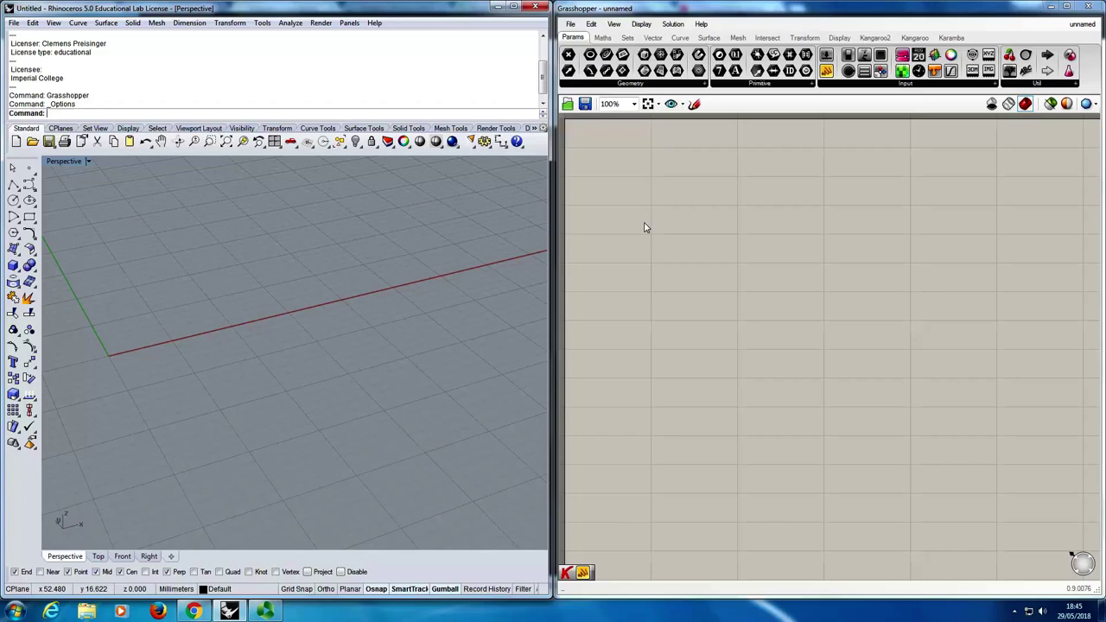
# Add a panel containing 0,0 to the canvas and shrink it to fit its text.
pyautogui.doubleClick(679, 204)
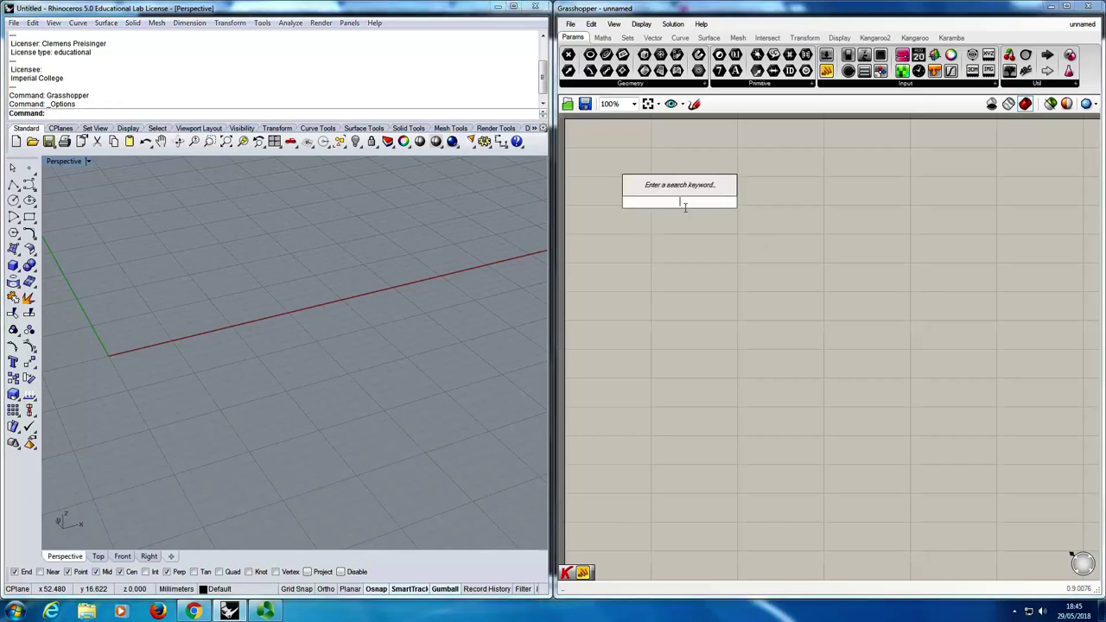
pyautogui.write('pan')
pyautogui.press('Return')
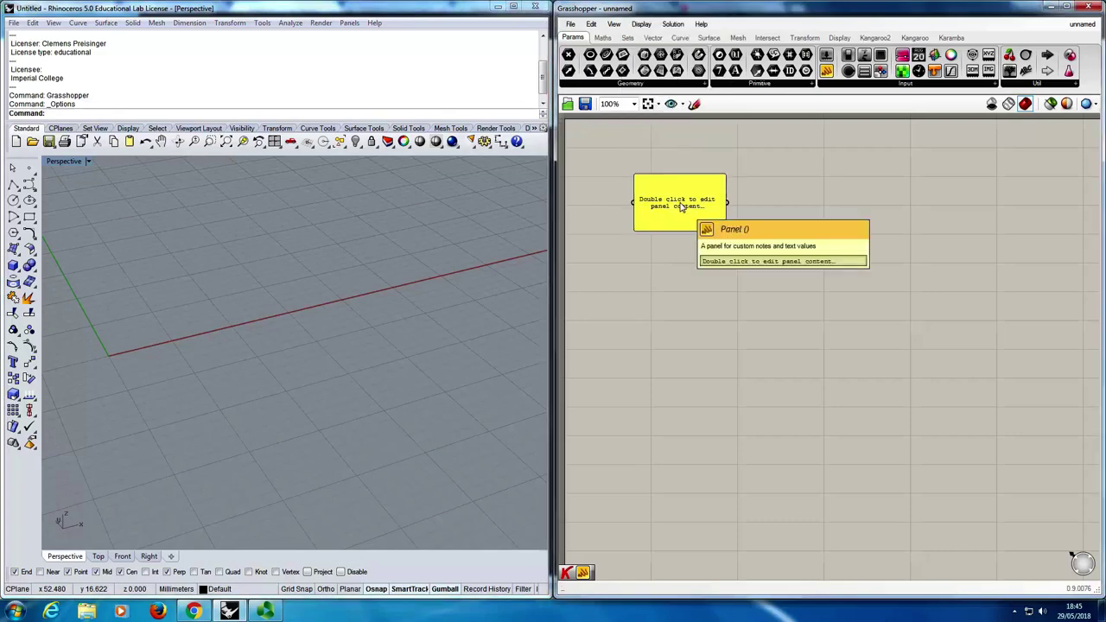
pyautogui.doubleClick(681, 206)
pyautogui.write('0,0')
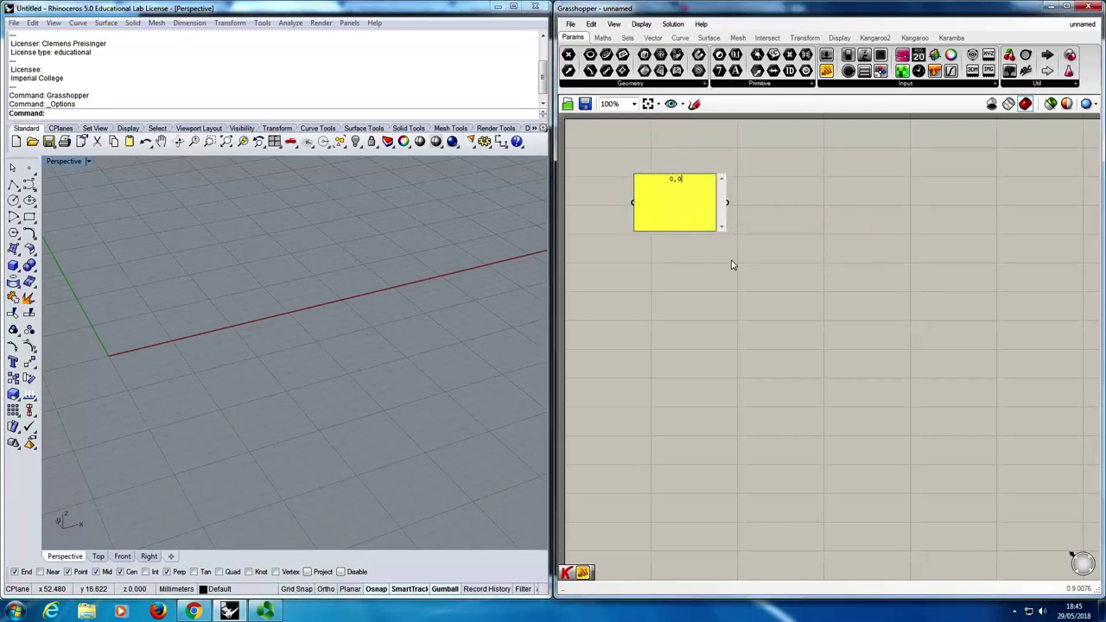
pyautogui.click(703, 213)
pyautogui.moveTo(716, 230); pyautogui.dragTo(681, 190)
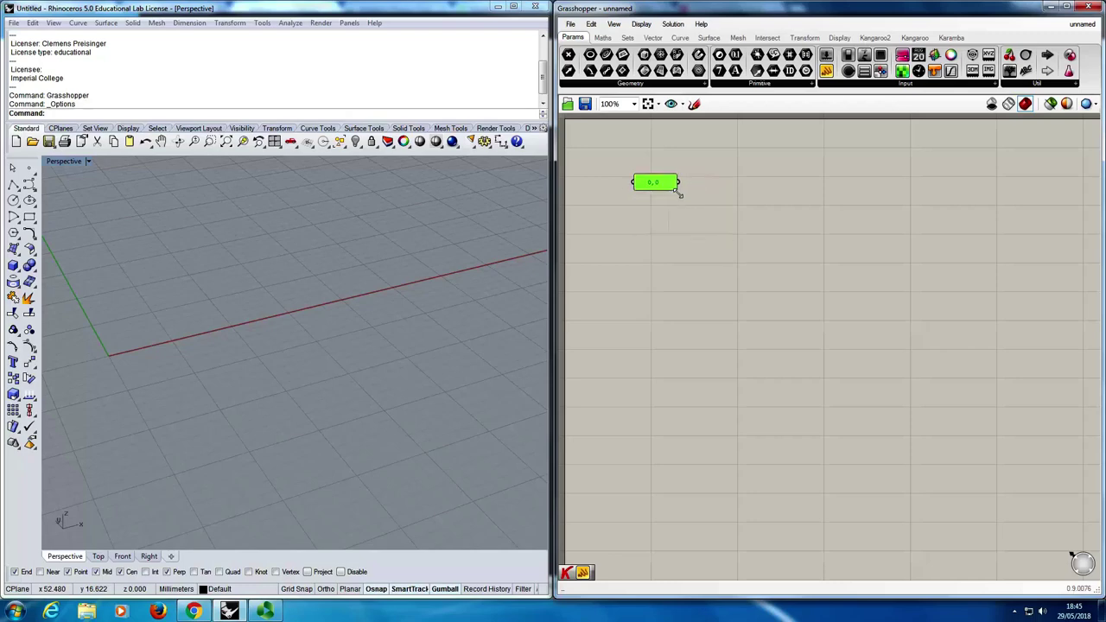
# Add a Point parameter beside the panel and connect the 0,0 panel to its input.
pyautogui.doubleClick(729, 190)
pyautogui.write('point')
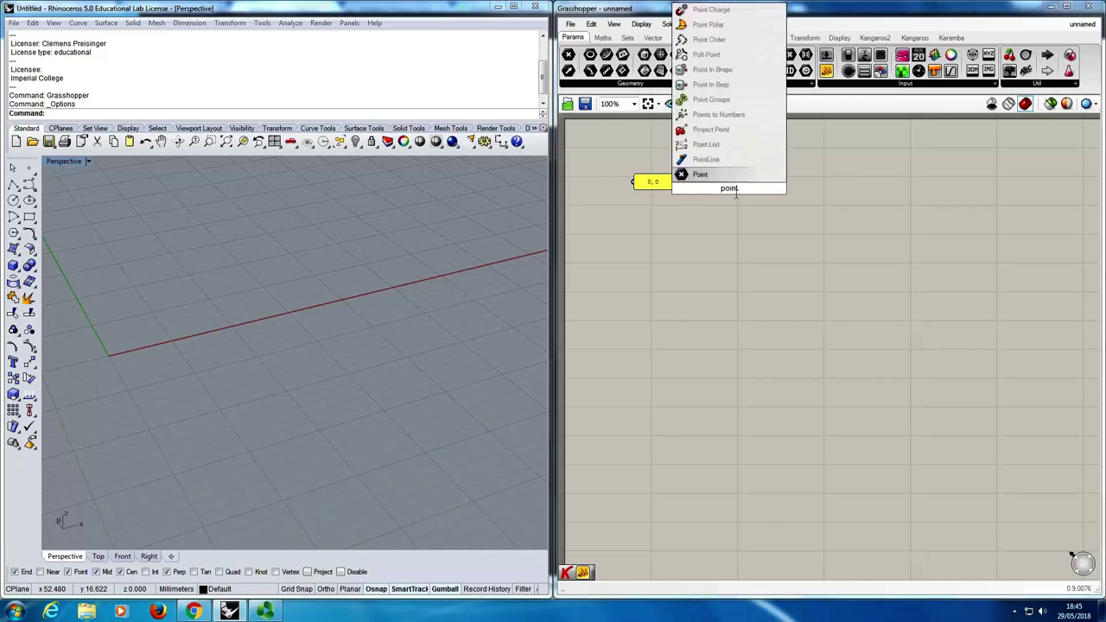
pyautogui.press('Return')
pyautogui.moveTo(678, 182); pyautogui.dragTo(716, 185)
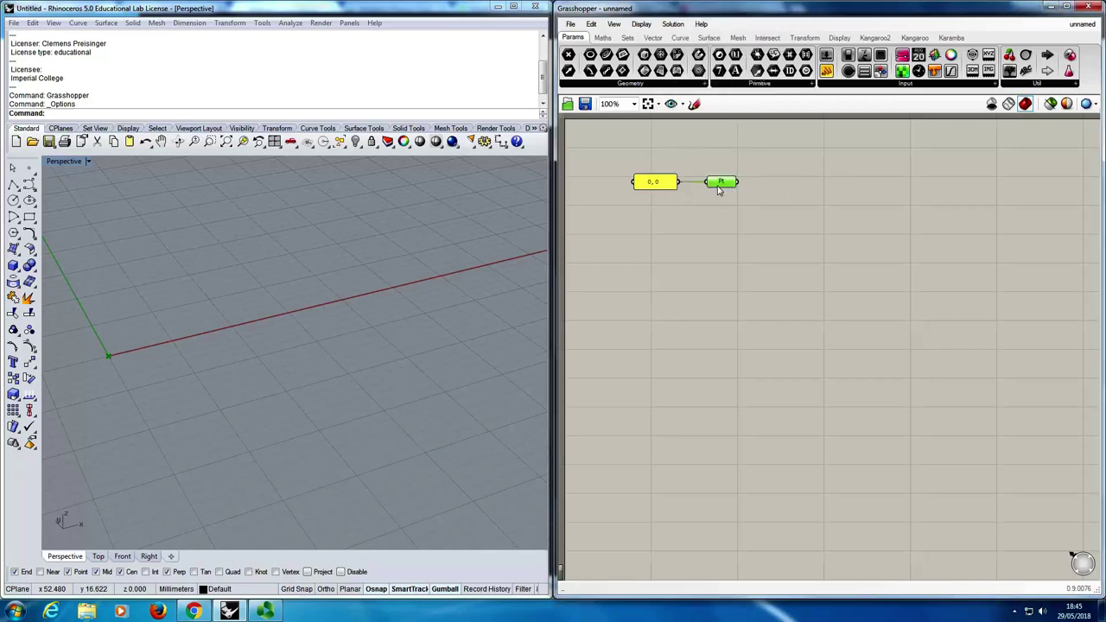
# Set the canvas to draw components as icons, and shift the panel and Point parameter slightly.
pyautogui.click(615, 25)
pyautogui.click(641, 24)
pyautogui.click(641, 24)
pyautogui.click(681, 210)
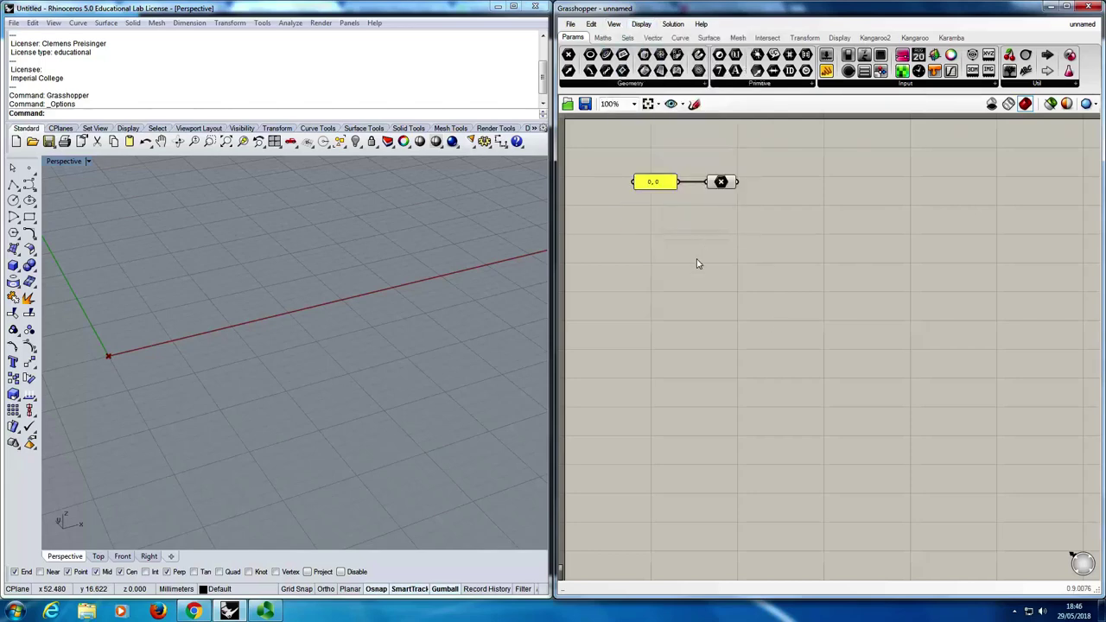
pyautogui.moveTo(716, 230); pyautogui.dragTo(684, 186)
pyautogui.click(717, 276)
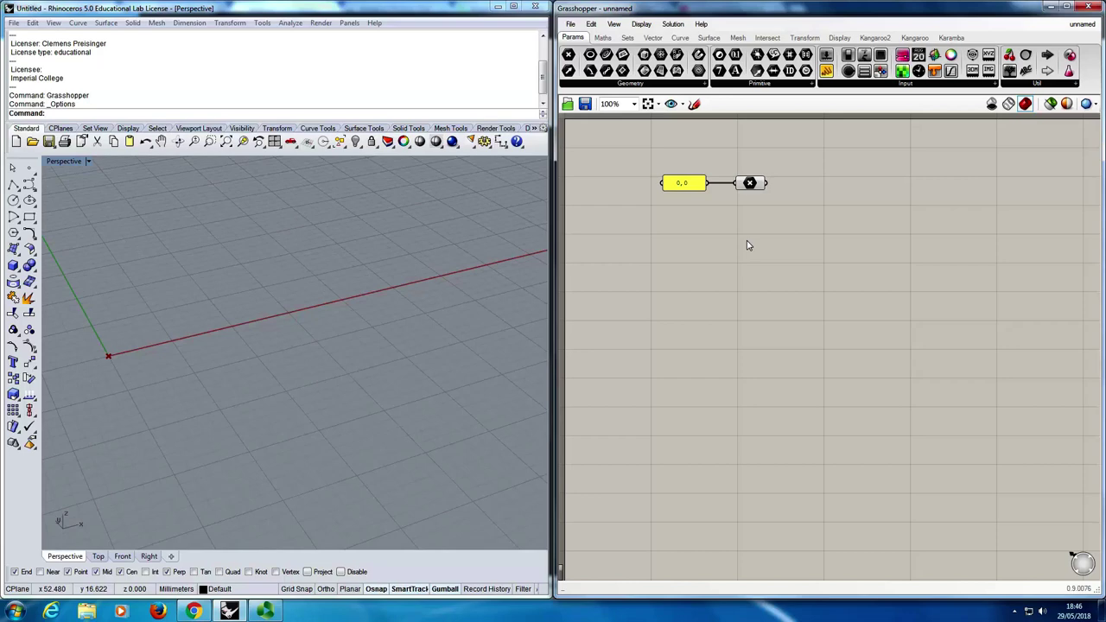
# Add an integer number slider ranging from 1 to 35 and place it below the 0,0 panel.
pyautogui.scroll(-2, 659, 350)
pyautogui.moveTo(758, 266); pyautogui.dragTo(805, 263)
pyautogui.doubleClick(775, 350)
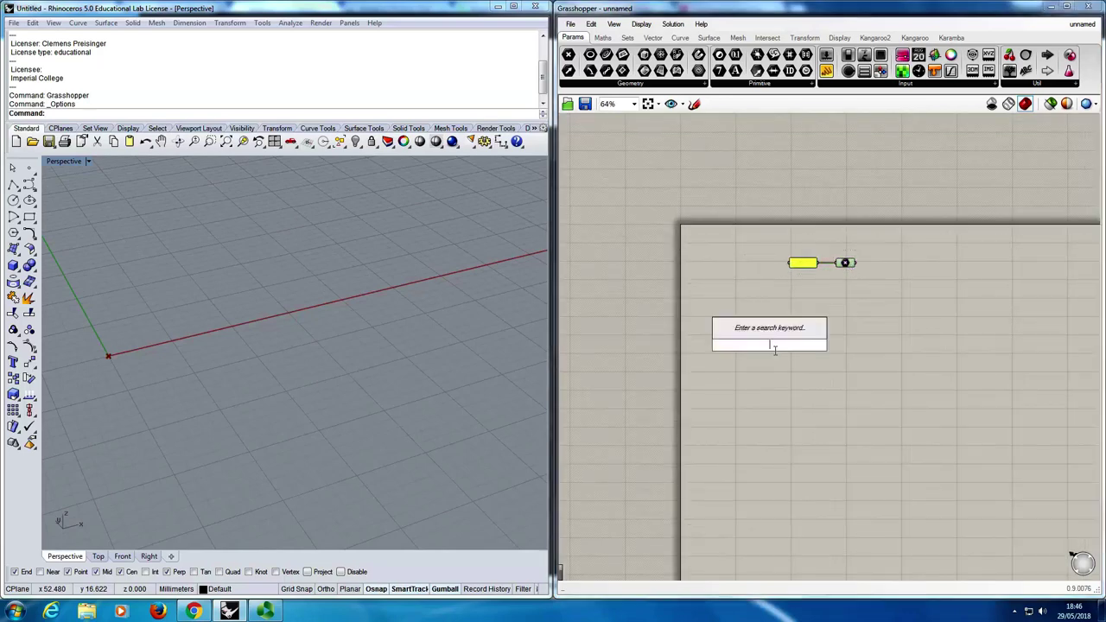
pyautogui.write('pla')
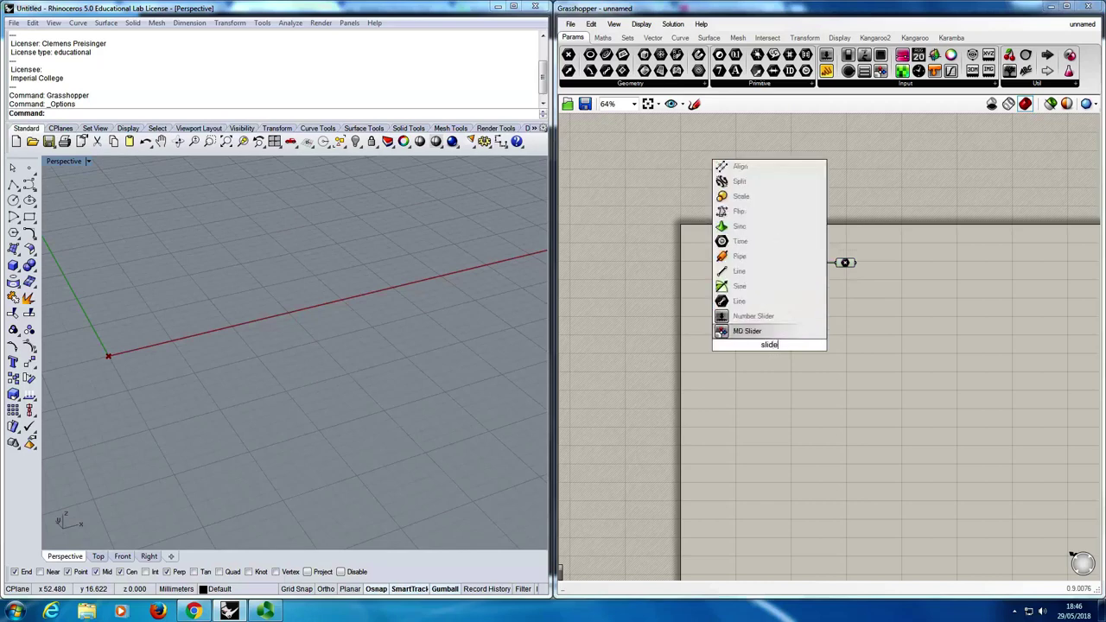
pyautogui.press('BackSpace')
pyautogui.press('BackSpace')
pyautogui.press('BackSpace')
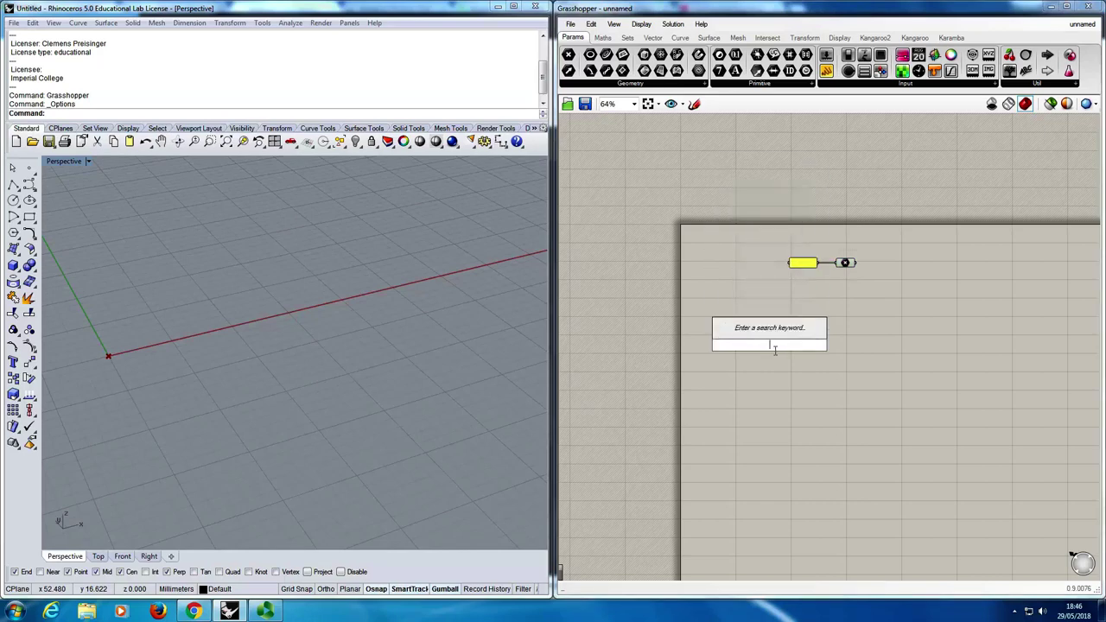
pyautogui.write('1..')
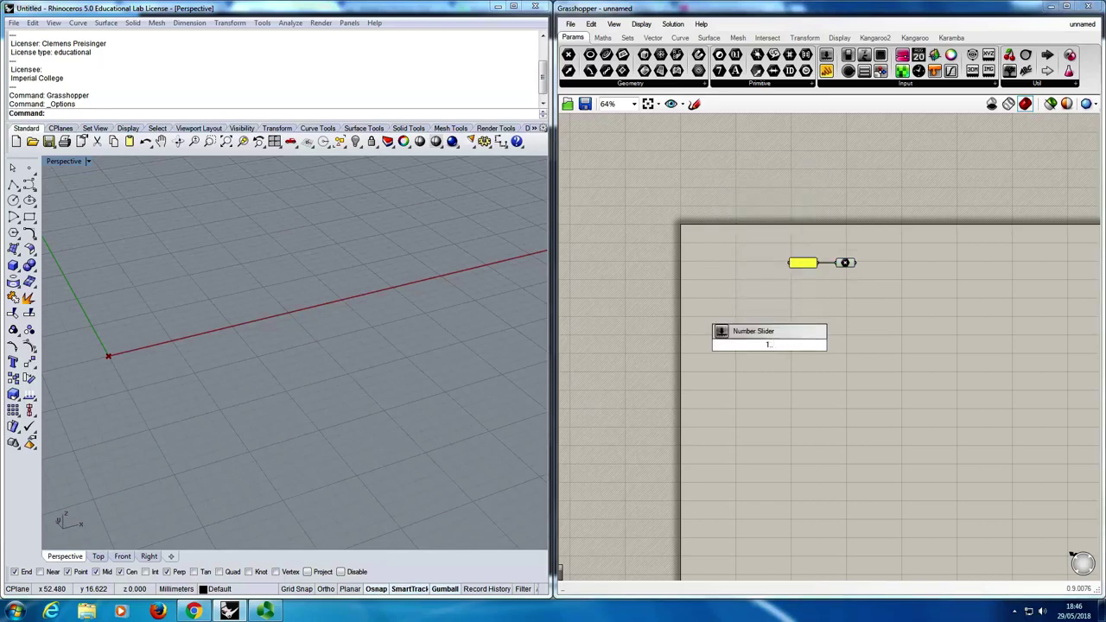
pyautogui.write('35')
pyautogui.press('Return')
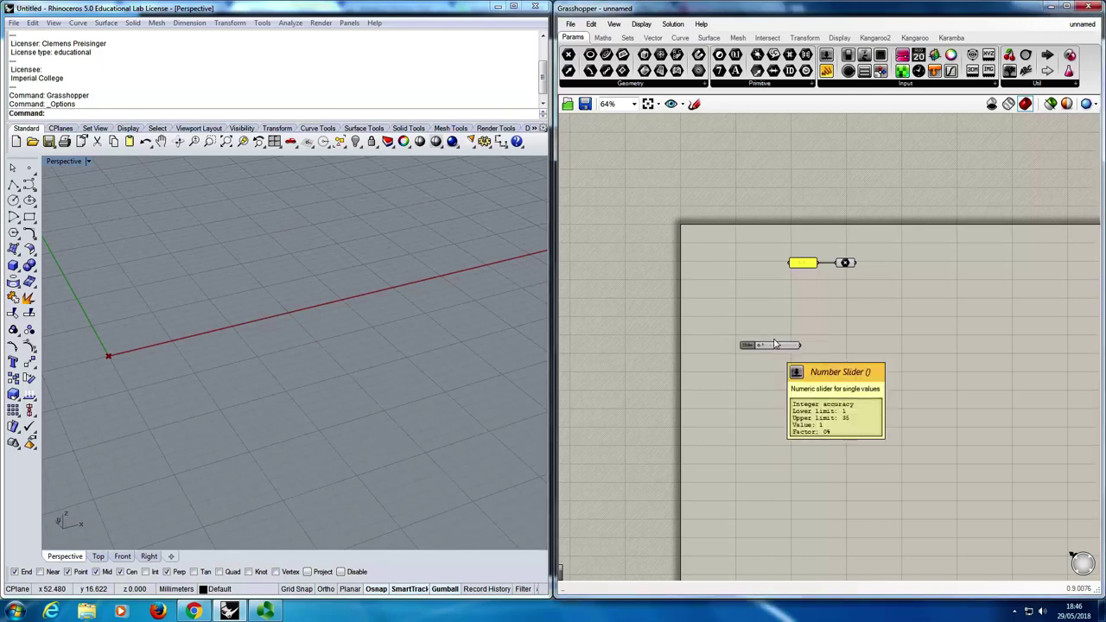
pyautogui.scroll(3, 783, 291)
pyautogui.moveTo(740, 368); pyautogui.dragTo(675, 320)
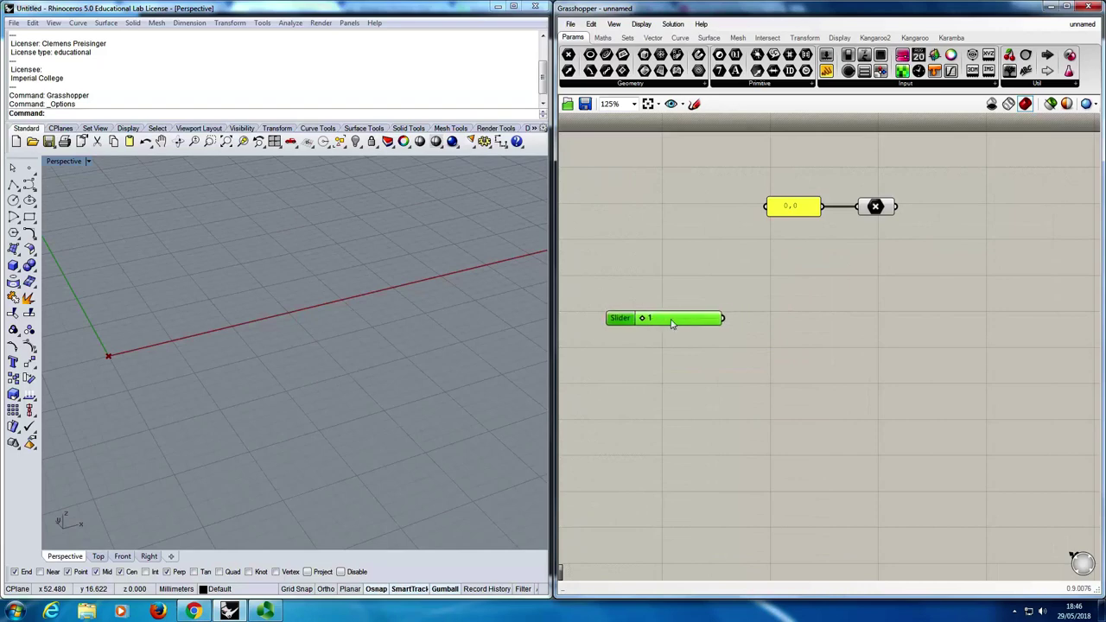
# Add a Unit X vector component and connect the number slider to its factor input.
pyautogui.moveTo(452, 414)
pyautogui.mouseDown(button='right')
pyautogui.moveTo(241, 481)
pyautogui.moveTo(294, 429)
pyautogui.moveTo(141, 469)
pyautogui.mouseUp(button='right')
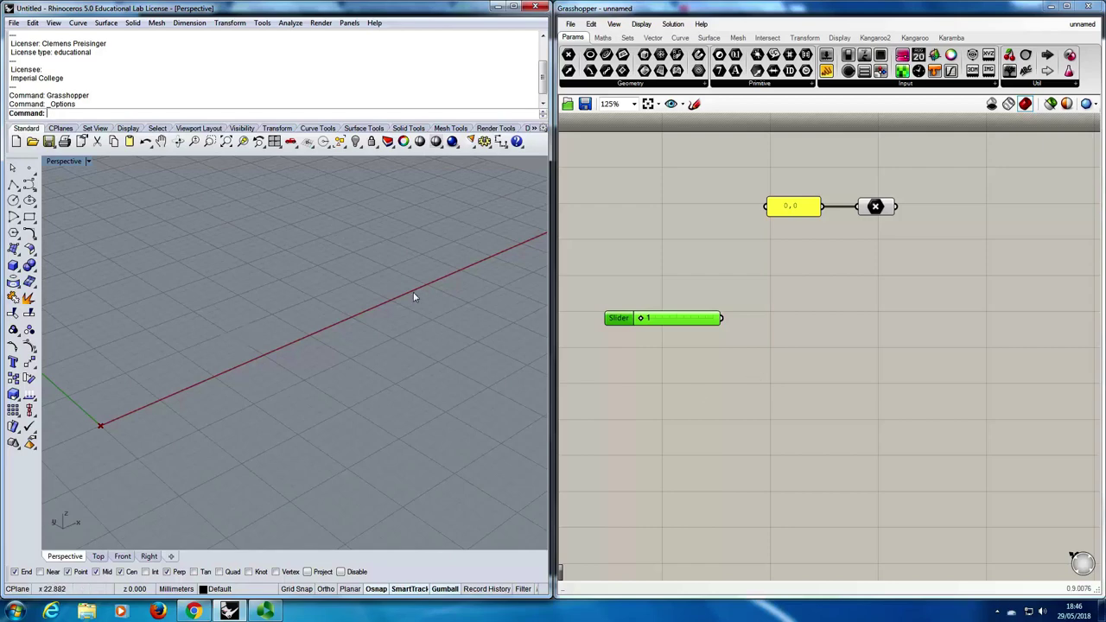
pyautogui.doubleClick(846, 304)
pyautogui.write('unitx')
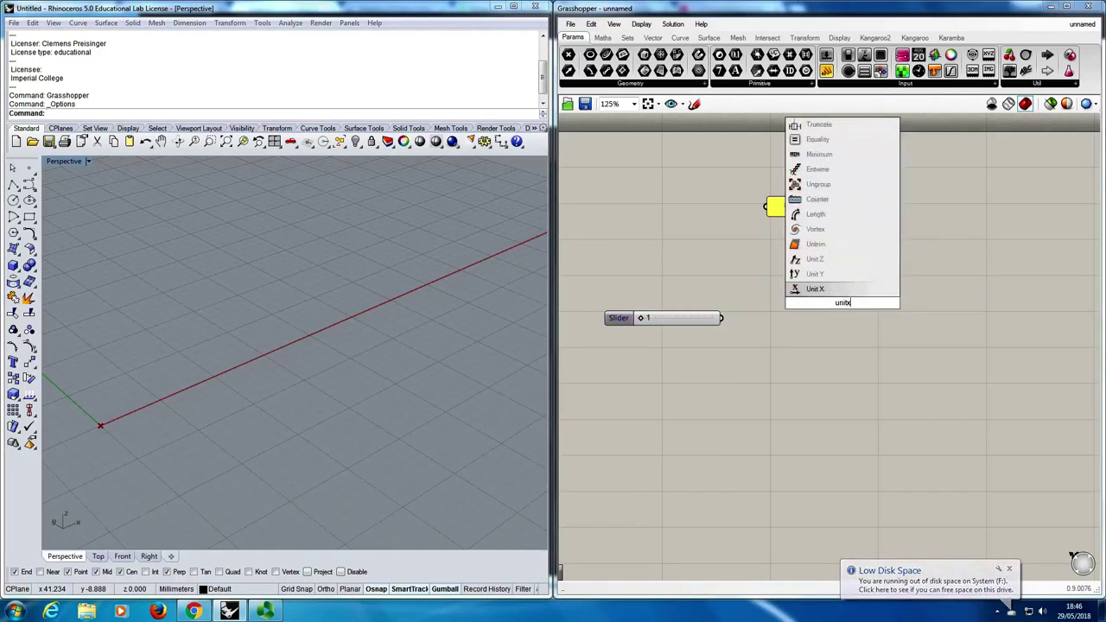
pyautogui.press('Return')
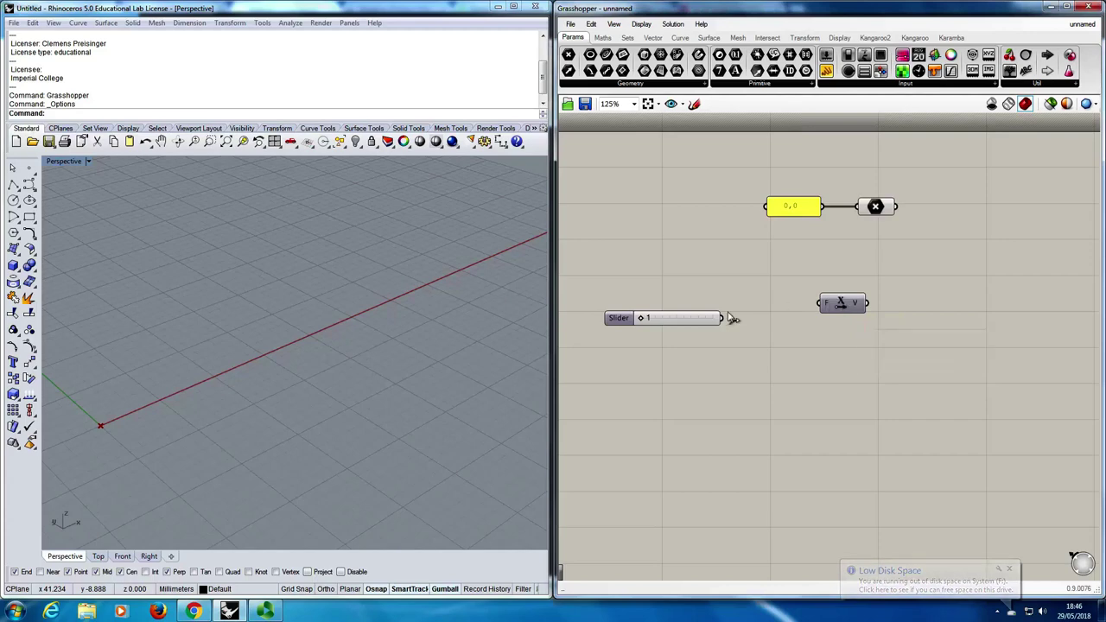
pyautogui.moveTo(722, 318); pyautogui.dragTo(798, 289)
# Rename the number slider to Span and move the Unit X component slightly up.
pyautogui.rightClick(616, 325)
pyautogui.rightClick(619, 317)
pyautogui.write('Span')
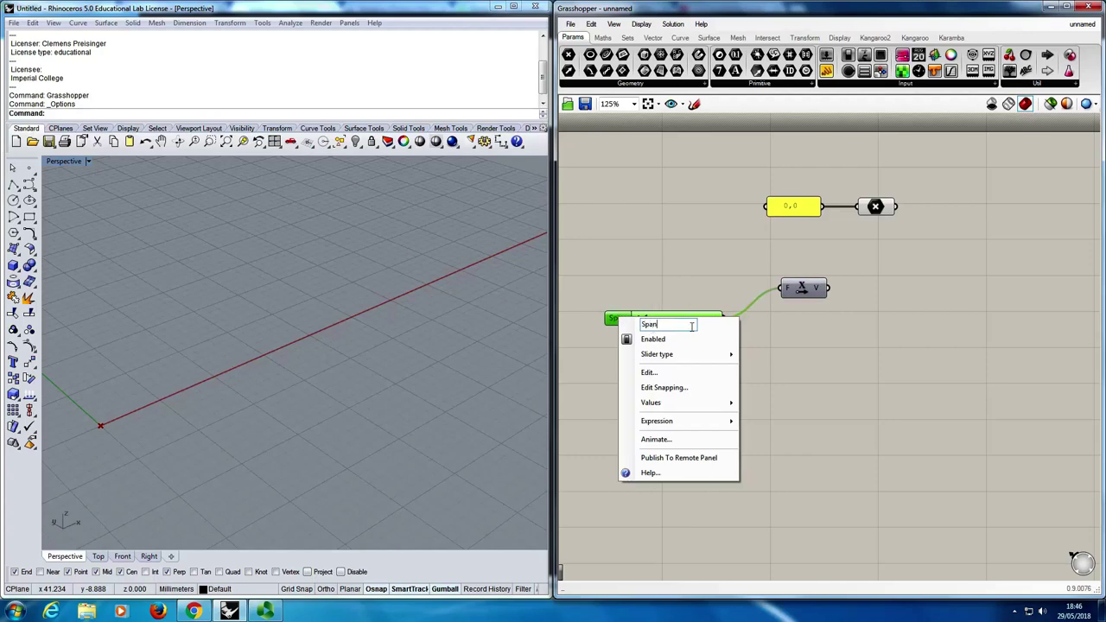
pyautogui.click(789, 335)
pyautogui.moveTo(800, 291); pyautogui.dragTo(796, 280)
# Add an Addition component with the Point parameter connected to input A and the Unit X vector to input B.
pyautogui.click(895, 298)
pyautogui.doubleClick(895, 299)
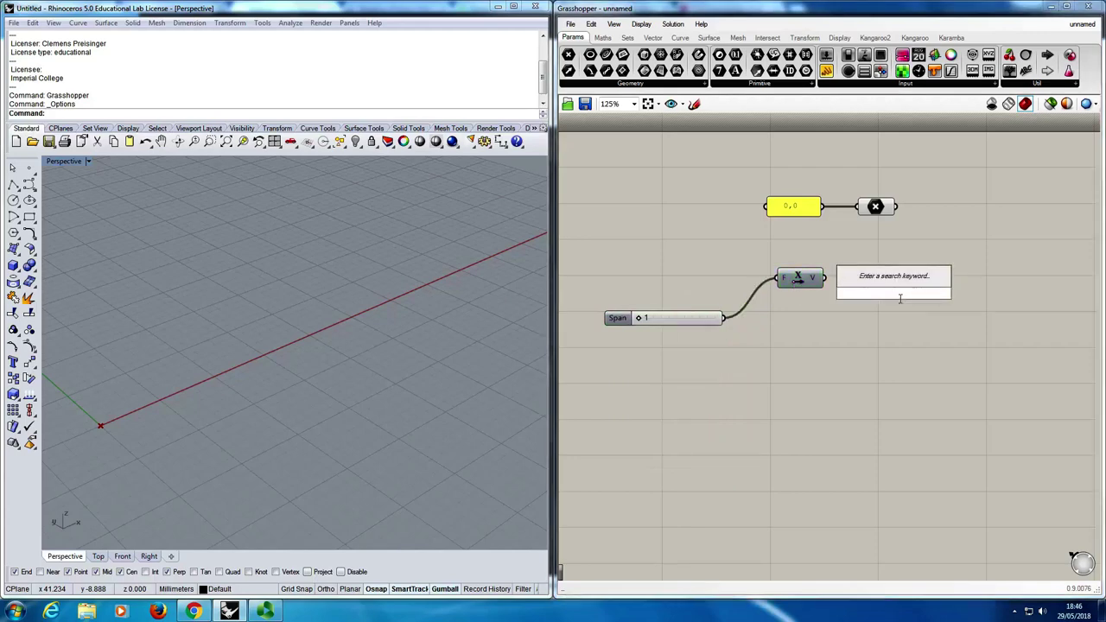
pyautogui.write('addi')
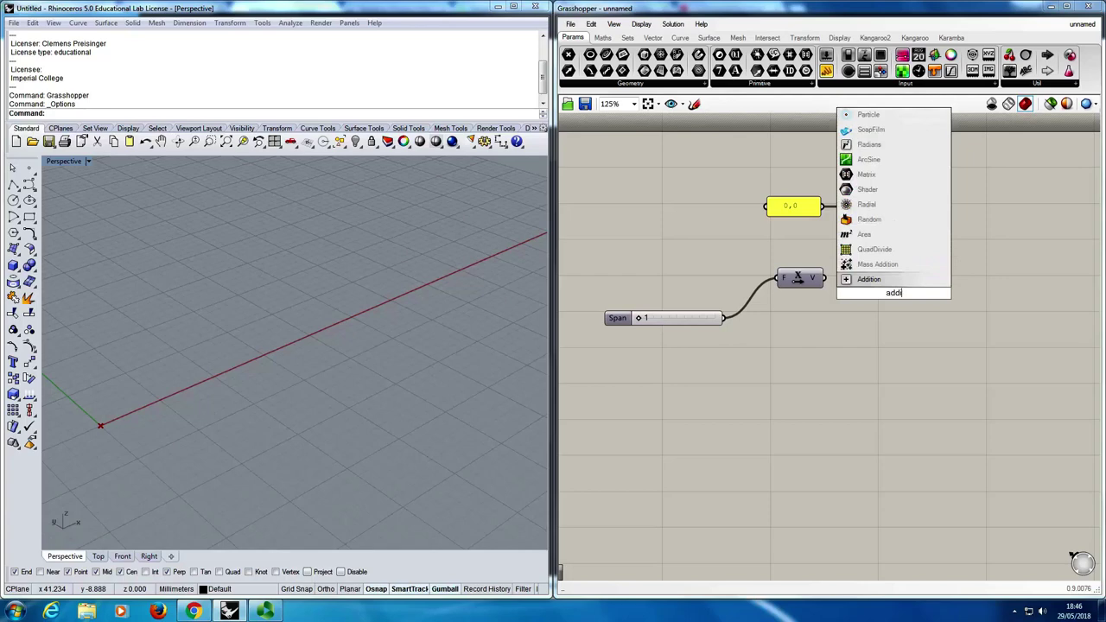
pyautogui.press('Return')
pyautogui.moveTo(896, 206); pyautogui.dragTo(878, 285)
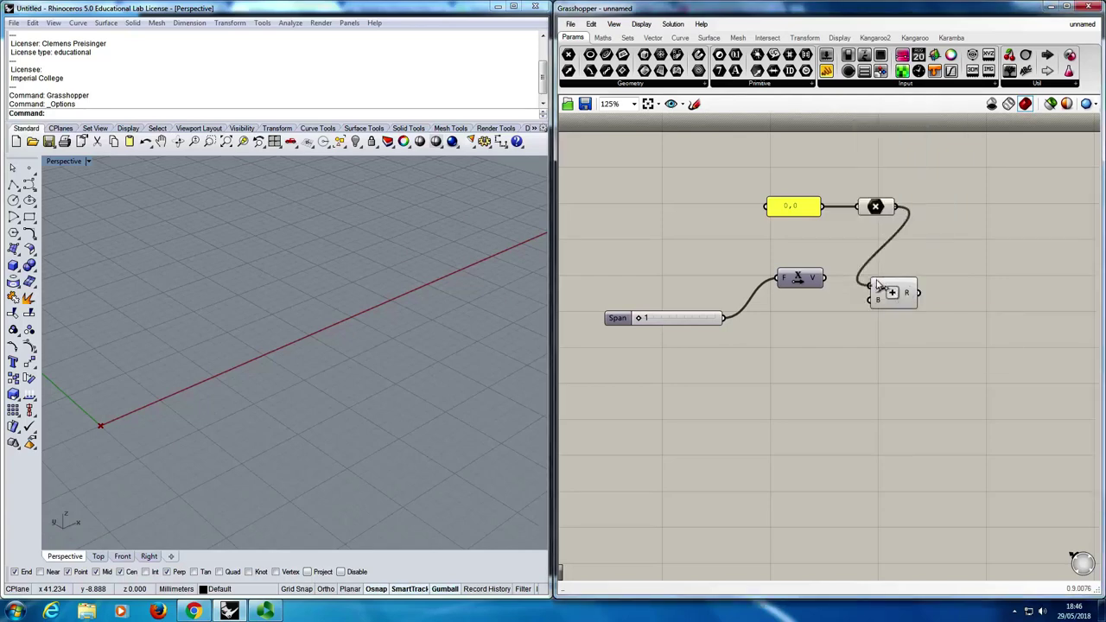
pyautogui.moveTo(881, 290); pyautogui.dragTo(869, 267)
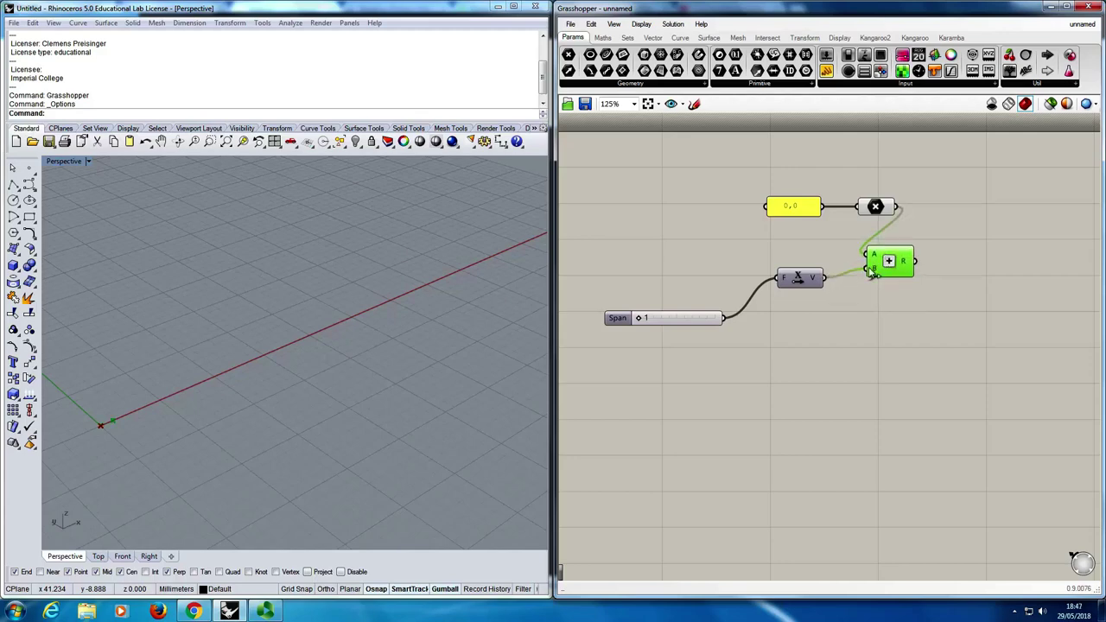
# Tidy the definition by repositioning the panel, Point parameter, Unit X, Span slider and Addition component.
pyautogui.moveTo(899, 180); pyautogui.dragTo(750, 220)
pyautogui.moveTo(798, 279); pyautogui.dragTo(808, 275)
pyautogui.click(736, 329)
pyautogui.moveTo(703, 321); pyautogui.dragTo(713, 312)
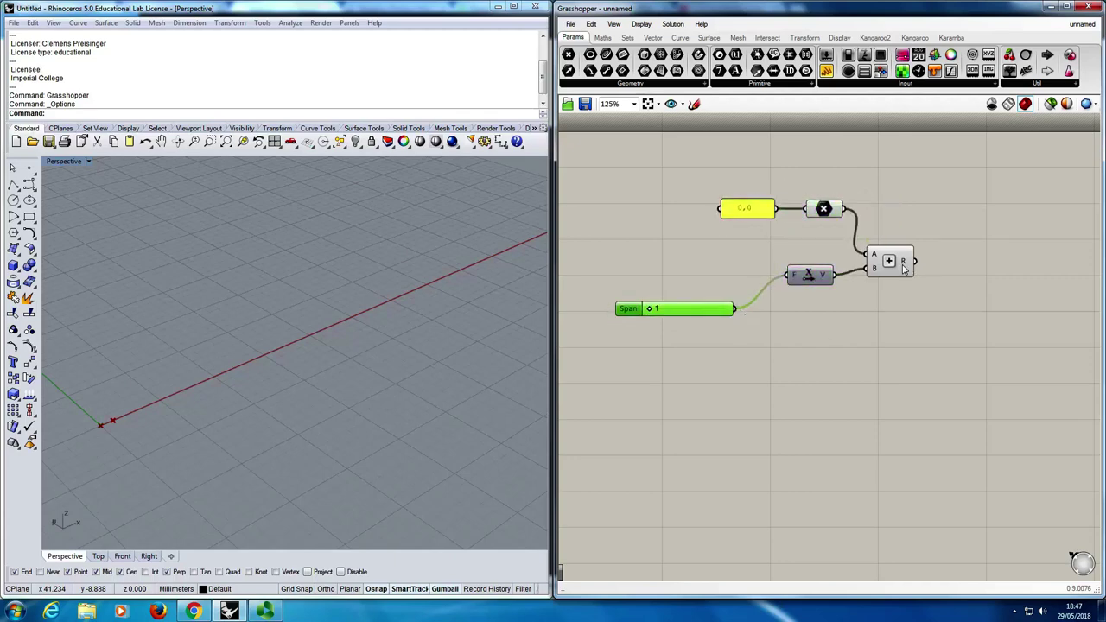
pyautogui.moveTo(901, 265); pyautogui.dragTo(890, 266)
pyautogui.doubleClick(965, 239)
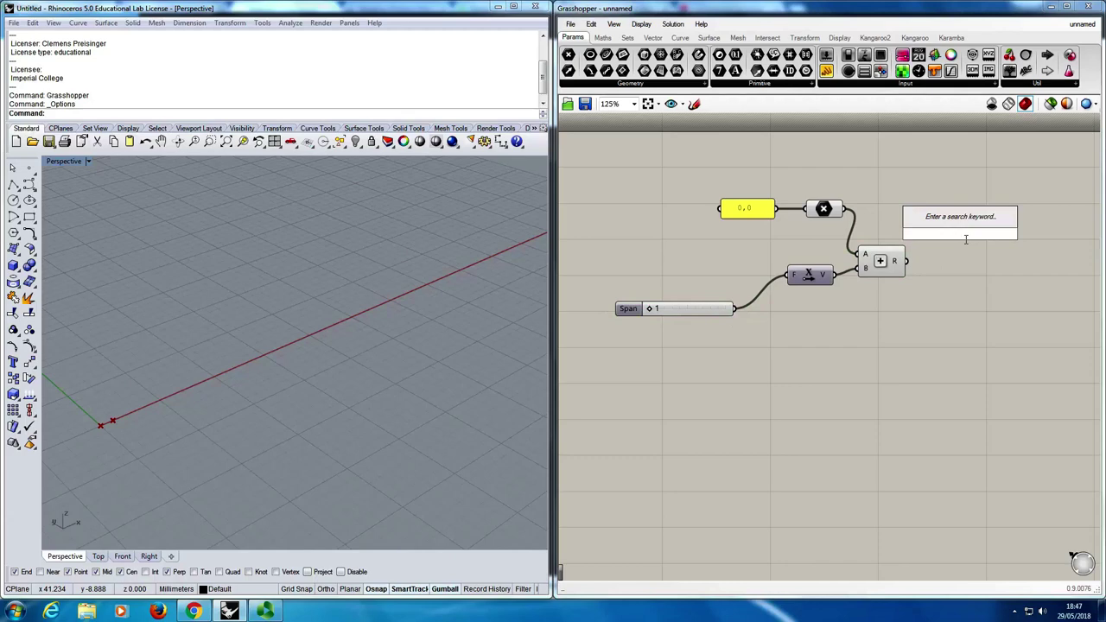
pyautogui.write('2pt')
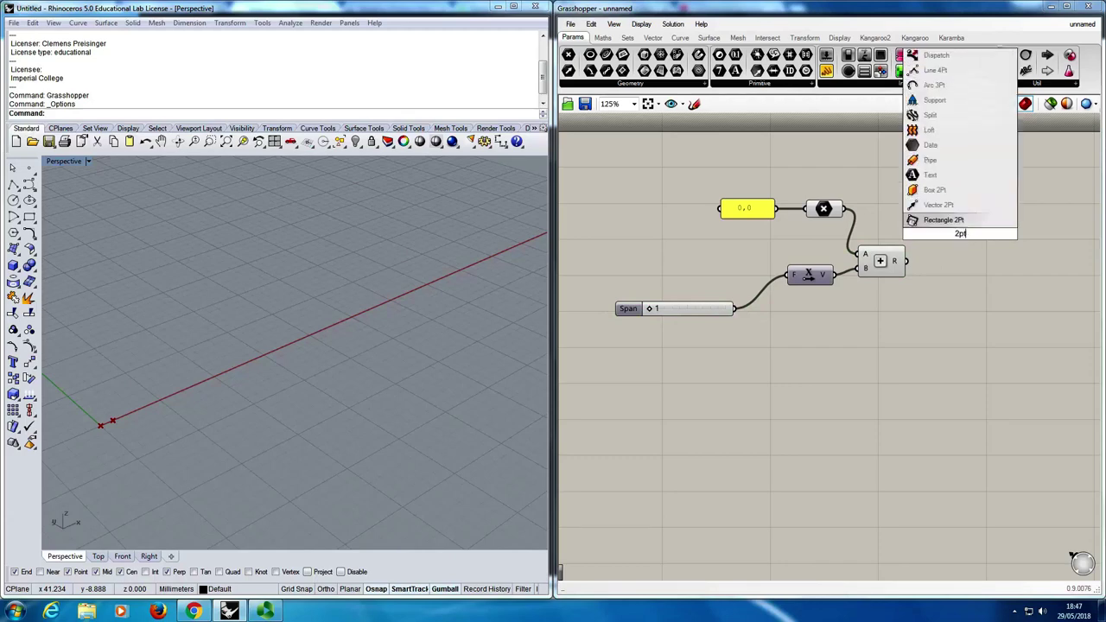
pyautogui.press('Escape')
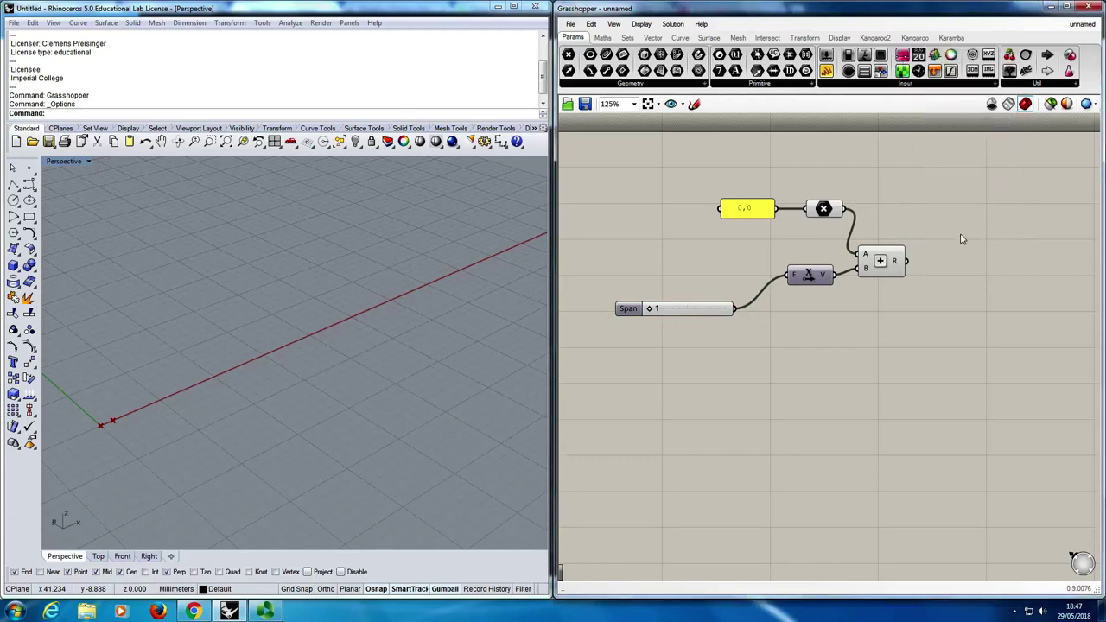
# Add a two-point Line component running from the Point parameter (A) to the Addition result (B).
pyautogui.doubleClick(962, 239)
pyautogui.write('li')
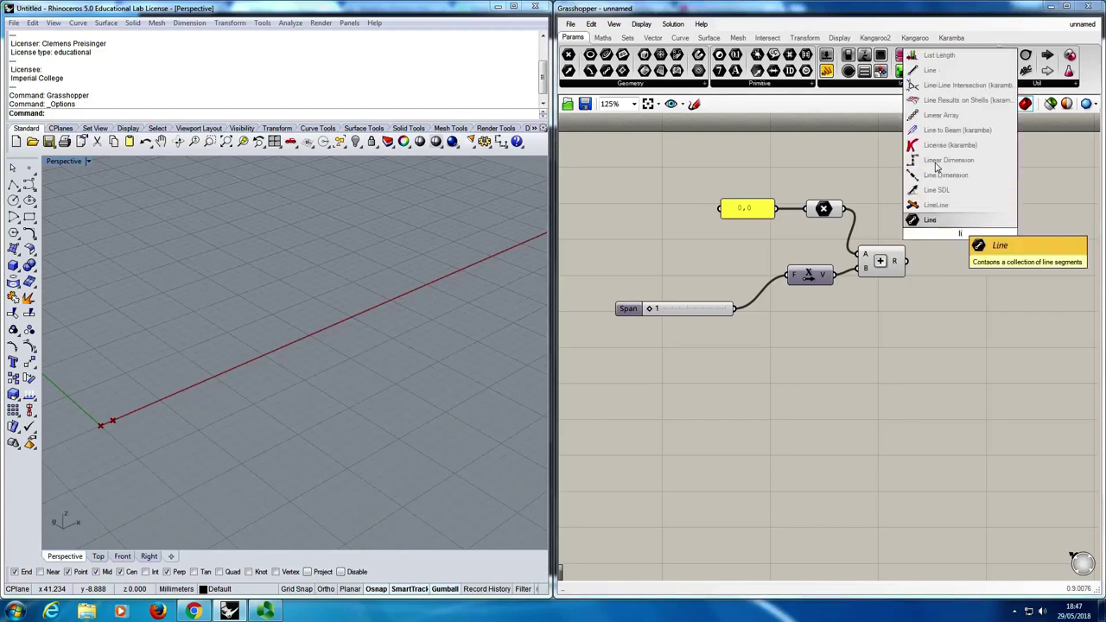
pyautogui.click(927, 71)
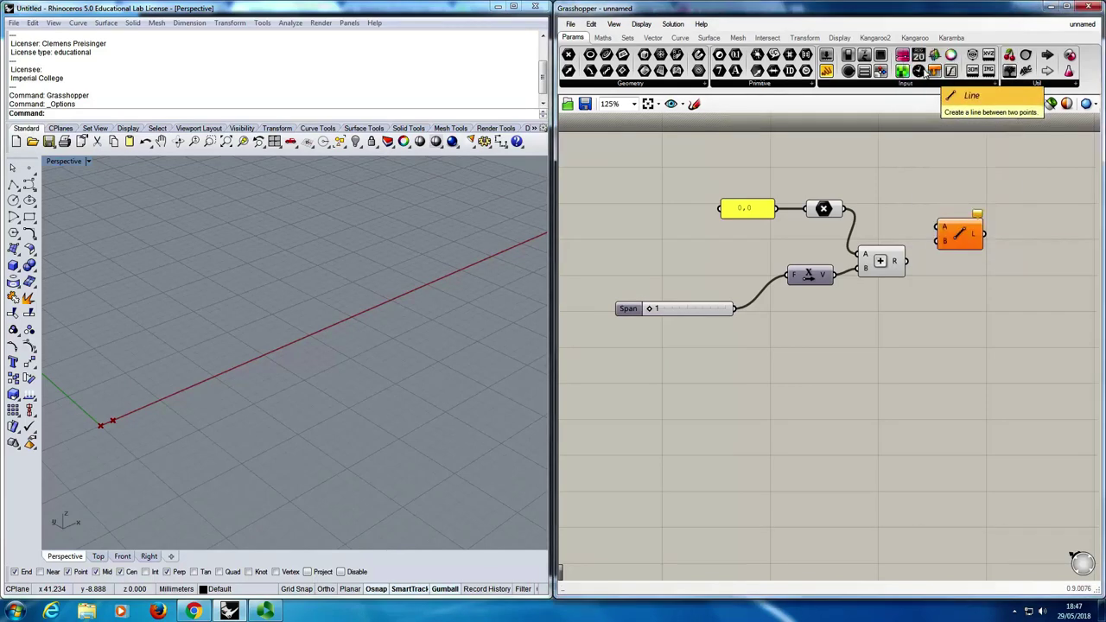
pyautogui.moveTo(845, 208); pyautogui.dragTo(940, 240)
pyautogui.click(959, 233)
# Set the Span slider to 31.
pyautogui.moveTo(521, 379); pyautogui.dragTo(382, 415, button='right')
pyautogui.moveTo(235, 413); pyautogui.dragTo(160, 421, button='right')
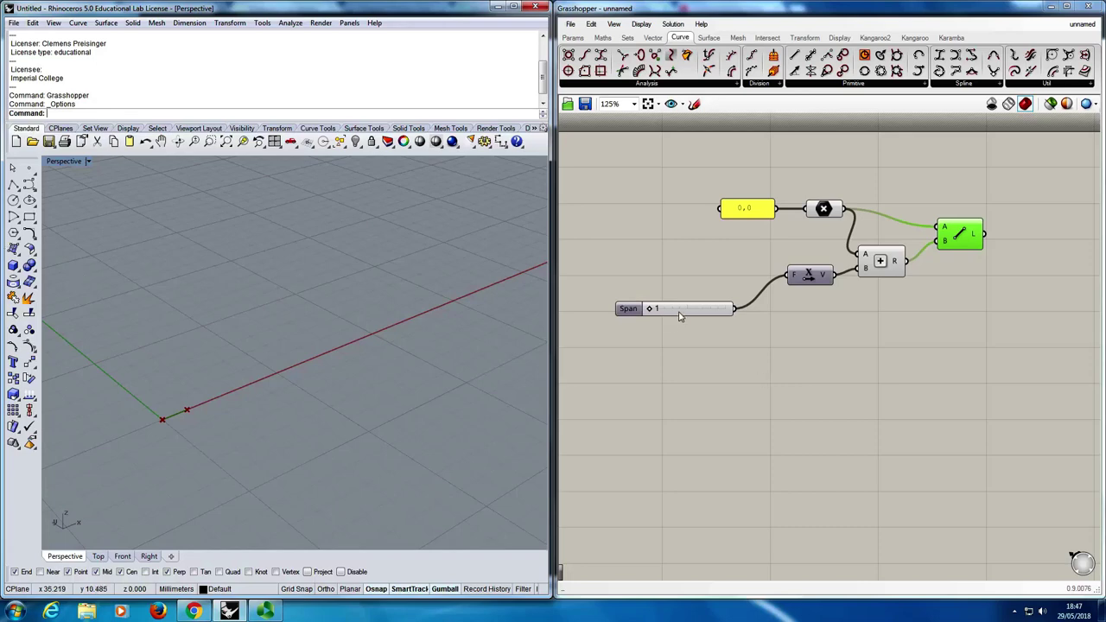
pyautogui.moveTo(655, 308); pyautogui.dragTo(725, 308)
pyautogui.moveTo(360, 375); pyautogui.dragTo(297, 424, button='right')
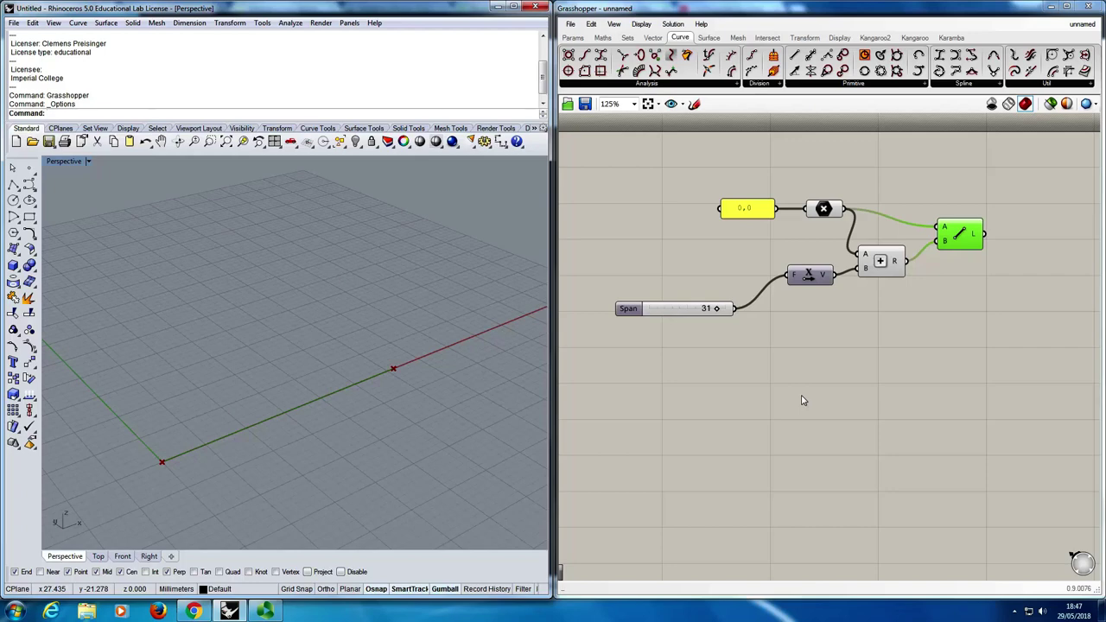
# Add a Divide Curve component beside the Line component and connect the line to its curve input.
pyautogui.scroll(-2, 802, 400)
pyautogui.moveTo(821, 373); pyautogui.dragTo(803, 389, button='right')
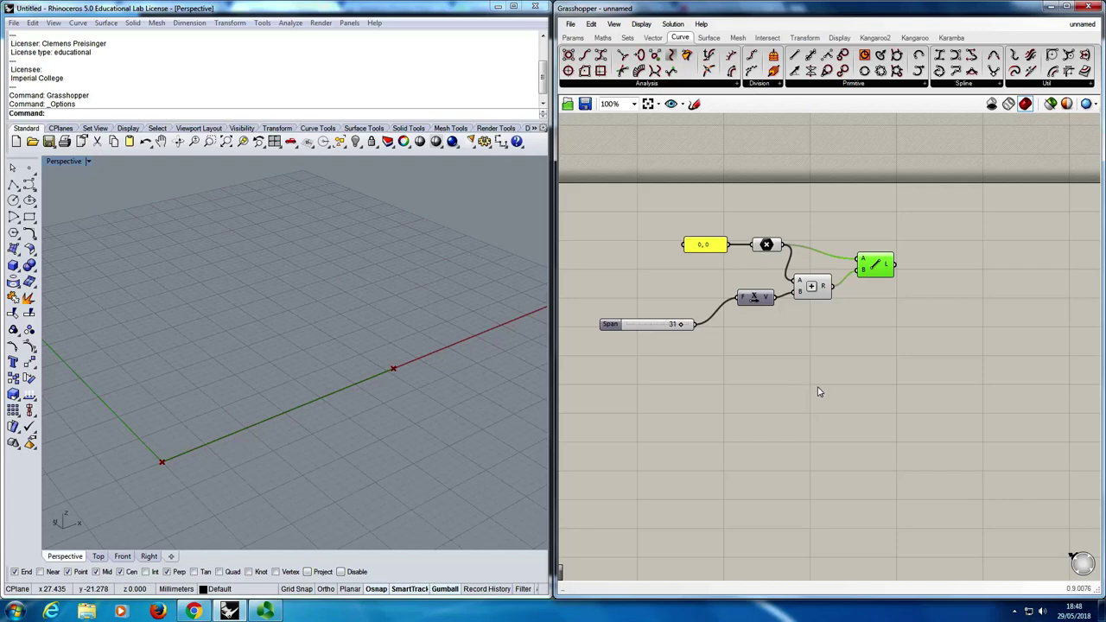
pyautogui.moveTo(941, 354); pyautogui.dragTo(926, 359, button='right')
pyautogui.doubleClick(974, 344)
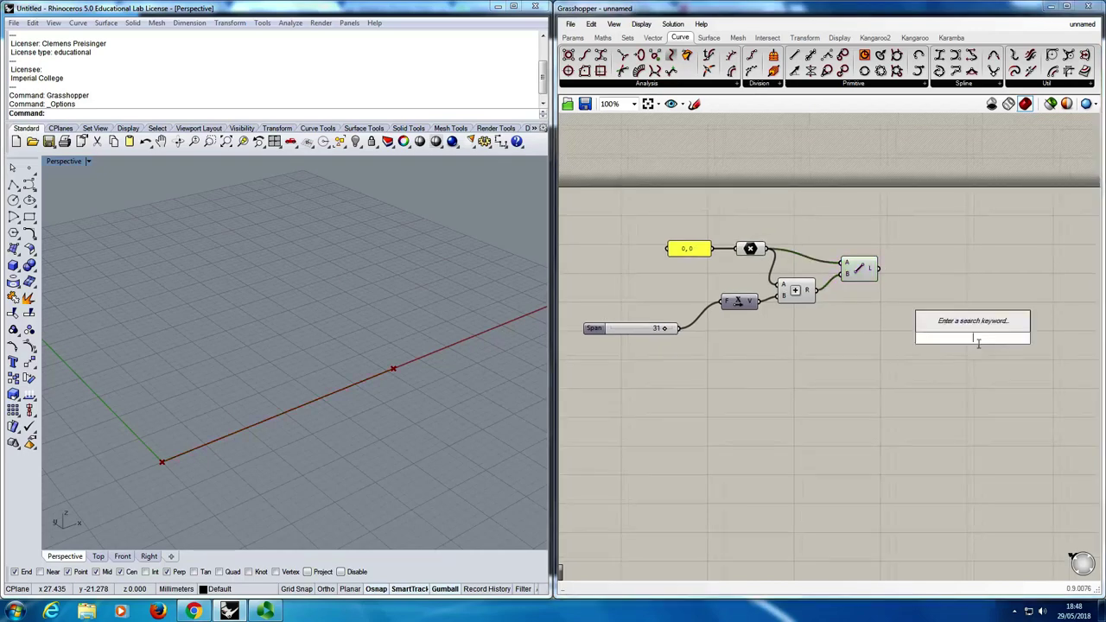
pyautogui.write('divide')
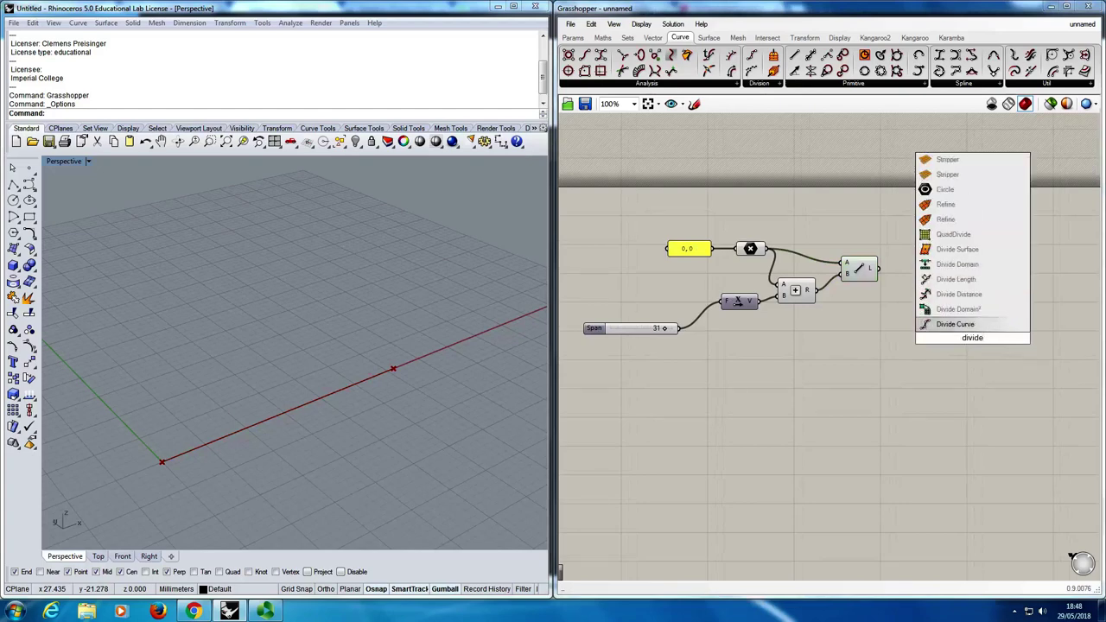
pyautogui.press('Return')
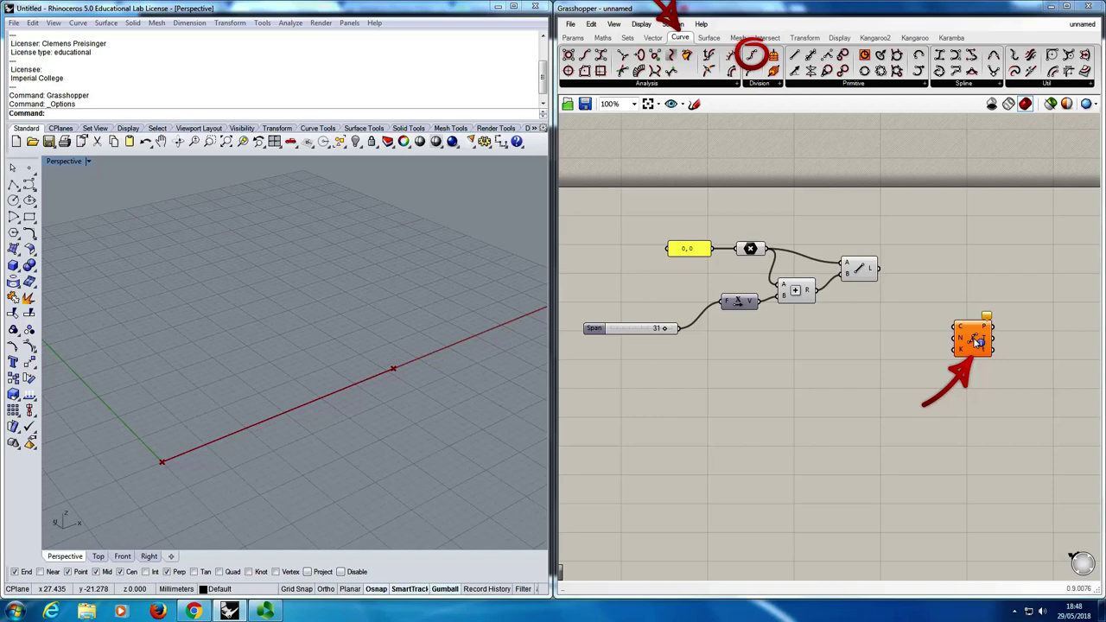
pyautogui.moveTo(977, 342); pyautogui.dragTo(948, 276)
pyautogui.moveTo(877, 269); pyautogui.dragTo(933, 260)
pyautogui.moveTo(934, 274)
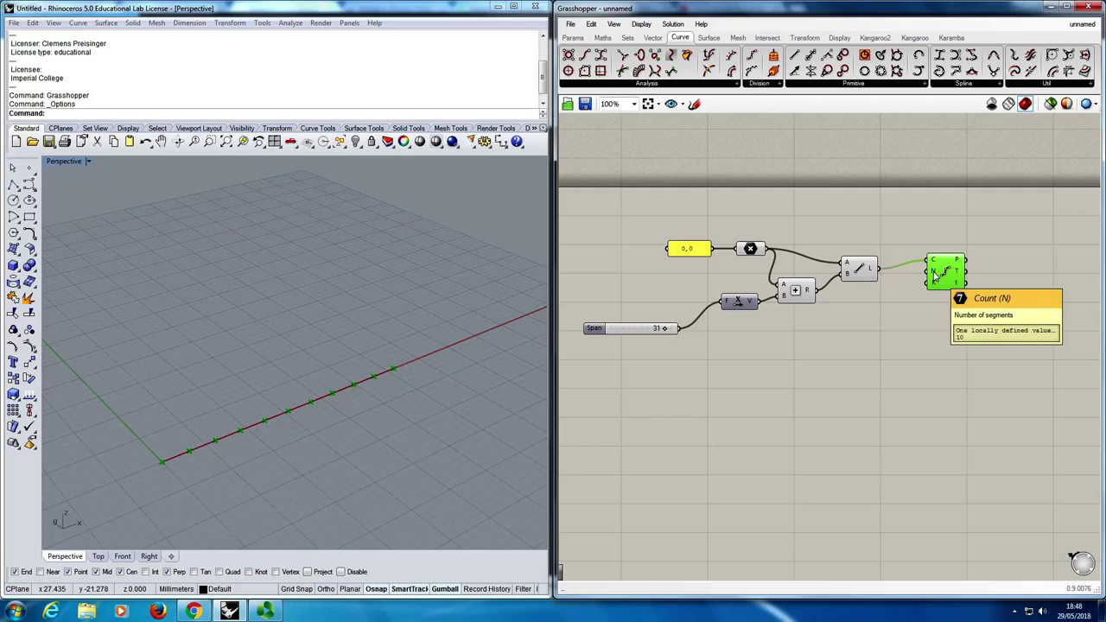
# Add a number slider ranging from 1 to 100 below the Span slider and name it Bays.
pyautogui.doubleClick(620, 395)
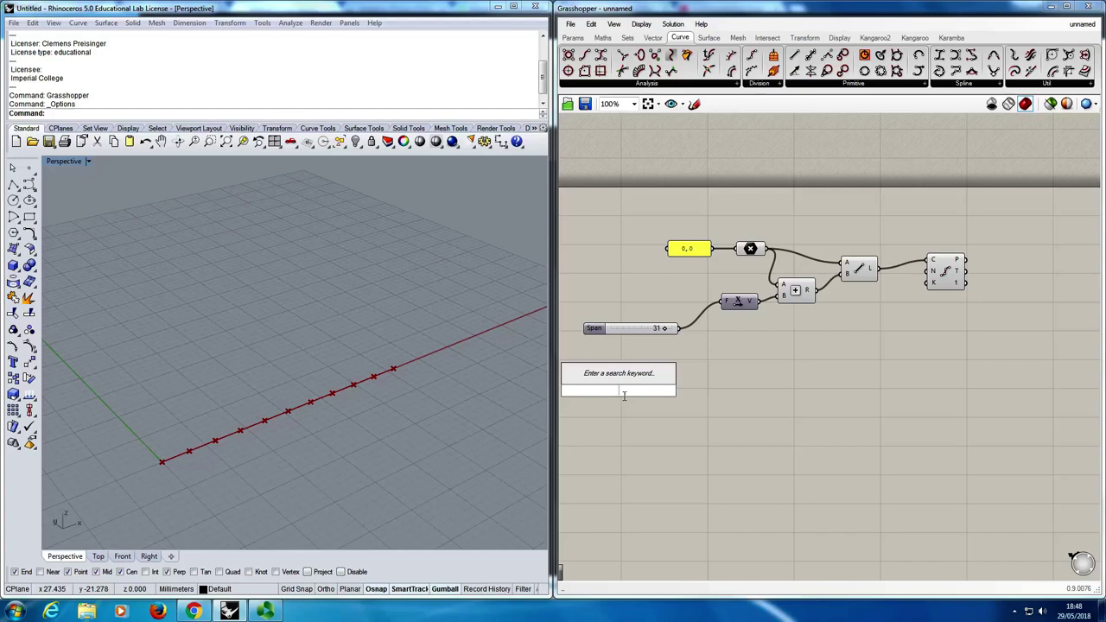
pyautogui.write('1')
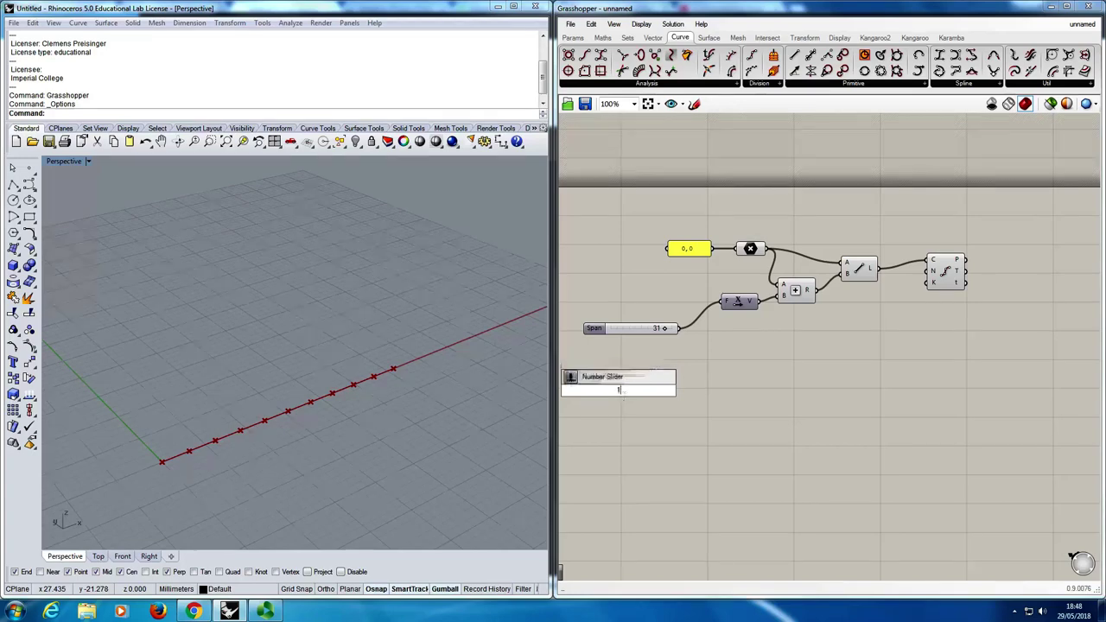
pyautogui.write('..100')
pyautogui.press('Return')
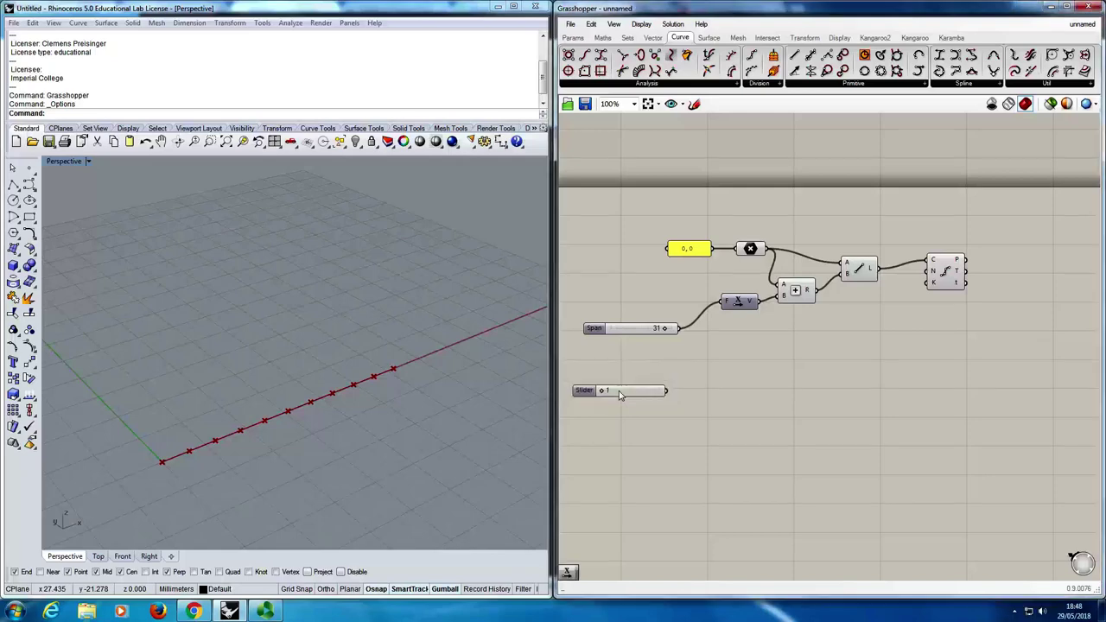
pyautogui.moveTo(631, 388); pyautogui.dragTo(632, 373)
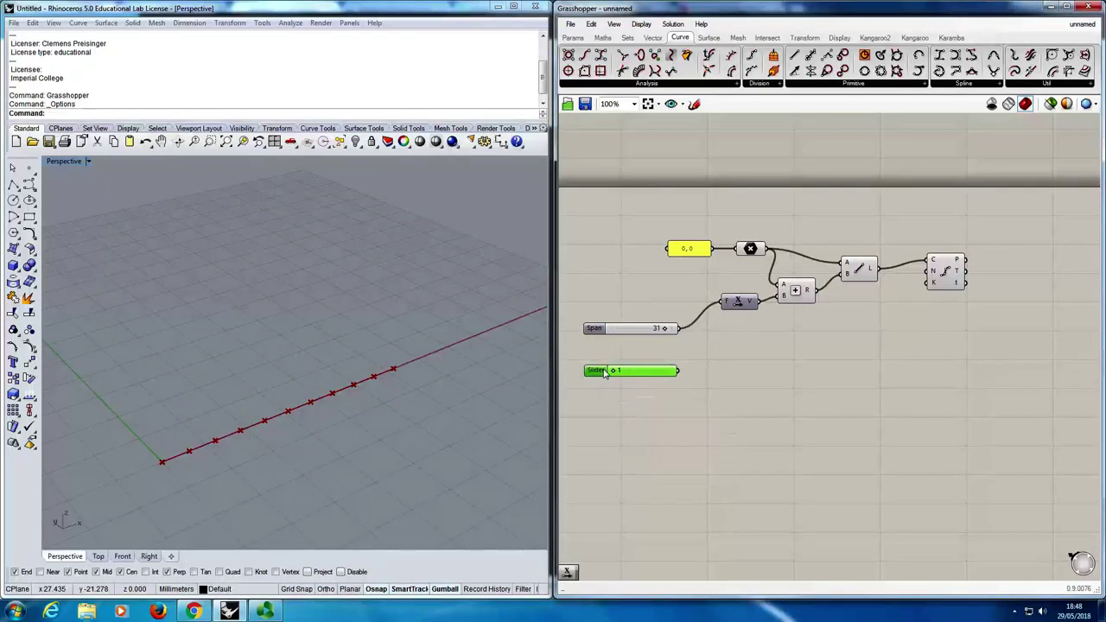
pyautogui.rightClick(598, 375)
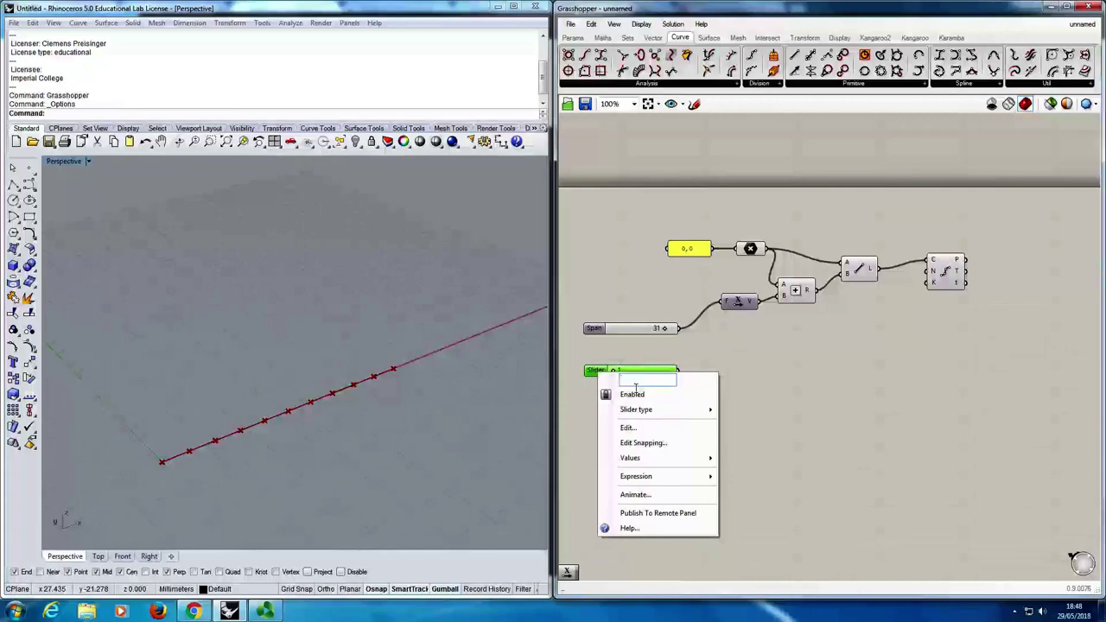
pyautogui.write('Bays')
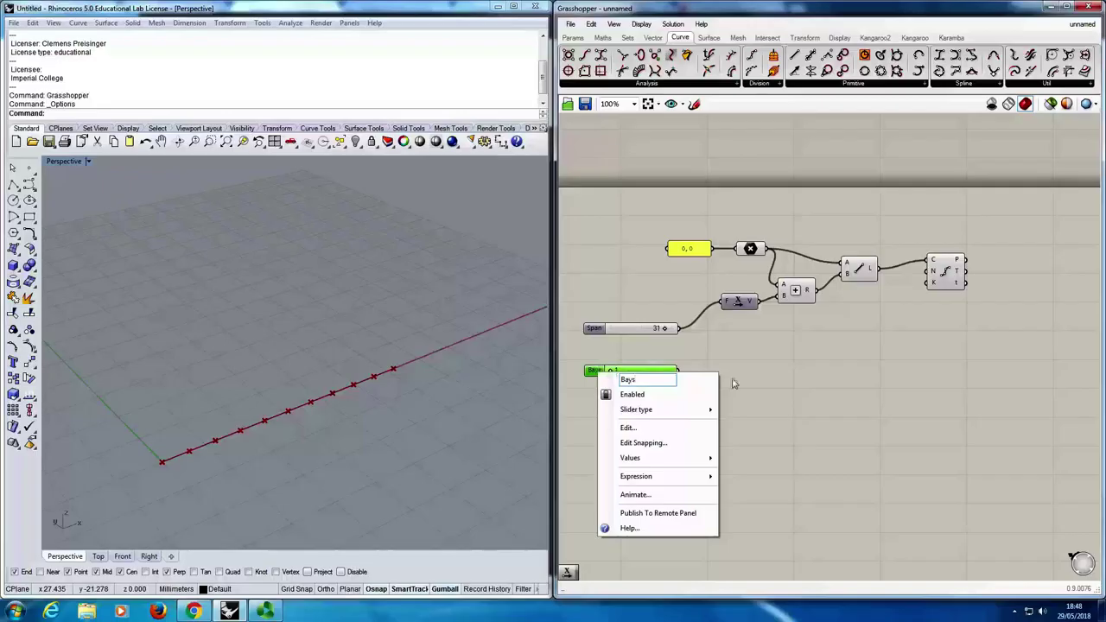
pyautogui.click(751, 382)
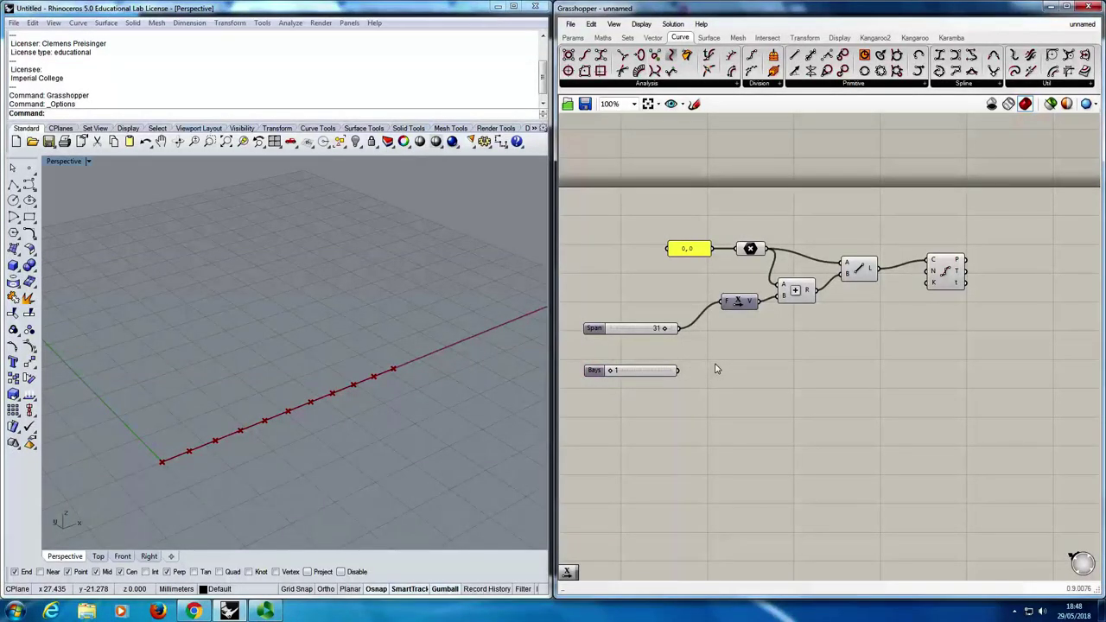
# Connect the Bays slider to the Divide Curve component's count input and set it to 12.
pyautogui.moveTo(679, 371); pyautogui.dragTo(931, 273)
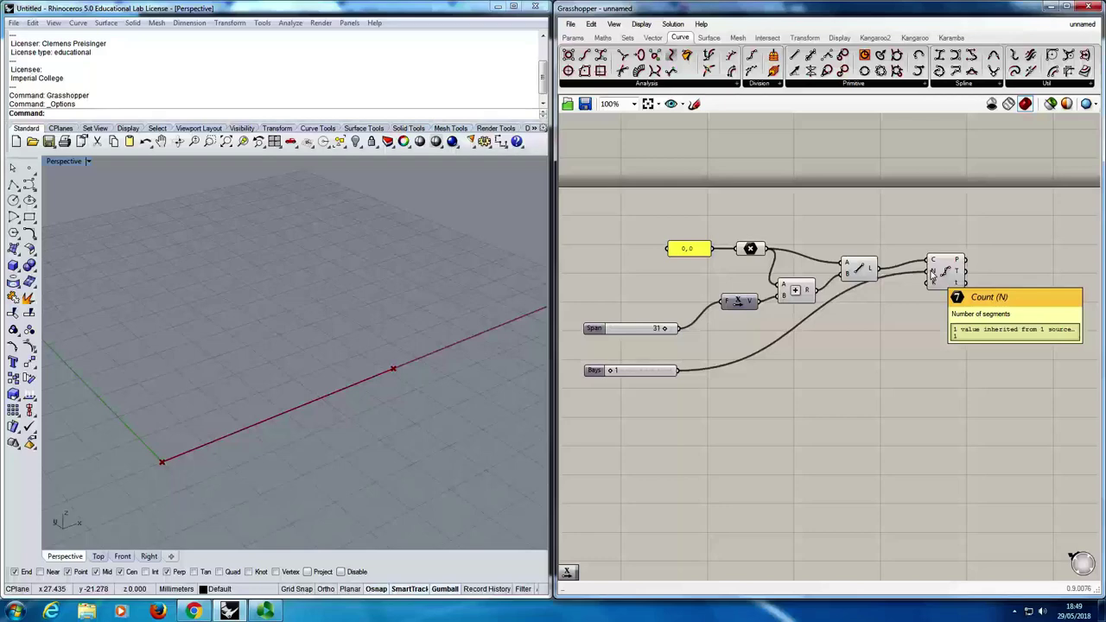
pyautogui.click(943, 271)
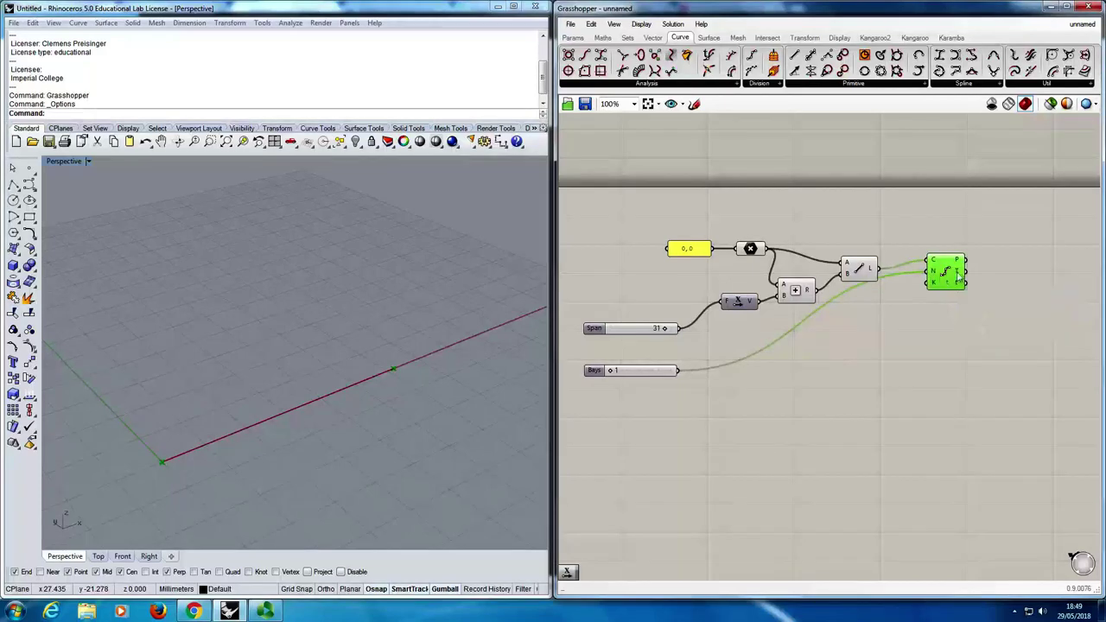
pyautogui.moveTo(945, 273); pyautogui.dragTo(950, 286)
pyautogui.moveTo(616, 371)
pyautogui.mouseDown()
pyautogui.moveTo(630, 380)
pyautogui.moveTo(625, 372)
pyautogui.mouseUp()
pyautogui.moveTo(219, 459); pyautogui.dragTo(537, 417, button='right')
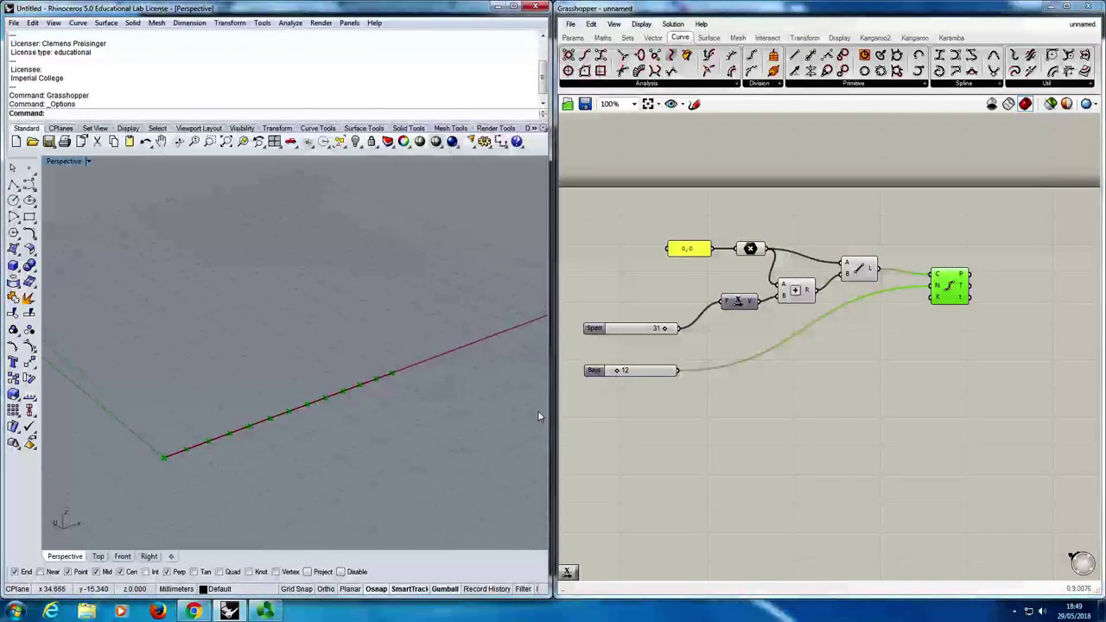
pyautogui.moveTo(466, 370); pyautogui.dragTo(267, 444, button='right')
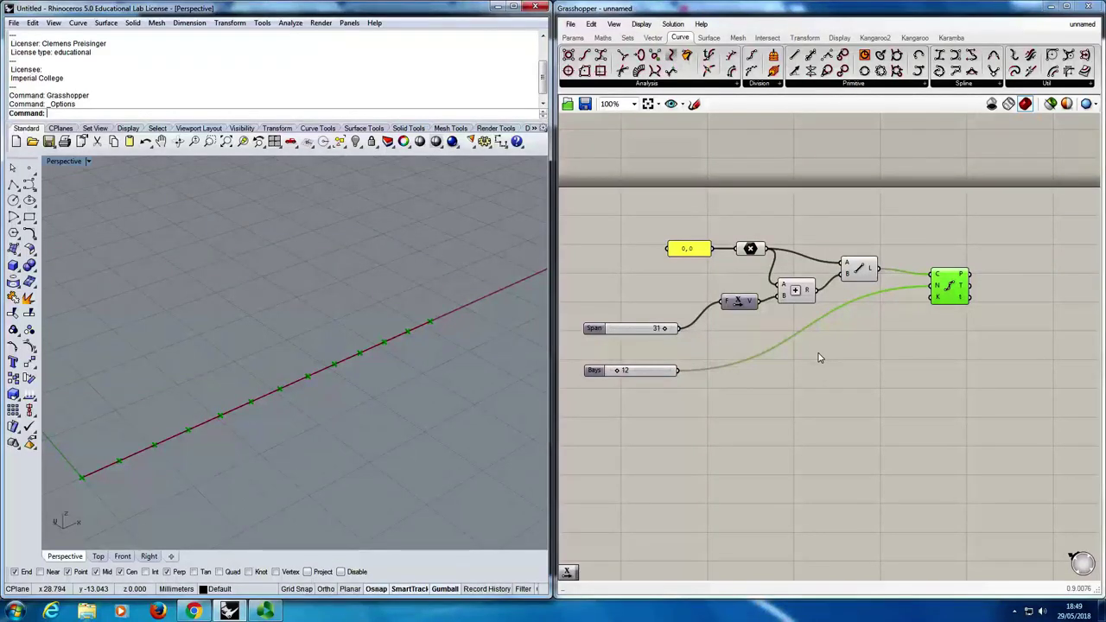
# Add a number slider ranging from 0.1 to 8 and align it below the Bays slider.
pyautogui.doubleClick(628, 429)
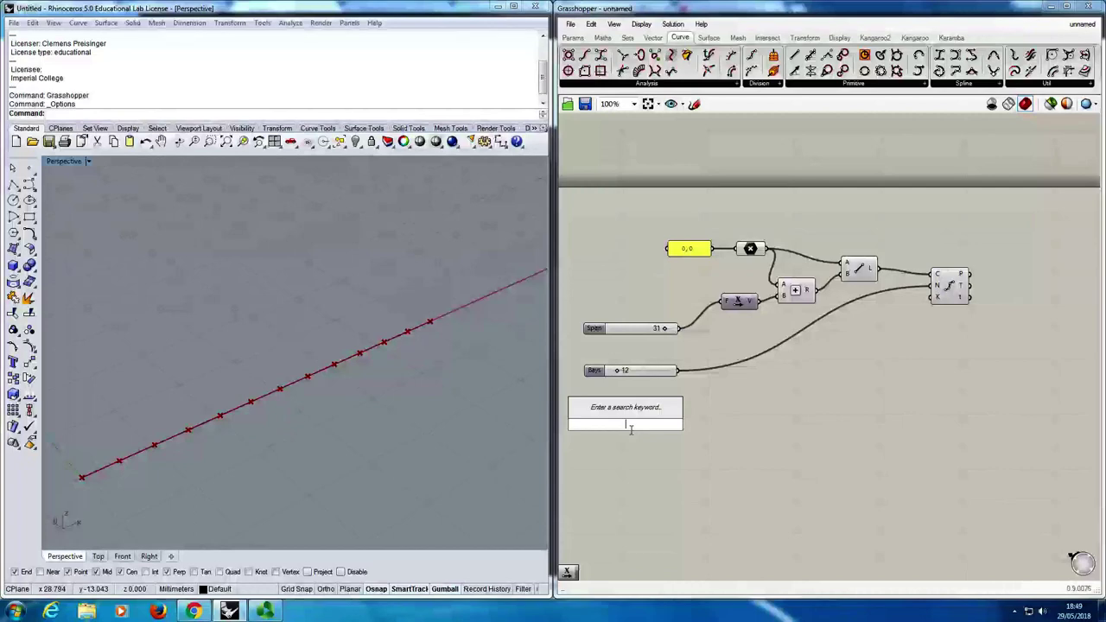
pyautogui.write('0.1')
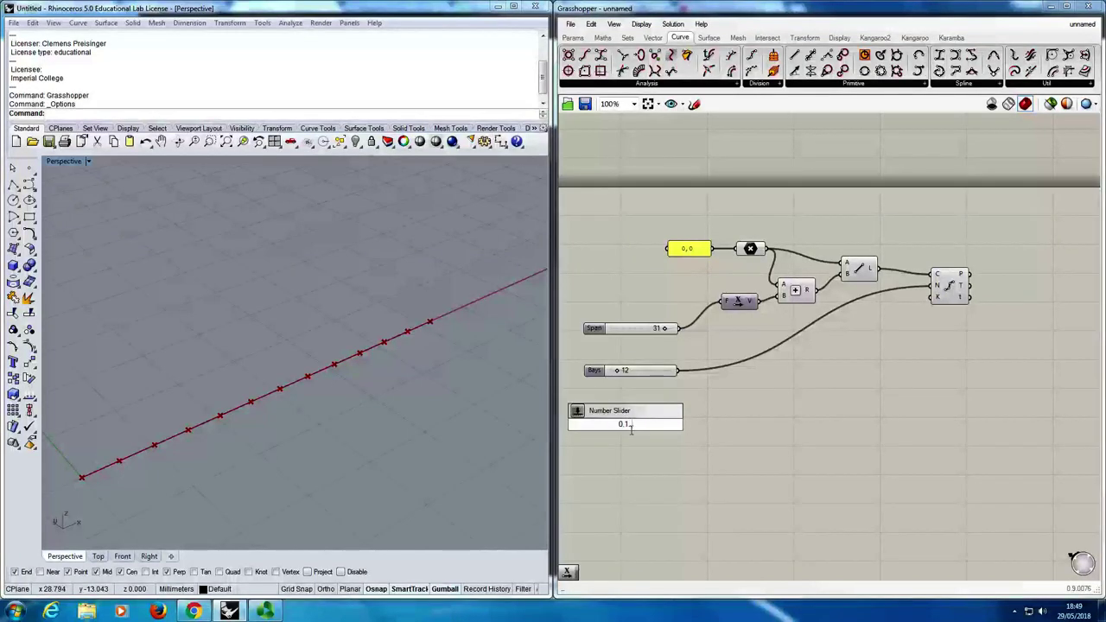
pyautogui.write('..8')
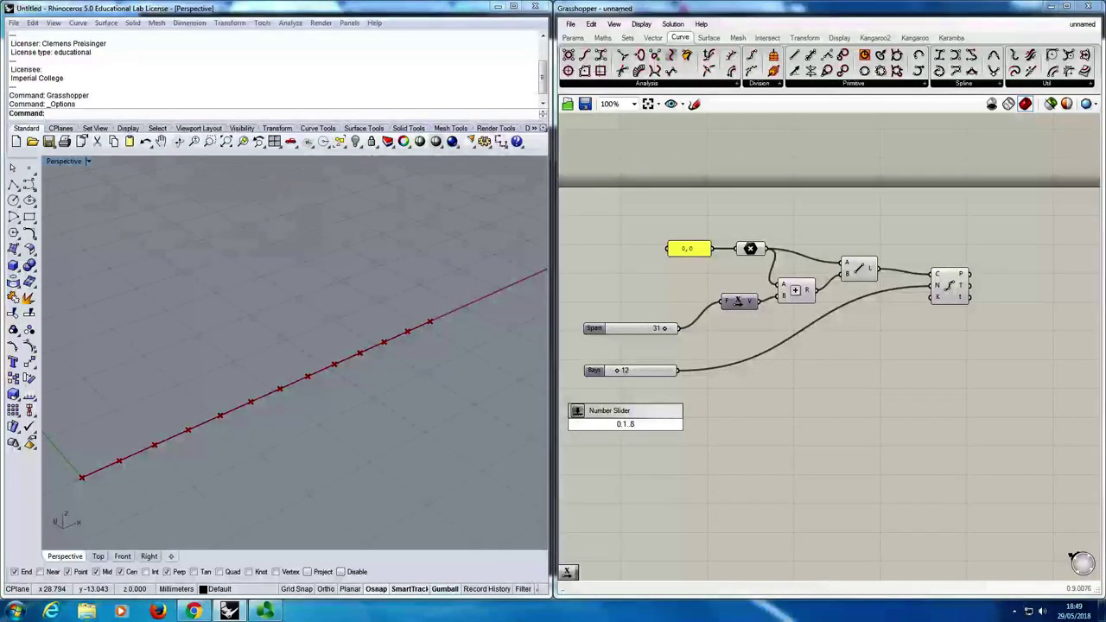
pyautogui.press('Return')
pyautogui.moveTo(634, 426); pyautogui.dragTo(643, 382)
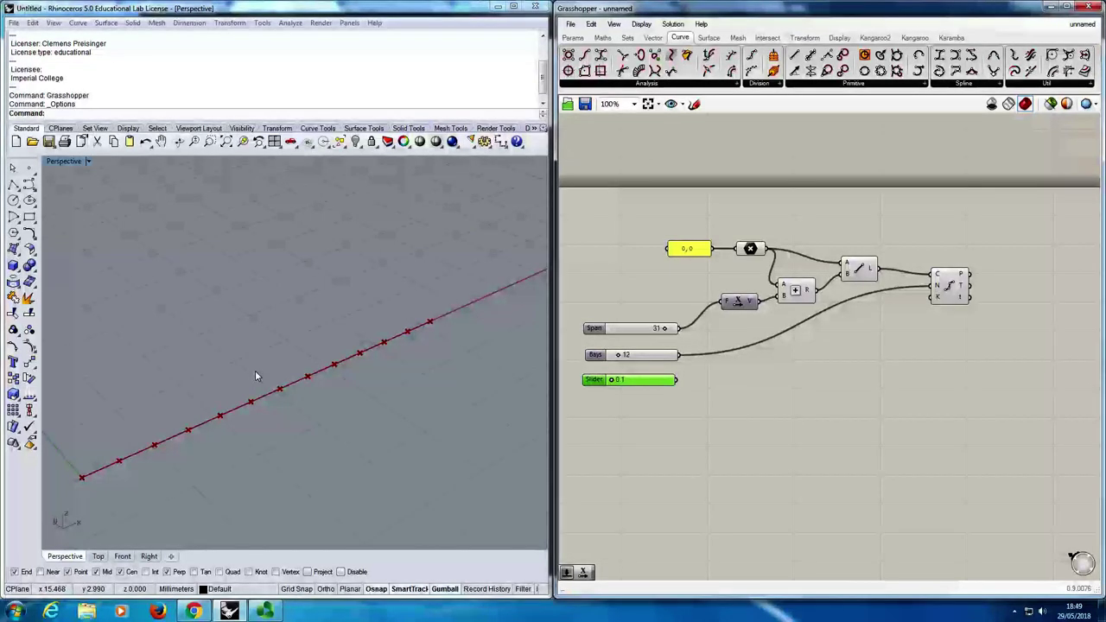
# Add a Move component below the Line component and connect the line to its geometry input.
pyautogui.doubleClick(756, 411)
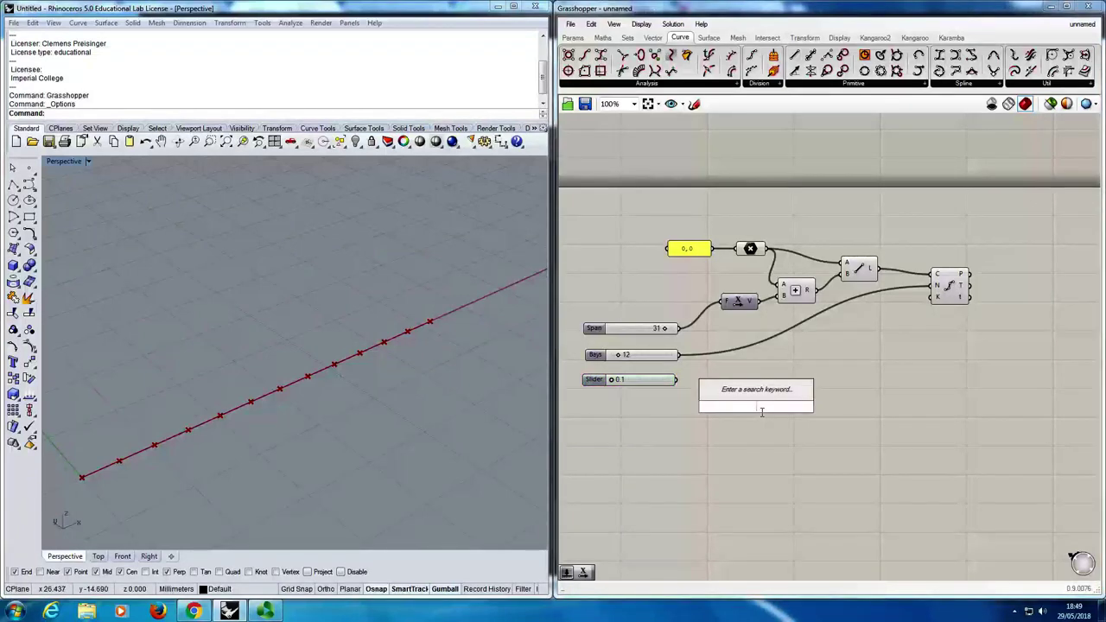
pyautogui.write('move')
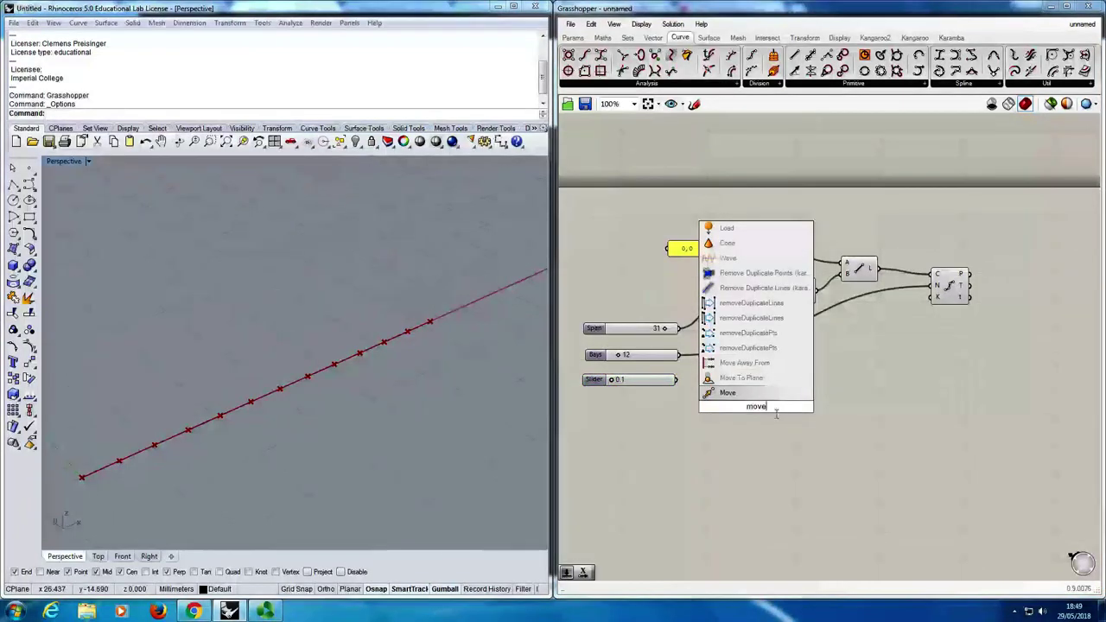
pyautogui.click(767, 396)
pyautogui.moveTo(760, 406); pyautogui.dragTo(832, 375)
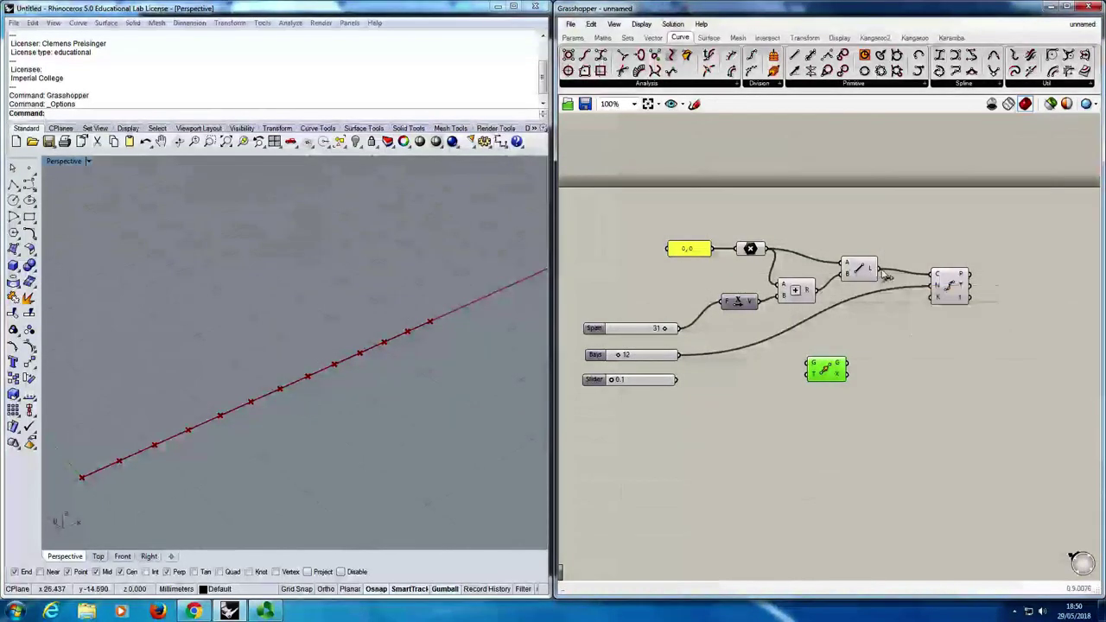
pyautogui.moveTo(878, 271); pyautogui.dragTo(826, 373)
pyautogui.moveTo(337, 434); pyautogui.dragTo(320, 425, button='right')
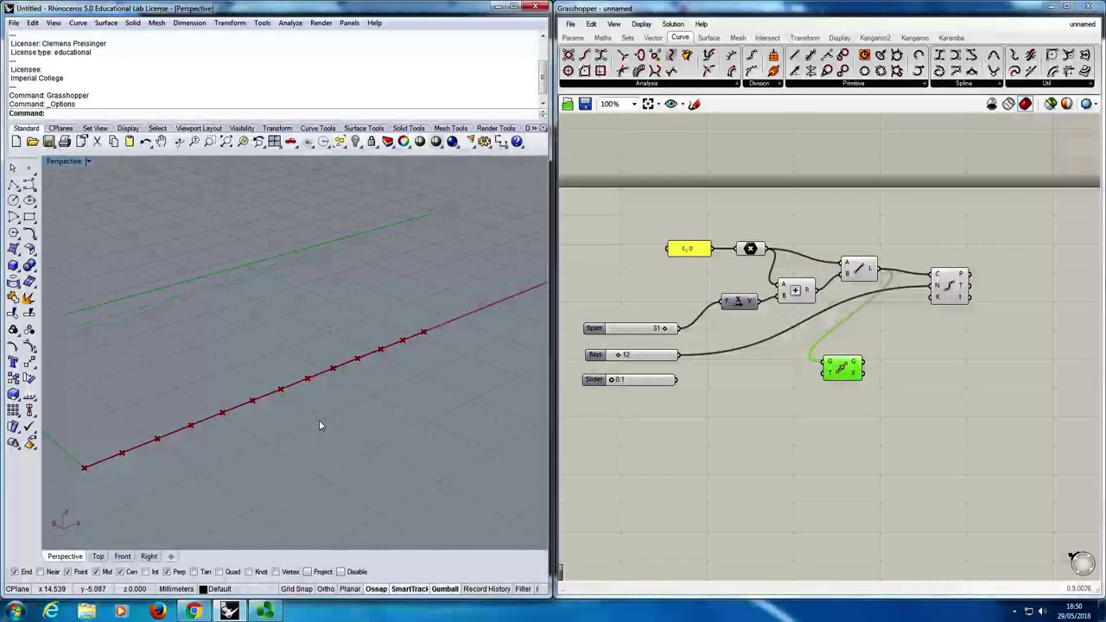
# Add a Unit Z vector component beside the unnamed slider and connect the slider to its factor input.
pyautogui.click(722, 420)
pyautogui.doubleClick(722, 420)
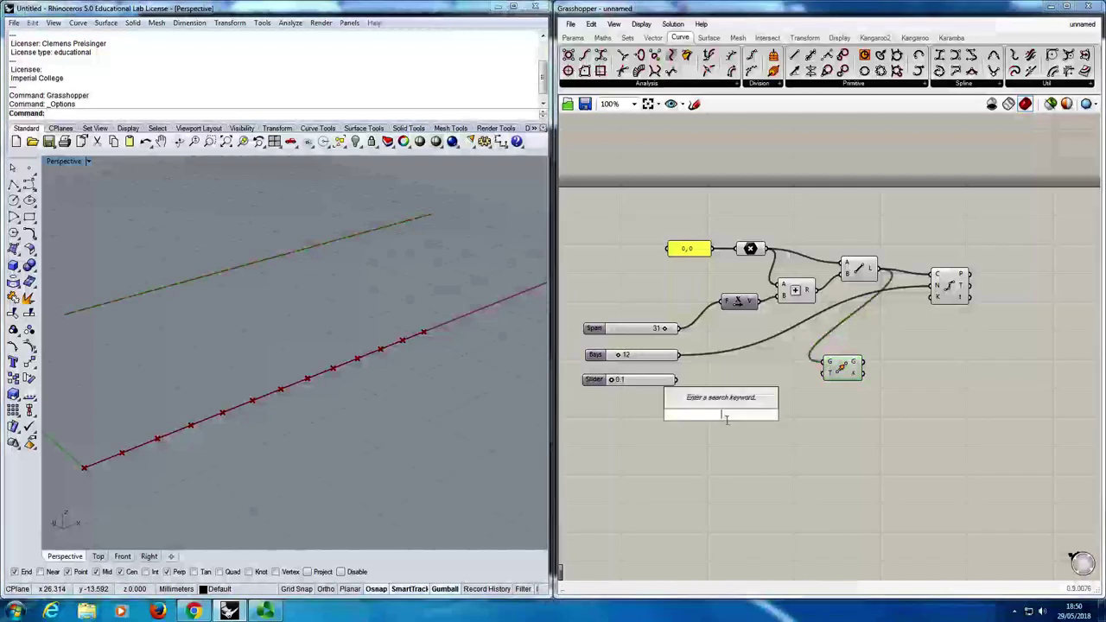
pyautogui.write('unitx')
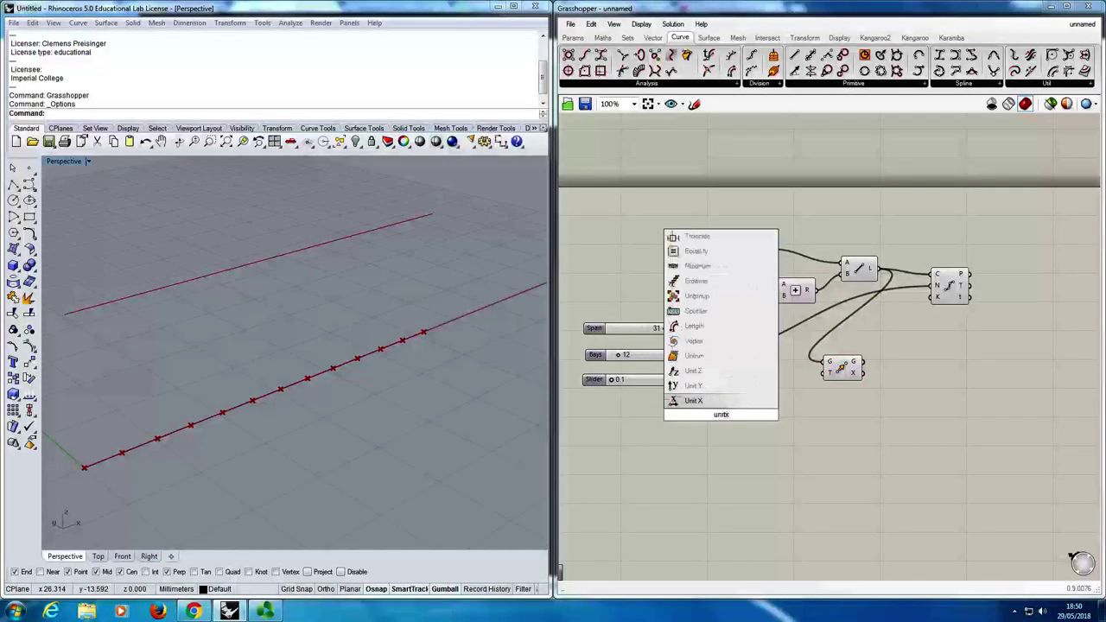
pyautogui.press('BackSpace')
pyautogui.write('z')
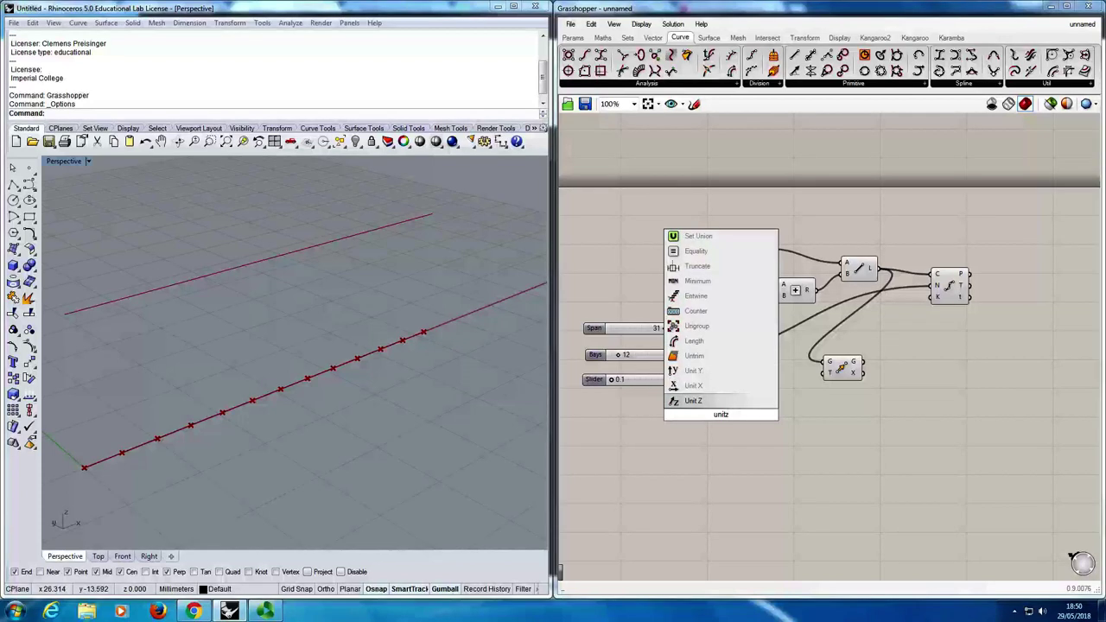
pyautogui.press('Return')
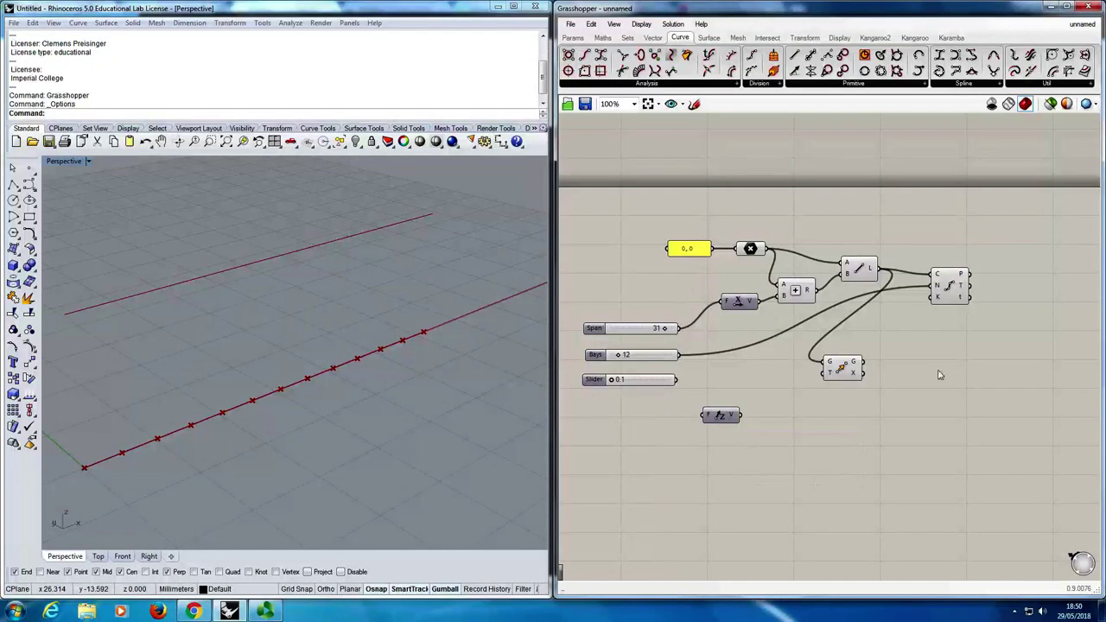
pyautogui.moveTo(677, 380); pyautogui.dragTo(723, 380)
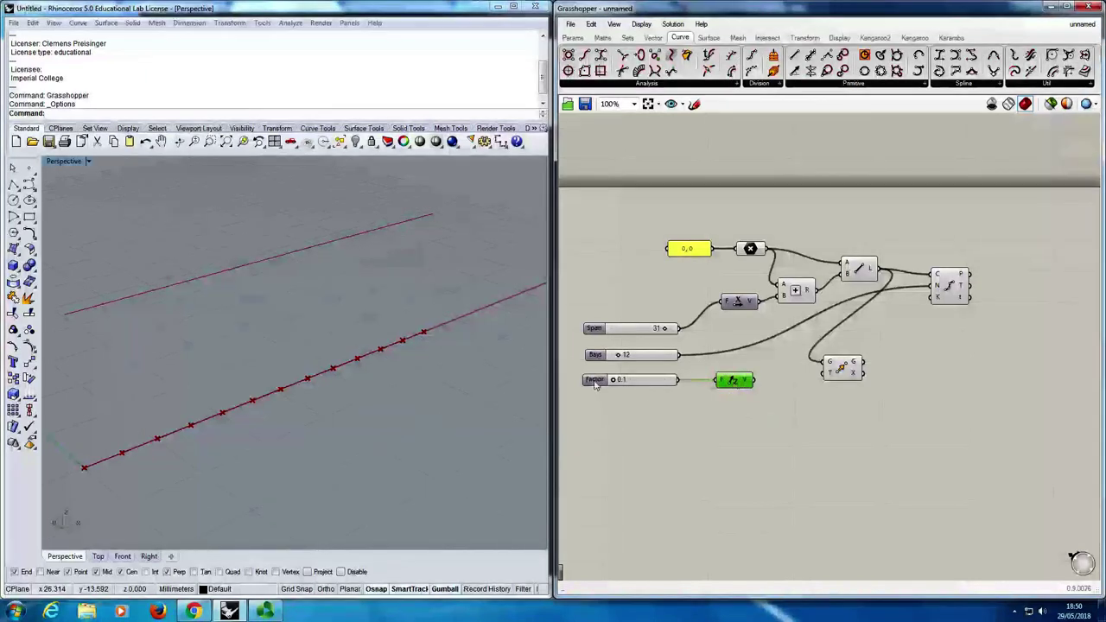
# Rename the slider feeding the Unit Z component as Height.
pyautogui.rightClick(640, 384)
pyautogui.write('Height')
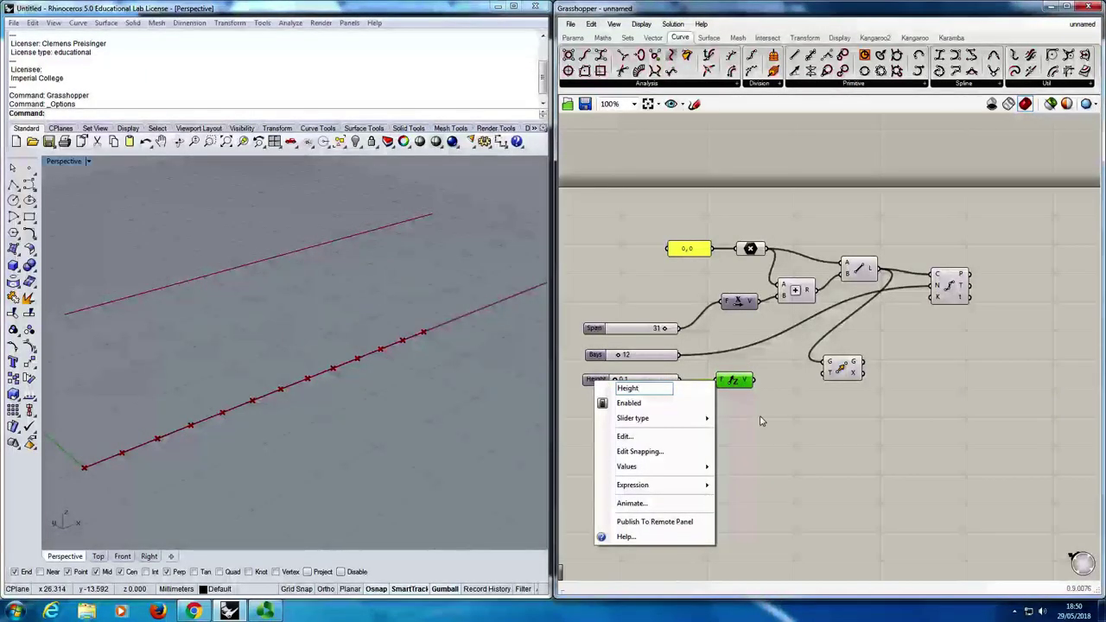
pyautogui.press('Return')
# Connect the Unit Z vector to the Move component's translation input and set the Height slider to 3.2.
pyautogui.moveTo(755, 380); pyautogui.dragTo(819, 372)
pyautogui.click(837, 369)
pyautogui.moveTo(622, 382)
pyautogui.mouseDown()
pyautogui.moveTo(655, 382)
pyautogui.moveTo(638, 381)
pyautogui.mouseUp()
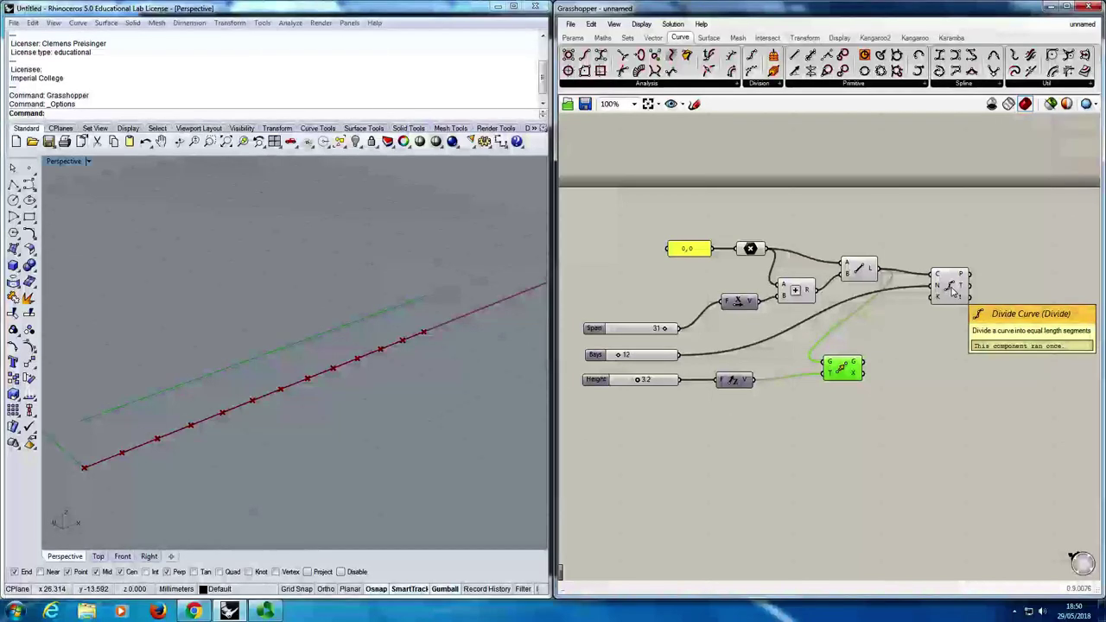
# Duplicate the Divide Curve component below the original and connect the moved line to the copy's curve input.
pyautogui.click(953, 292)
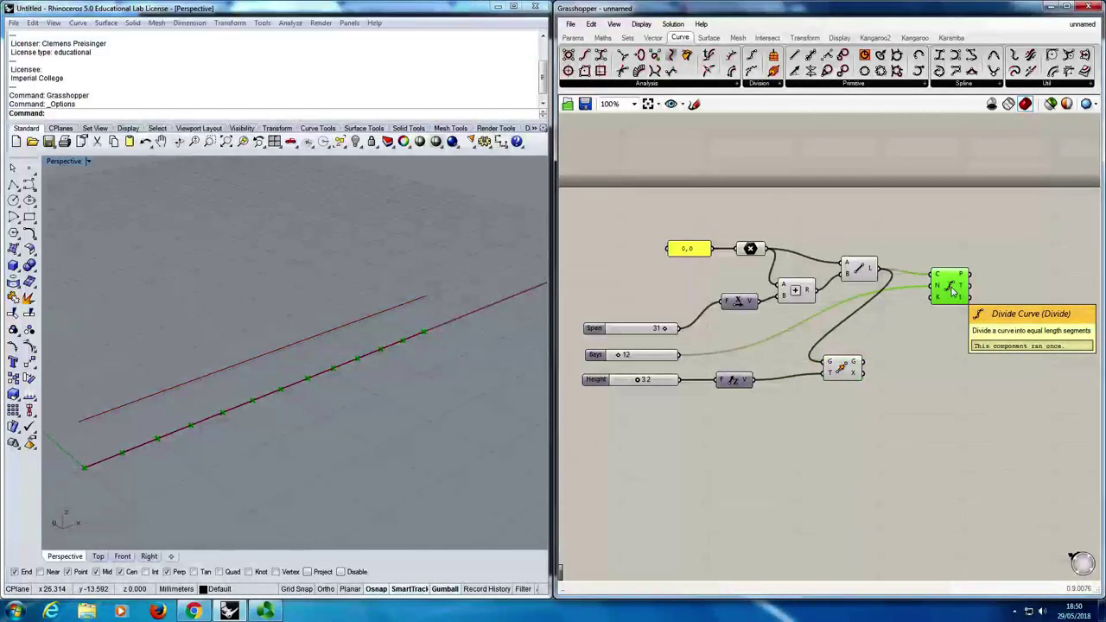
pyautogui.keyDown('alt'); pyautogui.moveTo(953, 292); pyautogui.dragTo(951, 368); pyautogui.keyUp('alt')
pyautogui.moveTo(870, 370); pyautogui.dragTo(936, 357)
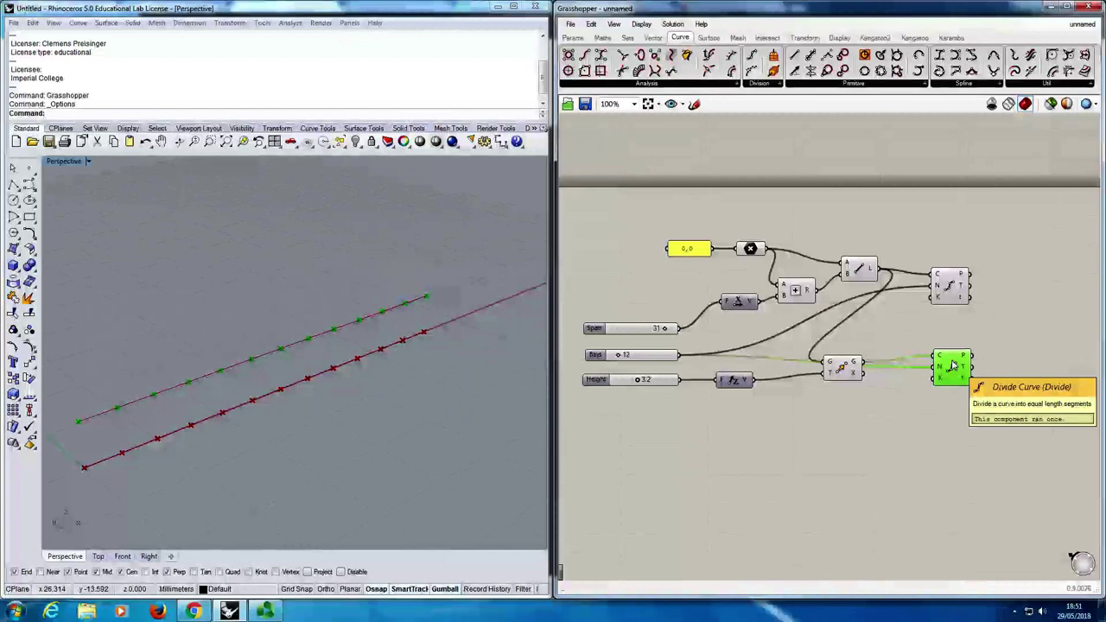
pyautogui.moveTo(965, 358)
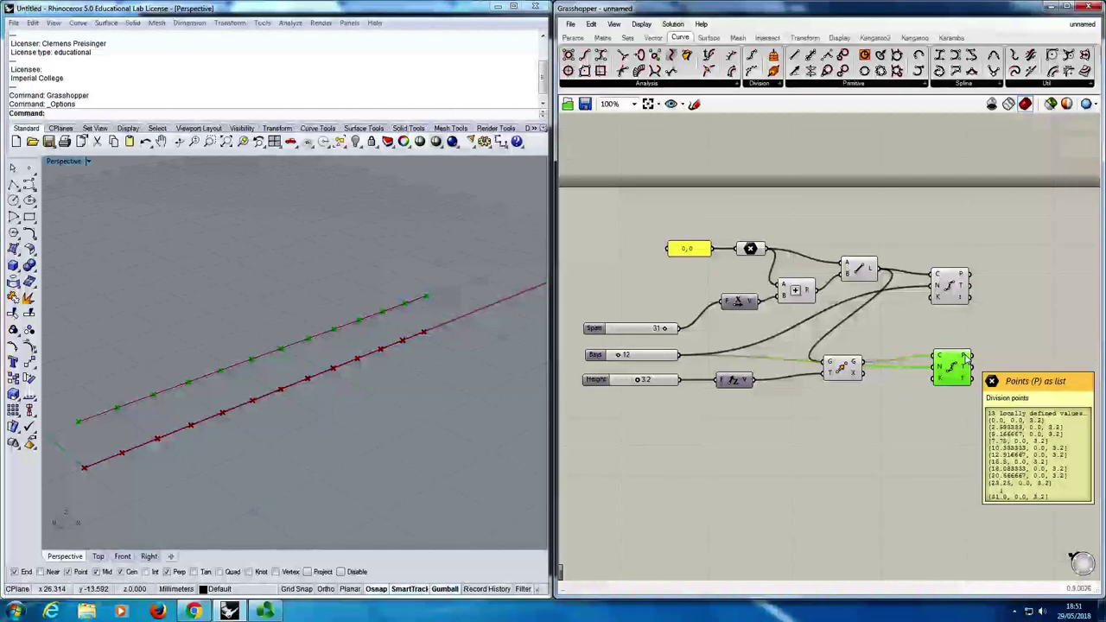
# Add a Shift List component beside the original Divide Curve and connect that component's division points to its list input.
pyautogui.doubleClick(1007, 327)
pyautogui.write('s')
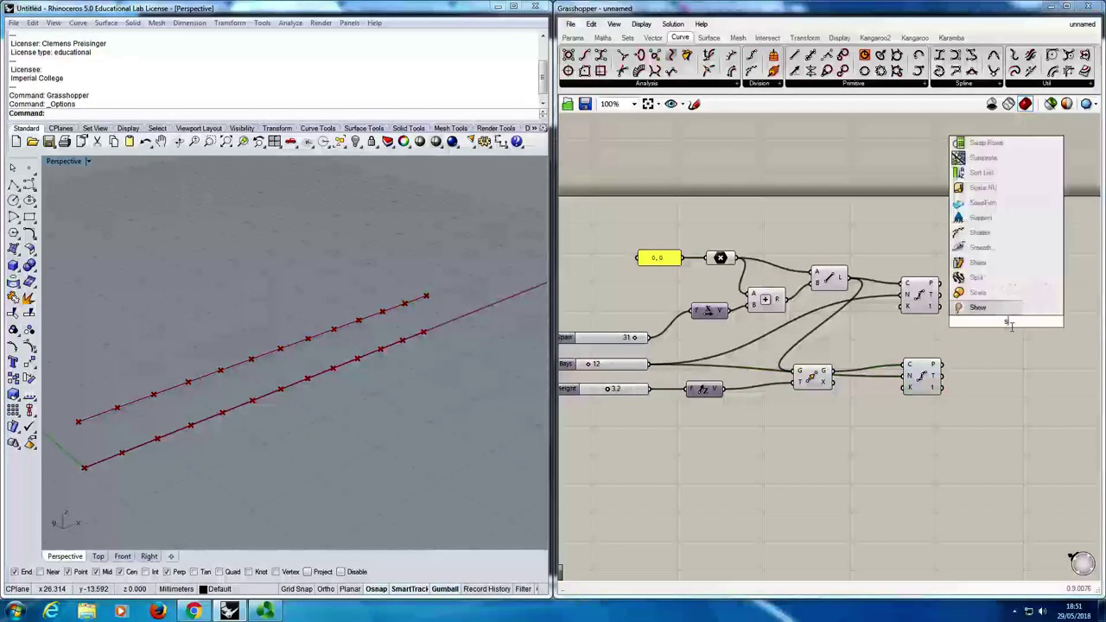
pyautogui.write('hif')
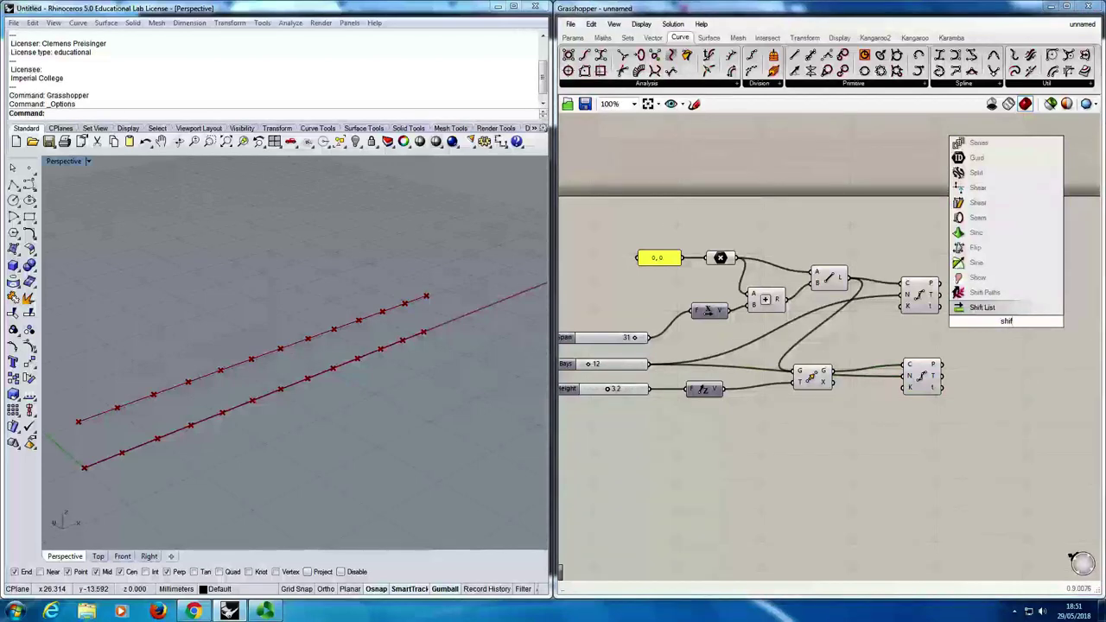
pyautogui.press('Return')
pyautogui.moveTo(940, 323); pyautogui.dragTo(992, 255)
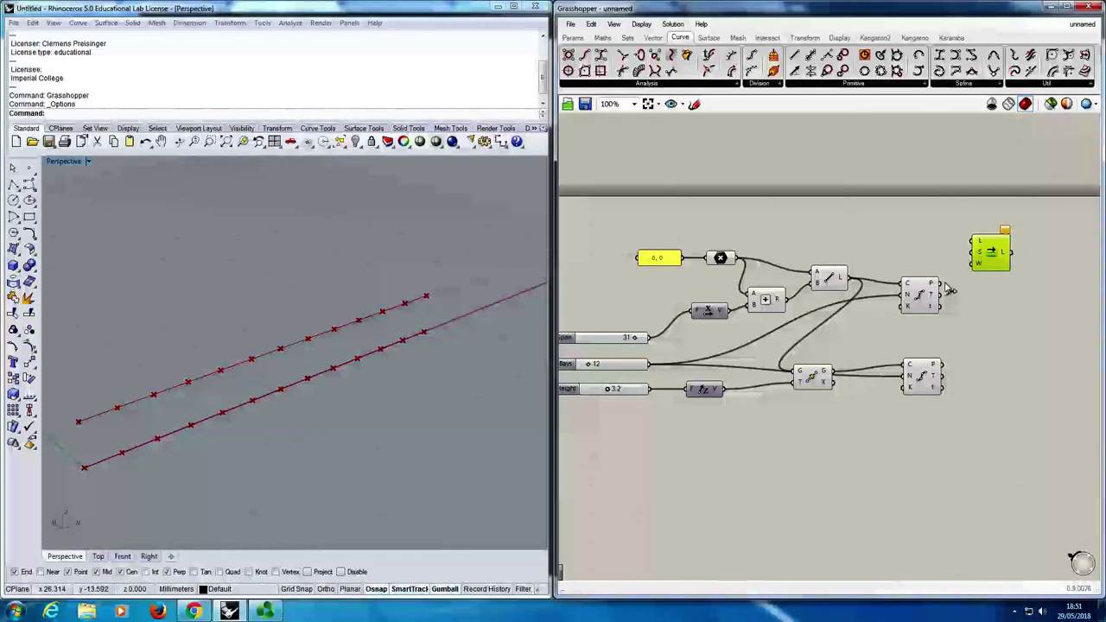
pyautogui.moveTo(935, 285)
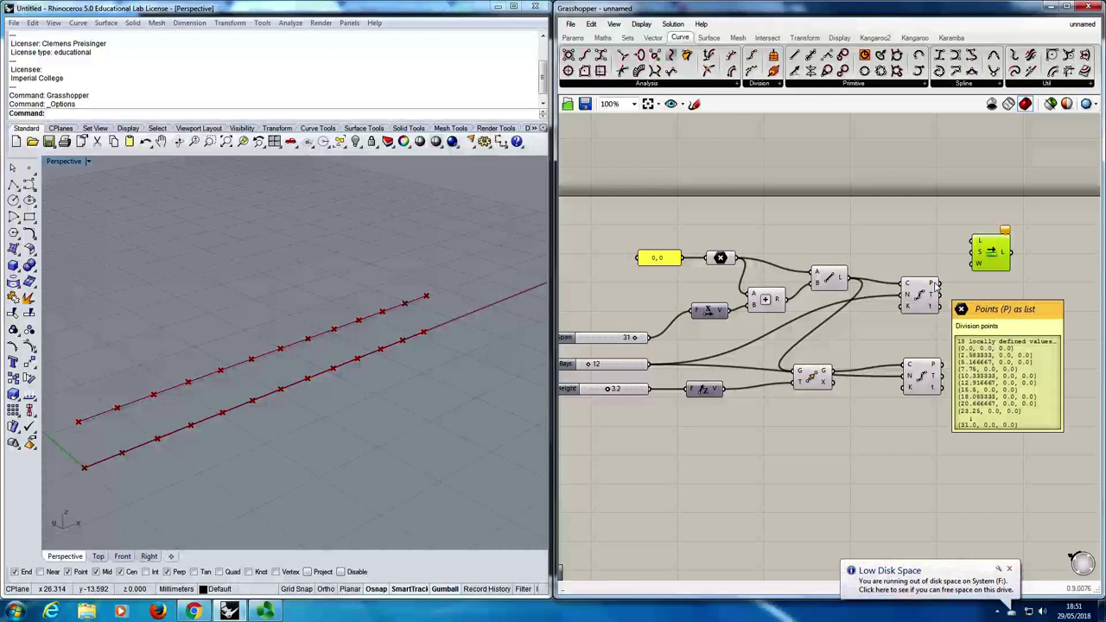
pyautogui.moveTo(935, 285); pyautogui.dragTo(979, 248)
pyautogui.moveTo(981, 246)
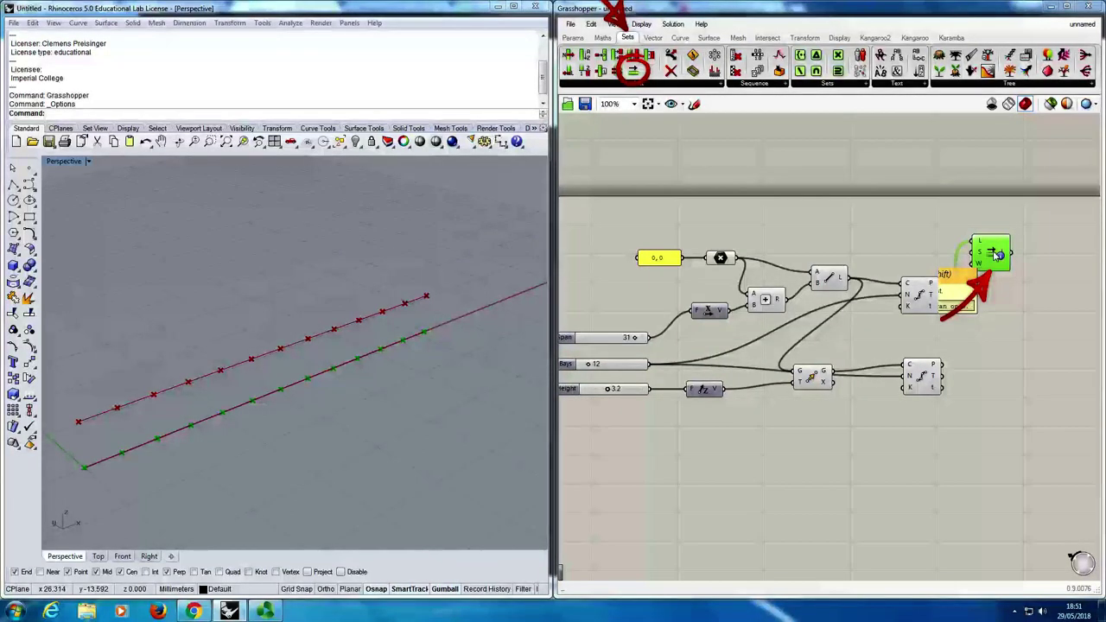
pyautogui.moveTo(998, 254); pyautogui.dragTo(997, 254)
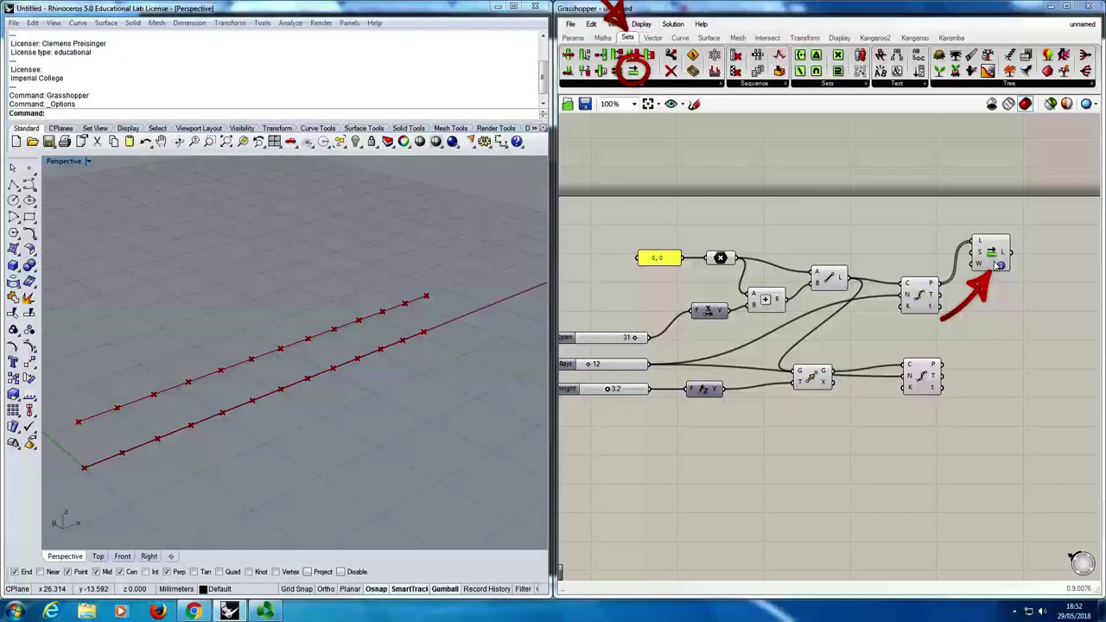
# Add a Boolean Toggle set to False below the upper Divide Curve and connect it to the Shift List's wrap input.
pyautogui.moveTo(998, 265); pyautogui.dragTo(1009, 261)
pyautogui.moveTo(998, 265)
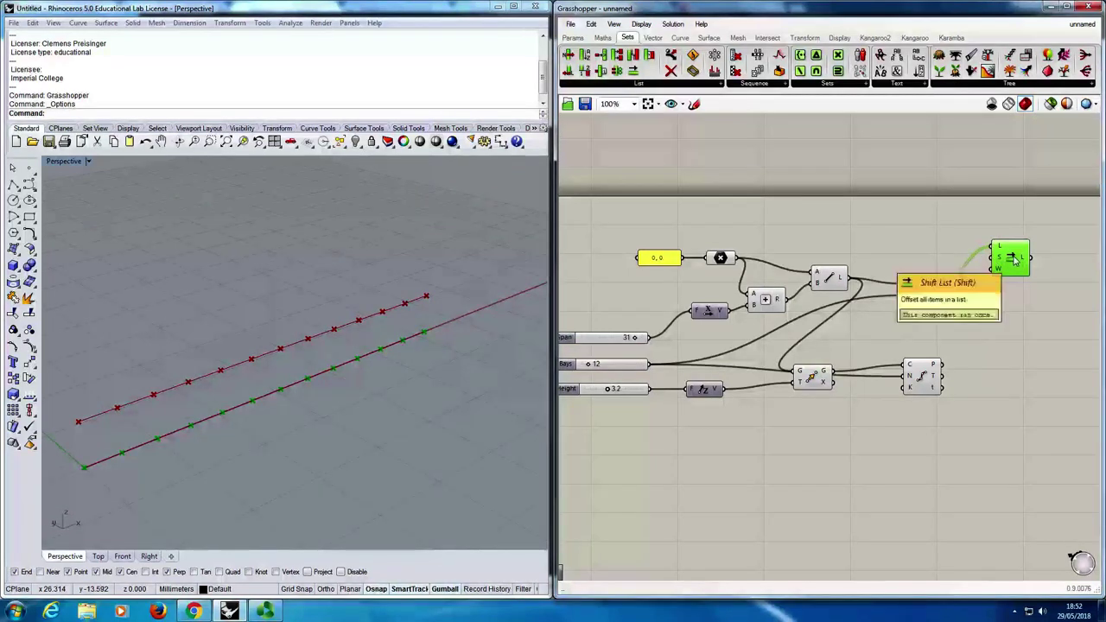
pyautogui.click(1021, 287)
pyautogui.moveTo(1004, 273); pyautogui.dragTo(1015, 266)
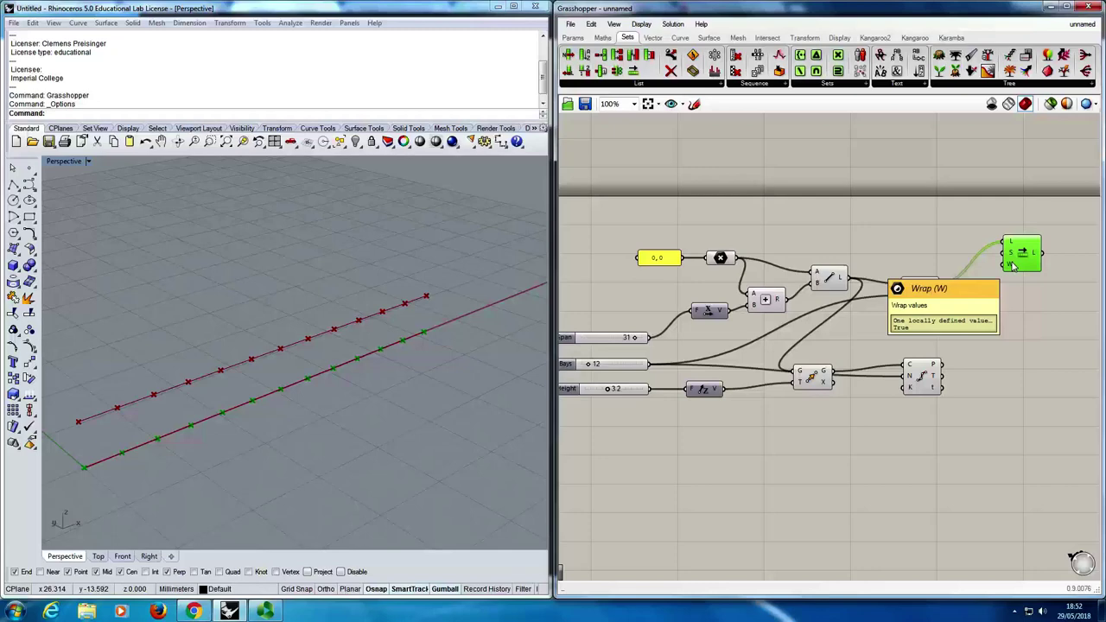
pyautogui.doubleClick(941, 229)
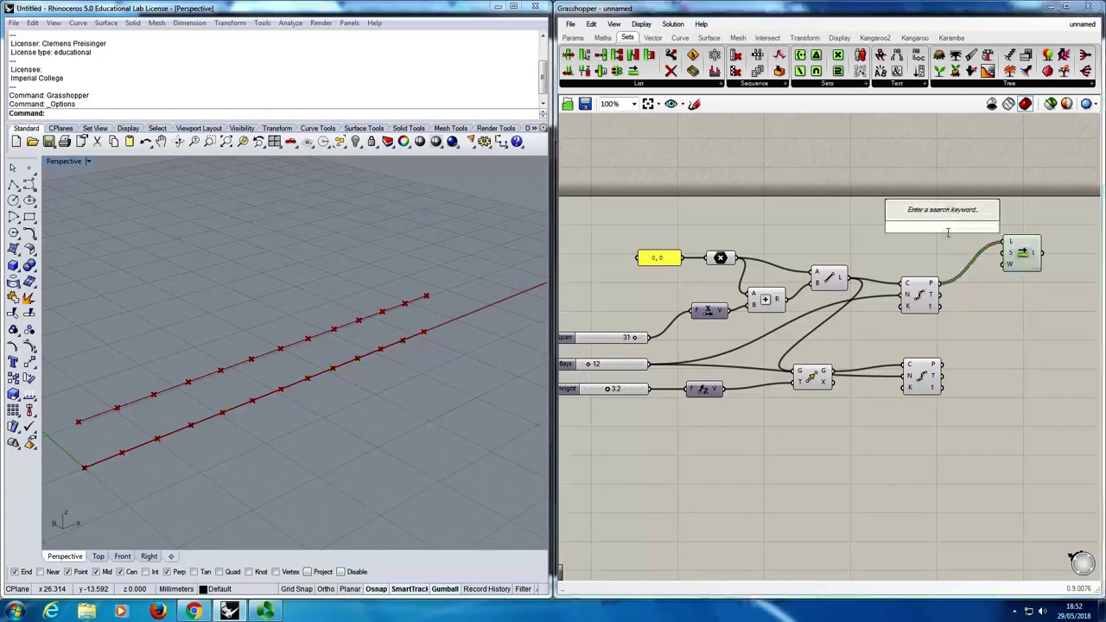
pyautogui.write('toggl')
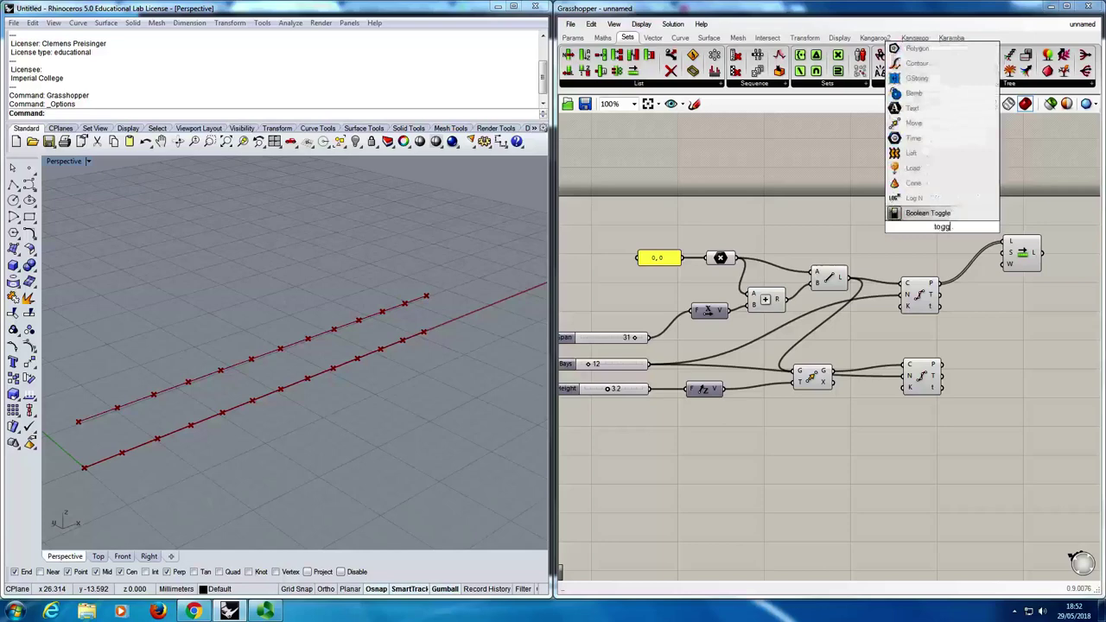
pyautogui.press('Return')
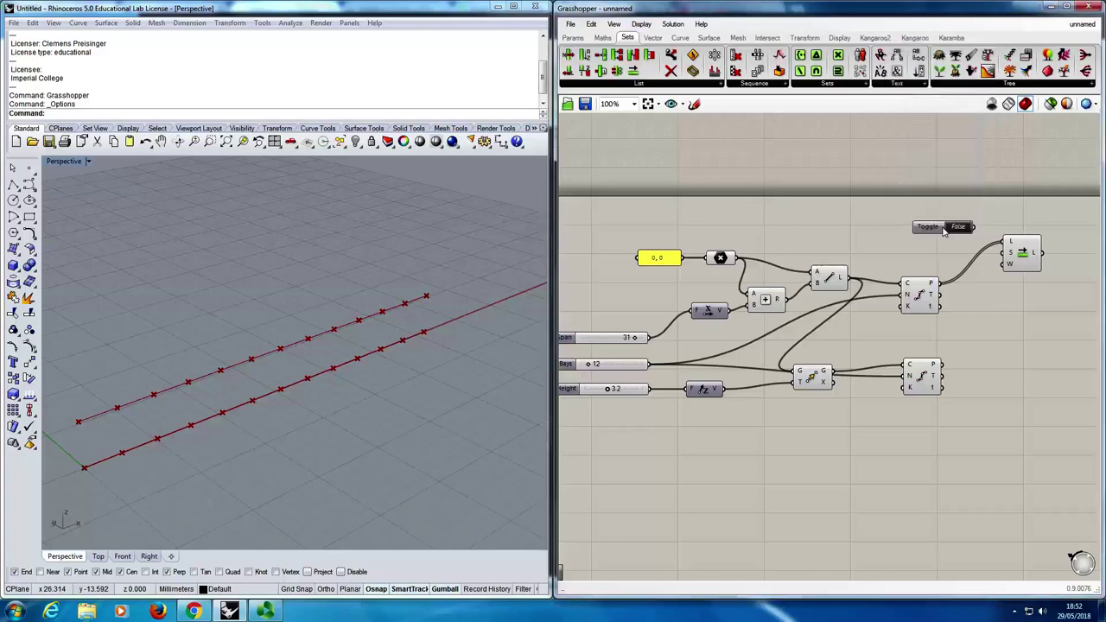
pyautogui.moveTo(949, 231); pyautogui.dragTo(1006, 265)
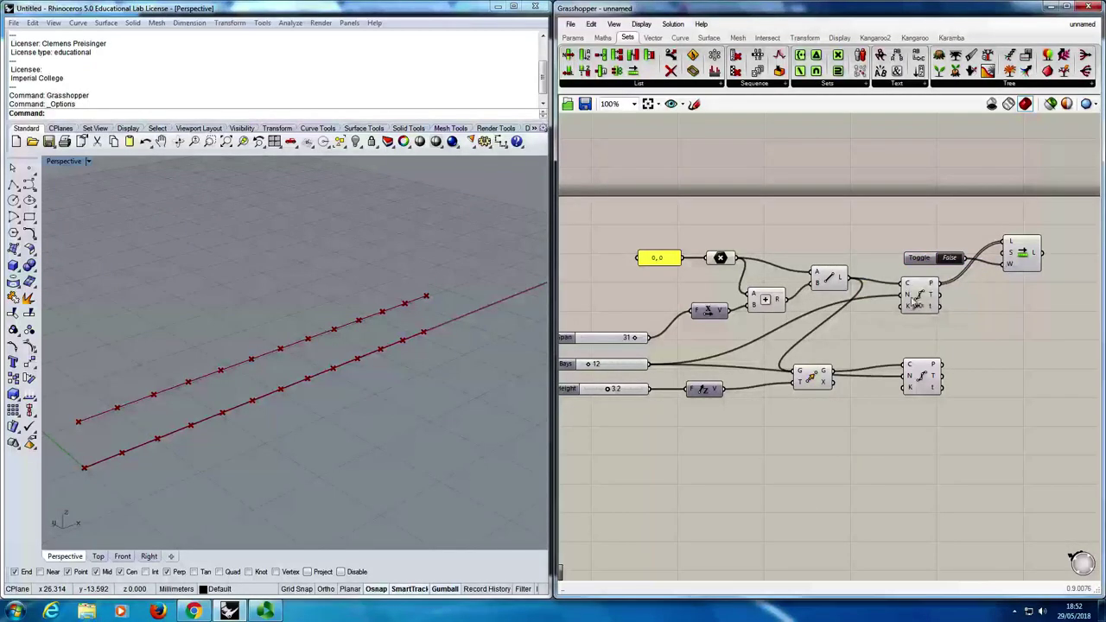
pyautogui.moveTo(914, 299); pyautogui.dragTo(923, 322)
pyautogui.moveTo(1024, 263); pyautogui.dragTo(1016, 287)
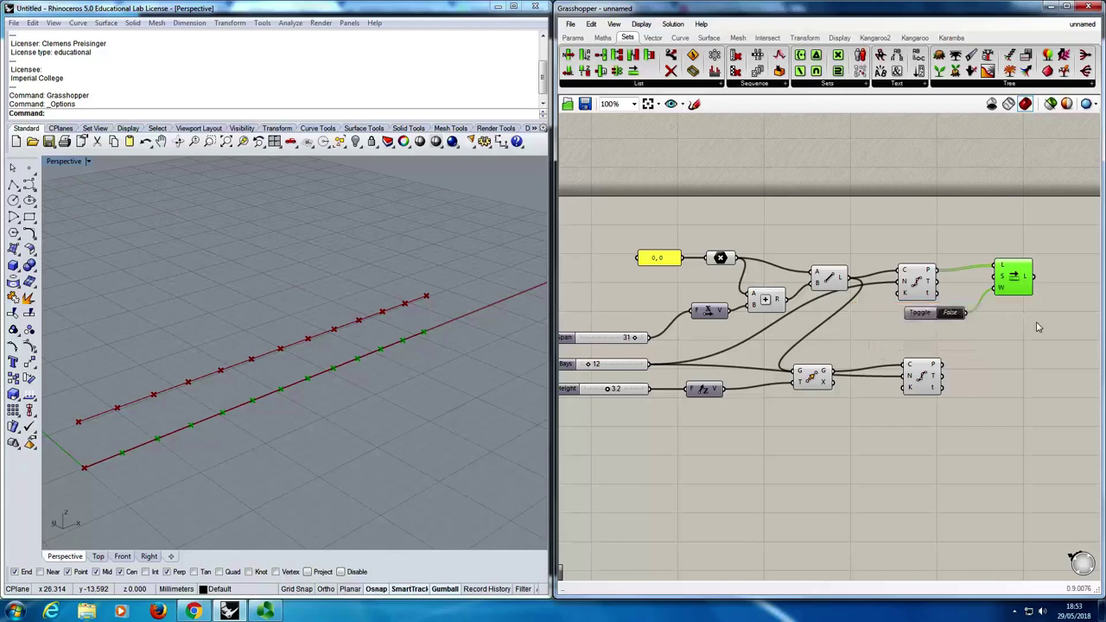
# Duplicate the Shift List with its toggle below the originals and connect the lower Divide Curve's points to the copy's list input.
pyautogui.click(929, 314)
pyautogui.click(1016, 279)
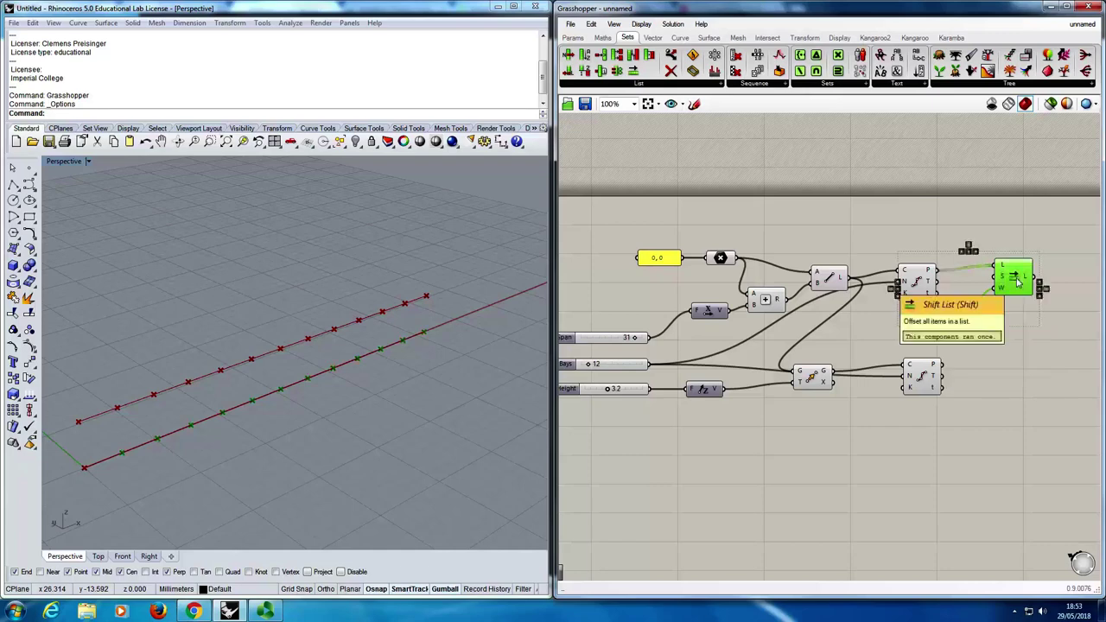
pyautogui.keyDown('alt'); pyautogui.moveTo(1018, 279); pyautogui.dragTo(1028, 399); pyautogui.keyUp('alt')
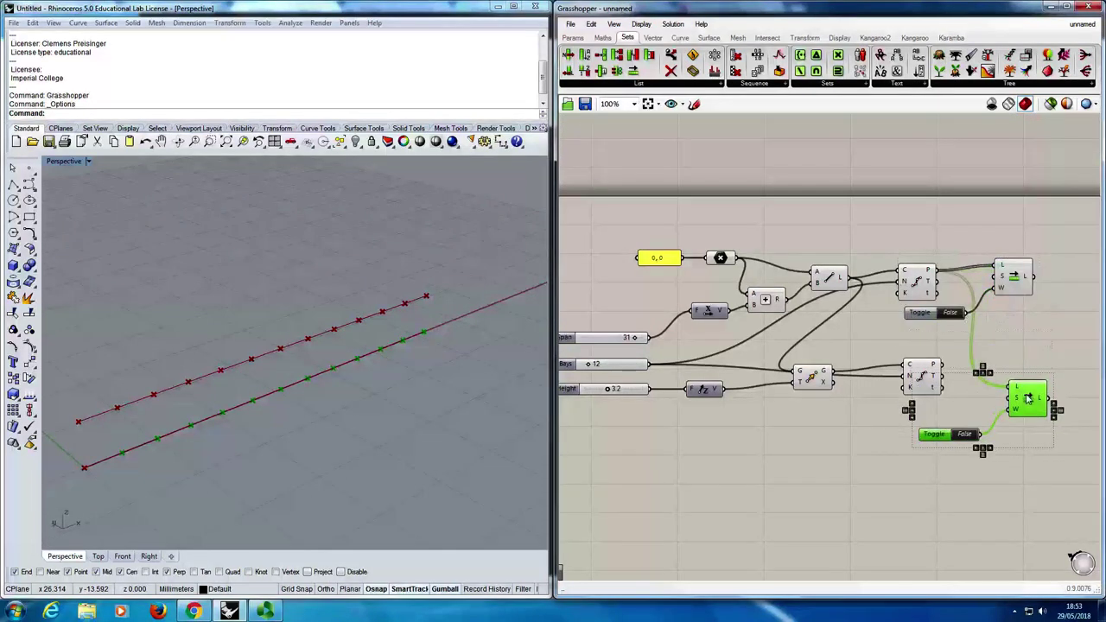
pyautogui.moveTo(942, 366); pyautogui.dragTo(1013, 389)
pyautogui.click(1029, 469)
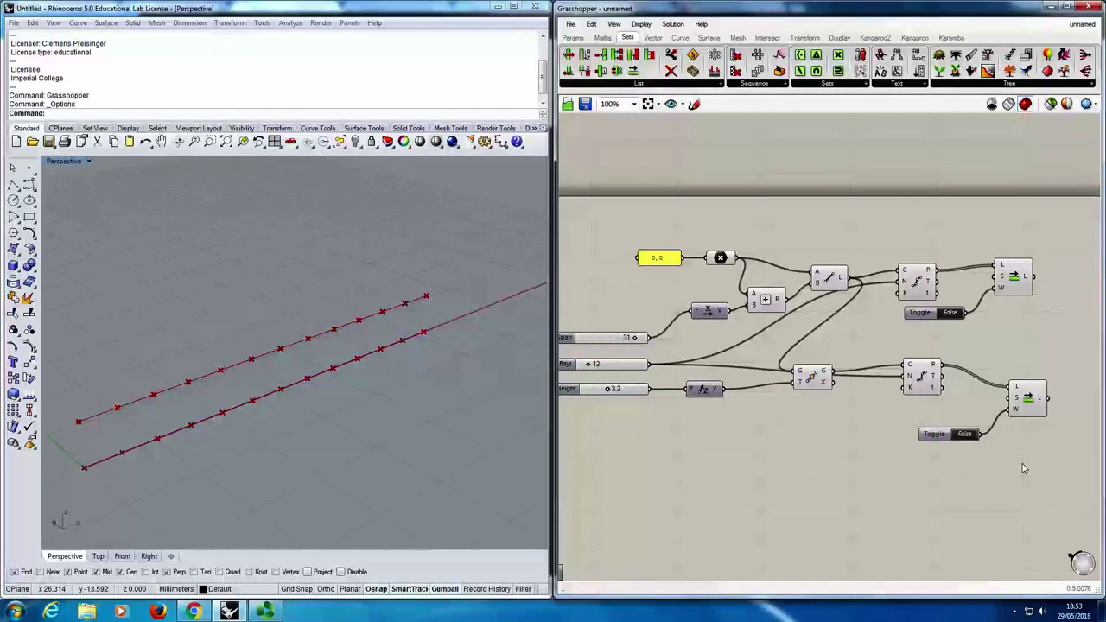
# Add two Shortest List components, one beside each Shift List.
pyautogui.moveTo(1022, 467); pyautogui.dragTo(834, 463, button='right')
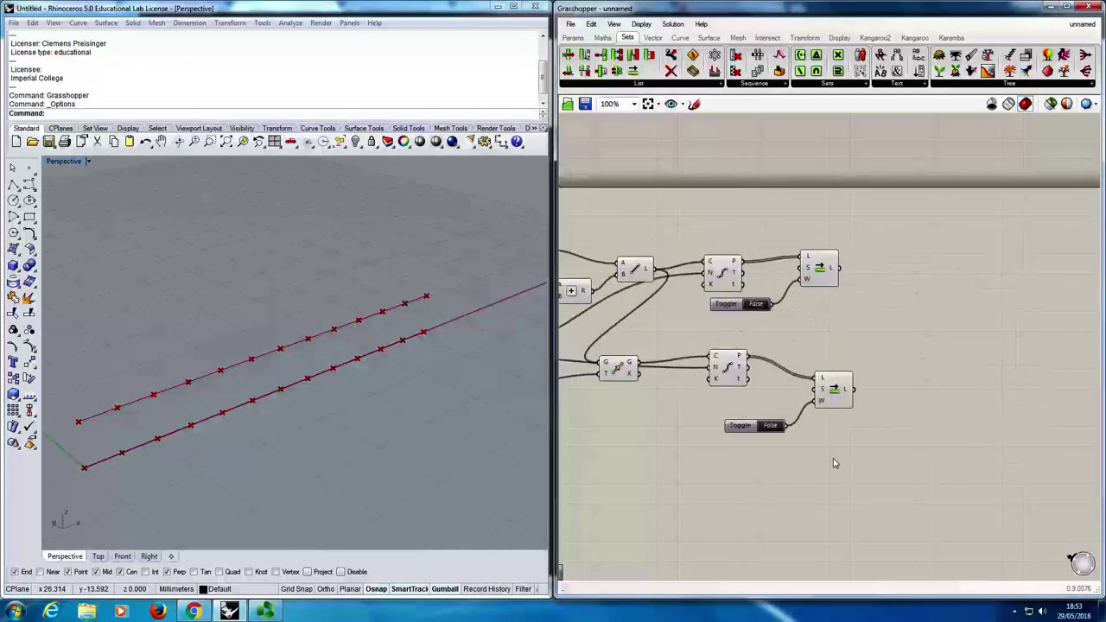
pyautogui.doubleClick(959, 291)
pyautogui.write('shortes')
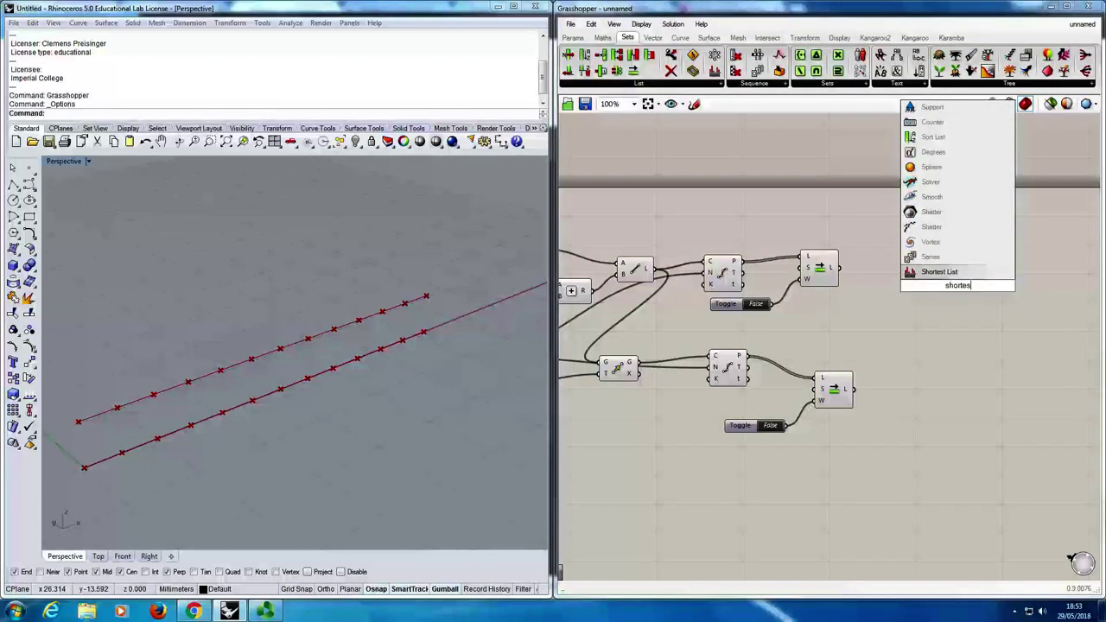
pyautogui.press('Return')
pyautogui.moveTo(962, 291); pyautogui.dragTo(922, 382)
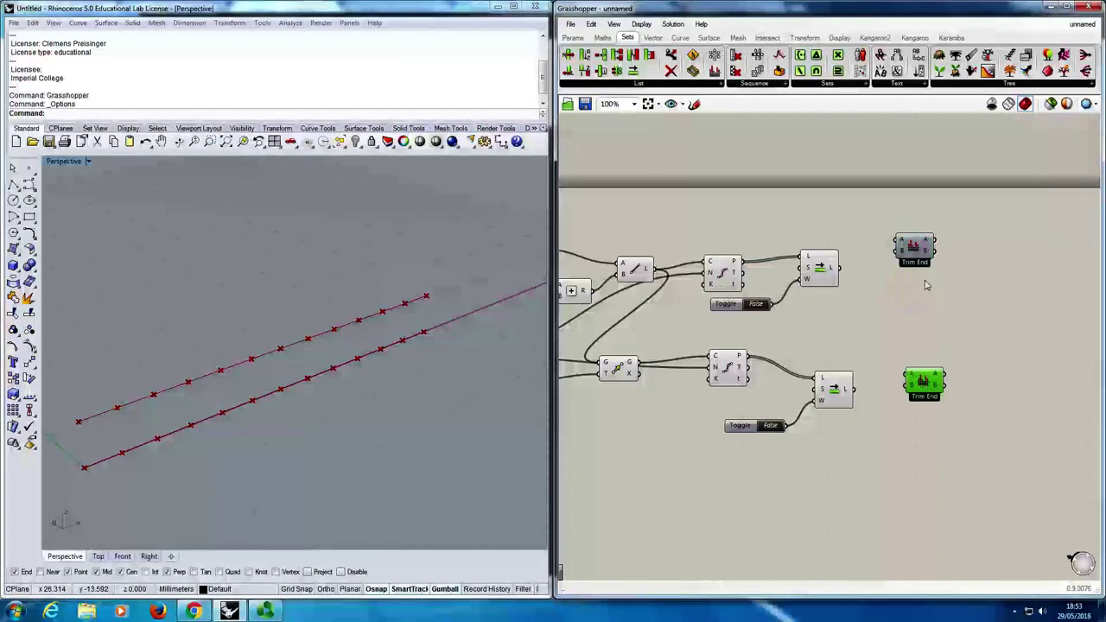
pyautogui.moveTo(817, 269); pyautogui.dragTo(826, 263)
pyautogui.moveTo(927, 252); pyautogui.dragTo(931, 249)
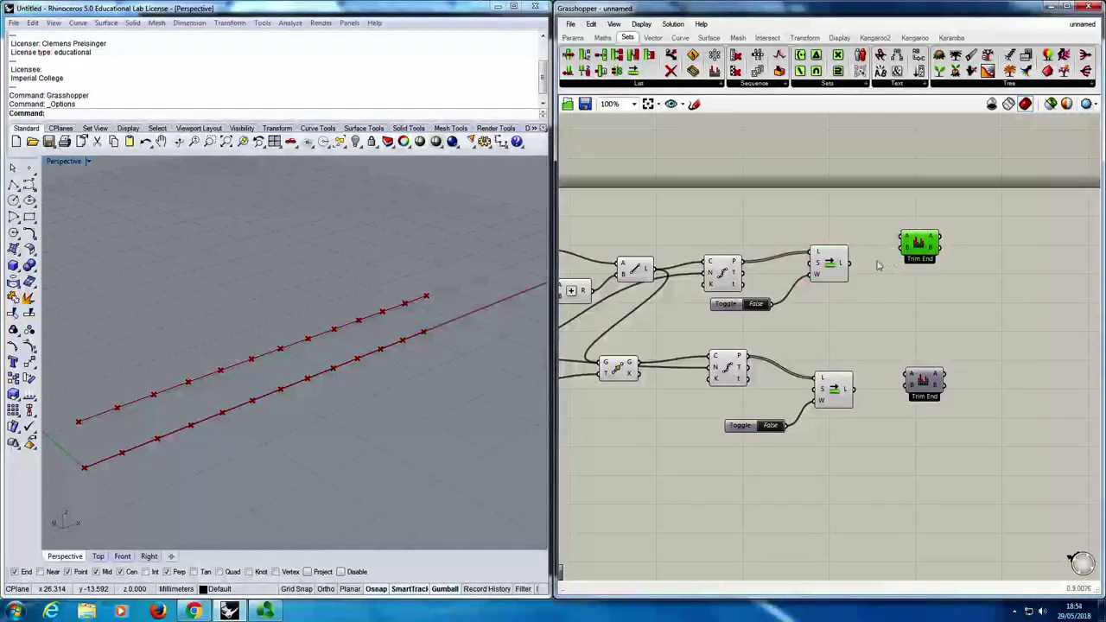
# Connect the upper Shift List's output to input A of the upper Shortest List and the lower Divide Curve's points to input B.
pyautogui.moveTo(850, 262); pyautogui.dragTo(913, 245)
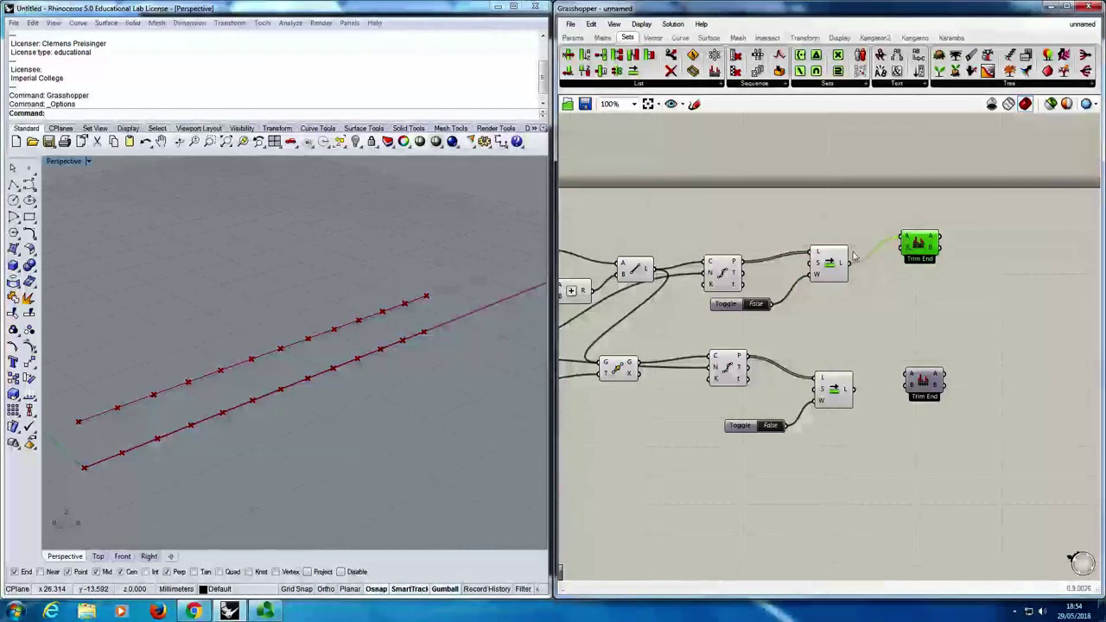
pyautogui.moveTo(843, 268)
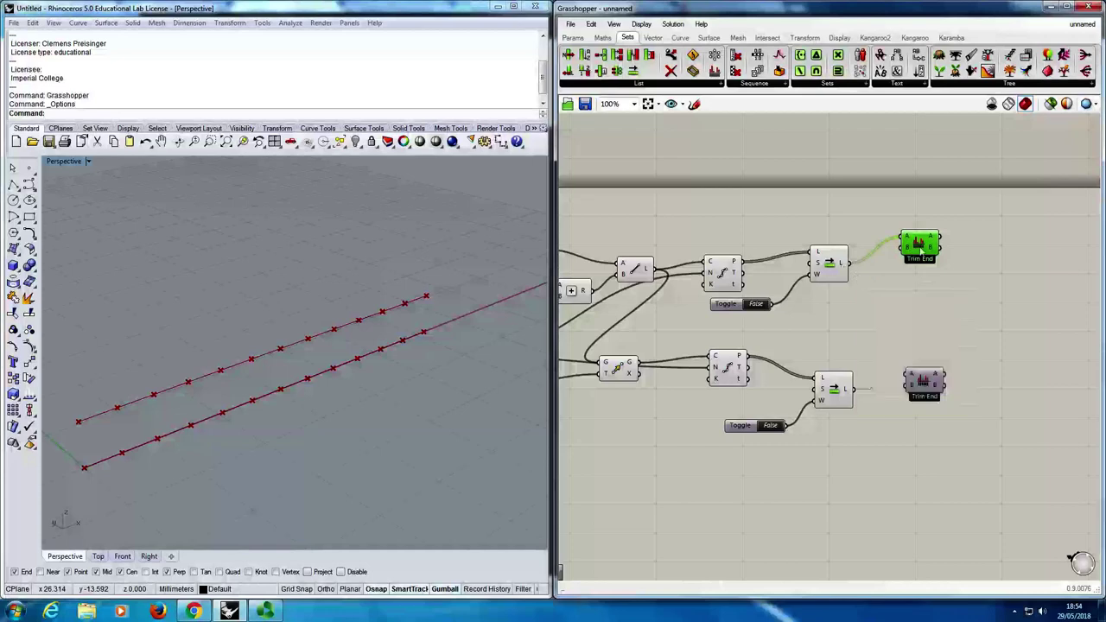
pyautogui.moveTo(909, 251)
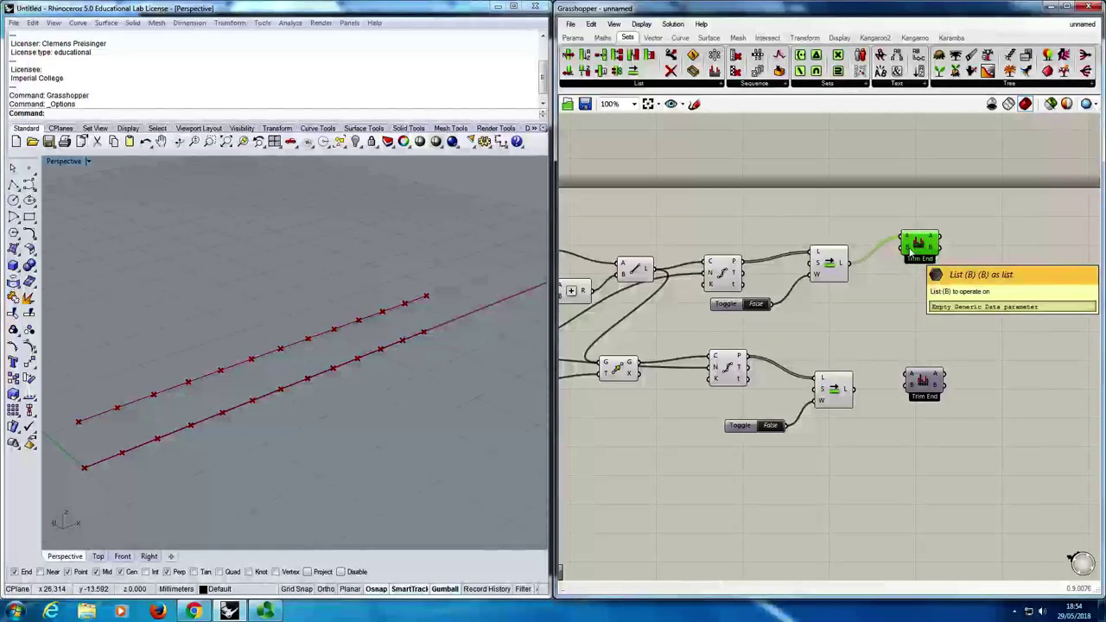
pyautogui.moveTo(749, 355); pyautogui.dragTo(776, 355)
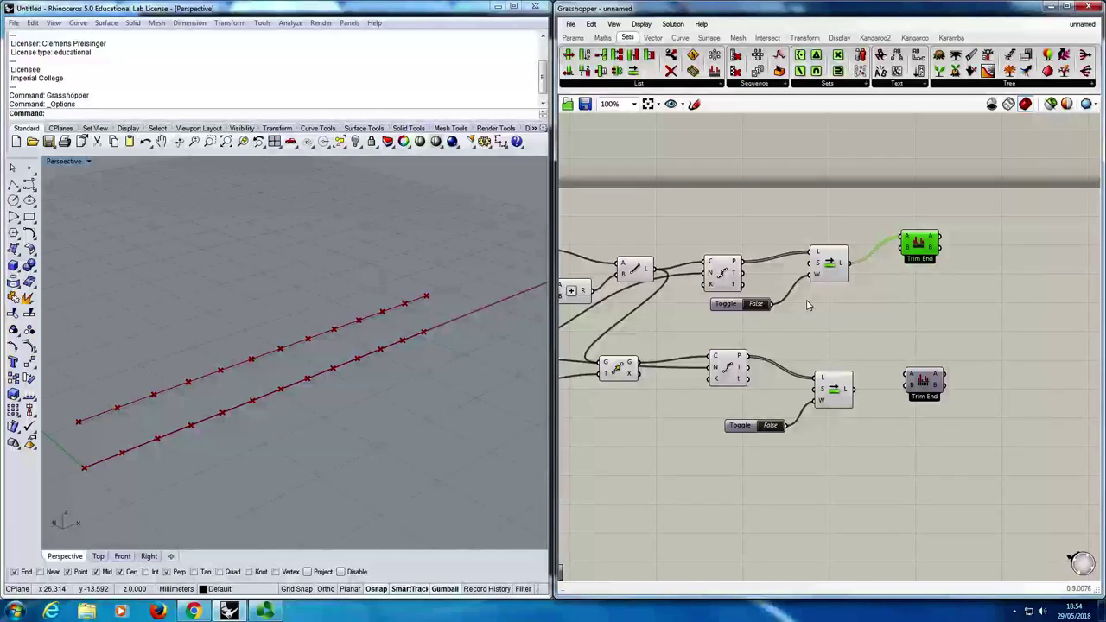
pyautogui.click(725, 276)
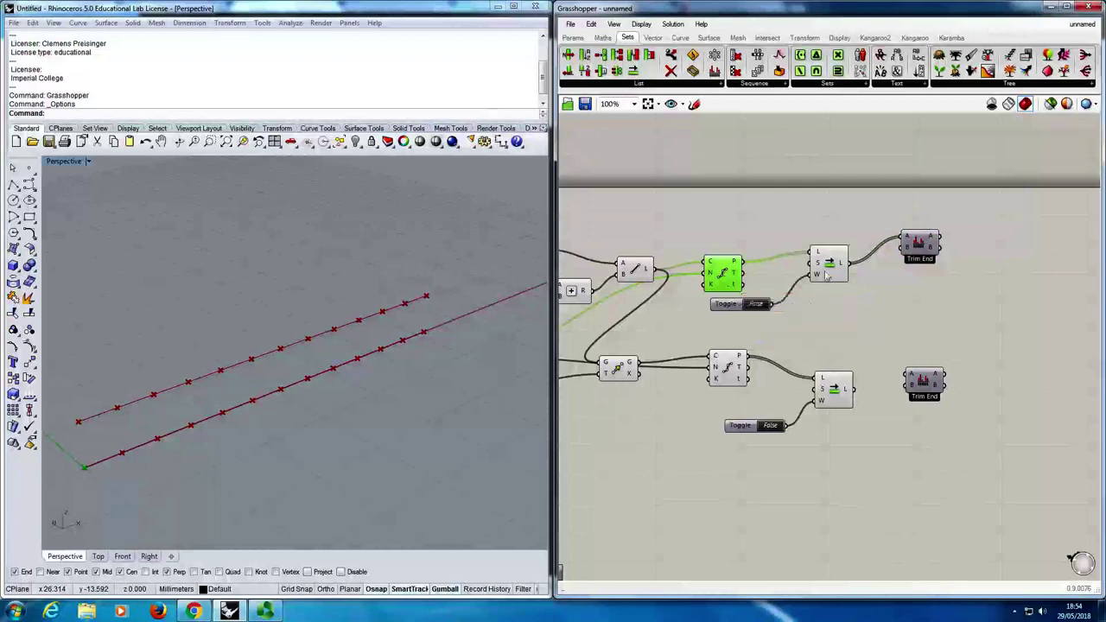
pyautogui.moveTo(709, 330); pyautogui.dragTo(780, 358, button='right')
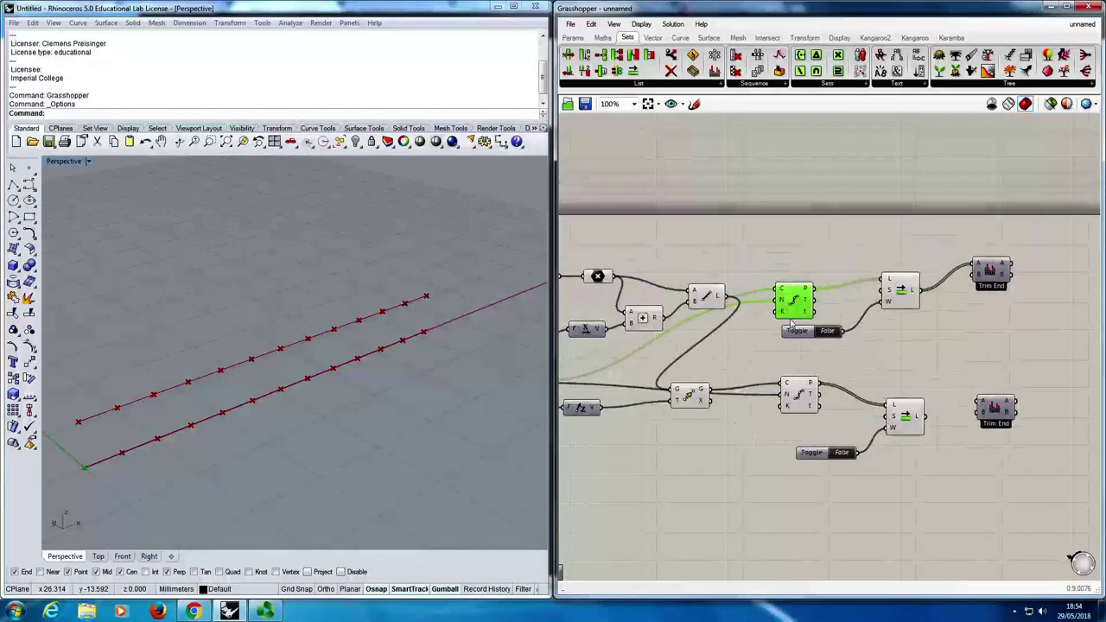
pyautogui.click(907, 294)
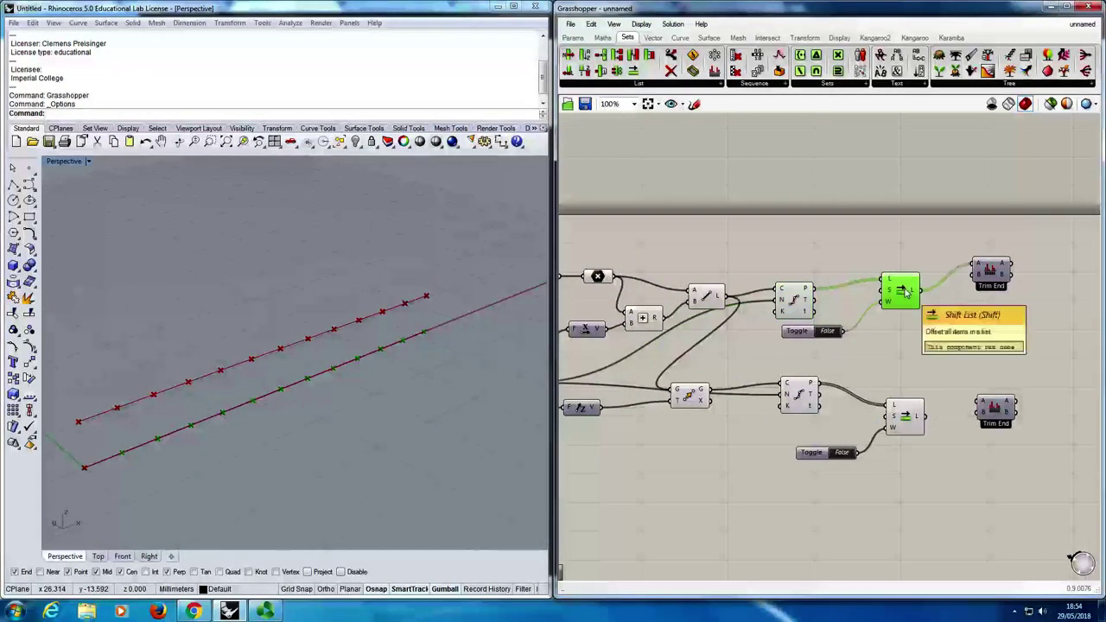
pyautogui.click(907, 418)
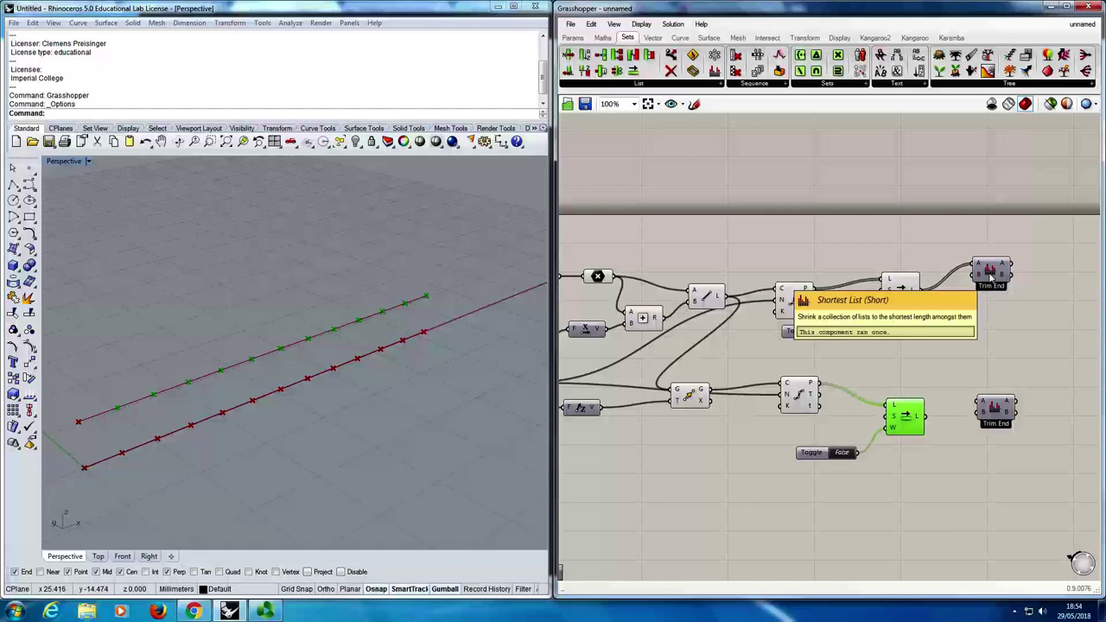
pyautogui.click(797, 396)
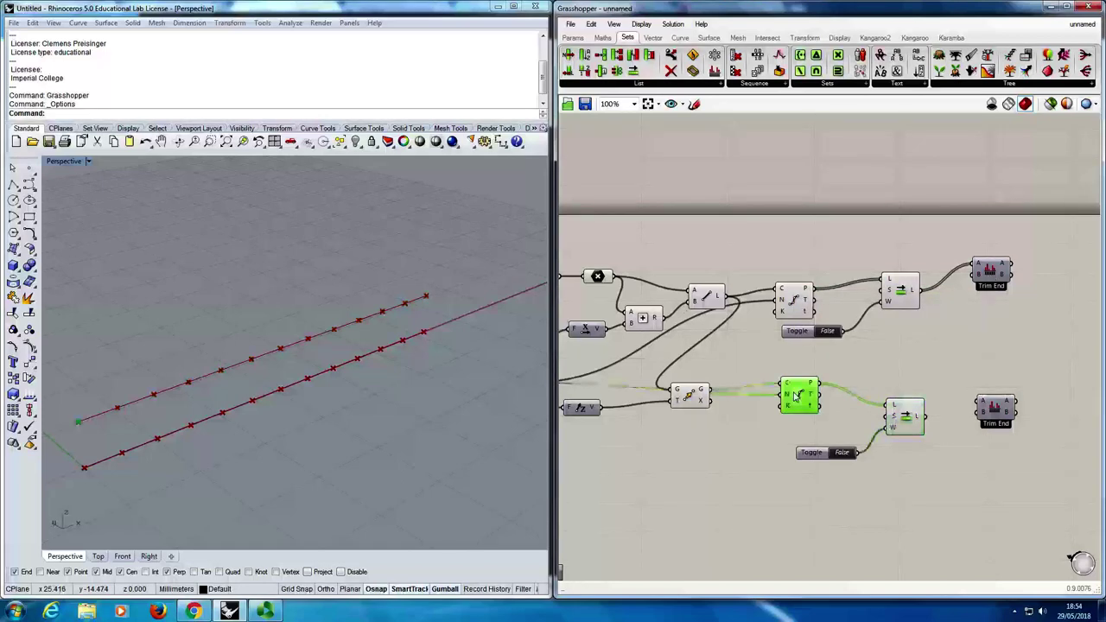
pyautogui.moveTo(821, 384); pyautogui.dragTo(974, 277)
# Tidy the upper row by repositioning the Shift List, its toggle and the Shortest List clear of the neighbouring components.
pyautogui.click(990, 273)
pyautogui.click(906, 301)
pyautogui.moveTo(905, 301); pyautogui.dragTo(891, 292)
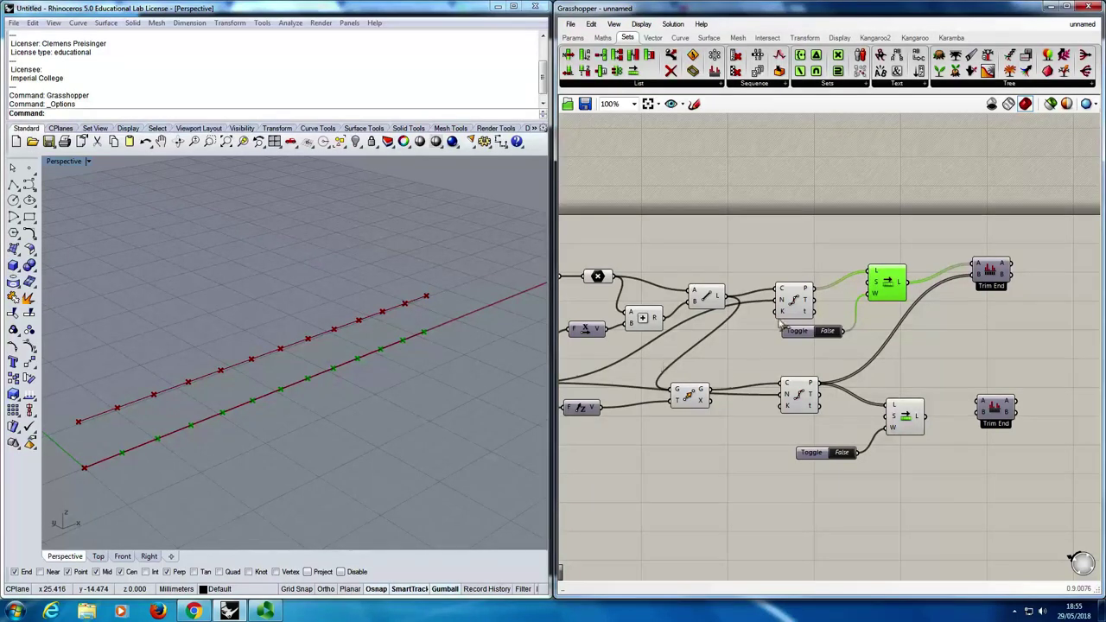
pyautogui.moveTo(799, 331); pyautogui.dragTo(776, 362)
pyautogui.click(887, 291)
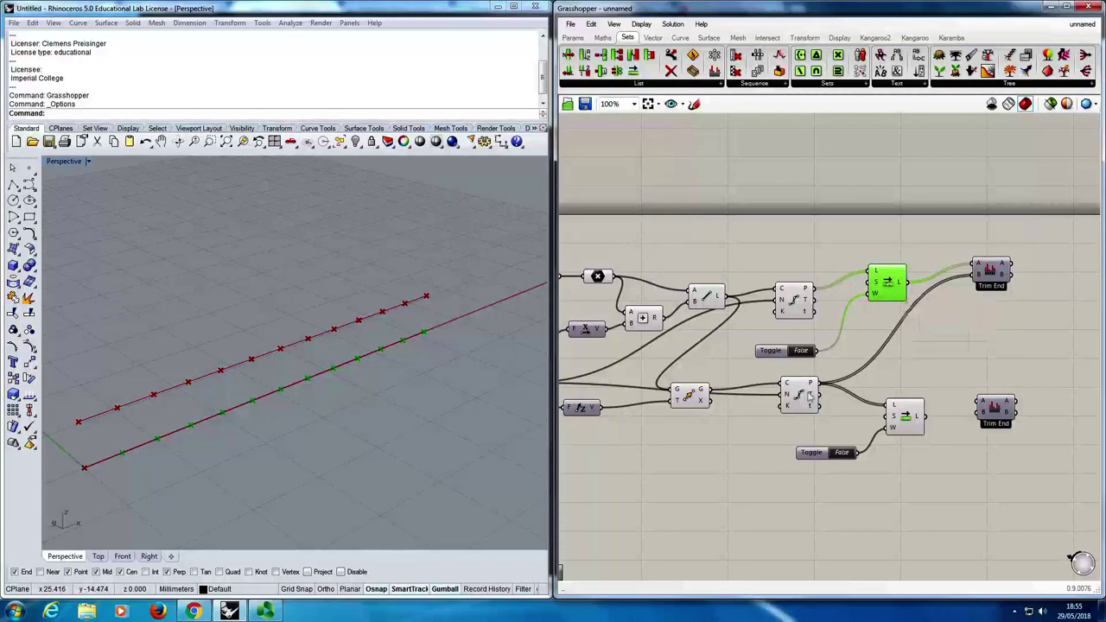
pyautogui.click(997, 273)
pyautogui.moveTo(998, 273); pyautogui.dragTo(1001, 283)
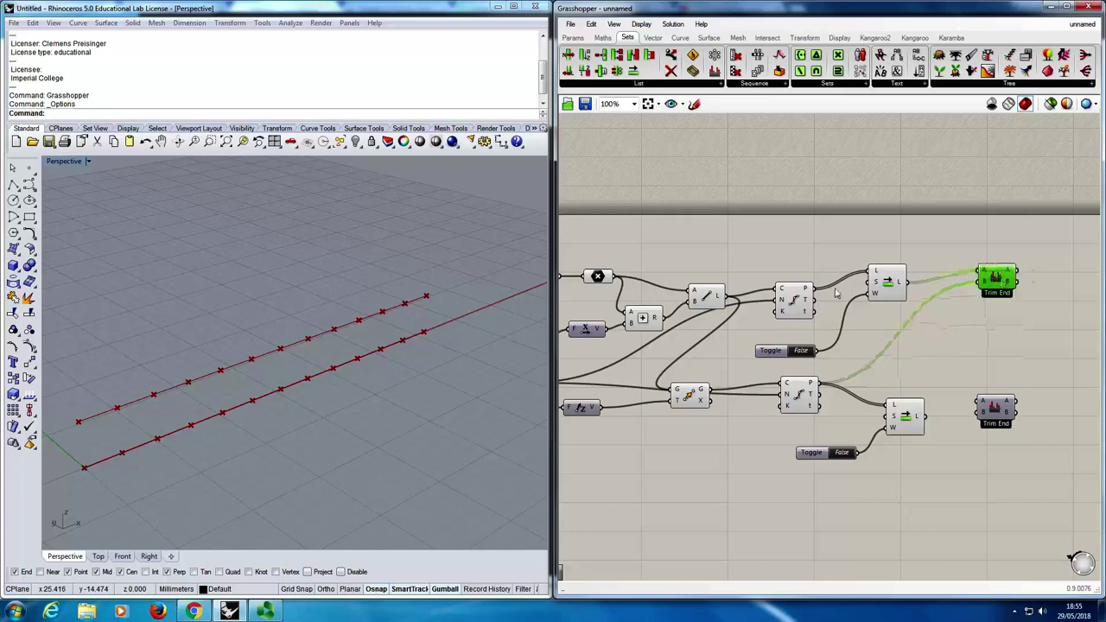
# Connect the upper Divide Curve's points to input A of the lower Shortest List and the lower Shift List's output to input B.
pyautogui.moveTo(812, 287); pyautogui.dragTo(980, 401)
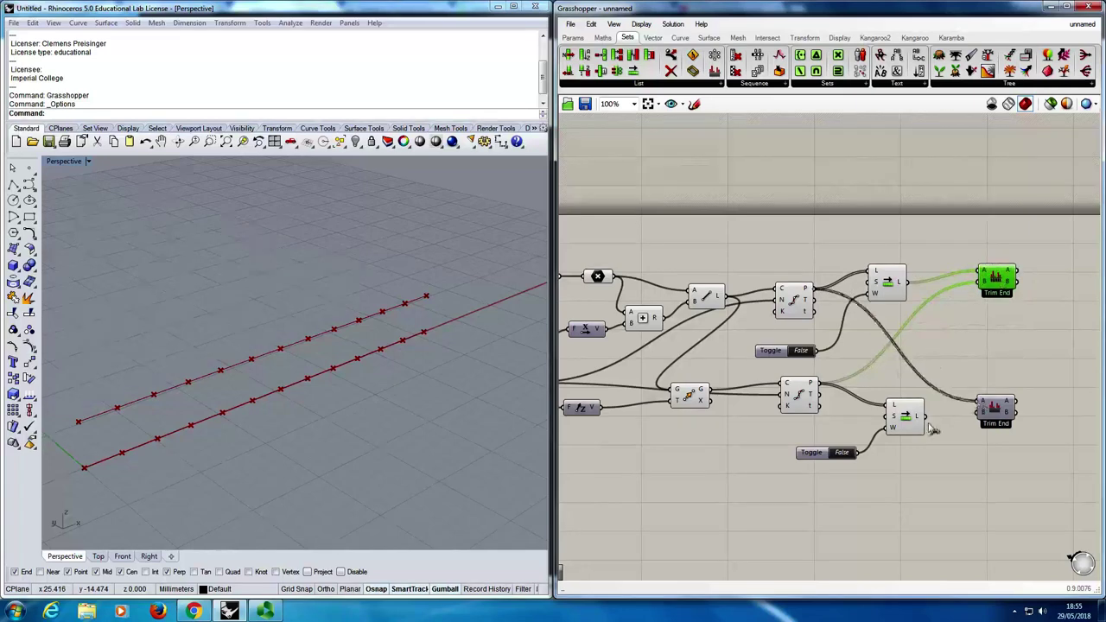
pyautogui.click(998, 405)
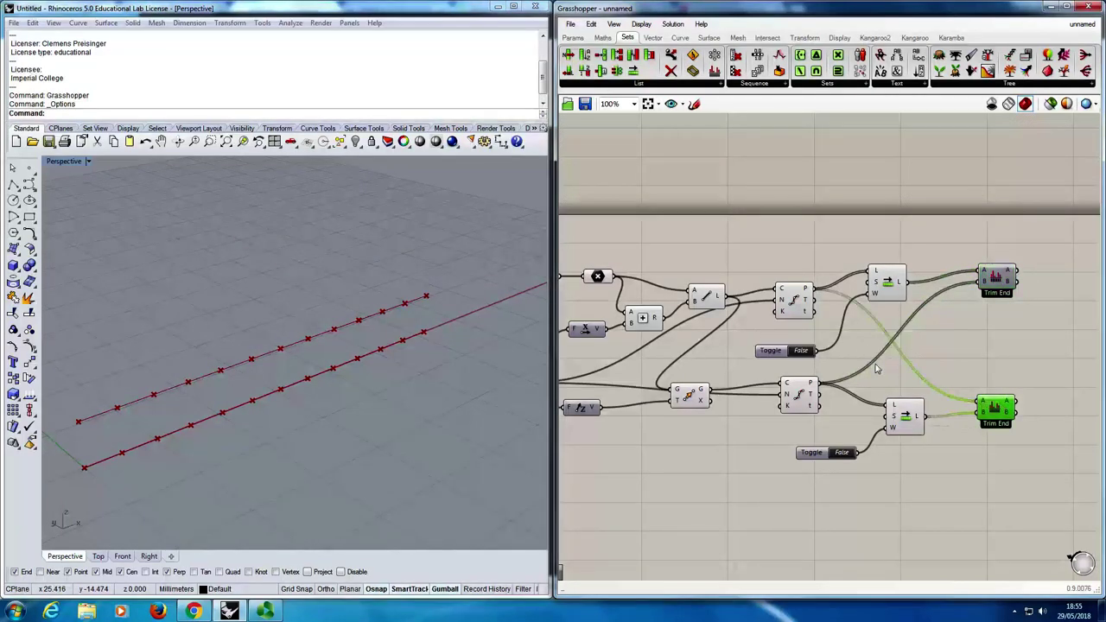
# Examine which chord points the two Divide Curve and two Shift List components supply to the Shortest Lists.
pyautogui.click(800, 395)
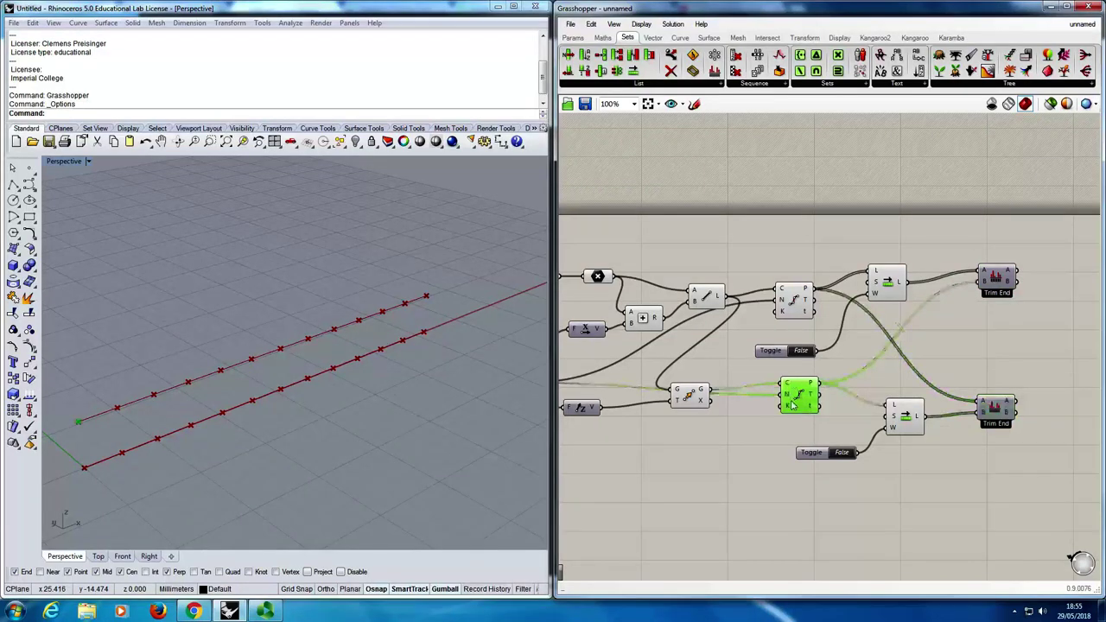
pyautogui.moveTo(791, 411)
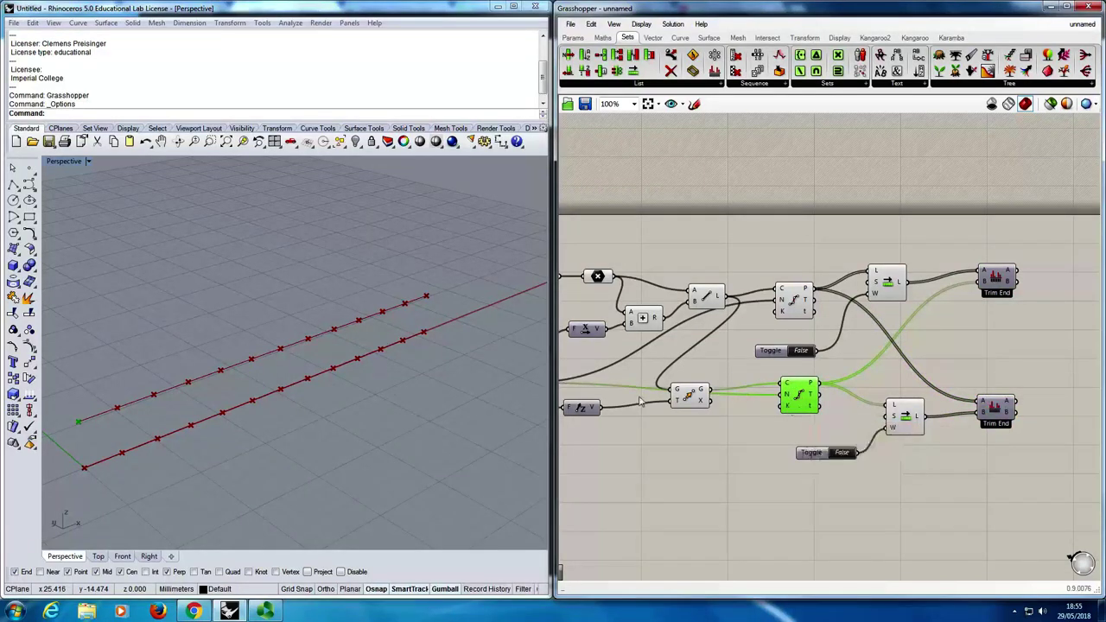
pyautogui.click(783, 312)
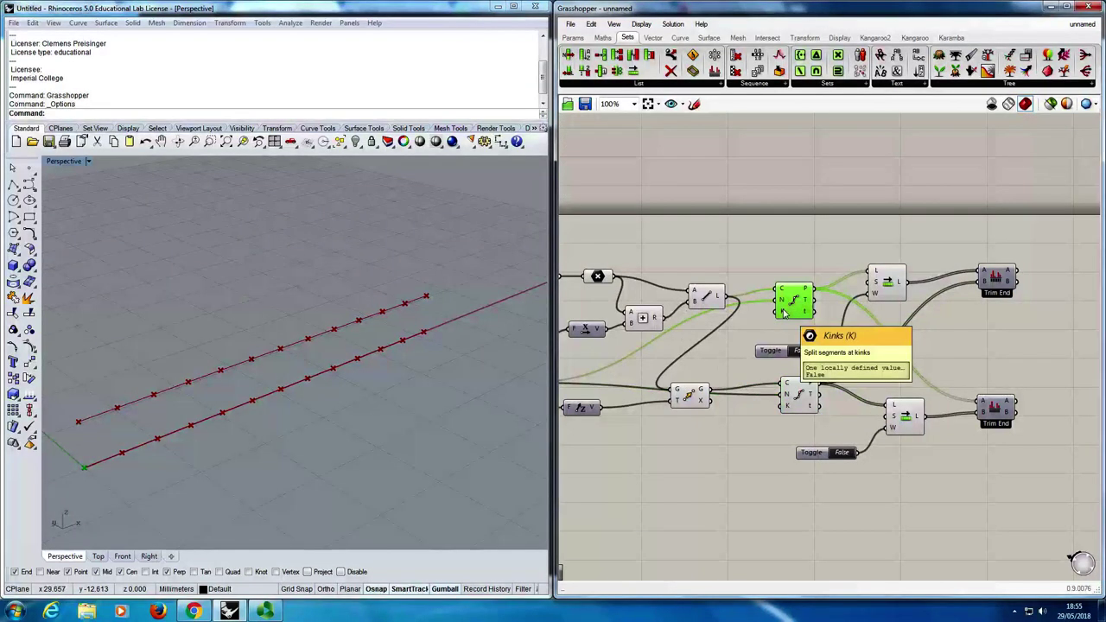
pyautogui.moveTo(805, 303)
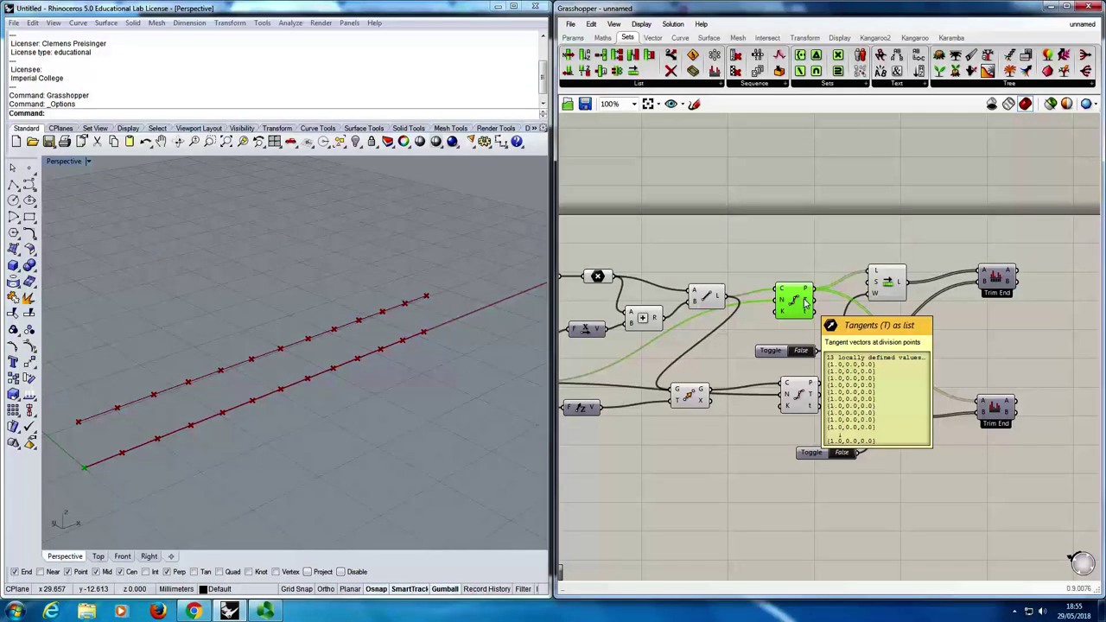
pyautogui.click(800, 396)
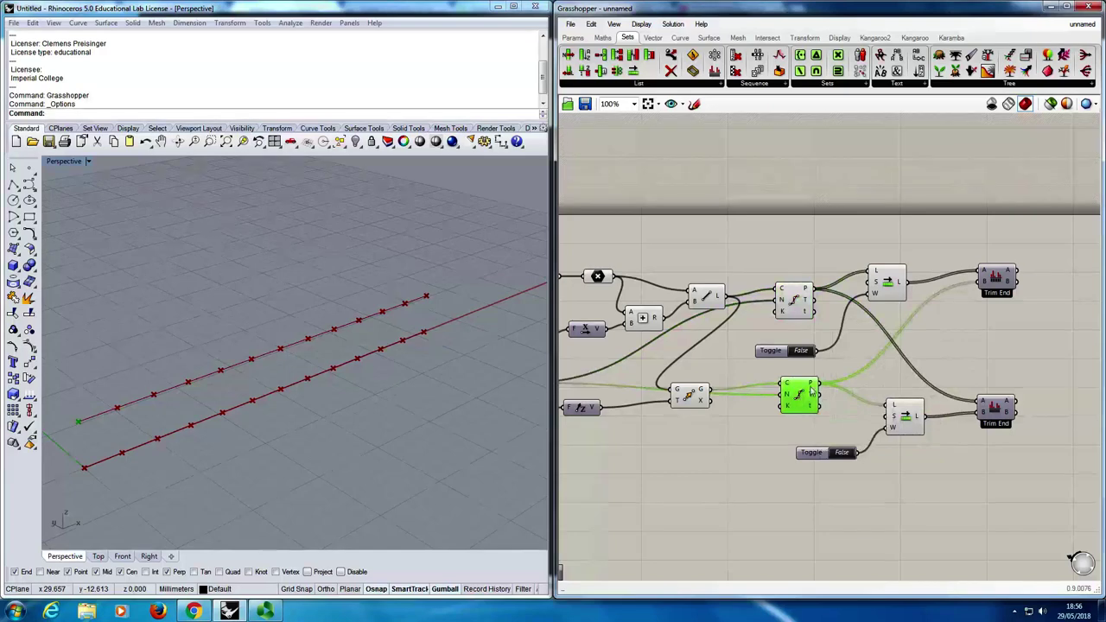
pyautogui.moveTo(810, 391)
pyautogui.moveTo(811, 391); pyautogui.dragTo(797, 396)
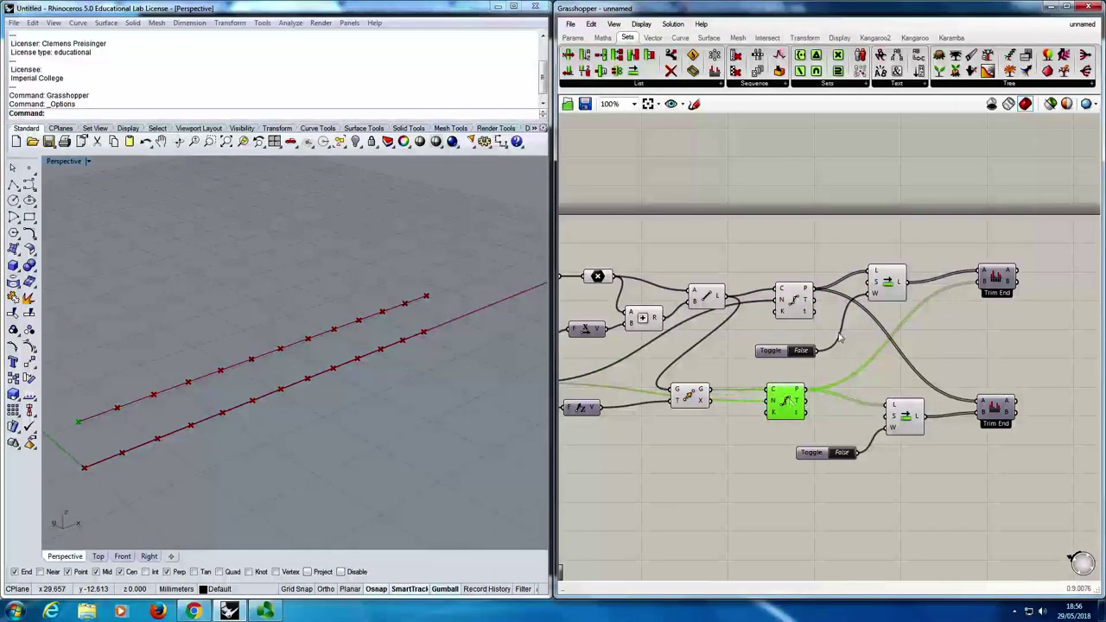
pyautogui.click(886, 283)
pyautogui.click(904, 418)
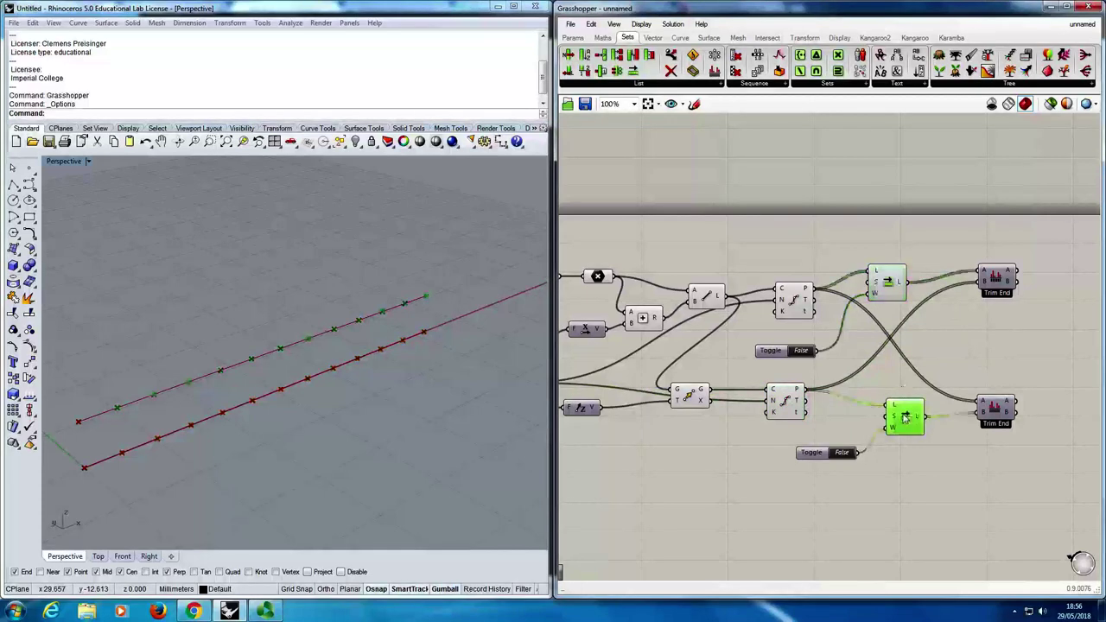
# Restrict the viewport preview to selected components and move the upper Shortest List slightly down towards the lower row.
pyautogui.click(796, 301)
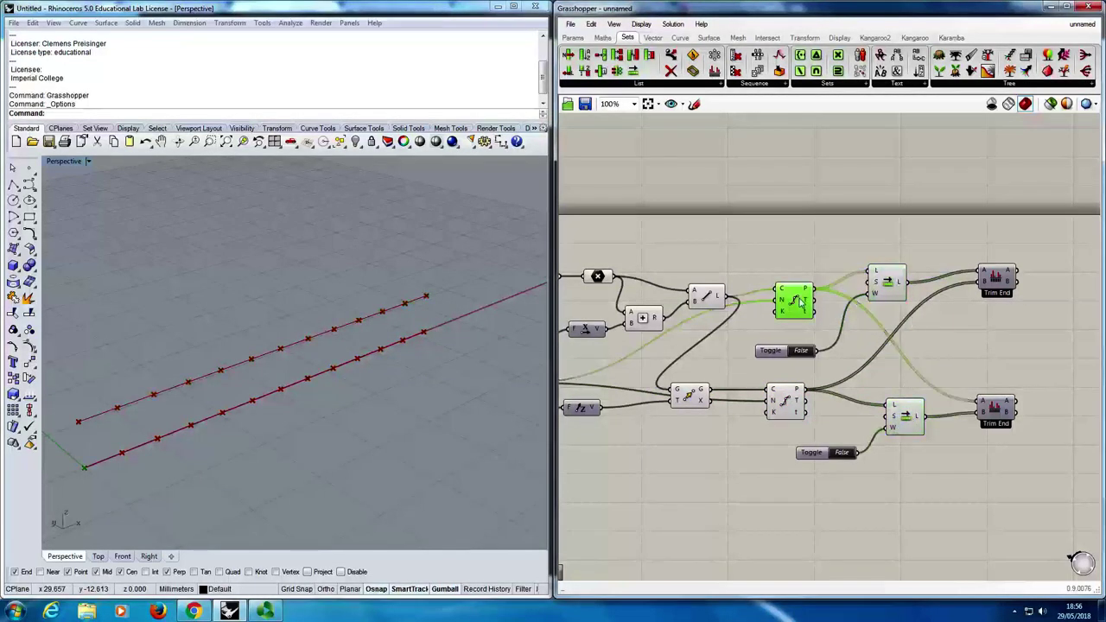
pyautogui.click(1050, 104)
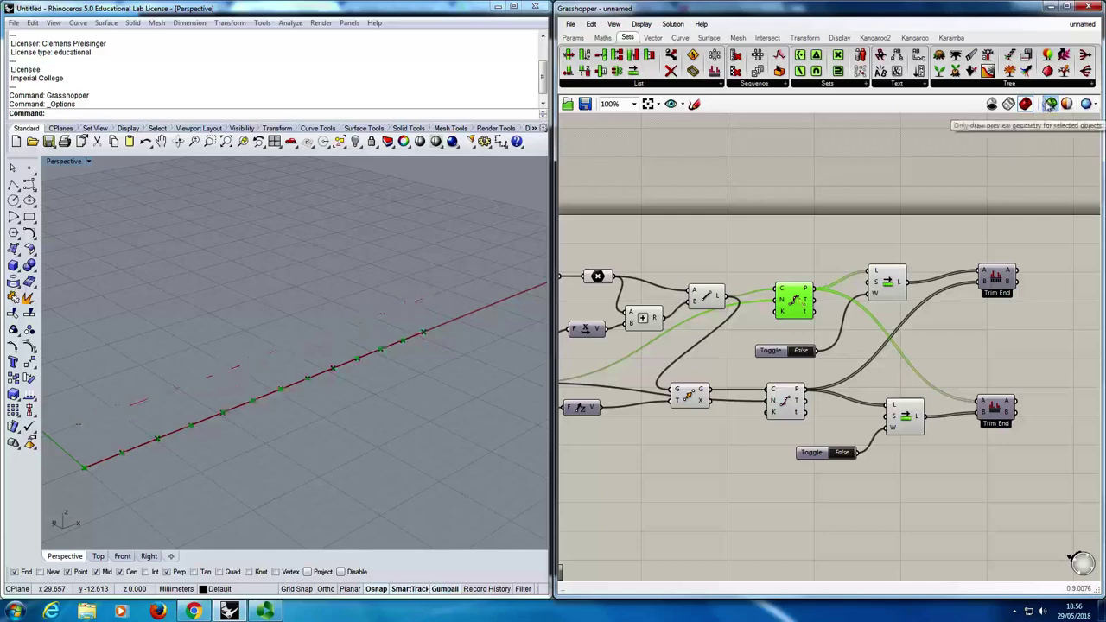
pyautogui.click(885, 288)
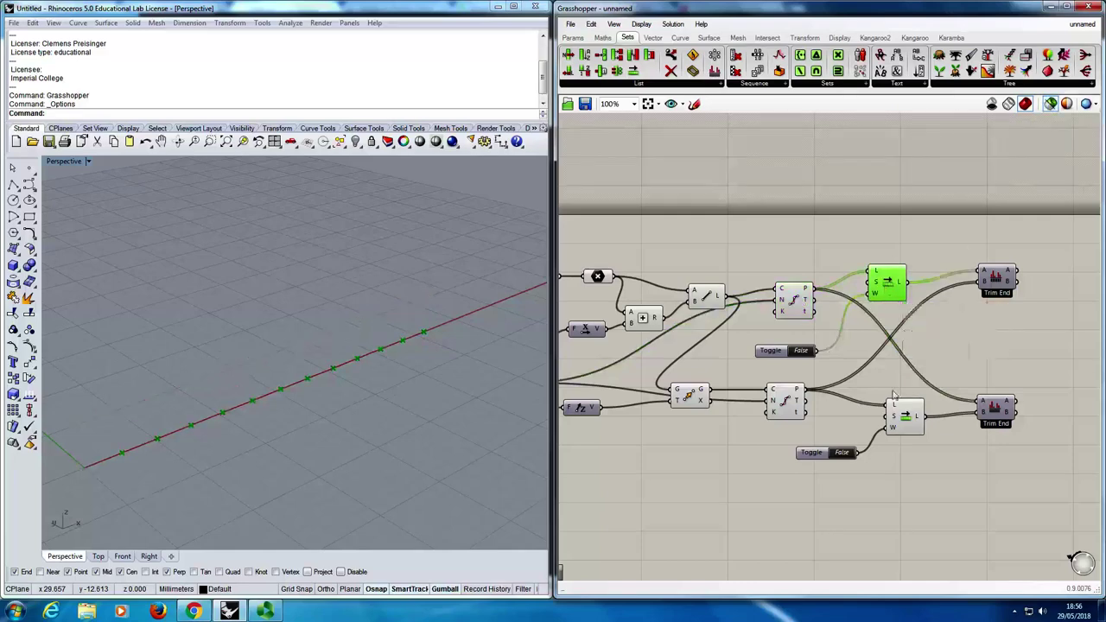
pyautogui.click(999, 277)
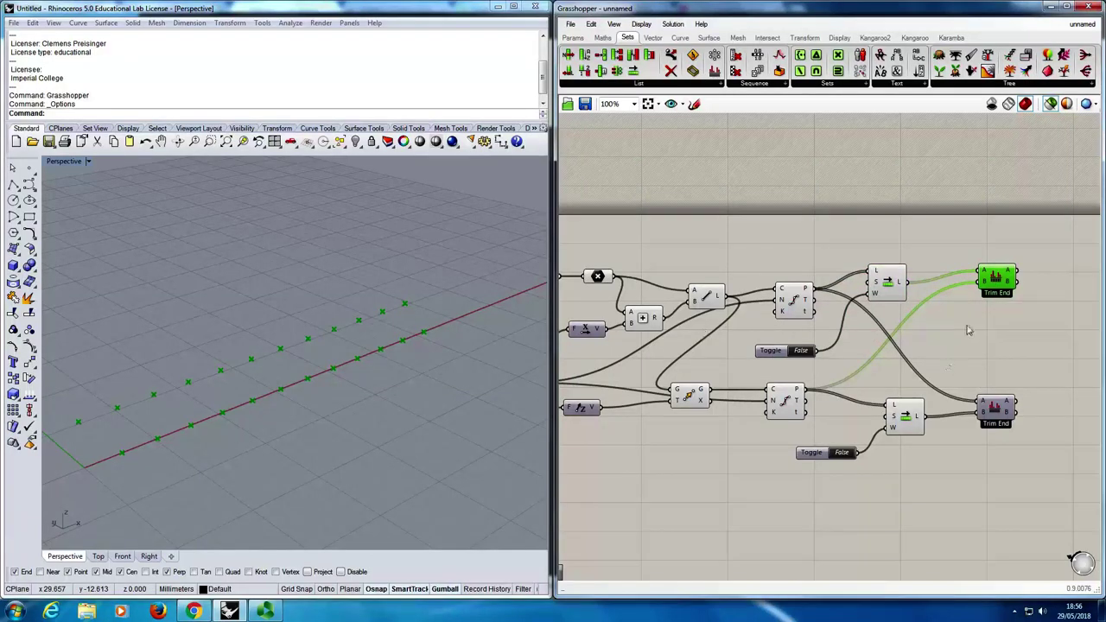
pyautogui.moveTo(996, 291); pyautogui.dragTo(986, 309)
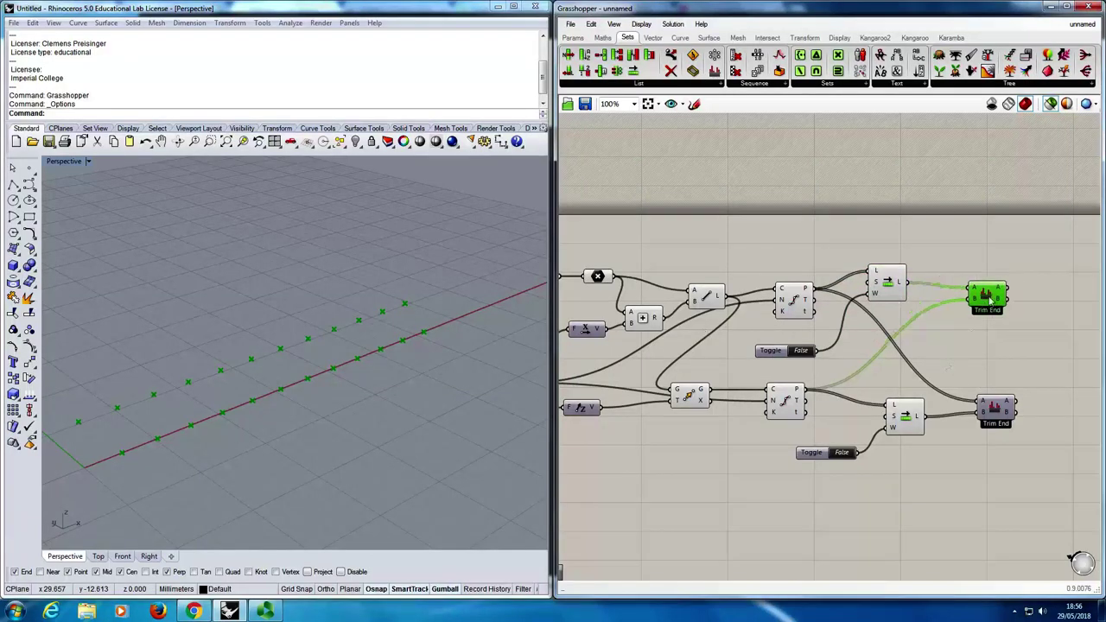
# Examine the shifted bottom-chord points and the top-chord points that feed inputs A and B of the upper Shortest List.
pyautogui.click(888, 283)
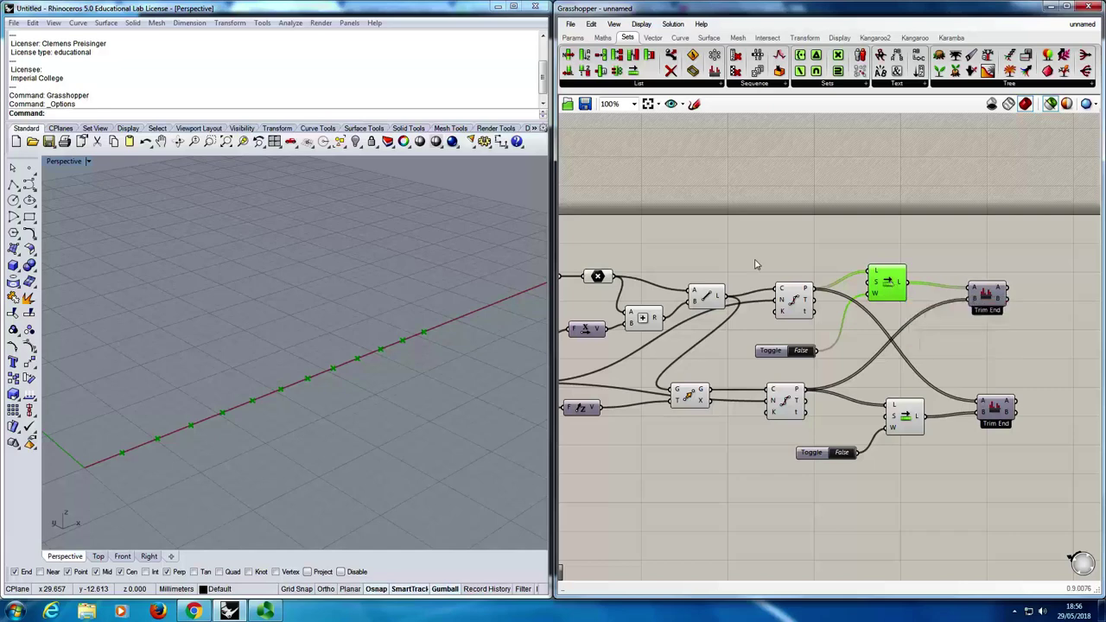
pyautogui.moveTo(672, 238); pyautogui.dragTo(1019, 275)
pyautogui.click(895, 279)
pyautogui.click(786, 404)
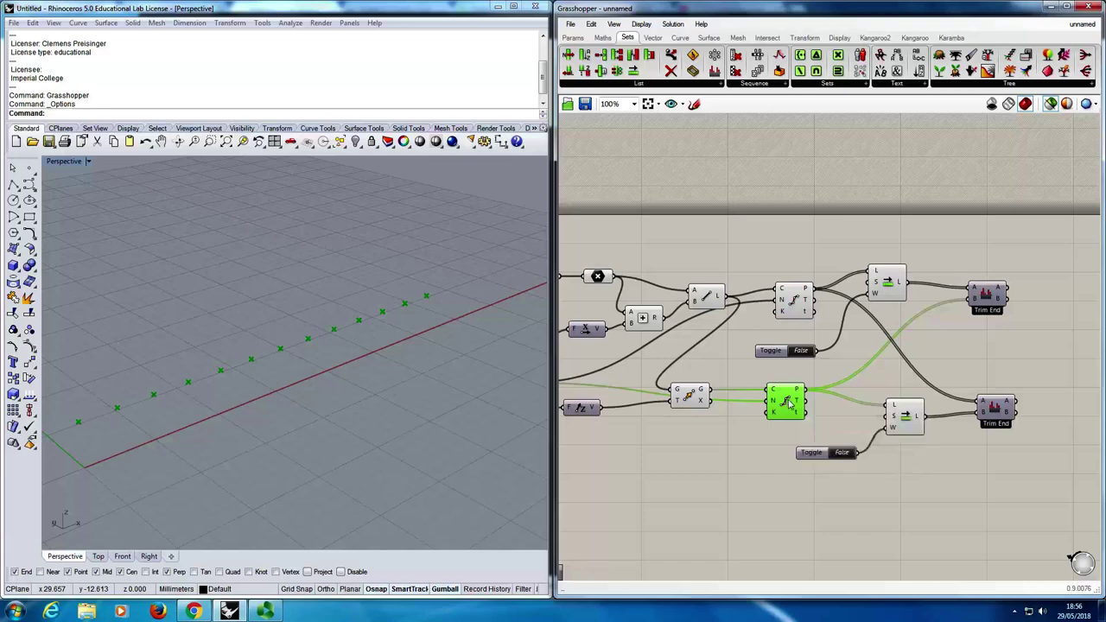
pyautogui.click(991, 297)
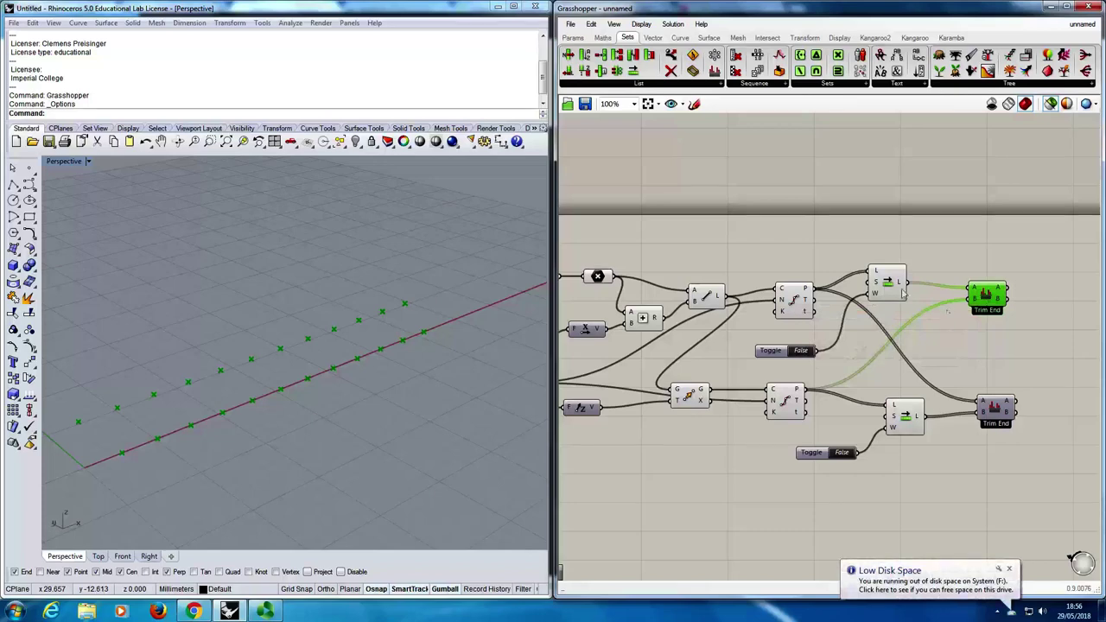
pyautogui.moveTo(902, 290)
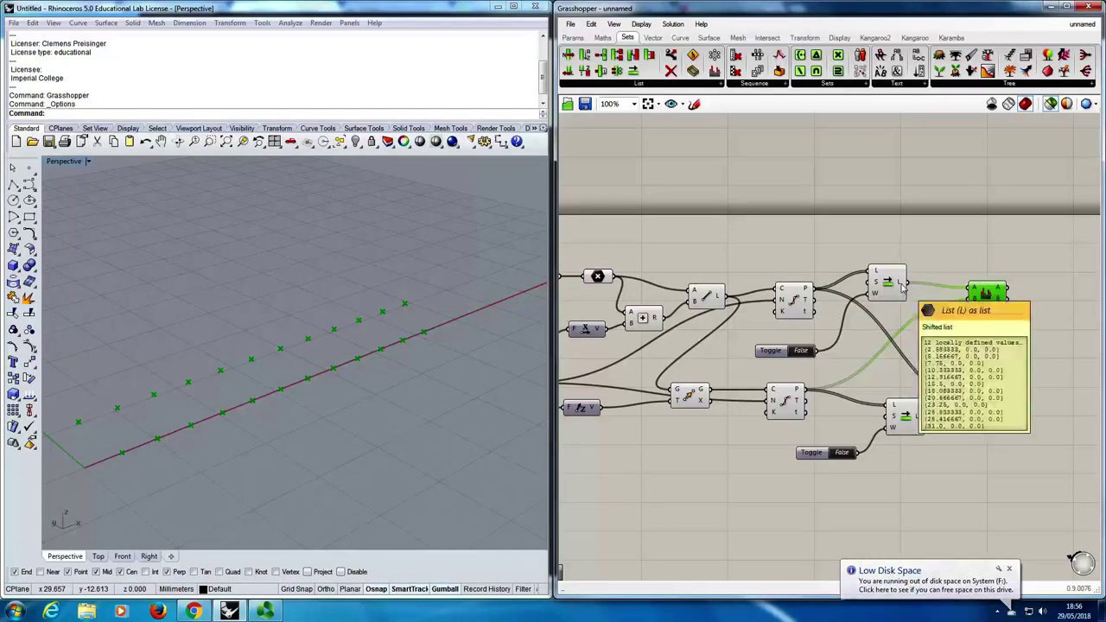
pyautogui.click(898, 289)
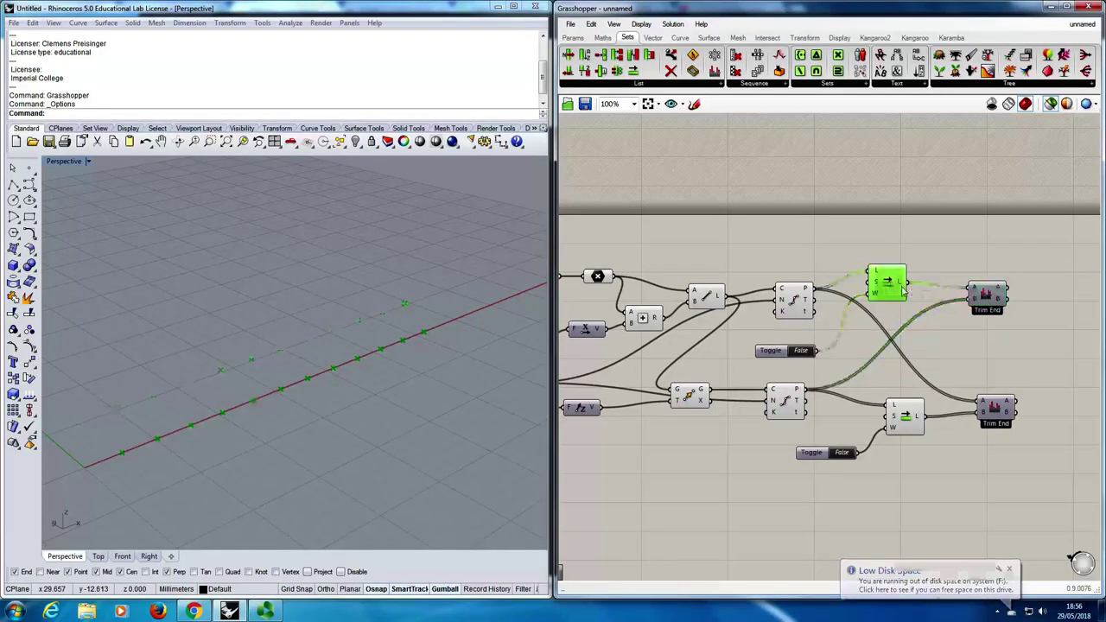
pyautogui.moveTo(900, 287)
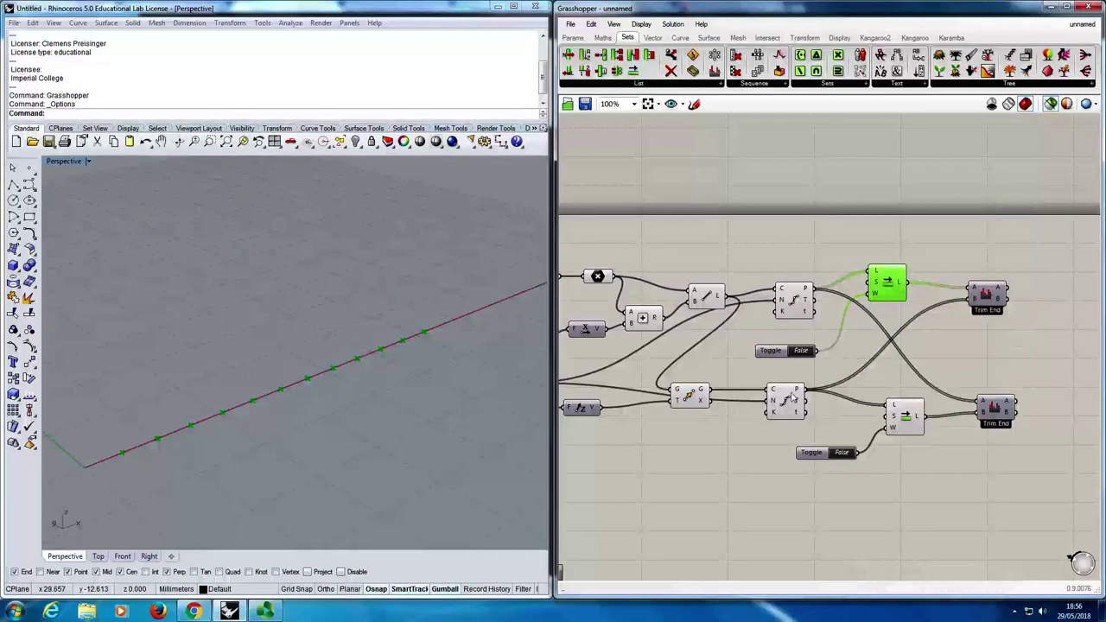
pyautogui.moveTo(799, 391)
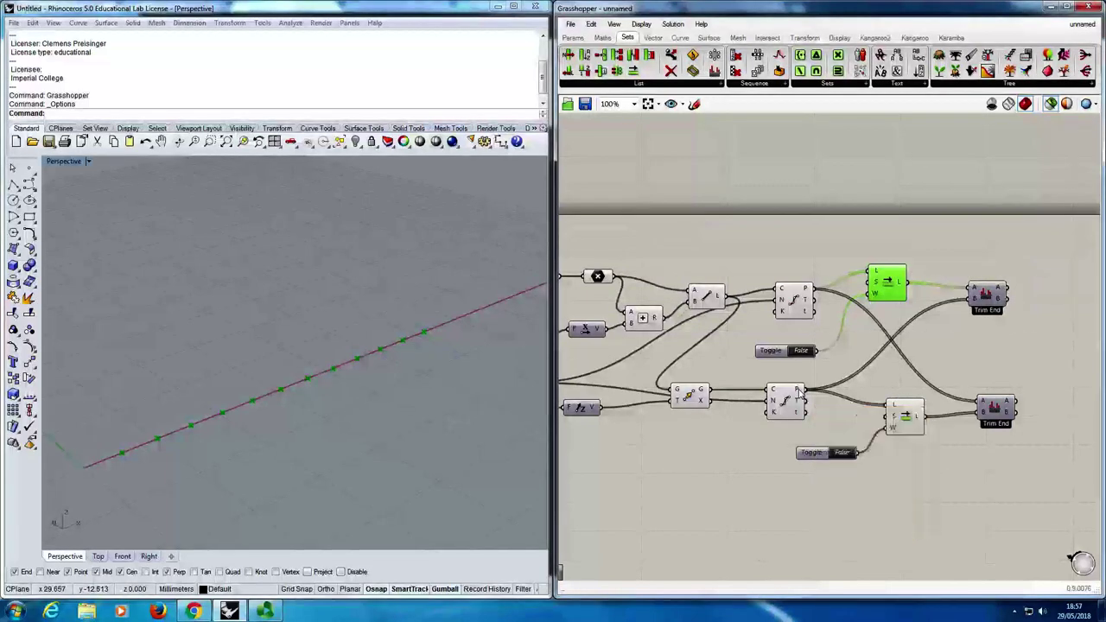
pyautogui.click(798, 394)
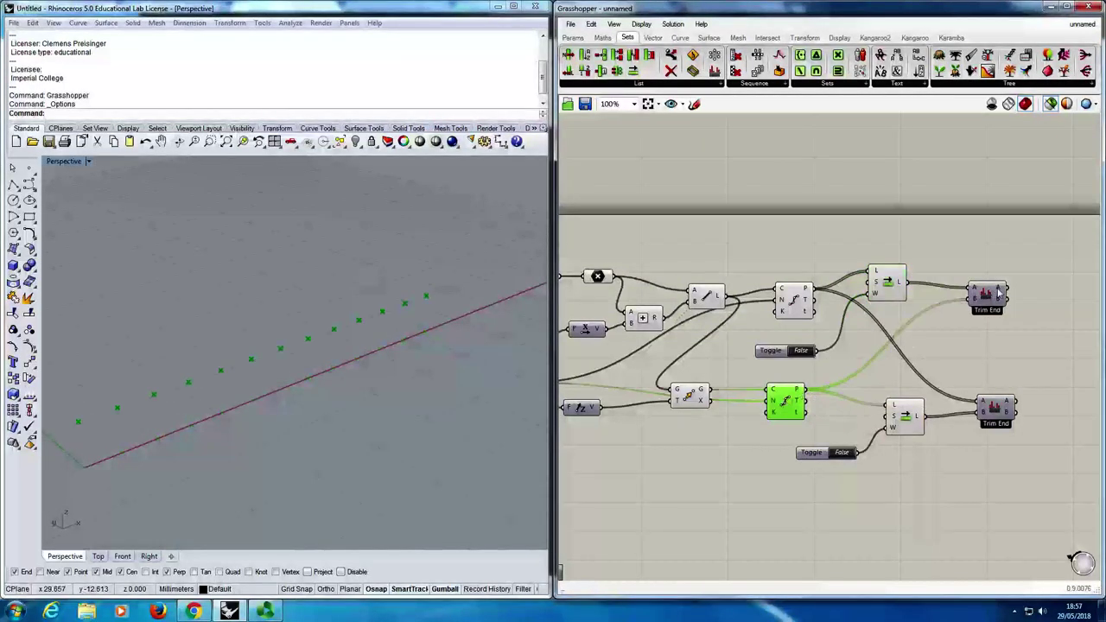
pyautogui.moveTo(999, 293)
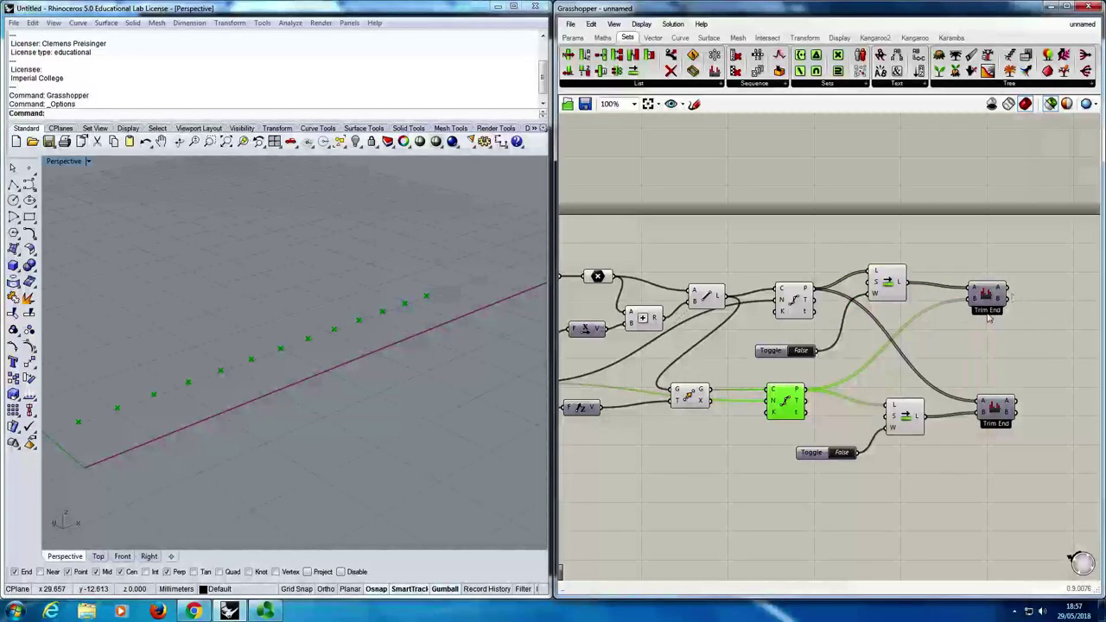
# Add a two-point Line component after the upper Shortest List and connect that list's A and B outputs to its inputs.
pyautogui.moveTo(1032, 340); pyautogui.dragTo(980, 323, button='right')
pyautogui.doubleClick(1019, 285)
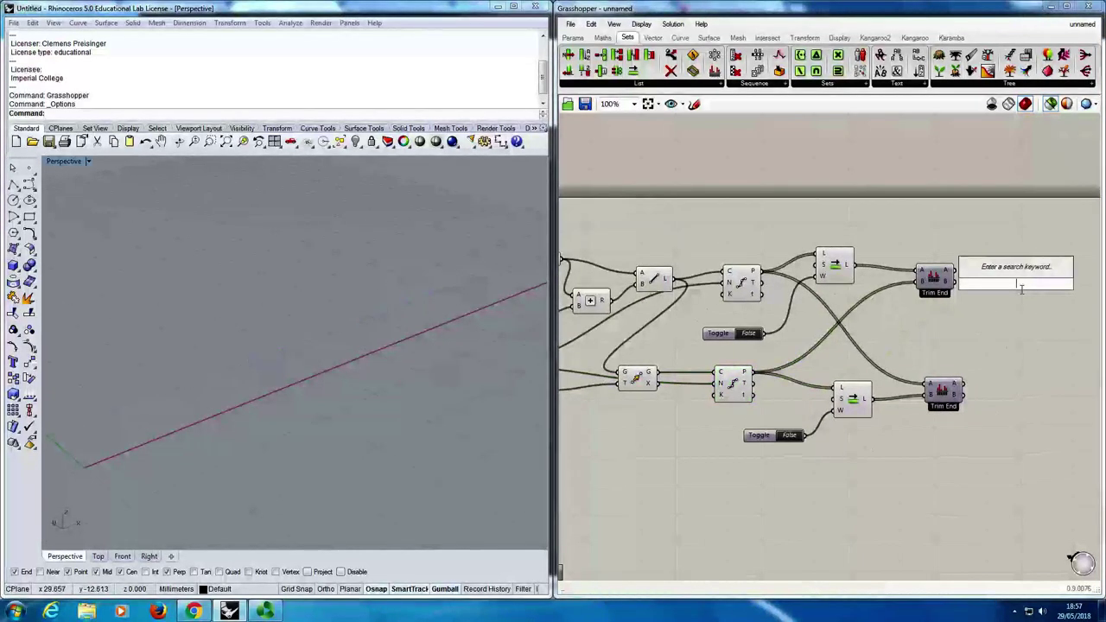
pyautogui.write('line')
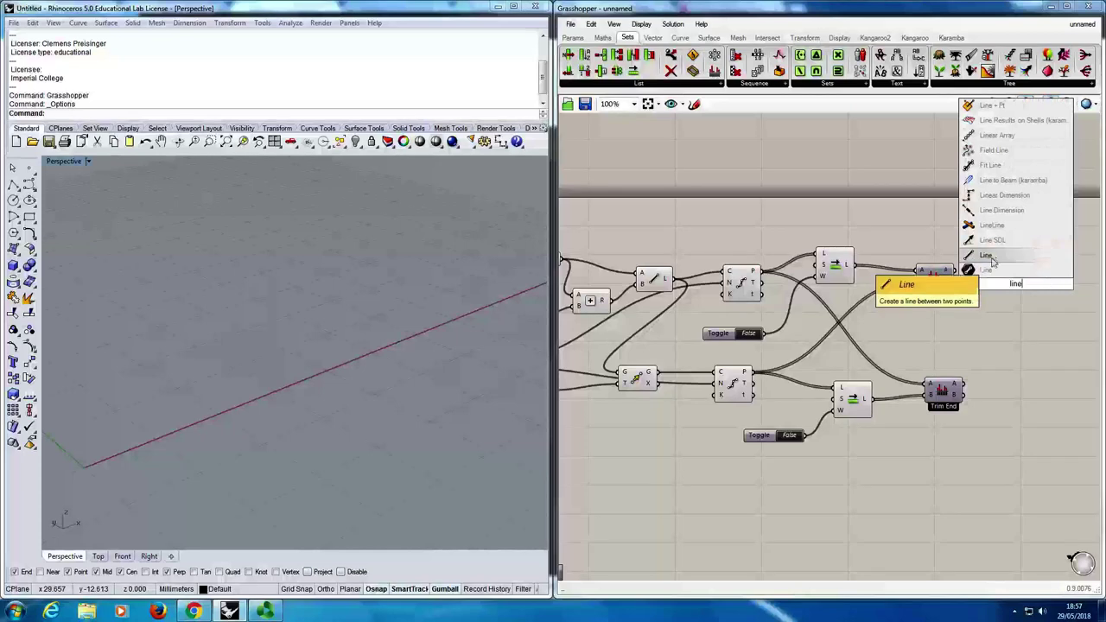
pyautogui.click(989, 257)
pyautogui.moveTo(987, 275); pyautogui.dragTo(956, 278)
pyautogui.moveTo(391, 377); pyautogui.dragTo(414, 374, button='right')
pyautogui.moveTo(245, 380); pyautogui.dragTo(382, 382, button='right')
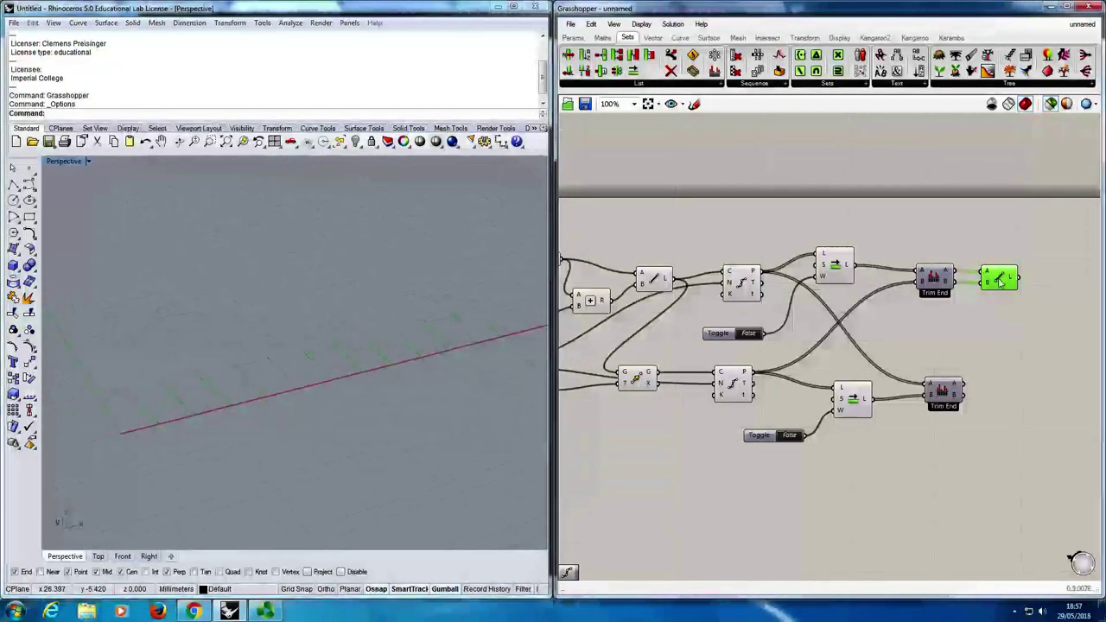
# Duplicate the Line component for the lower Shortest List's A and B outputs, align both Lines and preview their diagonals together.
pyautogui.keyDown('alt'); pyautogui.moveTo(999, 281); pyautogui.dragTo(995, 393); pyautogui.keyUp('alt')
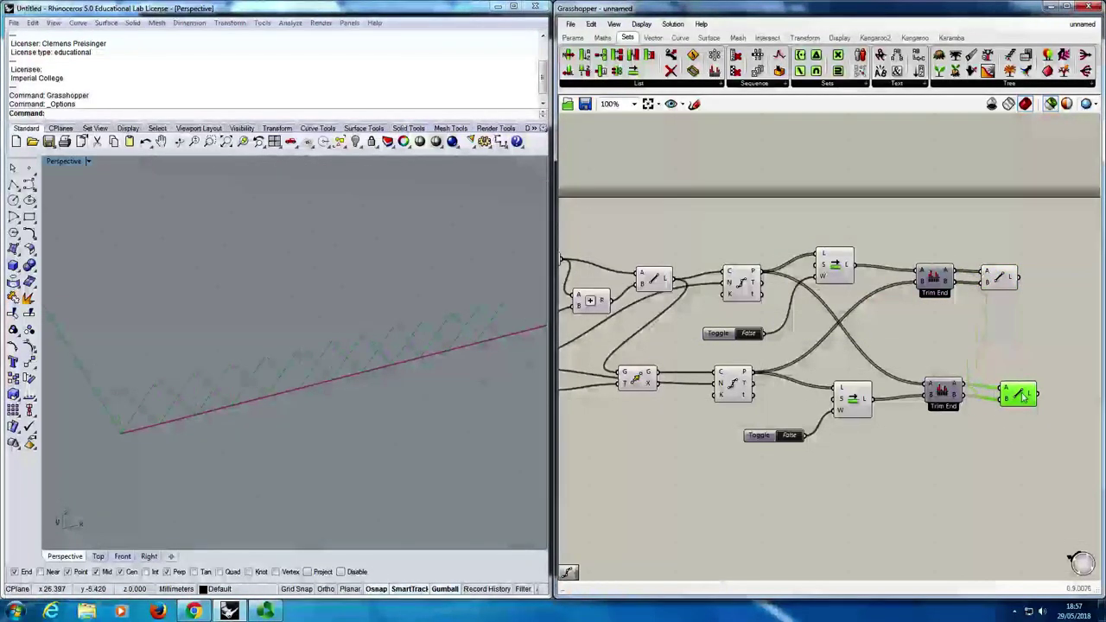
pyautogui.moveTo(1017, 404); pyautogui.dragTo(1006, 399)
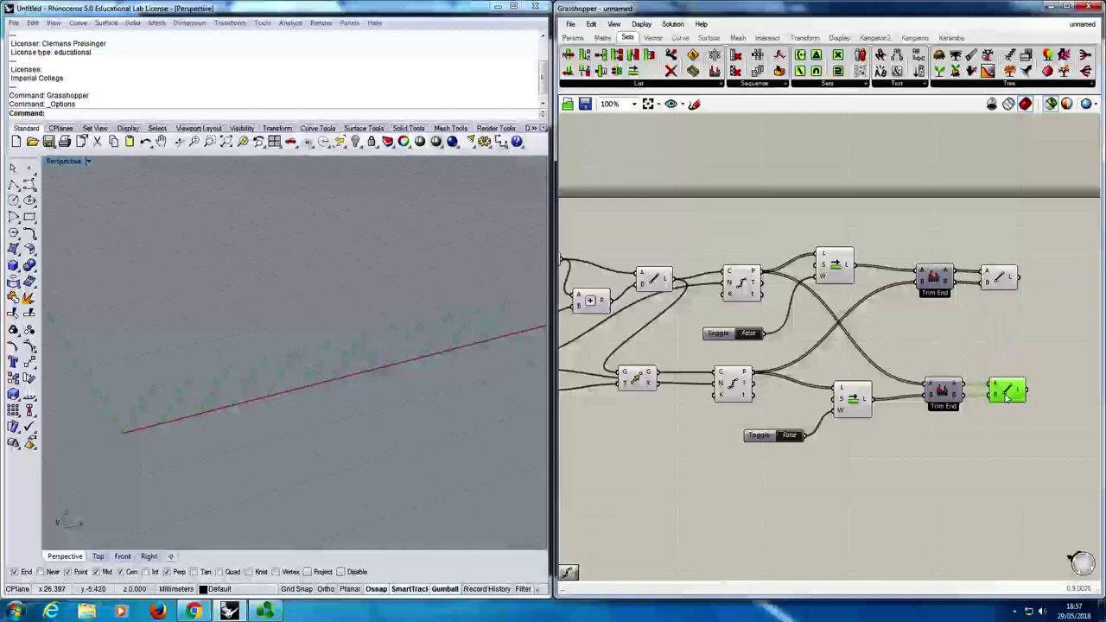
pyautogui.moveTo(1000, 276); pyautogui.dragTo(1009, 277)
pyautogui.keyDown('shift'); pyautogui.moveTo(1006, 393); pyautogui.dragTo(1012, 392); pyautogui.keyUp('shift')
pyautogui.click(1013, 392)
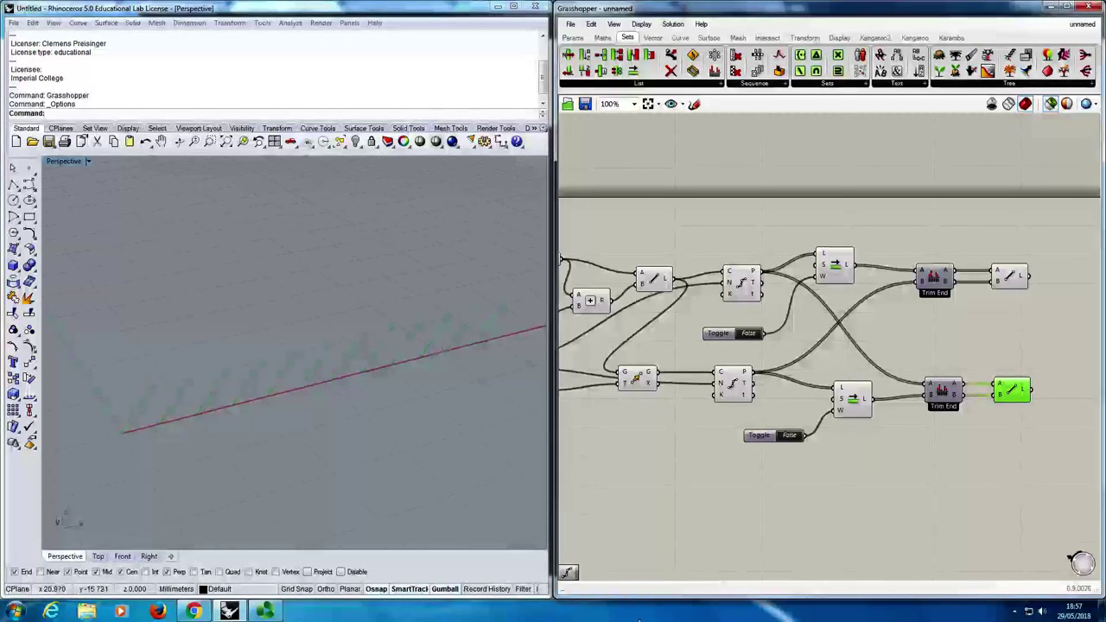
pyautogui.keyDown('shift'); pyautogui.click(1008, 284); pyautogui.keyUp('shift')
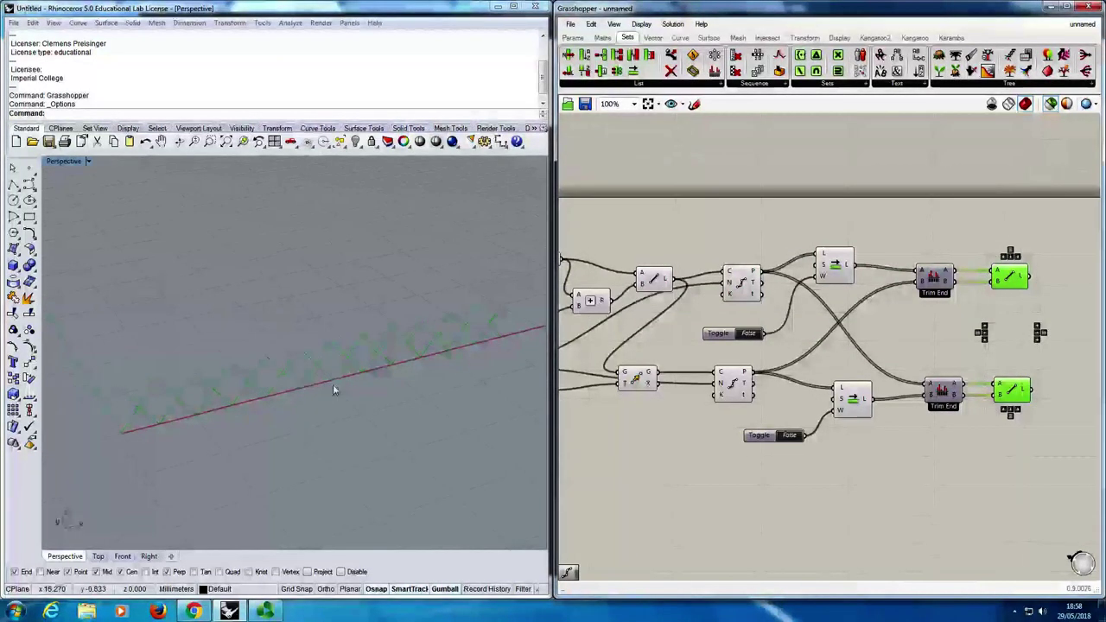
pyautogui.moveTo(758, 439); pyautogui.dragTo(871, 435, button='right')
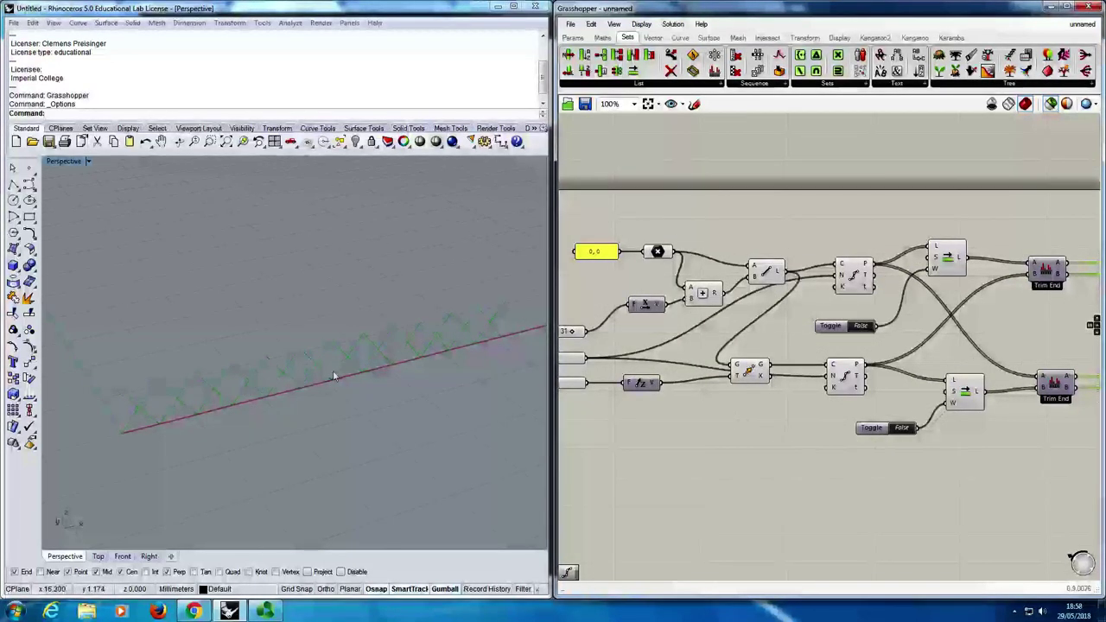
pyautogui.moveTo(333, 375); pyautogui.dragTo(366, 407, button='right')
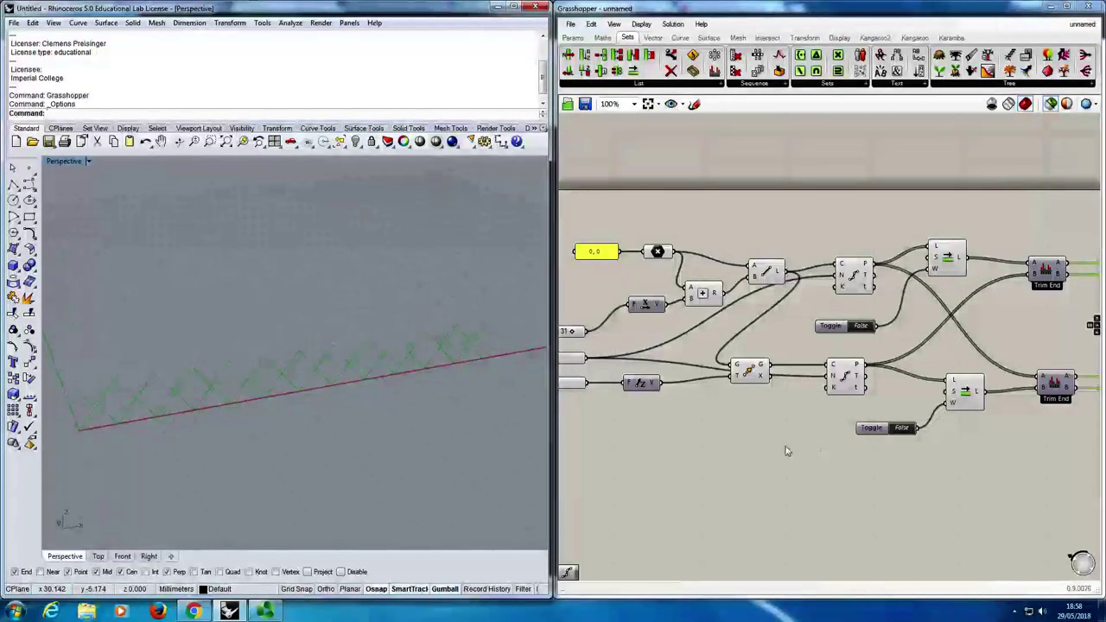
# Add a Division component below the Height slider's Unit Z component.
pyautogui.moveTo(786, 450); pyautogui.dragTo(835, 469, button='right')
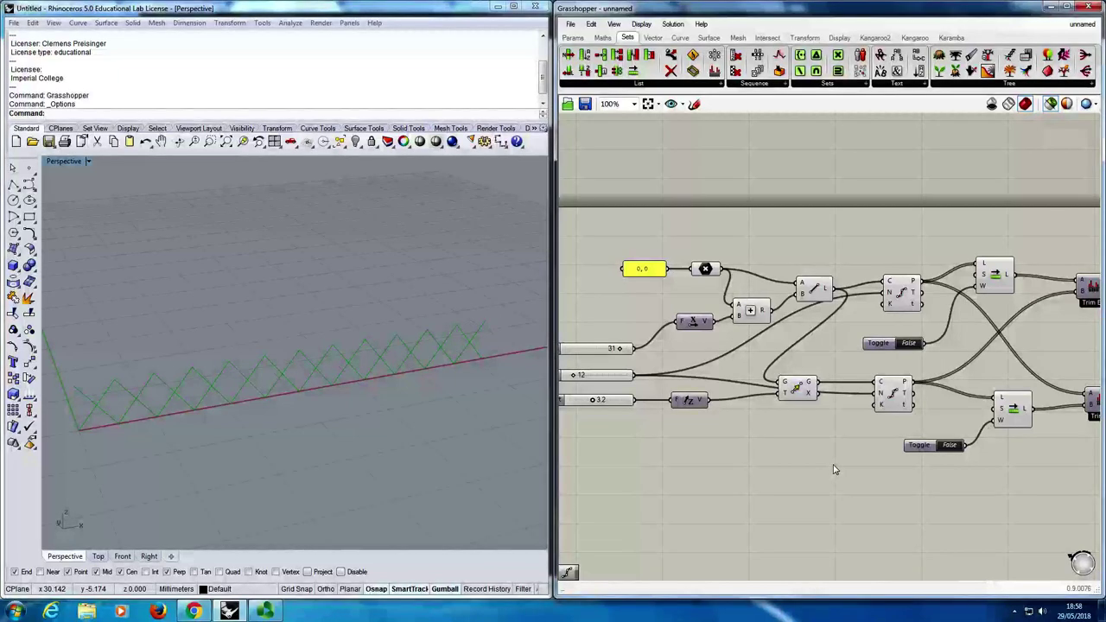
pyautogui.moveTo(834, 465); pyautogui.dragTo(855, 448, button='right')
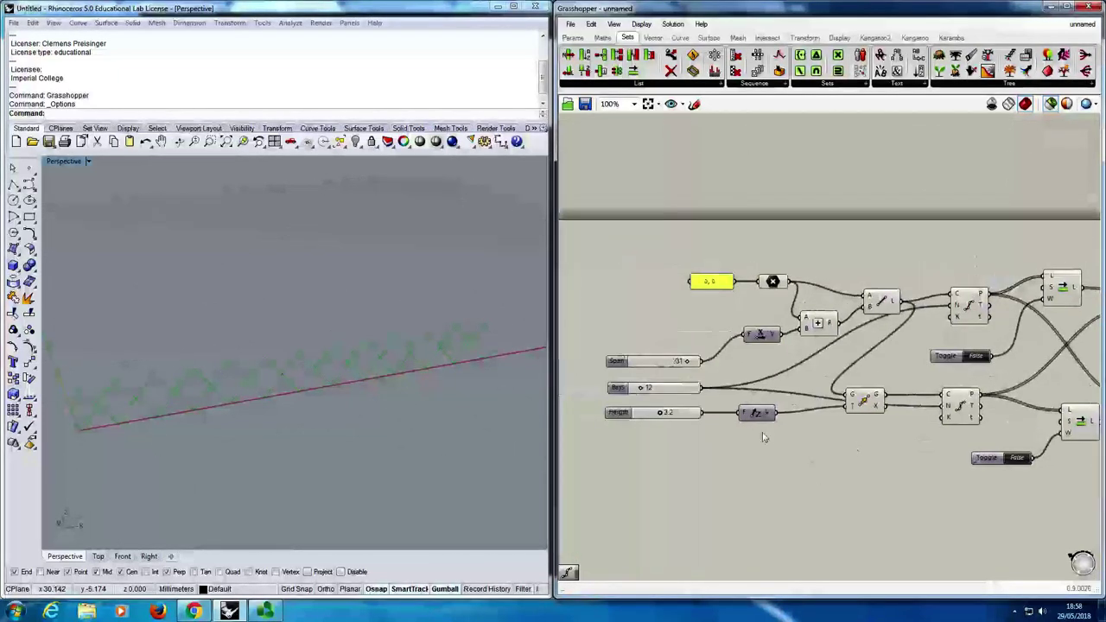
pyautogui.doubleClick(799, 467)
pyautogui.write('div')
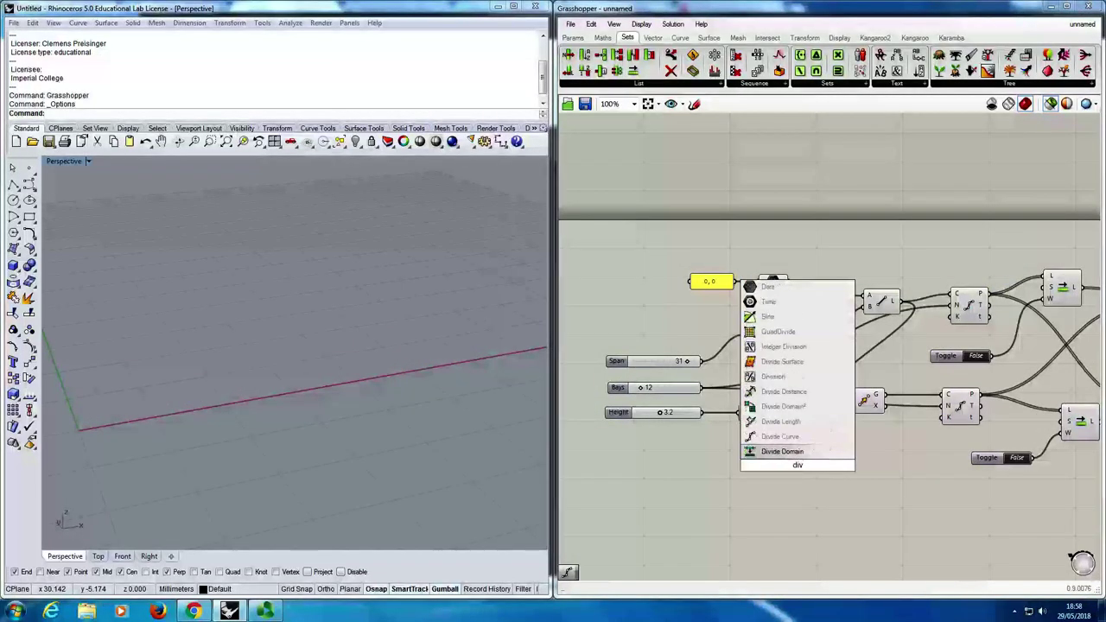
pyautogui.press('Up')
pyautogui.press('Up')
pyautogui.press('Up')
pyautogui.press('Up')
pyautogui.press('Up')
pyautogui.press('Return')
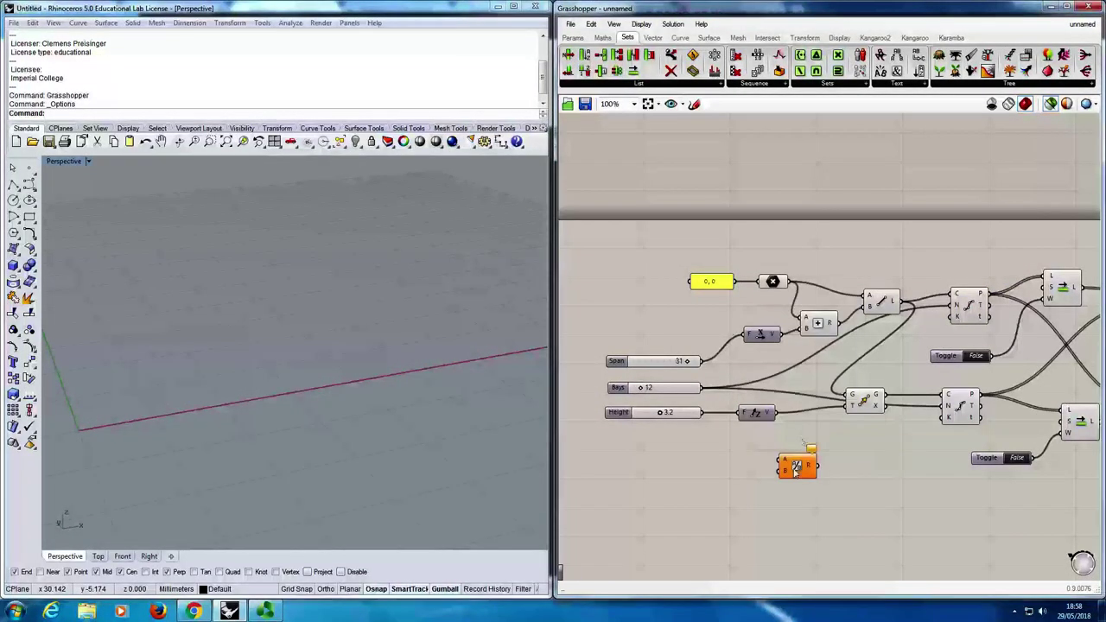
# Set a fixed data item as the divisor on input B of the Division component.
pyautogui.doubleClick(755, 502)
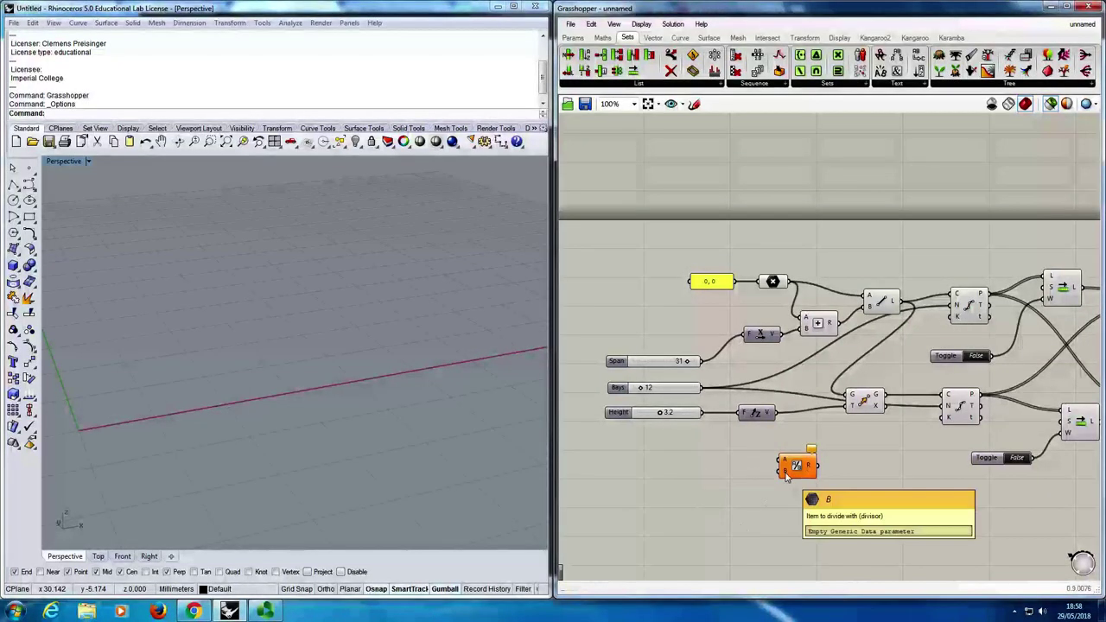
pyautogui.rightClick(785, 471)
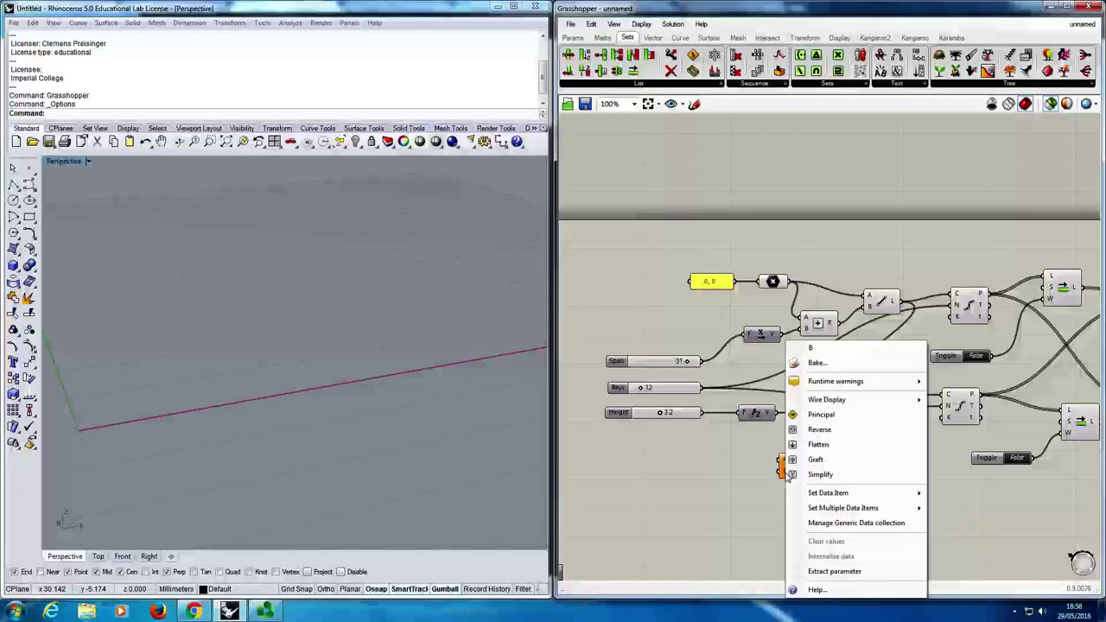
pyautogui.click(820, 498)
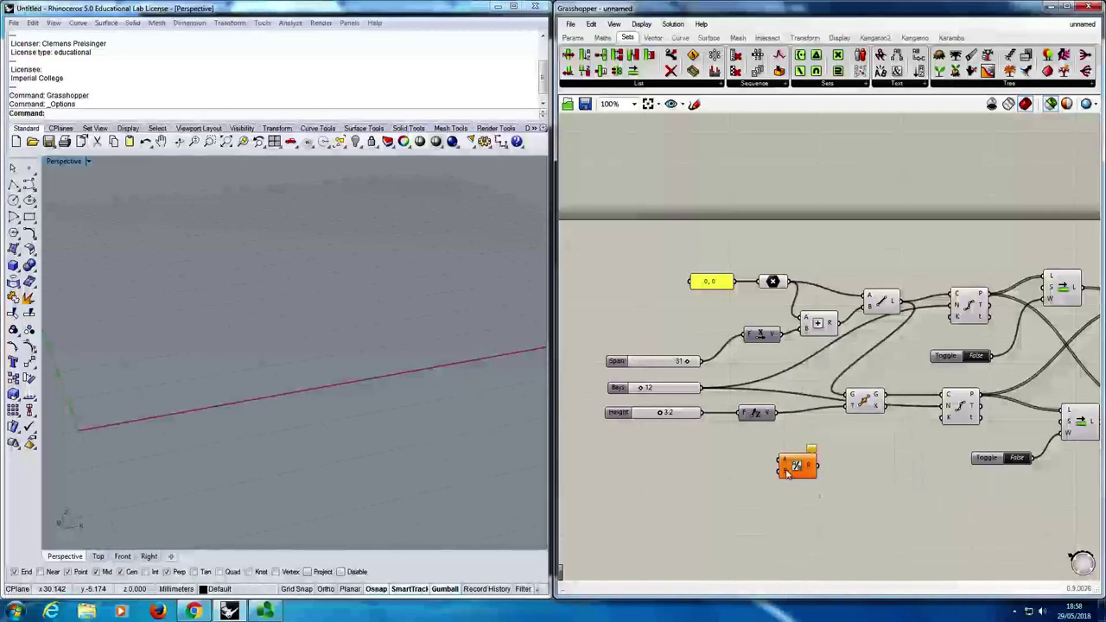
pyautogui.rightClick(785, 469)
pyautogui.moveTo(829, 493)
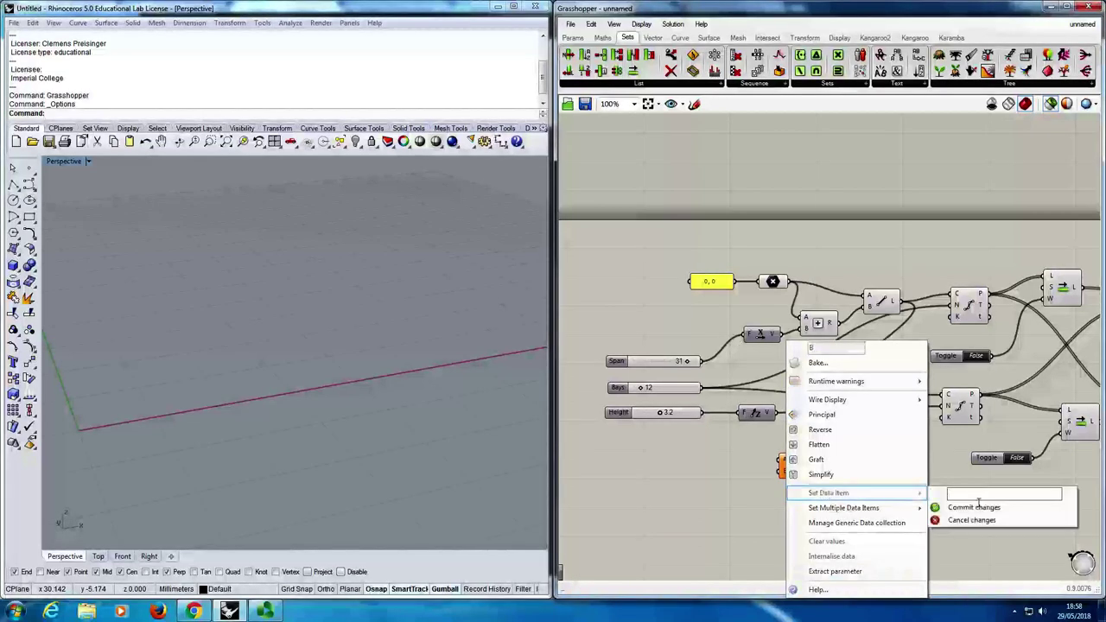
pyautogui.click(974, 507)
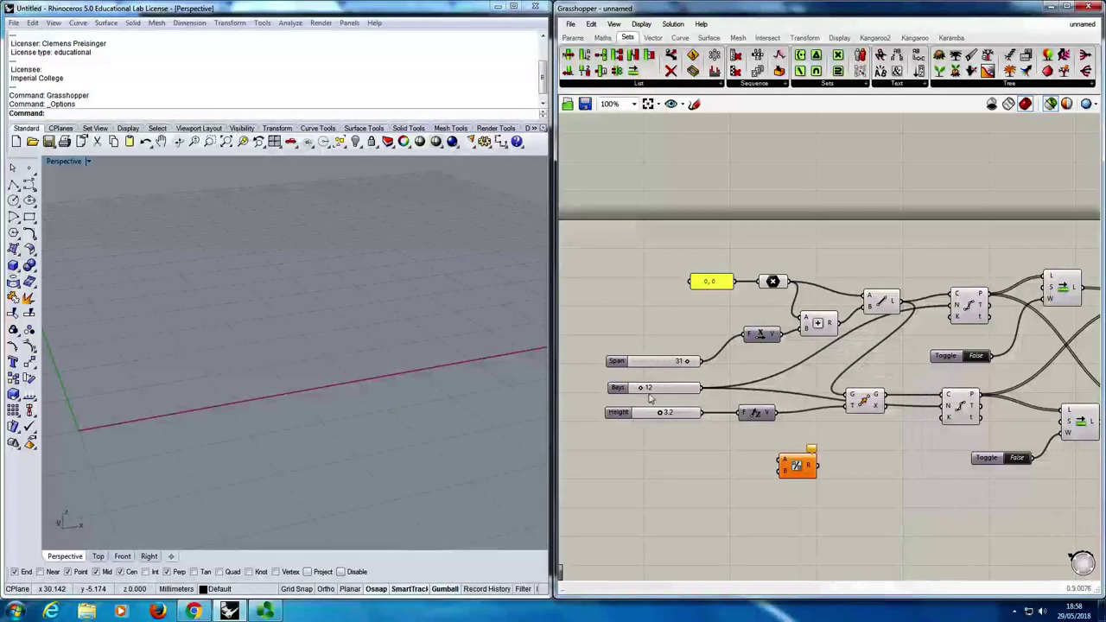
# Connect the Bays slider to the Division's input A and place the component between the Bays wires and Unit Z.
pyautogui.moveTo(705, 389); pyautogui.dragTo(782, 466)
pyautogui.moveTo(764, 420)
pyautogui.mouseDown()
pyautogui.moveTo(762, 450)
pyautogui.moveTo(784, 432)
pyautogui.moveTo(773, 392)
pyautogui.moveTo(769, 411)
pyautogui.mouseUp()
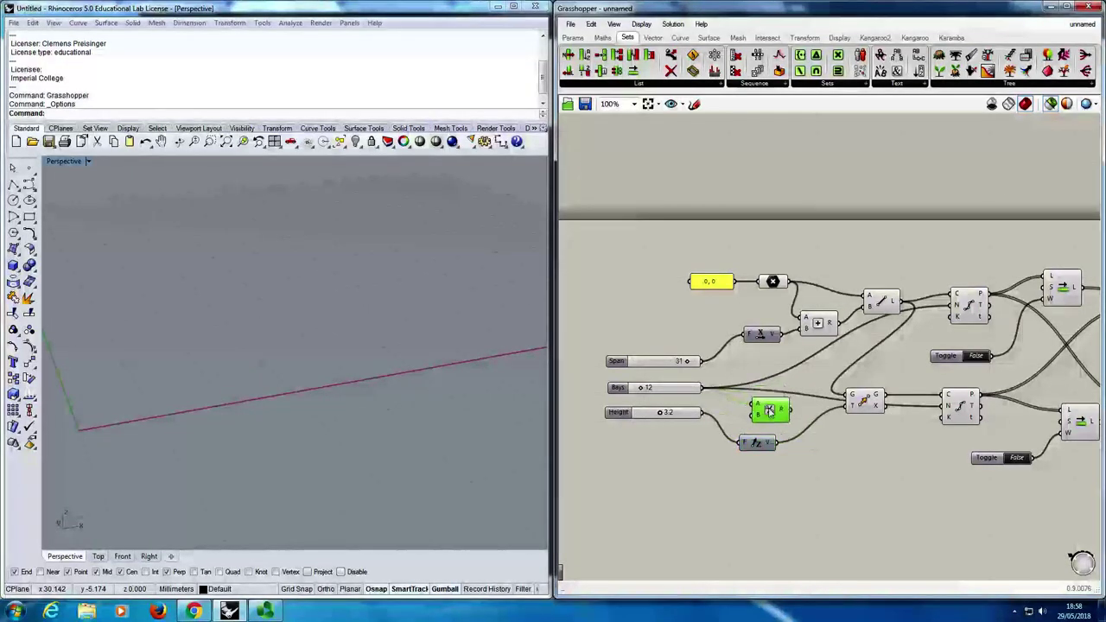
# Add a Split List component beside the Line component that draws the upper set of diagonals.
pyautogui.scroll(-2, 769, 411)
pyautogui.moveTo(768, 411); pyautogui.dragTo(716, 463, button='right')
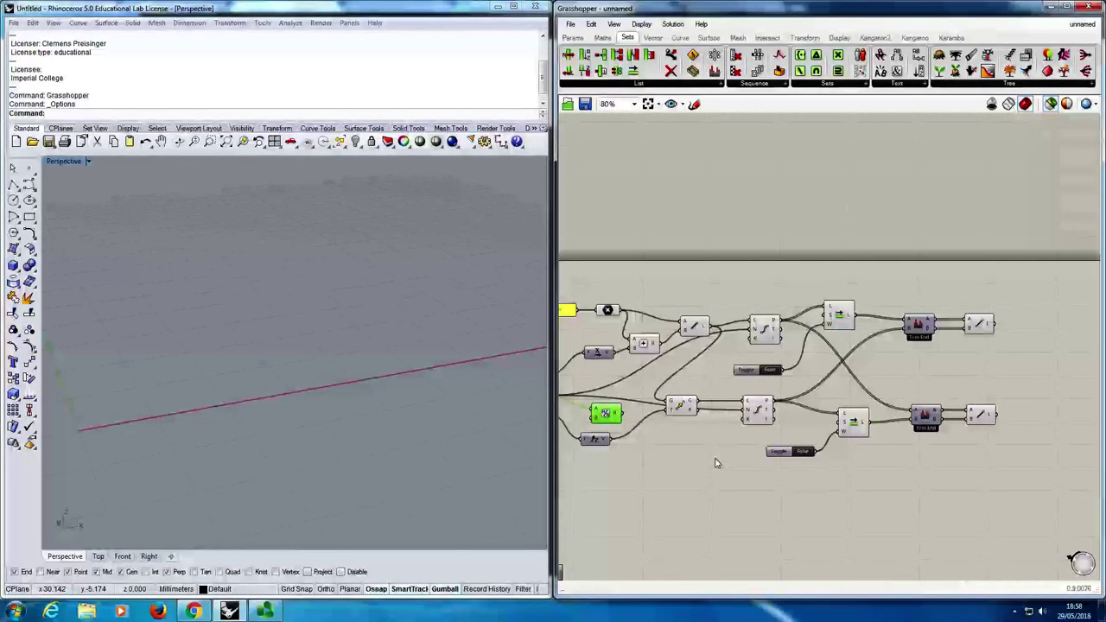
pyautogui.doubleClick(1017, 365)
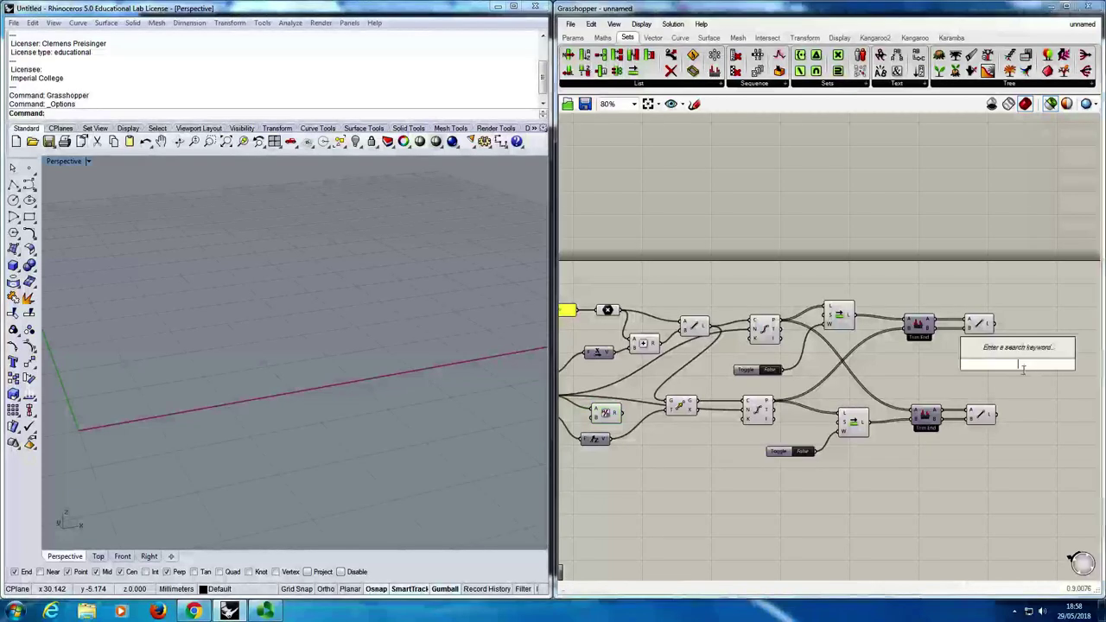
pyautogui.write('split')
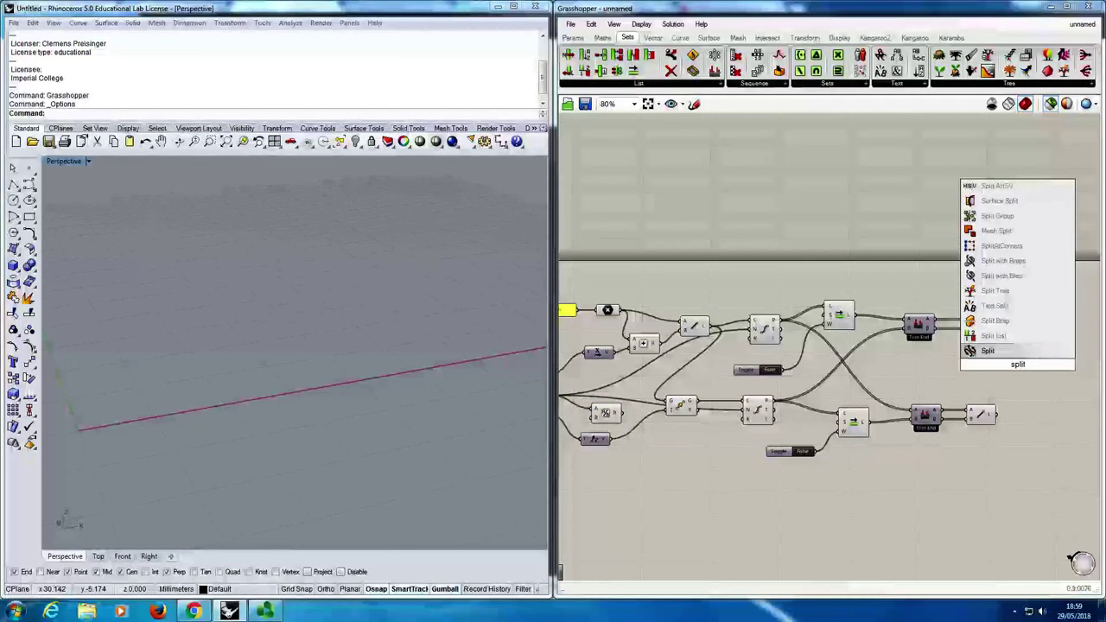
pyautogui.click(987, 351)
pyautogui.moveTo(1020, 362); pyautogui.dragTo(1035, 336)
# Connect the upper Line's output to the Split List's L input and the Division's result to its index input i.
pyautogui.scroll(2, 1034, 335)
pyautogui.click(938, 320)
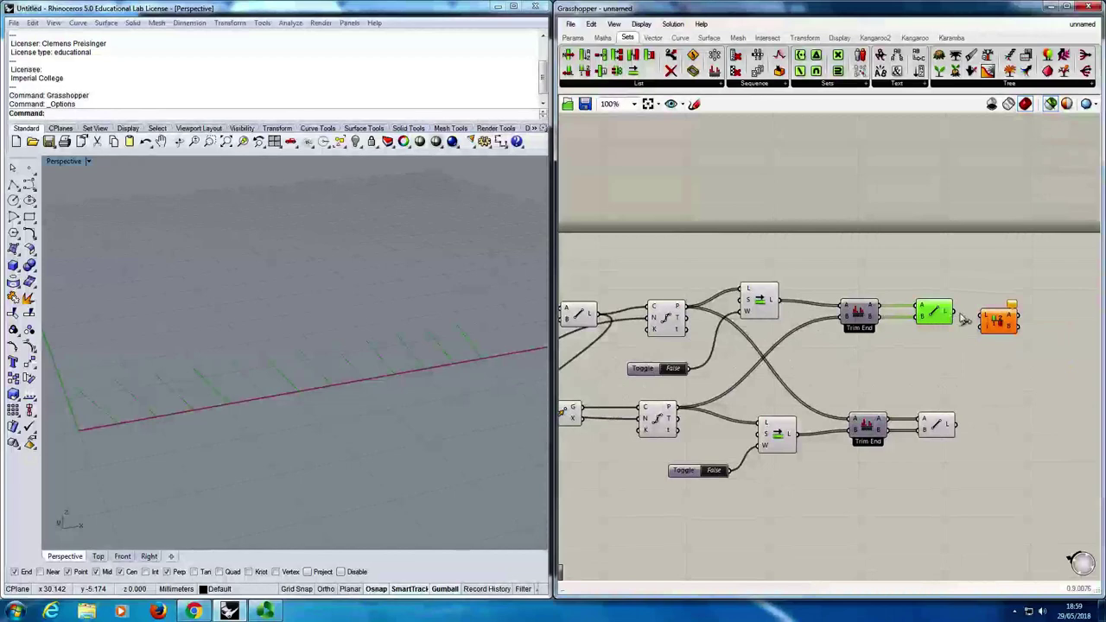
pyautogui.click(995, 321)
pyautogui.scroll(-3, 968, 328)
pyautogui.moveTo(968, 345); pyautogui.dragTo(1041, 339, button='right')
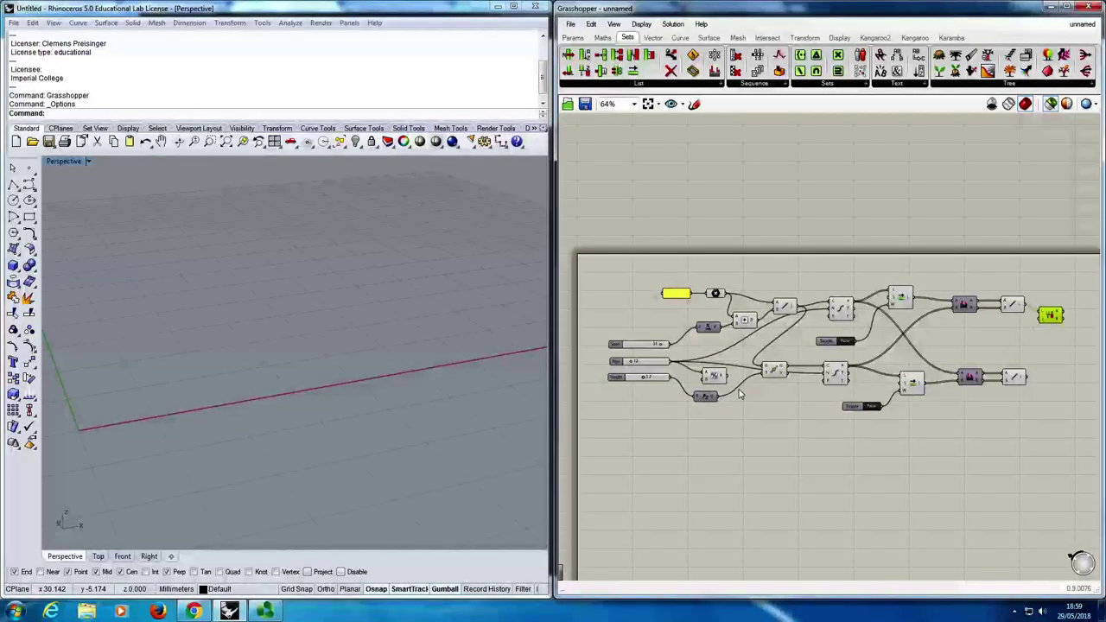
pyautogui.moveTo(735, 380); pyautogui.dragTo(983, 313)
pyautogui.scroll(5, 1064, 339)
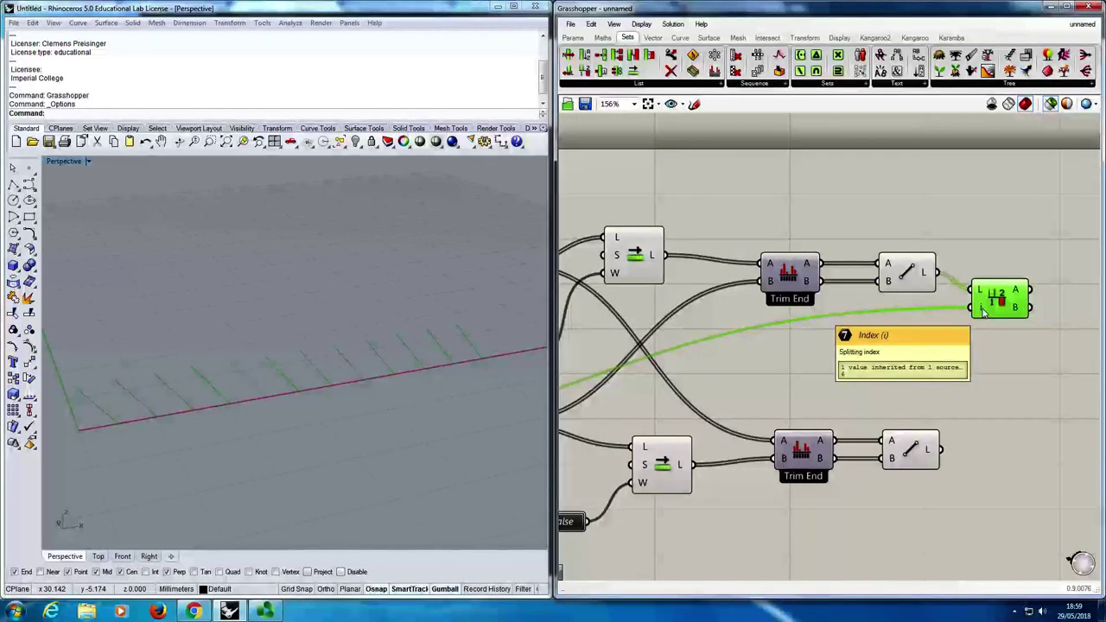
pyautogui.click(1019, 372)
pyautogui.click(1008, 304)
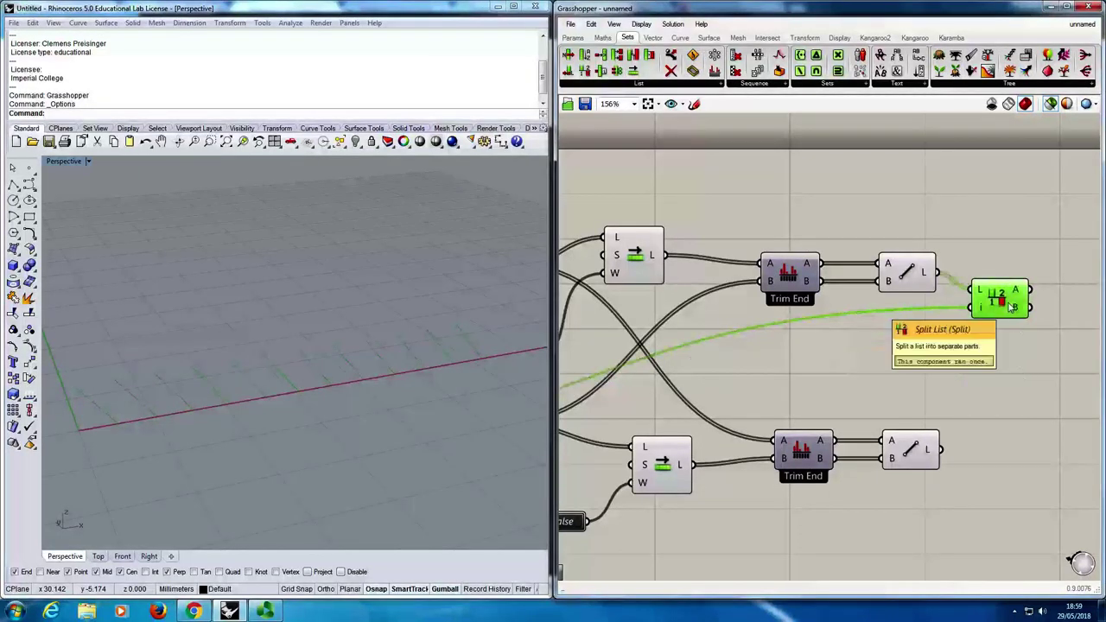
# Add a Line parameter beside the Split List and connect it to the Split List's A output.
pyautogui.scroll(-5, 812, 413)
pyautogui.scroll(5, 596, 420)
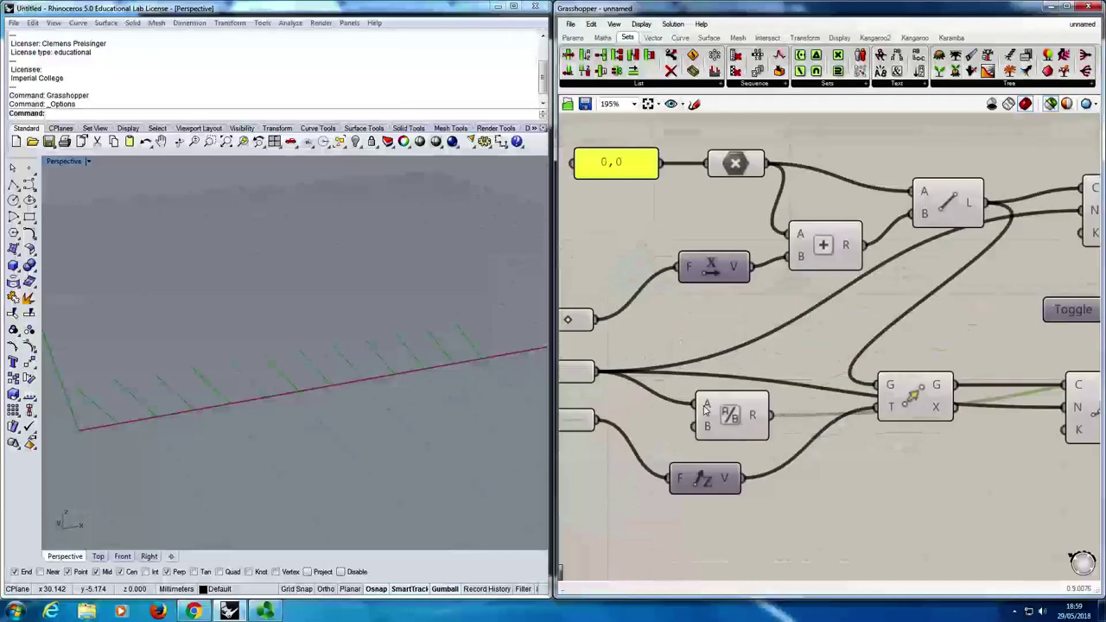
pyautogui.scroll(-2, 793, 406)
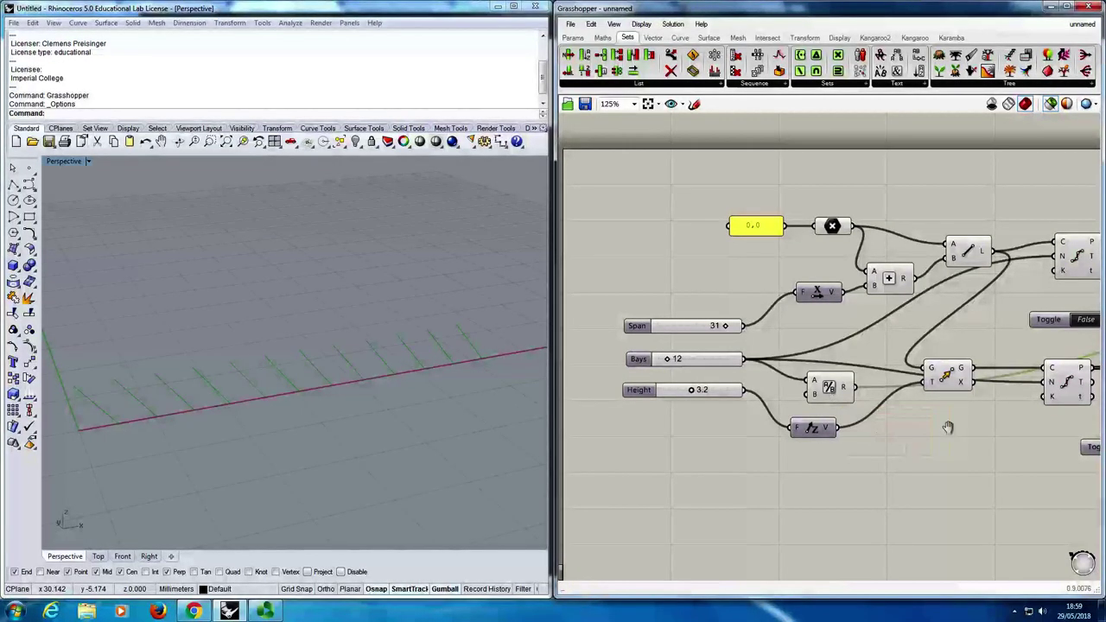
pyautogui.scroll(-4, 855, 439)
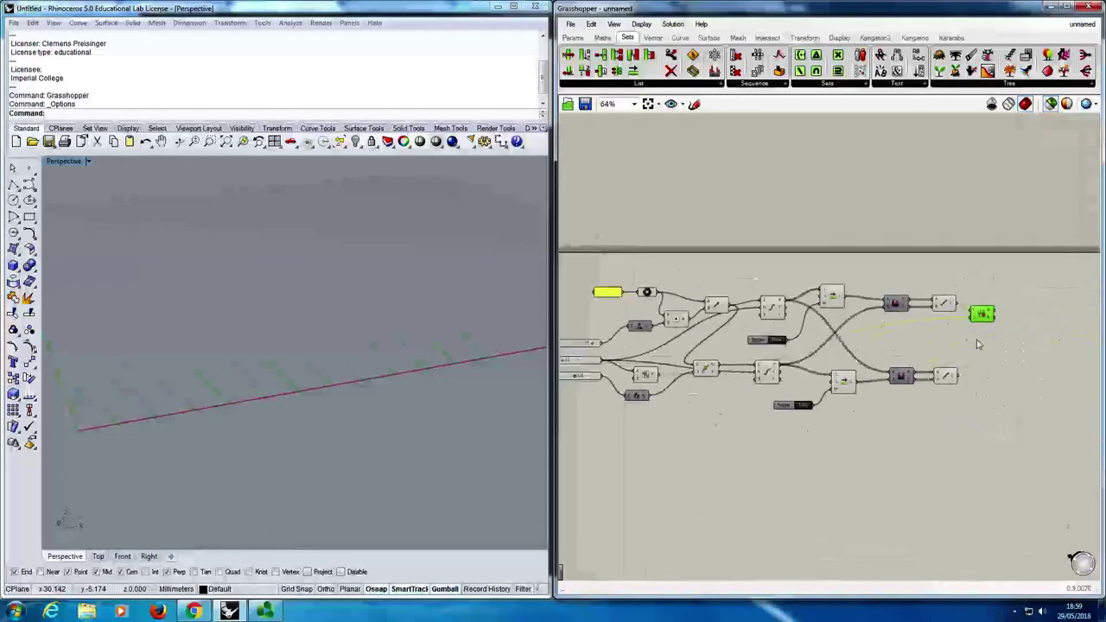
pyautogui.doubleClick(1026, 308)
pyautogui.write('line')
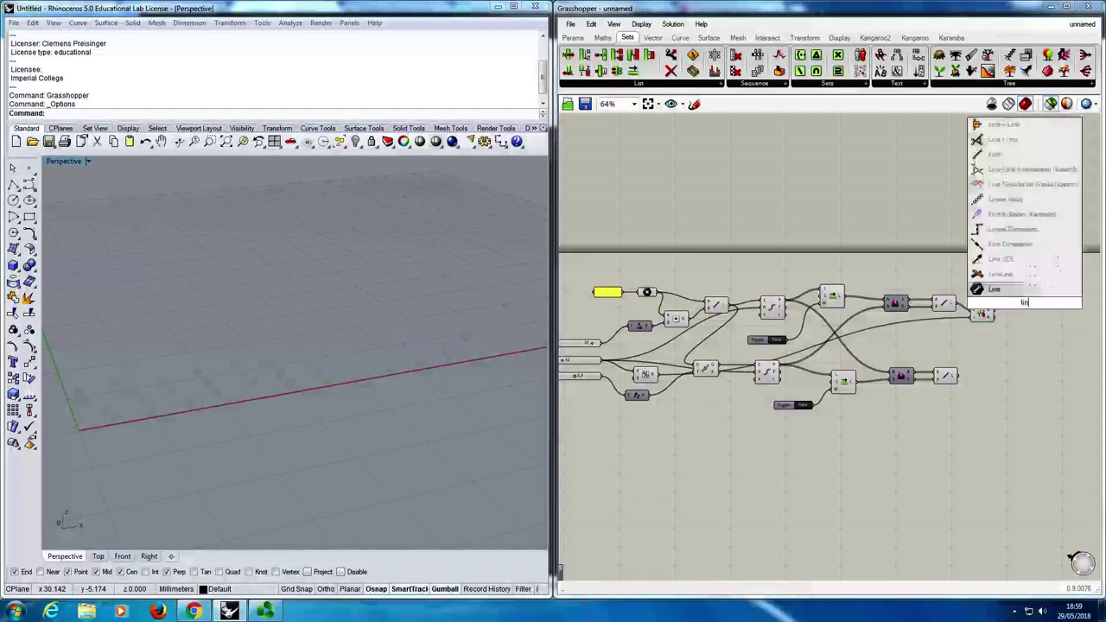
pyautogui.click(1019, 290)
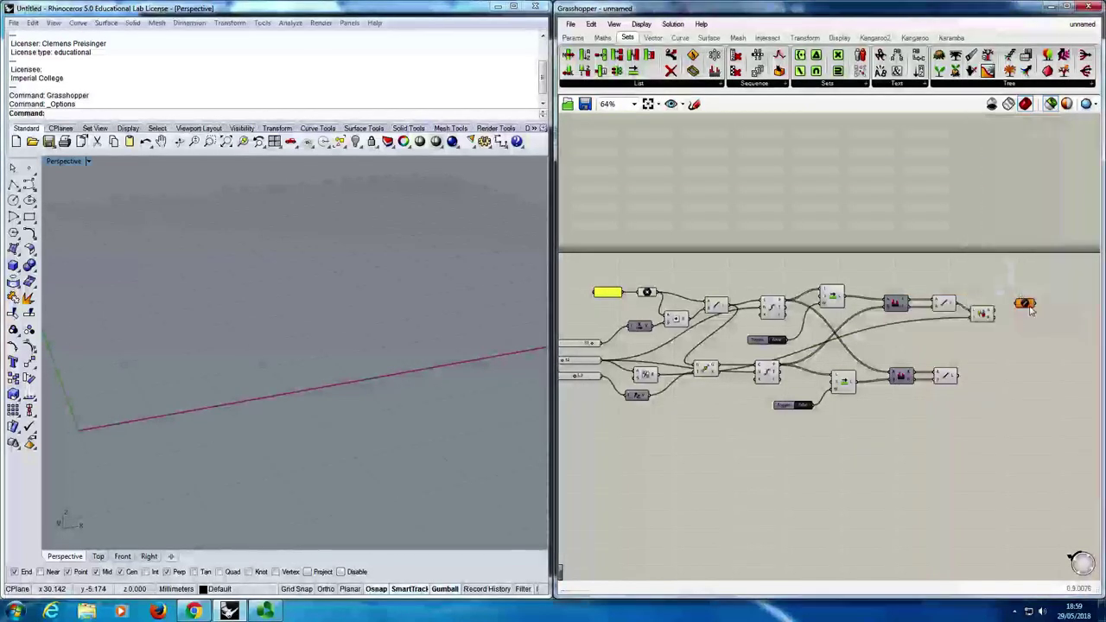
pyautogui.scroll(4, 1019, 316)
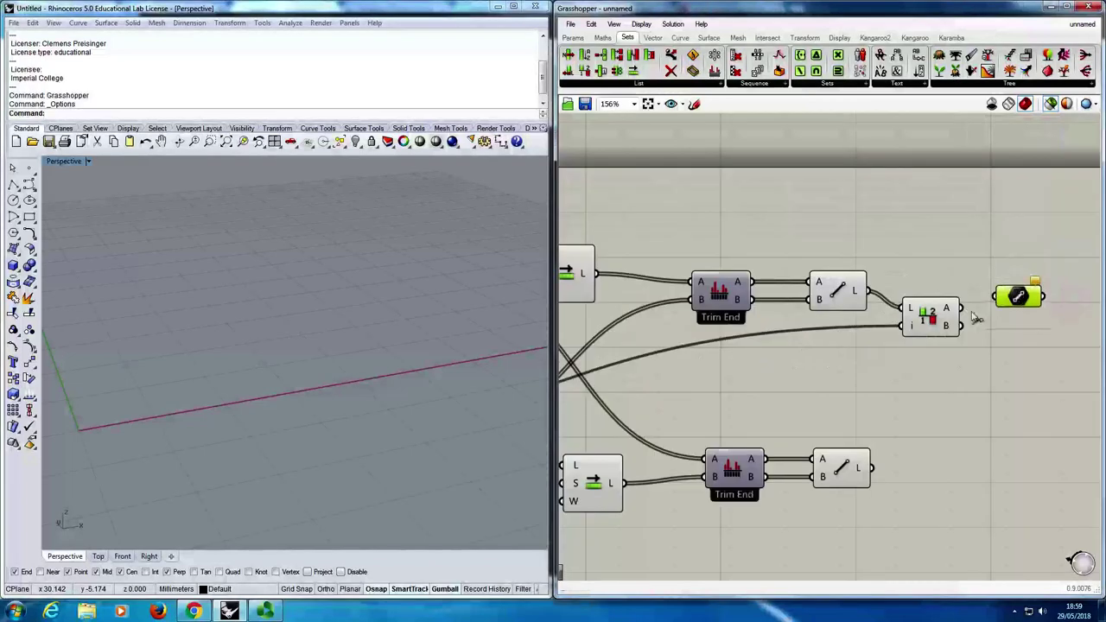
pyautogui.moveTo(1016, 301); pyautogui.dragTo(1028, 294)
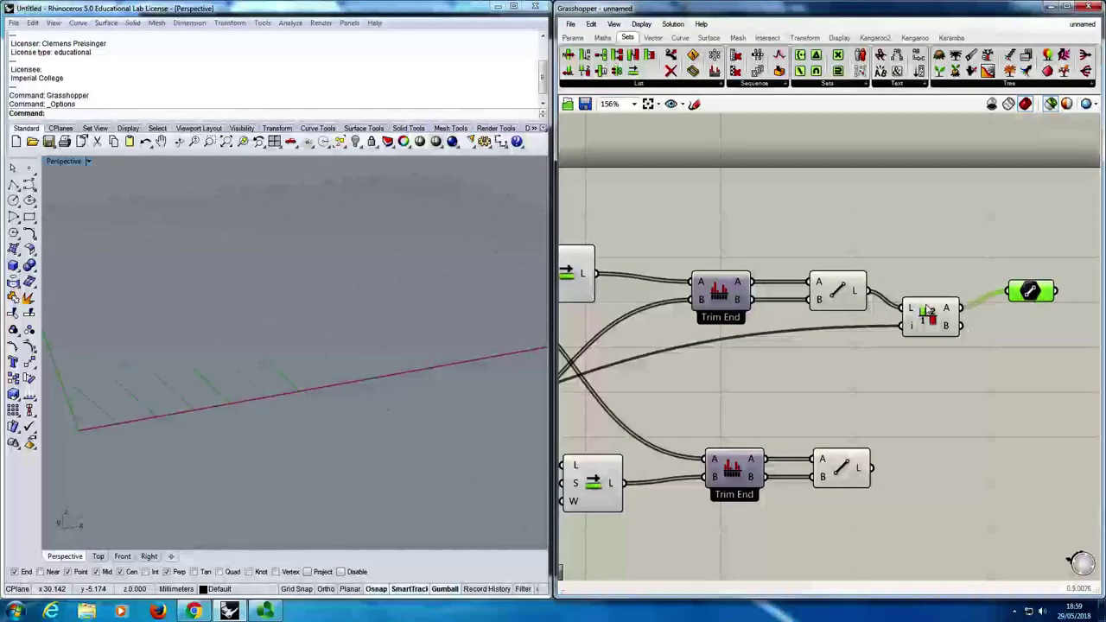
# Duplicate the Split List and its Line parameter for the lower branch, feeding the lower Line's output into the copy's L input.
pyautogui.moveTo(948, 313)
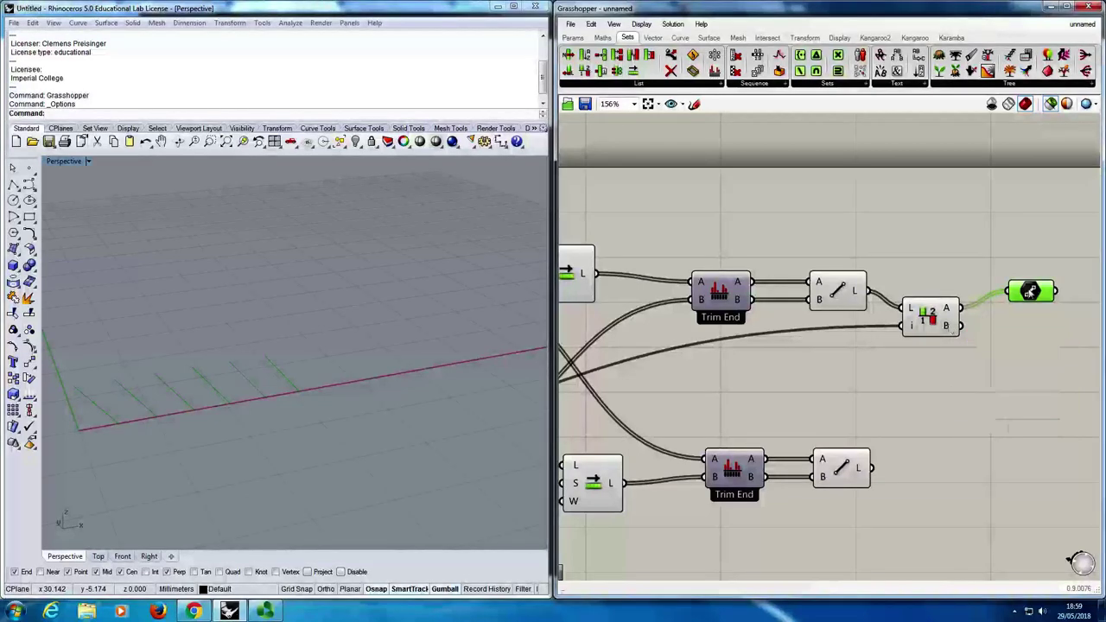
pyautogui.click(1039, 273)
pyautogui.moveTo(1056, 254); pyautogui.dragTo(940, 516)
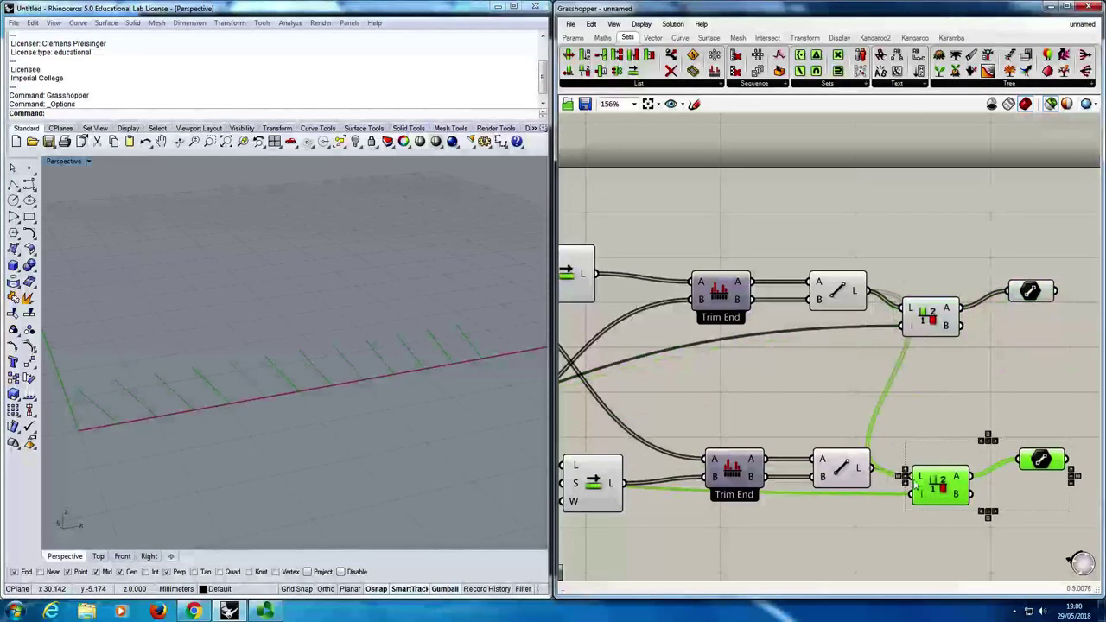
pyautogui.scroll(-3, 918, 484)
# Rewire the lower Line parameter to the duplicate Split List's B output and preview both diagonal sets together.
pyautogui.click(847, 476)
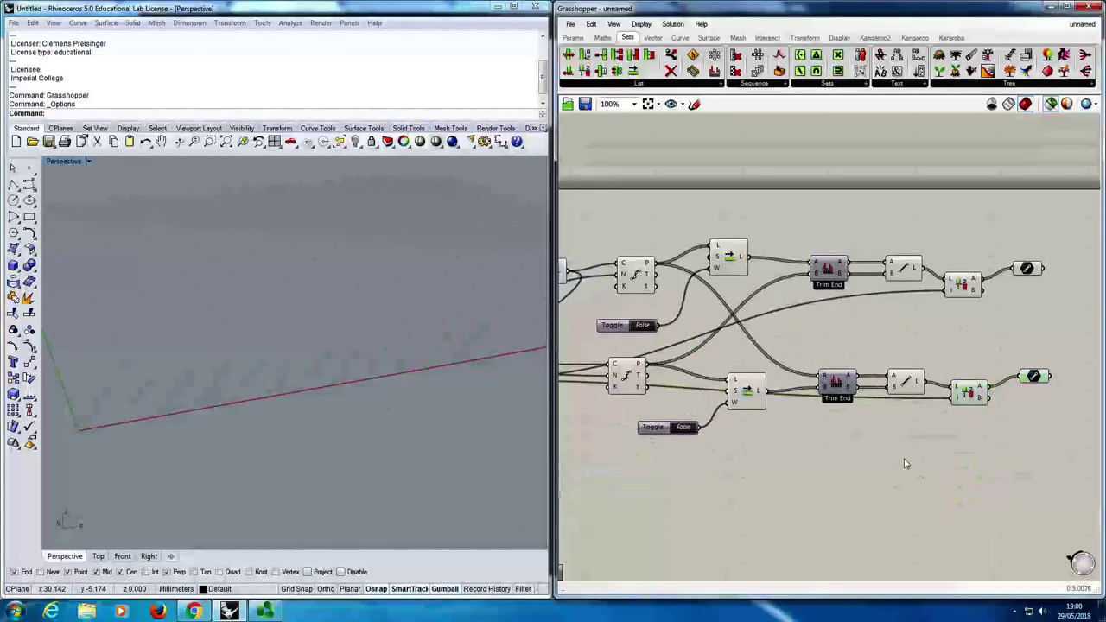
pyautogui.moveTo(1055, 434); pyautogui.dragTo(1003, 230)
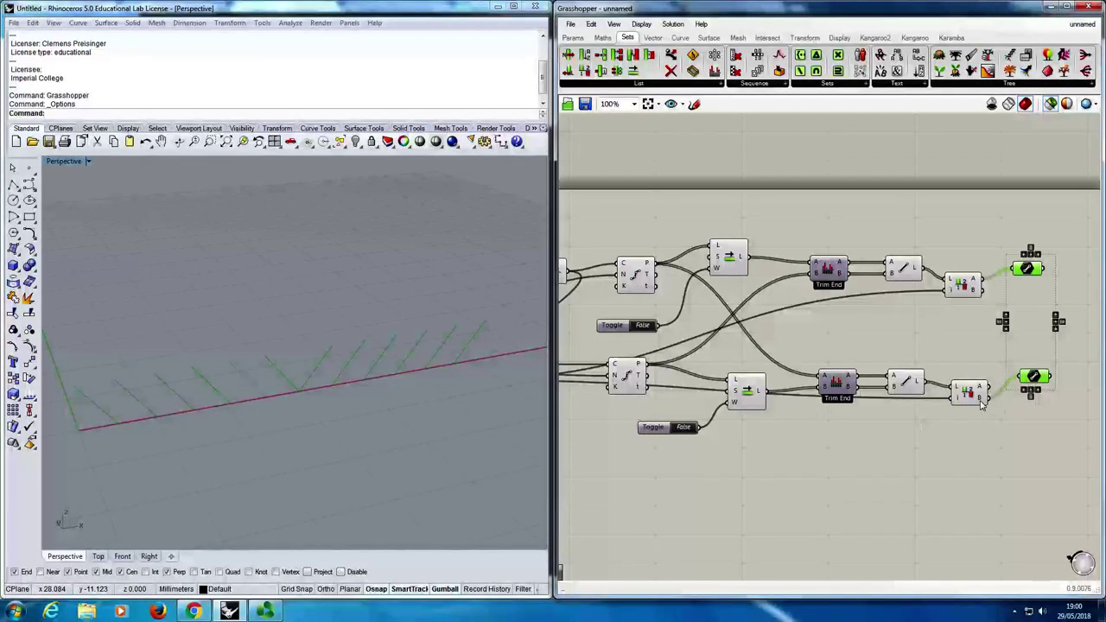
pyautogui.moveTo(981, 406)
# Group the upper Line parameter and name the group "Left diagonals".
pyautogui.moveTo(1080, 230); pyautogui.dragTo(1013, 294)
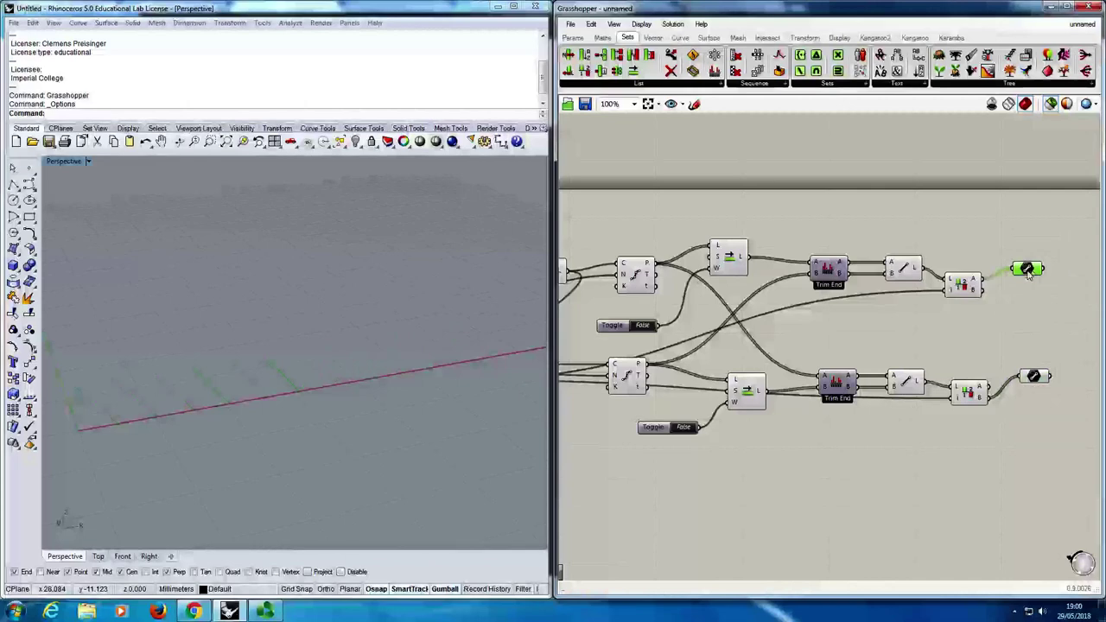
pyautogui.middleClick(1028, 273)
pyautogui.click(1028, 243)
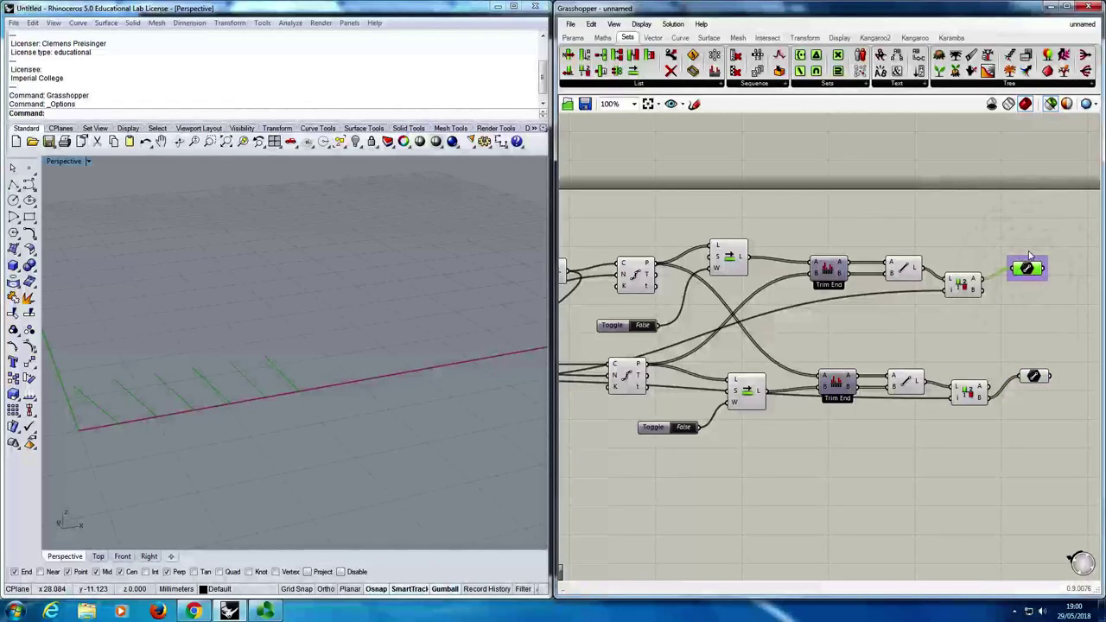
pyautogui.rightClick(1029, 256)
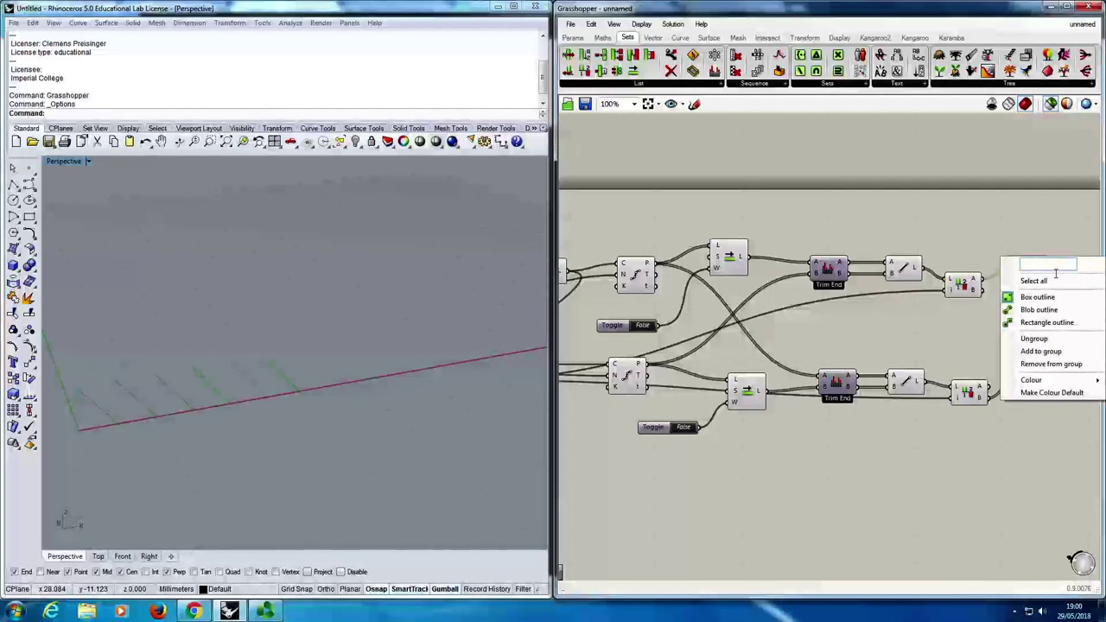
pyautogui.write('Left d')
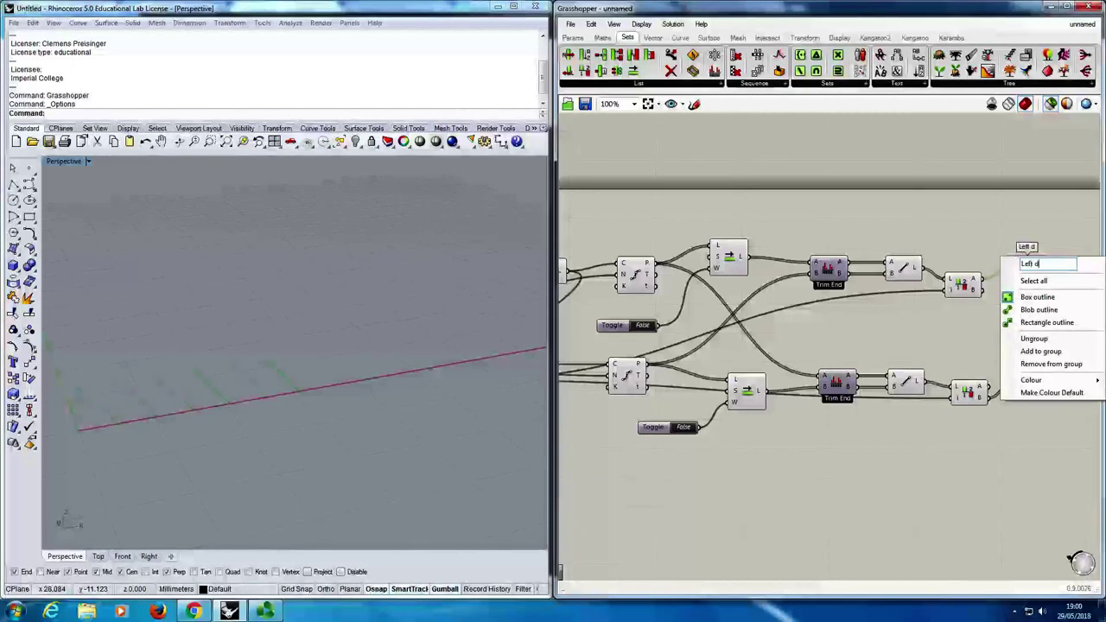
pyautogui.write('iagonals')
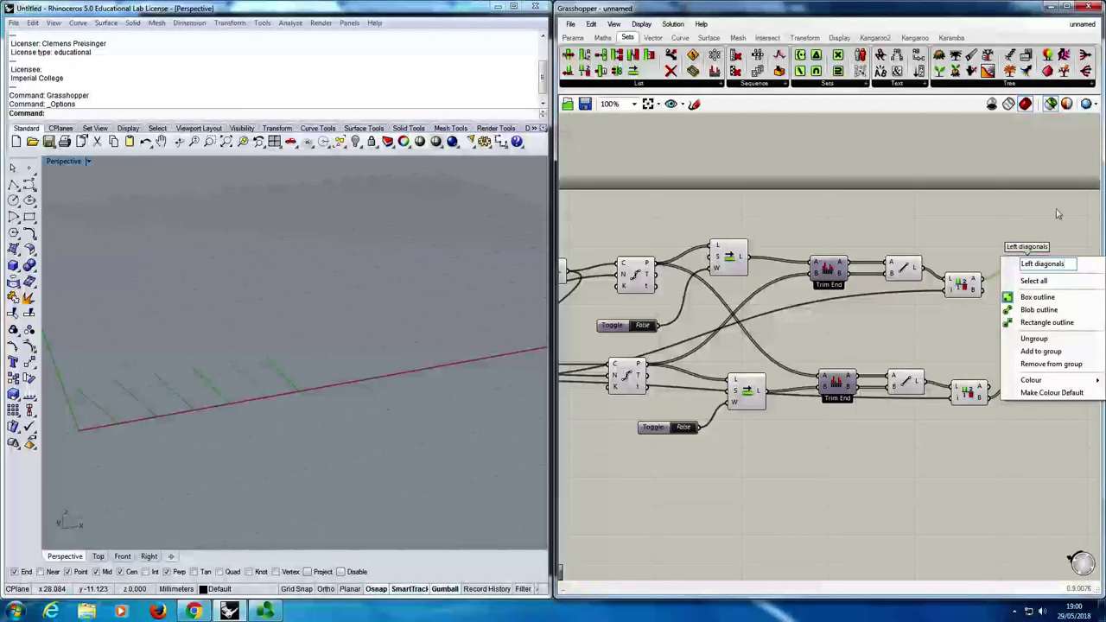
pyautogui.press('Return')
# Group the lower Line parameter and name the group "Right diagonals".
pyautogui.click(1034, 377)
pyautogui.rightClick(1034, 377)
pyautogui.click(988, 350)
pyautogui.middleClick(1037, 373)
pyautogui.click(1037, 341)
pyautogui.rightClick(1037, 371)
pyautogui.write('Right diagonals')
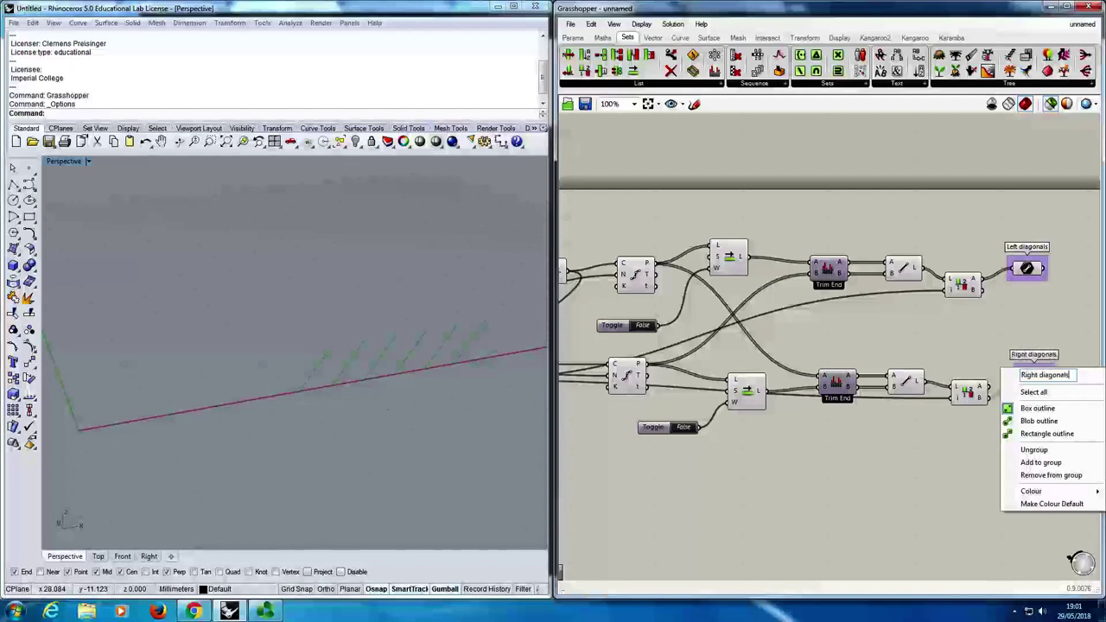
pyautogui.press('Return')
# Straighten both named Line parameters against their Split Lists and move the whole lower diagonals branch down to free space between the branches.
pyautogui.click(1037, 390)
pyautogui.moveTo(1037, 390); pyautogui.dragTo(1034, 395)
pyautogui.moveTo(1026, 268); pyautogui.dragTo(1026, 278)
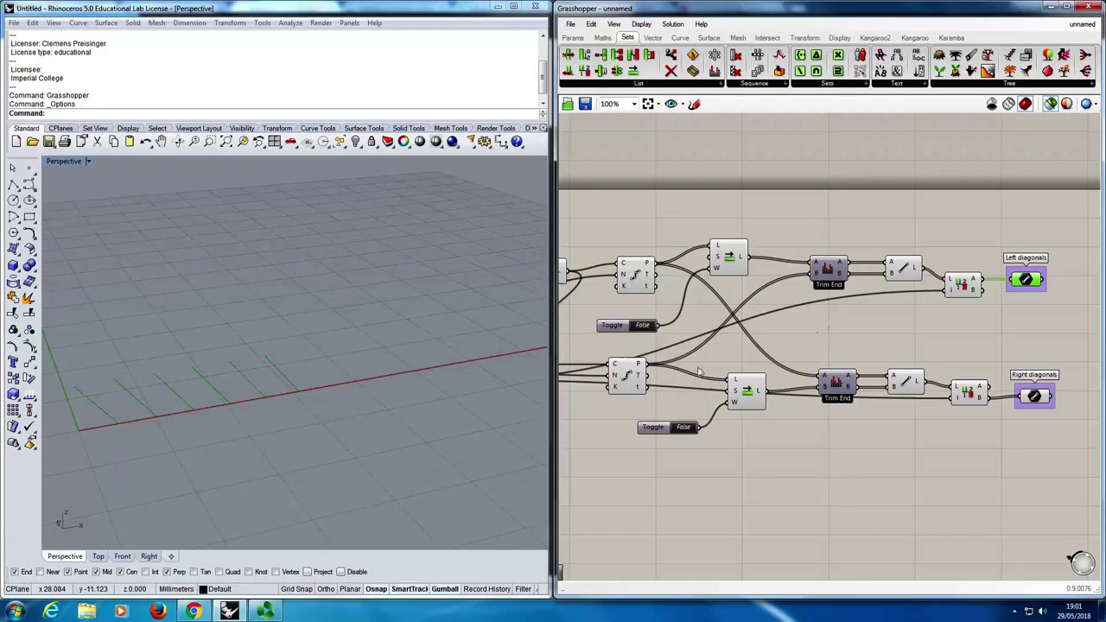
pyautogui.moveTo(1047, 460); pyautogui.dragTo(681, 357)
pyautogui.moveTo(733, 393); pyautogui.dragTo(747, 484)
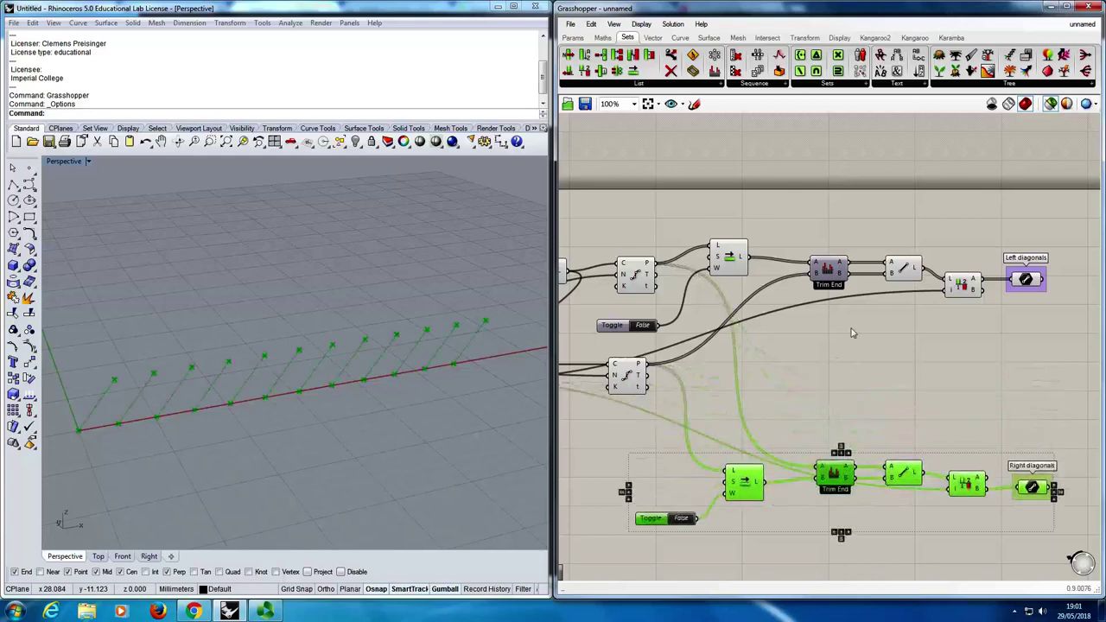
# Add a Shortest List component between the two branches and connect the upper Shift List's output to its input A.
pyautogui.doubleClick(829, 357)
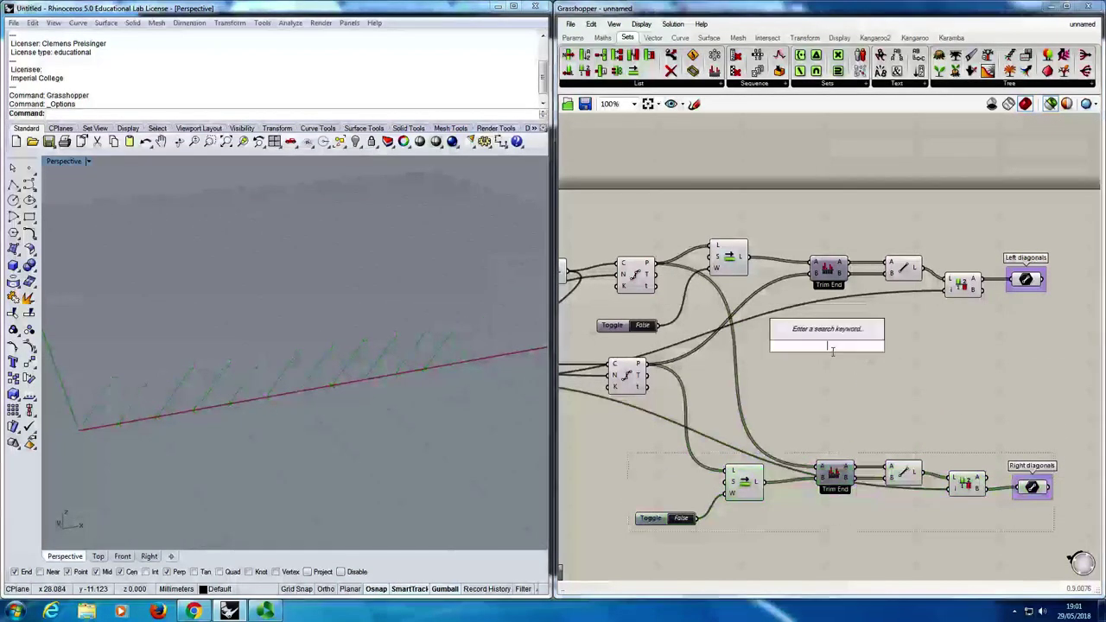
pyautogui.write('shorte')
pyautogui.press('Return')
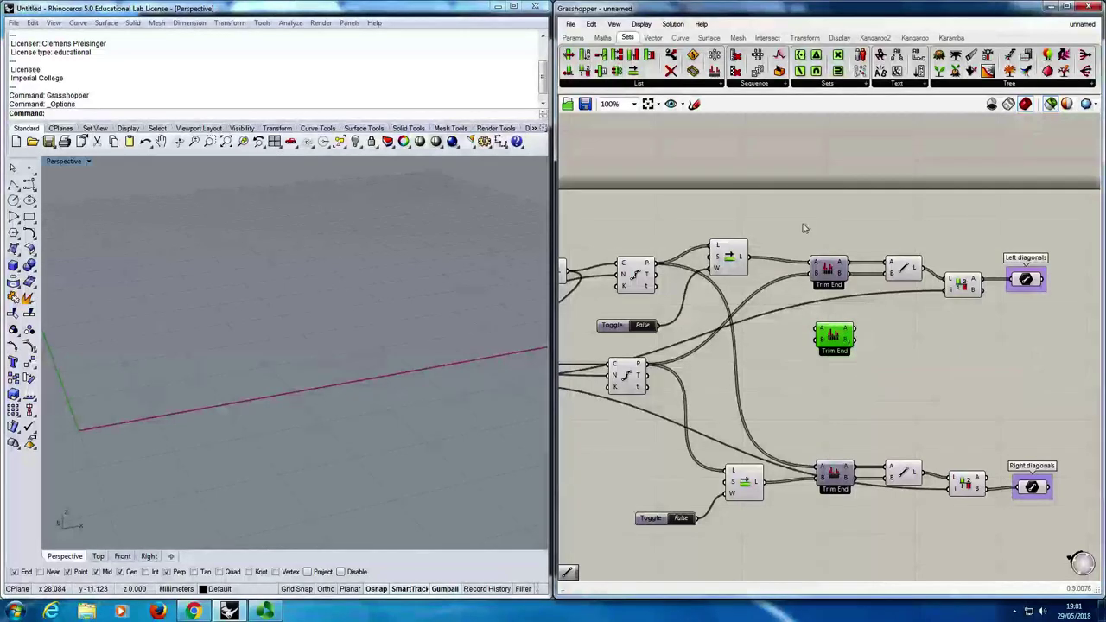
pyautogui.moveTo(752, 258); pyautogui.dragTo(822, 333)
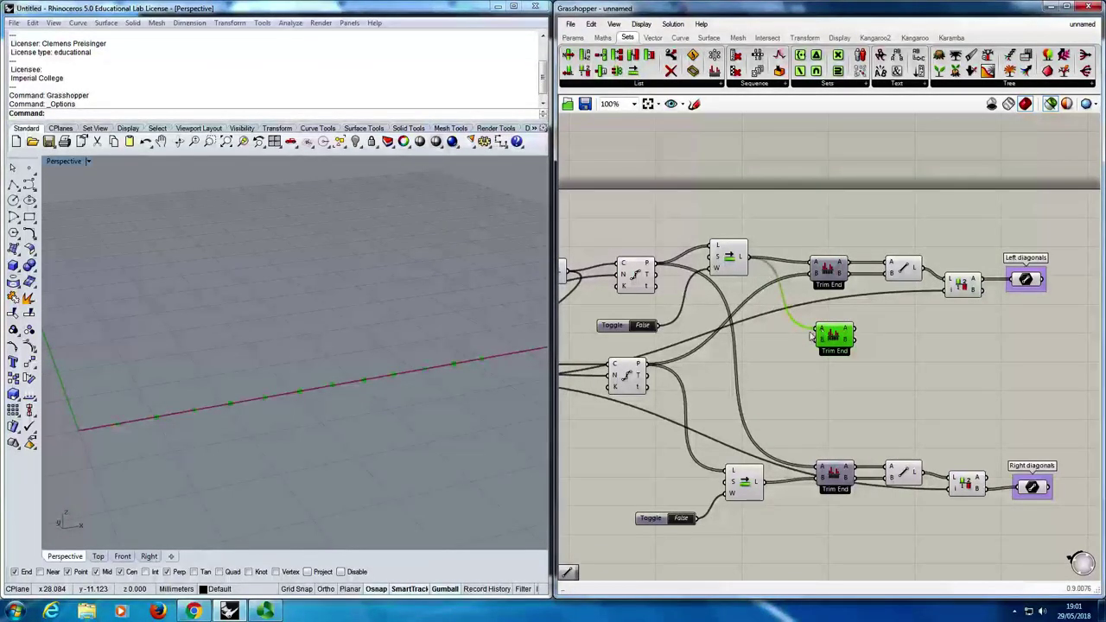
# Connect the points output of the bottom chord's Divide Curve to the new Shortest List's input B and tidy both components' positions.
pyautogui.click(629, 386)
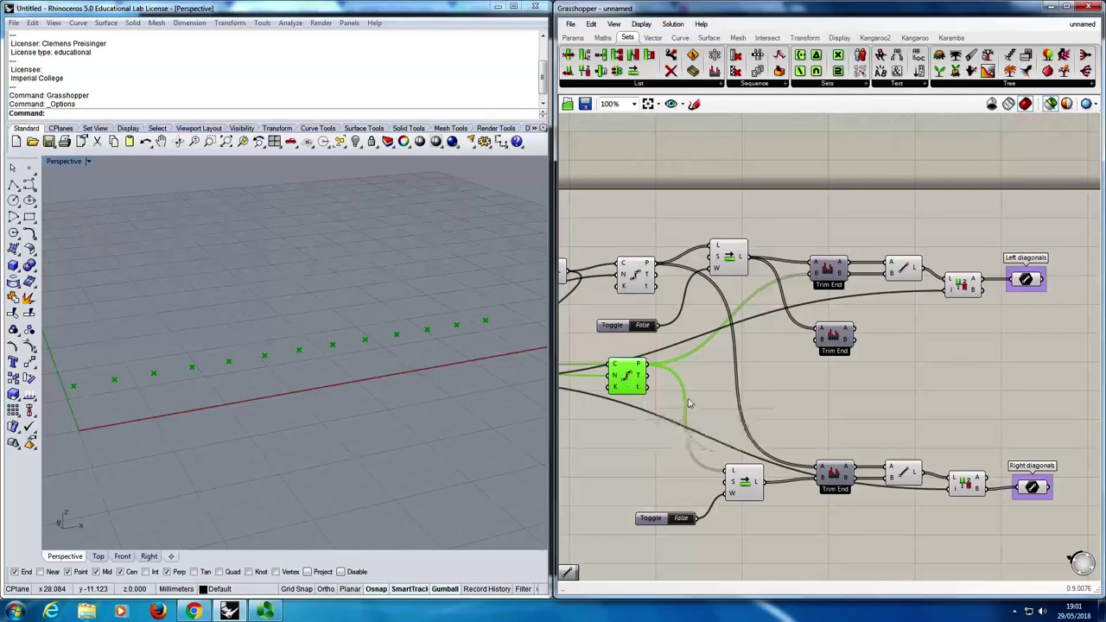
pyautogui.moveTo(650, 365); pyautogui.dragTo(831, 339)
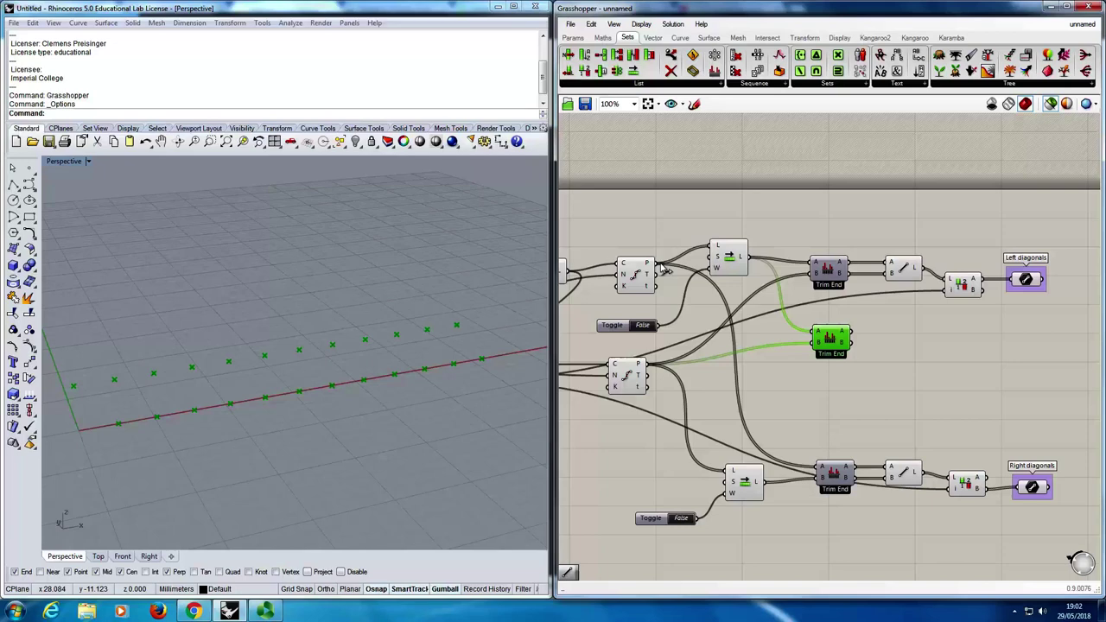
pyautogui.moveTo(652, 268); pyautogui.dragTo(726, 268, button='right')
pyautogui.moveTo(728, 269); pyautogui.dragTo(902, 342)
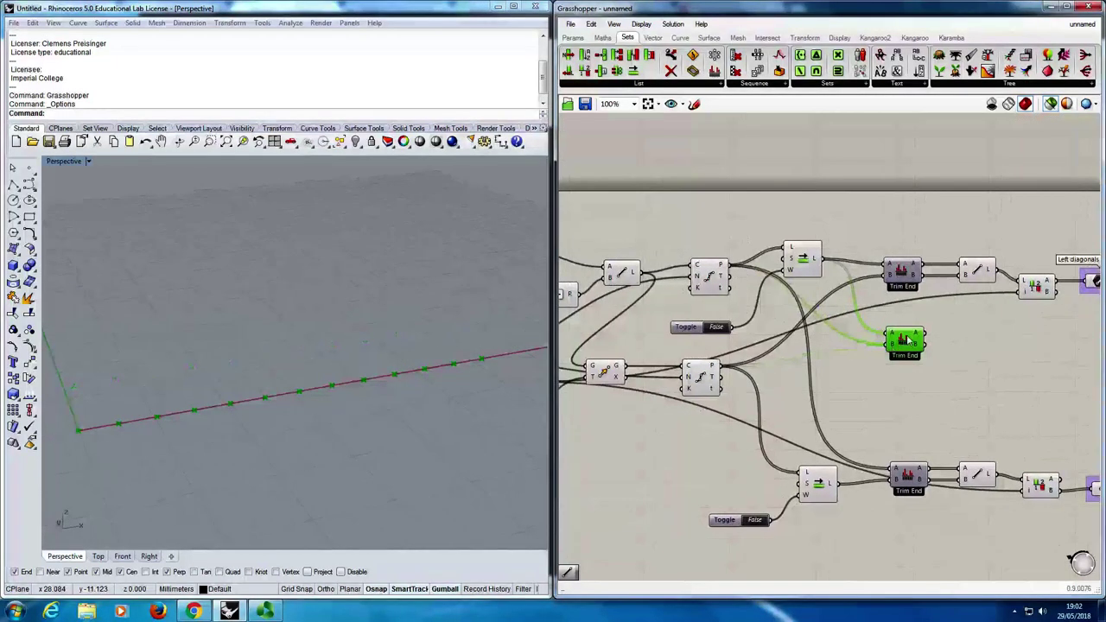
pyautogui.moveTo(715, 284); pyautogui.dragTo(702, 300)
pyautogui.moveTo(892, 335); pyautogui.dragTo(889, 333)
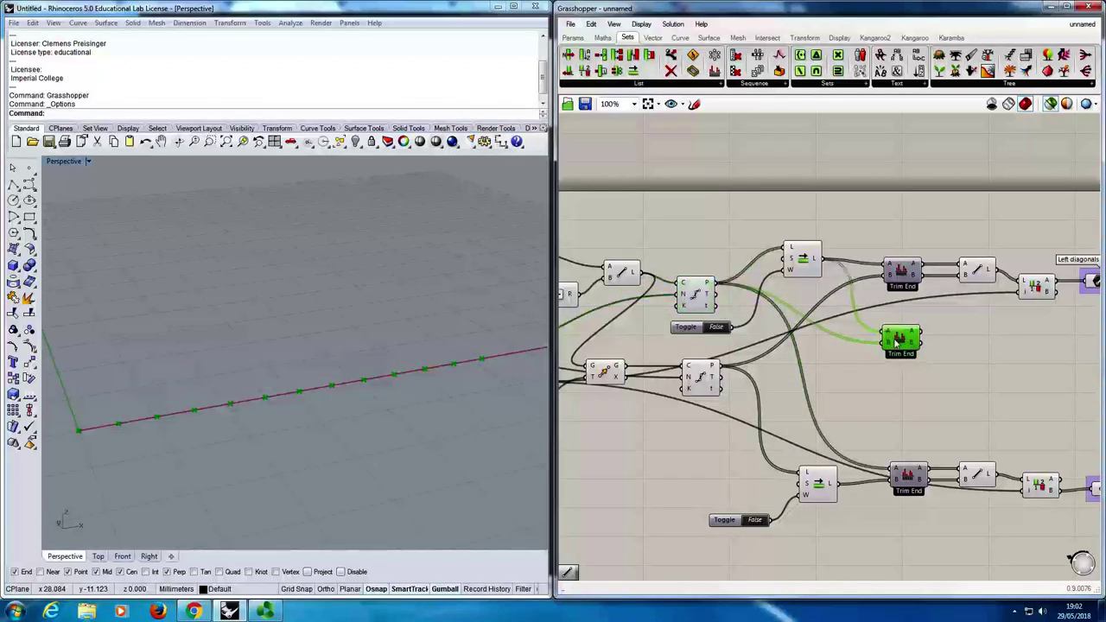
# Add a Line component beside the new Shortest List.
pyautogui.doubleClick(979, 344)
pyautogui.write('line')
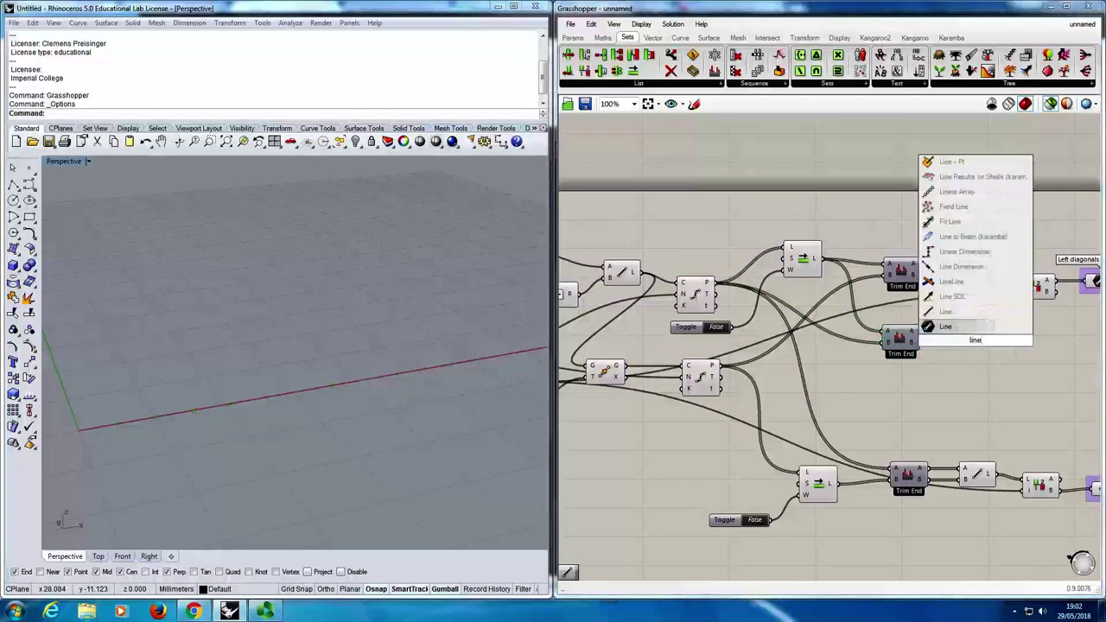
pyautogui.click(989, 323)
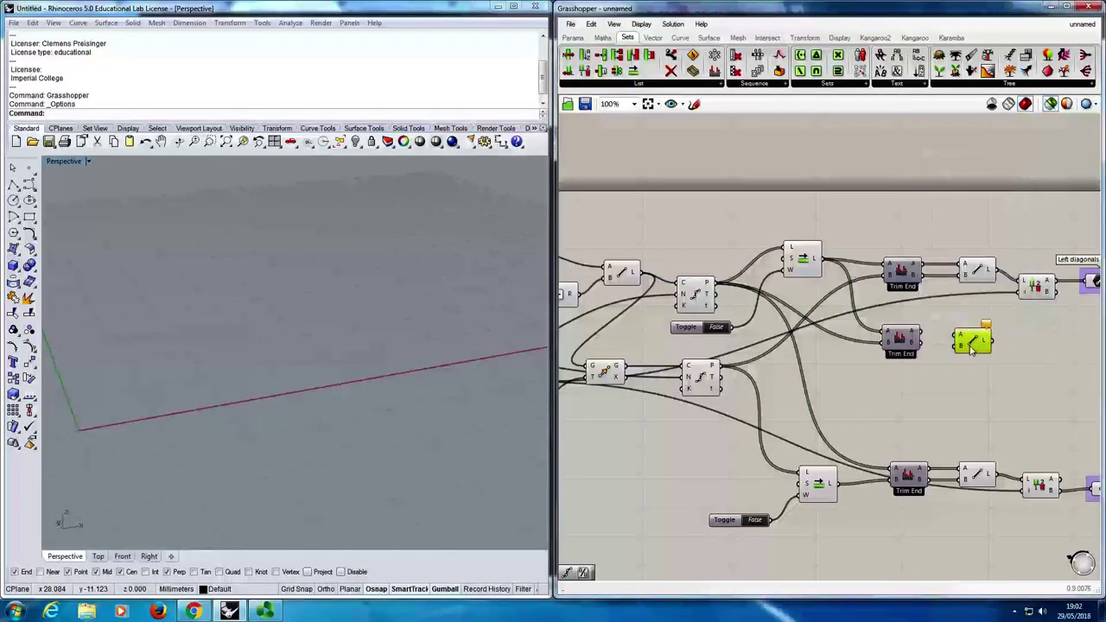
# Connect the bottom chord Shortest List's outputs A and B to the new Line component's inputs and inspect the resulting segments.
pyautogui.moveTo(921, 338); pyautogui.dragTo(955, 338)
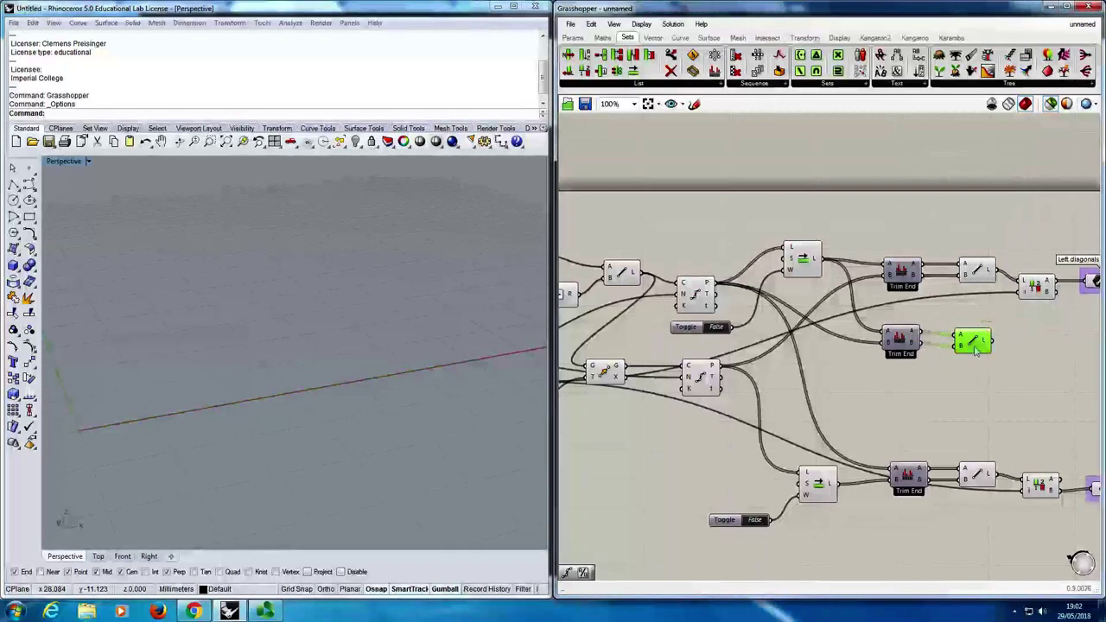
pyautogui.moveTo(466, 392); pyautogui.dragTo(527, 406, button='right')
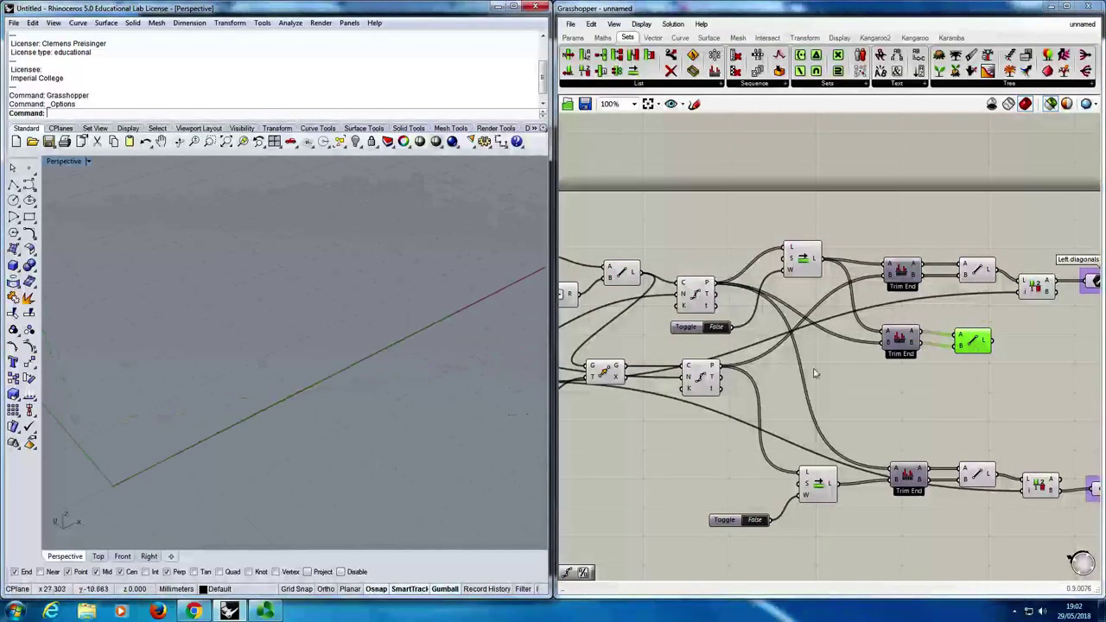
pyautogui.click(901, 340)
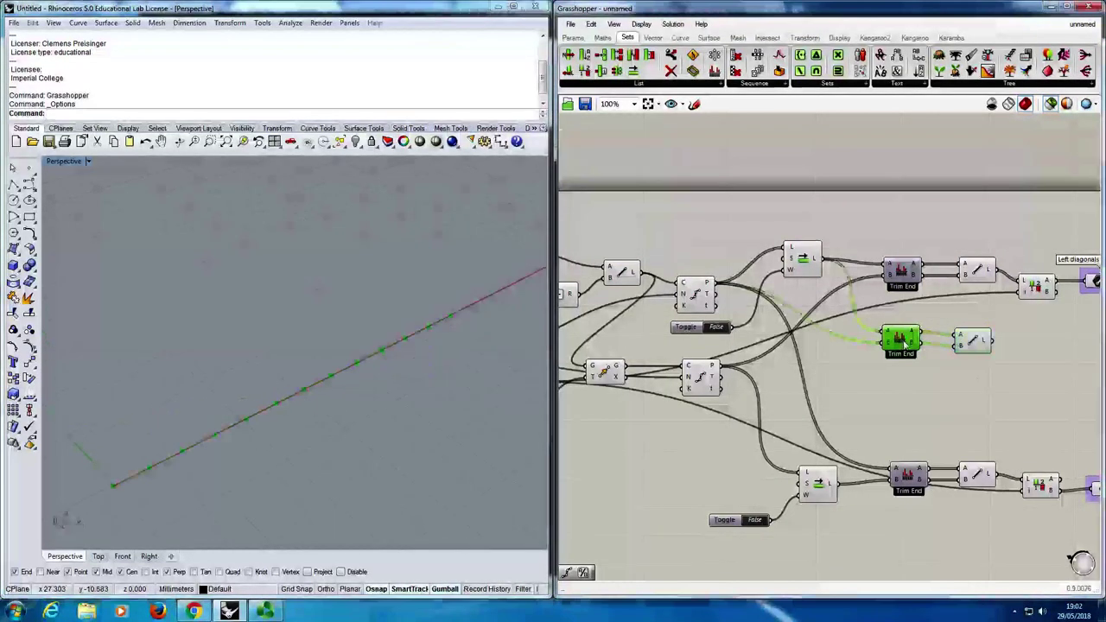
pyautogui.keyDown('shift'); pyautogui.click(973, 342); pyautogui.keyUp('shift')
pyautogui.moveTo(447, 323); pyautogui.dragTo(415, 363, button='right')
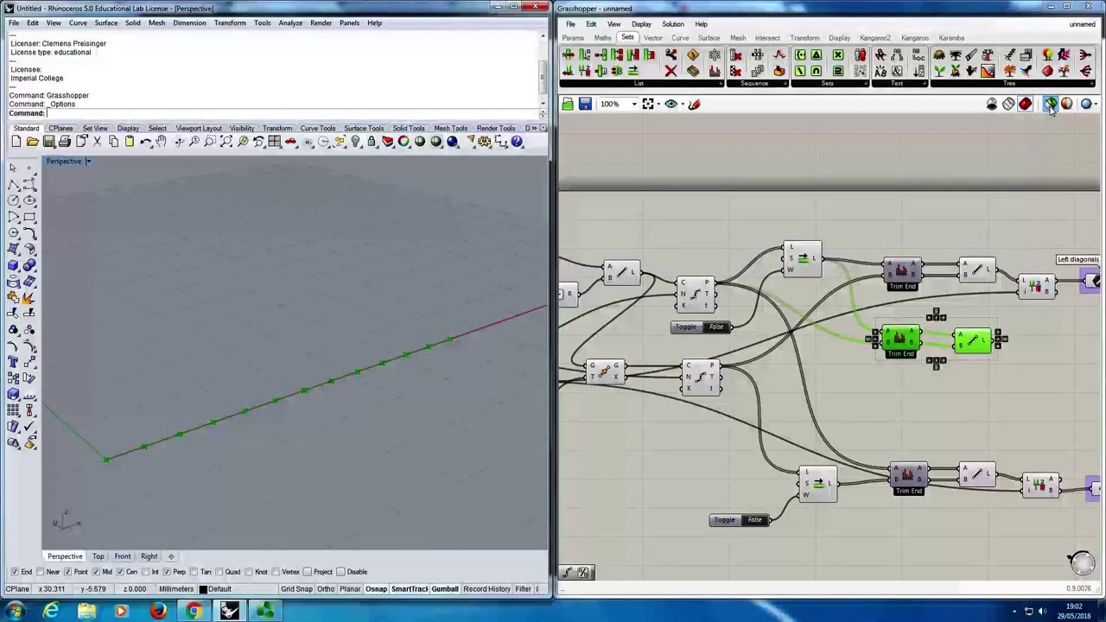
pyautogui.moveTo(1018, 384); pyautogui.dragTo(853, 318)
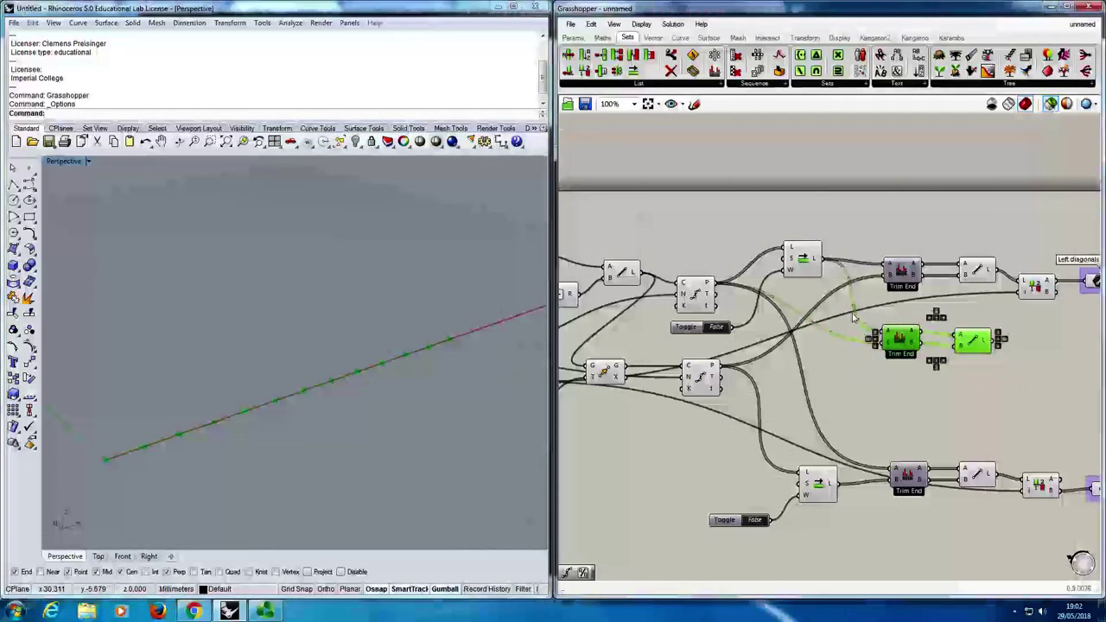
pyautogui.click(943, 407)
pyautogui.click(985, 346)
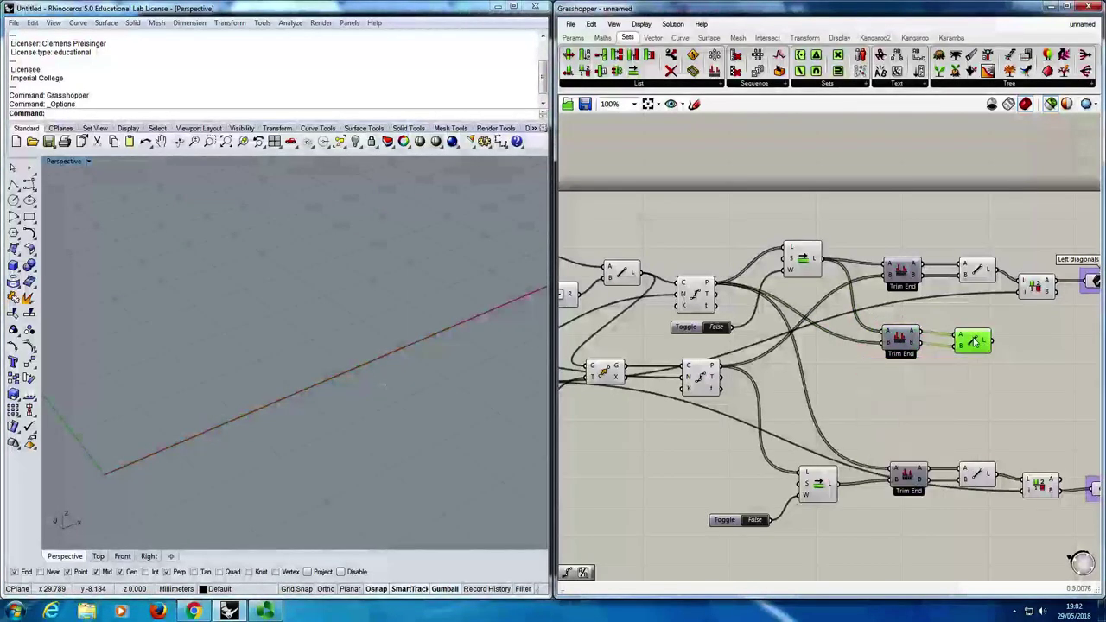
pyautogui.moveTo(985, 344)
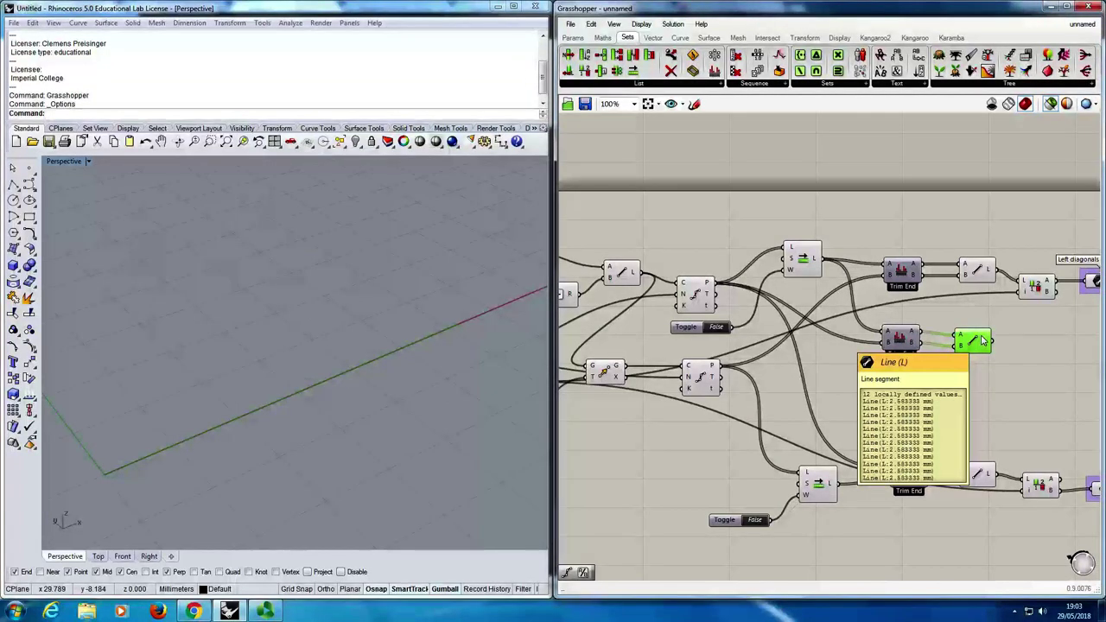
# Duplicate the Shortest List and Line pair below the original, rewiring input A to the top chord's division points and B to the lower Shift List.
pyautogui.moveTo(987, 385); pyautogui.dragTo(895, 406)
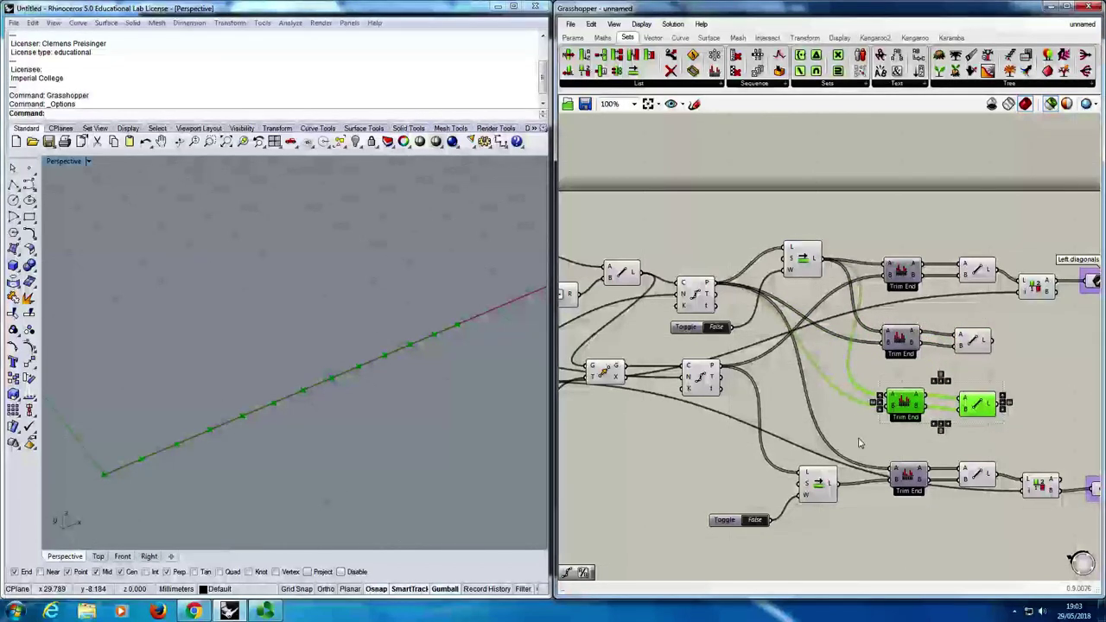
pyautogui.moveTo(858, 424); pyautogui.dragTo(819, 408, button='right')
pyautogui.moveTo(683, 352); pyautogui.dragTo(847, 385)
pyautogui.moveTo(798, 467); pyautogui.dragTo(834, 395)
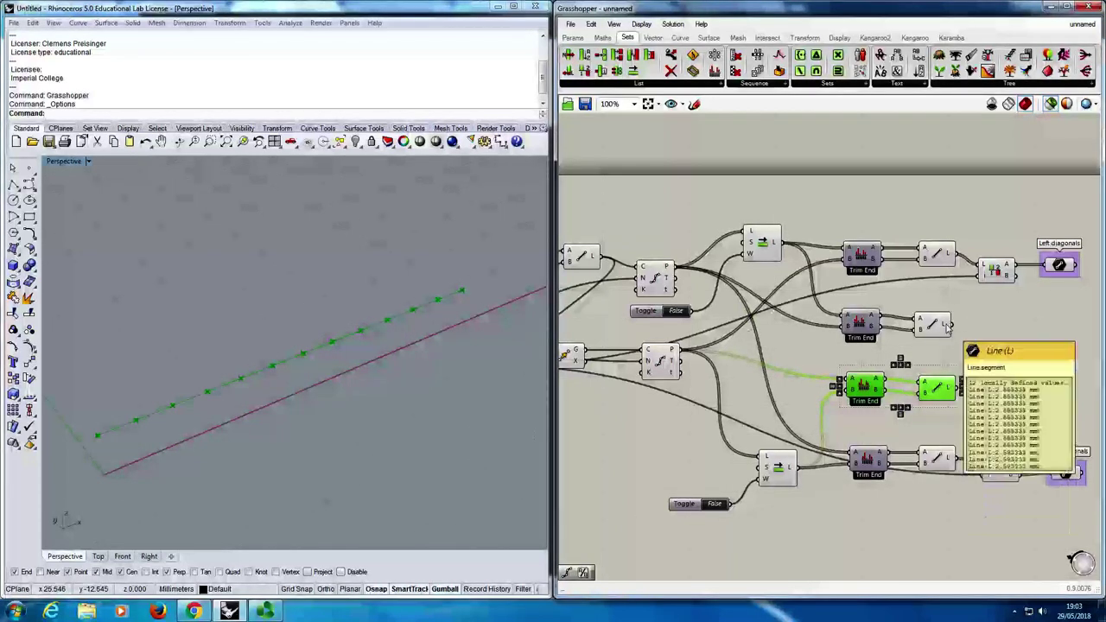
# Inspect both chord Line outputs and the sliders, and preview the chord segments together with the left and right diagonals.
pyautogui.moveTo(946, 326)
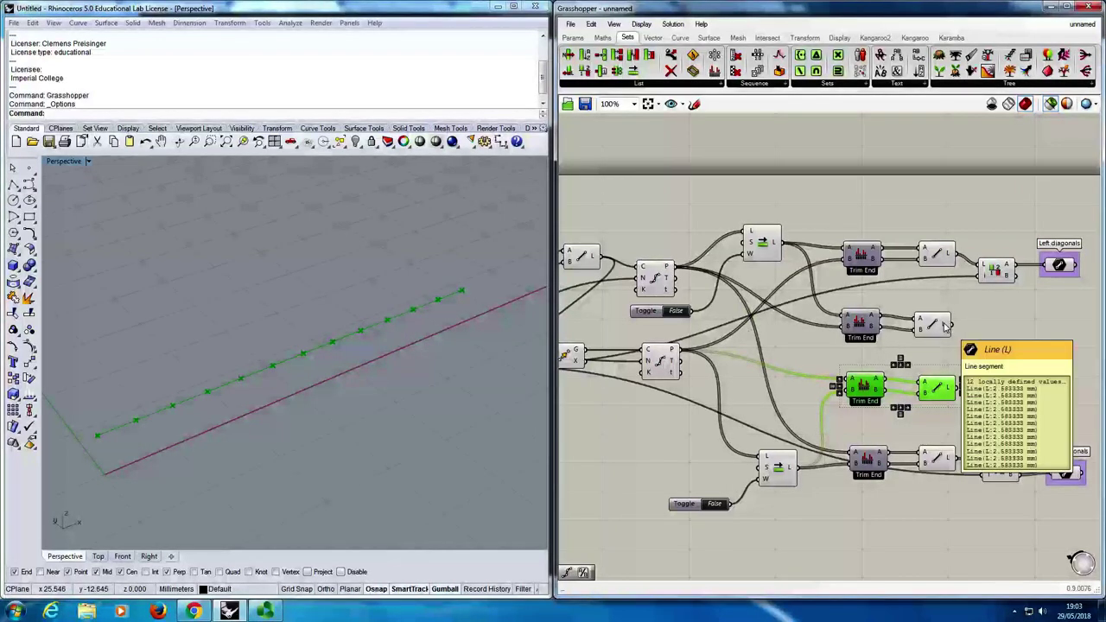
pyautogui.scroll(-5, 945, 325)
pyautogui.scroll(5, 753, 389)
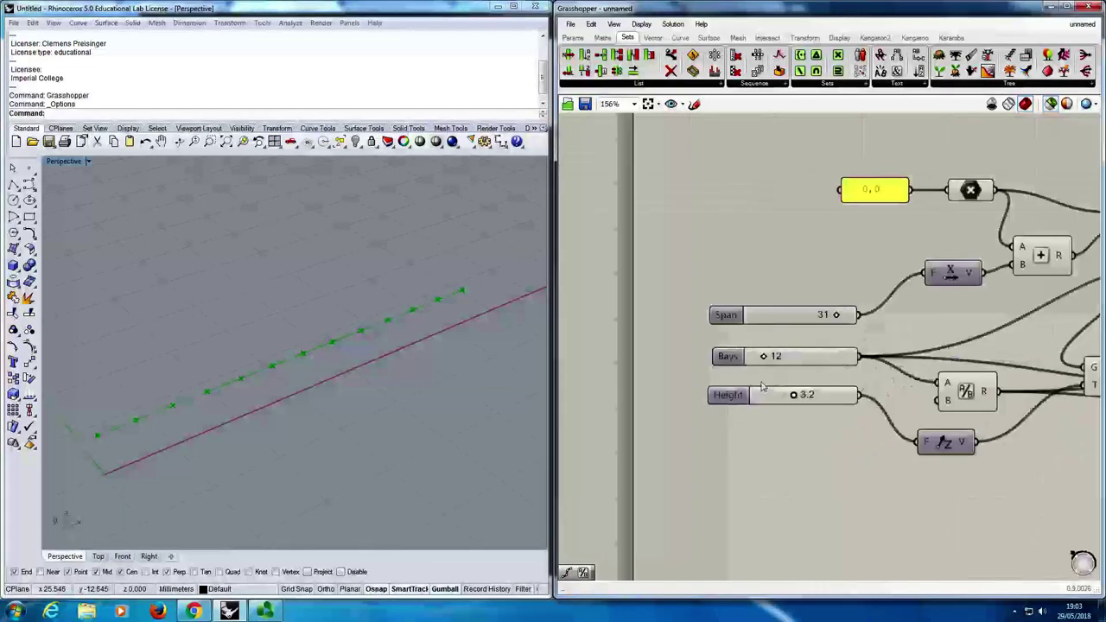
pyautogui.scroll(-3, 885, 431)
pyautogui.scroll(5, 872, 406)
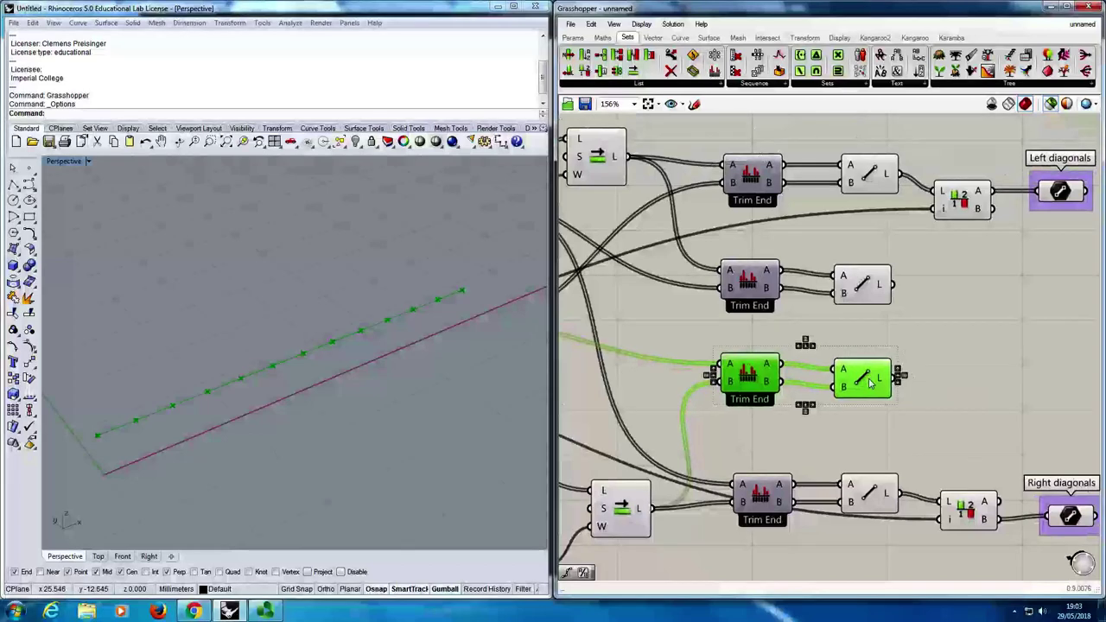
pyautogui.click(903, 416)
pyautogui.moveTo(880, 383)
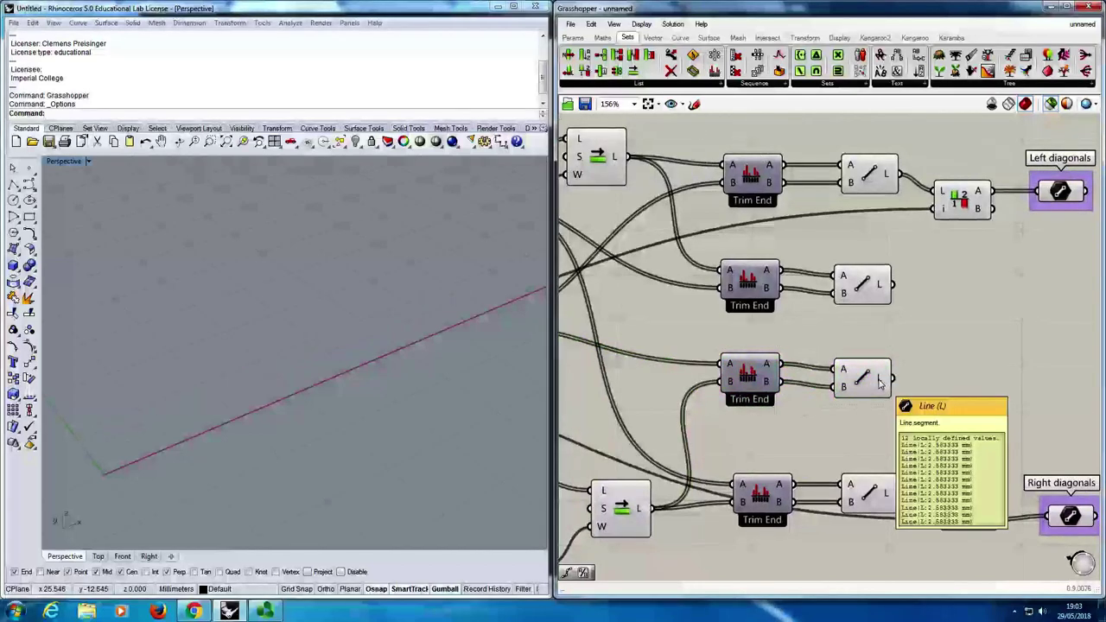
pyautogui.click(867, 288)
pyautogui.keyDown('shift'); pyautogui.click(861, 386); pyautogui.keyUp('shift')
pyautogui.scroll(-3, 992, 356)
pyautogui.moveTo(1031, 452); pyautogui.dragTo(942, 201)
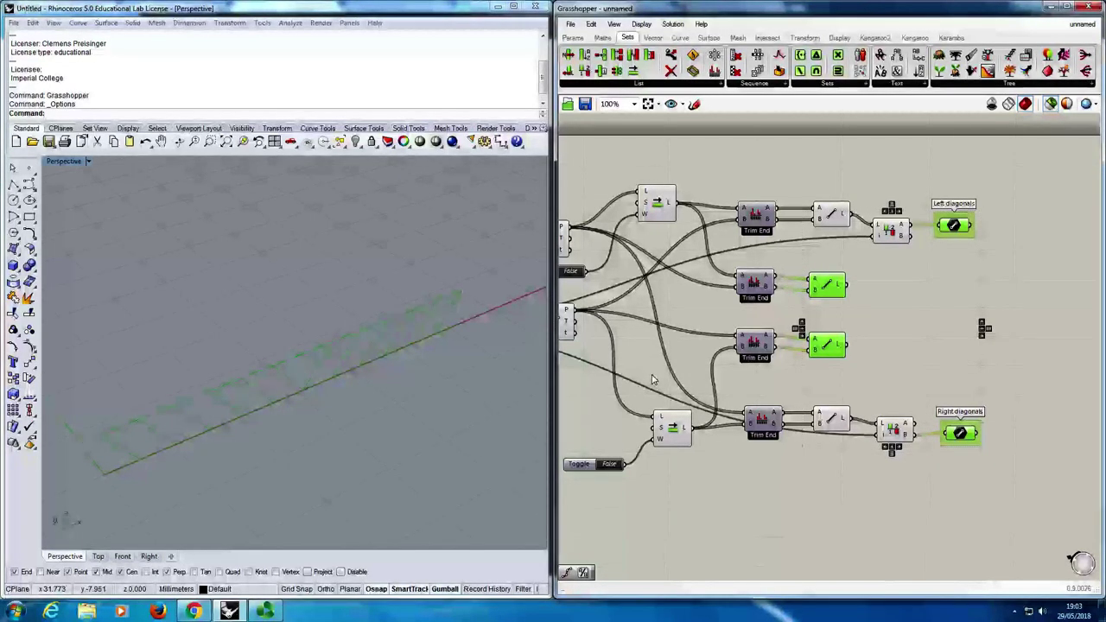
# Add another Line component between the chord branches, beside the two chord Line components.
pyautogui.moveTo(883, 319); pyautogui.dragTo(934, 344, button='right')
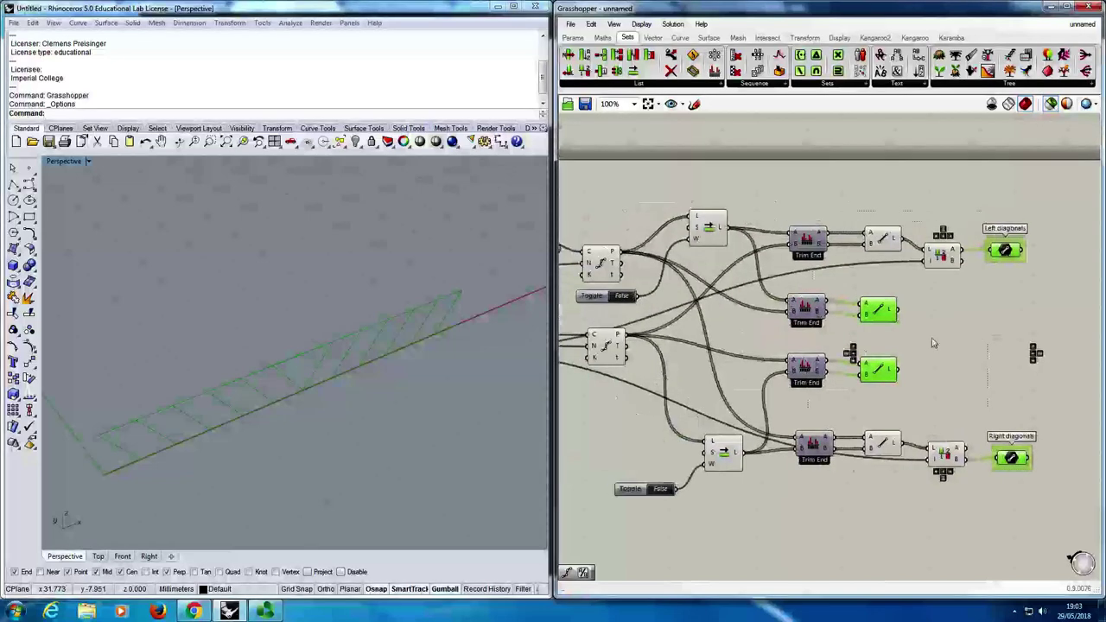
pyautogui.doubleClick(951, 335)
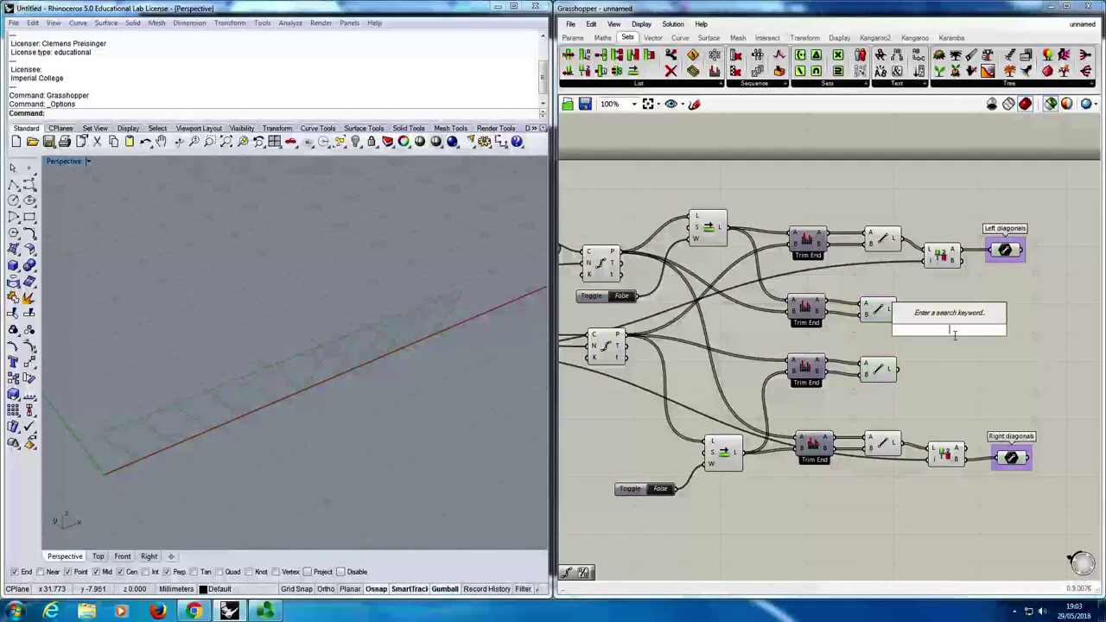
pyautogui.write('line')
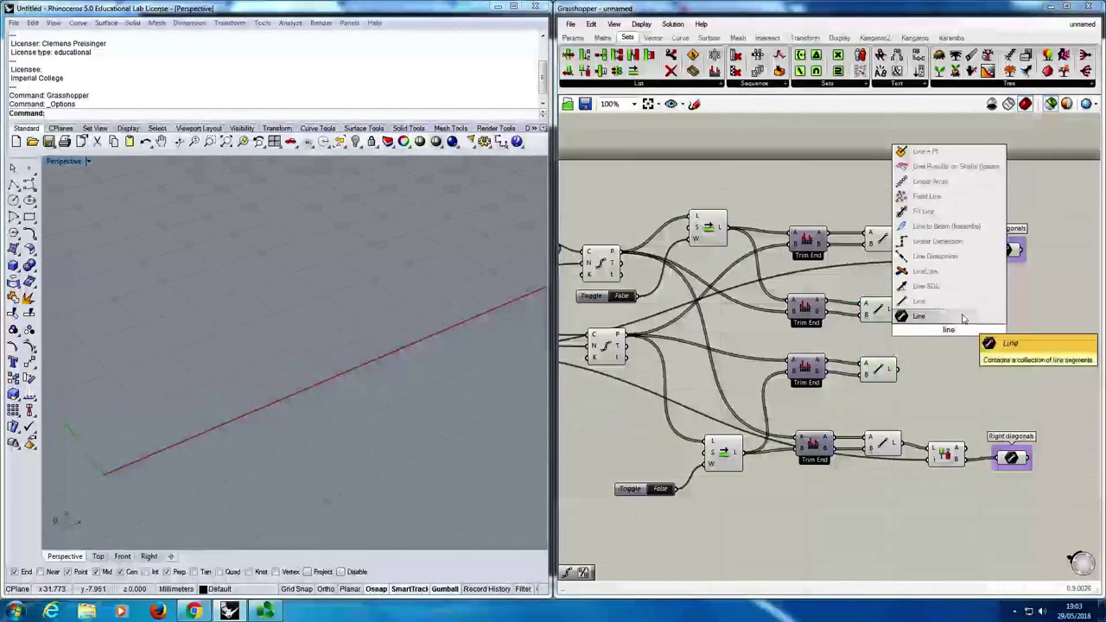
pyautogui.click(950, 304)
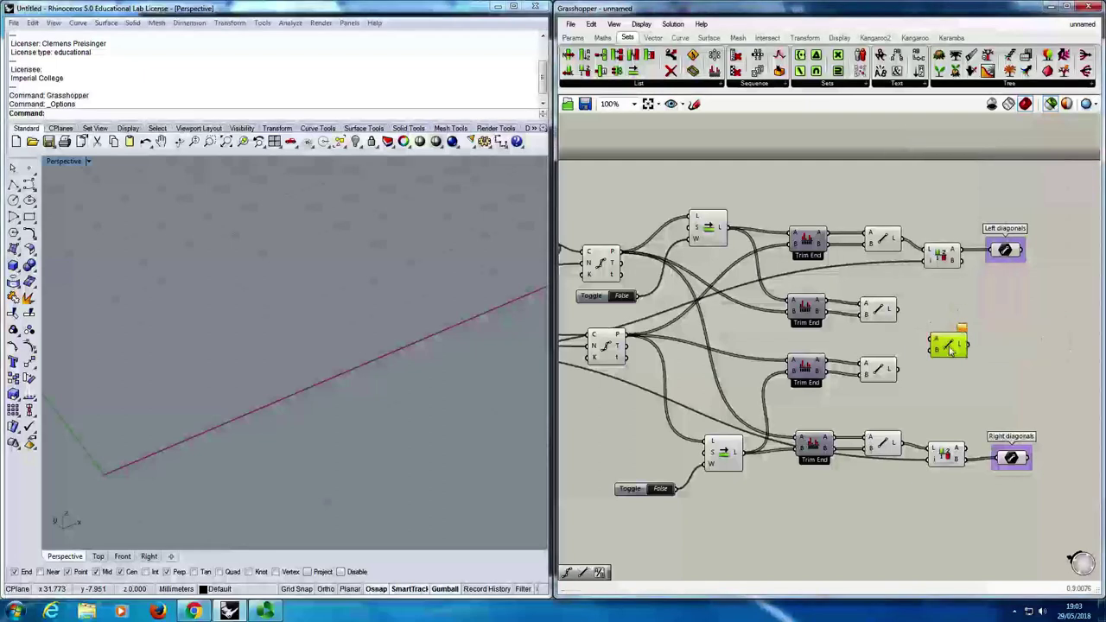
# Connect the bottom chord's division points to the new Line's input A and the top chord's division points to input B.
pyautogui.click(603, 263)
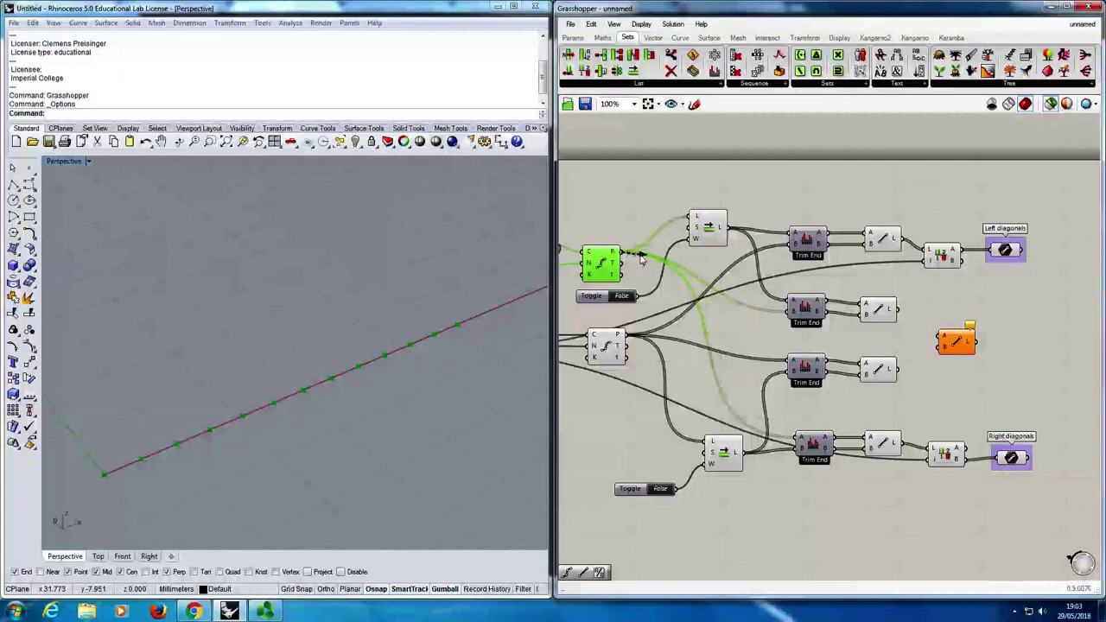
pyautogui.scroll(-2, 679, 292)
pyautogui.scroll(1, 679, 292)
pyautogui.moveTo(673, 265); pyautogui.dragTo(990, 350)
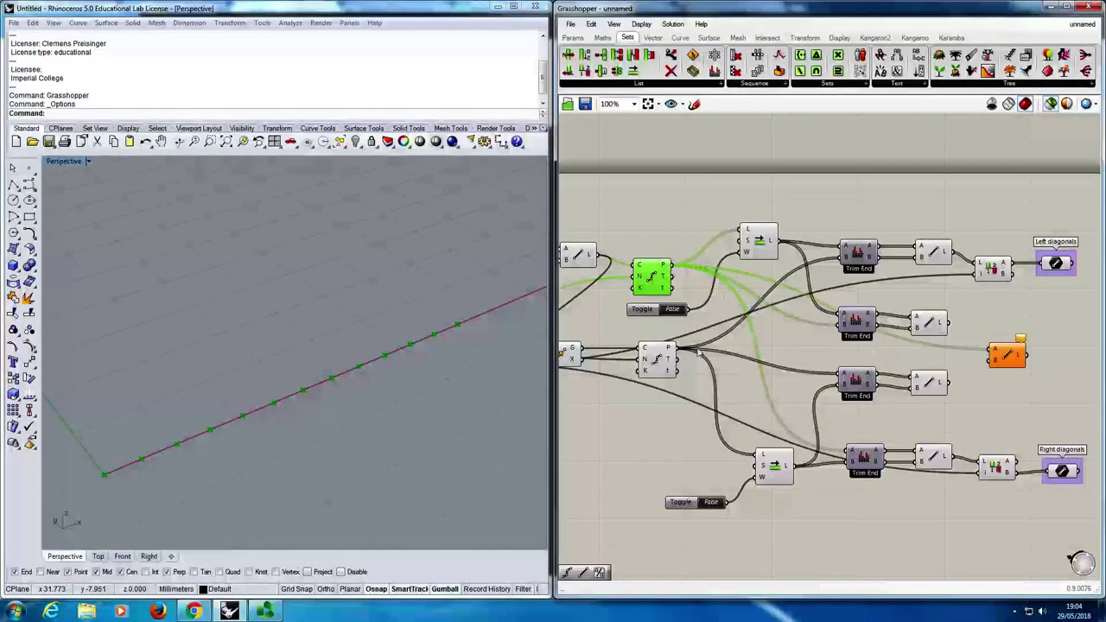
pyautogui.moveTo(685, 356); pyautogui.dragTo(991, 361)
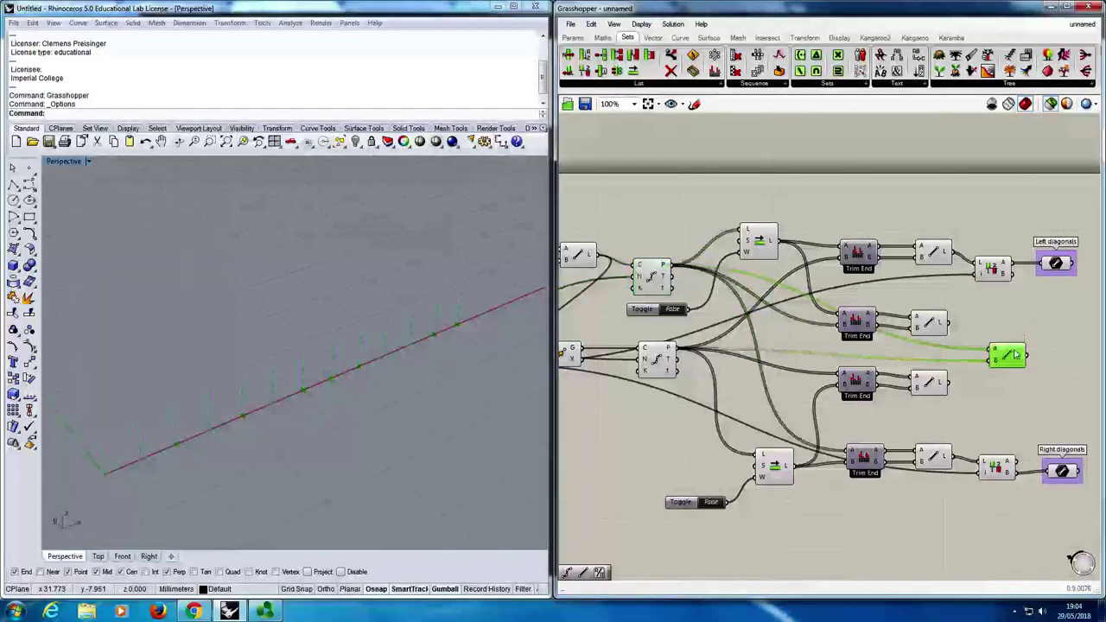
pyautogui.moveTo(1011, 365); pyautogui.dragTo(931, 336, button='right')
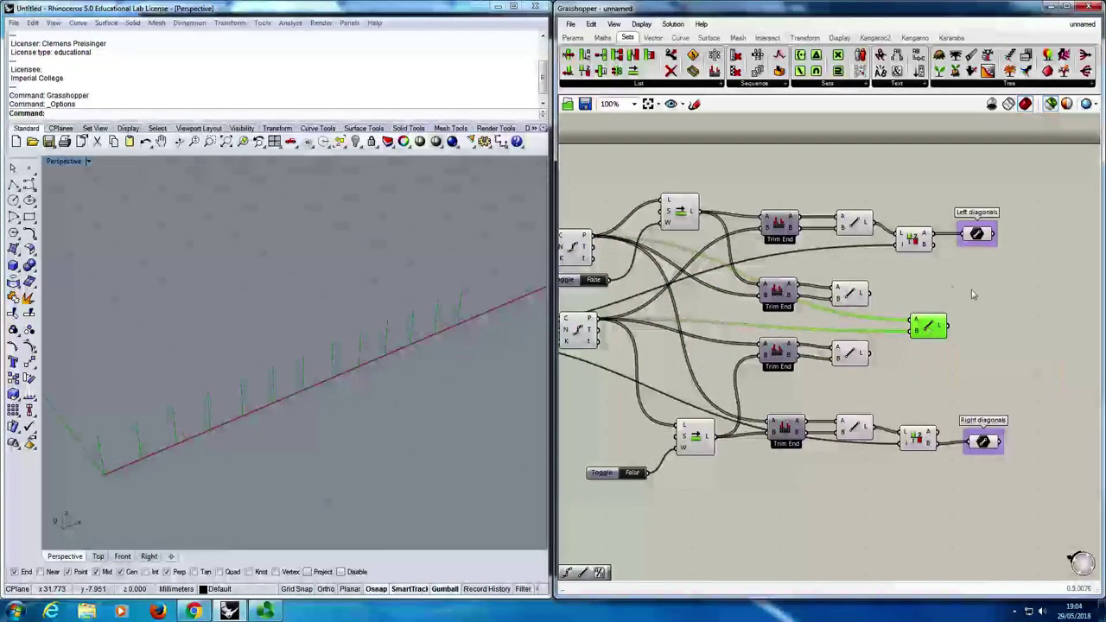
# Line up the verticals' Line component between the two chord branches and respace the chord pairs evenly around it.
pyautogui.moveTo(933, 326); pyautogui.dragTo(856, 324)
pyautogui.moveTo(902, 403); pyautogui.dragTo(758, 339)
pyautogui.moveTo(778, 352); pyautogui.dragTo(780, 374)
pyautogui.moveTo(856, 330); pyautogui.dragTo(859, 341)
pyautogui.moveTo(894, 269); pyautogui.dragTo(792, 291)
pyautogui.moveTo(859, 339); pyautogui.dragTo(856, 332)
pyautogui.moveTo(890, 396); pyautogui.dragTo(756, 354)
pyautogui.click(950, 319)
# Add a Line parameter and place it beside the top chord's Line component, above the Right diagonals group.
pyautogui.scroll(-3, 951, 321)
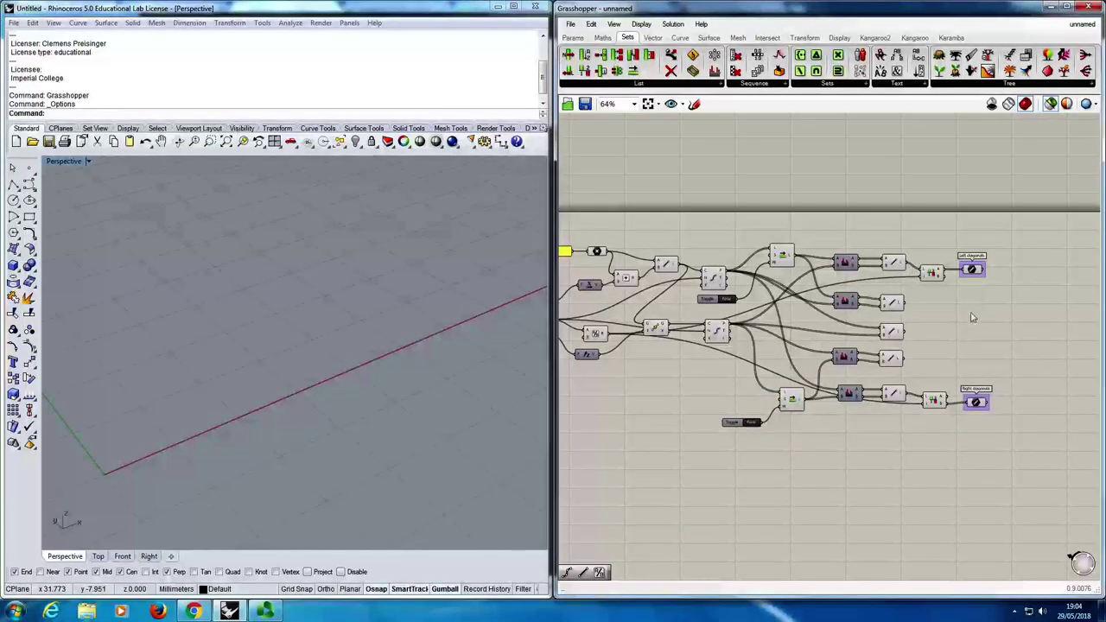
pyautogui.doubleClick(965, 322)
pyautogui.write('list')
pyautogui.press('Return')
pyautogui.click(964, 319)
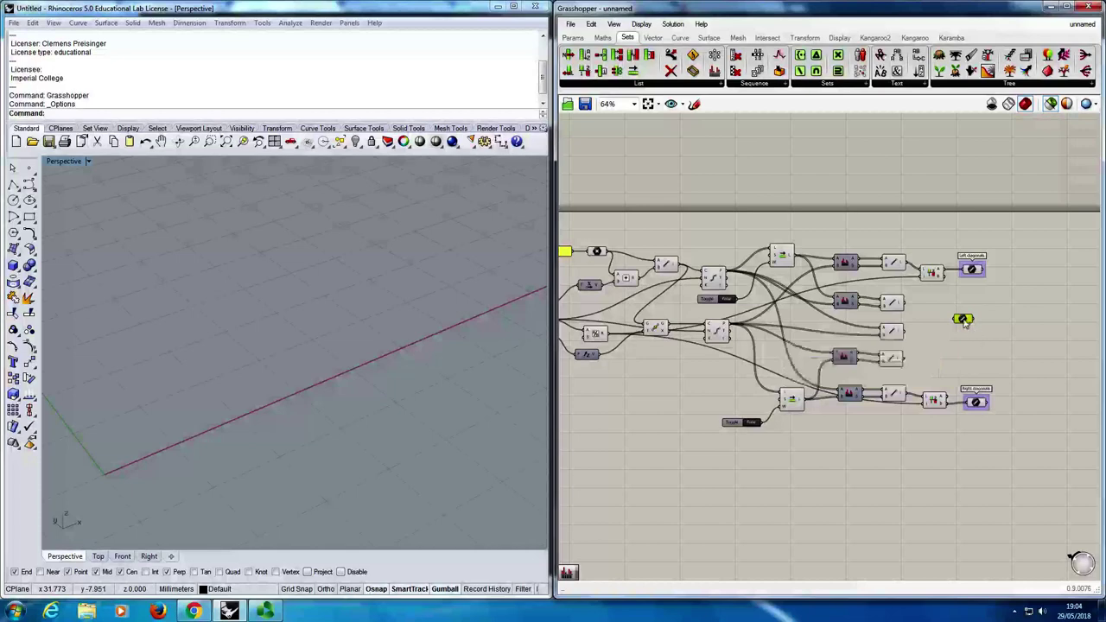
pyautogui.moveTo(964, 320); pyautogui.dragTo(974, 368)
# Paste two copies of the Line parameter and place them beside the verticals and bottom chord branches.
pyautogui.hotkey('ctrl', 'c')
pyautogui.hotkey('ctrl', 'v')
pyautogui.hotkey('ctrl', 'v')
pyautogui.moveTo(967, 321); pyautogui.dragTo(975, 339)
# Connect the top chord, verticals and bottom chord Line outputs to their adjacent Line parameters.
pyautogui.moveTo(905, 359); pyautogui.dragTo(965, 364)
pyautogui.moveTo(904, 332); pyautogui.dragTo(974, 348)
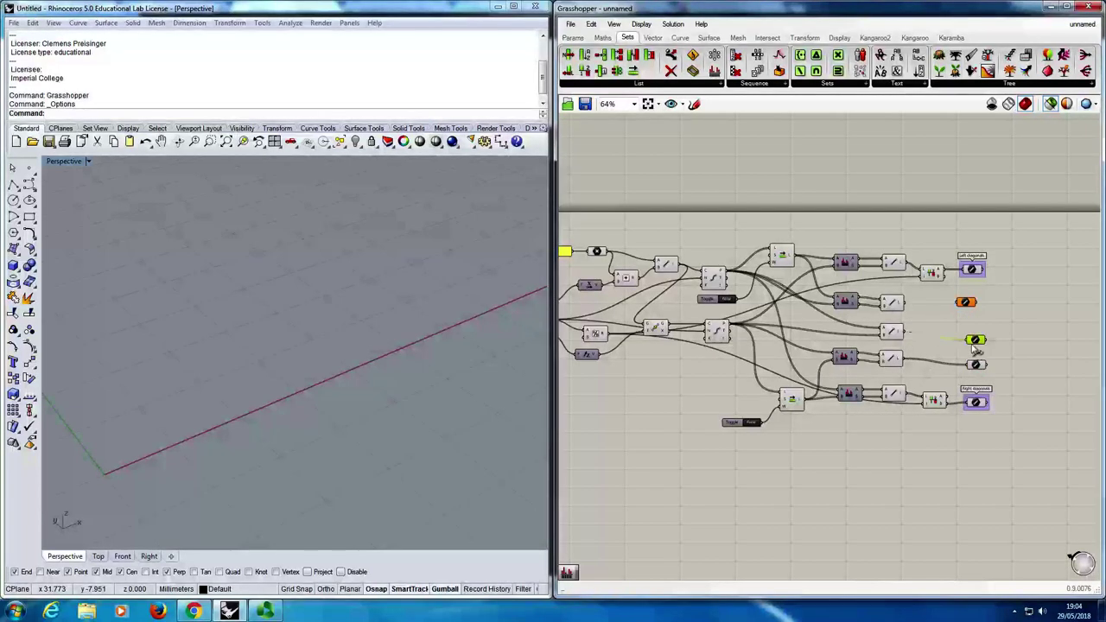
pyautogui.moveTo(905, 302); pyautogui.dragTo(974, 310)
# Align all five output Line parameters vertically and distribute them evenly.
pyautogui.moveTo(1013, 422); pyautogui.dragTo(967, 244)
pyautogui.scroll(2, 971, 245)
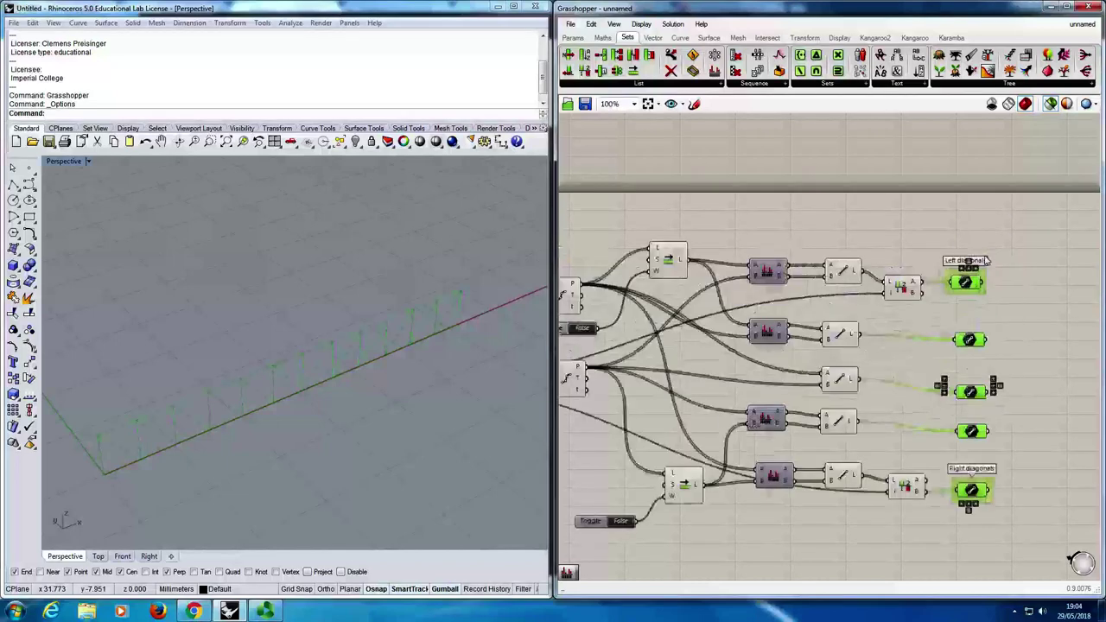
pyautogui.click(993, 345)
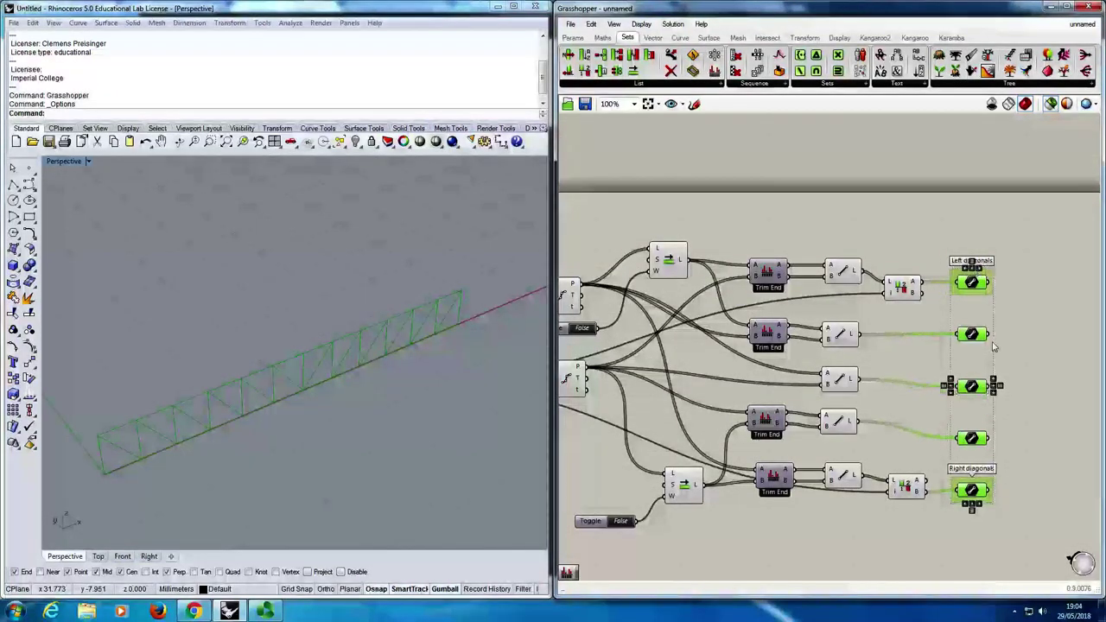
# Group the Line parameter fed by the bottom chord segments and name the group Bottom chord.
pyautogui.click(983, 332)
pyautogui.click(976, 335)
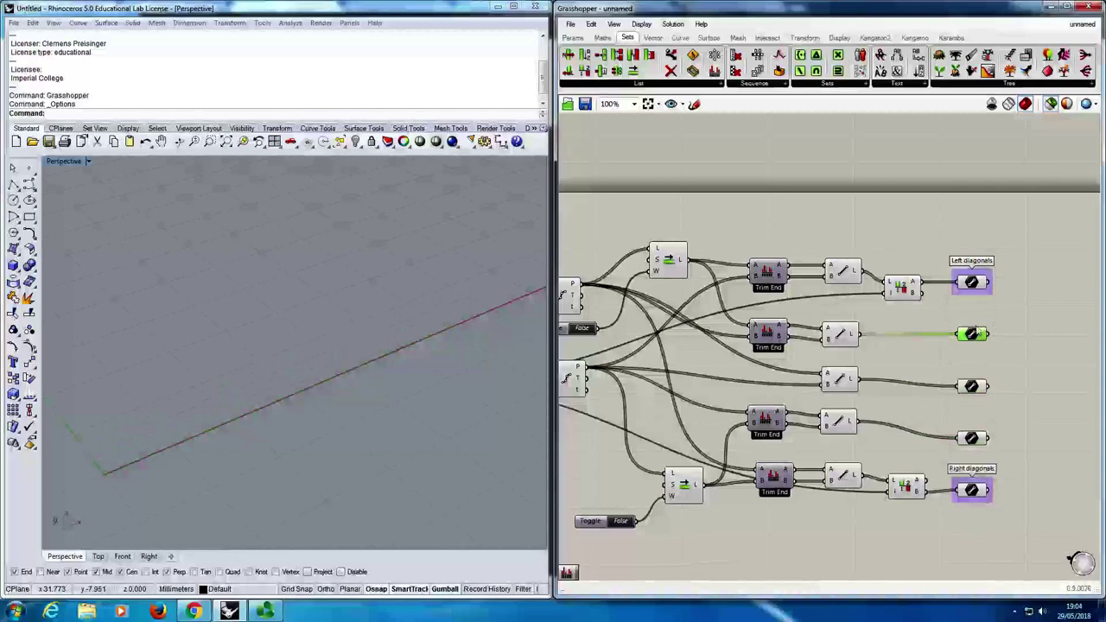
pyautogui.press('space')
pyautogui.click(973, 306)
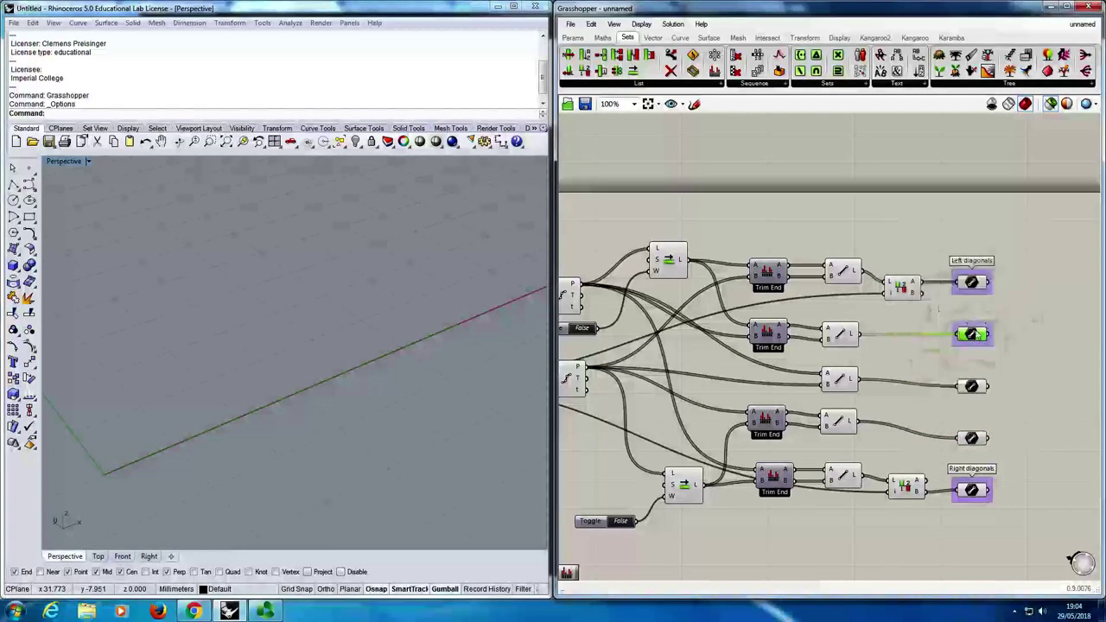
pyautogui.rightClick(978, 328)
pyautogui.write('Bottom chord')
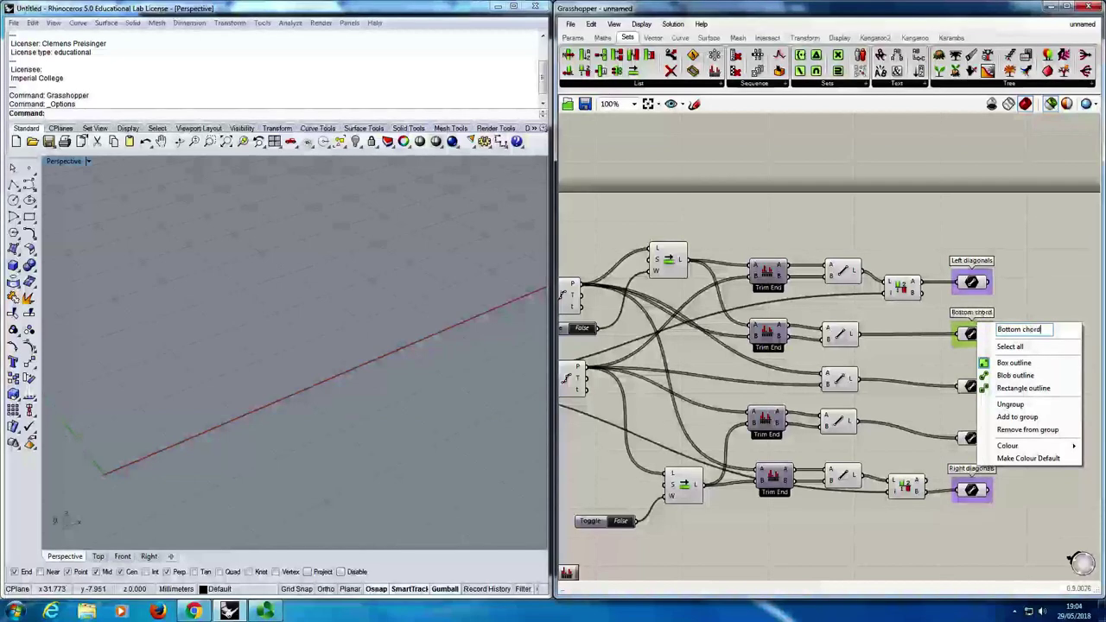
pyautogui.press('Return')
# Group the middle Line parameter and name the group Verticals.
pyautogui.click(974, 387)
pyautogui.press('space')
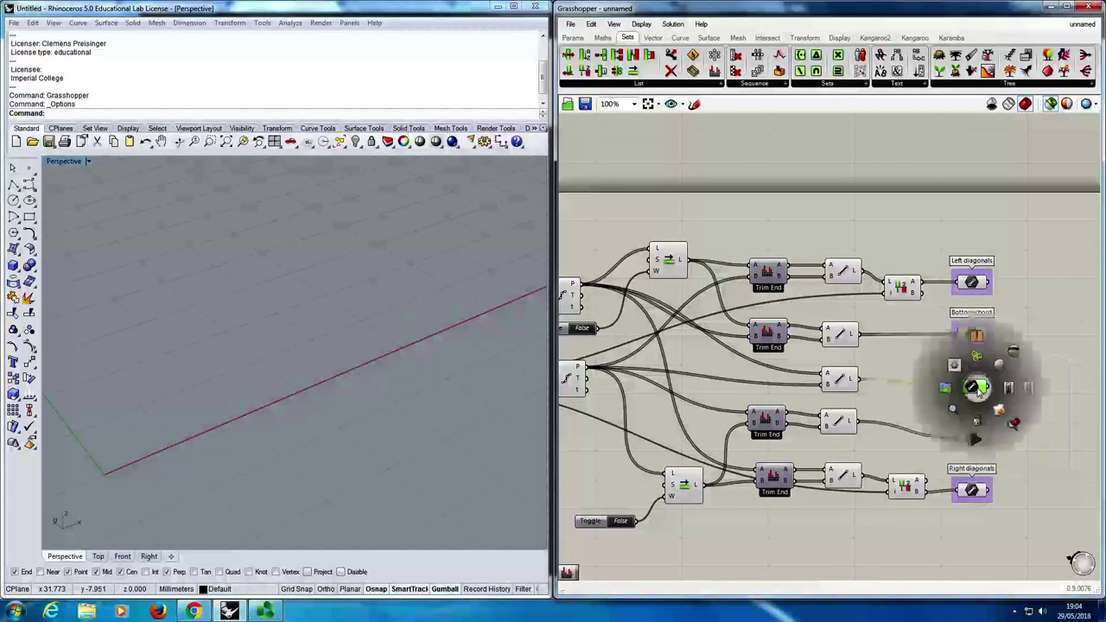
pyautogui.click(977, 359)
pyautogui.rightClick(986, 382)
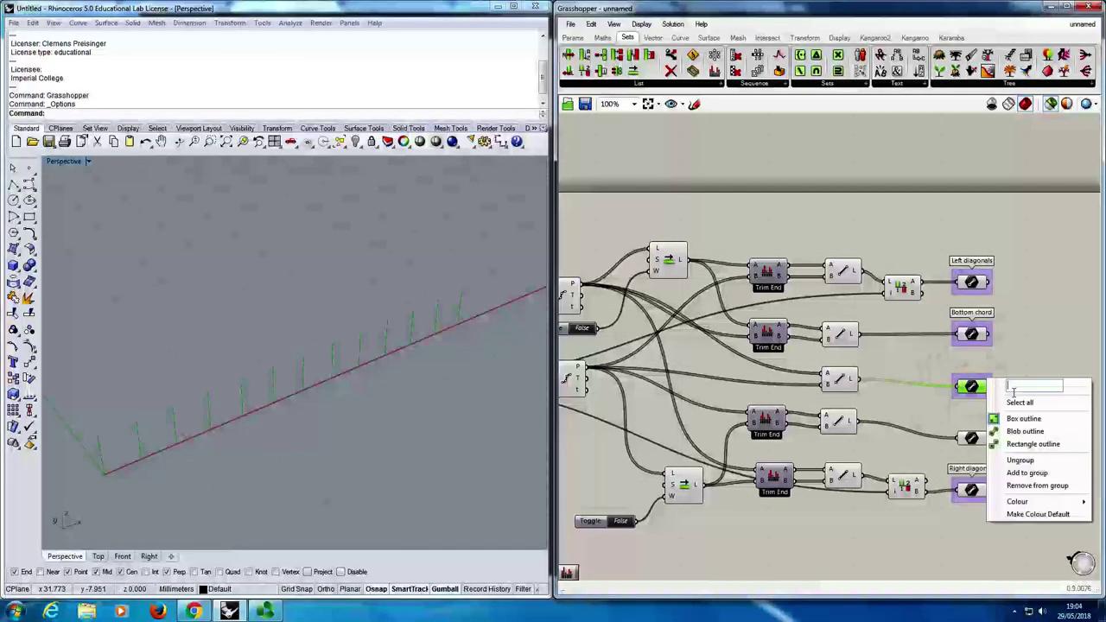
pyautogui.write('Verticals')
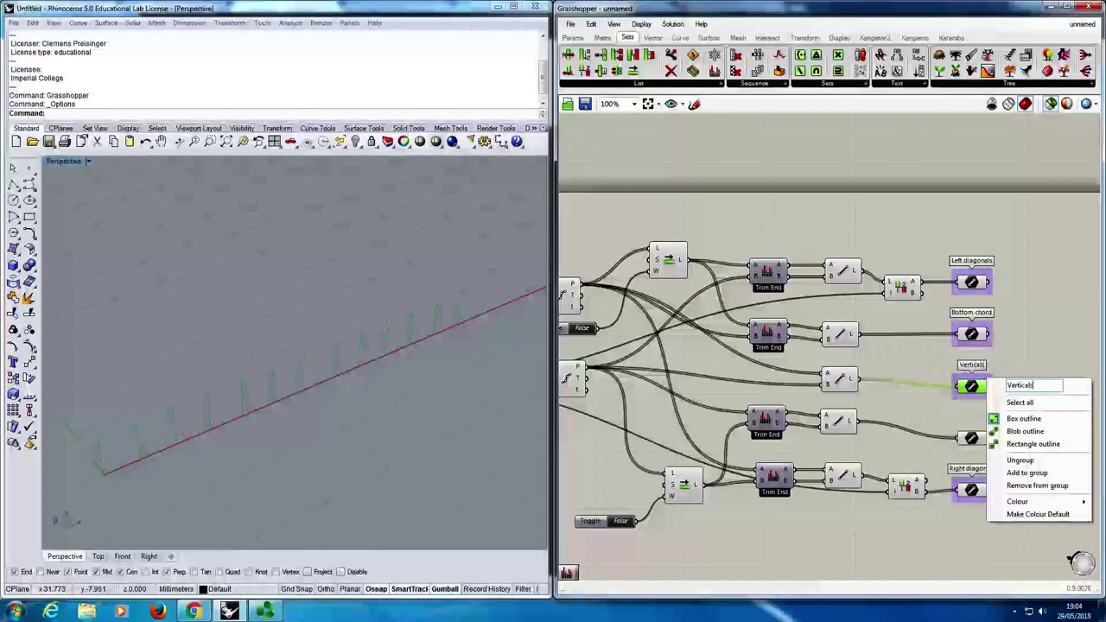
pyautogui.press('Return')
# Group the Line parameter above the Right diagonals and name the group Top chord.
pyautogui.click(971, 438)
pyautogui.press('space')
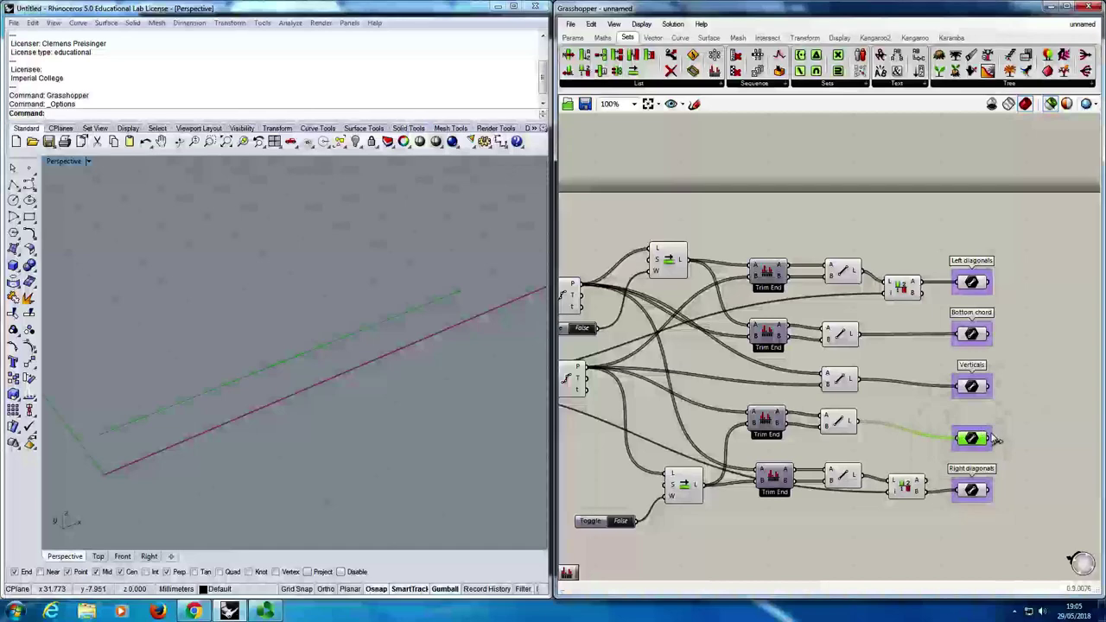
pyautogui.hotkey('ctrl', 'g')
pyautogui.rightClick(990, 432)
pyautogui.write('Top chord')
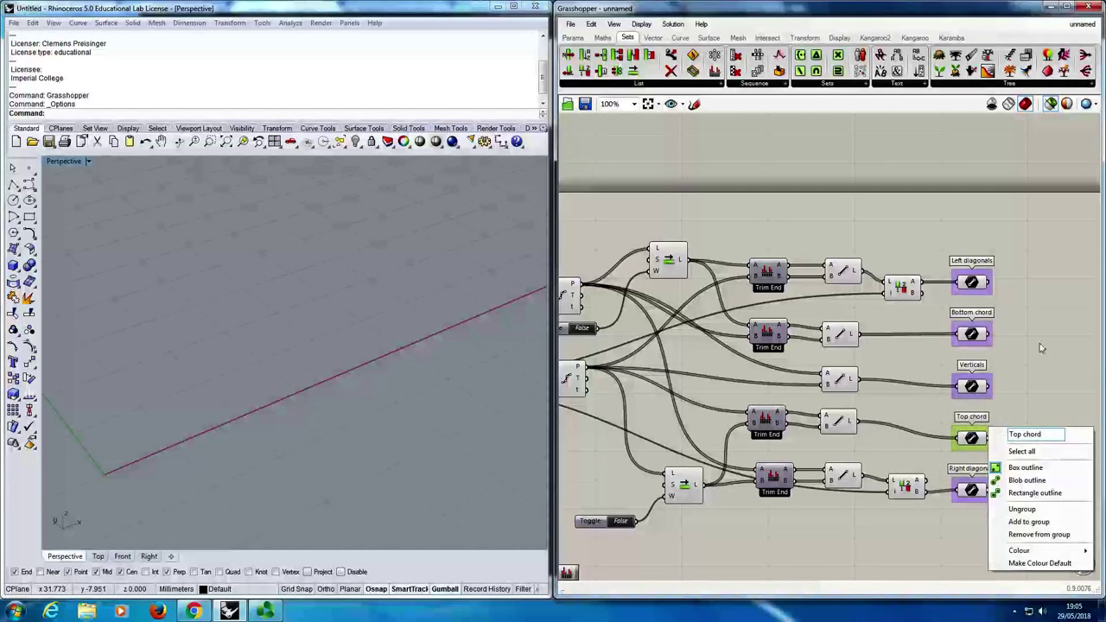
# Confirm the Top chord group name and select the five output Line parameters to preview the truss members.
pyautogui.press('Return')
pyautogui.moveTo(1030, 531); pyautogui.dragTo(946, 221)
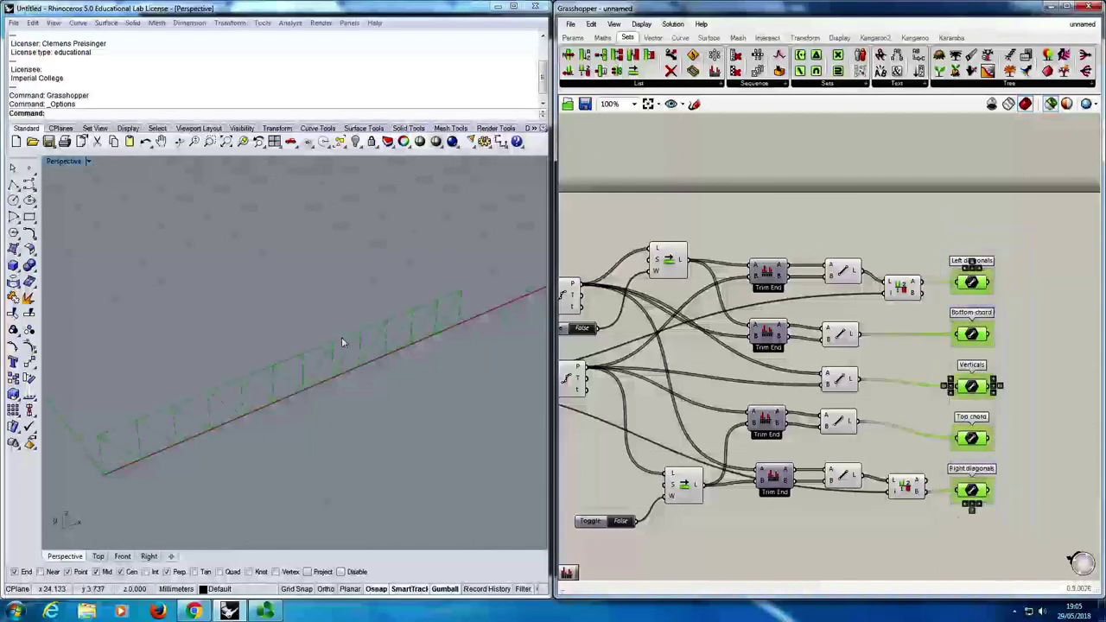
pyautogui.moveTo(316, 387)
pyautogui.mouseDown(button='right')
pyautogui.moveTo(287, 366)
pyautogui.moveTo(296, 390)
pyautogui.mouseUp(button='right')
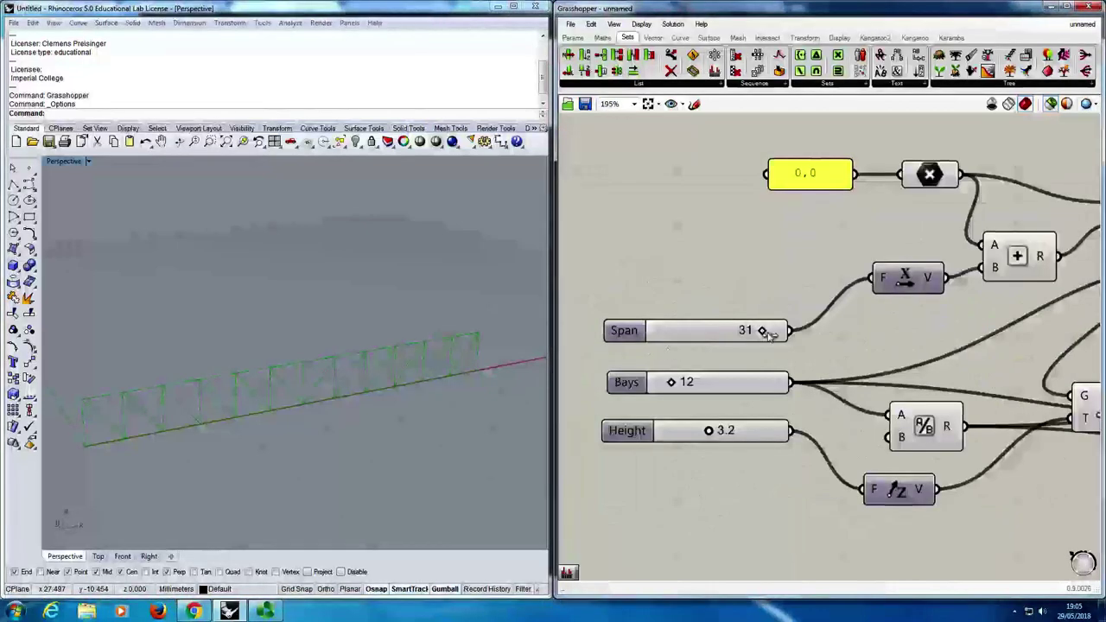
# Reduce the truss span and fine-tune its bay count and height with the three input sliders.
pyautogui.moveTo(764, 337)
pyautogui.mouseDown()
pyautogui.moveTo(717, 334)
pyautogui.moveTo(749, 346)
pyautogui.mouseUp()
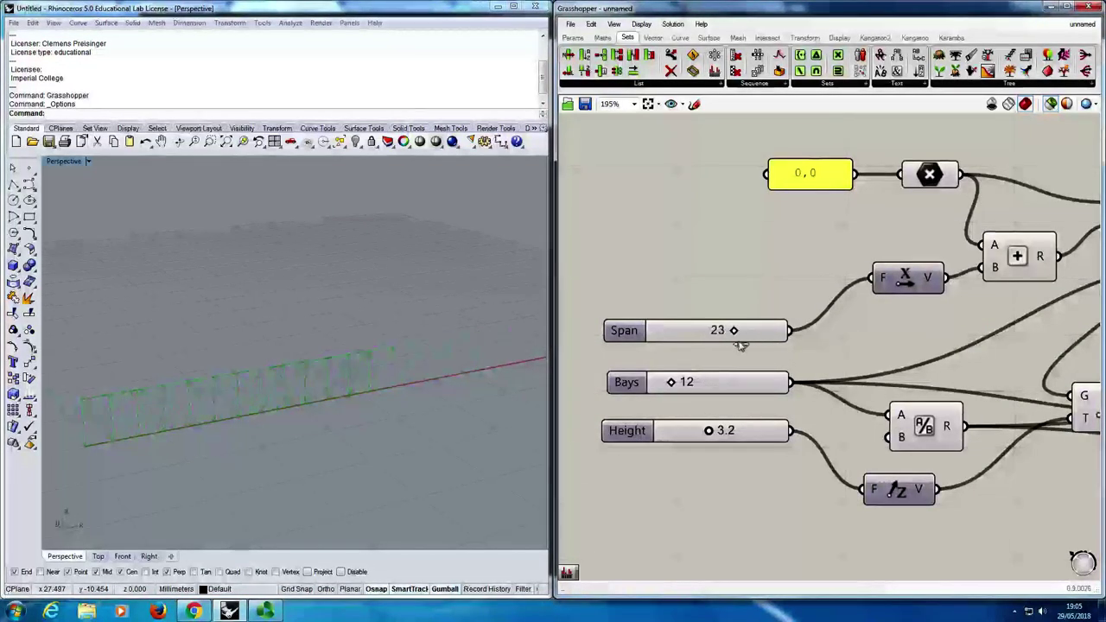
pyautogui.moveTo(671, 381)
pyautogui.mouseDown()
pyautogui.moveTo(687, 382)
pyautogui.moveTo(661, 383)
pyautogui.moveTo(691, 382)
pyautogui.moveTo(672, 382)
pyautogui.mouseUp()
pyautogui.moveTo(709, 430)
pyautogui.mouseDown()
pyautogui.moveTo(699, 430)
pyautogui.moveTo(736, 431)
pyautogui.moveTo(677, 430)
pyautogui.moveTo(705, 431)
pyautogui.mouseUp()
# Set the three input sliders apart, group all remaining components and name the group Truss geometry.
pyautogui.scroll(-8, 705, 429)
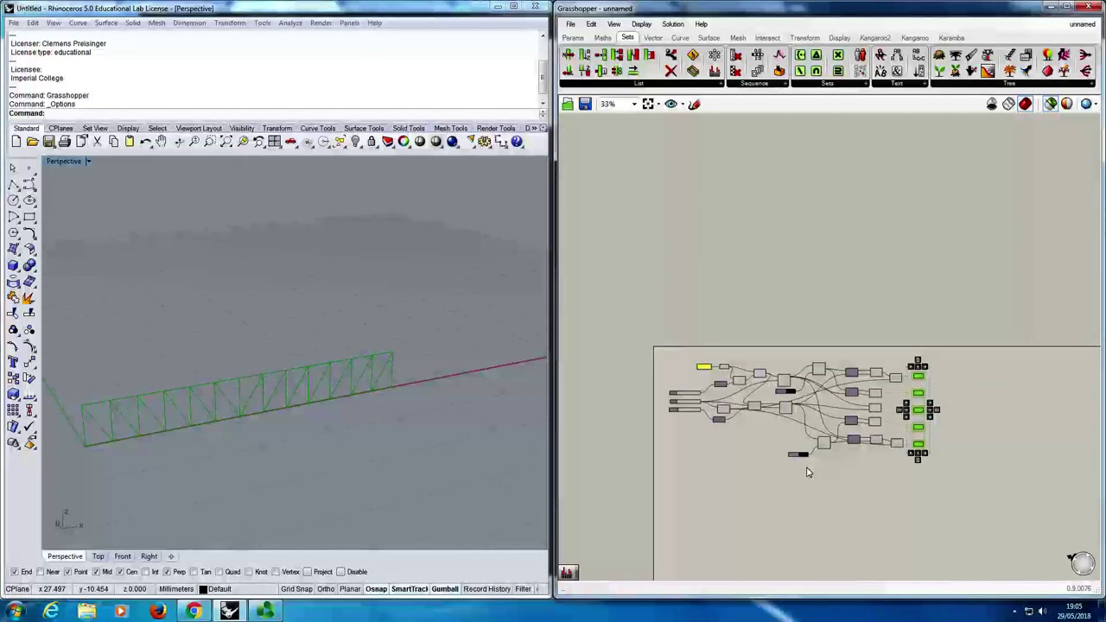
pyautogui.moveTo(663, 373); pyautogui.dragTo(719, 429)
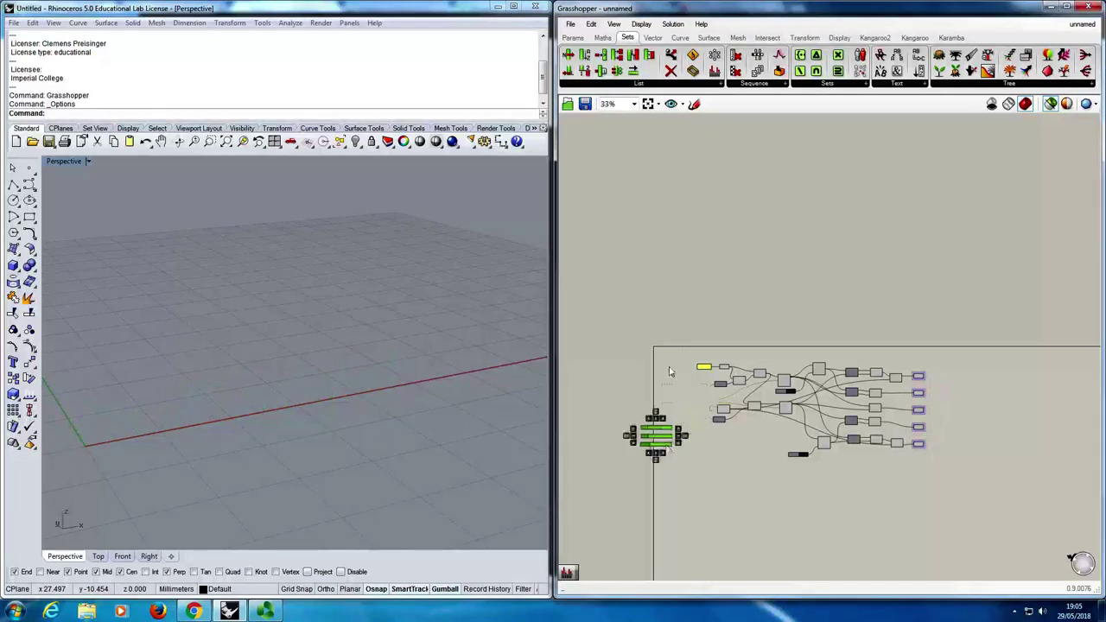
pyautogui.moveTo(689, 354); pyautogui.dragTo(950, 482)
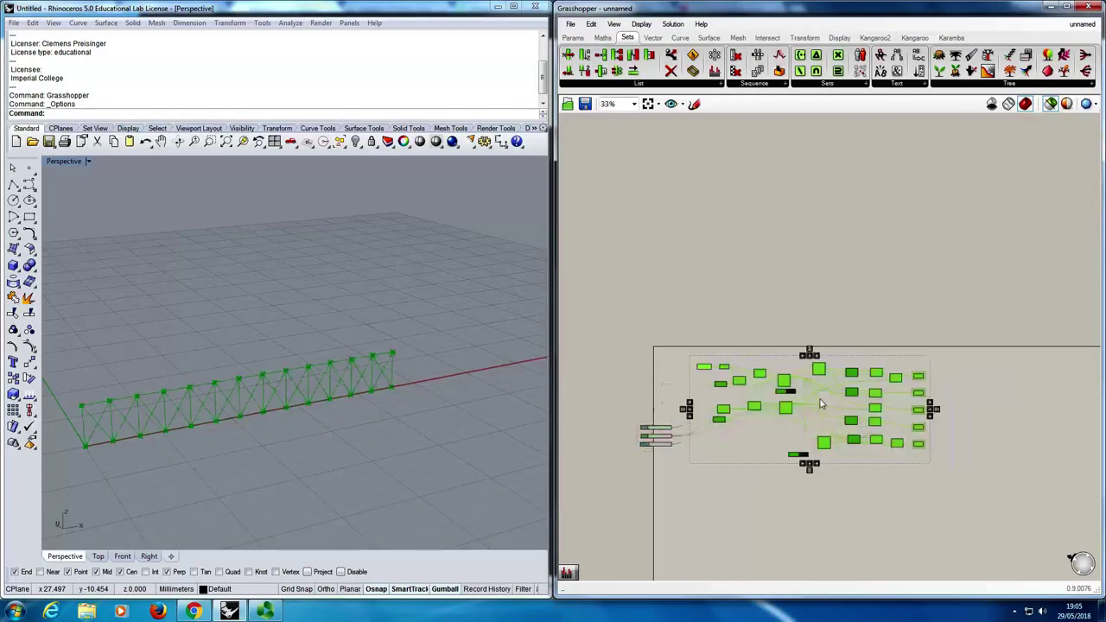
pyautogui.middleClick(821, 393)
pyautogui.click(819, 368)
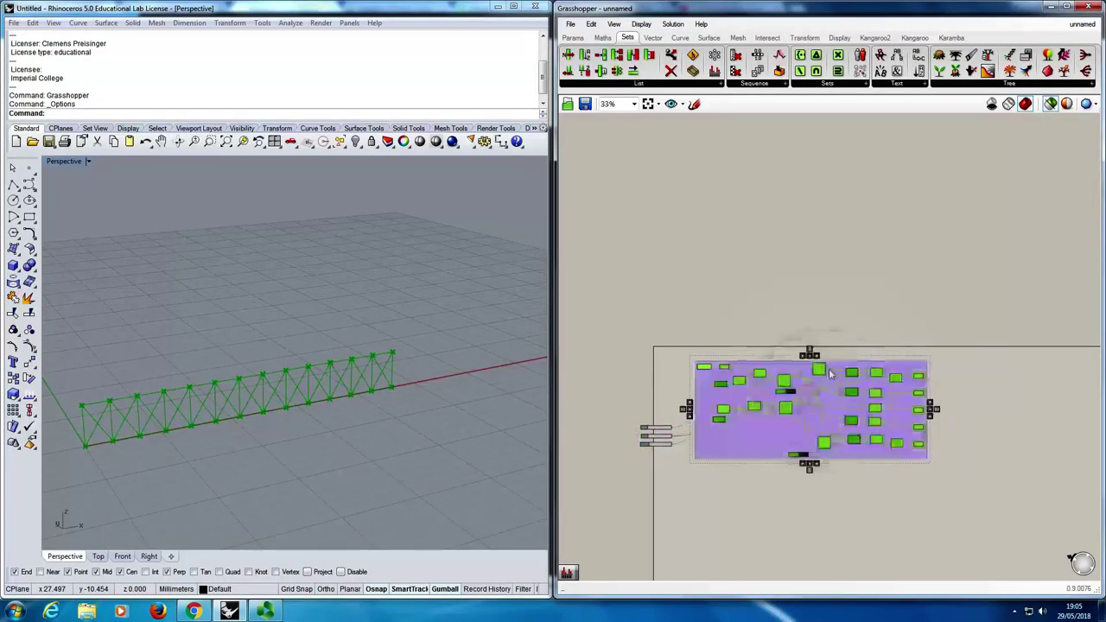
pyautogui.click(775, 432)
pyautogui.rightClick(773, 434)
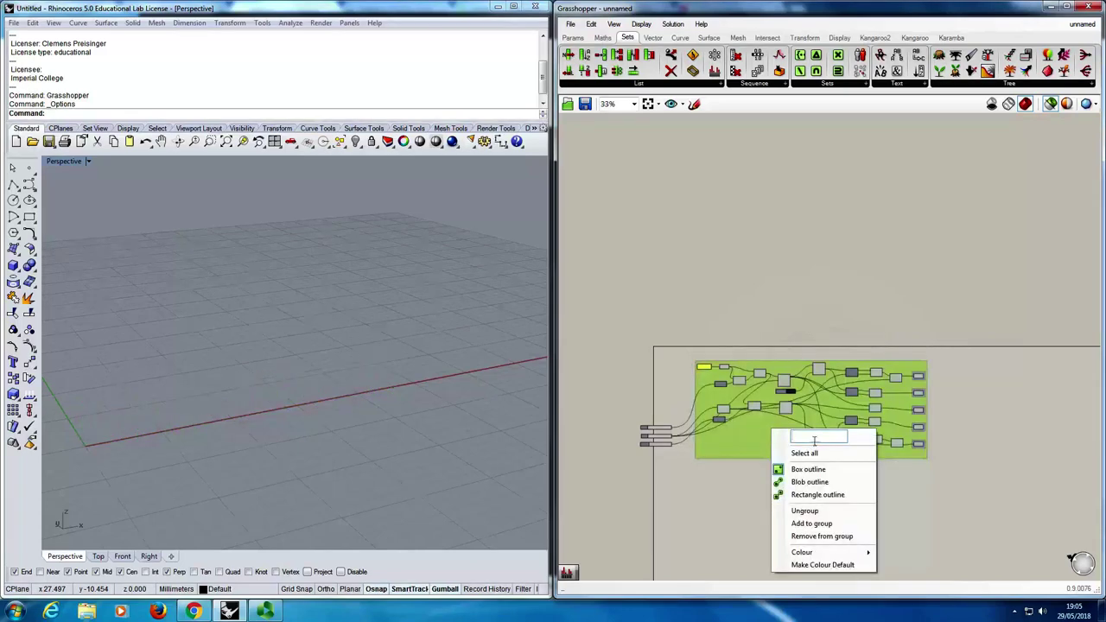
pyautogui.write('Geometry')
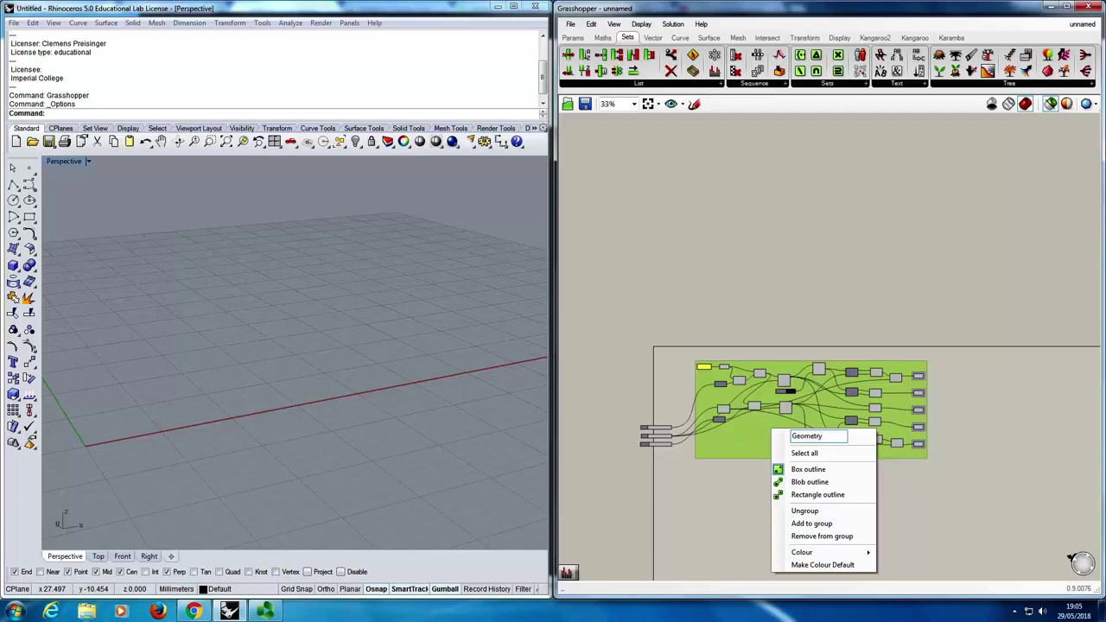
pyautogui.press('Home')
pyautogui.write('Truss')
pyautogui.click(990, 402)
# Move the Span, Bays and Height sliders closer to the Truss geometry group and line them up beside its inputs.
pyautogui.scroll(4, 748, 425)
pyautogui.scroll(-3, 748, 425)
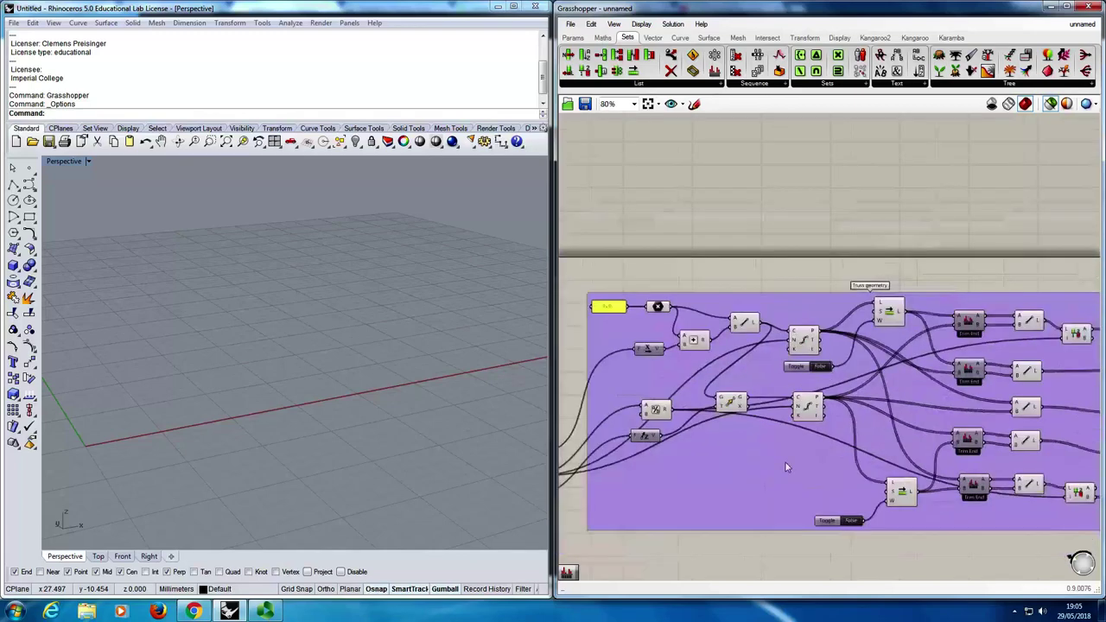
pyautogui.moveTo(760, 475); pyautogui.dragTo(802, 486)
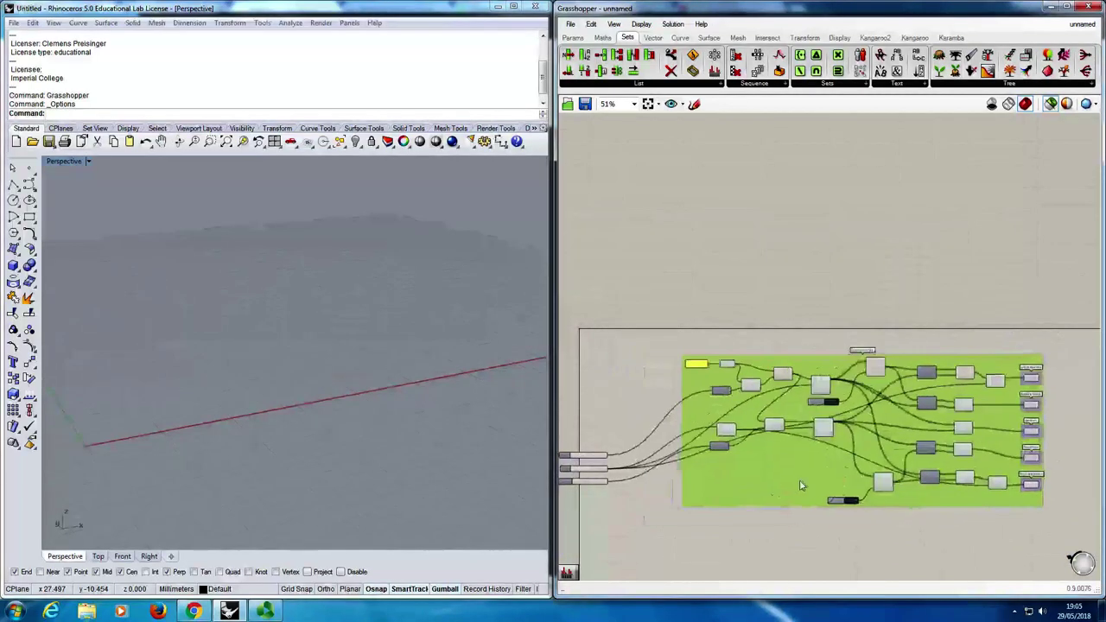
pyautogui.moveTo(561, 431); pyautogui.dragTo(597, 427, button='right')
pyautogui.moveTo(596, 427); pyautogui.dragTo(679, 509)
pyautogui.moveTo(637, 475); pyautogui.dragTo(663, 432)
pyautogui.moveTo(780, 461); pyautogui.dragTo(778, 451)
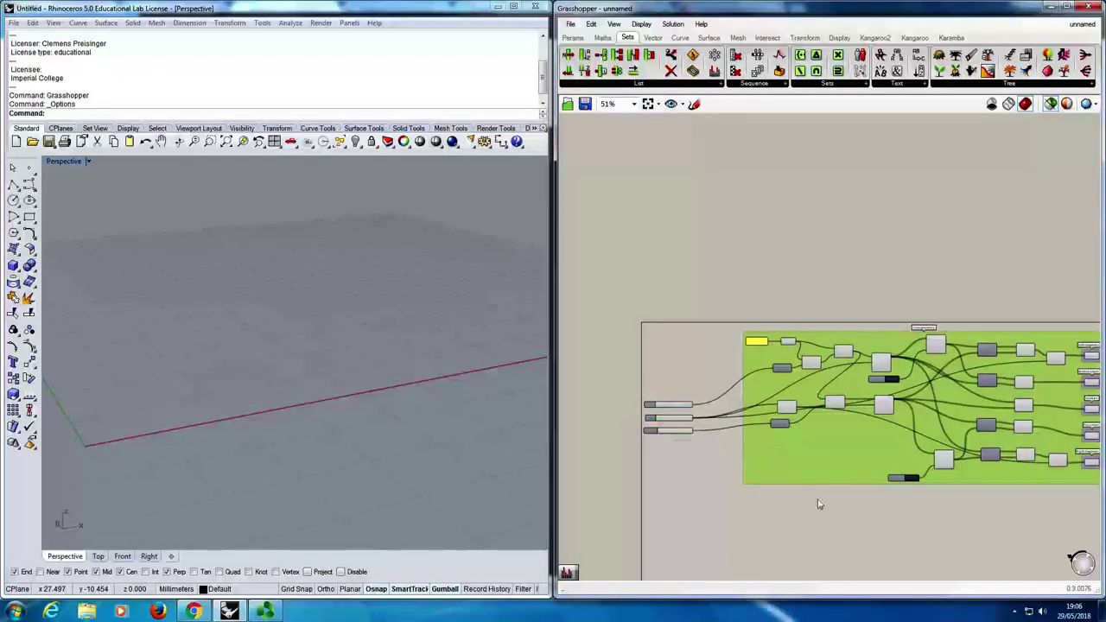
# Select the five output Line parameters inside the Truss geometry group to preview the truss members.
pyautogui.scroll(2, 829, 432)
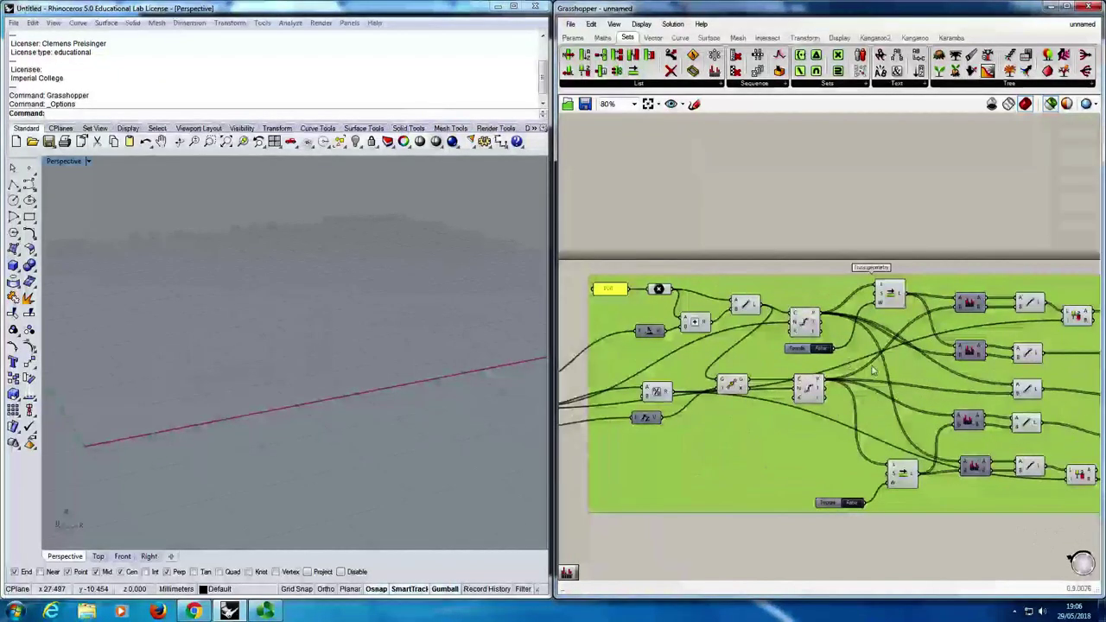
pyautogui.scroll(-2, 866, 368)
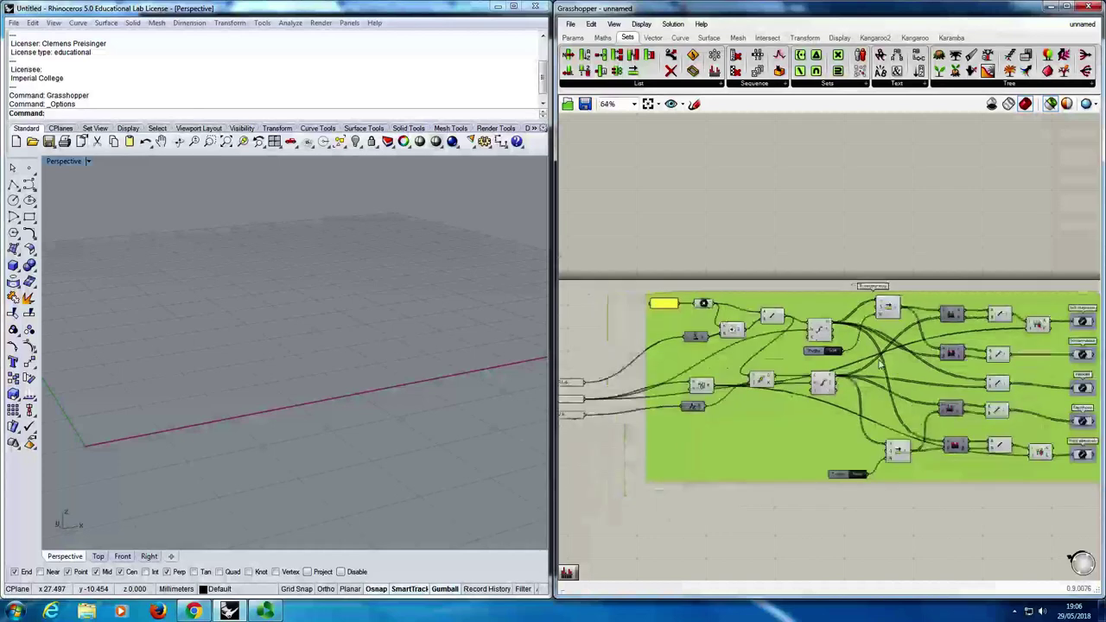
pyautogui.scroll(3, 825, 355)
pyautogui.scroll(-2, 825, 356)
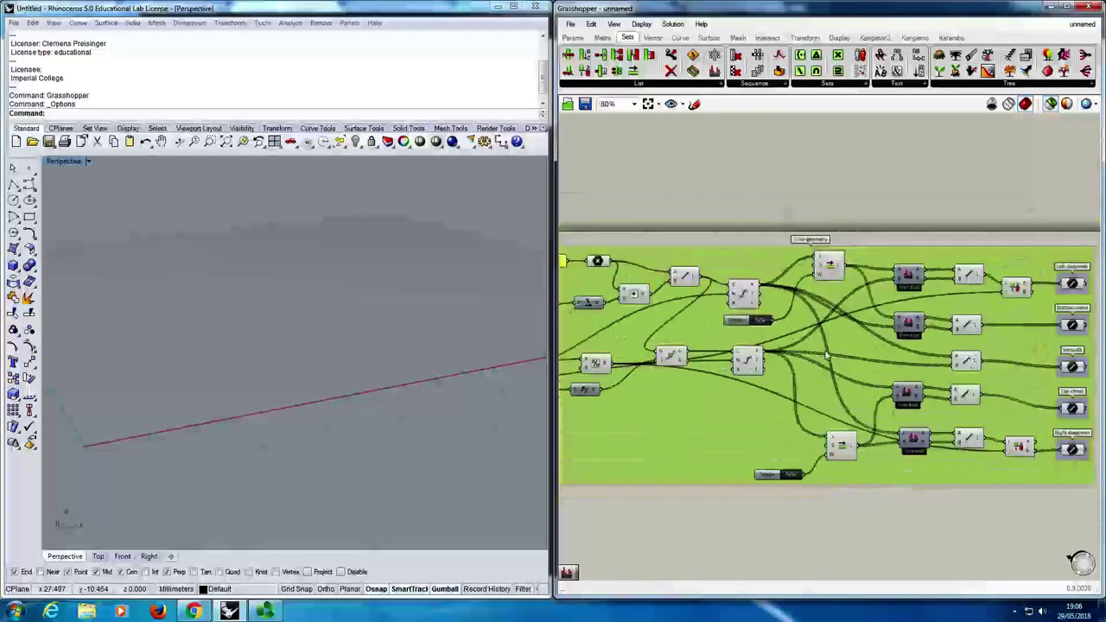
pyautogui.moveTo(982, 250); pyautogui.dragTo(805, 229, button='right')
pyautogui.moveTo(797, 205); pyautogui.dragTo(899, 456)
pyautogui.scroll(2, 833, 335)
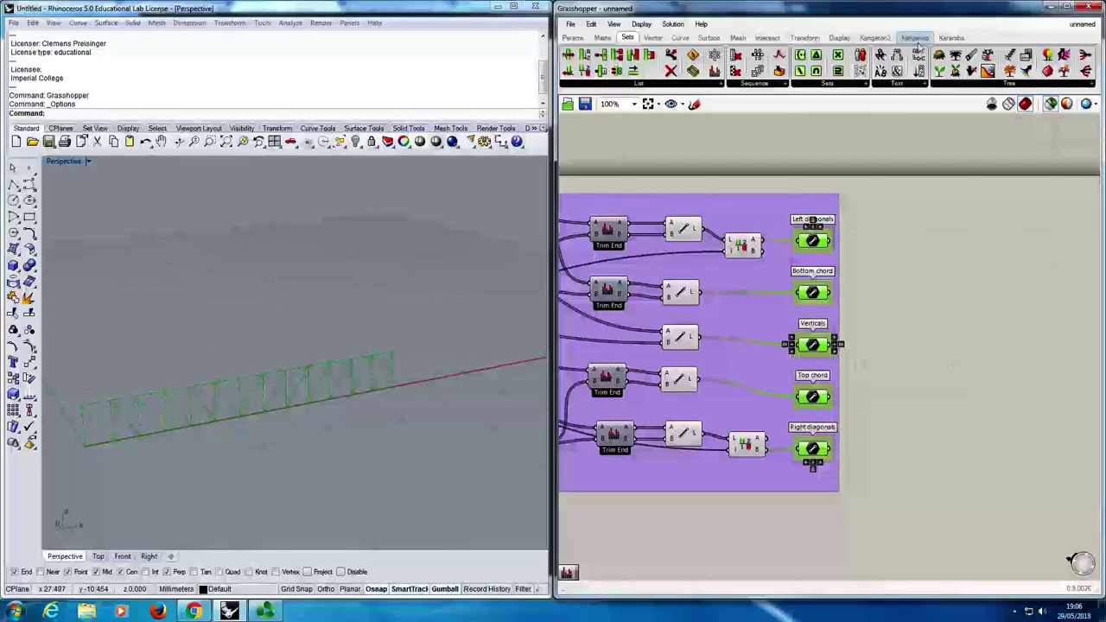
# Examine the Karamba components for algorithms, cross sections, export, loads and model in an enlarged Grasshopper window.
pyautogui.click(950, 37)
pyautogui.moveTo(935, 24); pyautogui.dragTo(704, 20)
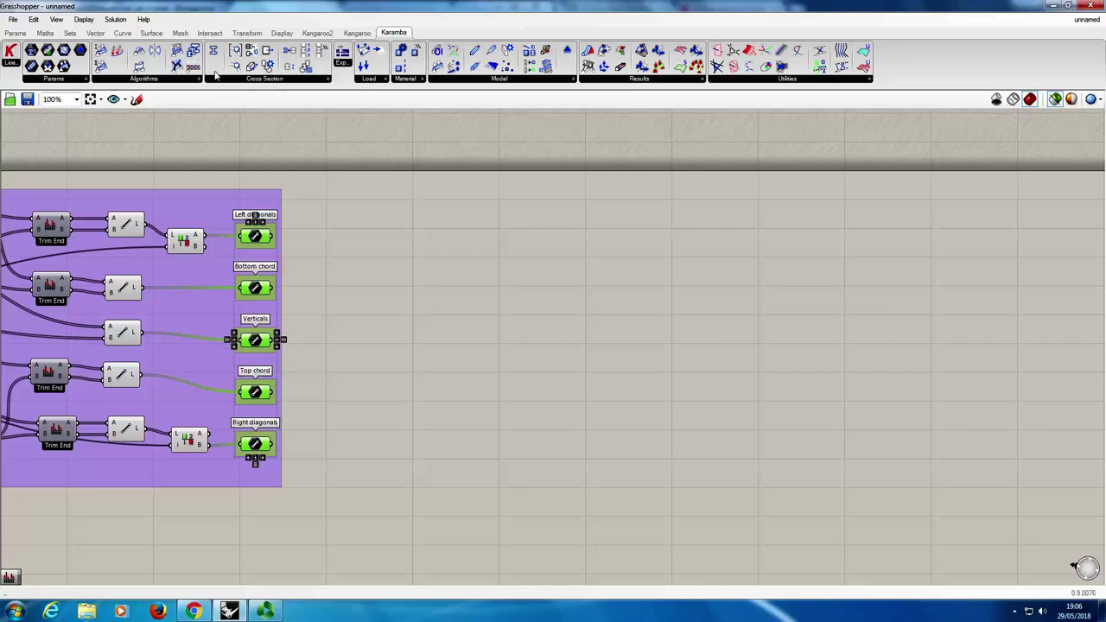
pyautogui.click(145, 80)
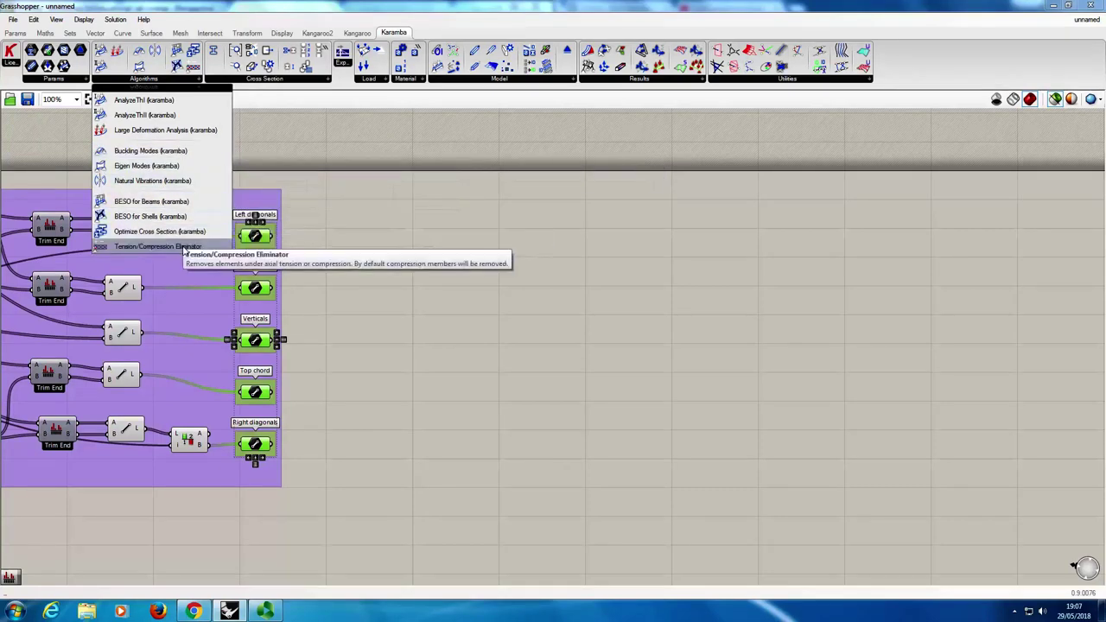
pyautogui.click(273, 79)
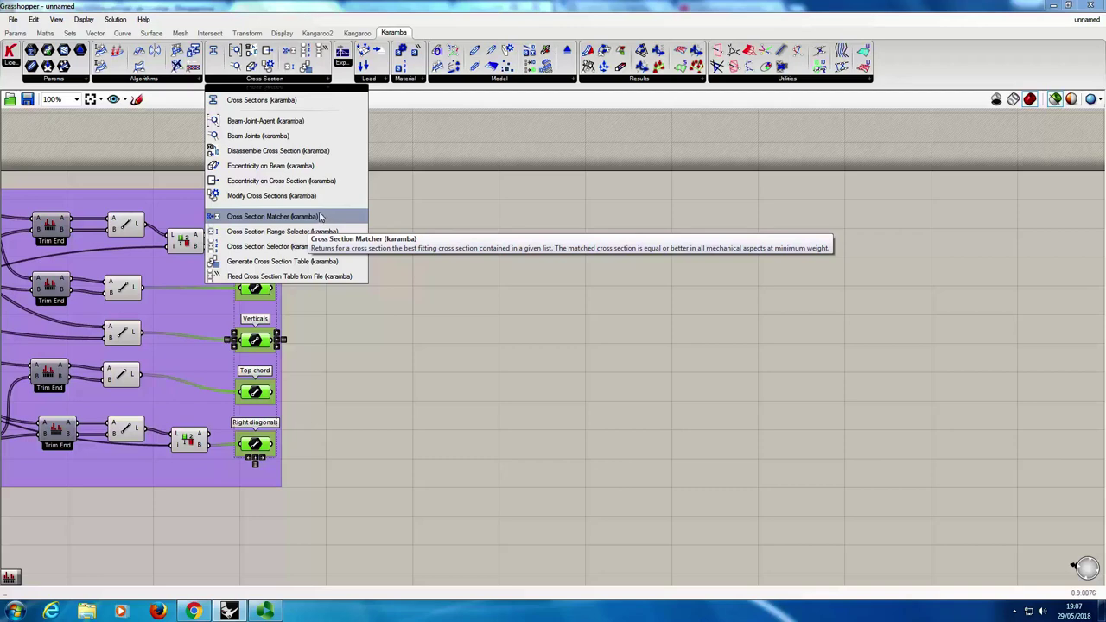
pyautogui.moveTo(347, 68)
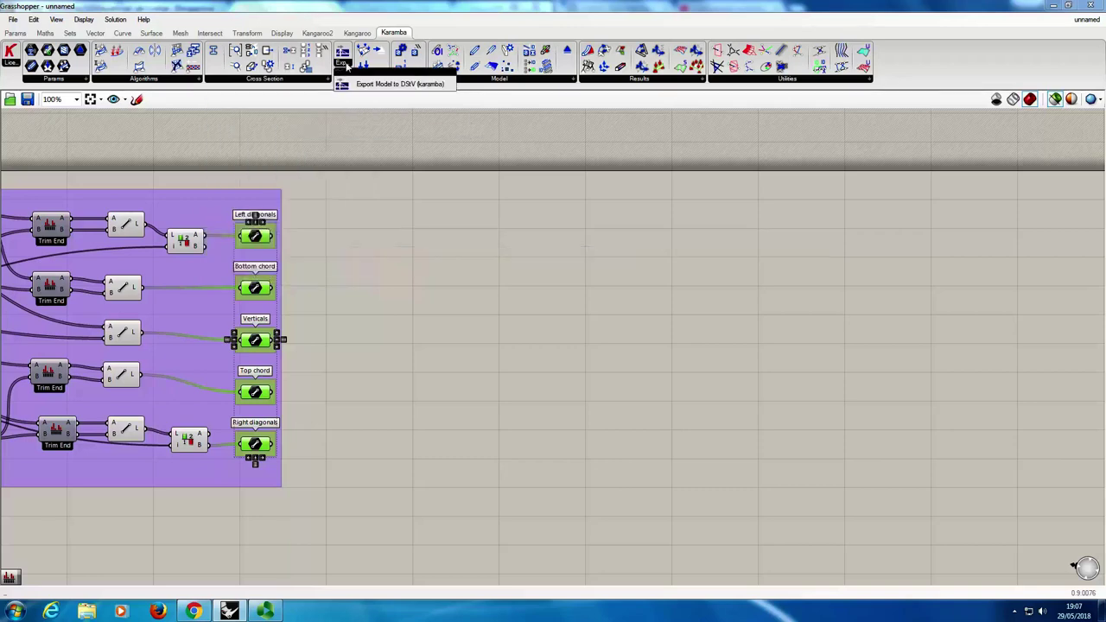
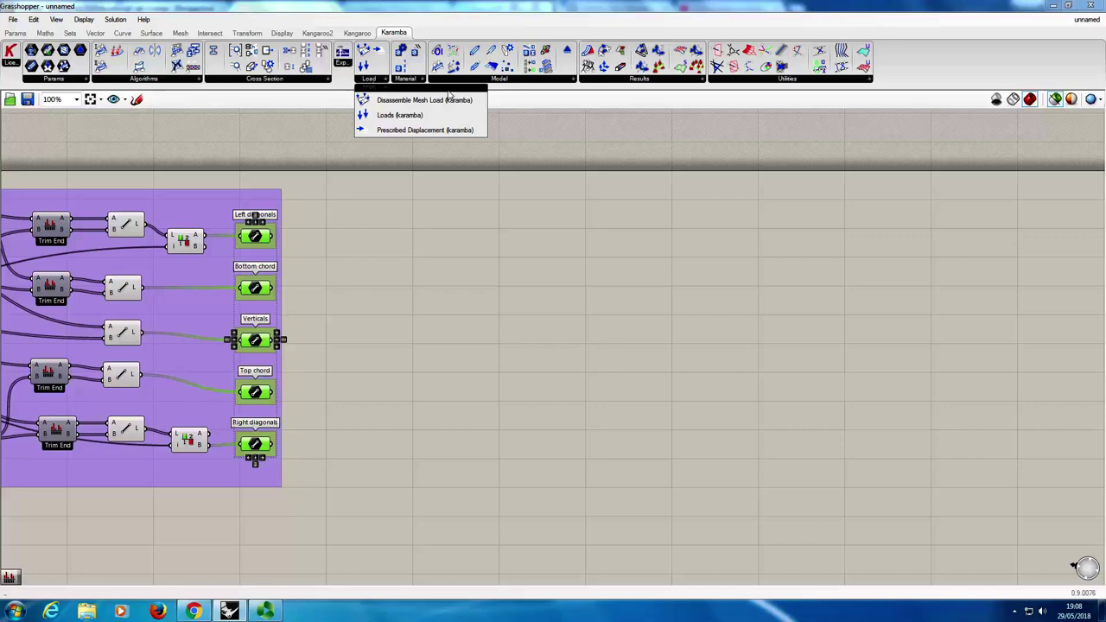
pyautogui.click(498, 82)
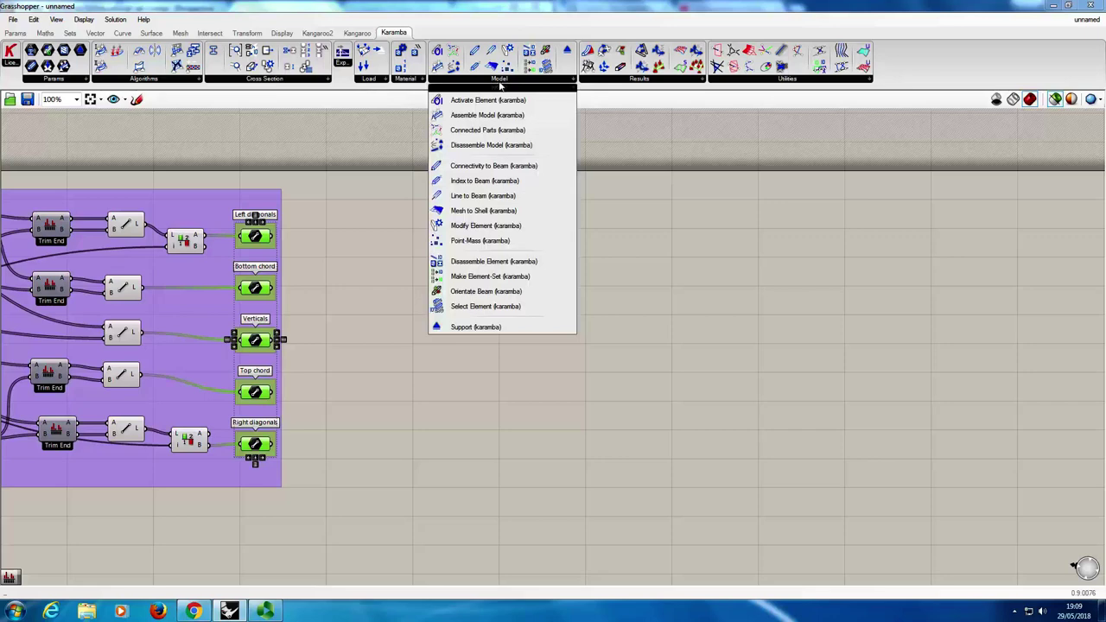
pyautogui.moveTo(304, 165); pyautogui.dragTo(216, 508)
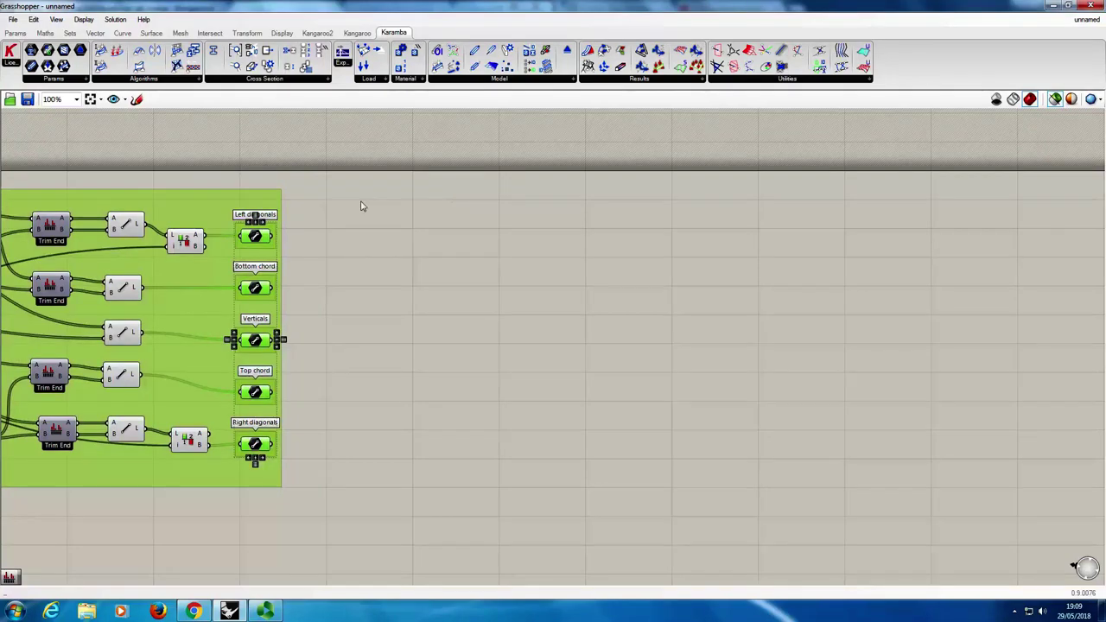
# Restore the side-by-side window layout and place a Karamba Line to Beam component beside the output Line parameters.
pyautogui.press('super+Right')
pyautogui.moveTo(846, 295); pyautogui.dragTo(737, 281, button='right')
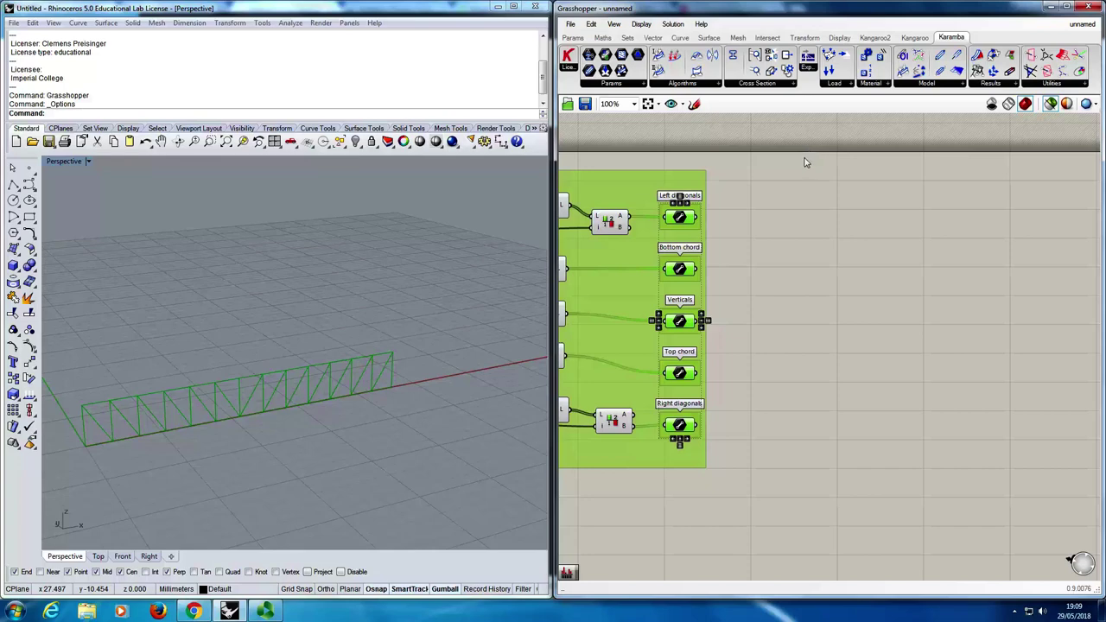
pyautogui.click(932, 84)
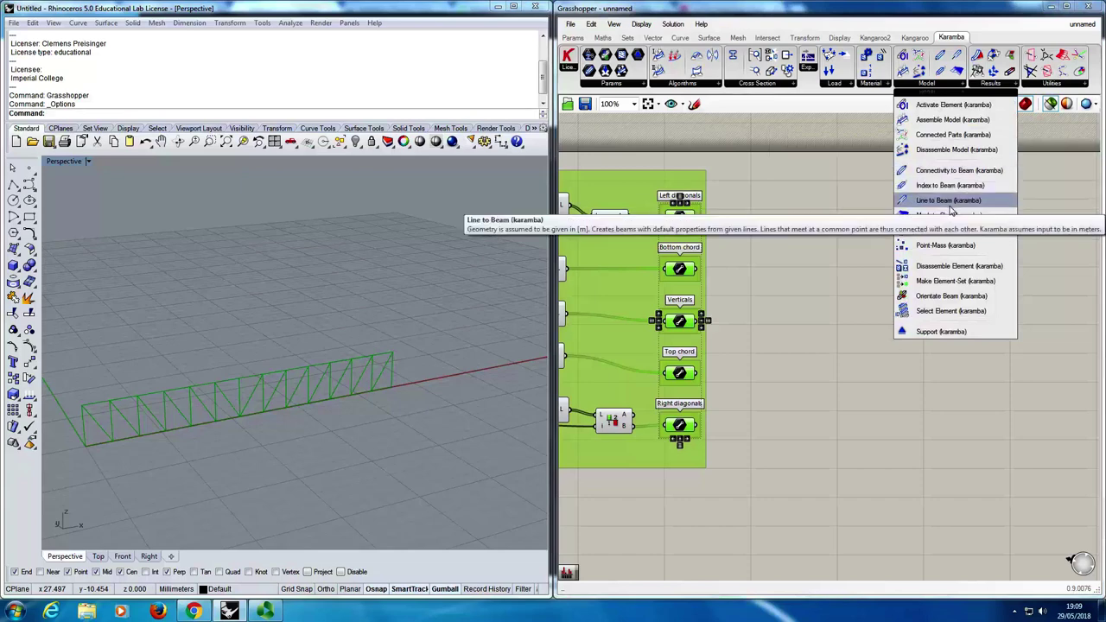
pyautogui.click(945, 201)
pyautogui.click(806, 223)
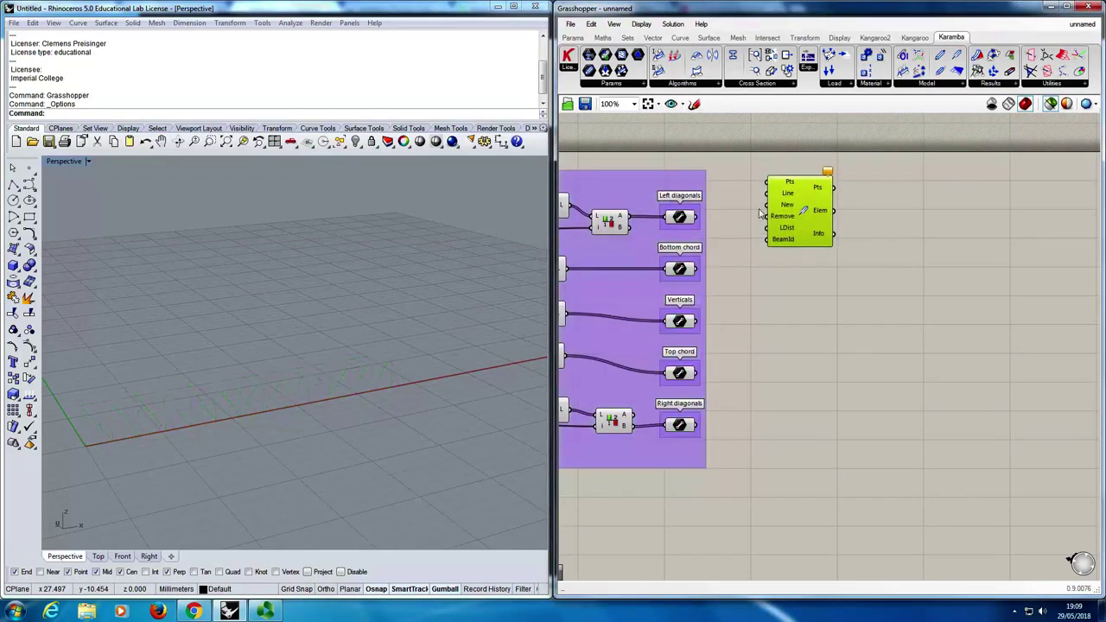
# Make three copies of the Line to Beam component, stacking all four in a vertical column.
pyautogui.scroll(3, 760, 216)
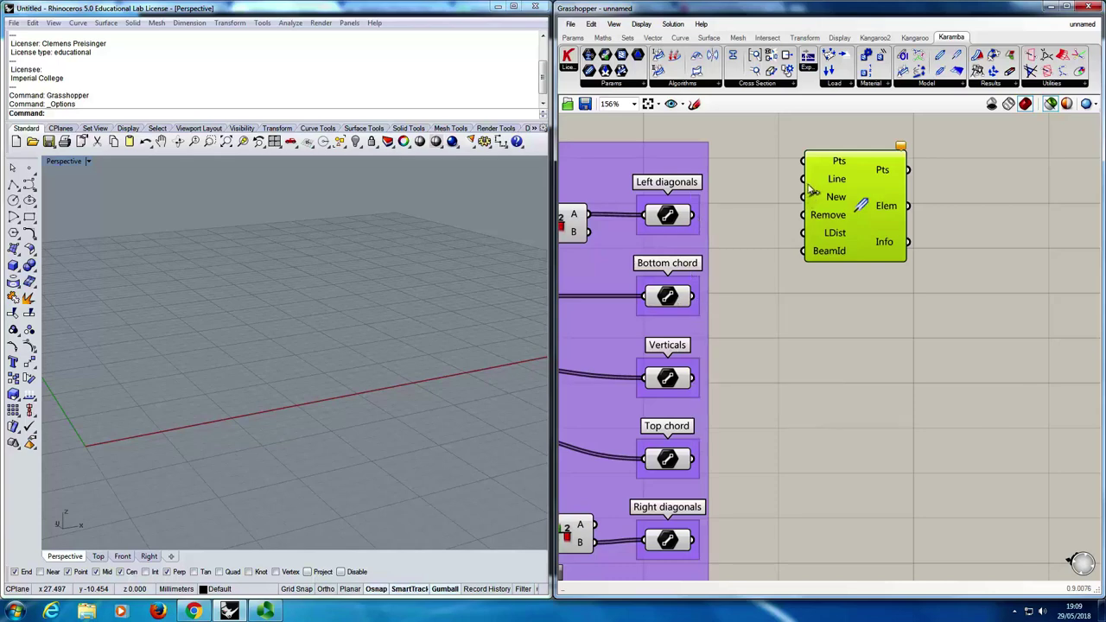
pyautogui.moveTo(867, 212)
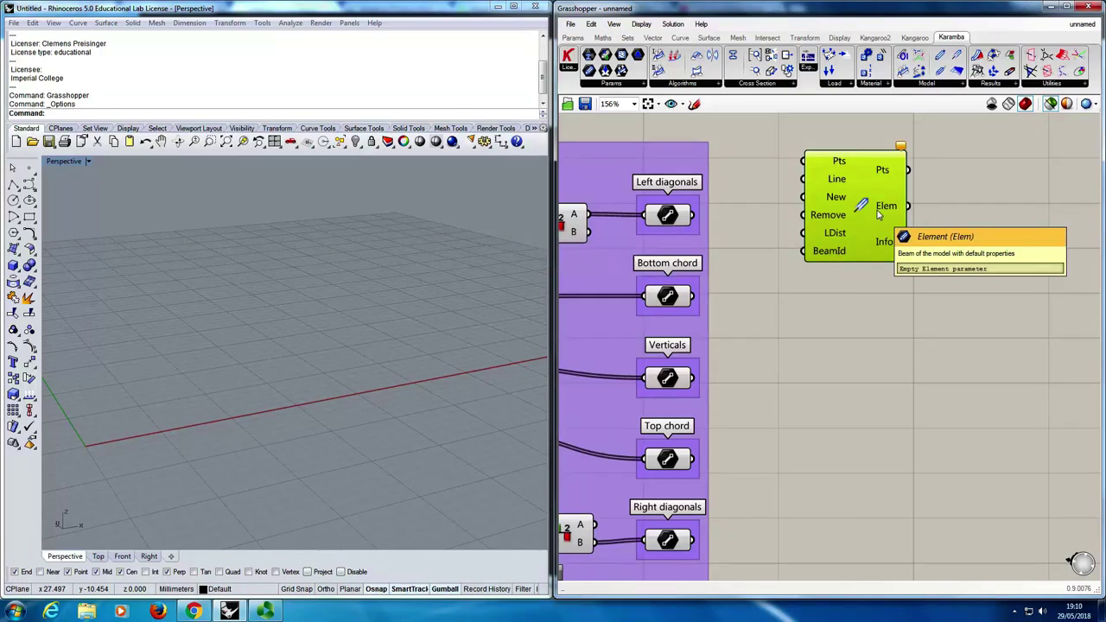
pyautogui.moveTo(862, 205); pyautogui.dragTo(870, 326)
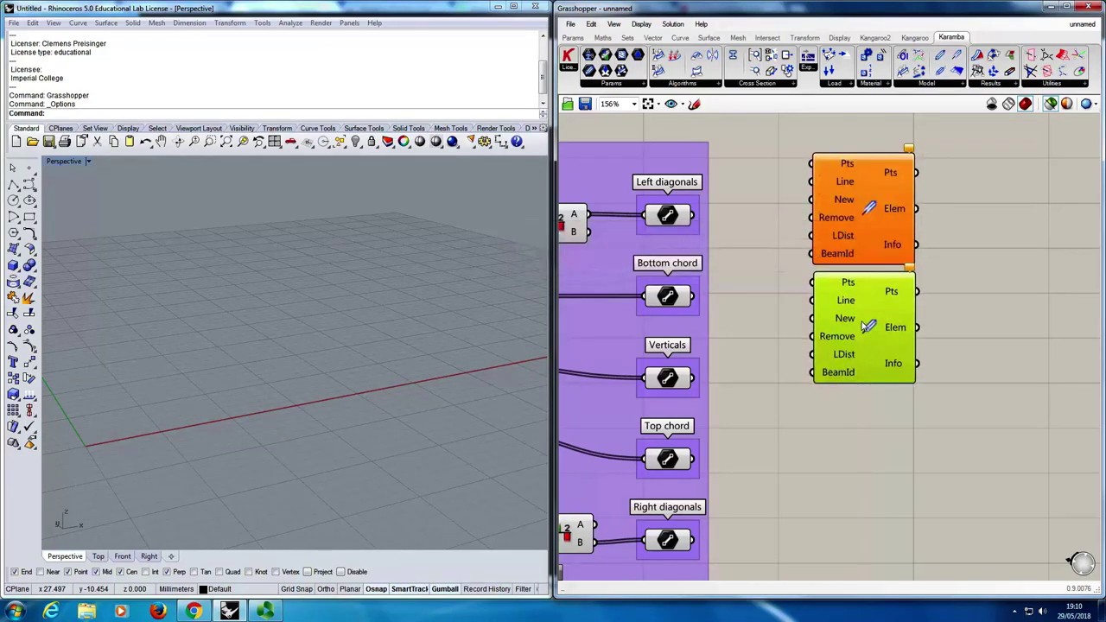
pyautogui.keyDown('alt'); pyautogui.moveTo(862, 326); pyautogui.dragTo(836, 464); pyautogui.keyUp('alt')
pyautogui.keyDown('alt'); pyautogui.moveTo(898, 158); pyautogui.dragTo(898, 511); pyautogui.keyUp('alt')
pyautogui.scroll(-2, 899, 512)
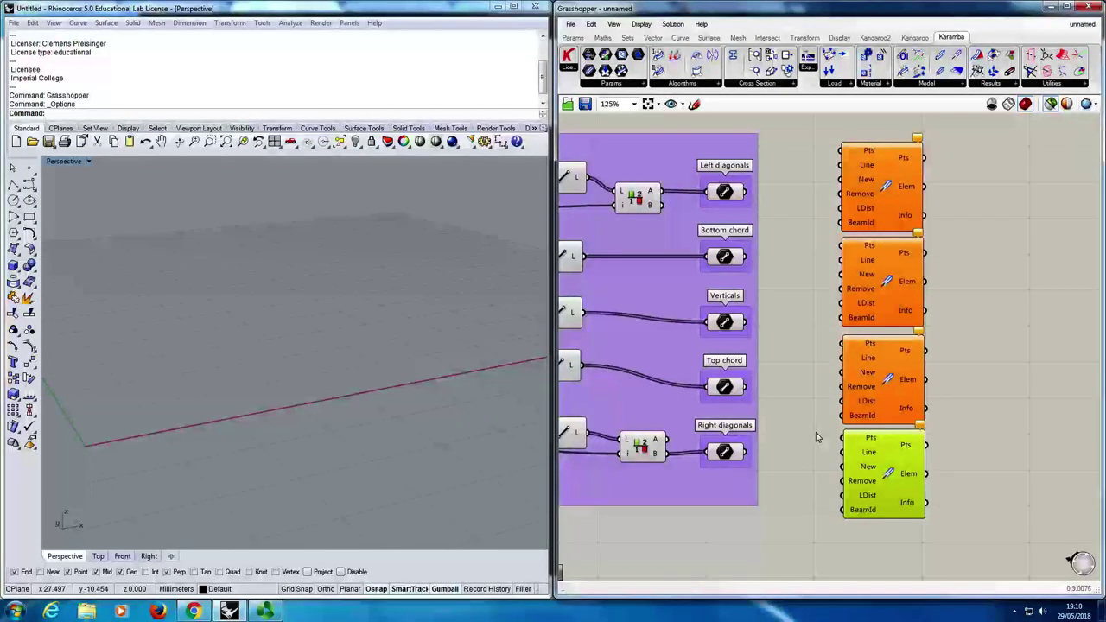
# Move the four Line to Beam components together farther from the Line parameters to free space between them.
pyautogui.moveTo(825, 129); pyautogui.dragTo(950, 523)
pyautogui.moveTo(878, 197); pyautogui.dragTo(931, 190)
pyautogui.click(862, 258)
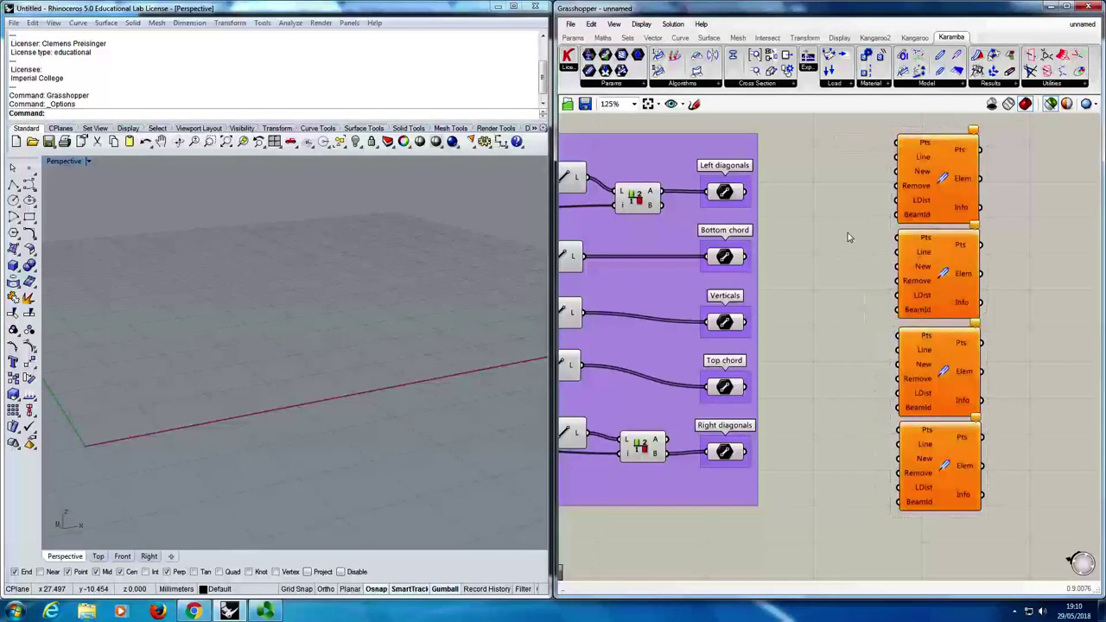
# Add a panel between the Line parameters and the Line to Beam components, containing the text UpperChord.
pyautogui.doubleClick(830, 235)
pyautogui.write('panel')
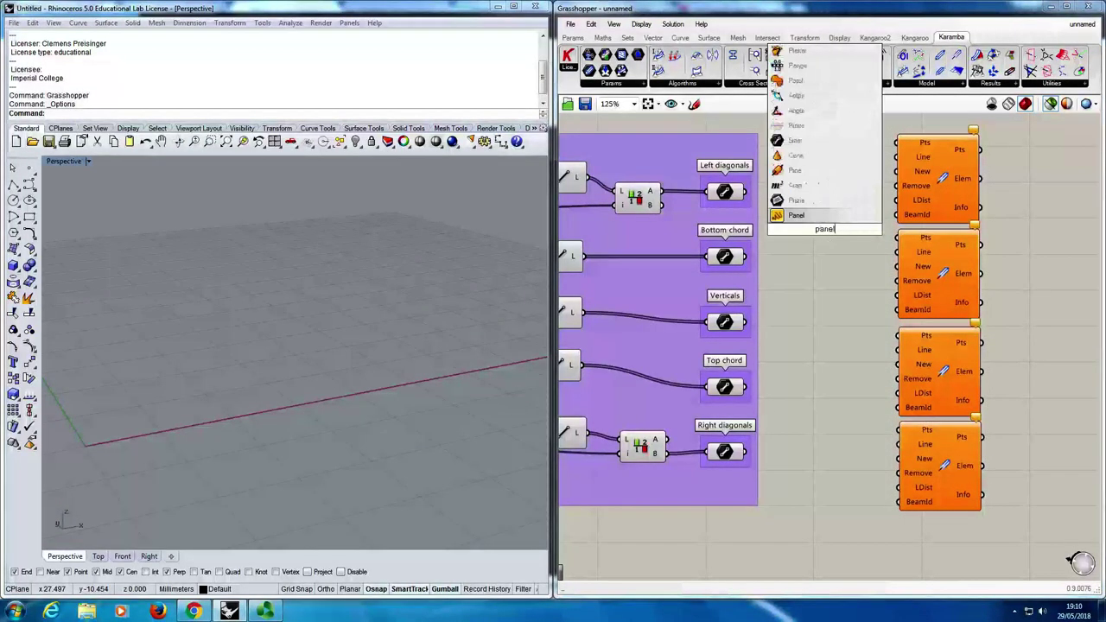
pyautogui.press('Return')
pyautogui.doubleClick(831, 235)
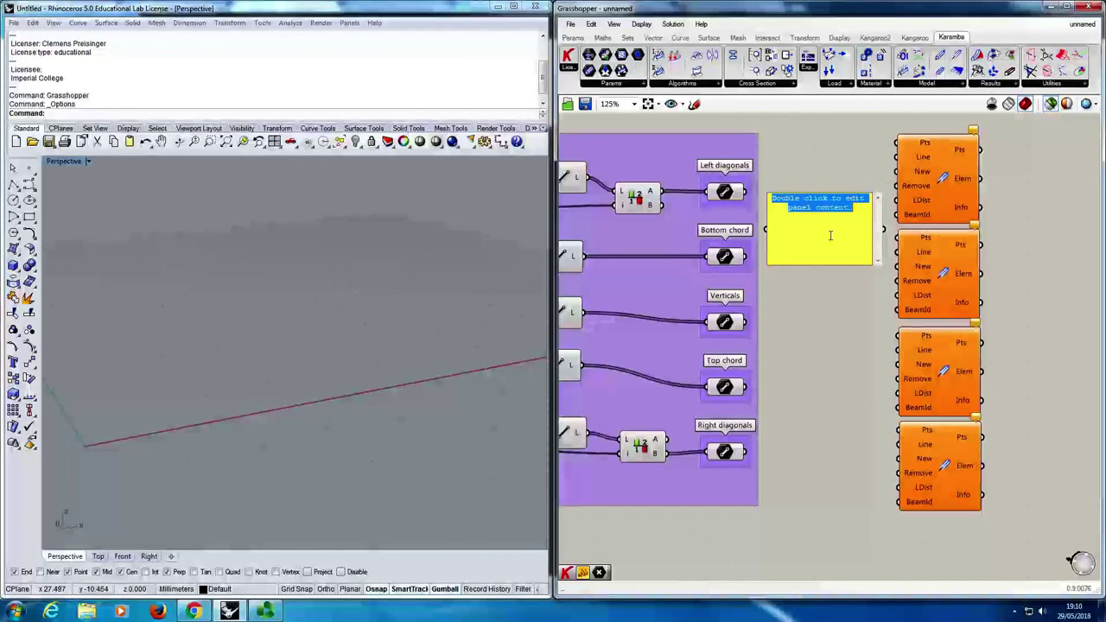
pyautogui.press('BackSpace')
pyautogui.write('UpperChord')
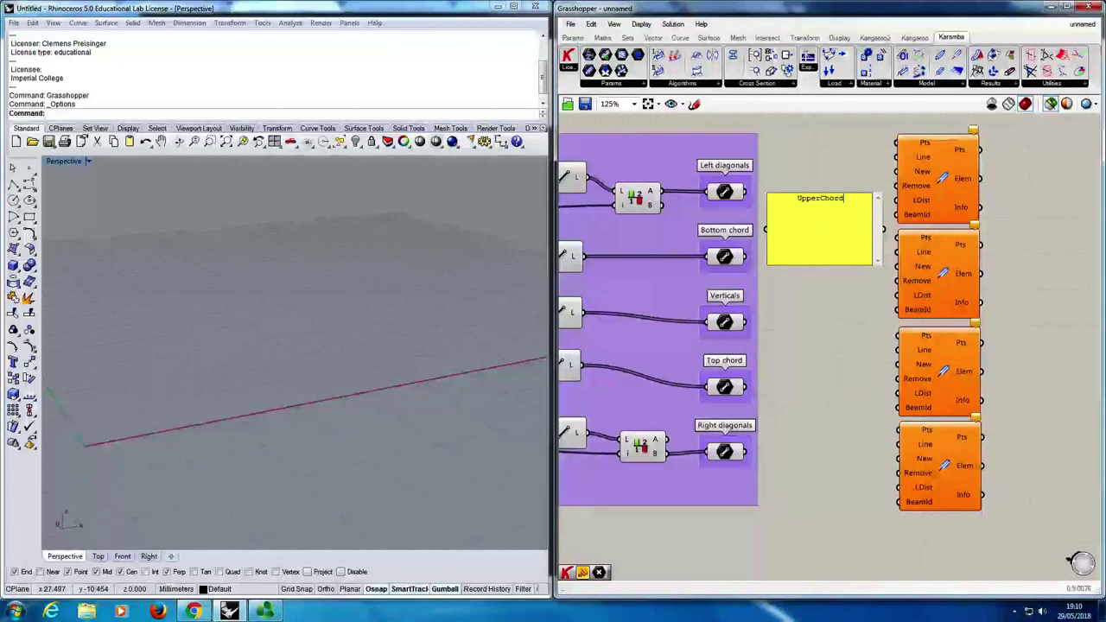
pyautogui.click(828, 285)
pyautogui.click(842, 235)
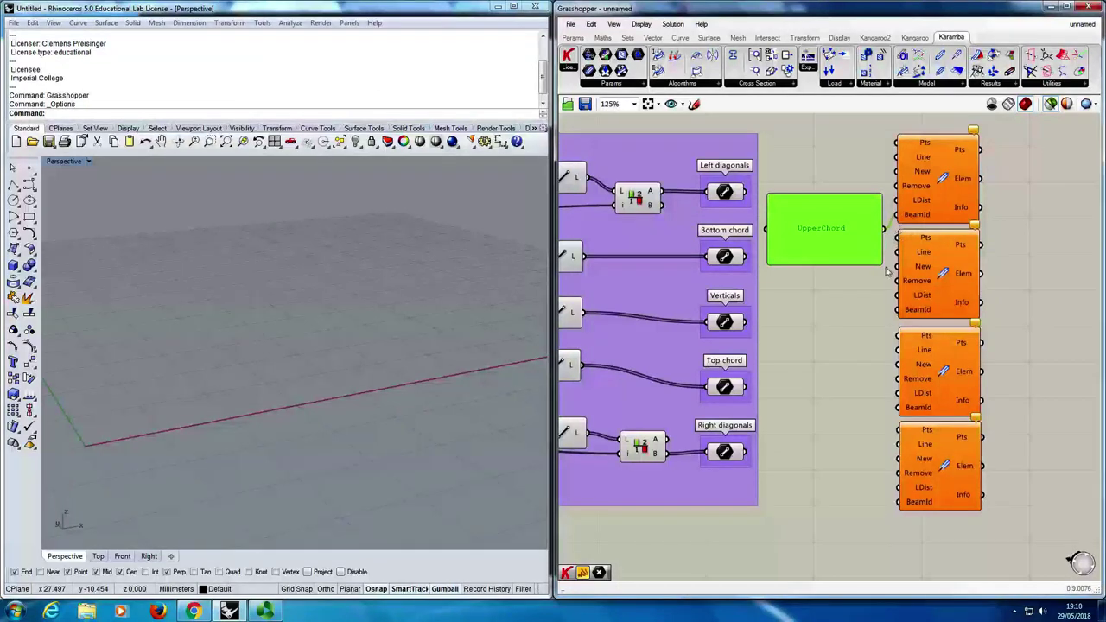
# Shrink the UpperChord panel and place three copies of it, so each Line to Beam component's BeamId input has its own connected panel.
pyautogui.moveTo(883, 268); pyautogui.dragTo(901, 320)
pyautogui.press('Delete')
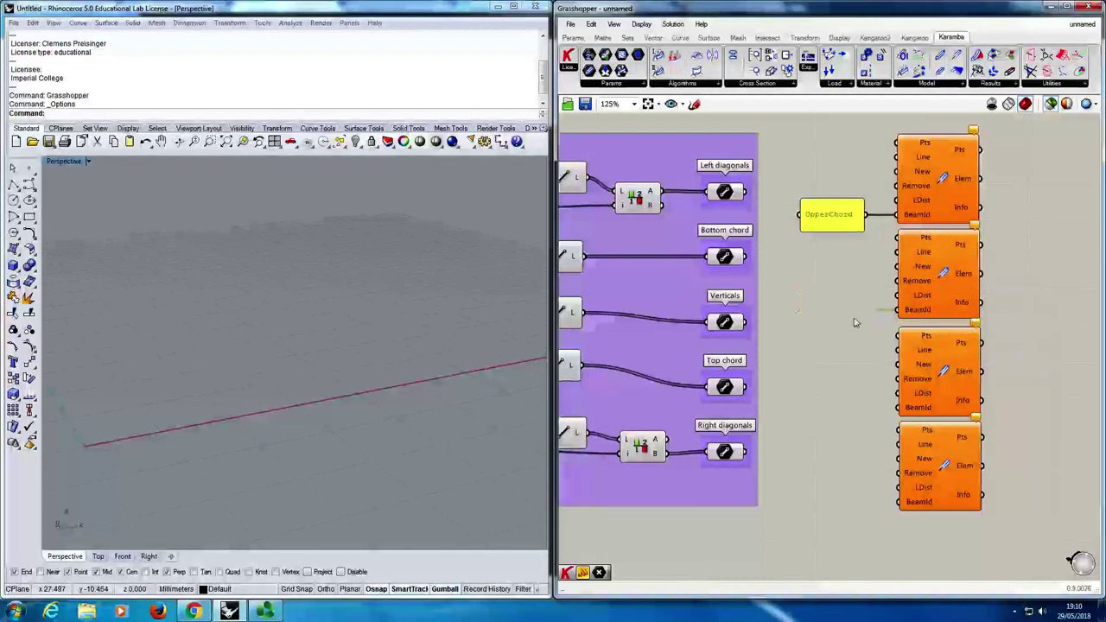
pyautogui.click(835, 220)
pyautogui.keyDown('alt'); pyautogui.moveTo(834, 220); pyautogui.dragTo(897, 501); pyautogui.keyUp('alt')
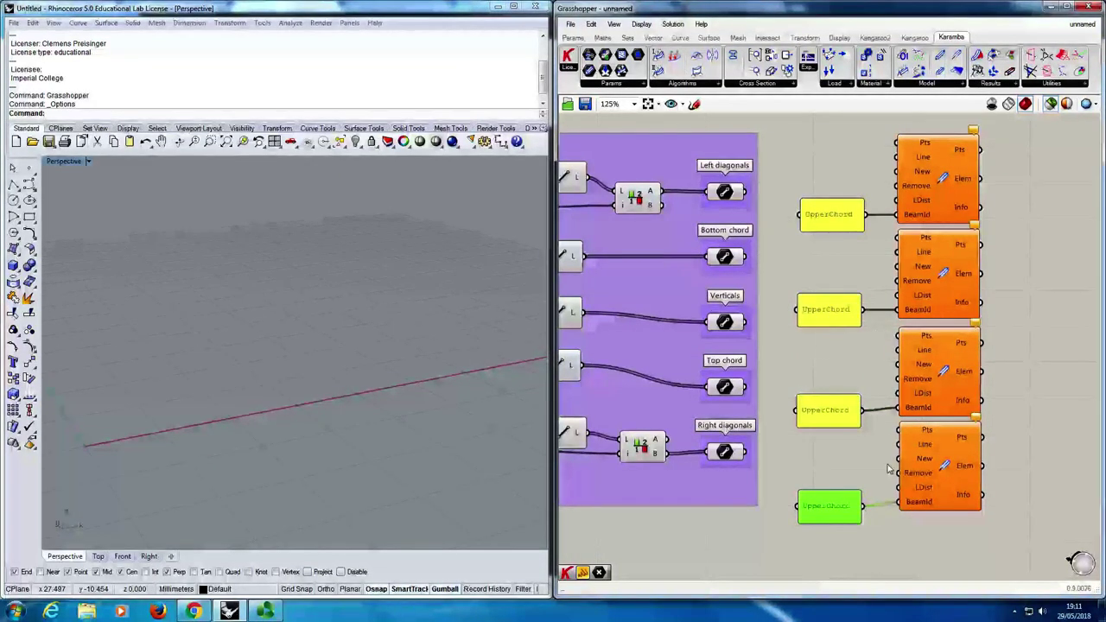
# Change the text of the second BeamId panel to BottomChord.
pyautogui.doubleClick(835, 325)
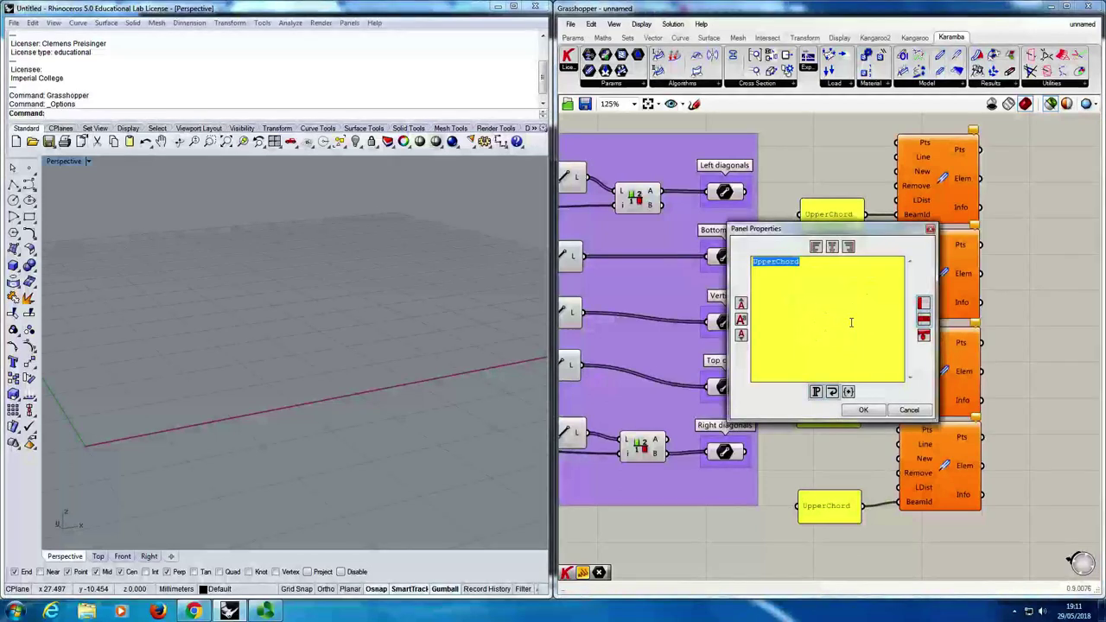
pyautogui.write('Bottom')
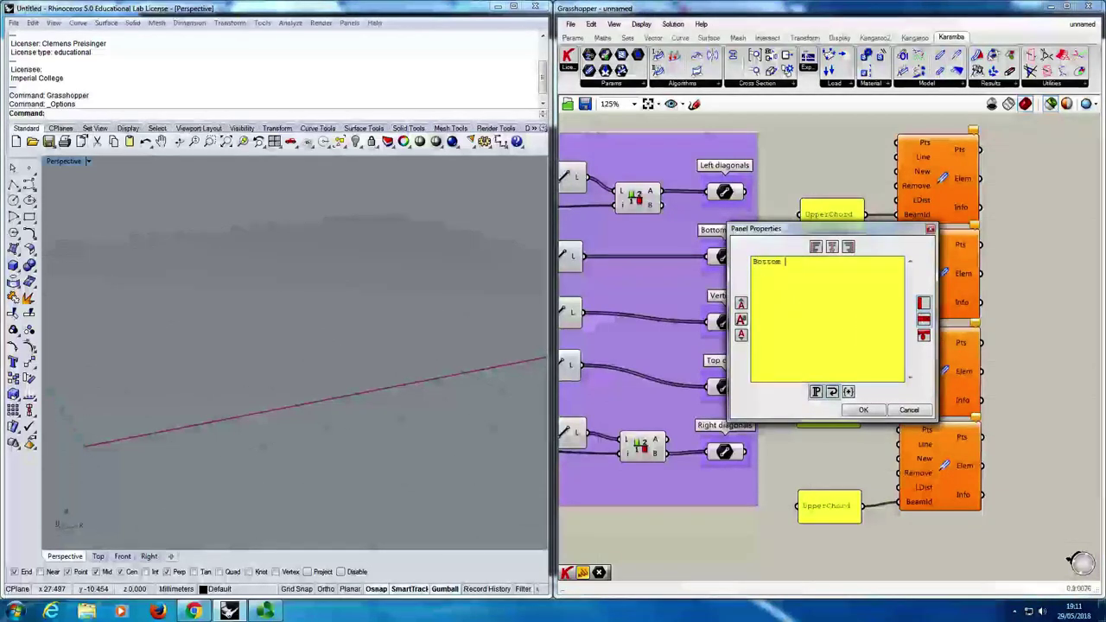
pyautogui.write('Chord')
pyautogui.press('Return')
pyautogui.click(862, 409)
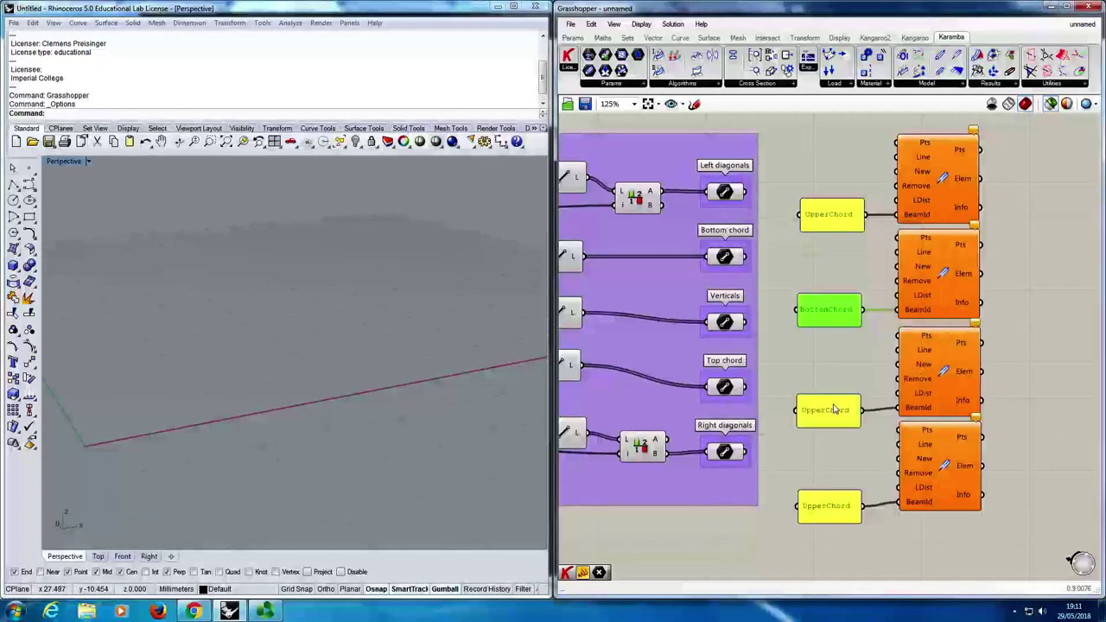
# Change the text of the third BeamId panel to Diagonals and the fourth to Verticals.
pyautogui.doubleClick(835, 406)
pyautogui.write('Diagonals')
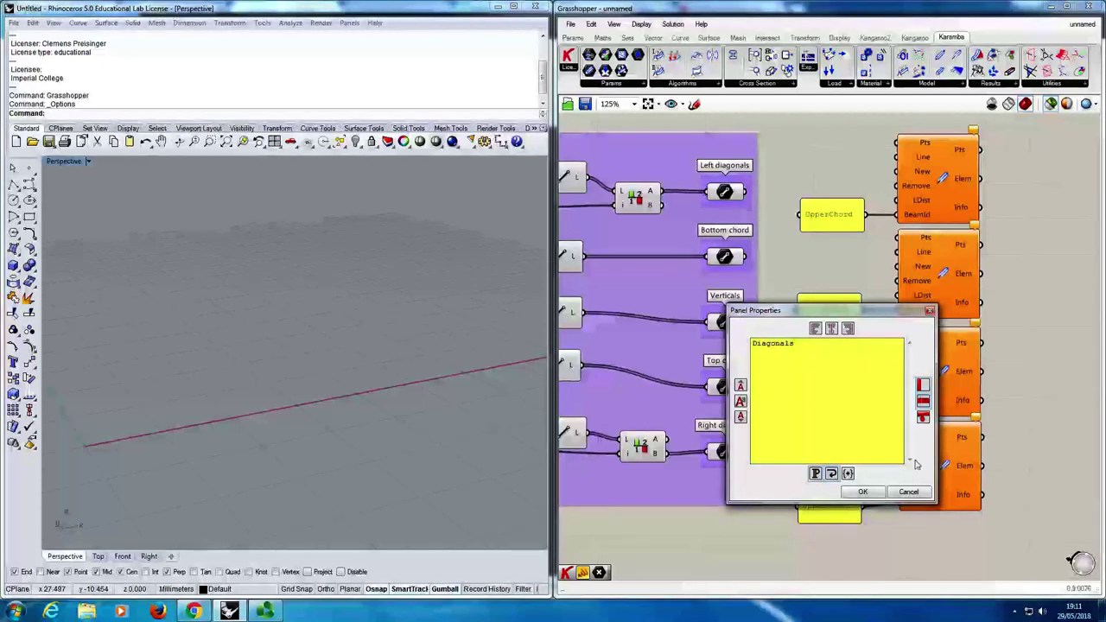
pyautogui.click(862, 491)
pyautogui.click(842, 508)
pyautogui.doubleClick(842, 508)
pyautogui.write('Verticals')
pyautogui.click(871, 586)
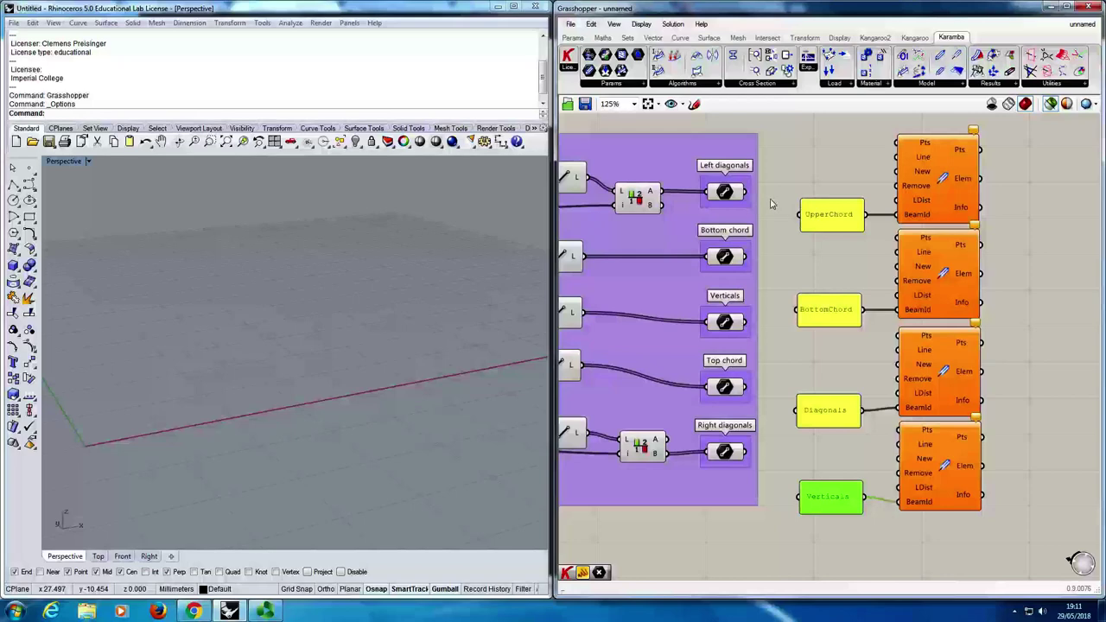
# Wire the top chord, bottom chord, left and right diagonals, and verticals into the Line inputs of the Line to Beam components with matching BeamIds.
pyautogui.moveTo(748, 258); pyautogui.dragTo(909, 258)
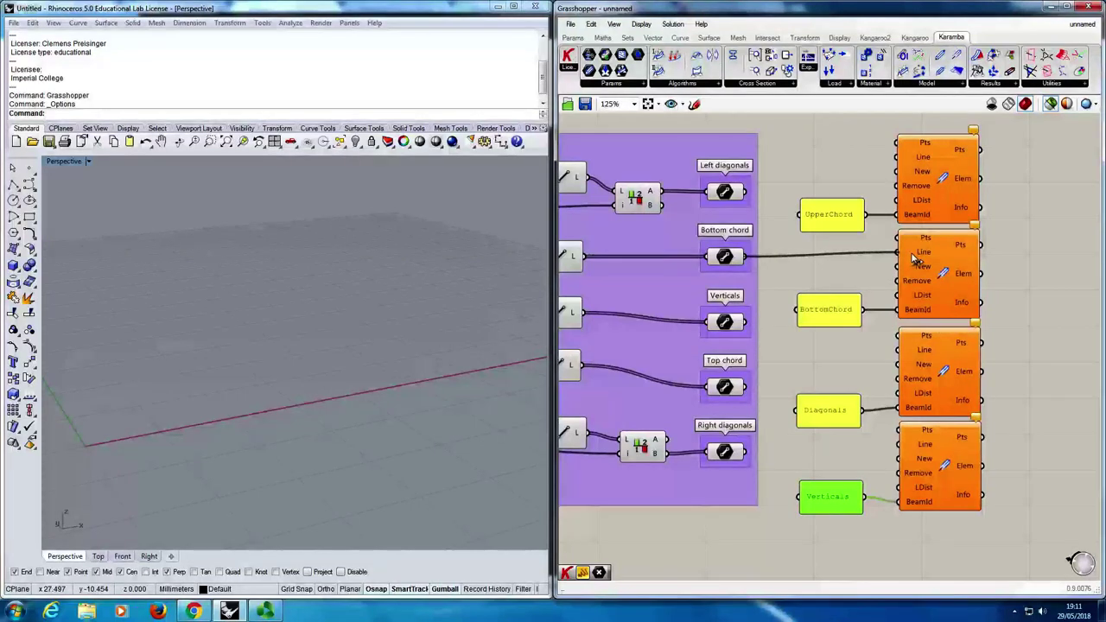
pyautogui.moveTo(748, 322); pyautogui.dragTo(897, 443)
pyautogui.moveTo(748, 387); pyautogui.dragTo(897, 157)
pyautogui.moveTo(744, 194); pyautogui.dragTo(800, 214)
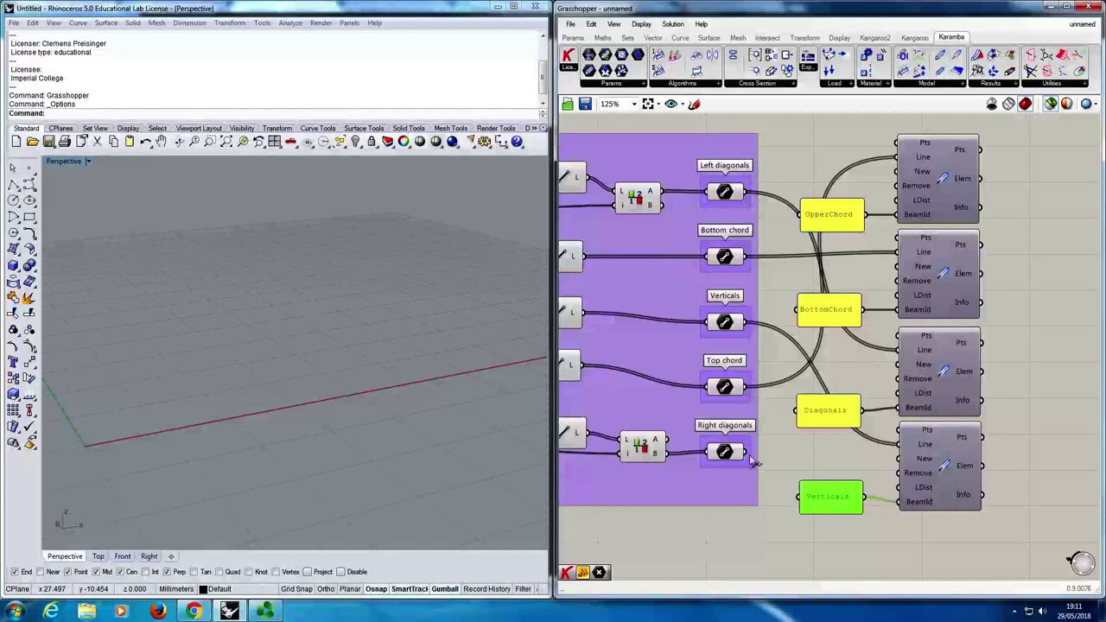
pyautogui.moveTo(745, 452); pyautogui.dragTo(911, 352)
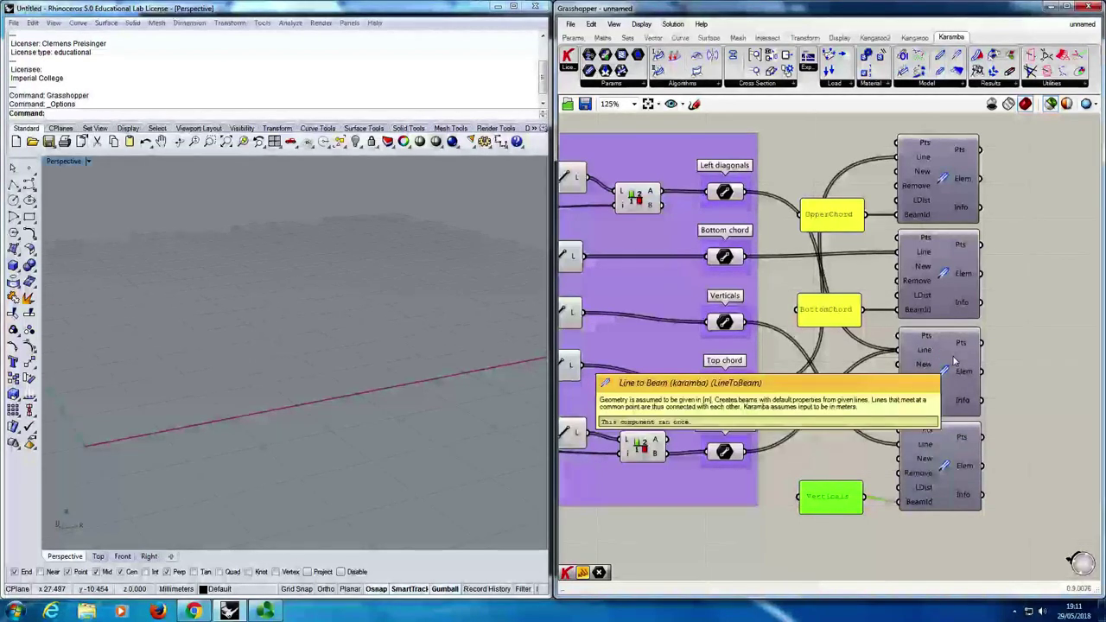
# Move the four identifier panels and Line to Beam components together farther from the output Line parameters.
pyautogui.scroll(-2, 1036, 458)
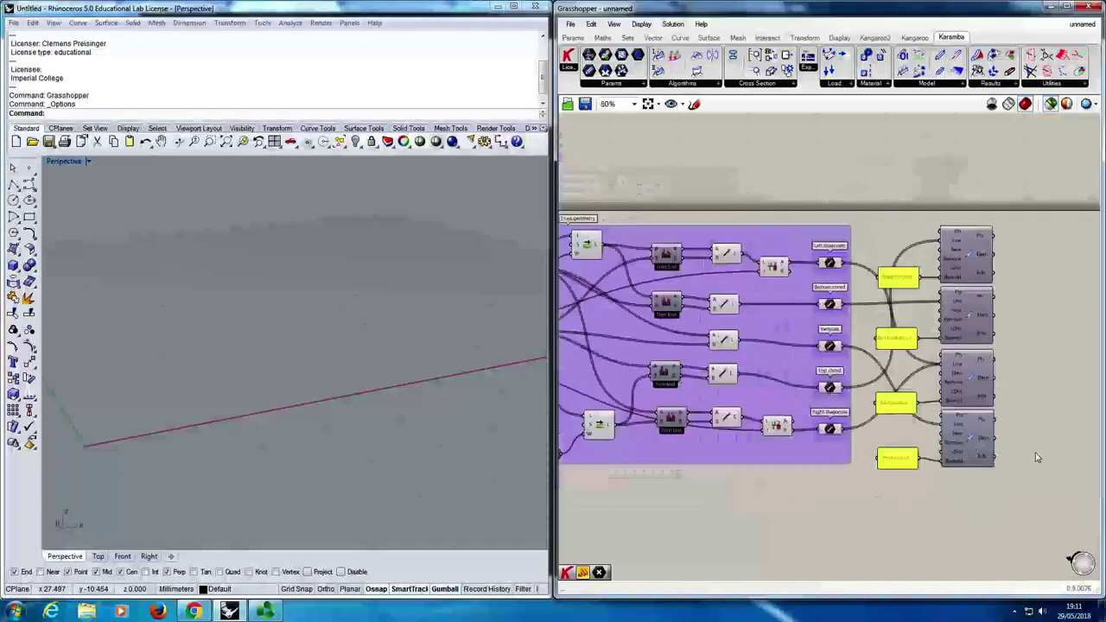
pyautogui.scroll(2, 918, 409)
pyautogui.moveTo(926, 458); pyautogui.dragTo(735, 173)
pyautogui.moveTo(818, 182); pyautogui.dragTo(852, 175)
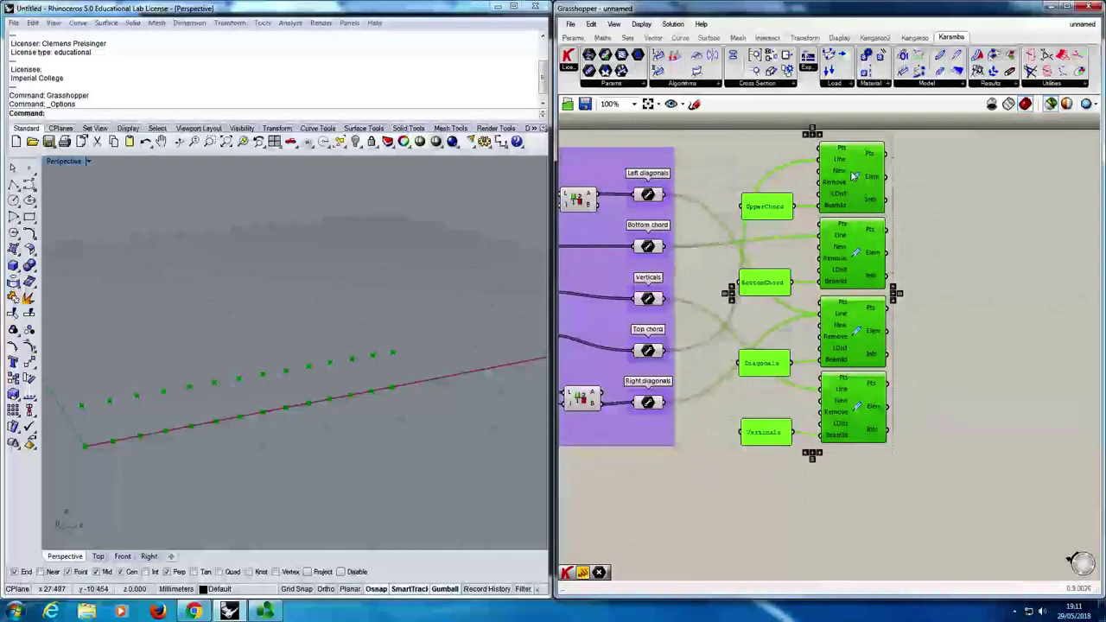
pyautogui.scroll(1, 852, 176)
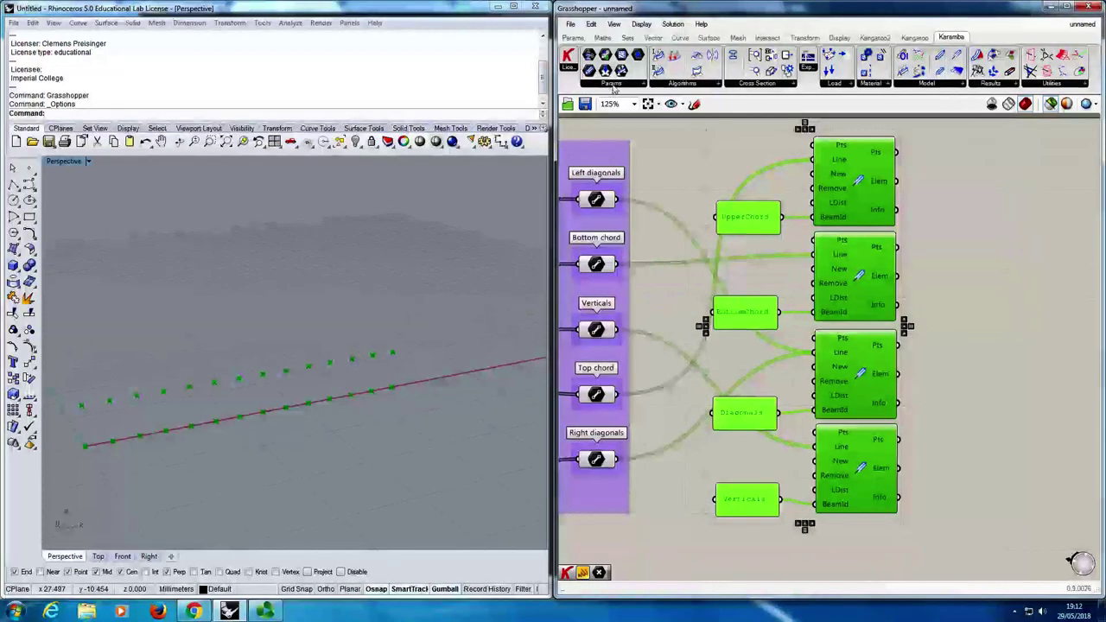
# Add a Karamba Element parameter beyond the output side of the Line to Beam components.
pyautogui.click(612, 84)
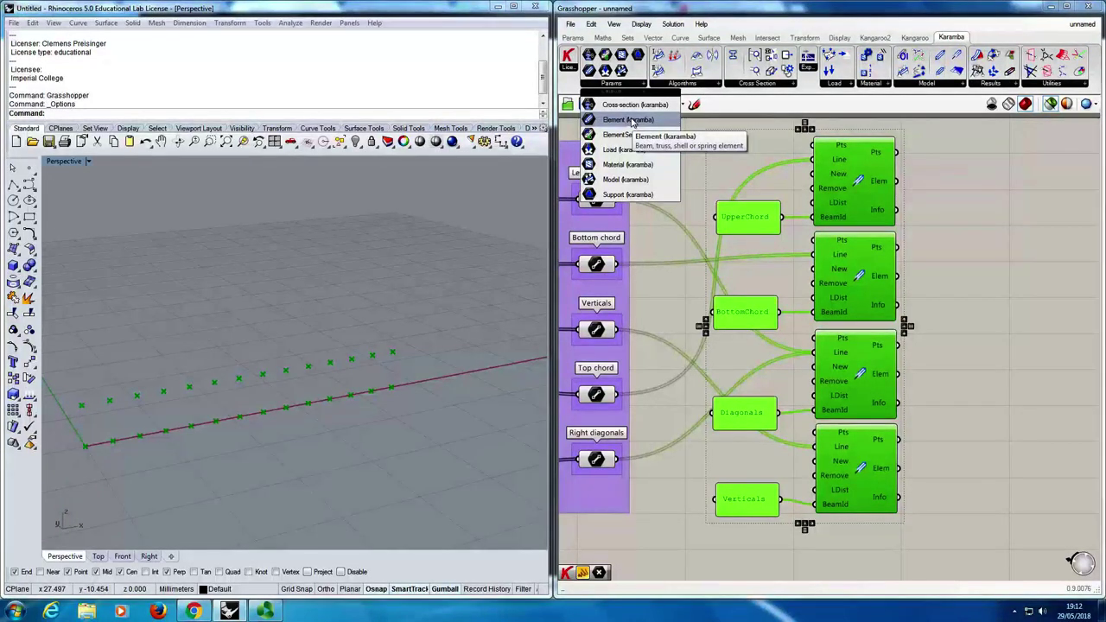
pyautogui.moveTo(631, 122); pyautogui.dragTo(1019, 329)
pyautogui.click(909, 186)
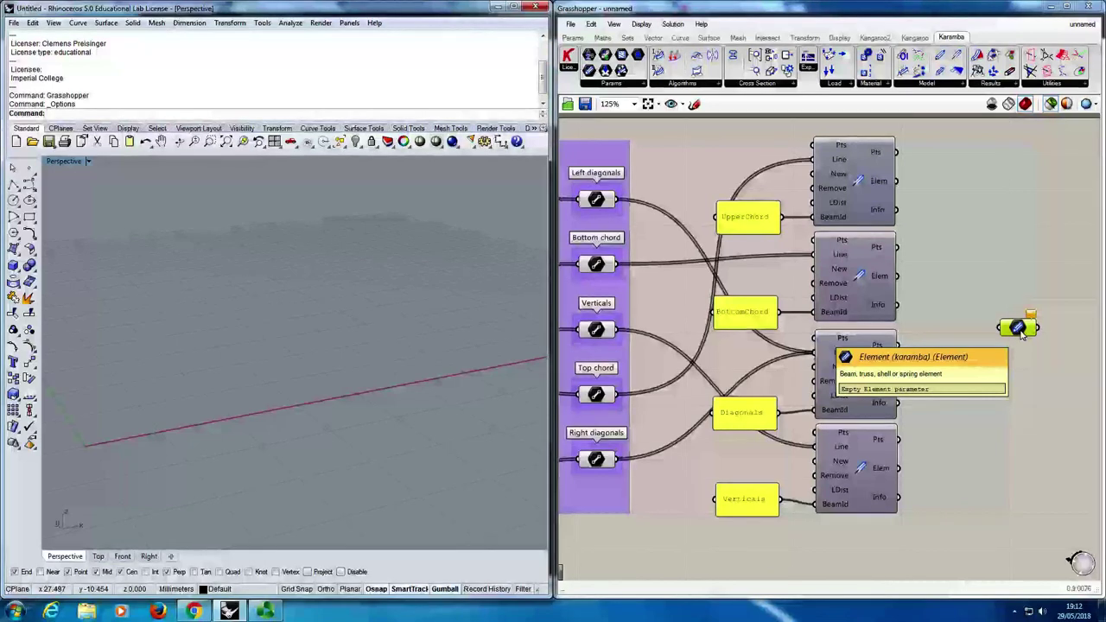
# Connect the Elem outputs of all four Line to Beam components to the Element parameter and shift that parameter slightly farther away.
pyautogui.moveTo(897, 181); pyautogui.dragTo(1001, 326)
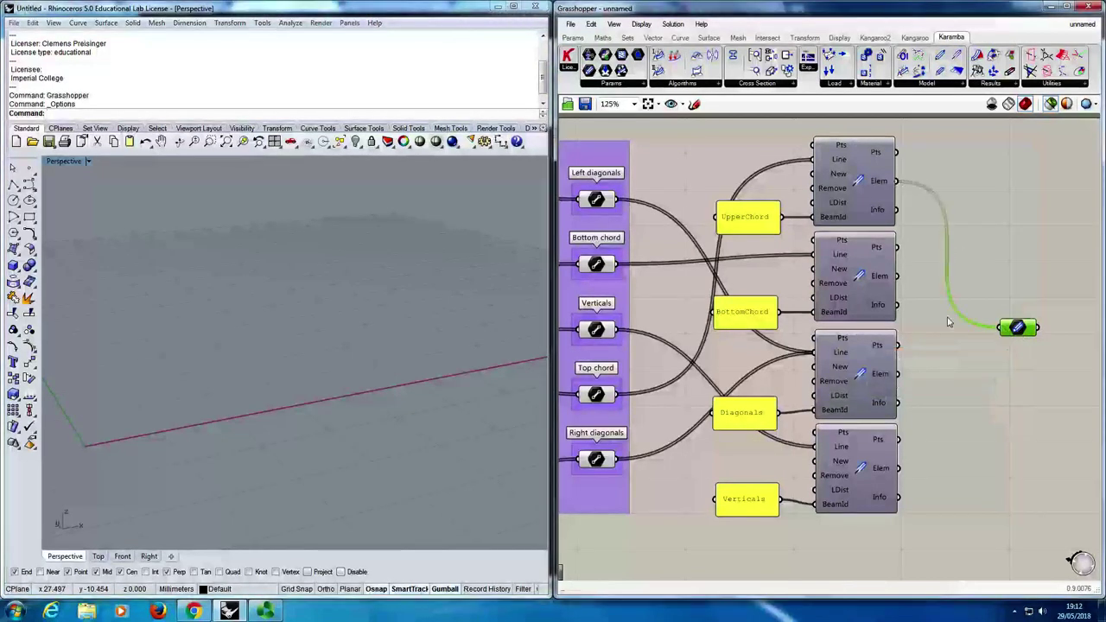
pyautogui.moveTo(896, 275); pyautogui.dragTo(1002, 328)
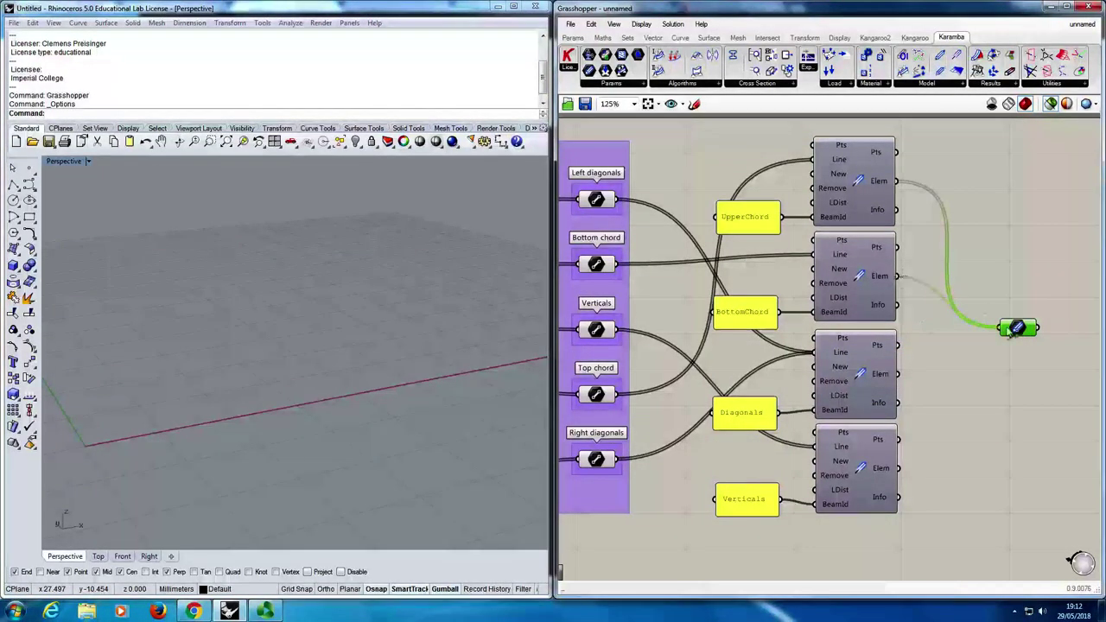
pyautogui.moveTo(896, 373); pyautogui.dragTo(1002, 328)
pyautogui.moveTo(897, 467); pyautogui.dragTo(1000, 333)
pyautogui.moveTo(1019, 332)
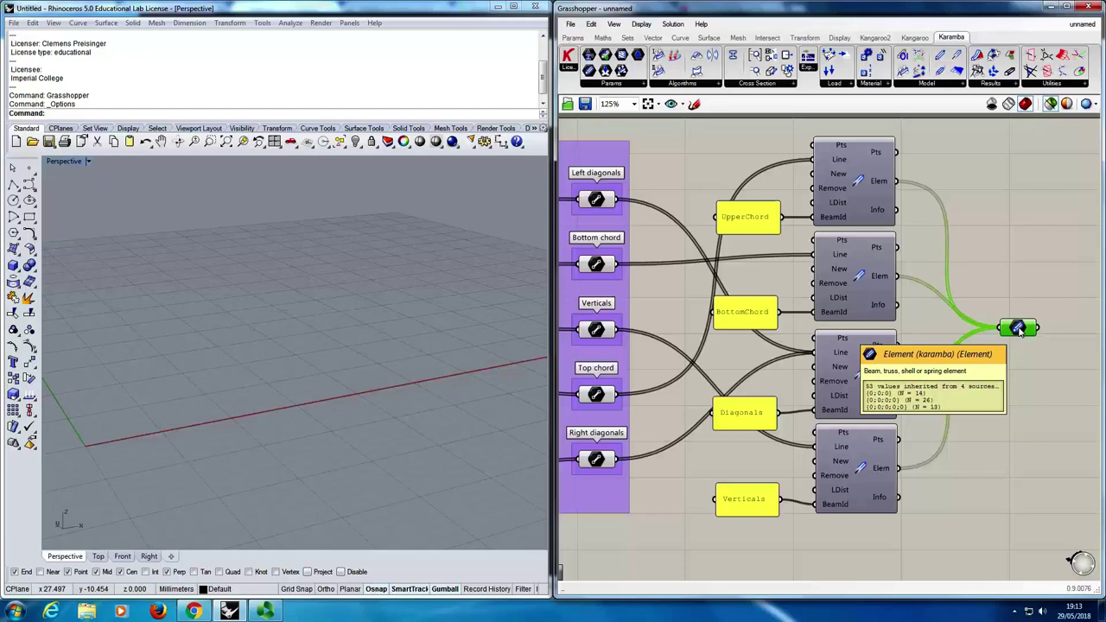
pyautogui.moveTo(1019, 328); pyautogui.dragTo(1026, 339)
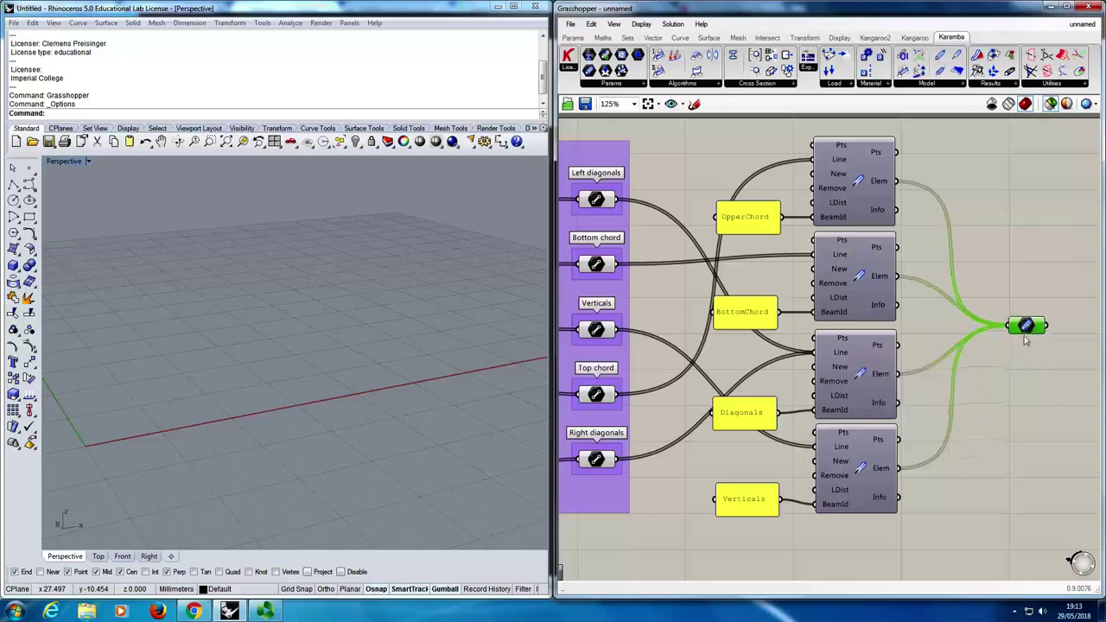
pyautogui.moveTo(1026, 339); pyautogui.dragTo(910, 304, button='right')
pyautogui.moveTo(909, 303)
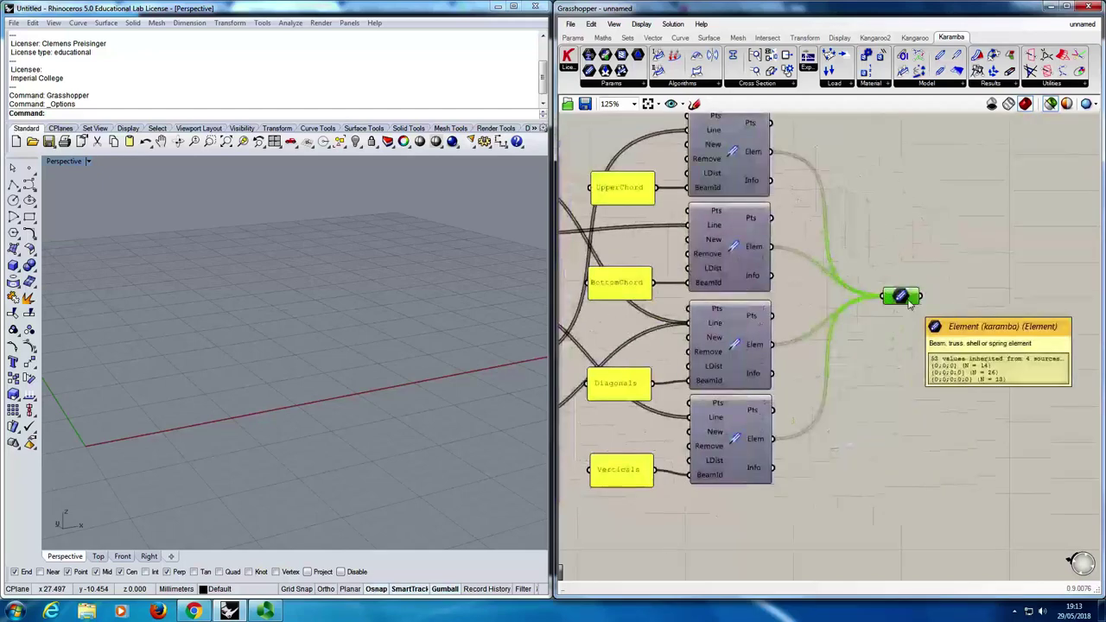
pyautogui.click(611, 84)
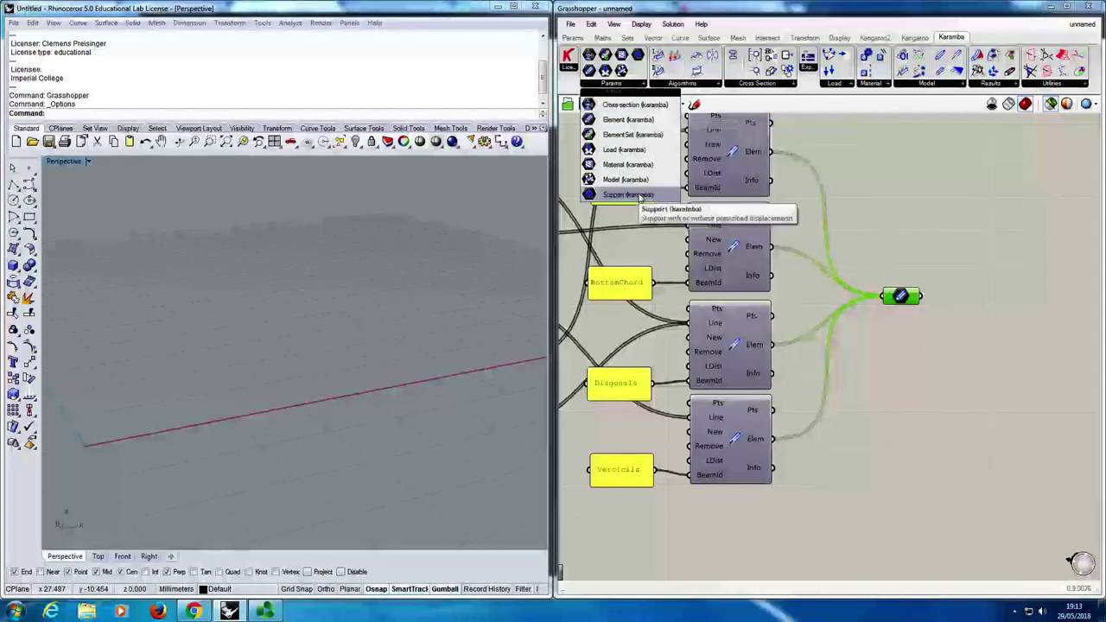
pyautogui.moveTo(921, 296); pyautogui.dragTo(950, 295)
pyautogui.scroll(-5, 879, 291)
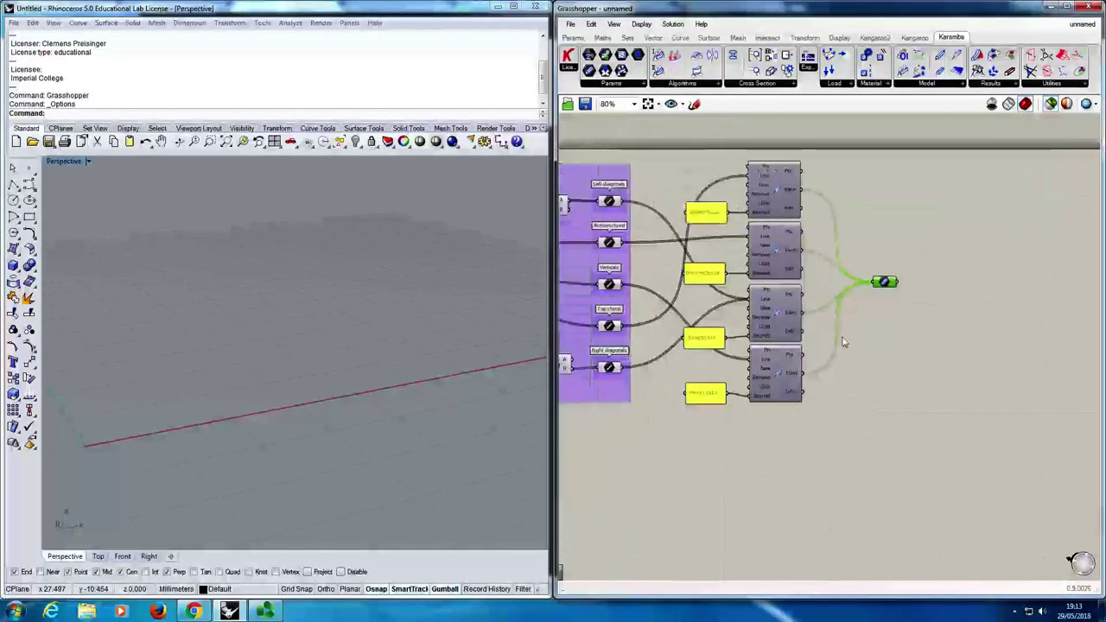
pyautogui.scroll(5, 820, 372)
pyautogui.moveTo(831, 374); pyautogui.dragTo(886, 376, button='right')
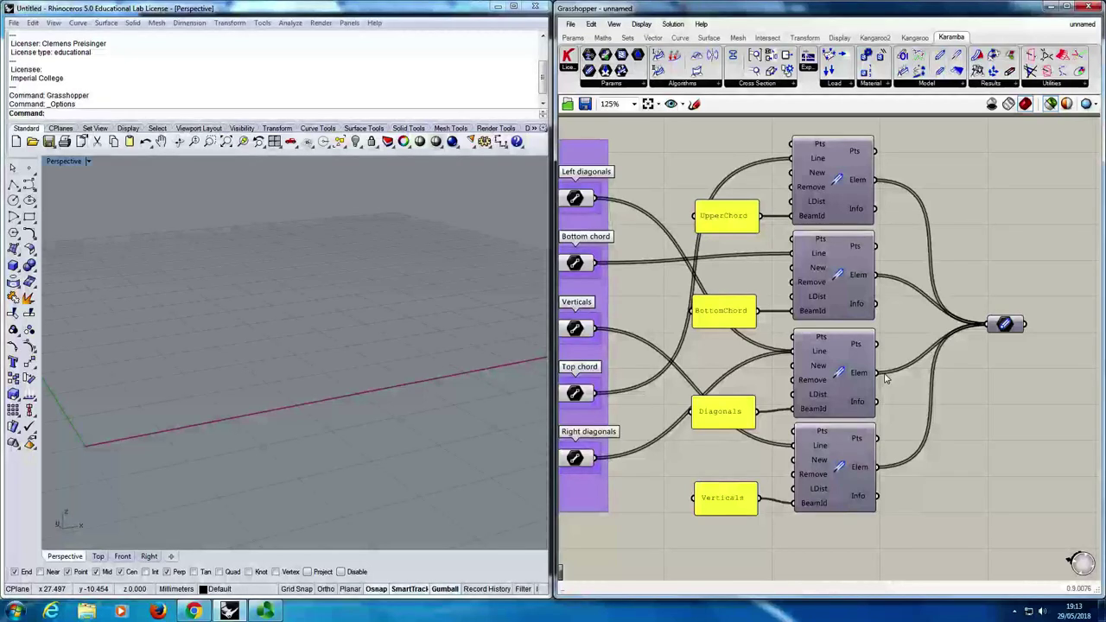
pyautogui.moveTo(997, 416); pyautogui.dragTo(1010, 393, button='right')
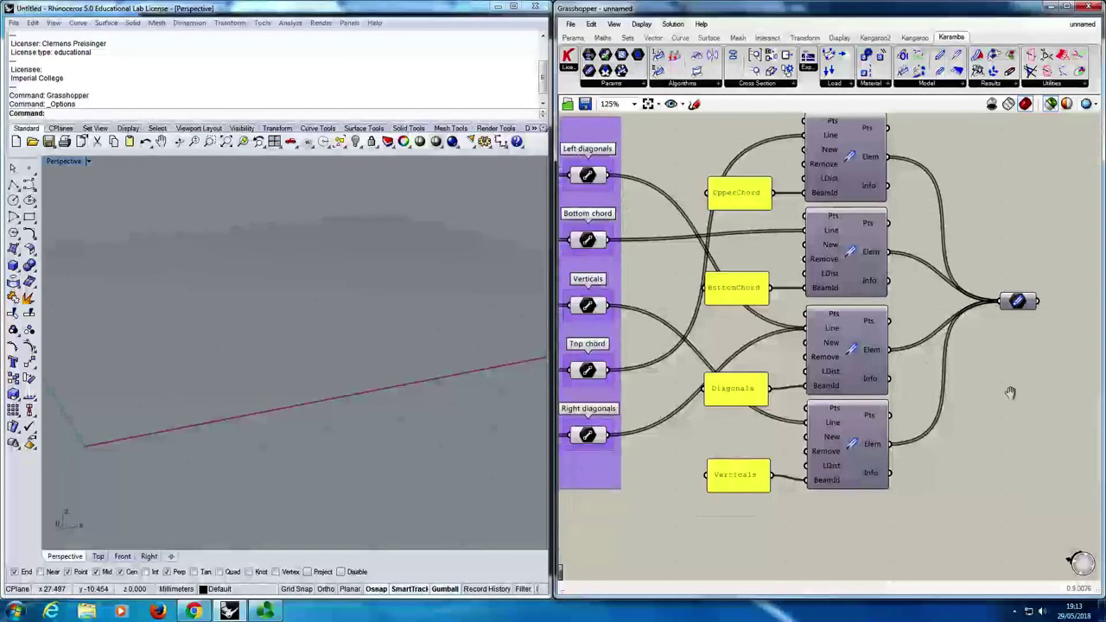
pyautogui.scroll(-5, 1010, 393)
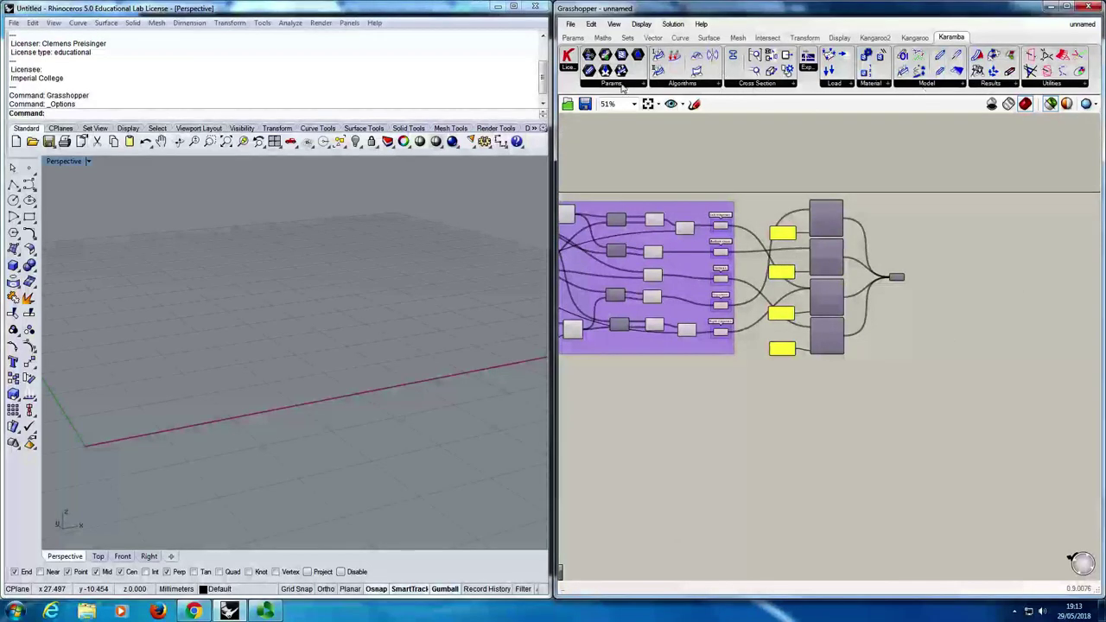
# Place a Karamba Support component in the empty space below the Line to Beam components.
pyautogui.click(622, 85)
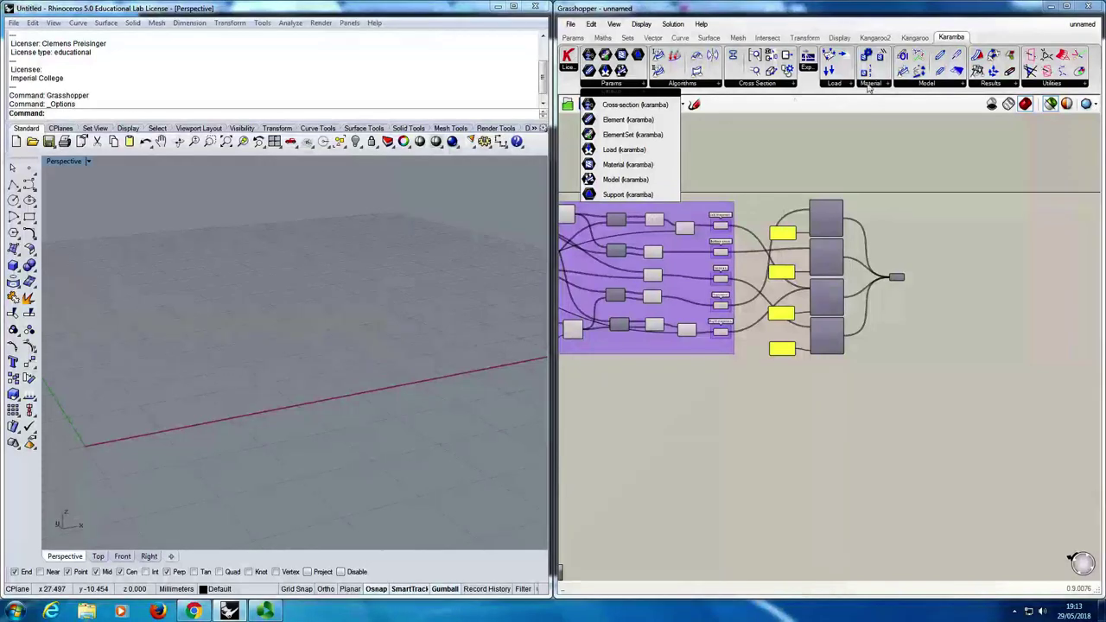
pyautogui.click(915, 84)
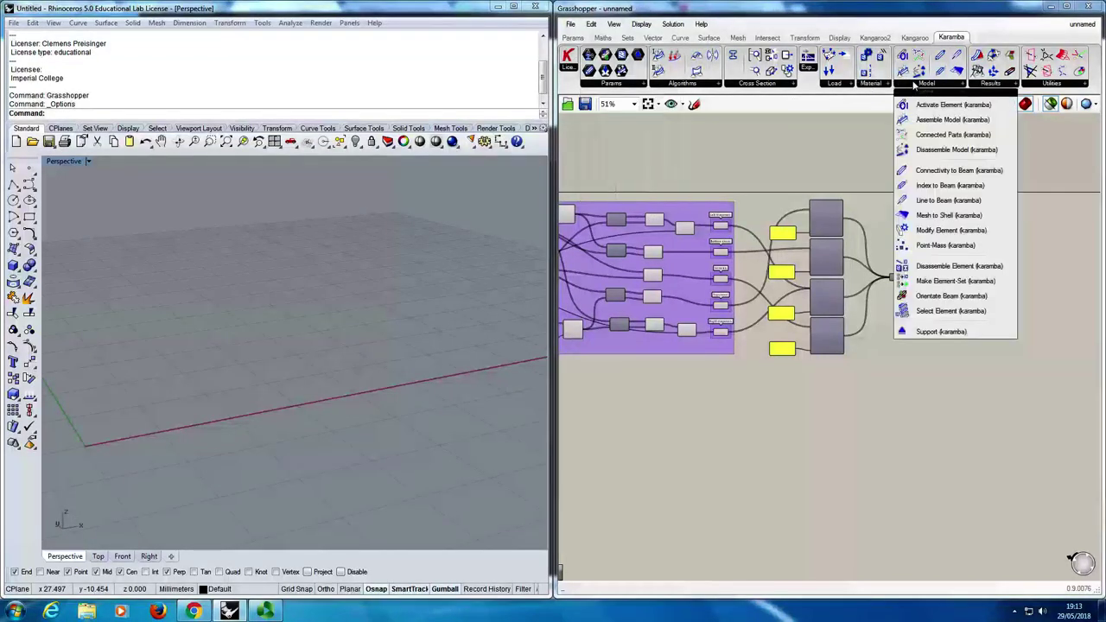
pyautogui.click(941, 331)
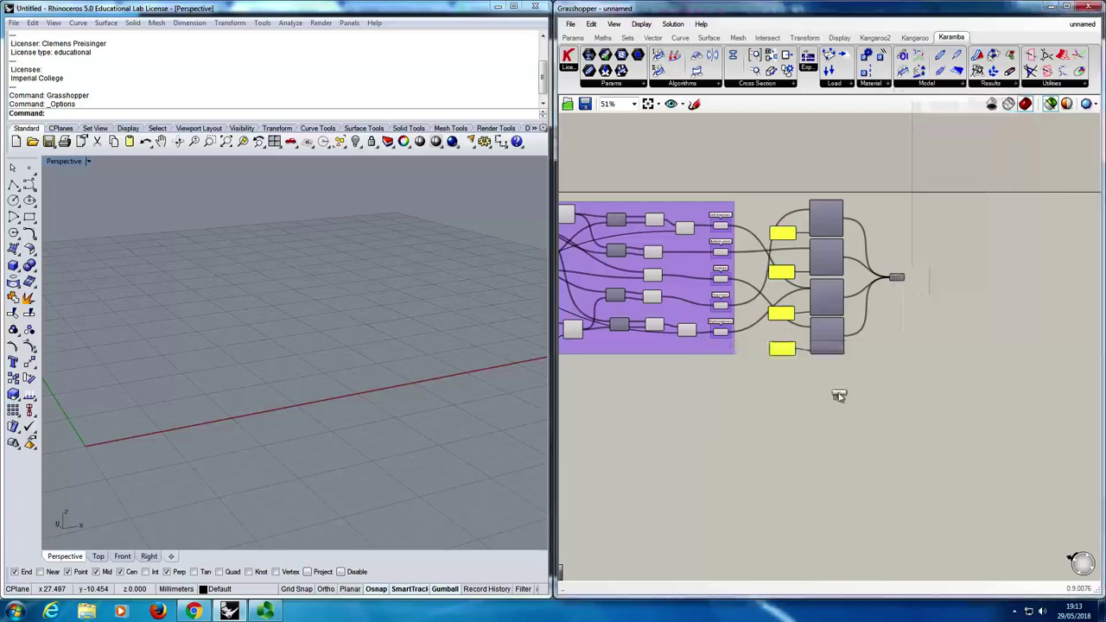
pyautogui.click(831, 393)
pyautogui.scroll(3, 831, 397)
pyautogui.scroll(1, 831, 399)
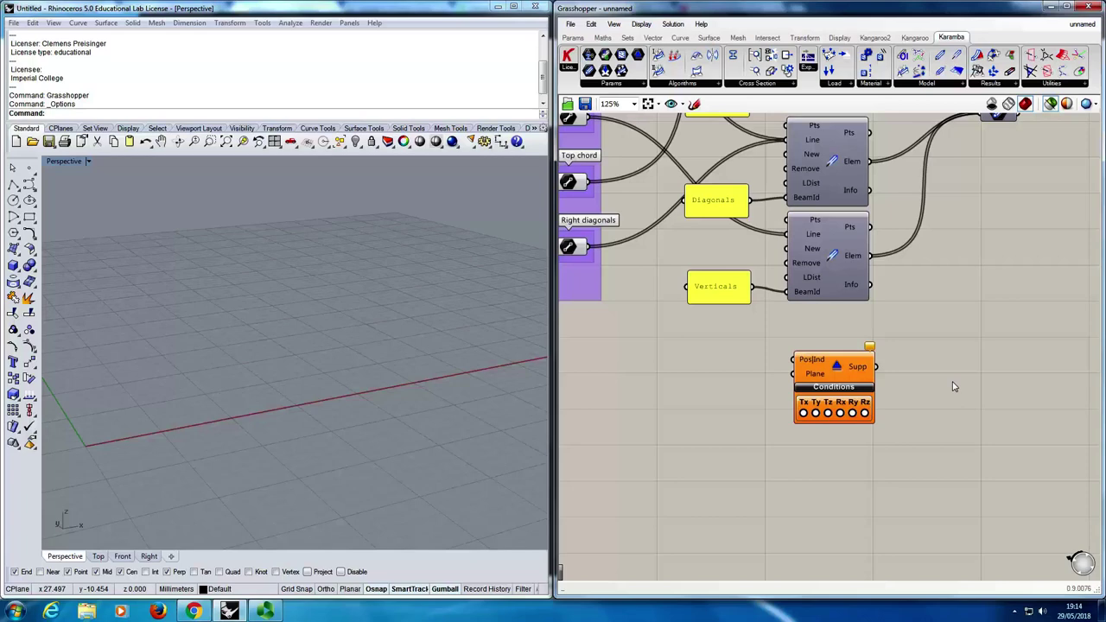
# Select the five output Line parameters to highlight the truss, and set Span to 27 and Bays to 10.
pyautogui.scroll(-5, 862, 332)
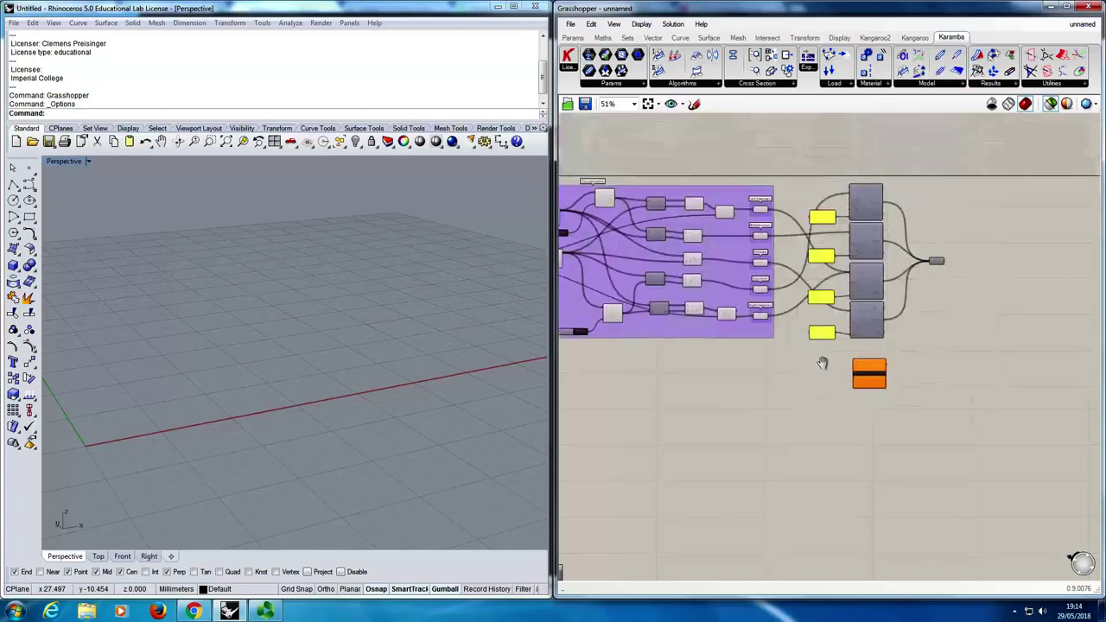
pyautogui.moveTo(741, 161); pyautogui.dragTo(785, 363)
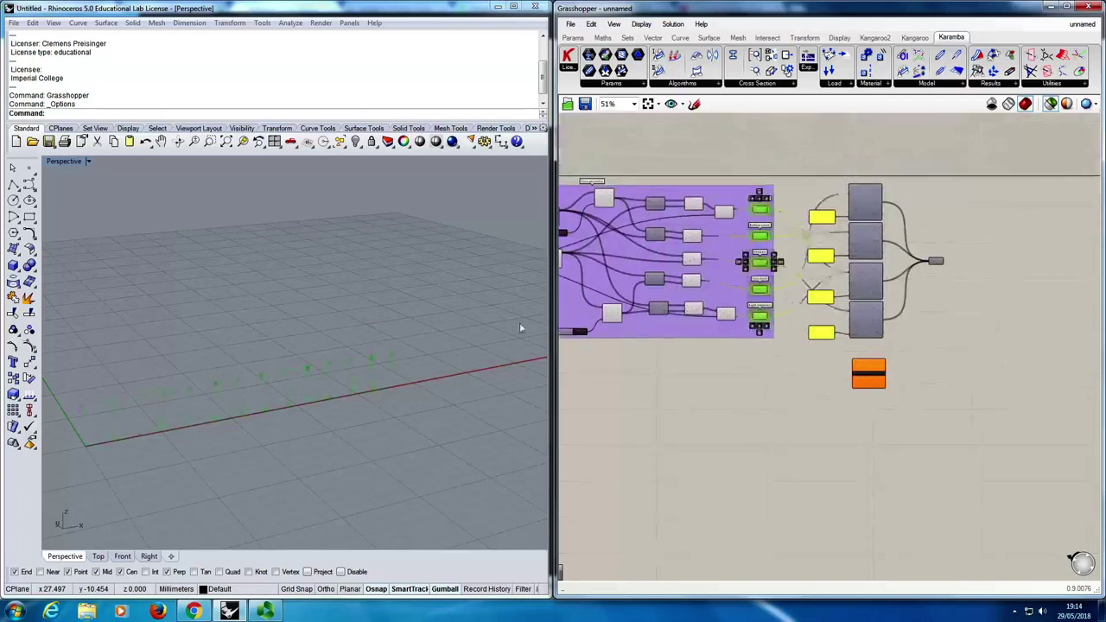
pyautogui.moveTo(725, 426); pyautogui.dragTo(799, 434, button='right')
pyautogui.scroll(6, 676, 299)
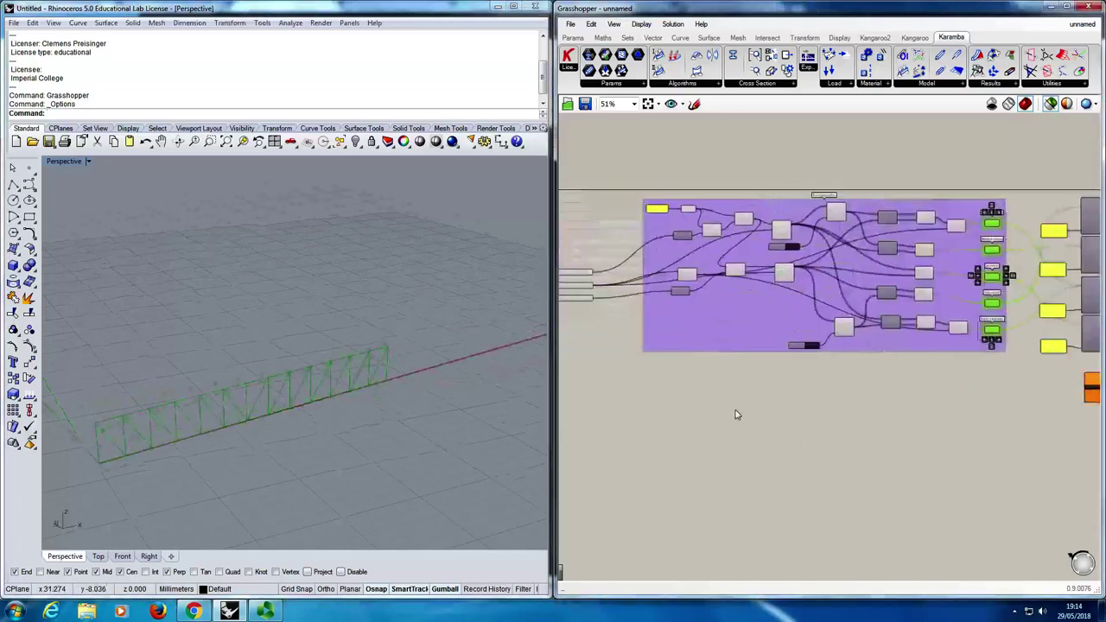
pyautogui.moveTo(713, 250)
pyautogui.mouseDown()
pyautogui.moveTo(617, 251)
pyautogui.moveTo(731, 260)
pyautogui.moveTo(726, 251)
pyautogui.mouseUp()
pyautogui.moveTo(654, 299); pyautogui.dragTo(647, 300)
pyautogui.moveTo(273, 422); pyautogui.dragTo(247, 441, button='right')
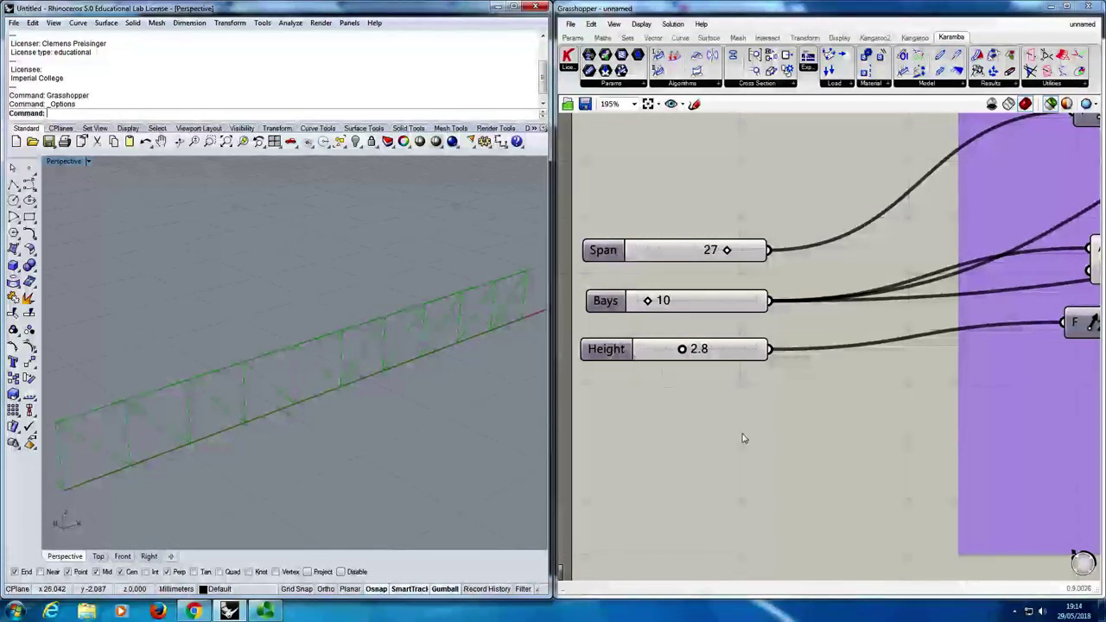
# Fix the Tx, Ty and Tz translations on the Support component below the Line to Beam components.
pyautogui.scroll(-10, 698, 410)
pyautogui.scroll(5, 775, 393)
pyautogui.moveTo(803, 442); pyautogui.dragTo(820, 439, button='right')
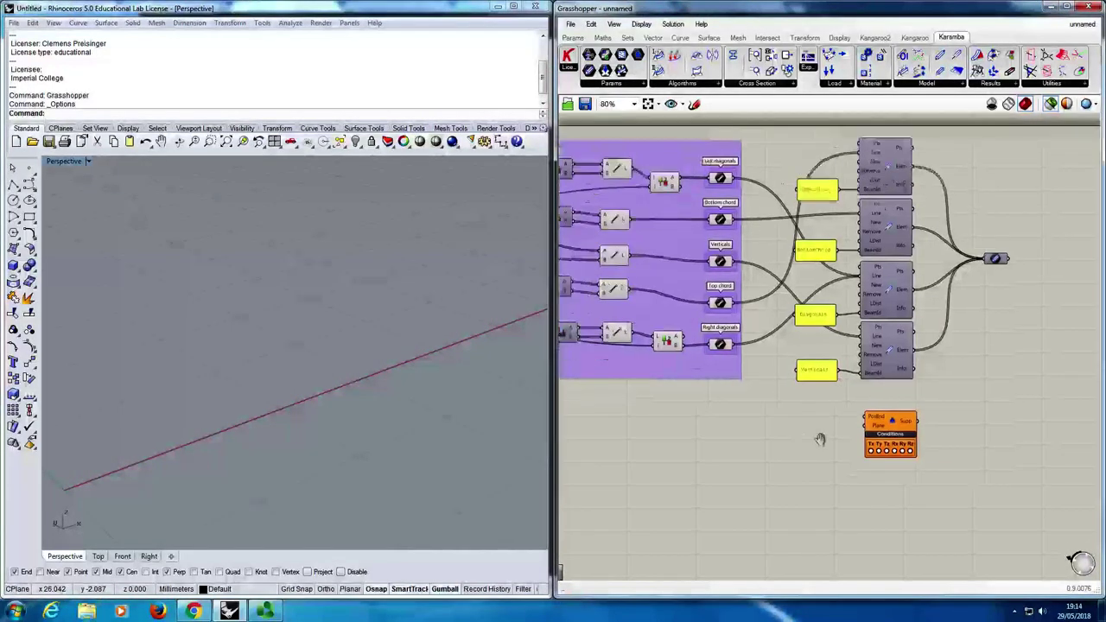
pyautogui.click(884, 428)
pyautogui.scroll(2, 864, 423)
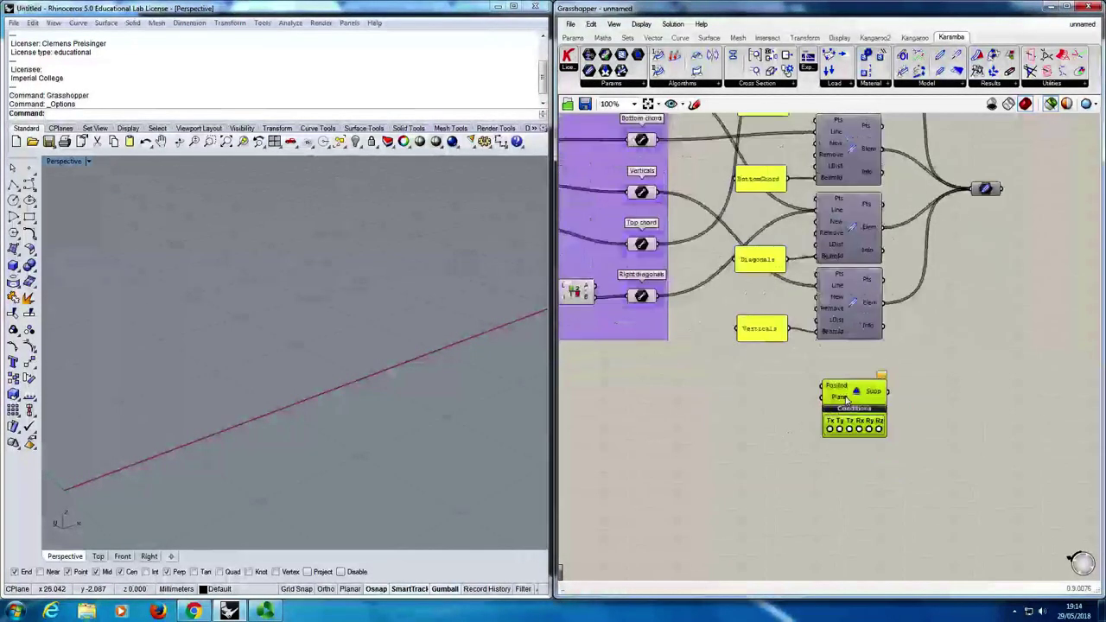
pyautogui.scroll(2, 847, 399)
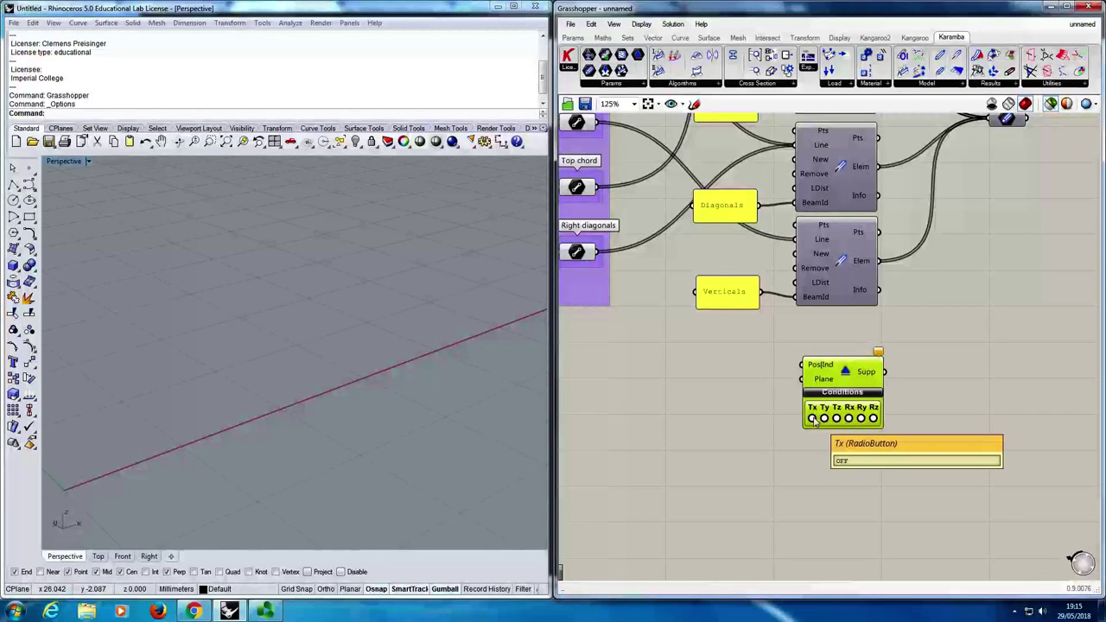
pyautogui.click(812, 418)
pyautogui.click(824, 418)
pyautogui.click(836, 418)
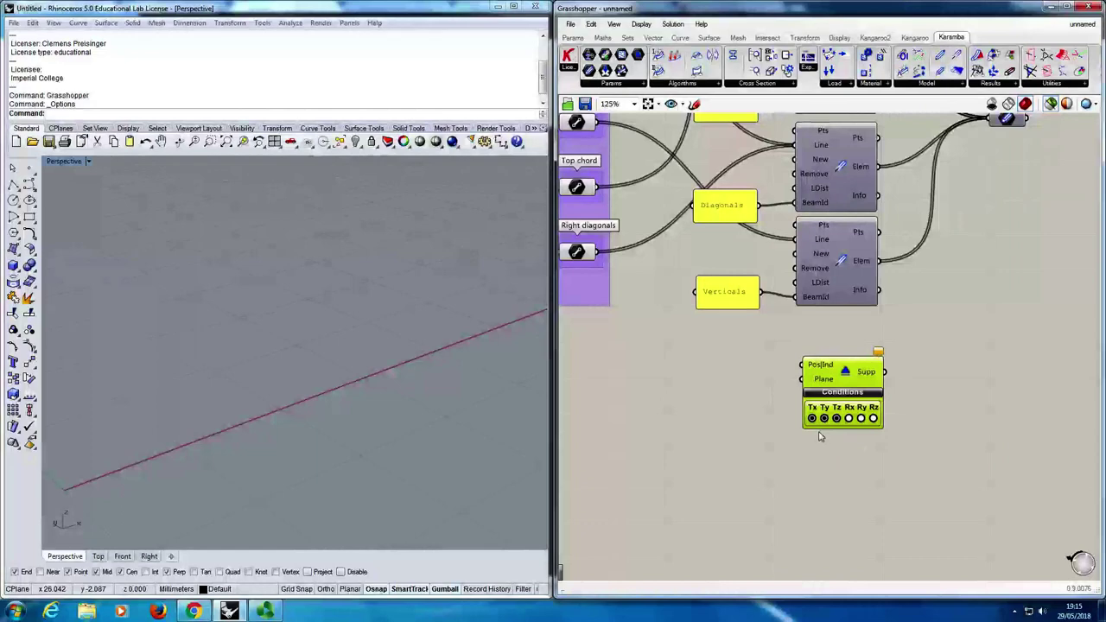
# Duplicate the Support component twice below itself, fixing only Ty and Tz on the second and only Ty on the third.
pyautogui.keyDown('alt'); pyautogui.moveTo(843, 372); pyautogui.dragTo(845, 457); pyautogui.keyUp('alt')
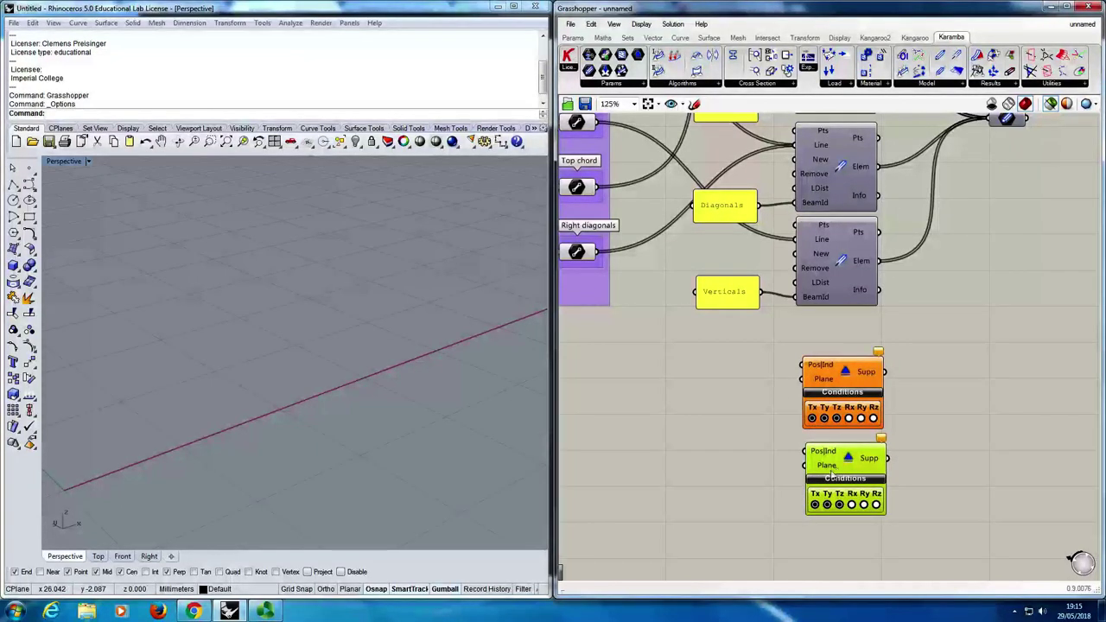
pyautogui.click(814, 504)
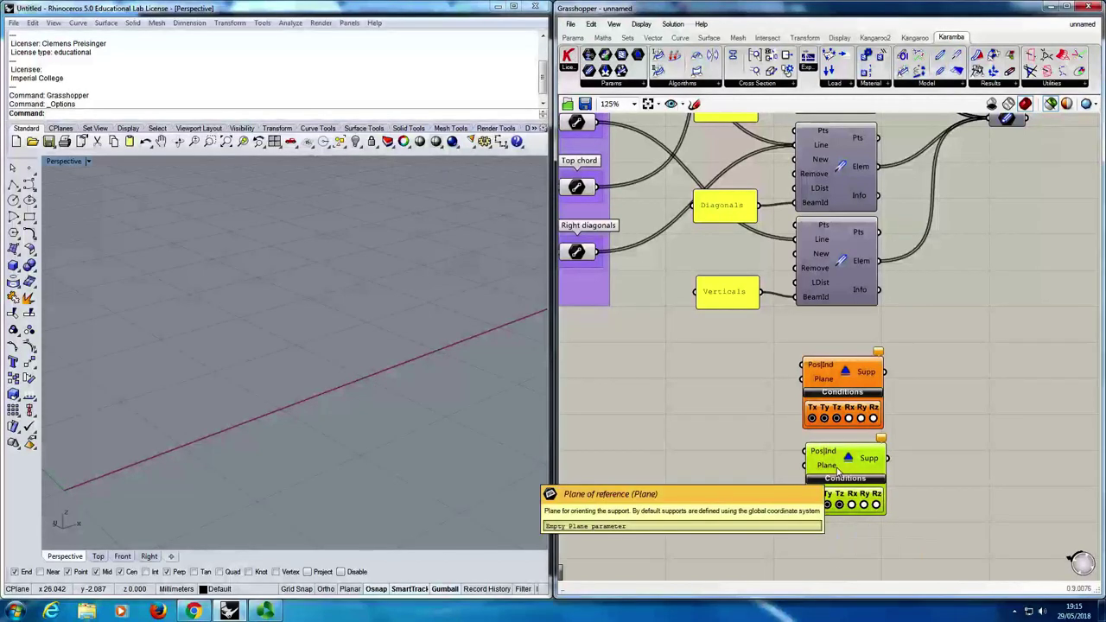
pyautogui.keyDown('alt'); pyautogui.moveTo(836, 467); pyautogui.dragTo(840, 544); pyautogui.keyUp('alt')
pyautogui.moveTo(841, 544); pyautogui.dragTo(840, 460, button='right')
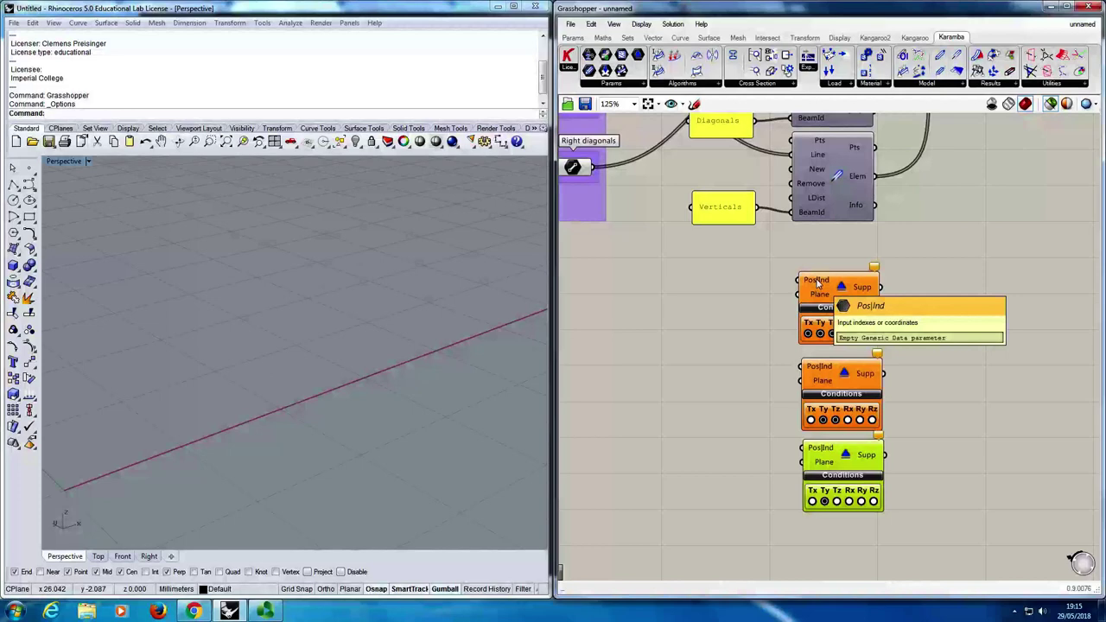
# Connect the origin Point parameter fed by the 0,0 panel to the first Support component's Pos|Ind input.
pyautogui.scroll(-5, 817, 282)
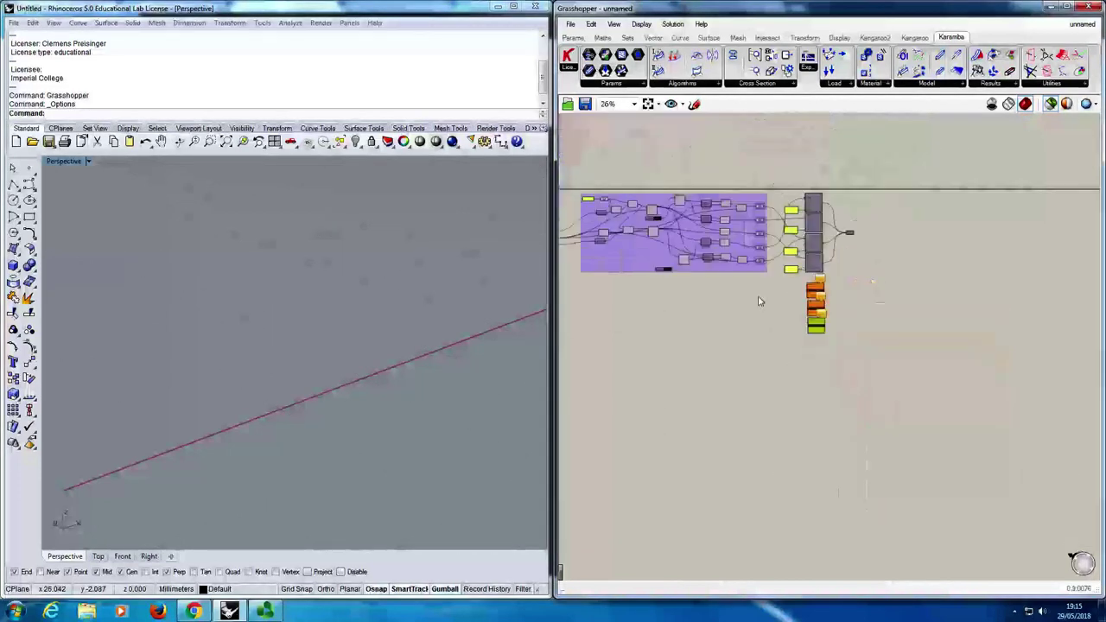
pyautogui.scroll(6, 716, 288)
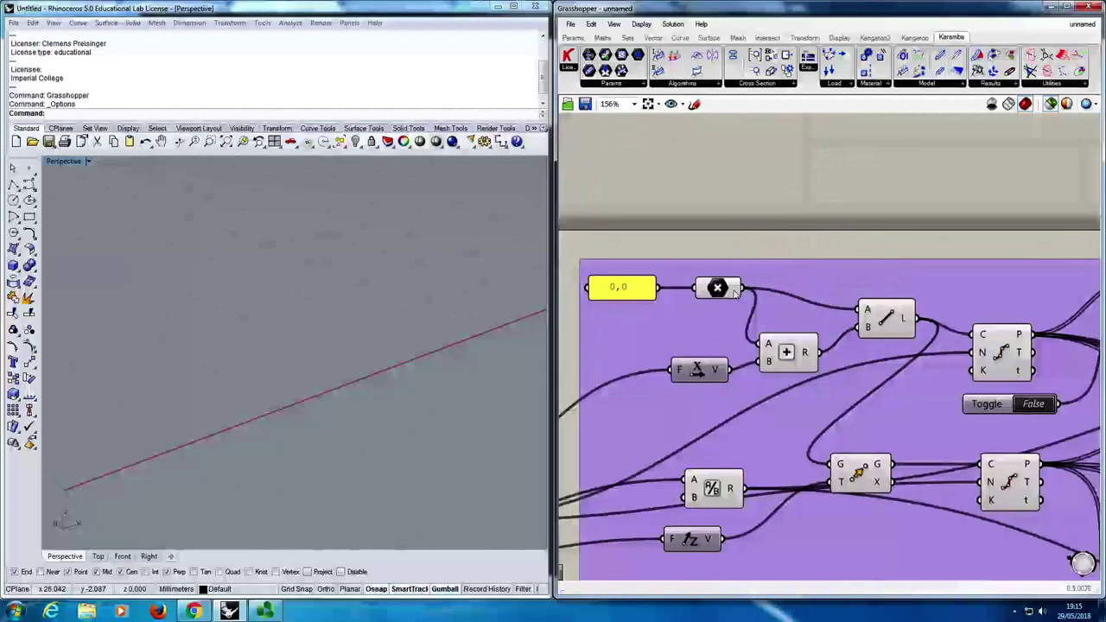
pyautogui.scroll(-4, 743, 298)
pyautogui.moveTo(743, 290); pyautogui.dragTo(933, 413)
pyautogui.scroll(4, 933, 395)
pyautogui.moveTo(935, 415); pyautogui.dragTo(808, 335, button='right')
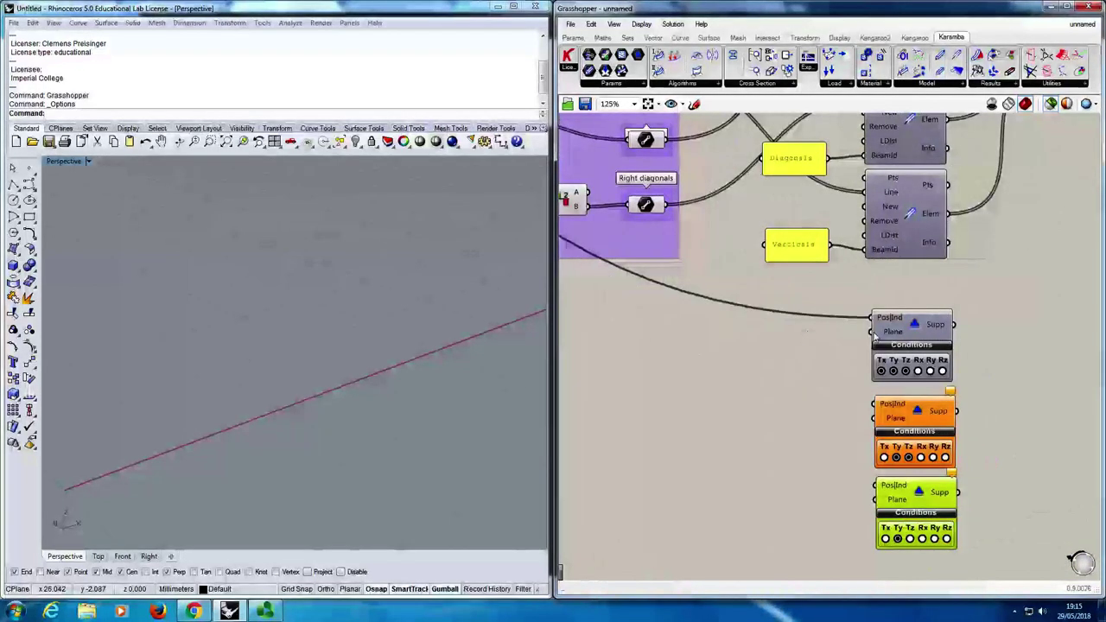
# Connect the Addition component's R output, the far end point of the span, to the second Support component's Pos|Ind input.
pyautogui.moveTo(890, 333)
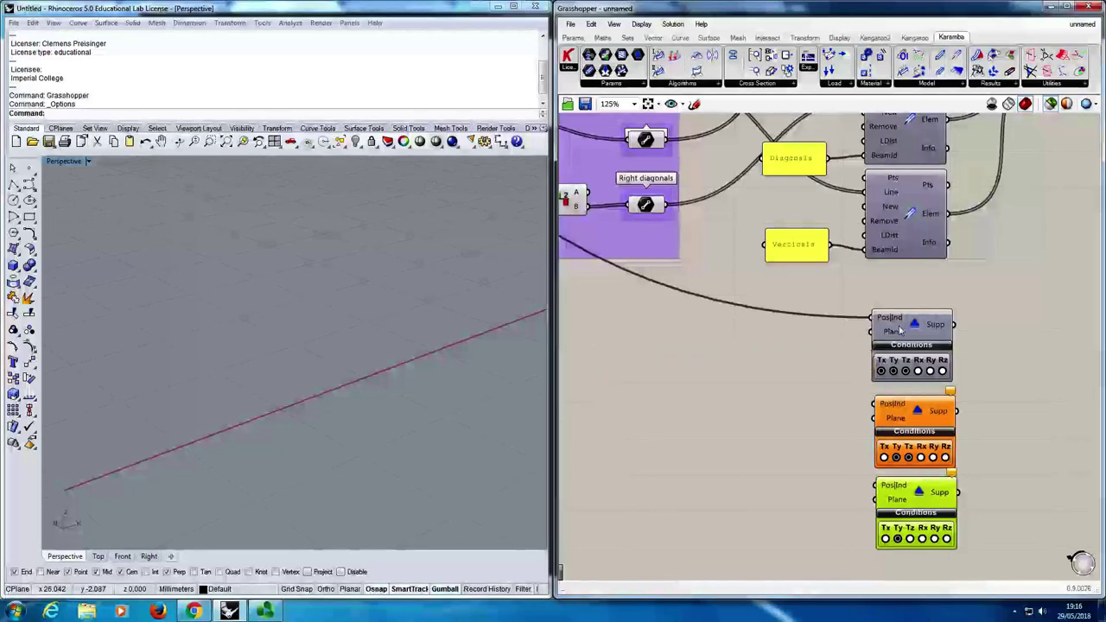
pyautogui.click(917, 411)
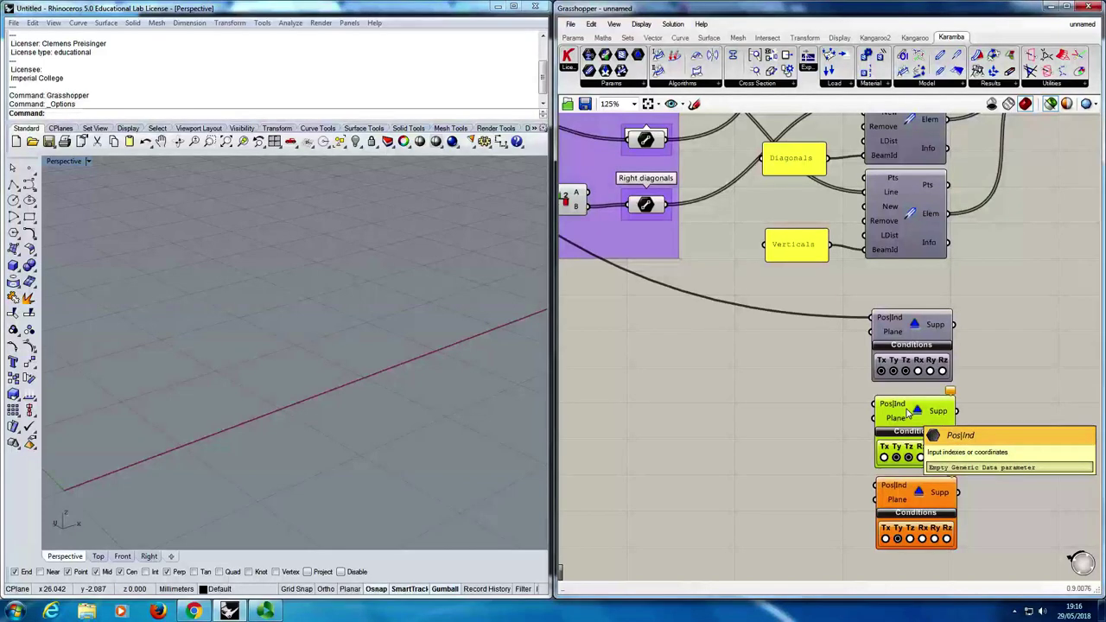
pyautogui.scroll(-6, 760, 385)
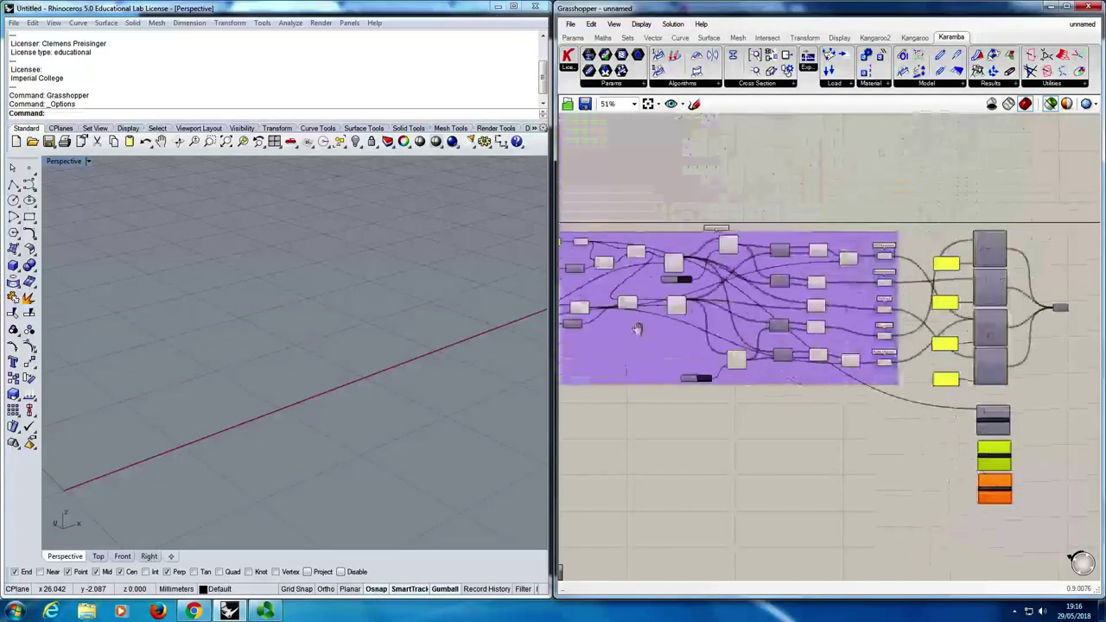
pyautogui.scroll(7, 636, 329)
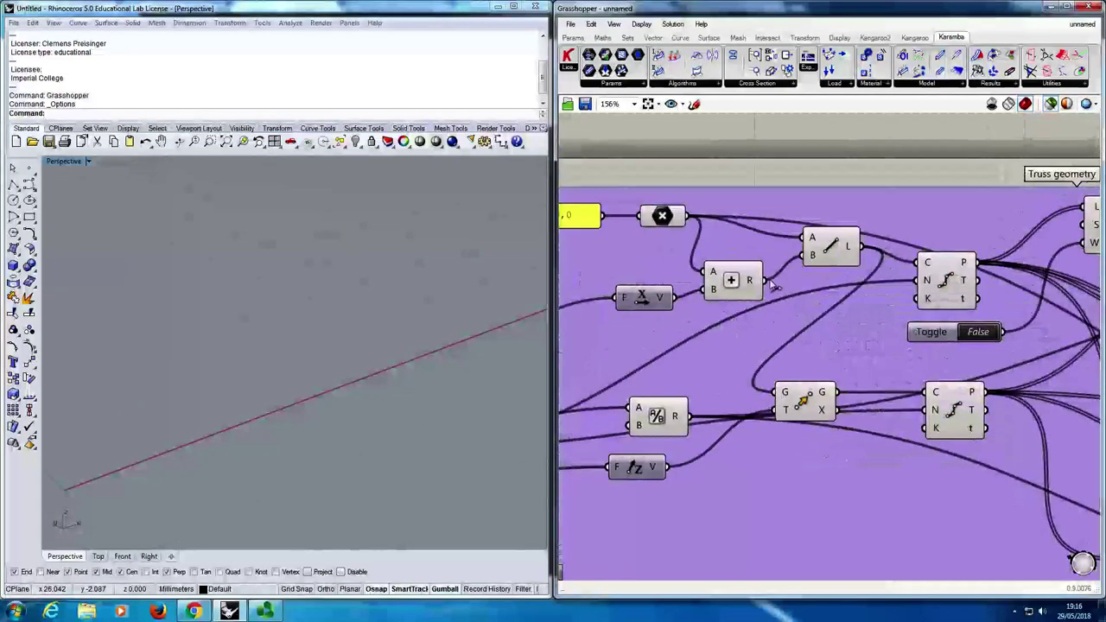
pyautogui.scroll(-8, 774, 294)
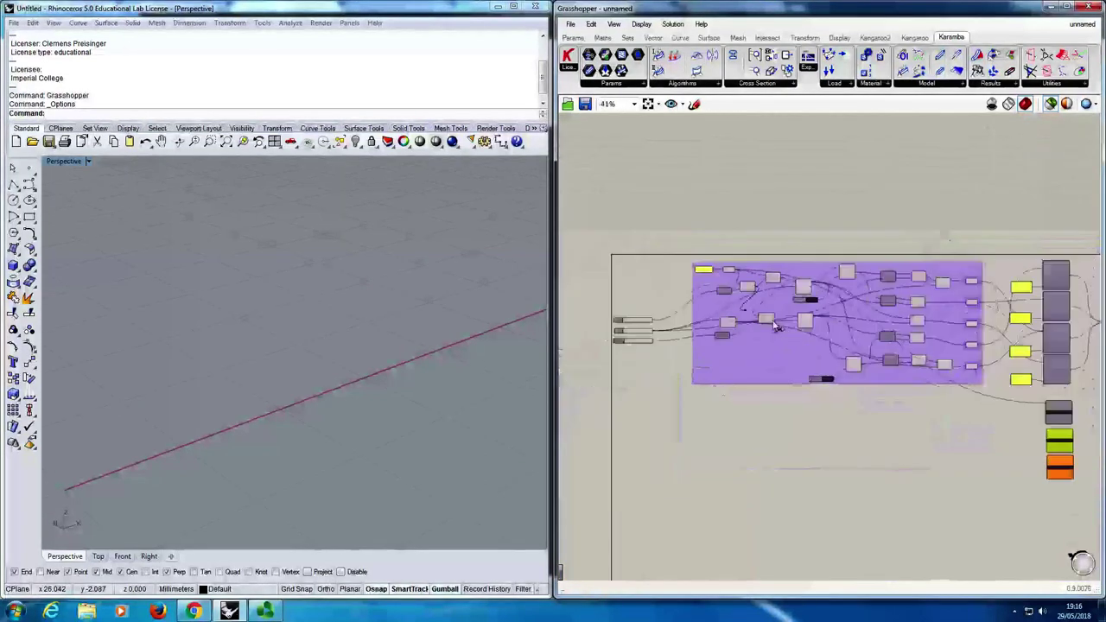
pyautogui.scroll(8, 1028, 442)
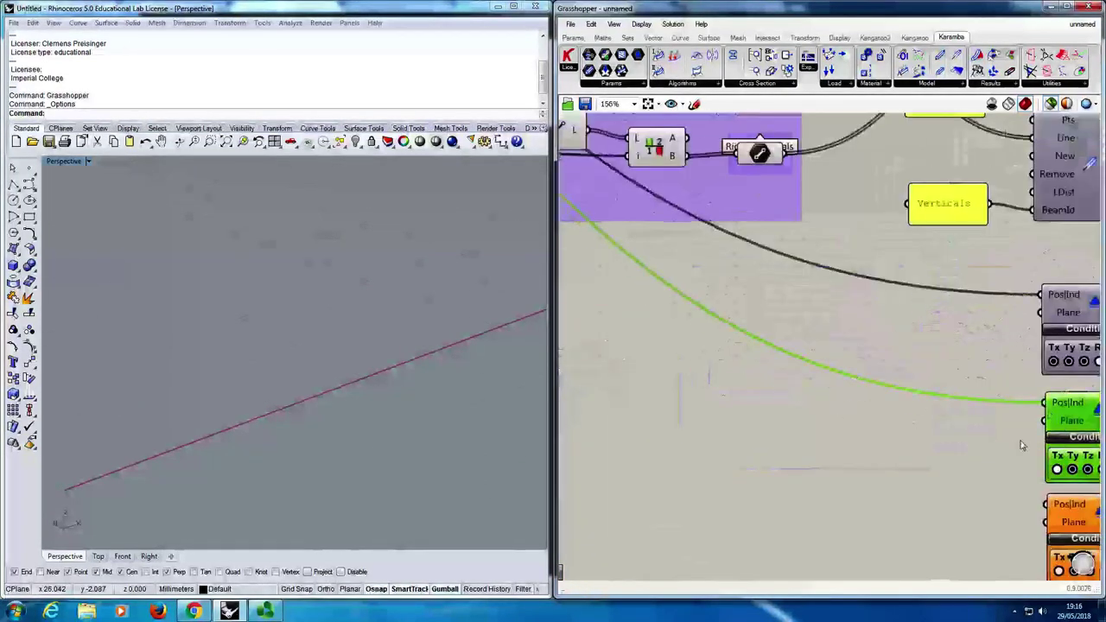
pyautogui.moveTo(1021, 445); pyautogui.dragTo(817, 375, button='right')
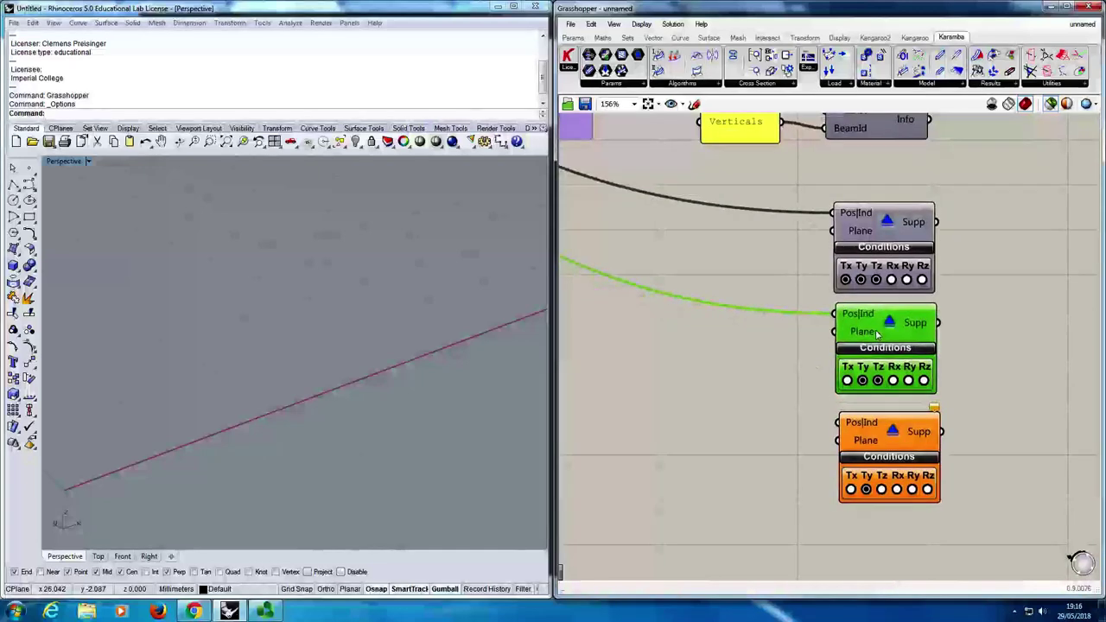
# Add a List Item component in front of the third Support component's inputs.
pyautogui.click(896, 436)
pyautogui.scroll(-5, 804, 438)
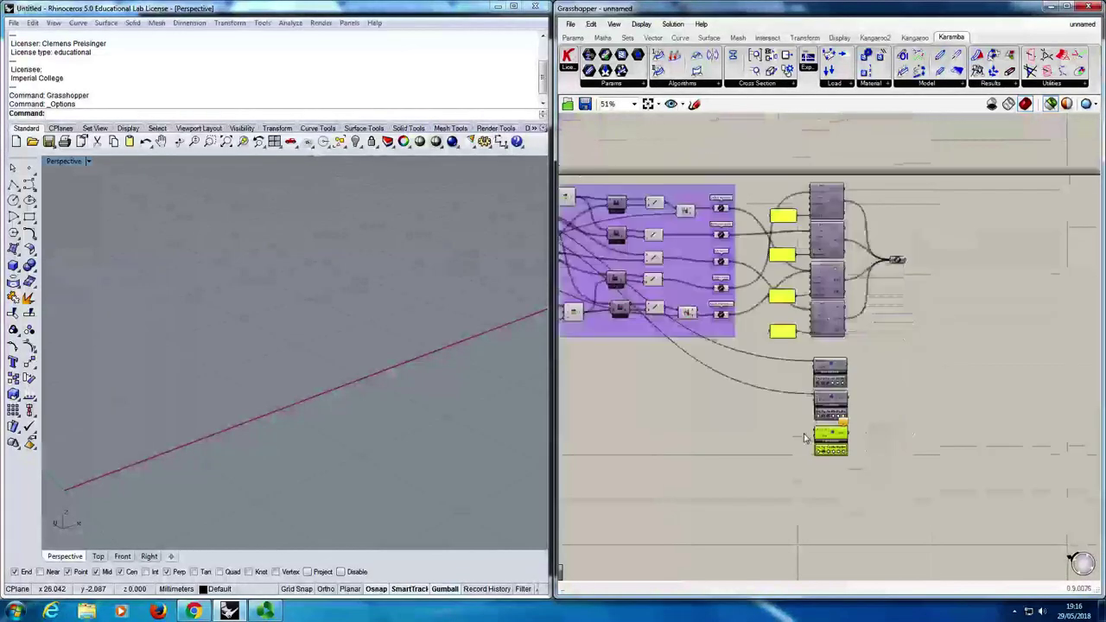
pyautogui.scroll(-2, 803, 438)
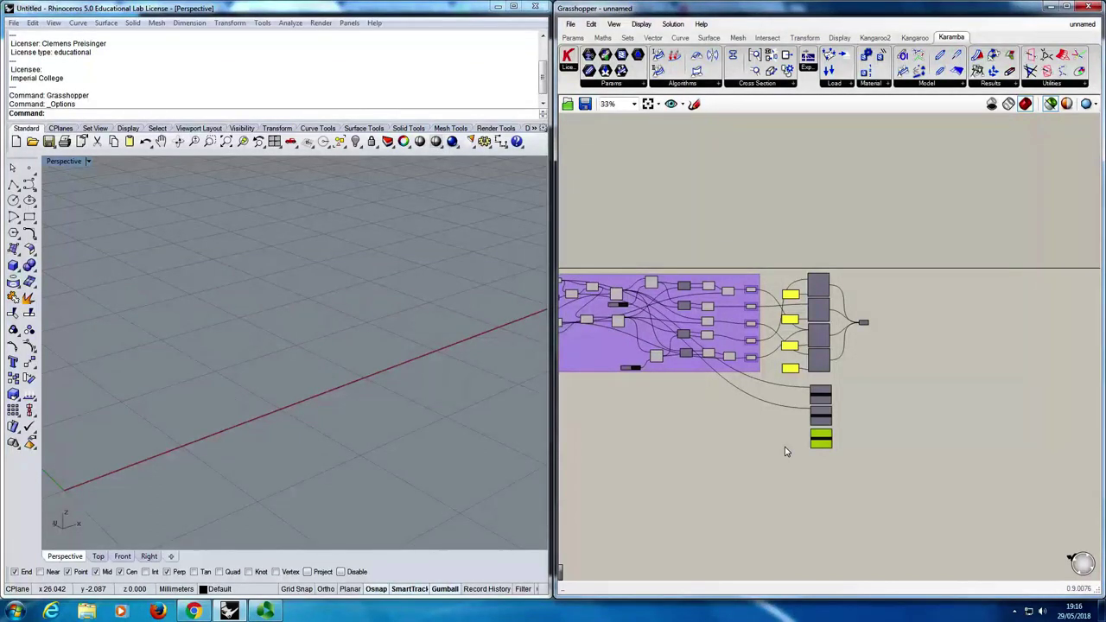
pyautogui.moveTo(715, 426); pyautogui.dragTo(748, 443, button='right')
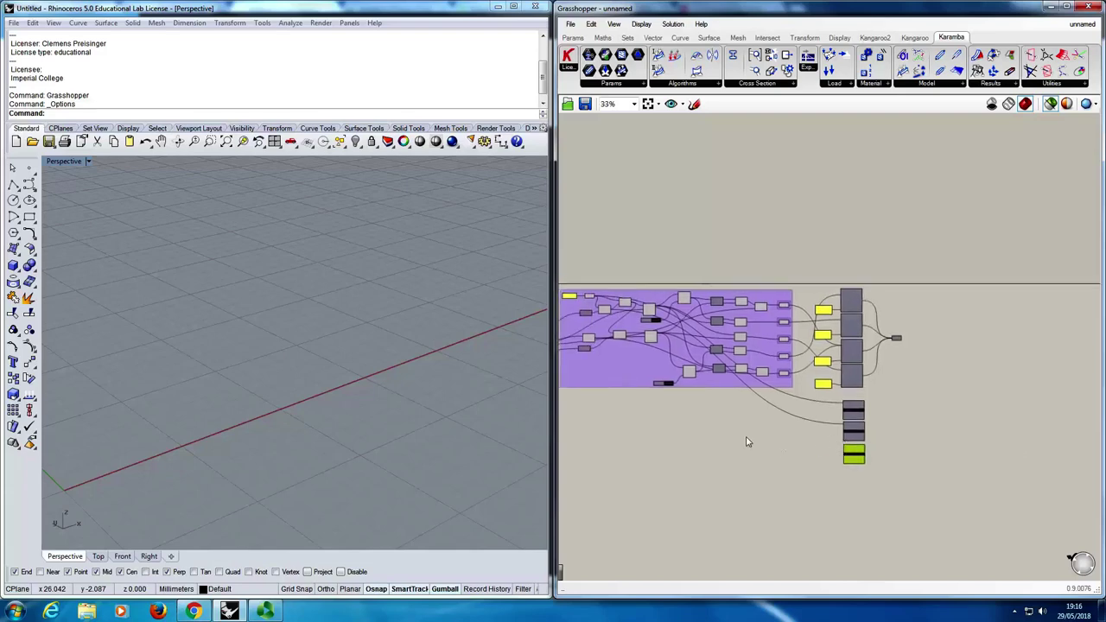
pyautogui.scroll(5, 821, 427)
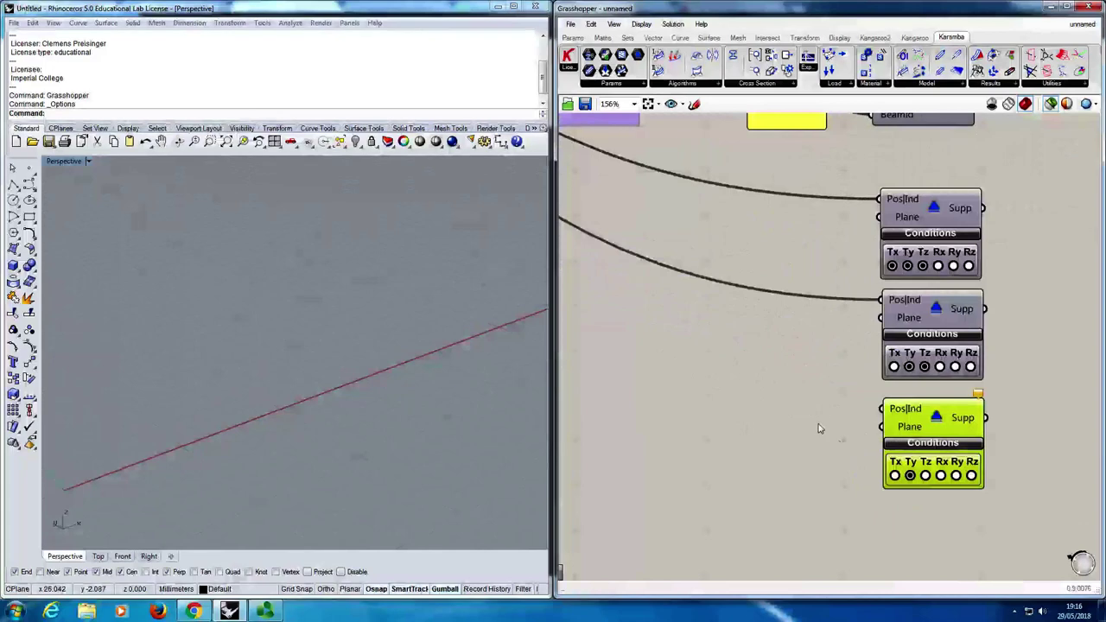
pyautogui.doubleClick(820, 429)
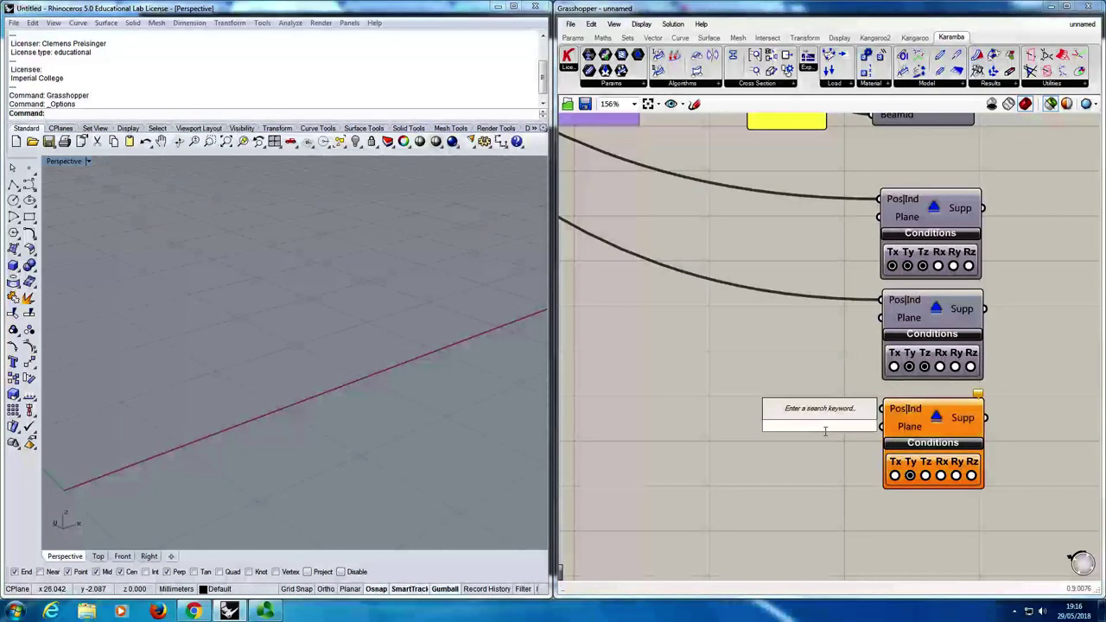
pyautogui.write('item')
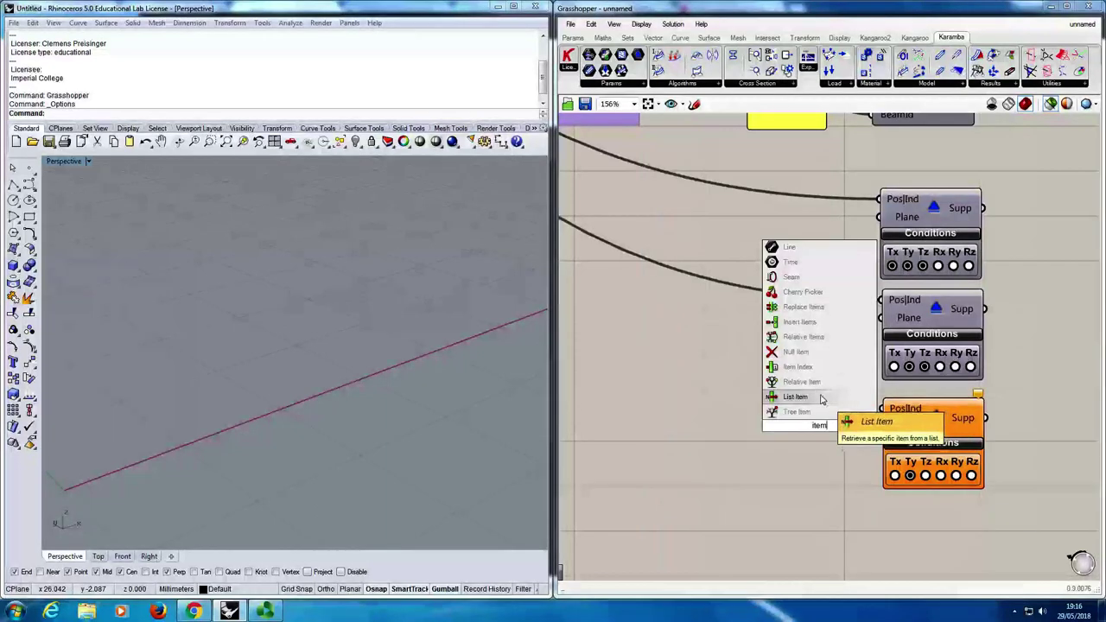
pyautogui.click(820, 399)
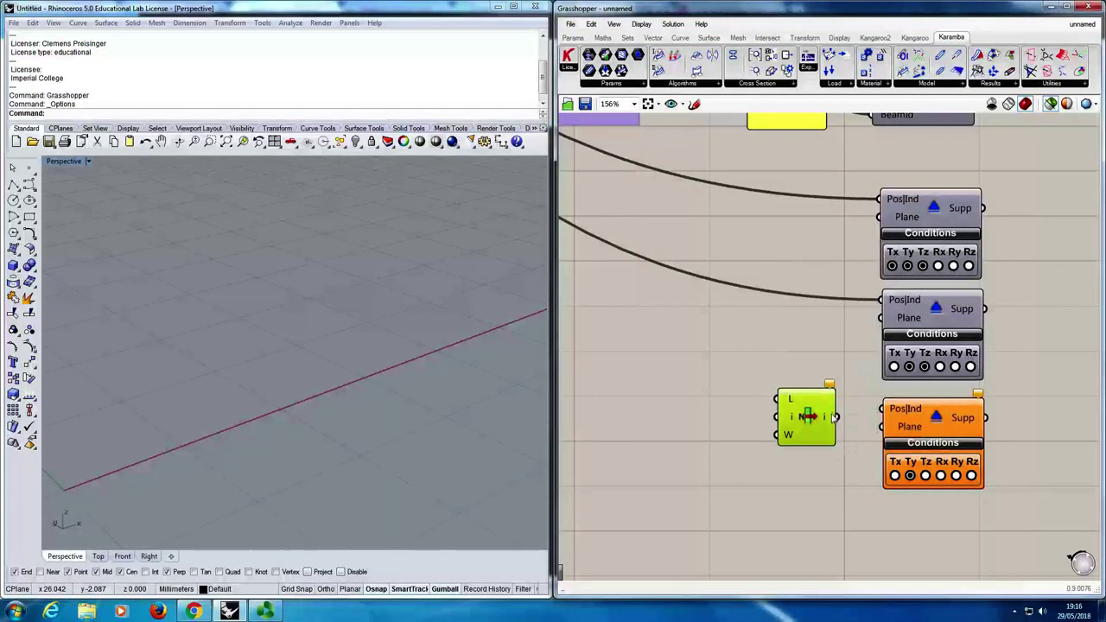
# Add a -1 output above the i output of the List Item component.
pyautogui.scroll(8, 833, 417)
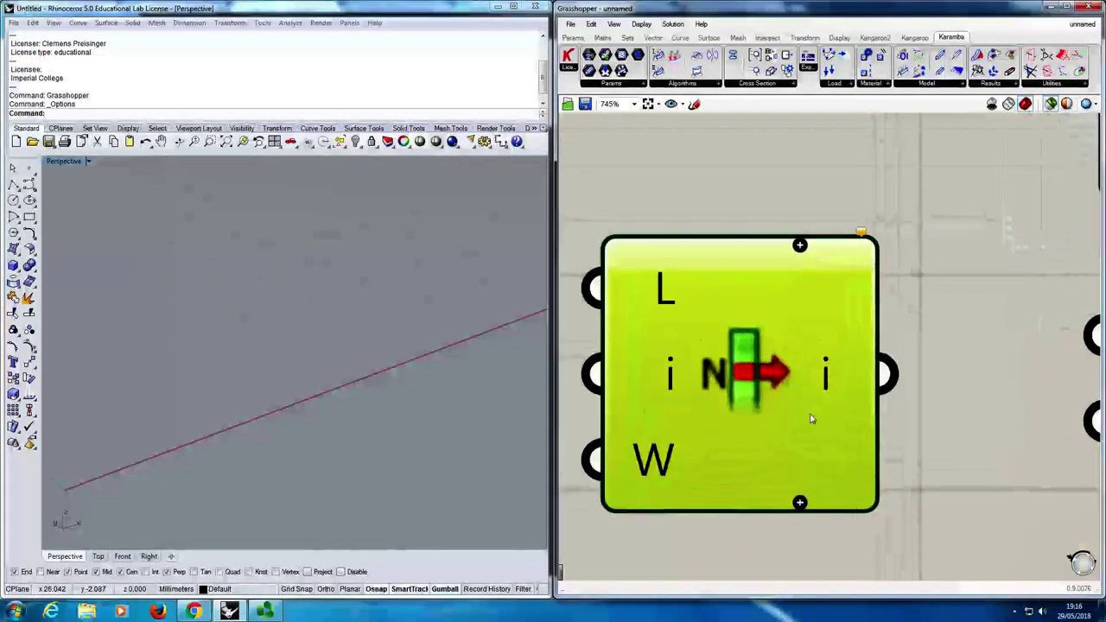
pyautogui.click(821, 475)
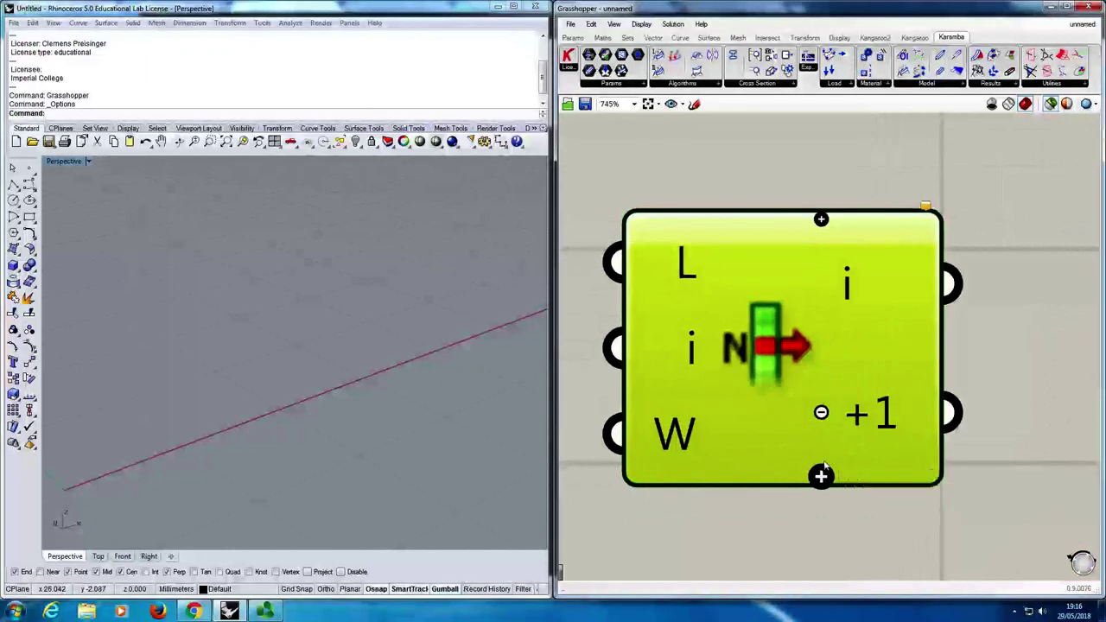
pyautogui.click(820, 412)
pyautogui.click(821, 220)
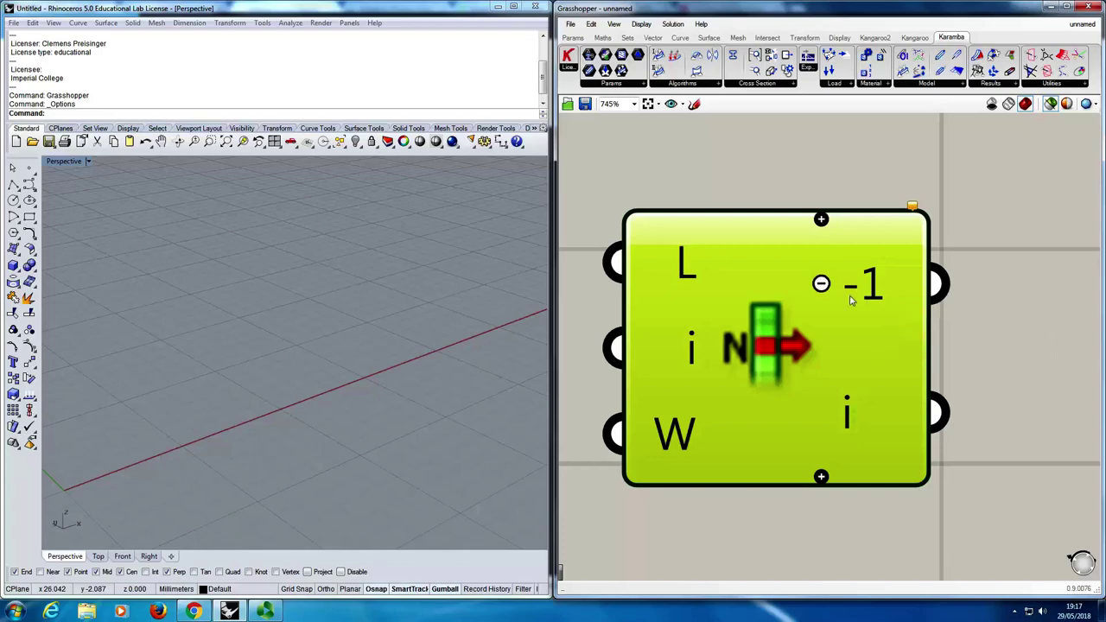
# Connect the P output of the top chord's Divide Curve component to the List Item's L input and highlight its division points.
pyautogui.scroll(-8, 856, 295)
pyautogui.scroll(-4, 812, 298)
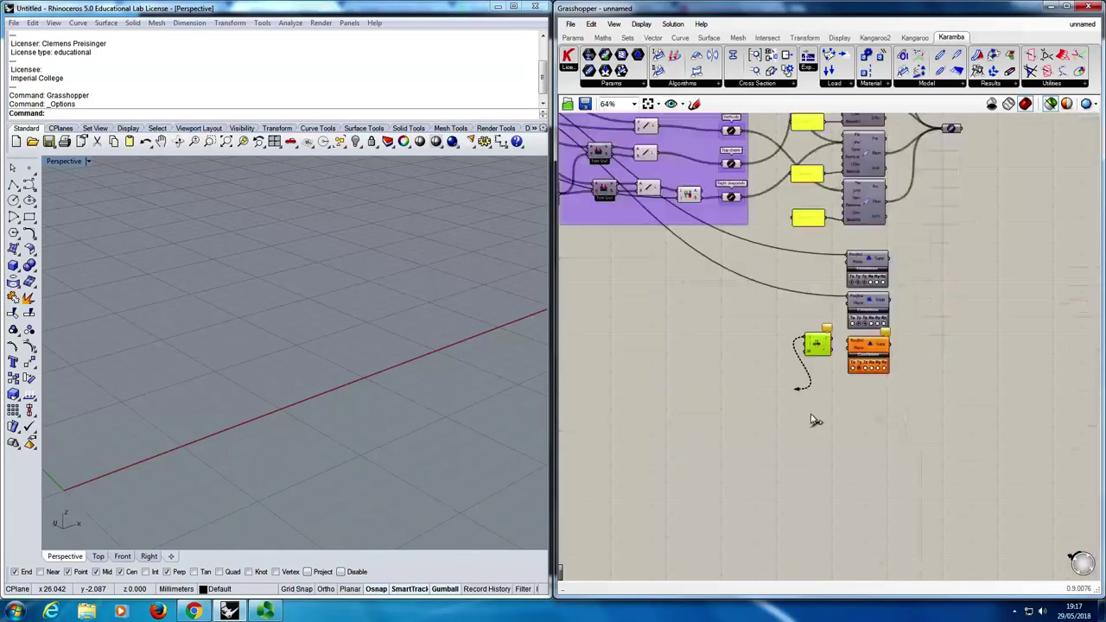
pyautogui.scroll(4, 602, 242)
pyautogui.scroll(-3, 602, 242)
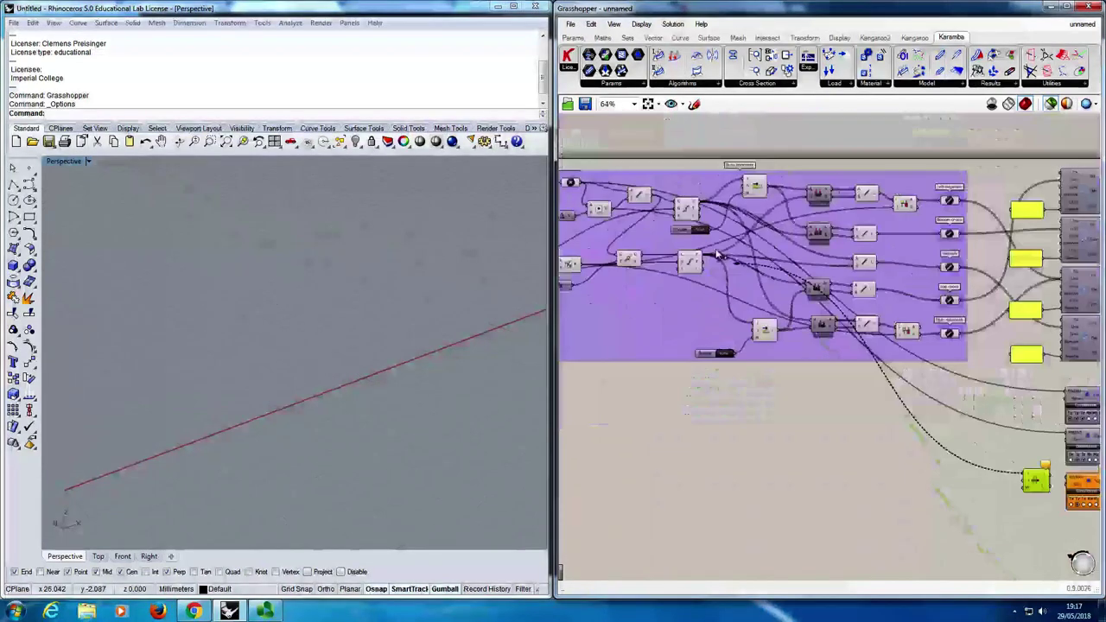
pyautogui.scroll(5, 760, 302)
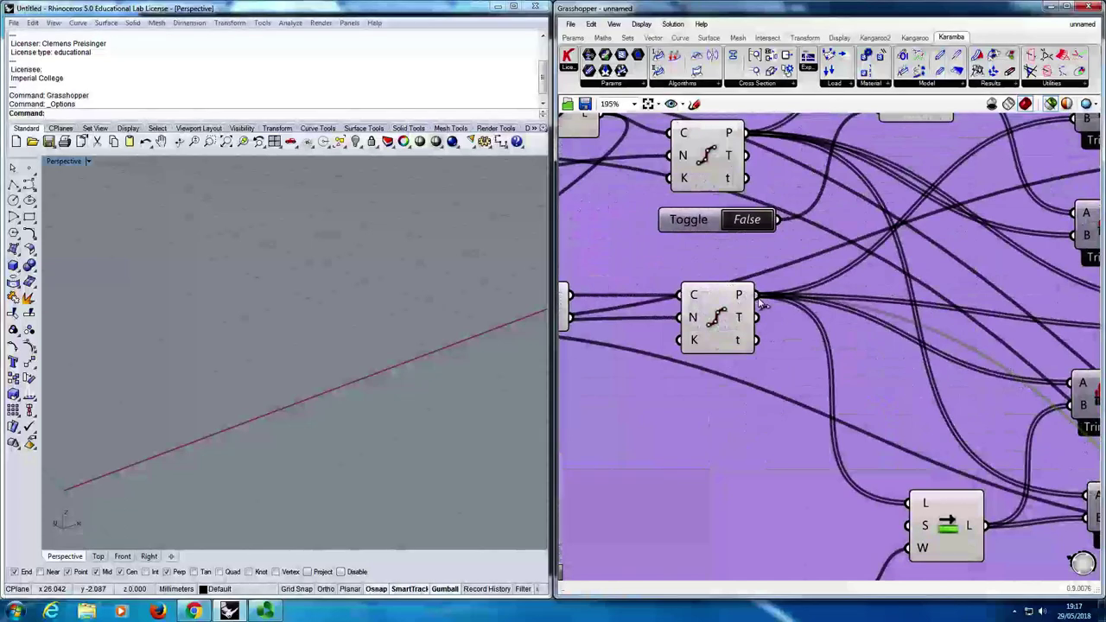
pyautogui.click(723, 328)
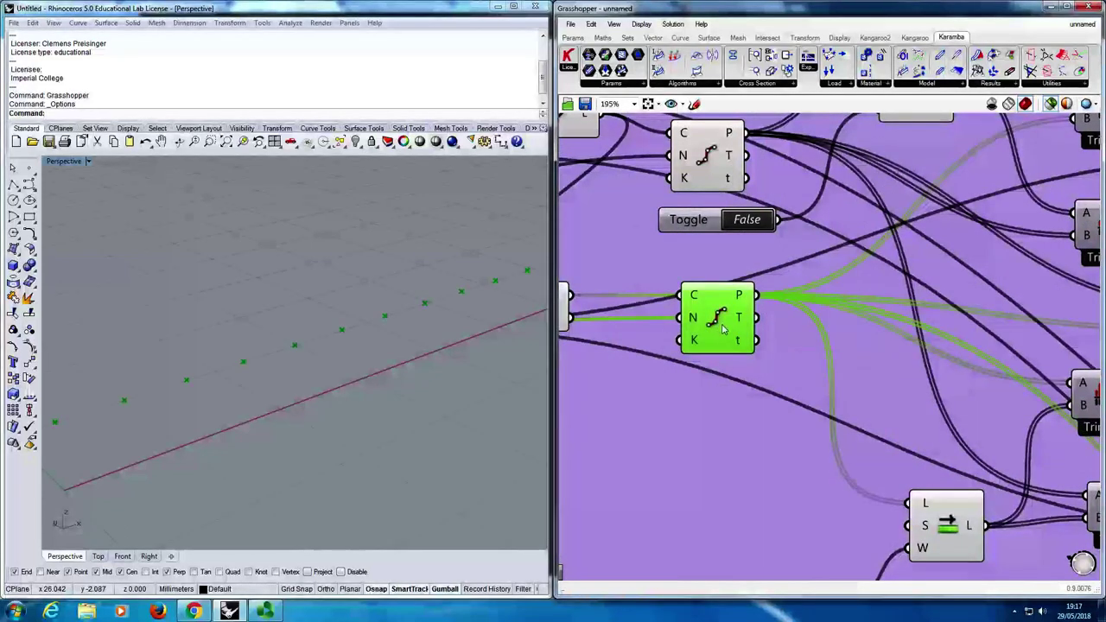
pyautogui.scroll(-5, 710, 321)
pyautogui.scroll(4, 832, 432)
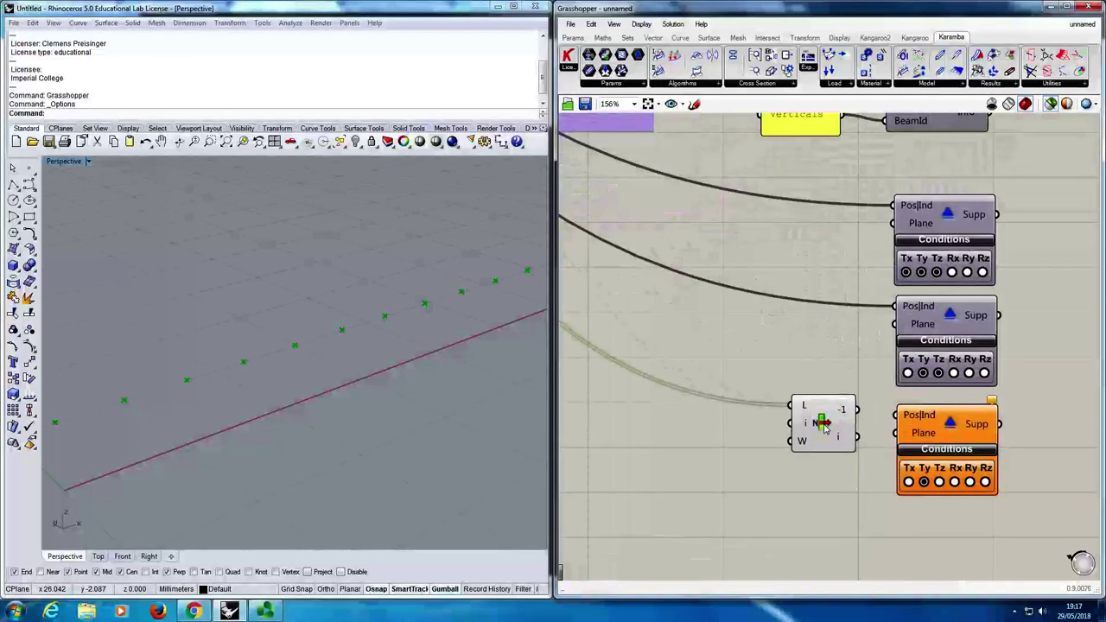
# Check the two top chord end points in the viewport and connect the List Item's -1 and i outputs to the third Support's Pos|Ind input.
pyautogui.click(823, 425)
pyautogui.moveTo(420, 378); pyautogui.dragTo(388, 353, button='right')
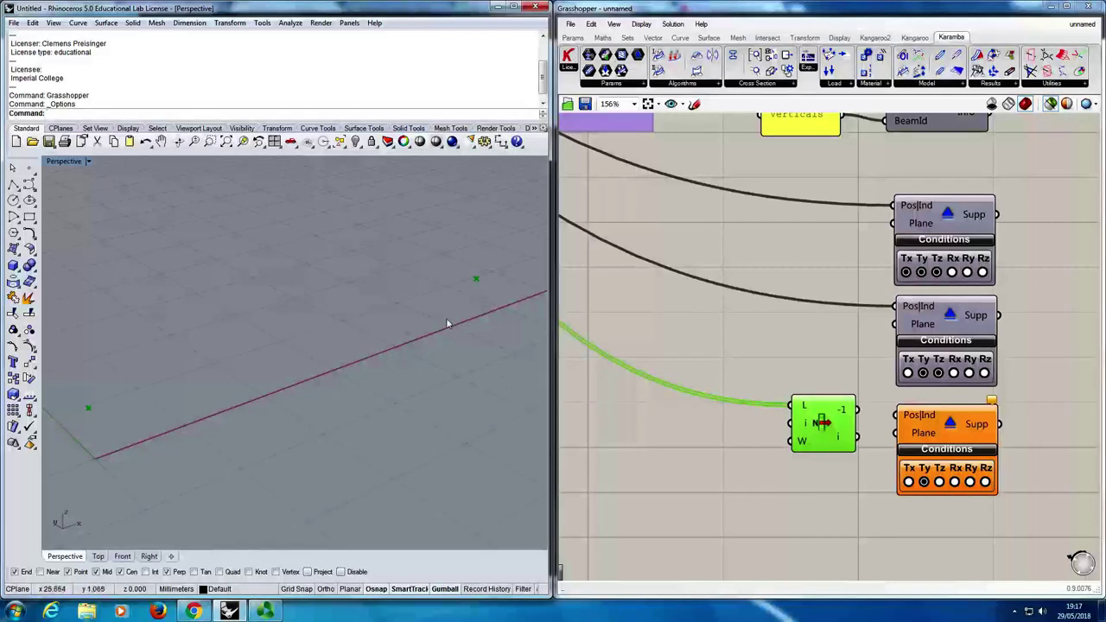
pyautogui.moveTo(838, 412); pyautogui.dragTo(795, 394, button='right')
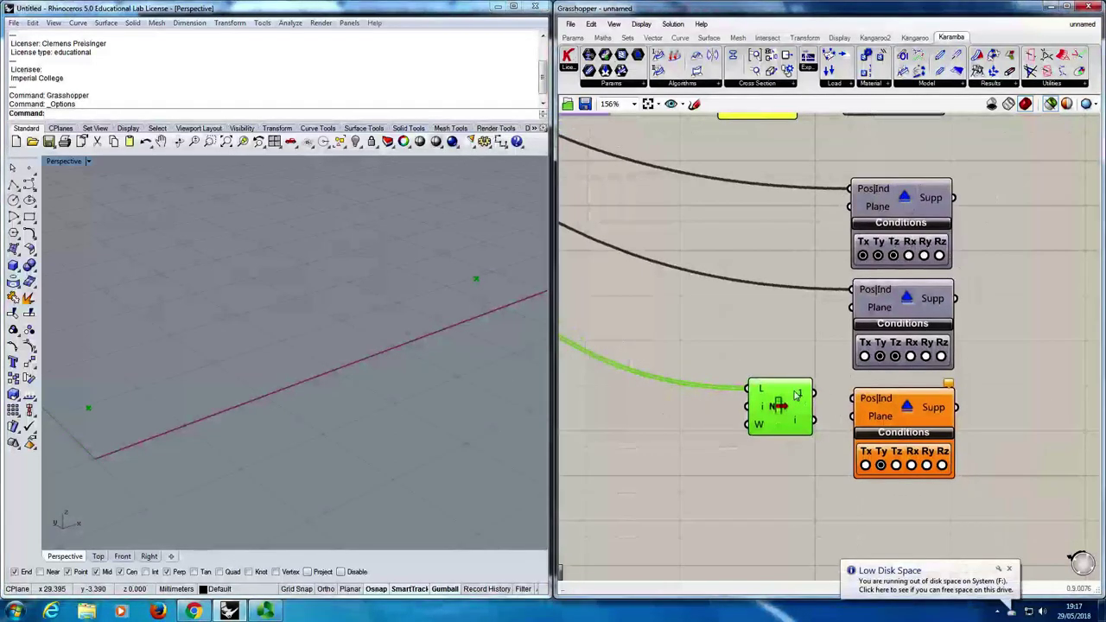
pyautogui.scroll(4, 796, 395)
pyautogui.moveTo(810, 380); pyautogui.dragTo(849, 414)
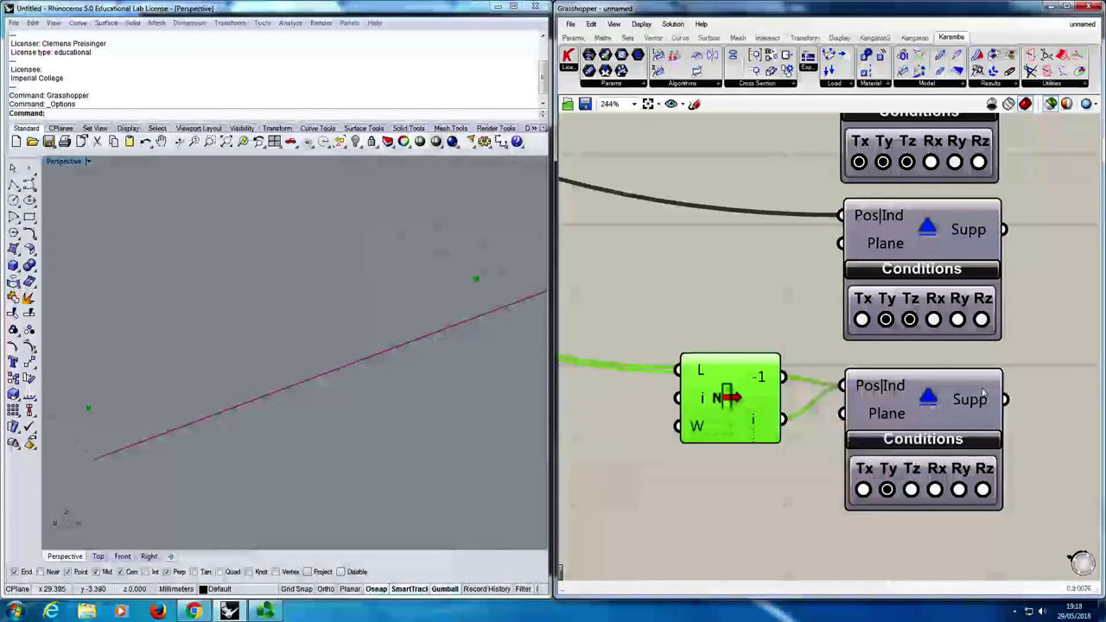
# Add a Karamba Support parameter component beside the outputs of the three Support components.
pyautogui.scroll(-4, 928, 406)
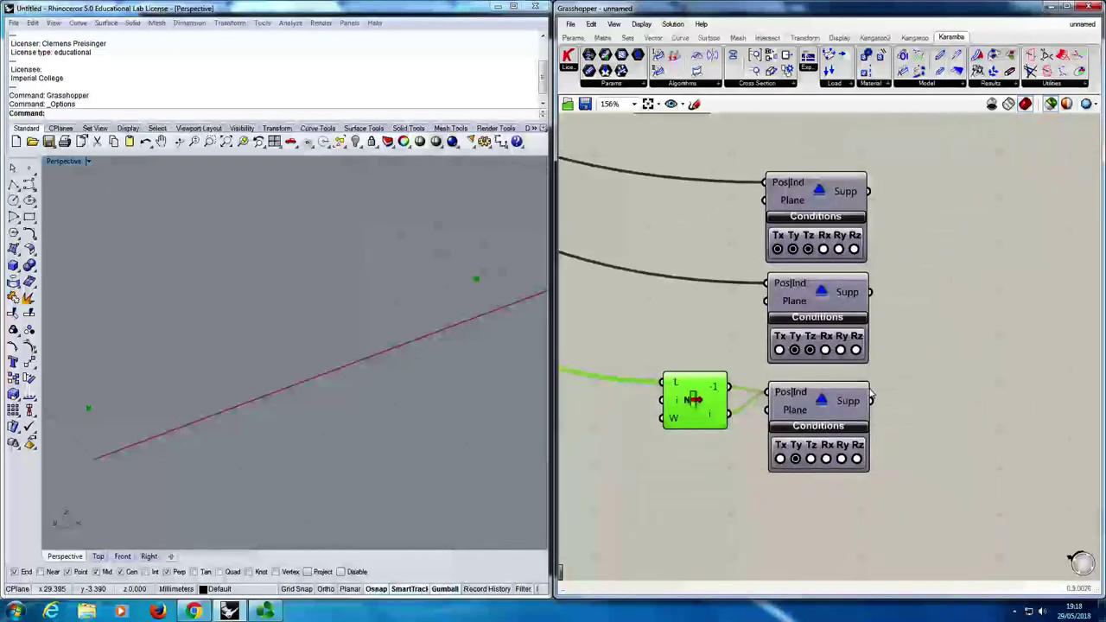
pyautogui.moveTo(879, 361); pyautogui.dragTo(818, 372, button='right')
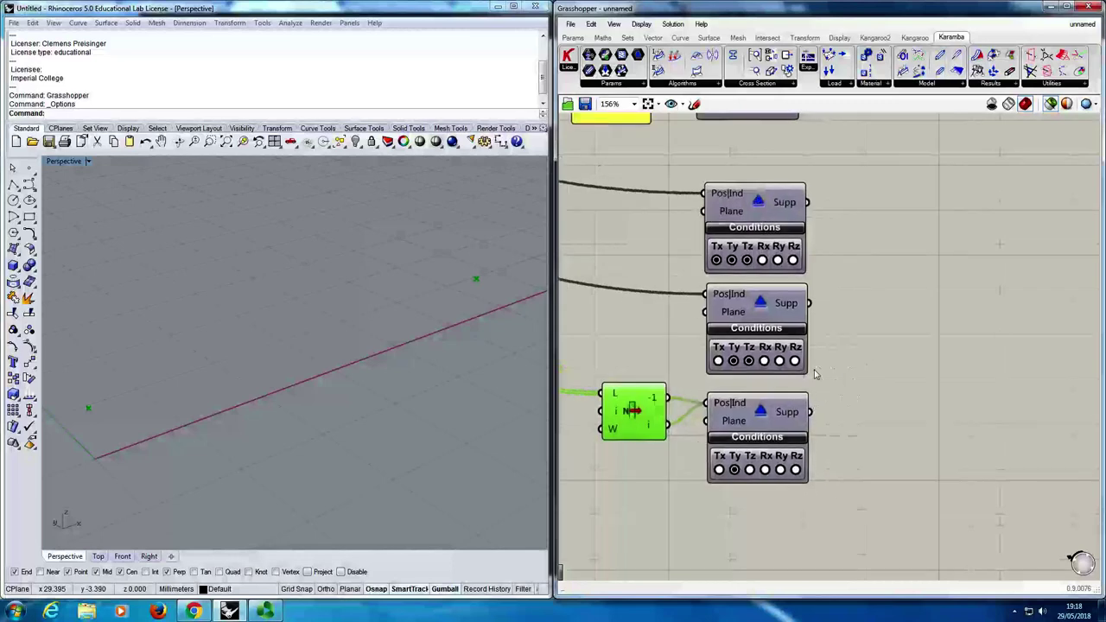
pyautogui.click(776, 407)
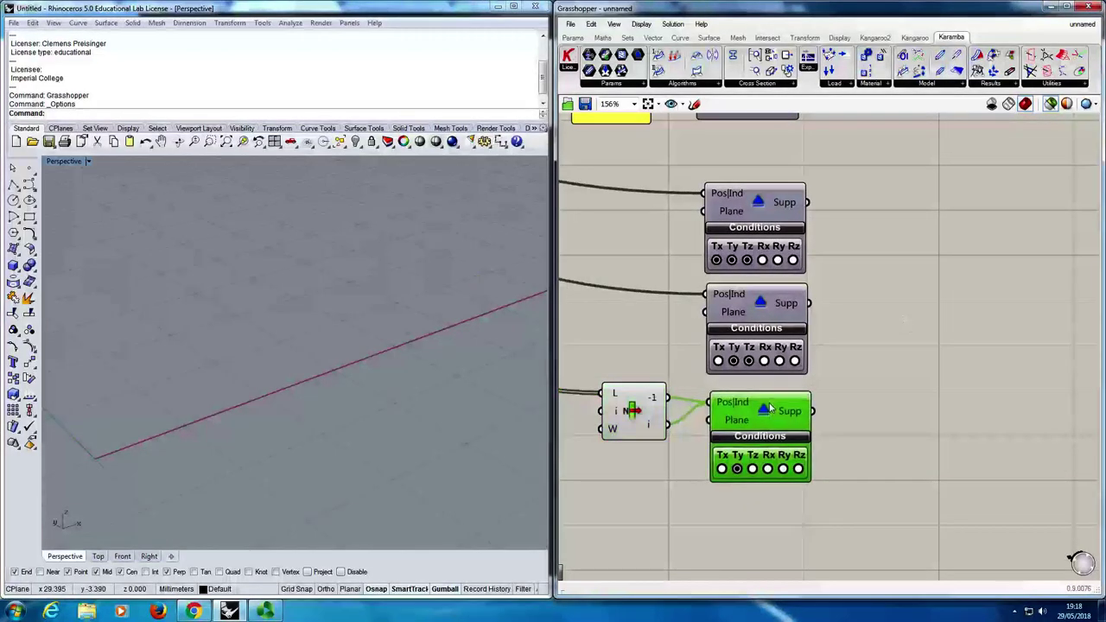
pyautogui.click(605, 82)
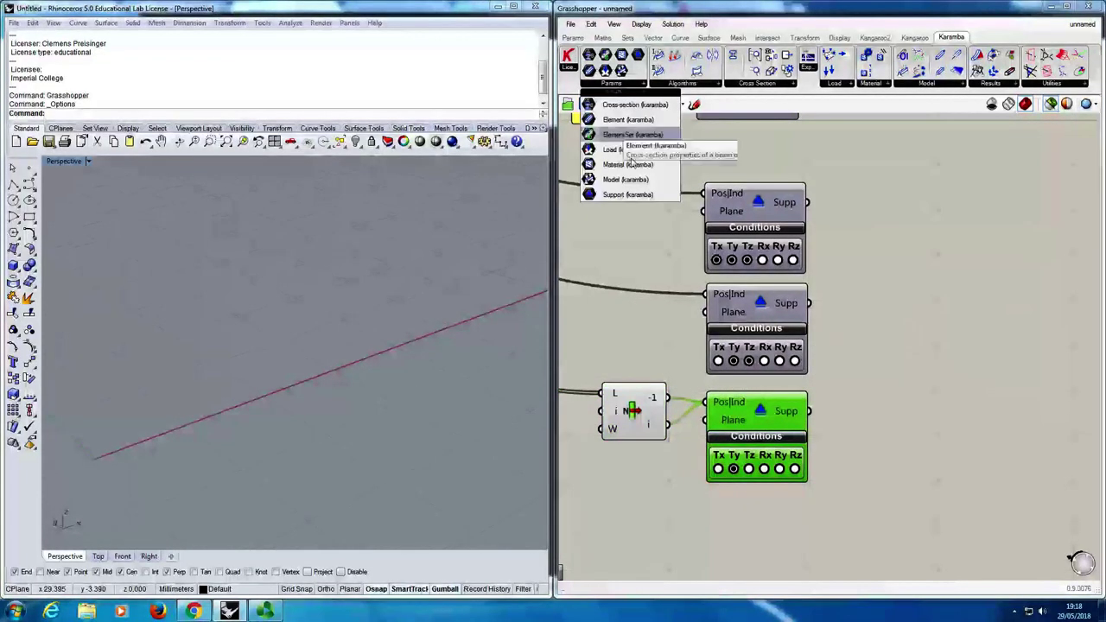
pyautogui.moveTo(633, 197); pyautogui.dragTo(904, 318)
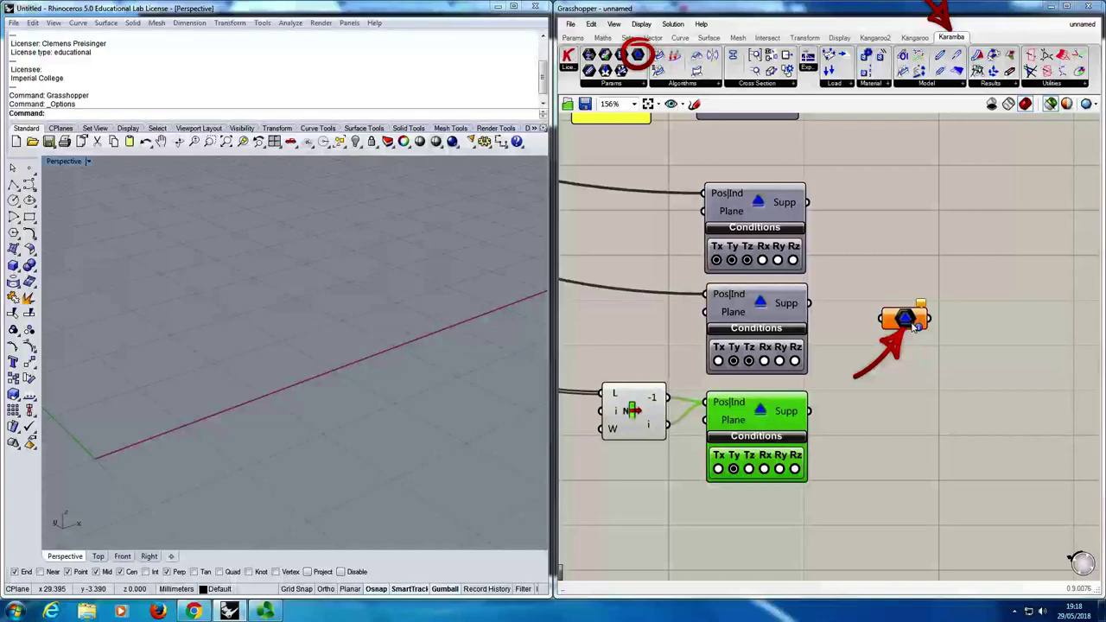
# Connect the Supp outputs of all three Support components to the Support parameter and centre it beside them.
pyautogui.moveTo(806, 202); pyautogui.dragTo(882, 319)
pyautogui.keyDown('shift'); pyautogui.moveTo(808, 303); pyautogui.dragTo(881, 319); pyautogui.keyUp('shift')
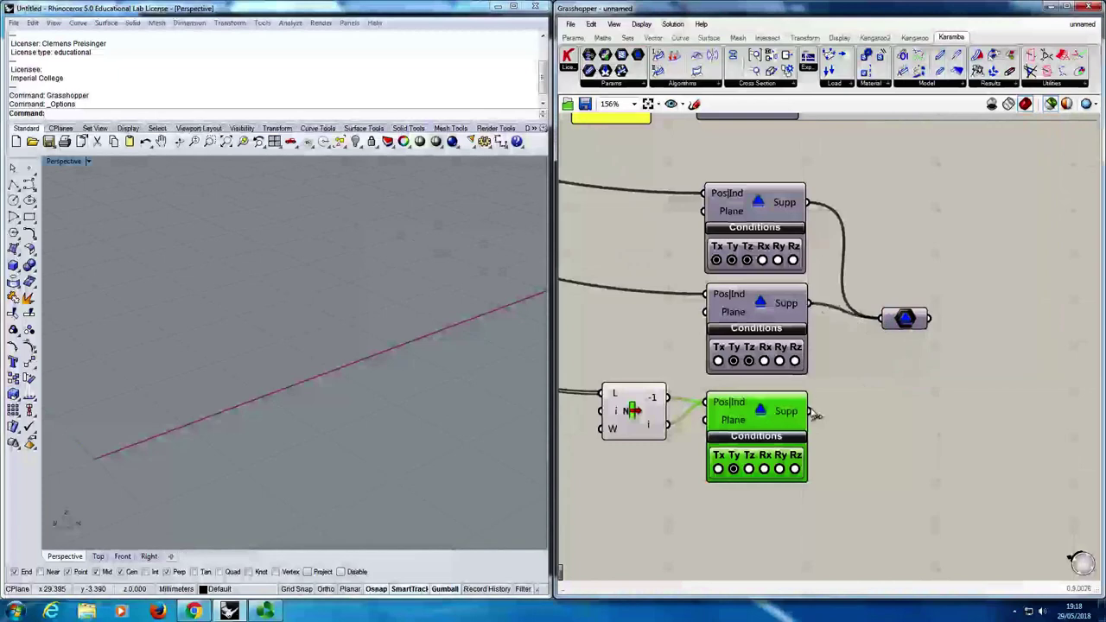
pyautogui.keyDown('shift'); pyautogui.moveTo(809, 410); pyautogui.dragTo(909, 311); pyautogui.keyUp('shift')
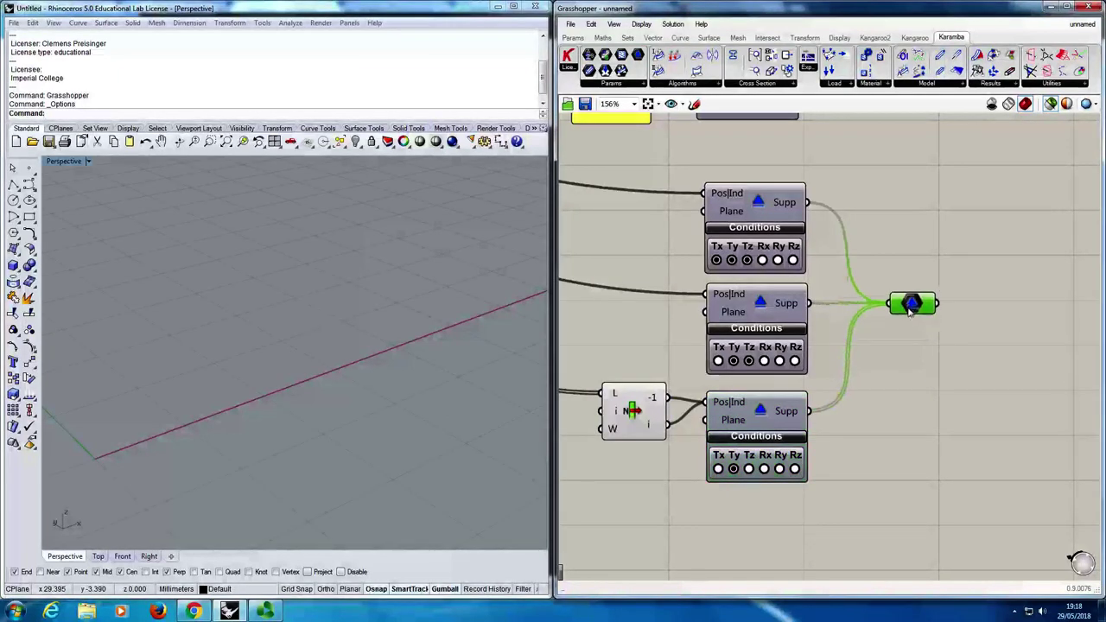
# Align the Support components and their parameter beneath the beam components, and line up the List Item with the yellow panels.
pyautogui.scroll(-5, 909, 311)
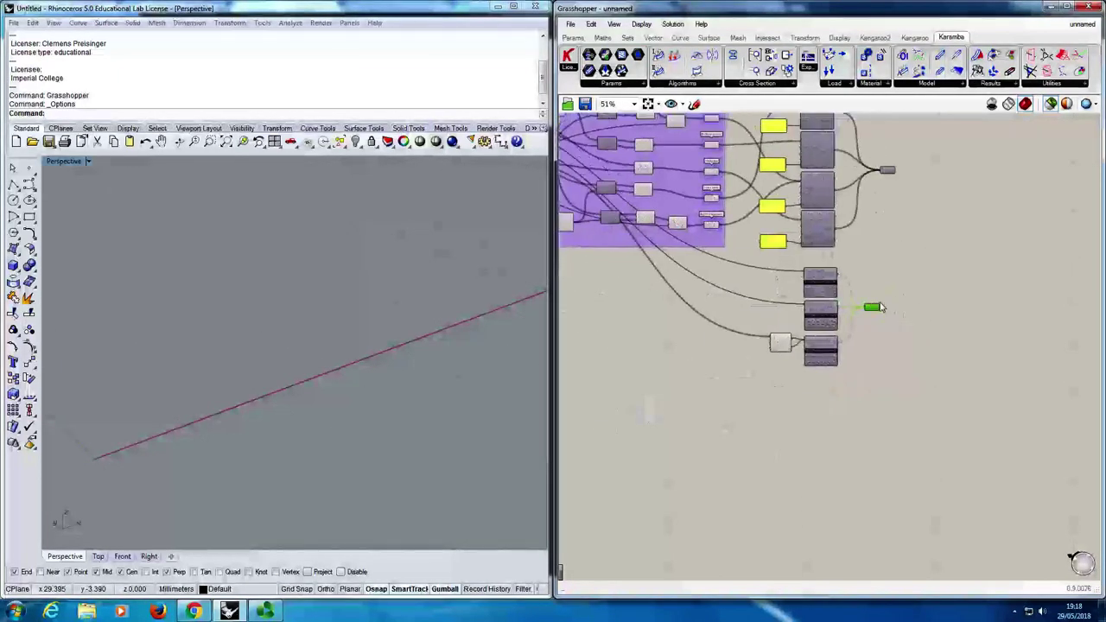
pyautogui.scroll(-2, 862, 388)
pyautogui.moveTo(831, 428); pyautogui.dragTo(793, 187)
pyautogui.moveTo(900, 386); pyautogui.dragTo(837, 232)
pyautogui.click(947, 350)
pyautogui.moveTo(786, 408); pyautogui.dragTo(775, 197)
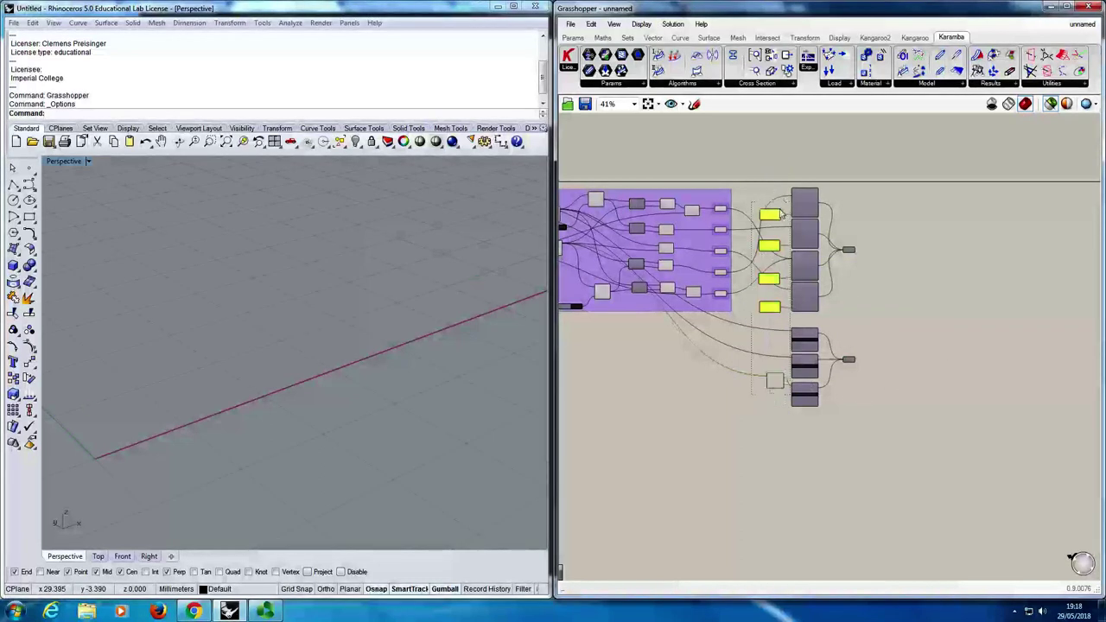
pyautogui.hotkey('ctrl', 'g')
pyautogui.moveTo(763, 386); pyautogui.dragTo(770, 385)
pyautogui.click(787, 414)
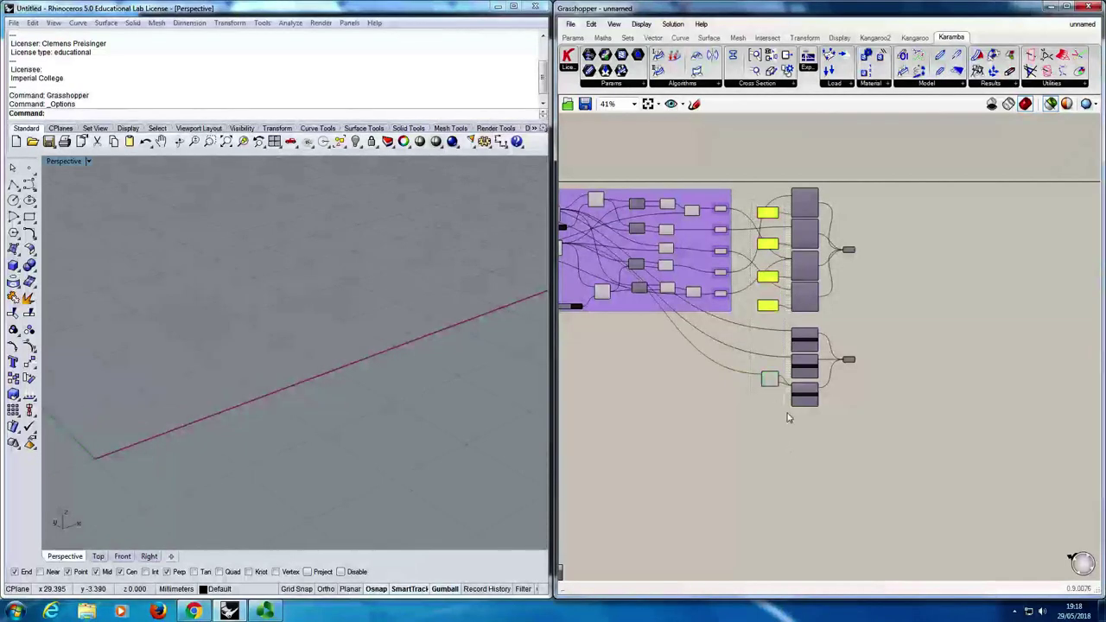
pyautogui.scroll(3, 780, 363)
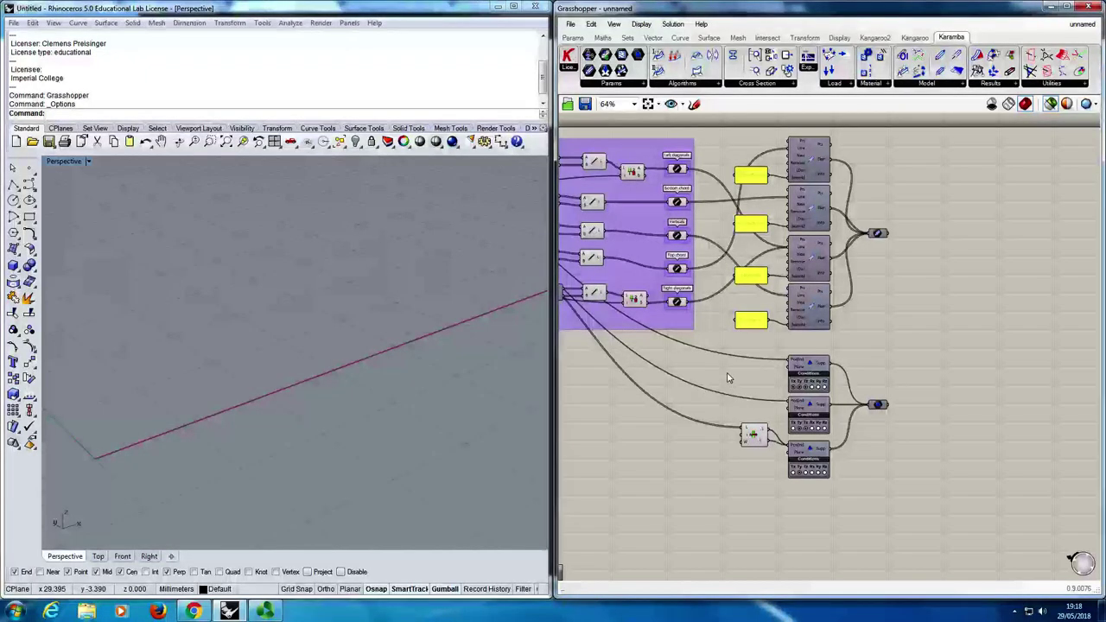
pyautogui.scroll(-5, 724, 378)
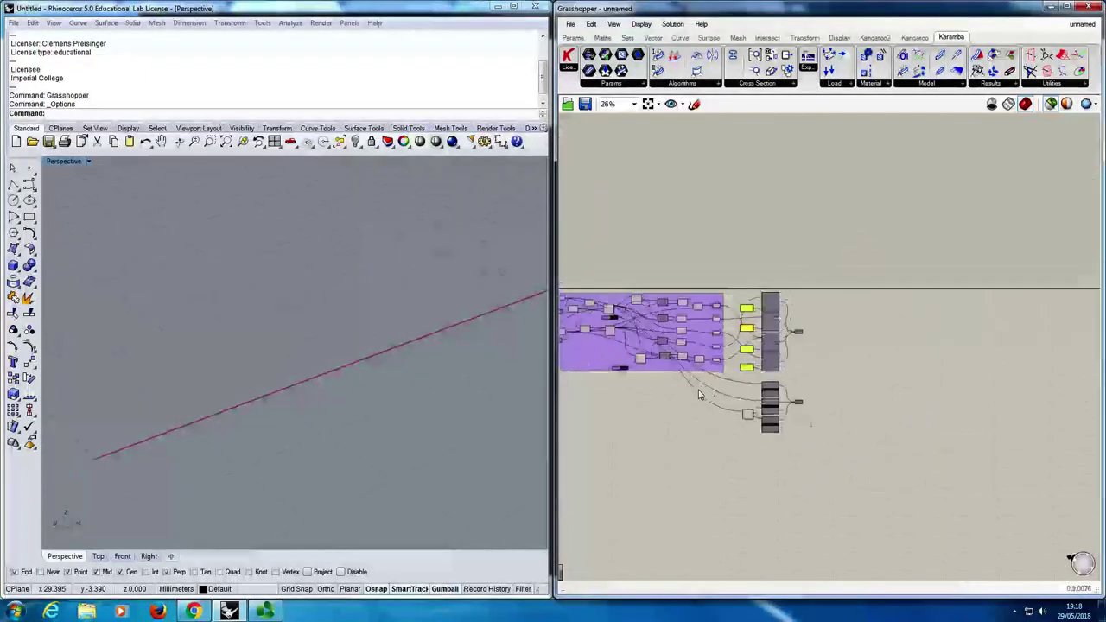
pyautogui.scroll(2, 662, 411)
pyautogui.scroll(4, 656, 378)
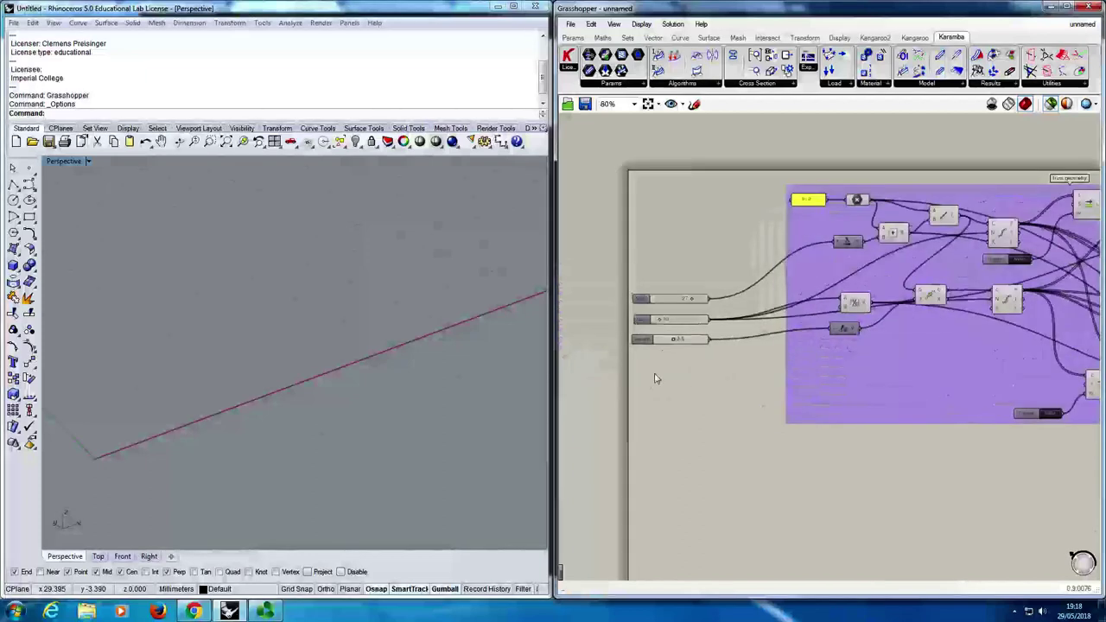
pyautogui.scroll(2, 654, 378)
pyautogui.doubleClick(670, 232)
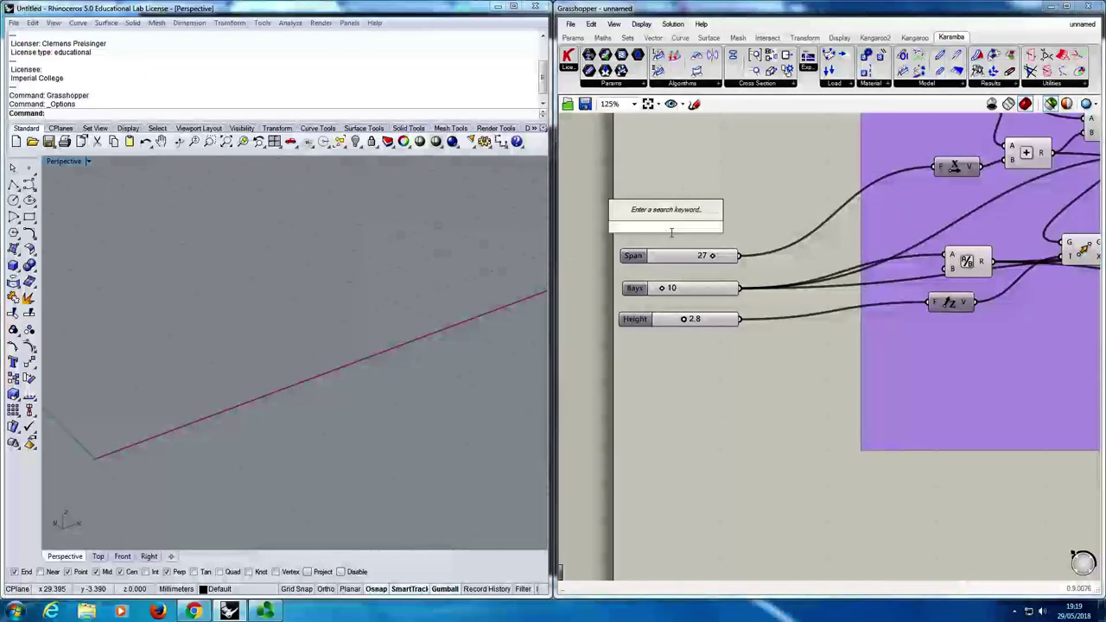
pyautogui.write('md slider')
pyautogui.press('Return')
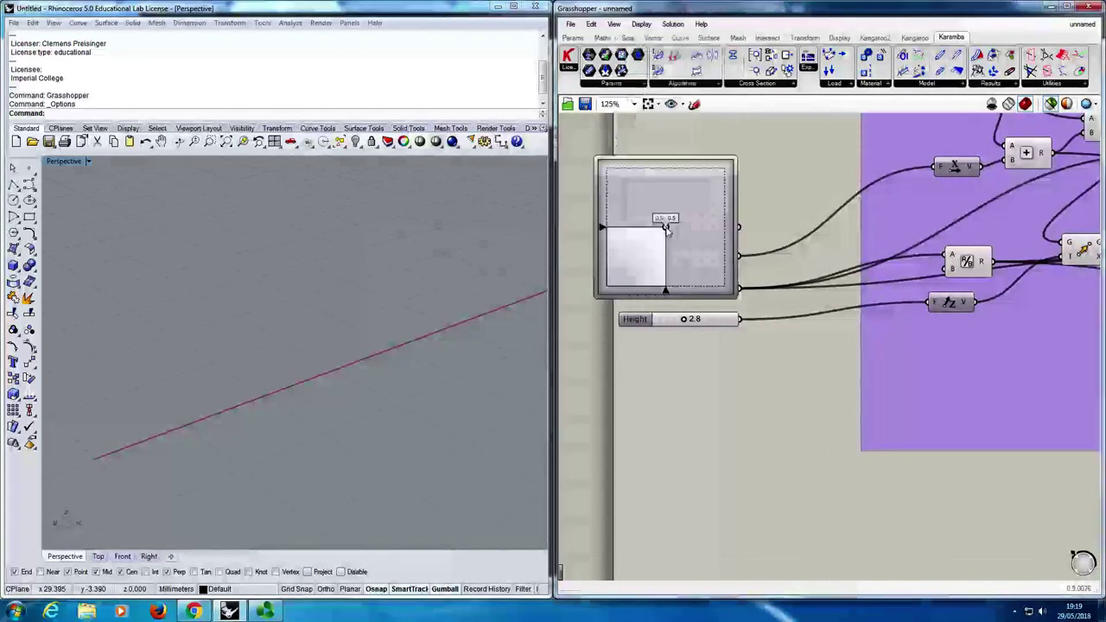
pyautogui.click(656, 243)
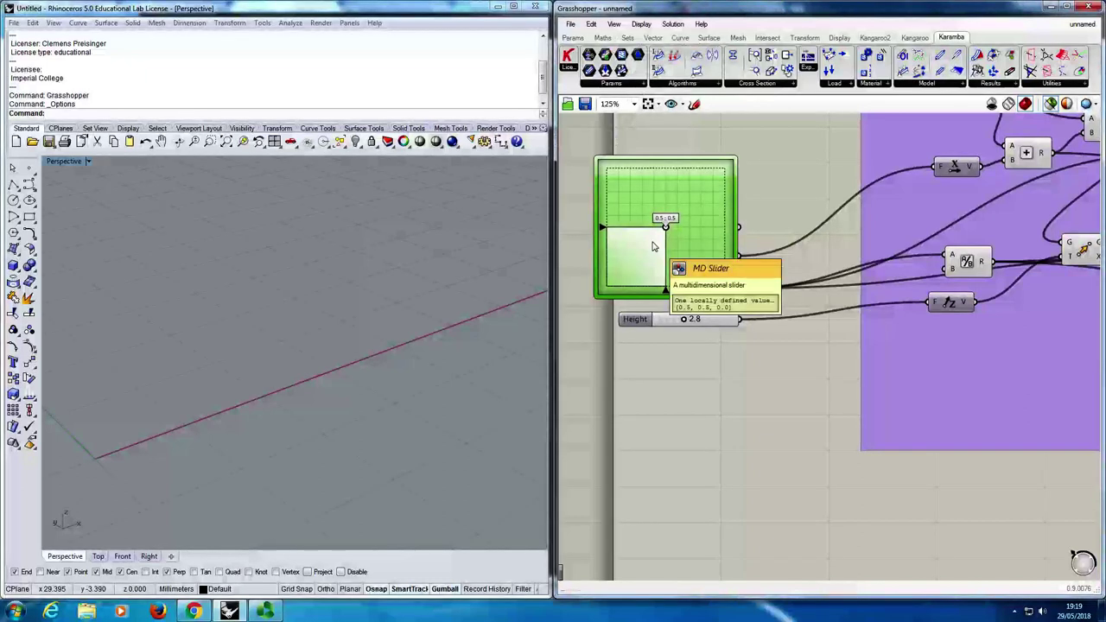
pyautogui.press('Delete')
pyautogui.doubleClick(670, 232)
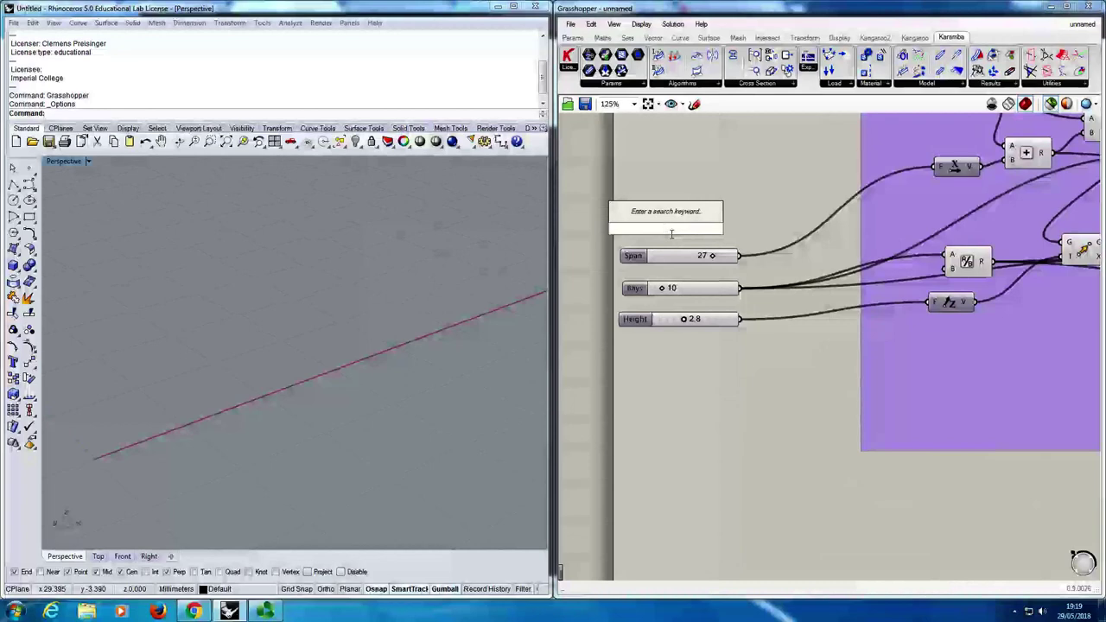
pyautogui.write('0.11')
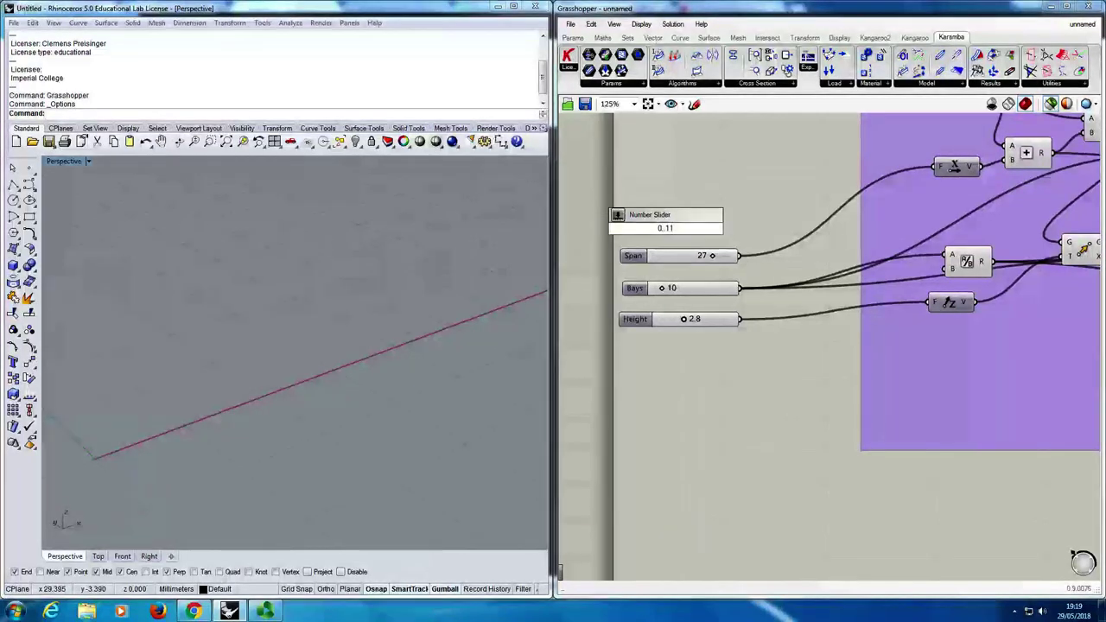
pyautogui.press('BackSpace')
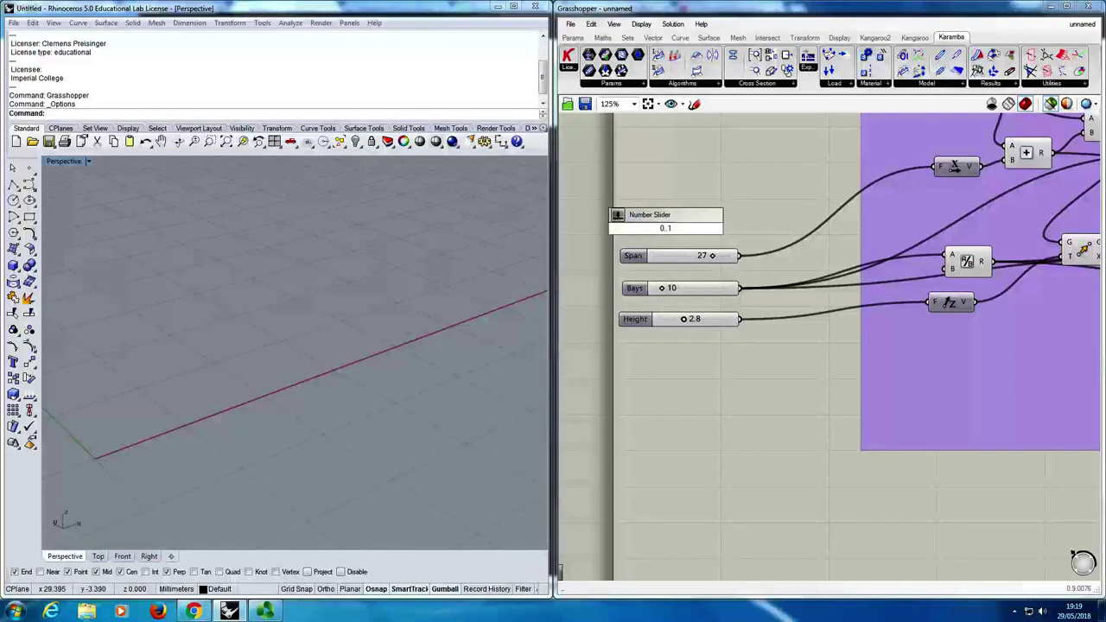
pyautogui.write('.10')
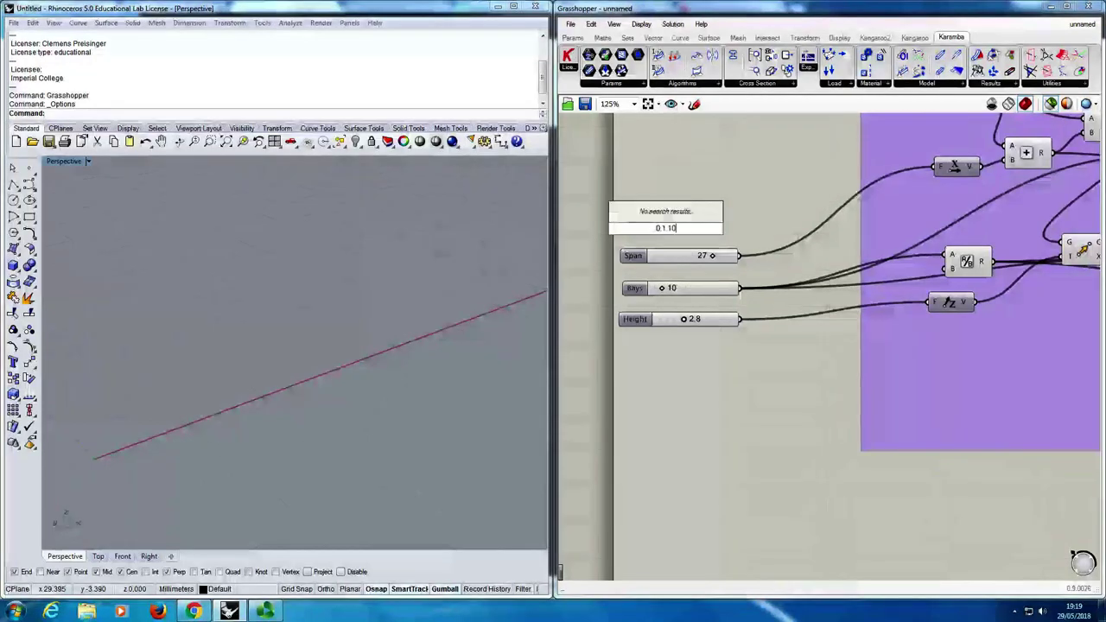
pyautogui.press('Escape')
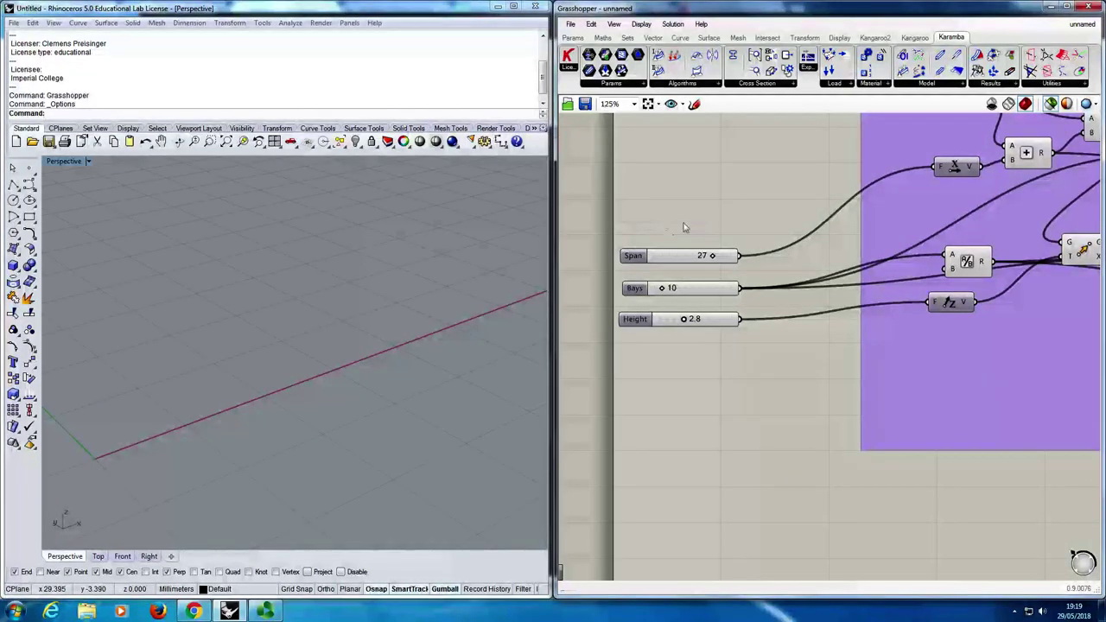
# Create a number slider ranging from 0.1 to 10 above the Span slider.
pyautogui.doubleClick(684, 216)
pyautogui.write('0.1.')
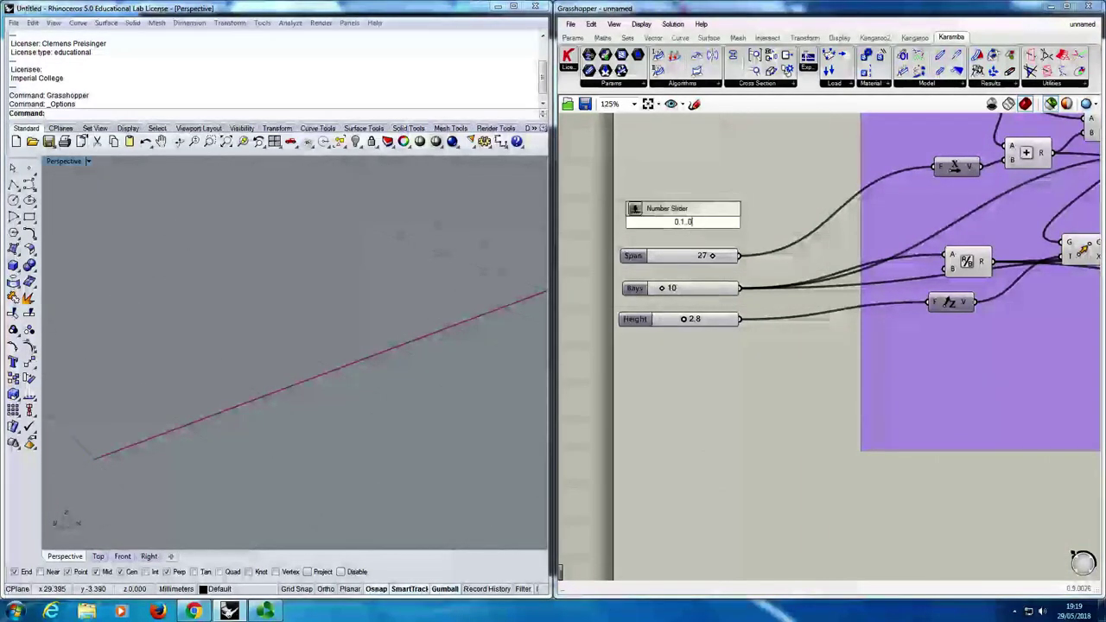
pyautogui.write('1')
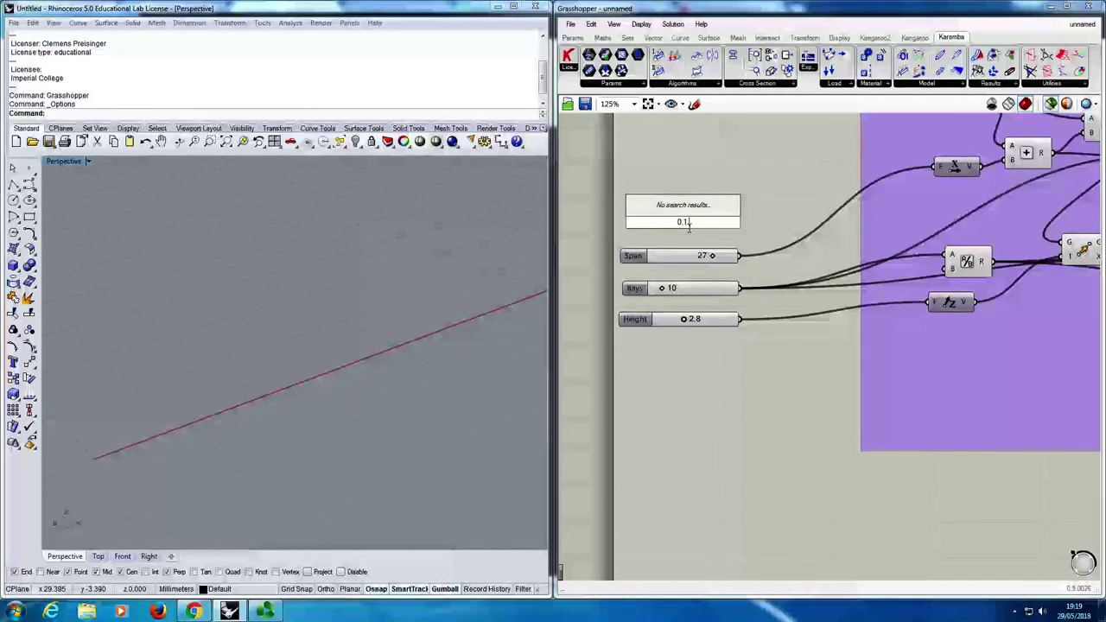
pyautogui.write('00')
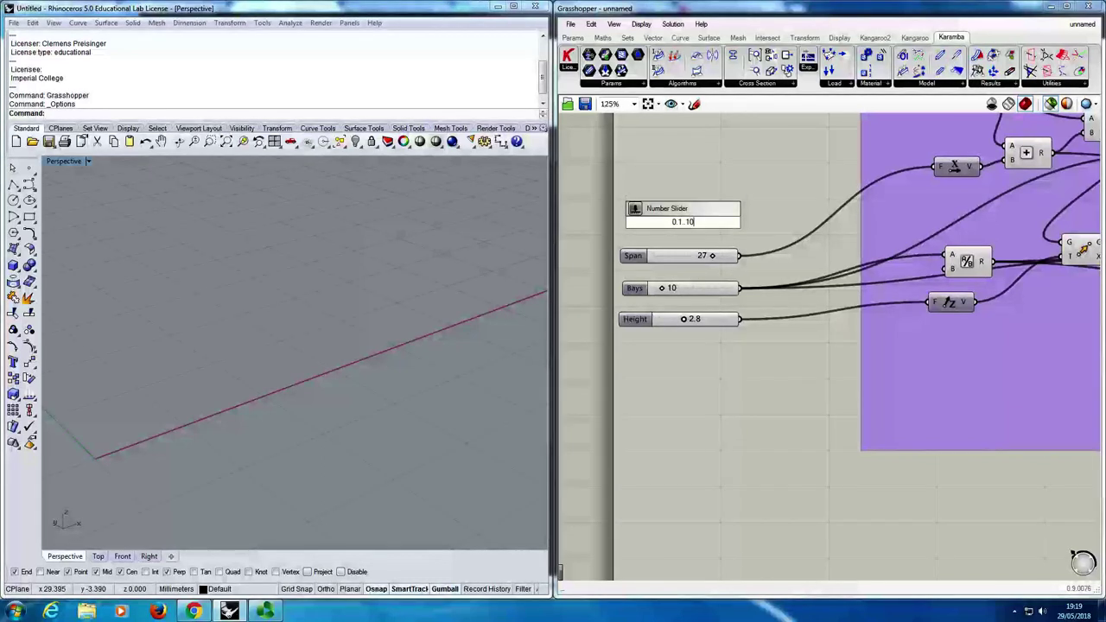
pyautogui.press('Return')
# Rename the new number slider as Load (kN/m).
pyautogui.rightClick(652, 227)
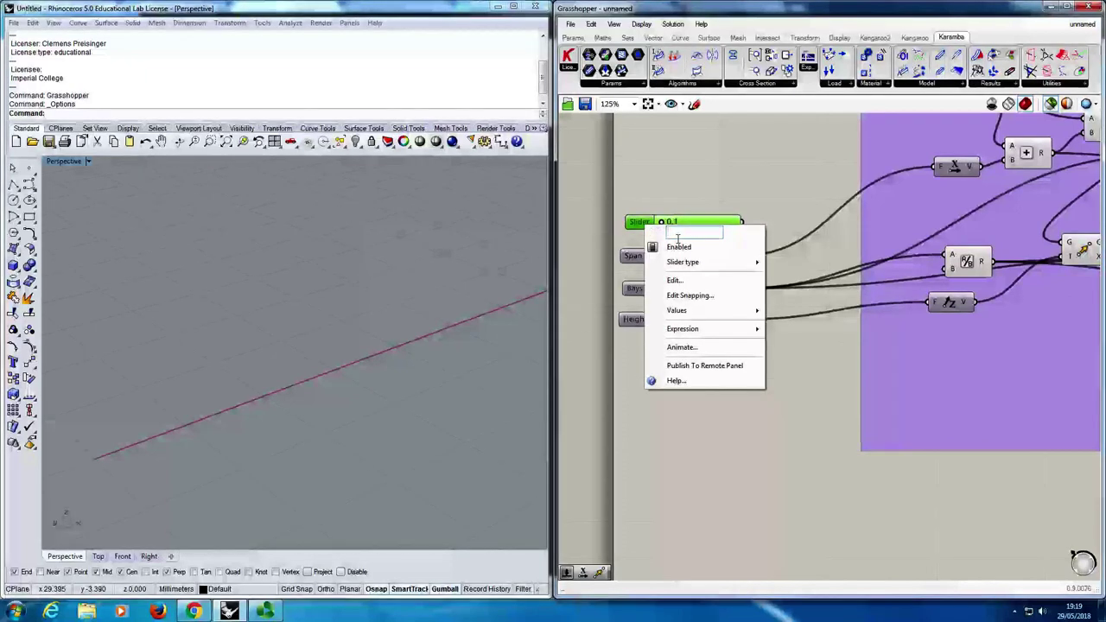
pyautogui.write('Load (')
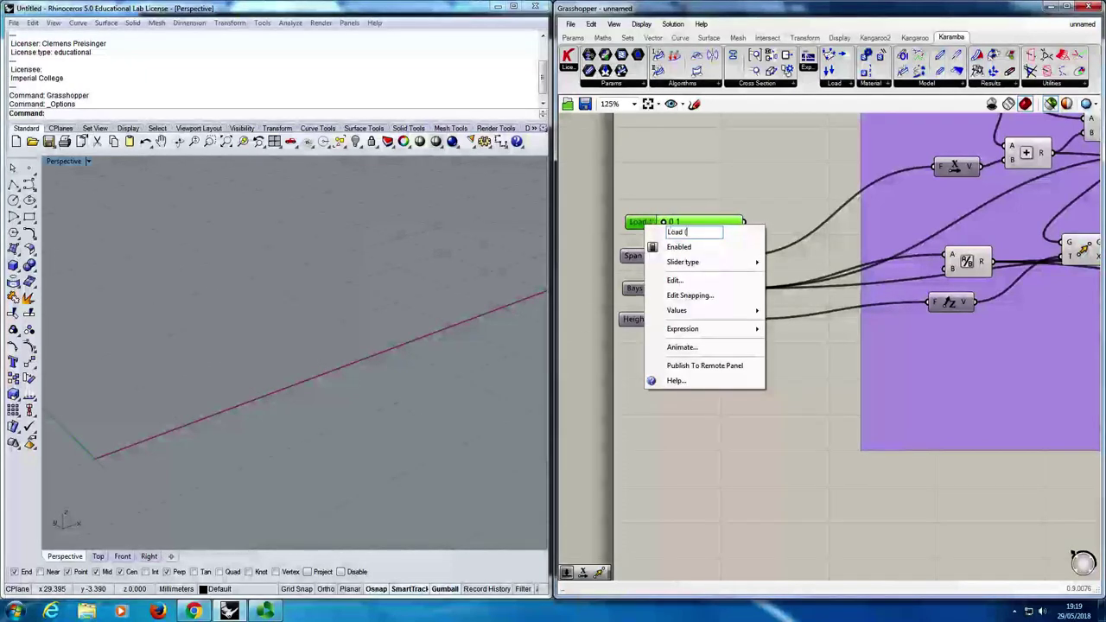
pyautogui.write('kN/m)')
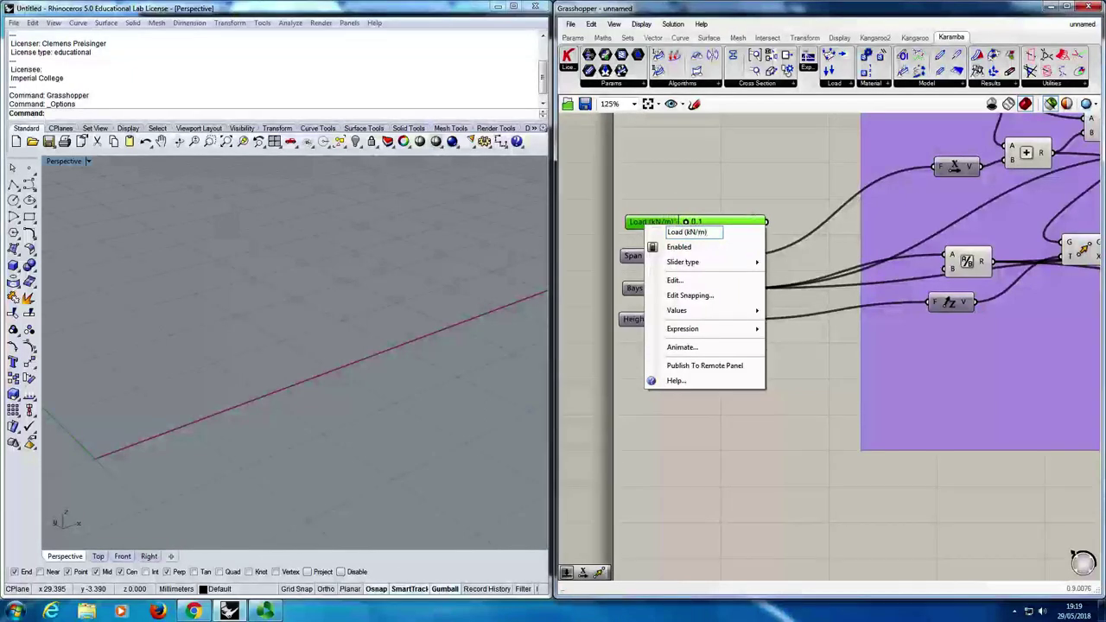
pyautogui.press('Return')
# Align the Load (kN/m) slider with the Span, Bays and Height sliders and space all four evenly.
pyautogui.moveTo(673, 222); pyautogui.dragTo(668, 228)
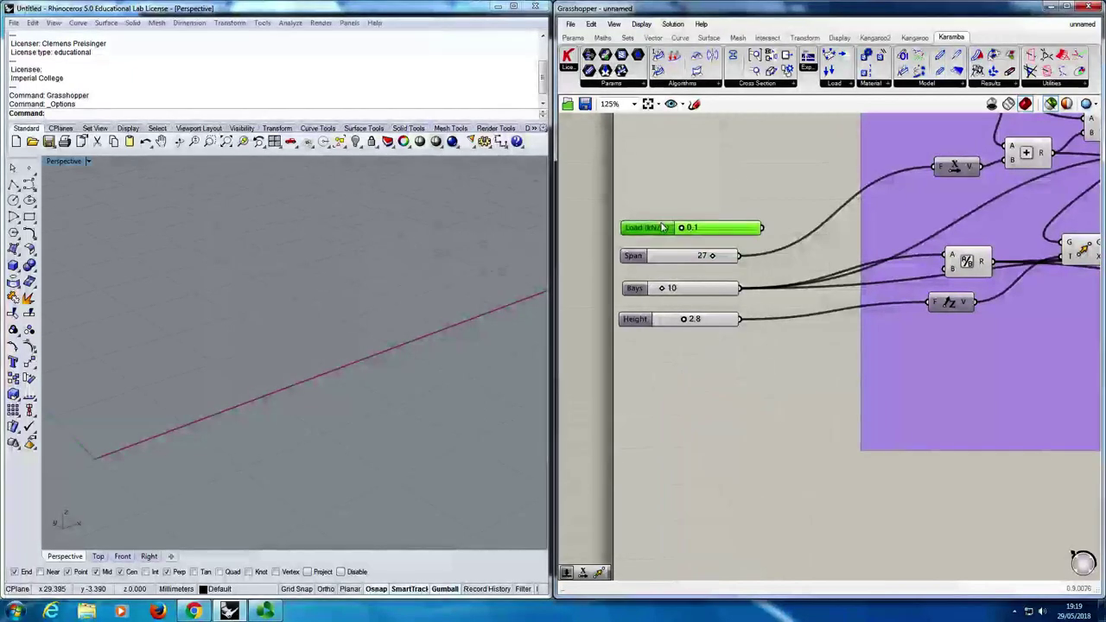
pyautogui.moveTo(760, 350); pyautogui.dragTo(635, 182)
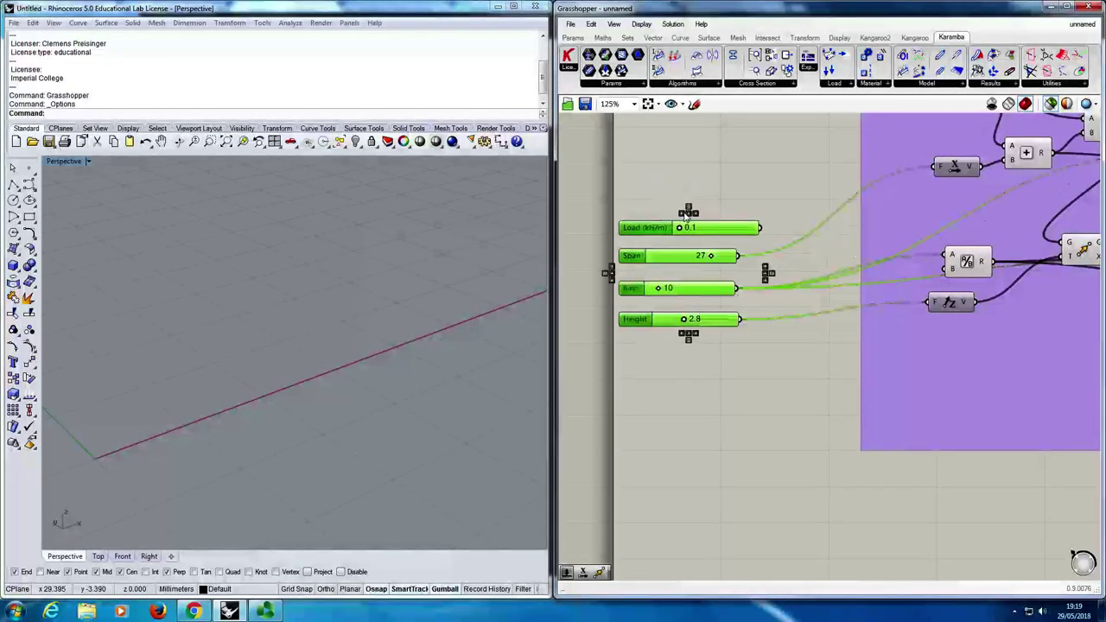
pyautogui.click(717, 187)
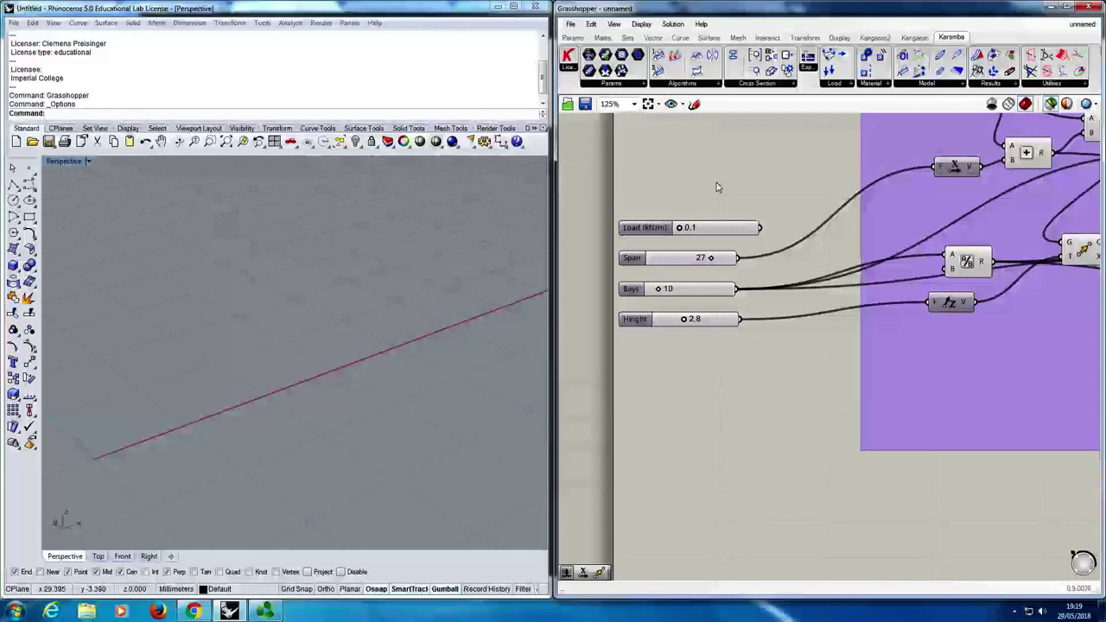
pyautogui.scroll(-5, 715, 187)
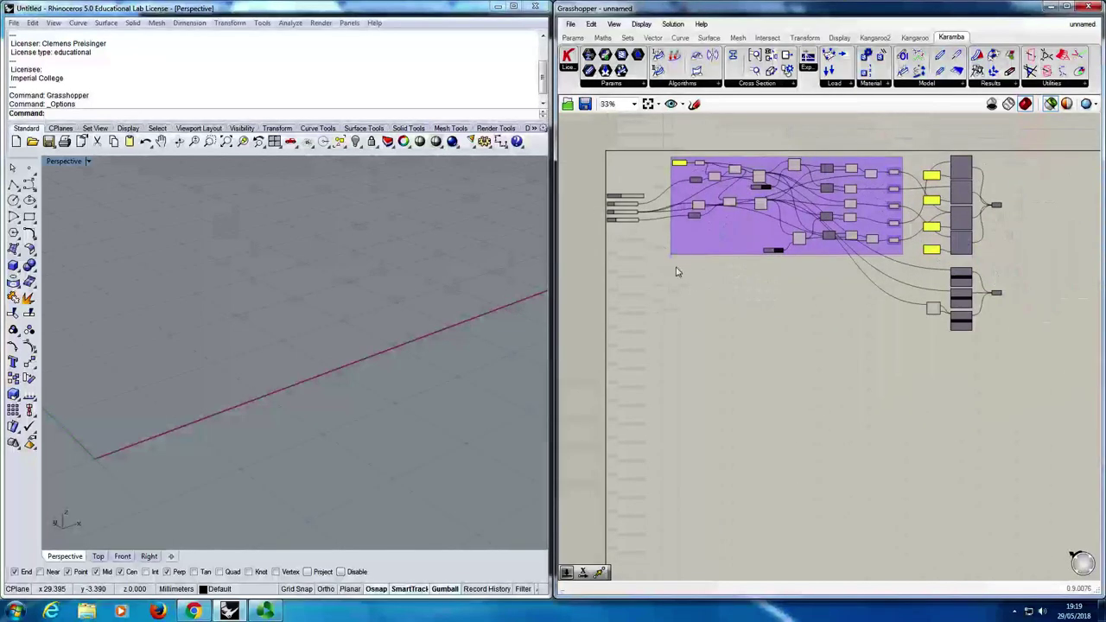
pyautogui.scroll(2, 662, 266)
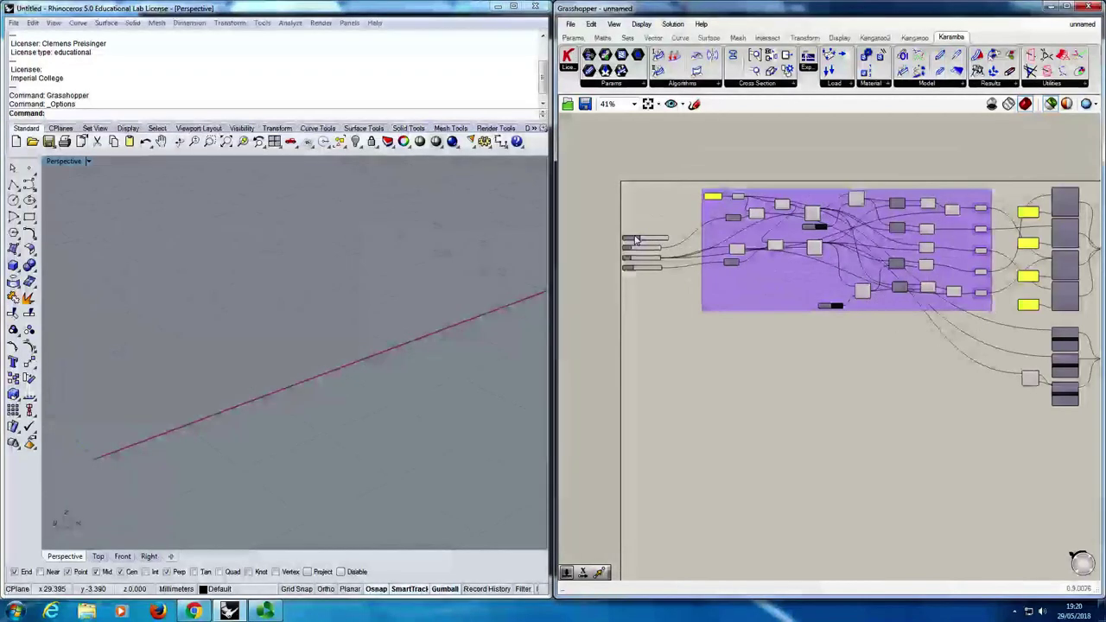
pyautogui.scroll(5, 636, 241)
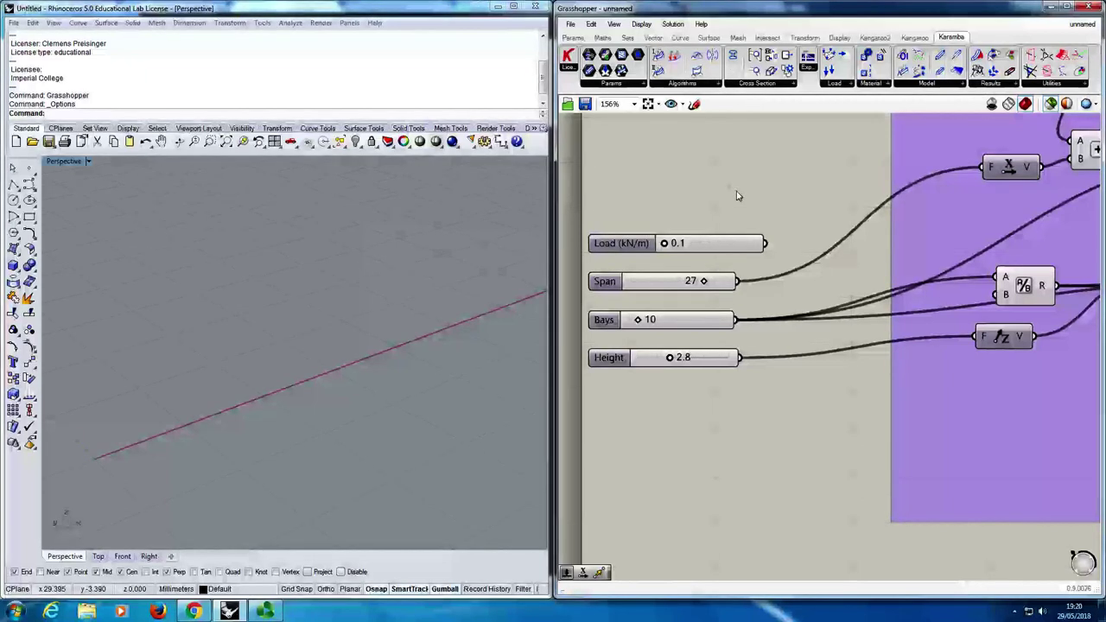
pyautogui.scroll(-8, 734, 216)
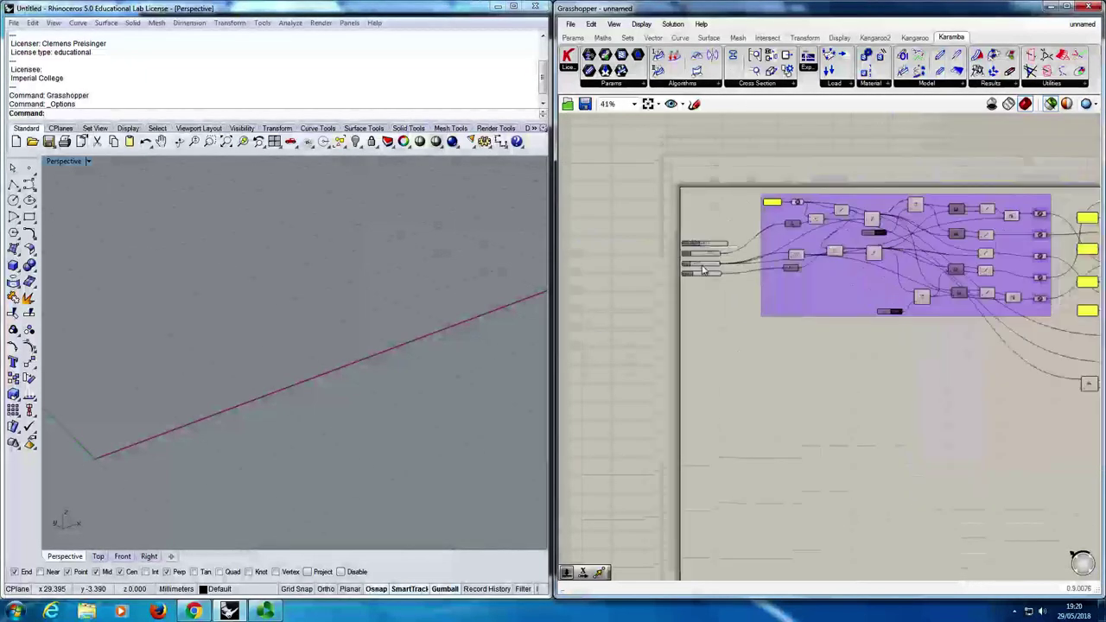
pyautogui.scroll(4, 932, 275)
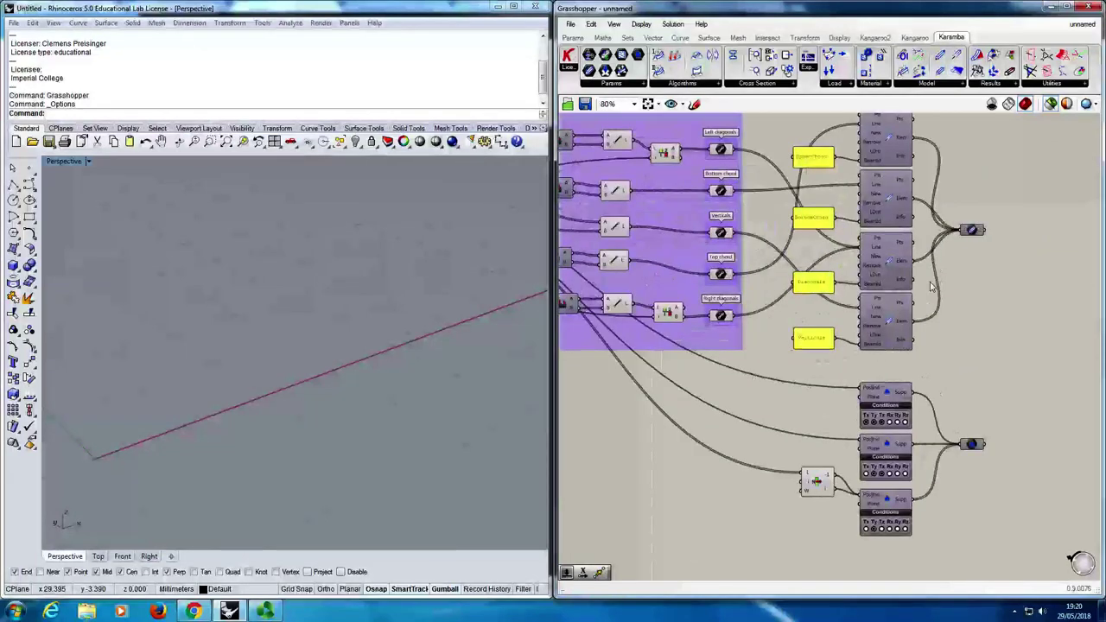
# Place a Karamba Loads component beneath the Support components, aligned roughly with them.
pyautogui.moveTo(745, 395); pyautogui.dragTo(788, 350, button='right')
pyautogui.scroll(-2, 788, 350)
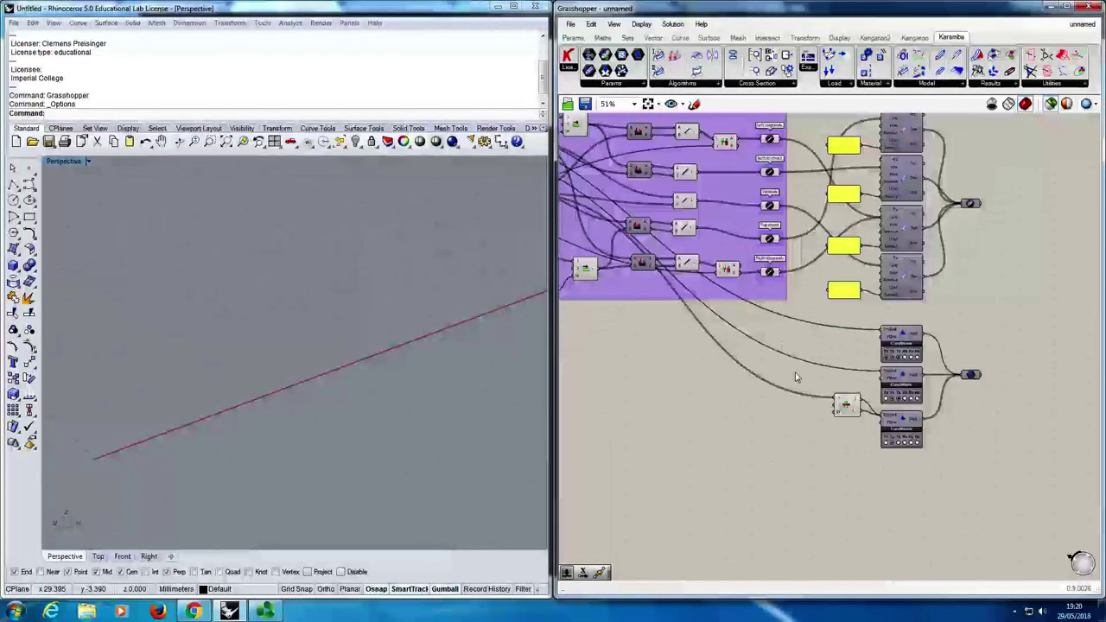
pyautogui.scroll(-3, 794, 373)
pyautogui.click(834, 84)
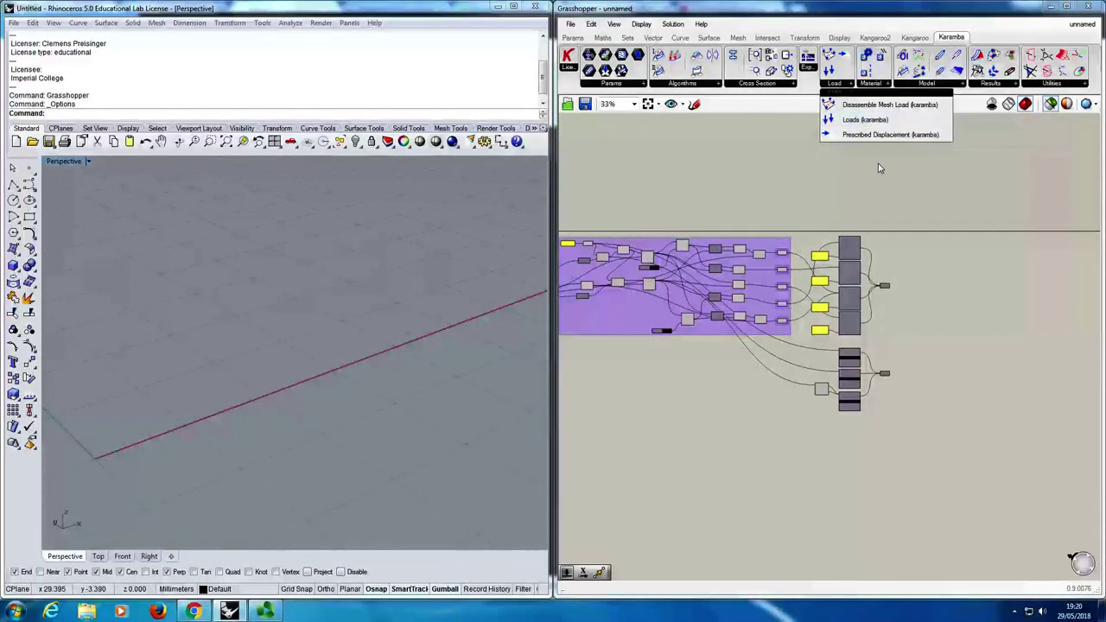
pyautogui.click(881, 120)
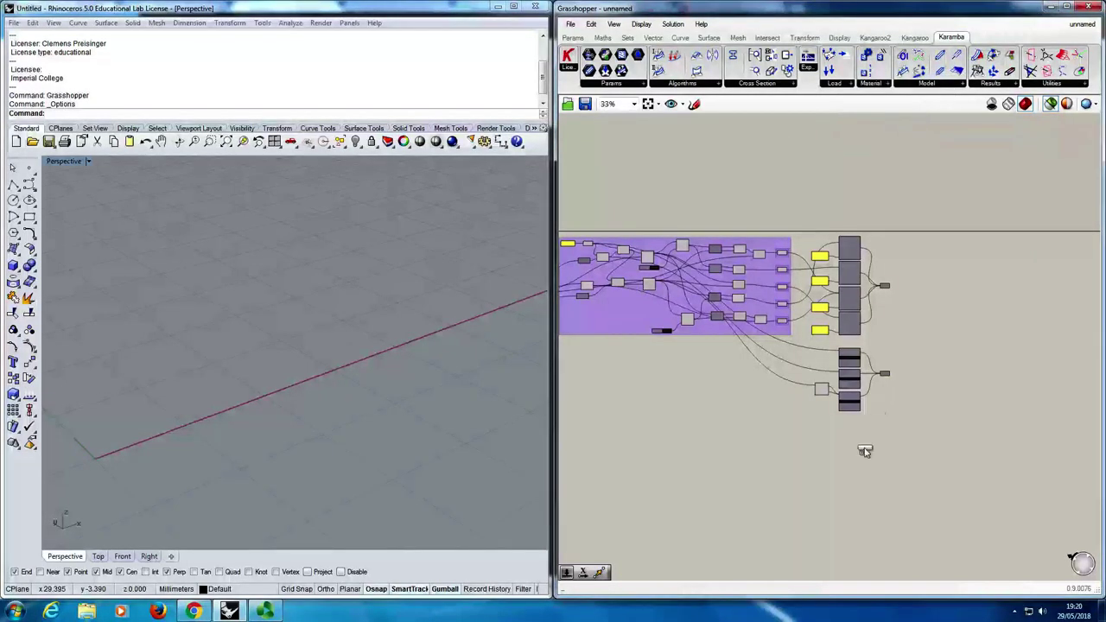
pyautogui.click(851, 442)
pyautogui.scroll(5, 851, 443)
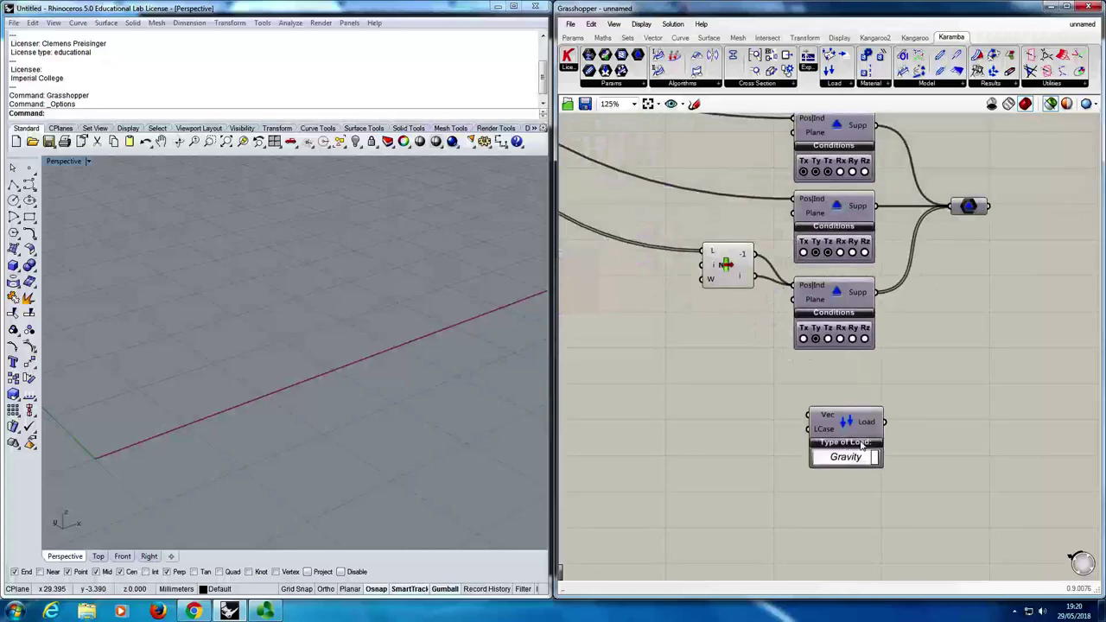
pyautogui.moveTo(846, 451); pyautogui.dragTo(840, 441)
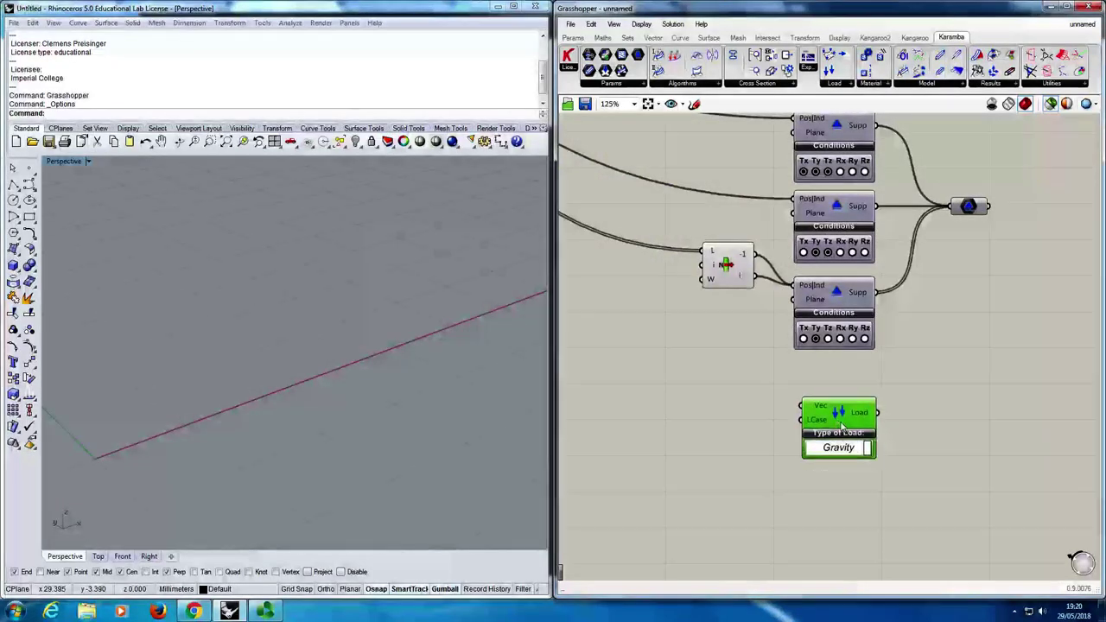
# Set the Loads component's load type to Point and reposition it below the supports.
pyautogui.click(867, 447)
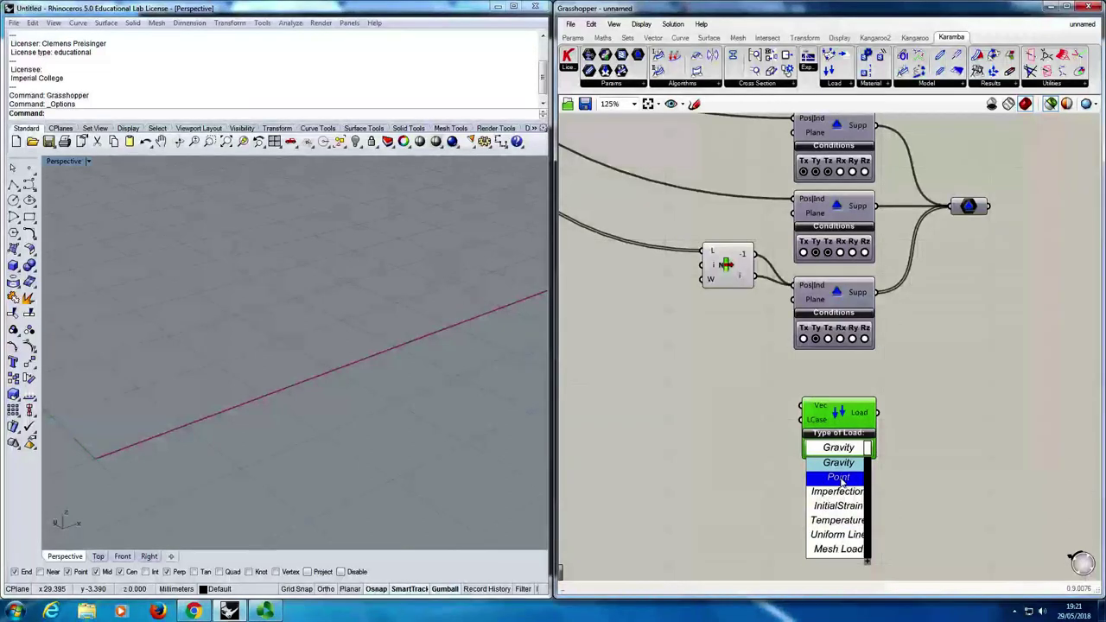
pyautogui.click(839, 478)
pyautogui.moveTo(844, 407); pyautogui.dragTo(845, 444)
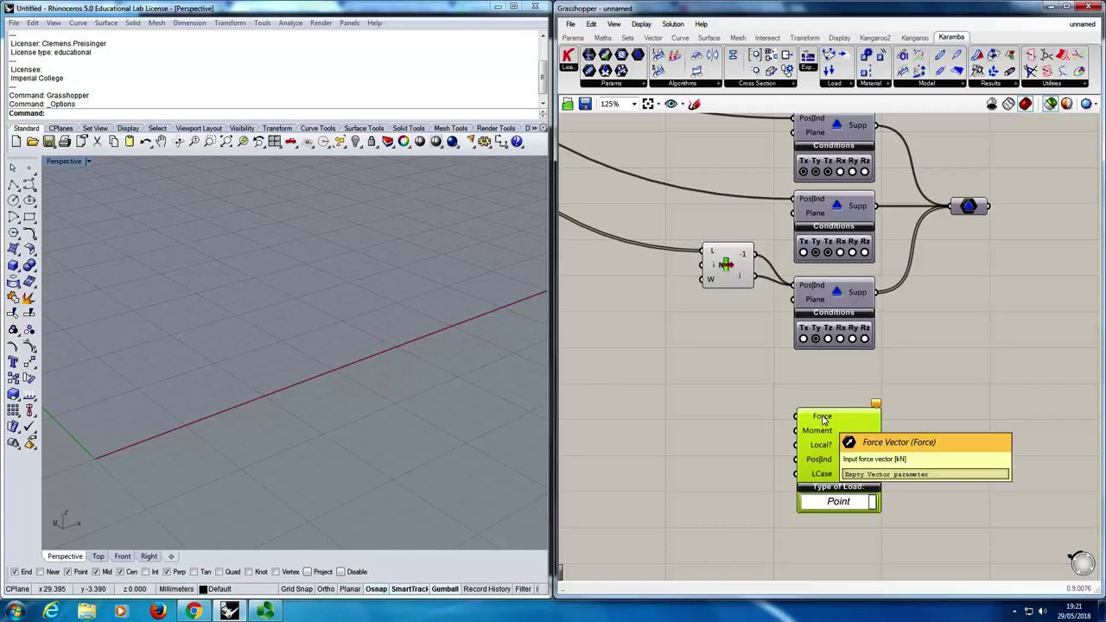
# Examine the input sliders and preview the truss line parameters to see where the load acts.
pyautogui.scroll(-8, 720, 406)
pyautogui.scroll(10, 657, 323)
pyautogui.moveTo(667, 324); pyautogui.dragTo(727, 335)
pyautogui.scroll(-7, 692, 361)
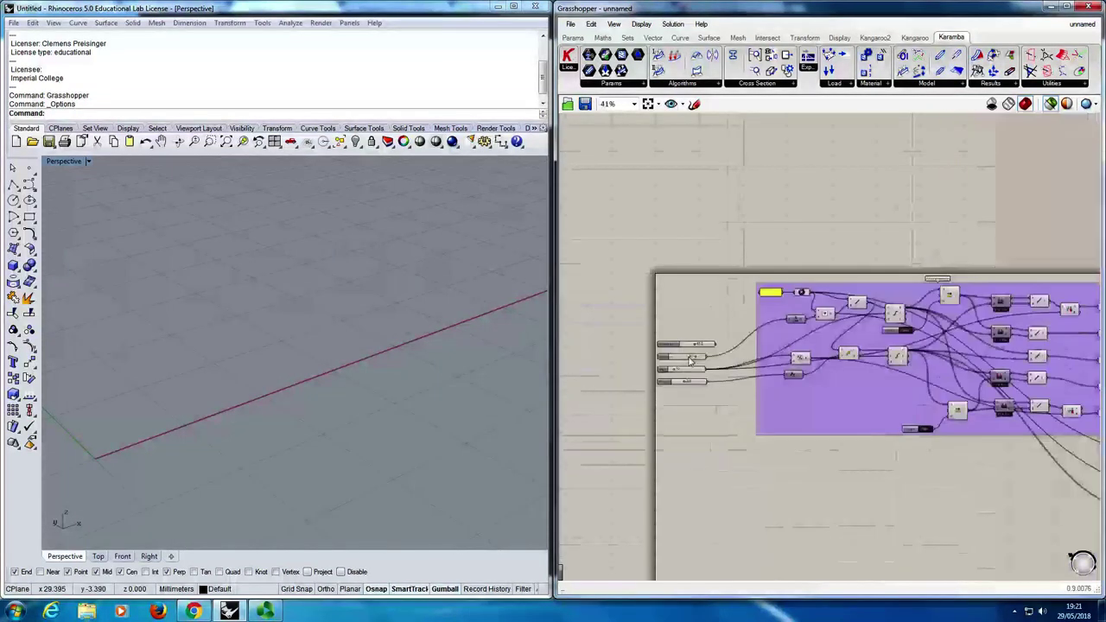
pyautogui.scroll(-3, 691, 360)
pyautogui.scroll(4, 881, 362)
pyautogui.moveTo(913, 256); pyautogui.dragTo(864, 443)
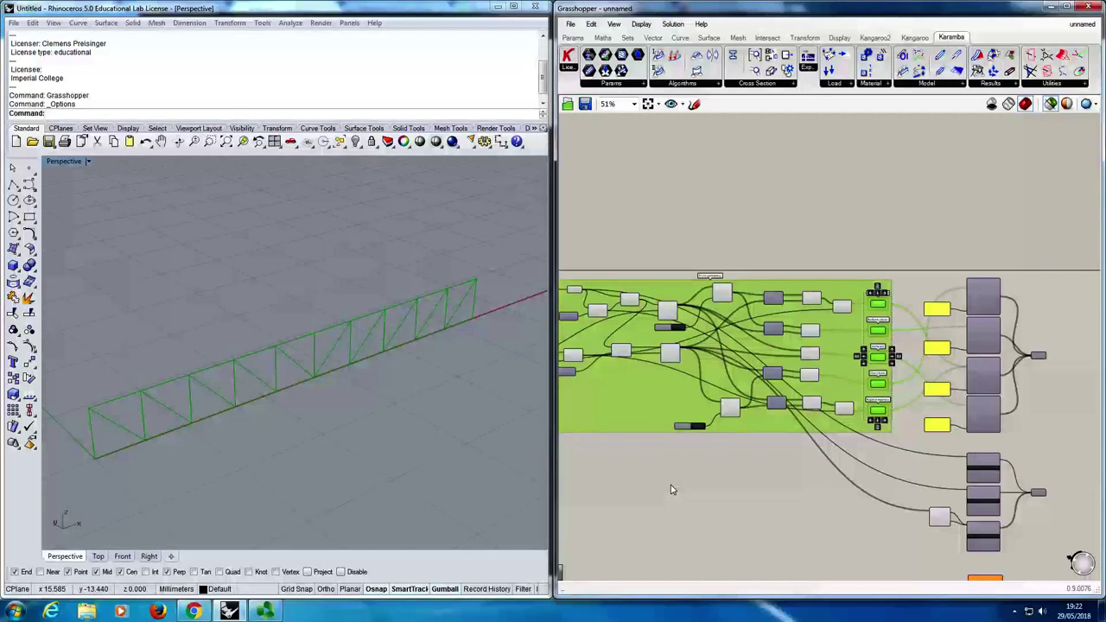
# Add a Multiplication component beside the inputs of the point Load component.
pyautogui.moveTo(669, 487); pyautogui.dragTo(916, 469, button='right')
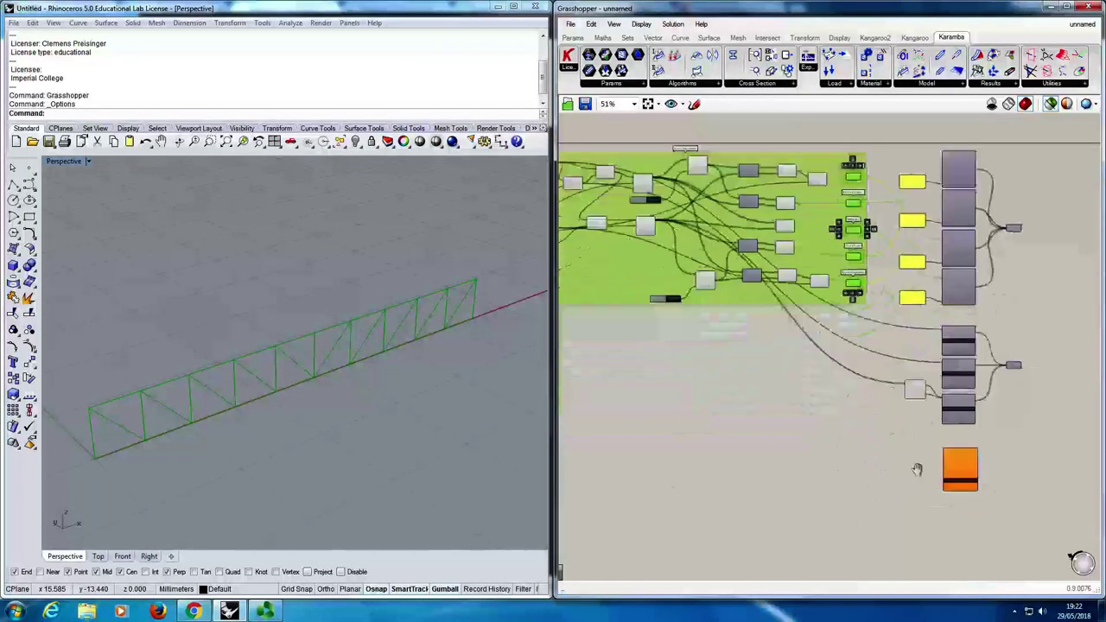
pyautogui.scroll(5, 917, 469)
pyautogui.doubleClick(920, 466)
pyautogui.write('mu')
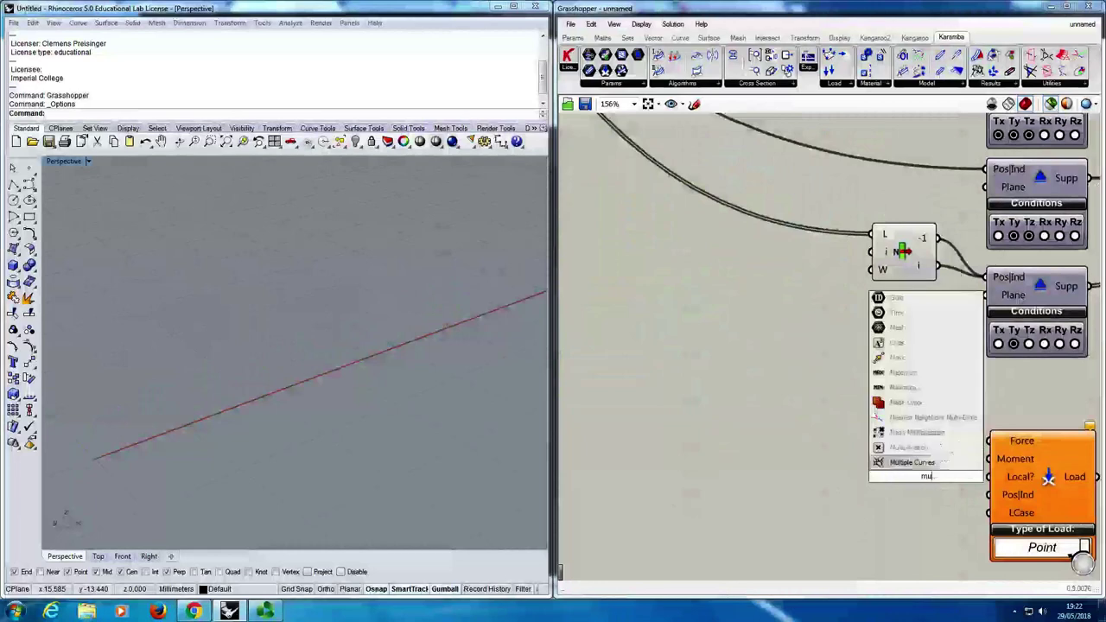
pyautogui.press('Return')
# Connect the Load (kN/m) and Span sliders to the A and B inputs of the Multiplication component.
pyautogui.scroll(-7, 931, 488)
pyautogui.scroll(-3, 932, 488)
pyautogui.scroll(4, 710, 357)
pyautogui.scroll(-3, 710, 357)
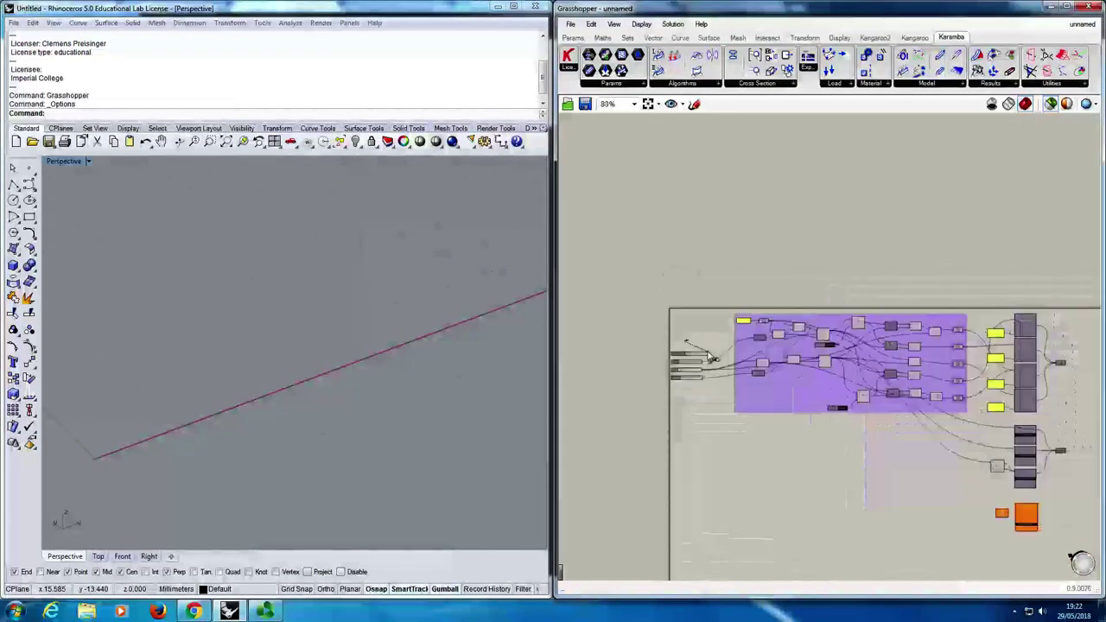
pyautogui.scroll(4, 999, 524)
pyautogui.scroll(-4, 673, 344)
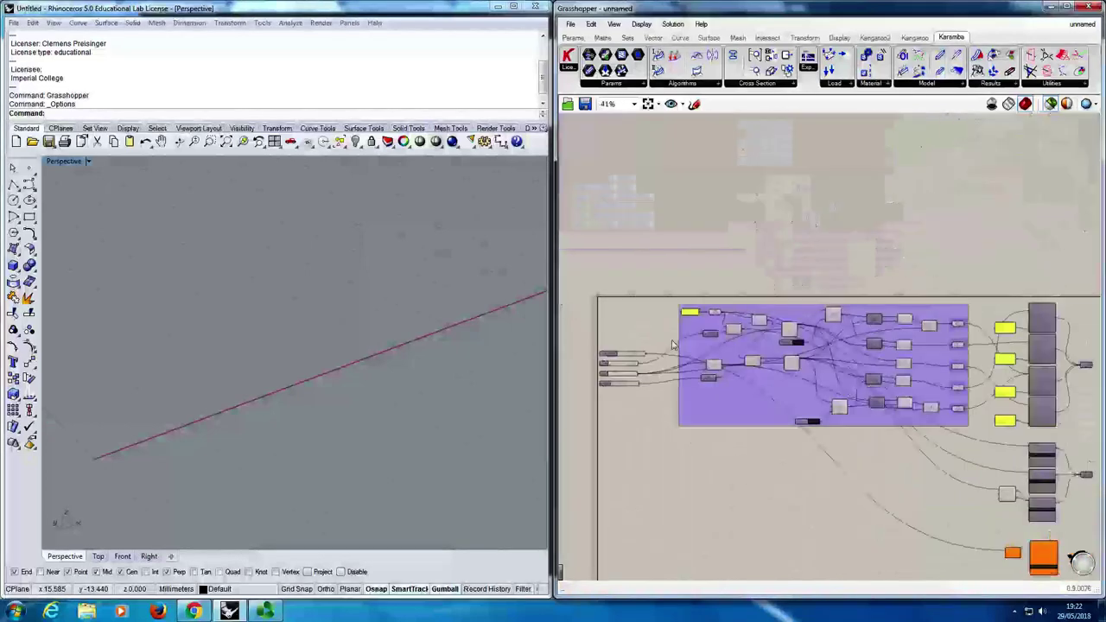
pyautogui.scroll(4, 673, 345)
pyautogui.scroll(-4, 716, 361)
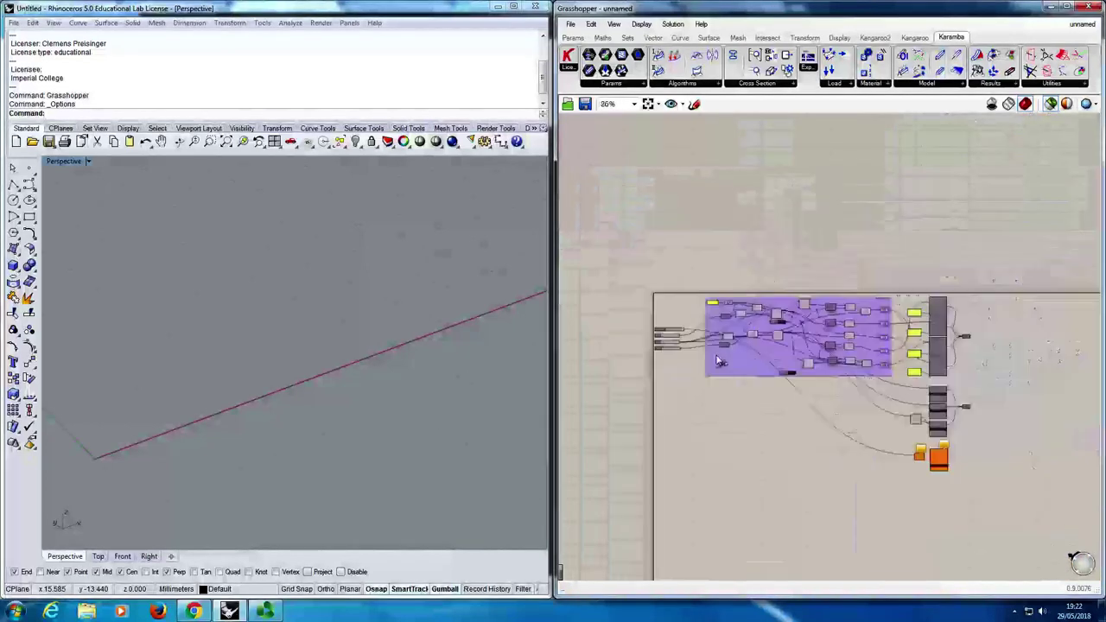
pyautogui.scroll(4, 925, 464)
pyautogui.scroll(-1, 946, 469)
pyautogui.click(950, 471)
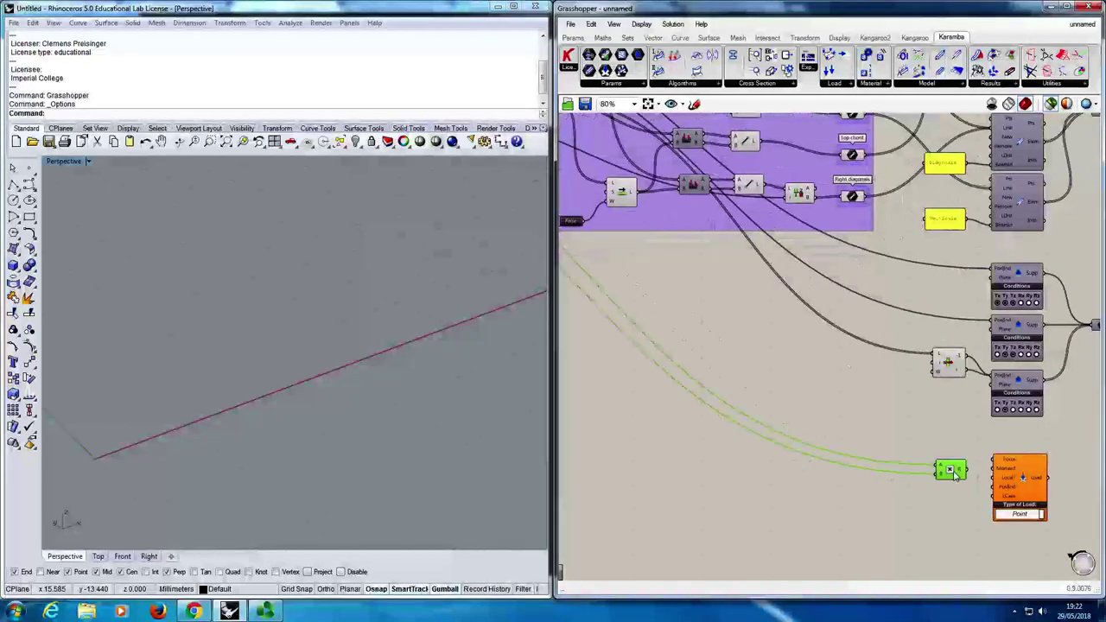
# Add a List Length component directly below the Multiplication component.
pyautogui.scroll(-3, 951, 473)
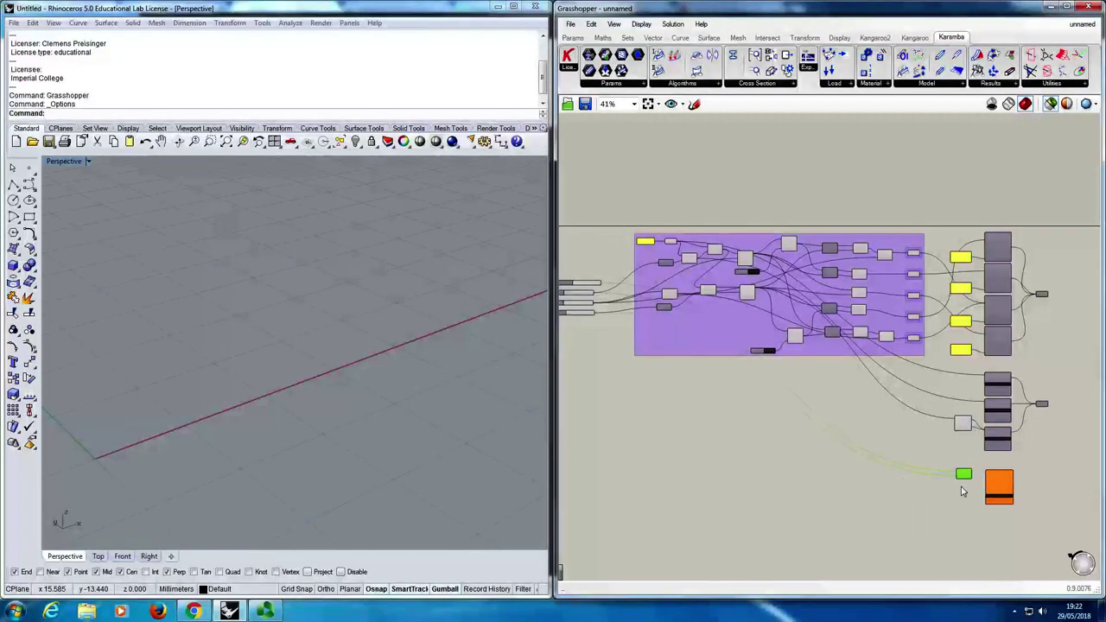
pyautogui.scroll(3, 964, 491)
pyautogui.scroll(-2, 958, 484)
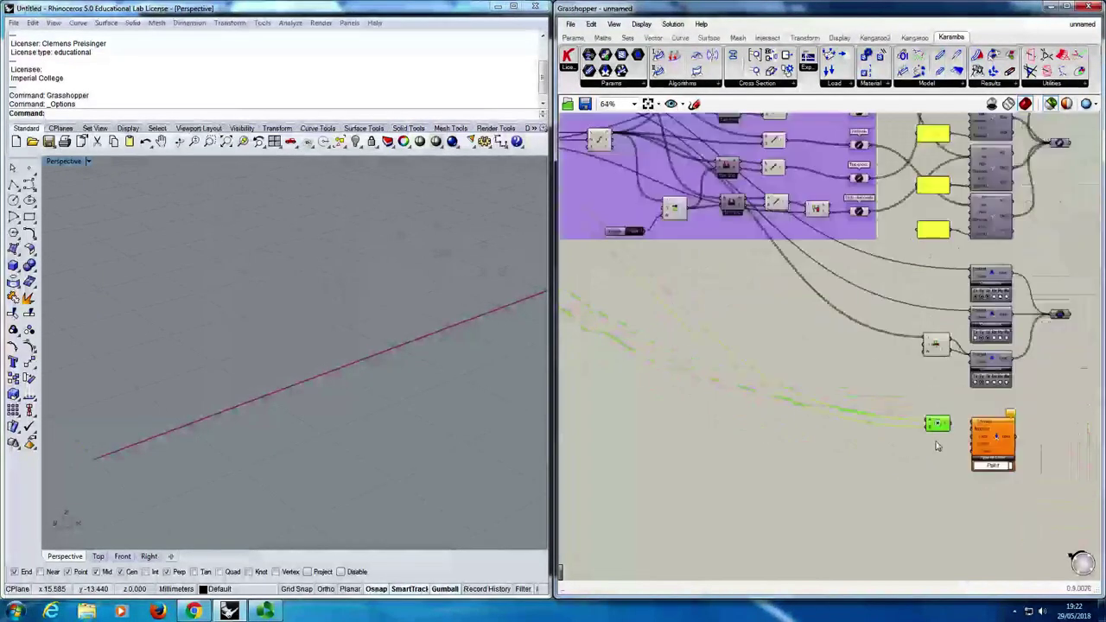
pyautogui.scroll(-1, 936, 446)
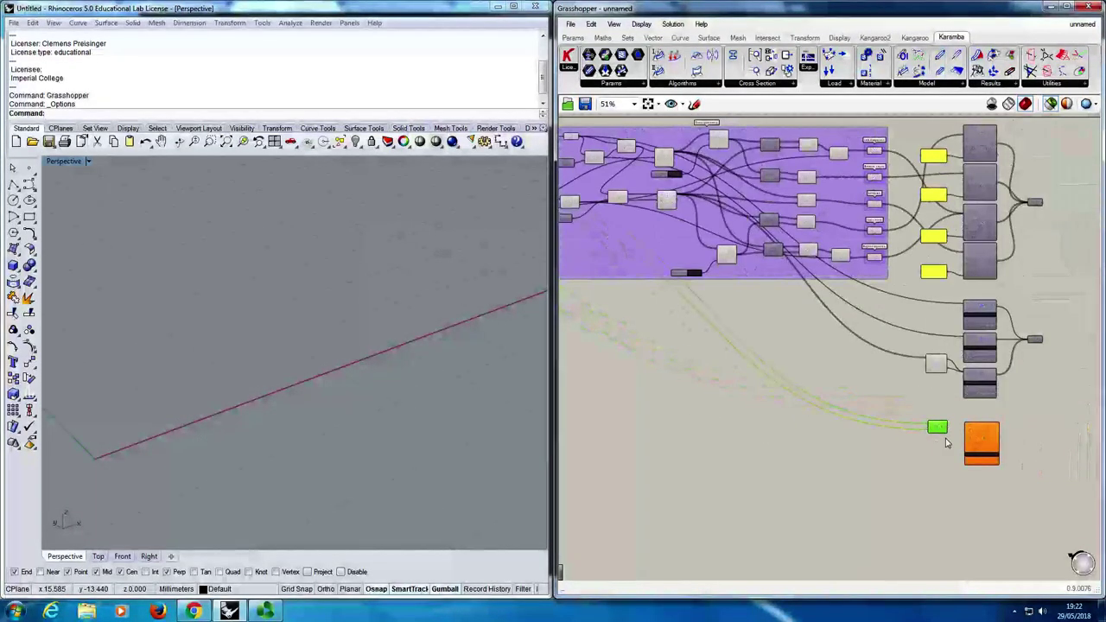
pyautogui.scroll(4, 945, 443)
pyautogui.doubleClick(931, 462)
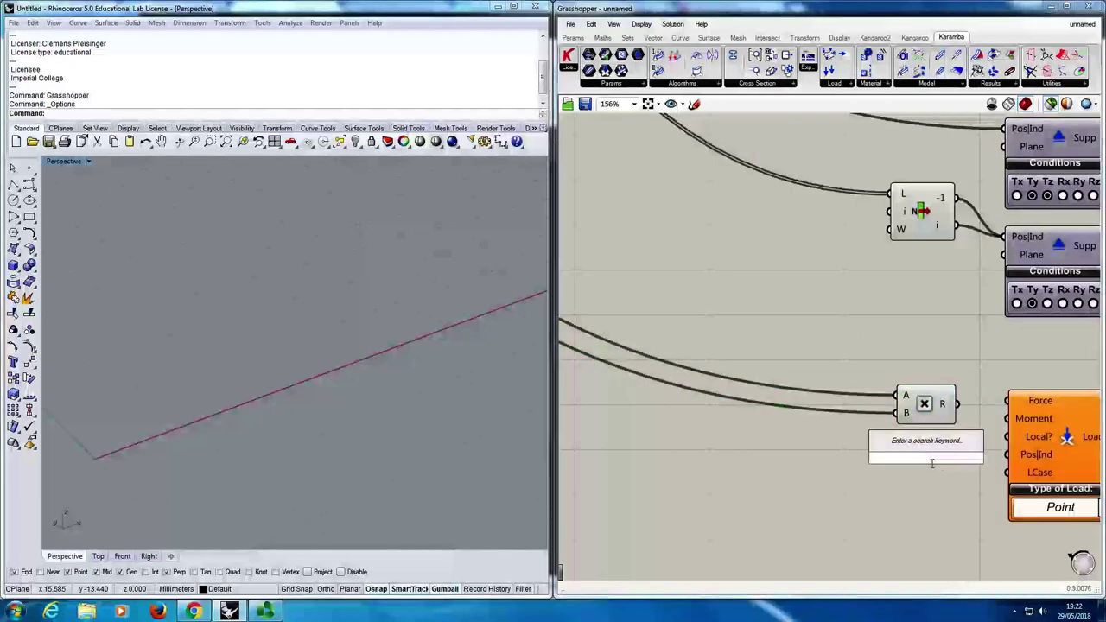
pyautogui.write('leg')
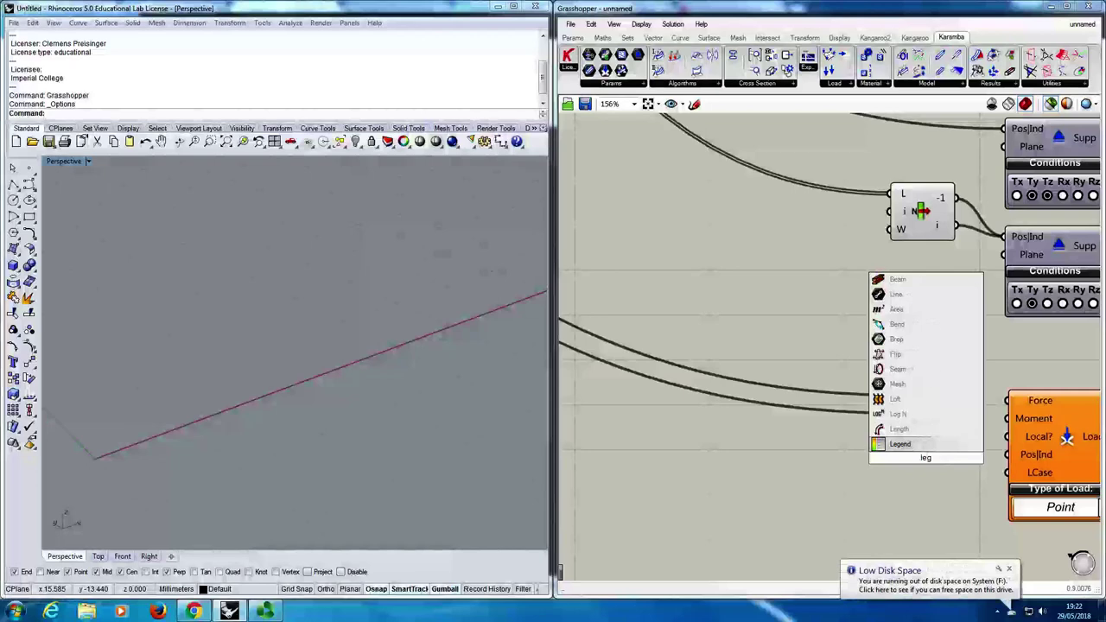
pyautogui.press('BackSpace')
pyautogui.write('ng')
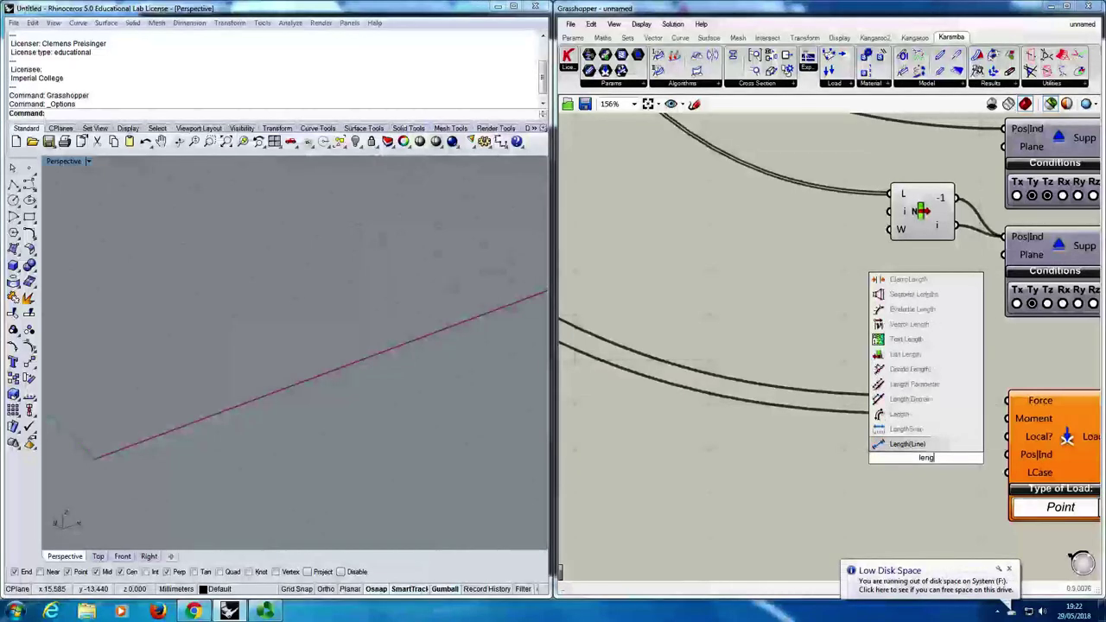
pyautogui.click(917, 354)
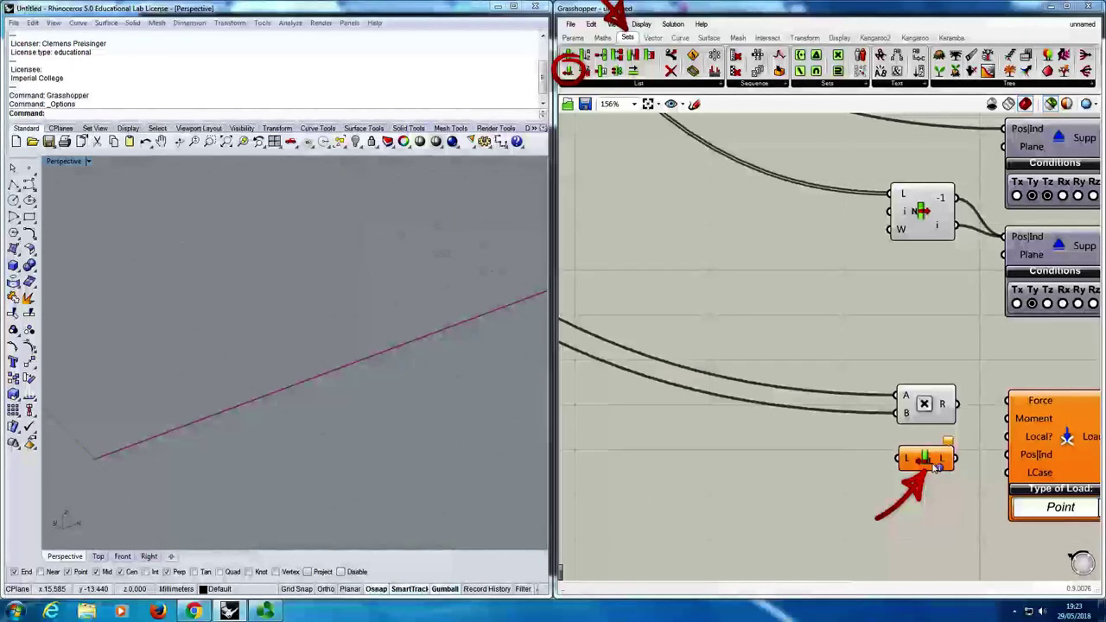
# Connect the top chord's Divide Curve points to the List Length input and preview those points in the viewport.
pyautogui.scroll(-5, 909, 464)
pyautogui.moveTo(909, 463); pyautogui.dragTo(592, 152)
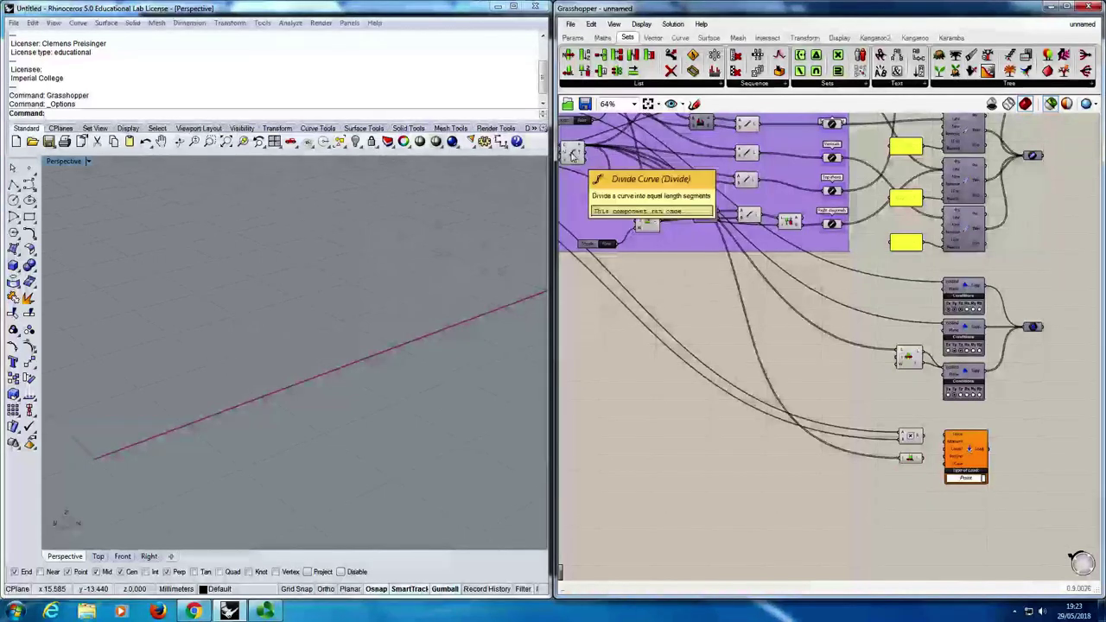
pyautogui.click(572, 153)
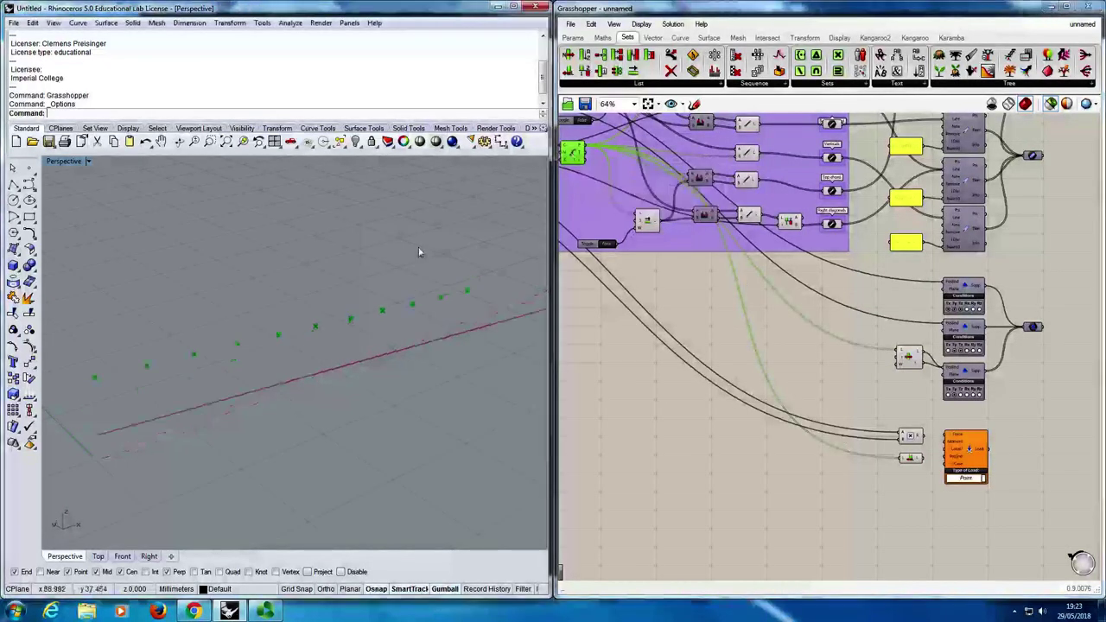
pyautogui.click(918, 479)
# Move the Multiplication and List Length components together away from the point Load component to free space between them.
pyautogui.scroll(5, 918, 478)
pyautogui.scroll(-3, 919, 376)
pyautogui.moveTo(921, 504); pyautogui.dragTo(831, 389)
pyautogui.click(899, 434)
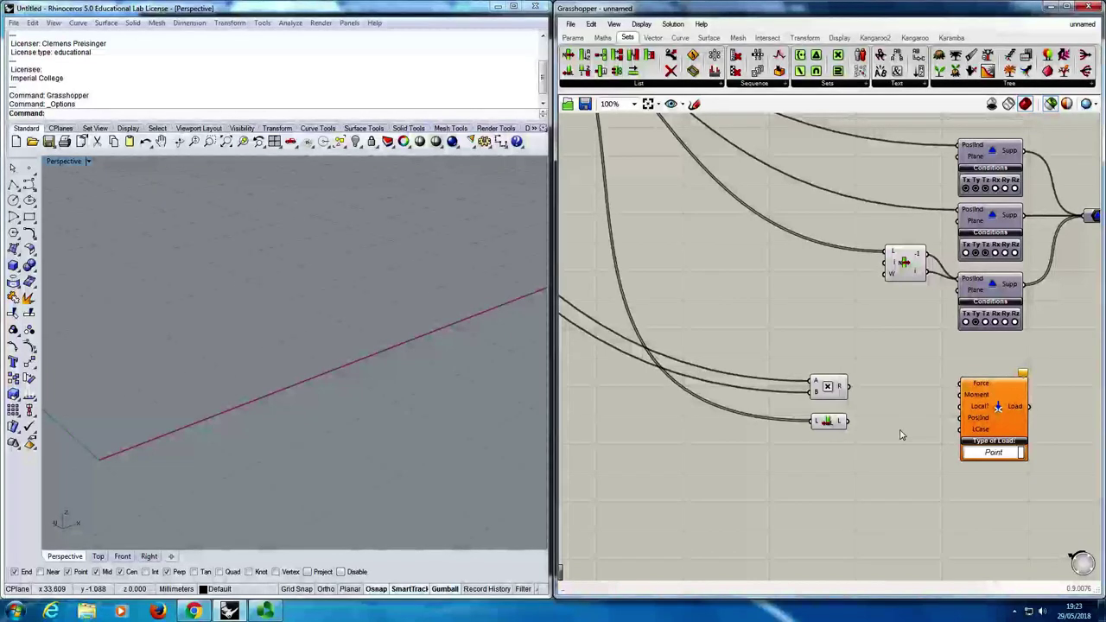
pyautogui.doubleClick(893, 406)
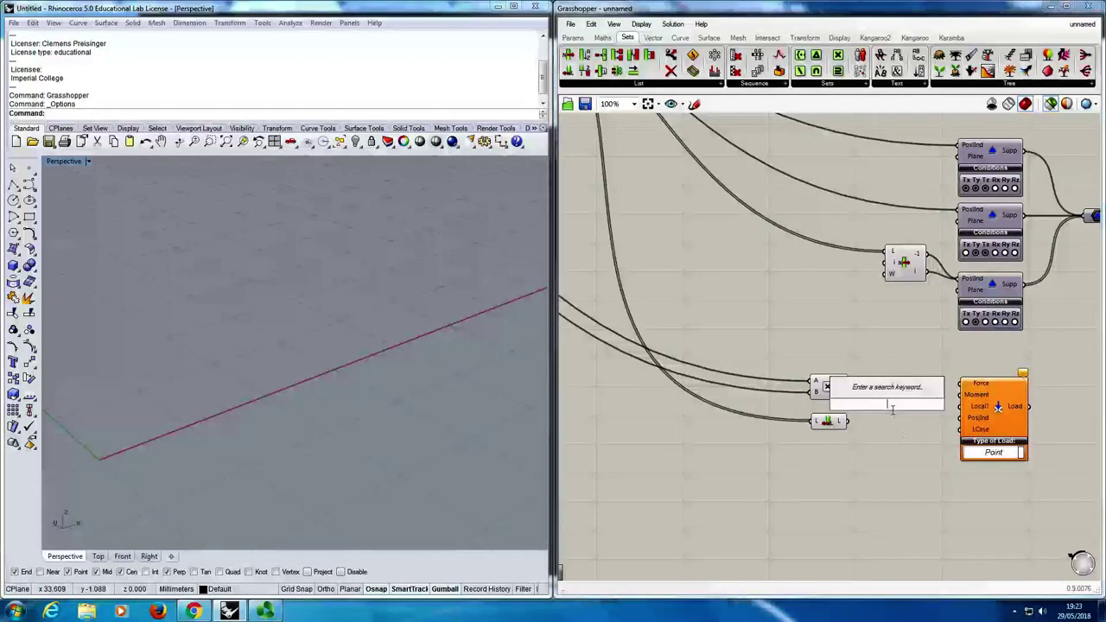
pyautogui.write('divid')
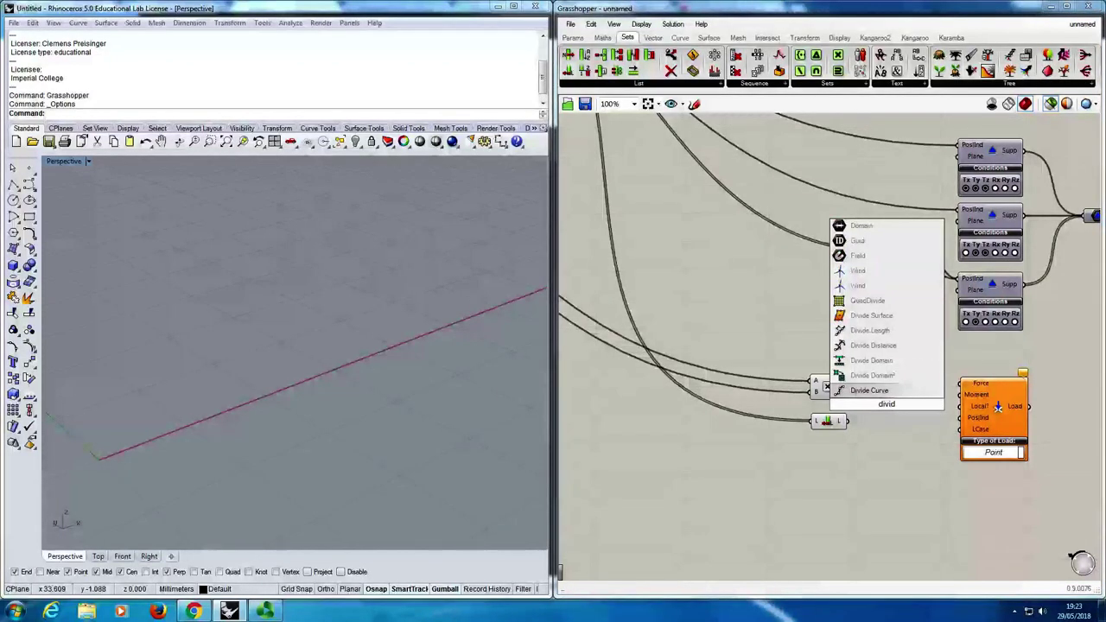
pyautogui.press('Return')
pyautogui.press('Delete')
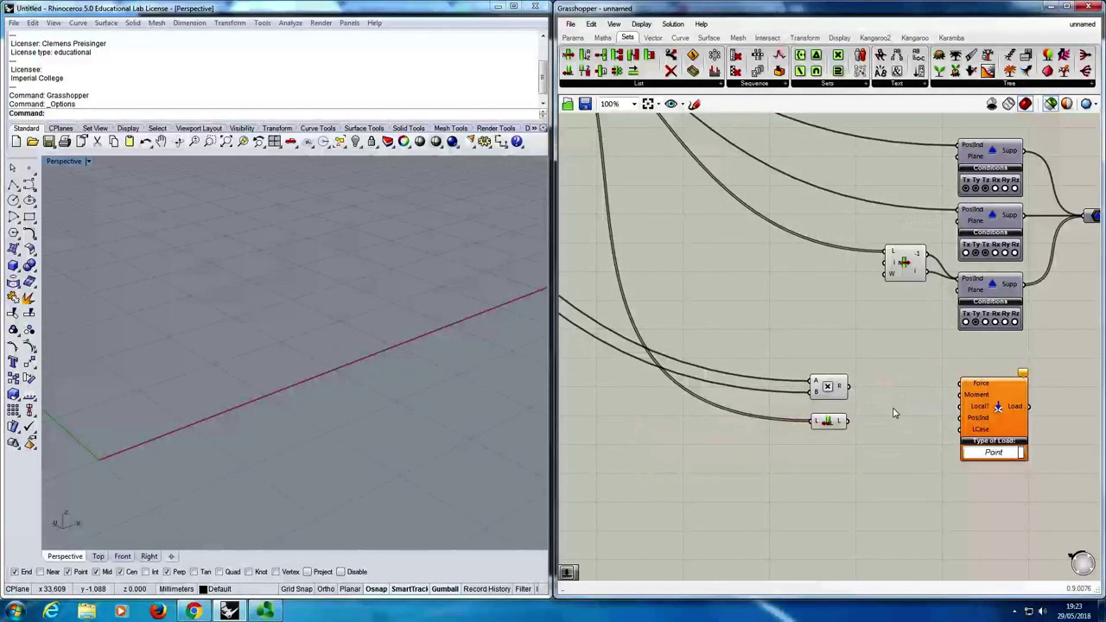
# Add a Division component and connect the Multiplication result to A and the List Length output to B.
pyautogui.doubleClick(894, 413)
pyautogui.write('divis')
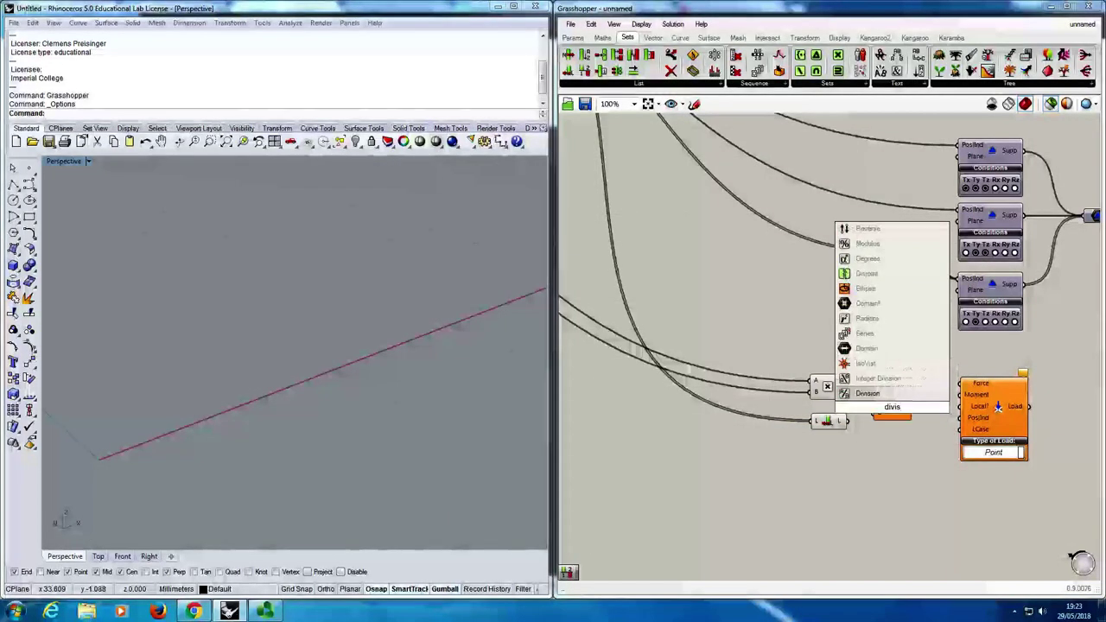
pyautogui.press('Return')
pyautogui.moveTo(848, 386); pyautogui.dragTo(880, 402)
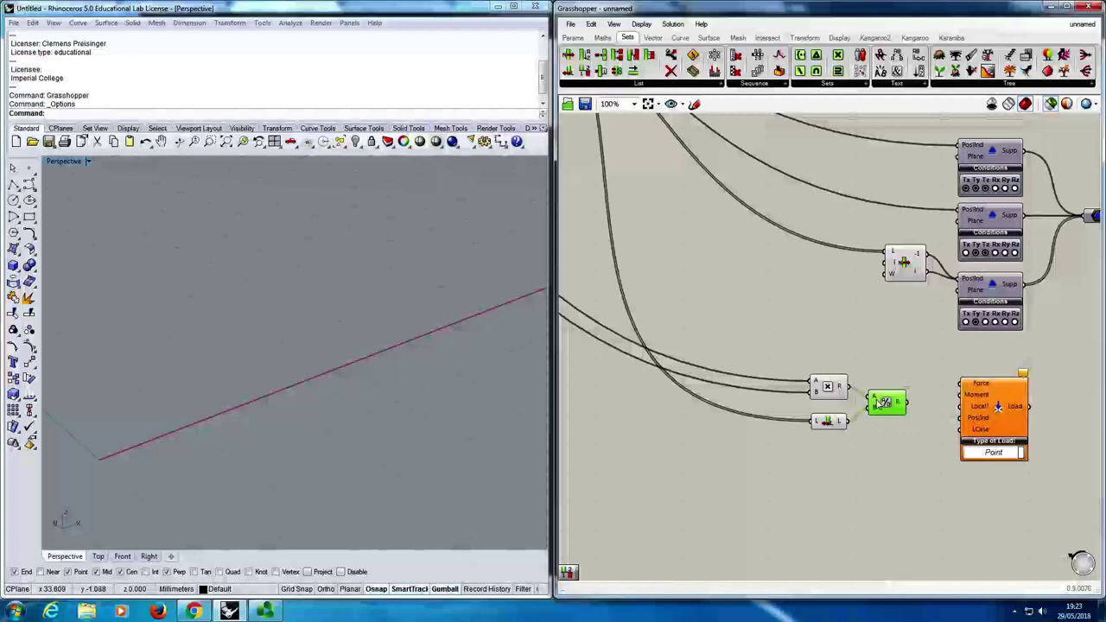
pyautogui.moveTo(898, 403)
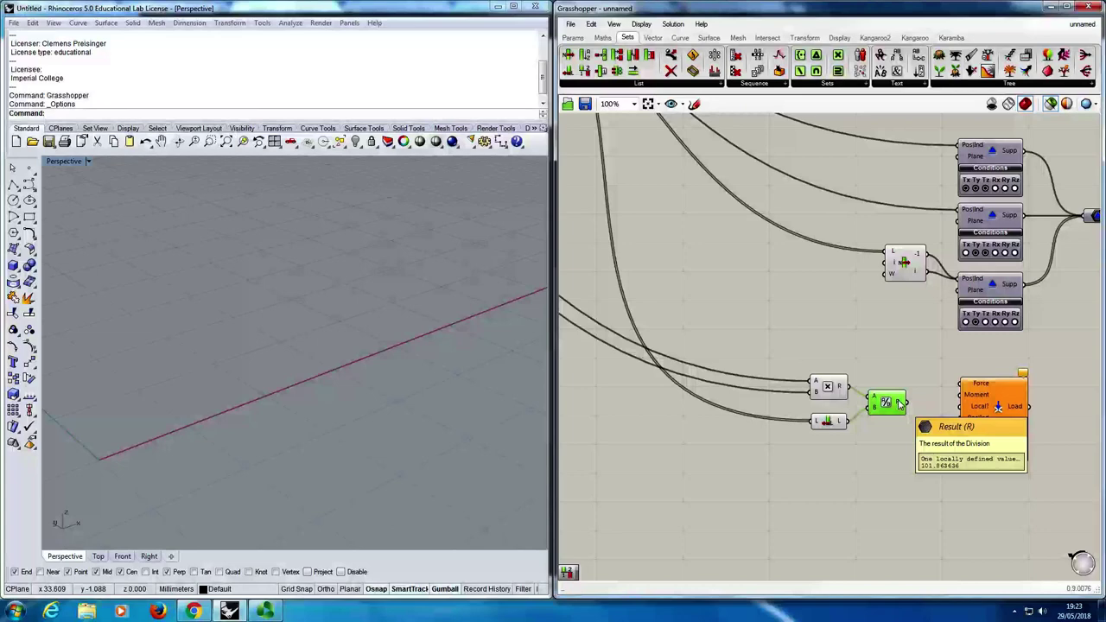
# Move the Multiplication, List Length and Division components farther from the point Load component and add a Negative component in the gap.
pyautogui.moveTo(908, 431); pyautogui.dragTo(762, 382)
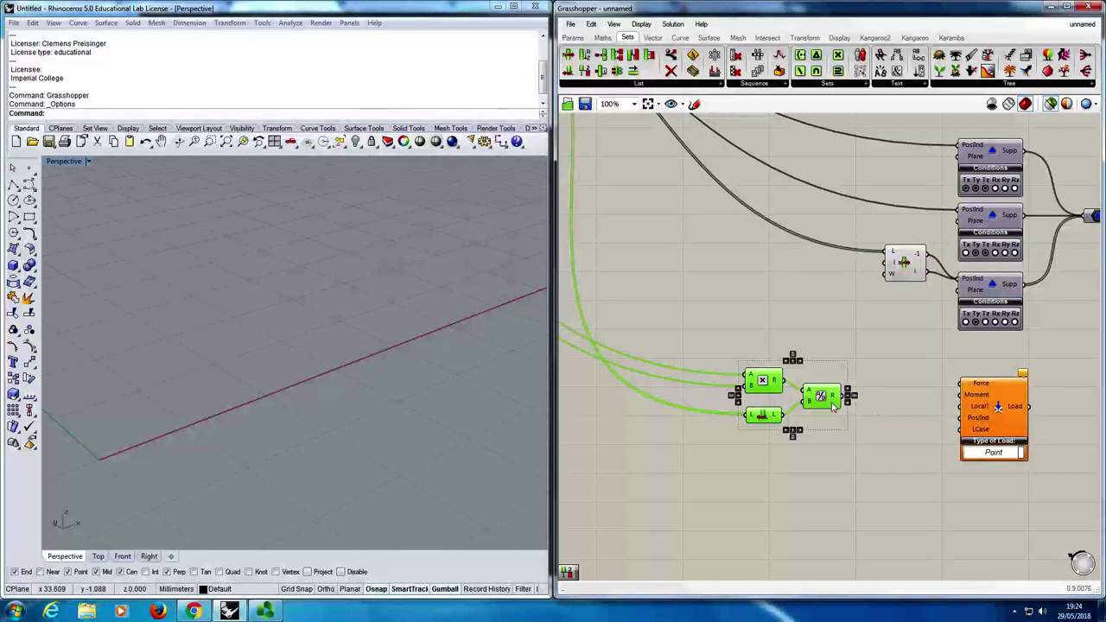
pyautogui.moveTo(835, 404)
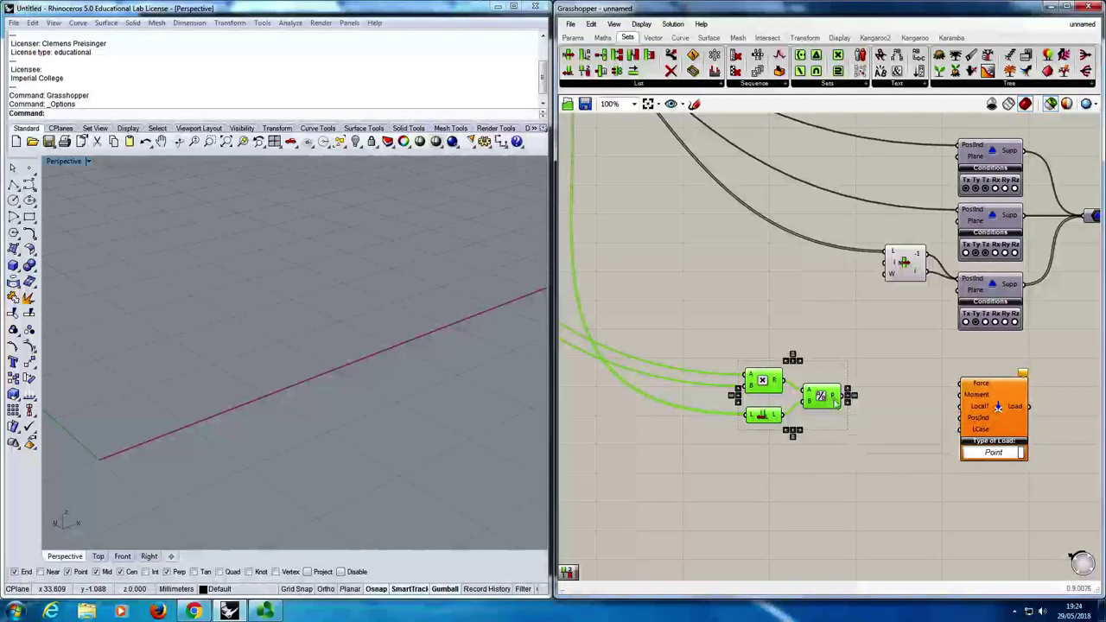
pyautogui.doubleClick(898, 403)
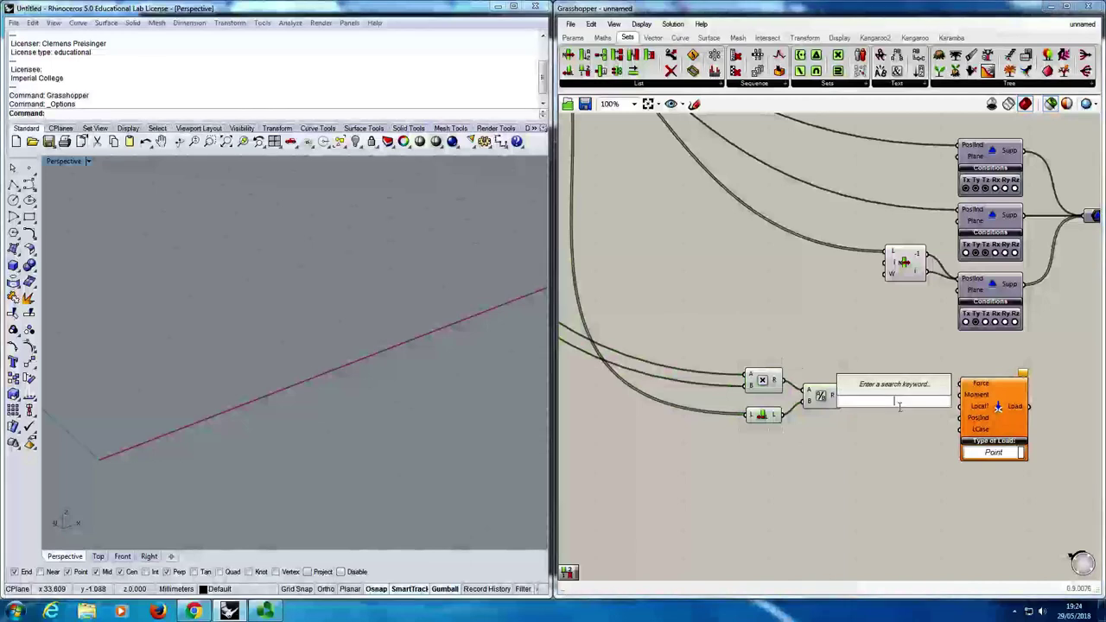
pyautogui.write('negative')
pyautogui.press('Return')
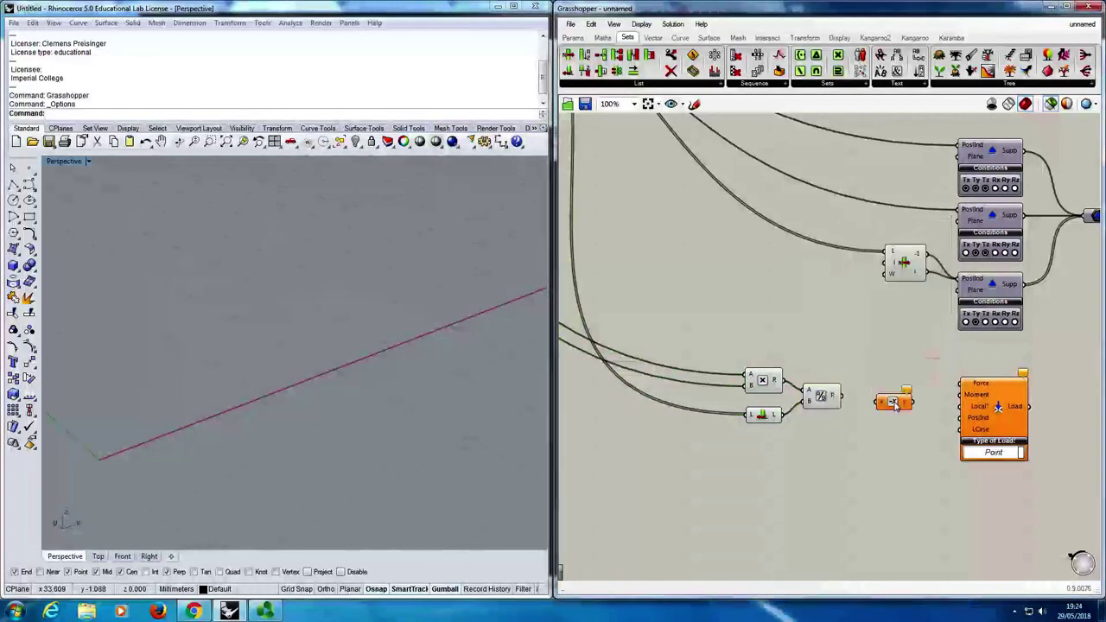
# Connect the Division result to the Negative component and move the load calculation components farther from the point Load component.
pyautogui.moveTo(842, 395); pyautogui.dragTo(879, 403)
pyautogui.click(893, 401)
pyautogui.moveTo(894, 445); pyautogui.dragTo(700, 384)
# Add a Unit Z component between the Negative and point Load components and connect the Negative output to its factor input.
pyautogui.doubleClick(851, 463)
pyautogui.write('unitz')
pyautogui.press('Up')
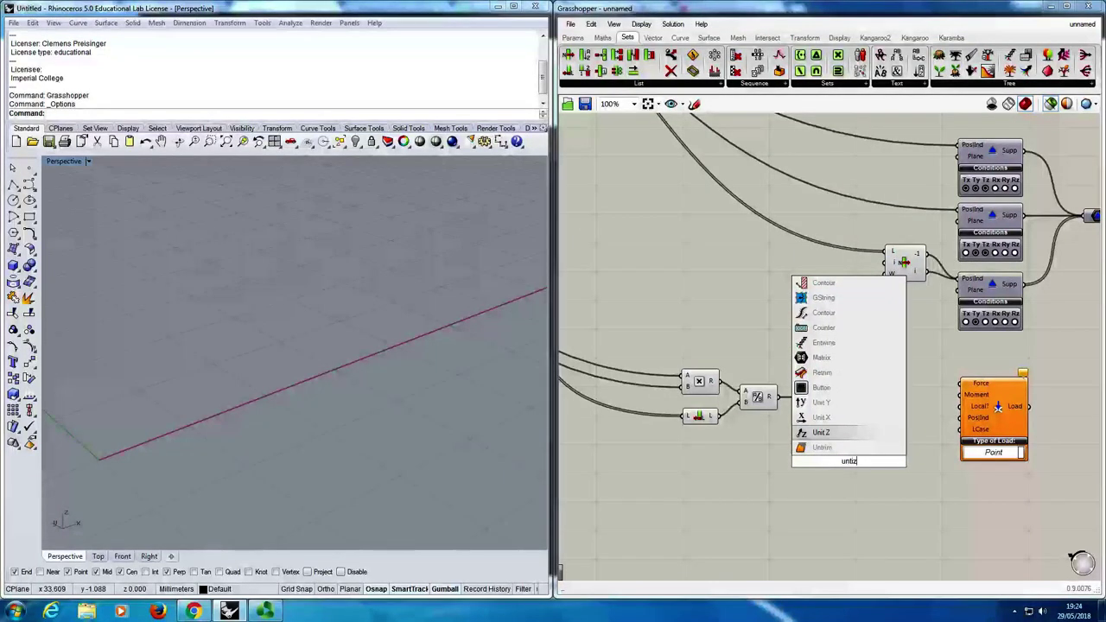
pyautogui.press('Return')
pyautogui.moveTo(856, 461); pyautogui.dragTo(873, 399)
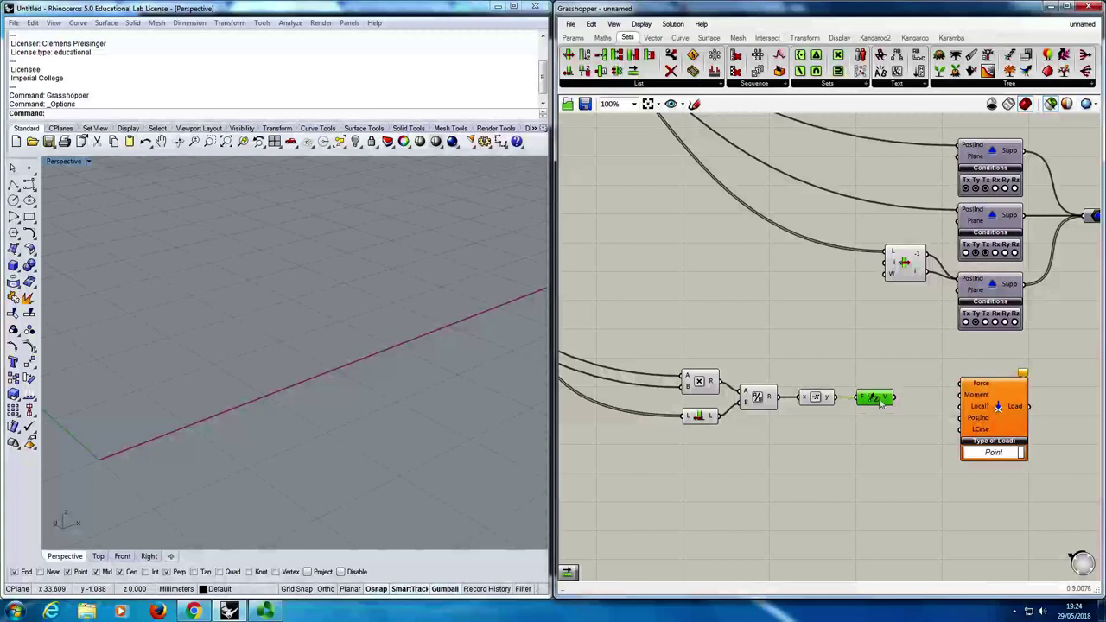
# Connect the Unit Z vector output to the Force input of the point Load component.
pyautogui.scroll(3, 879, 403)
pyautogui.moveTo(889, 402)
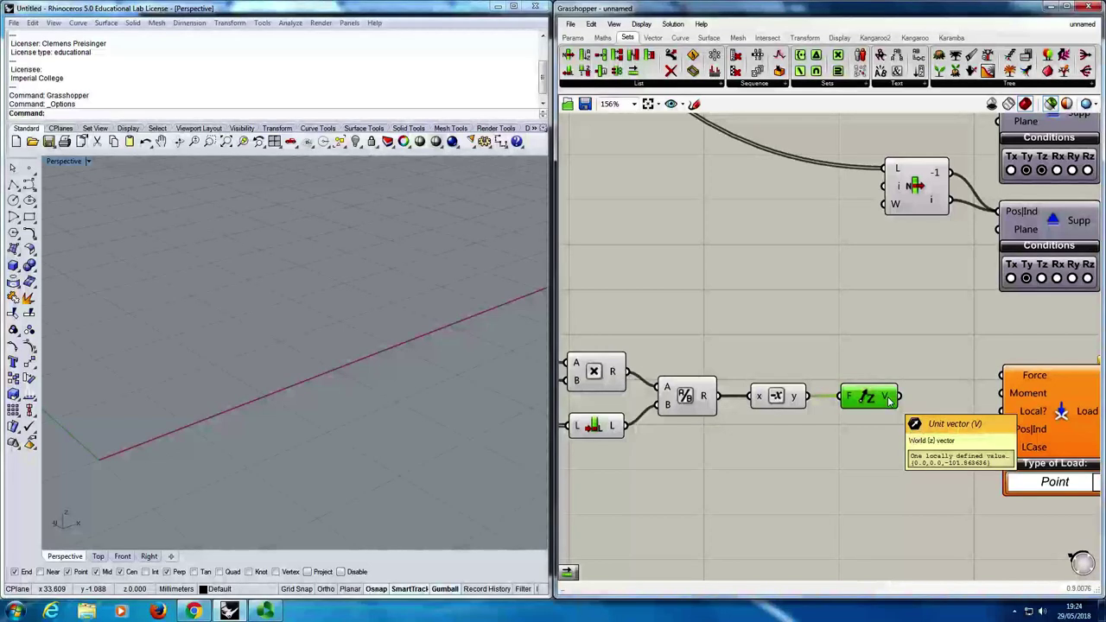
pyautogui.moveTo(905, 406); pyautogui.dragTo(1011, 375)
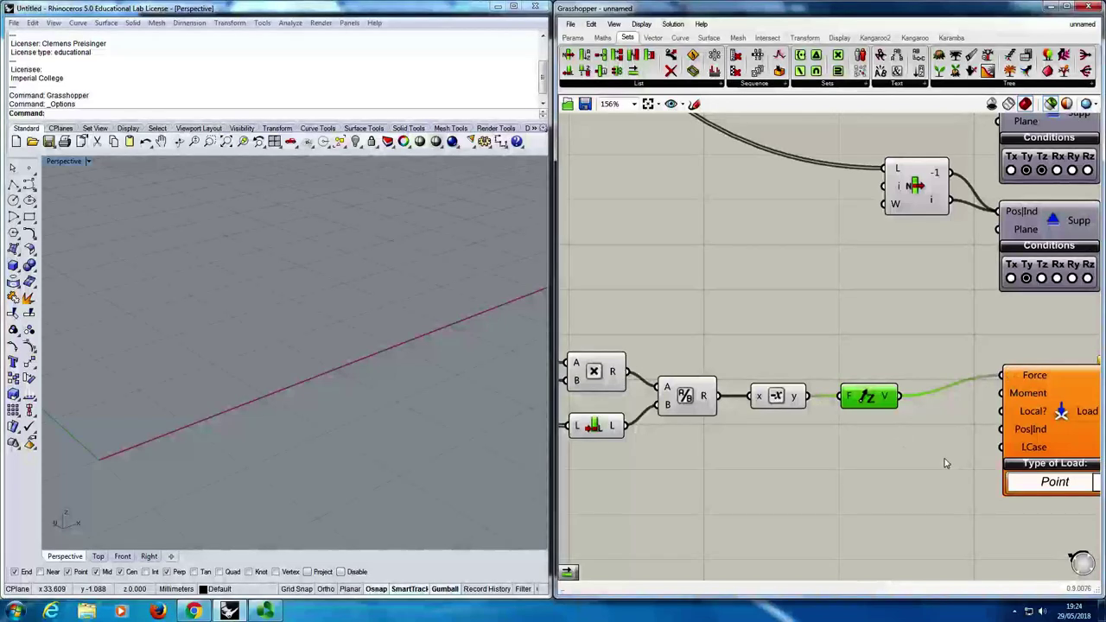
# Connect the points of the top chord's Divide Curve to the Pos|Ind input of the point Load component.
pyautogui.moveTo(1029, 415)
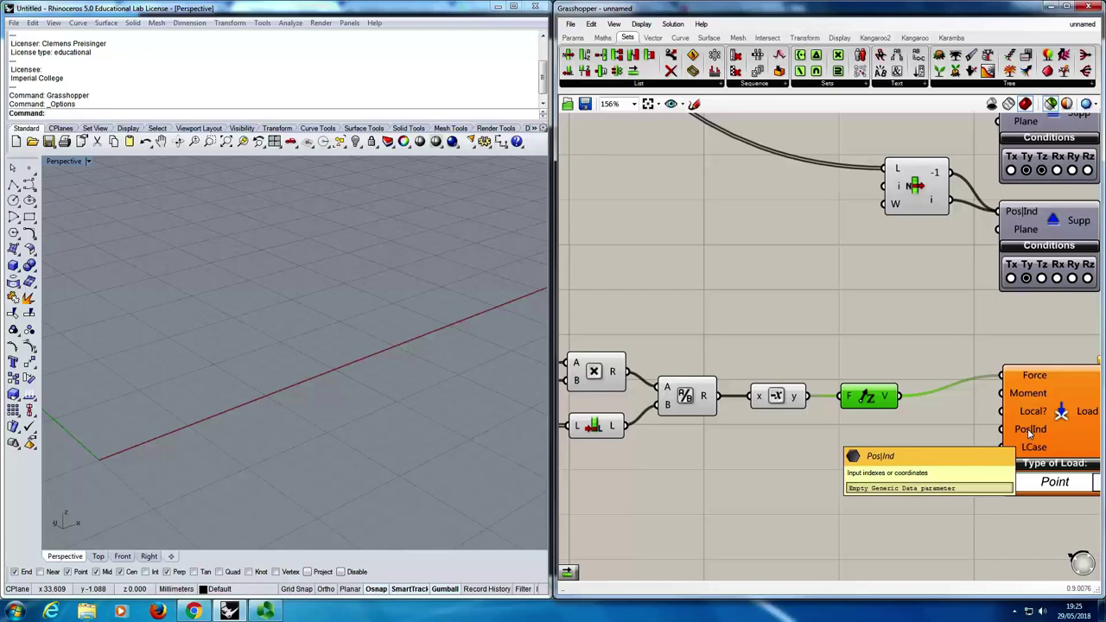
pyautogui.scroll(-5, 1015, 432)
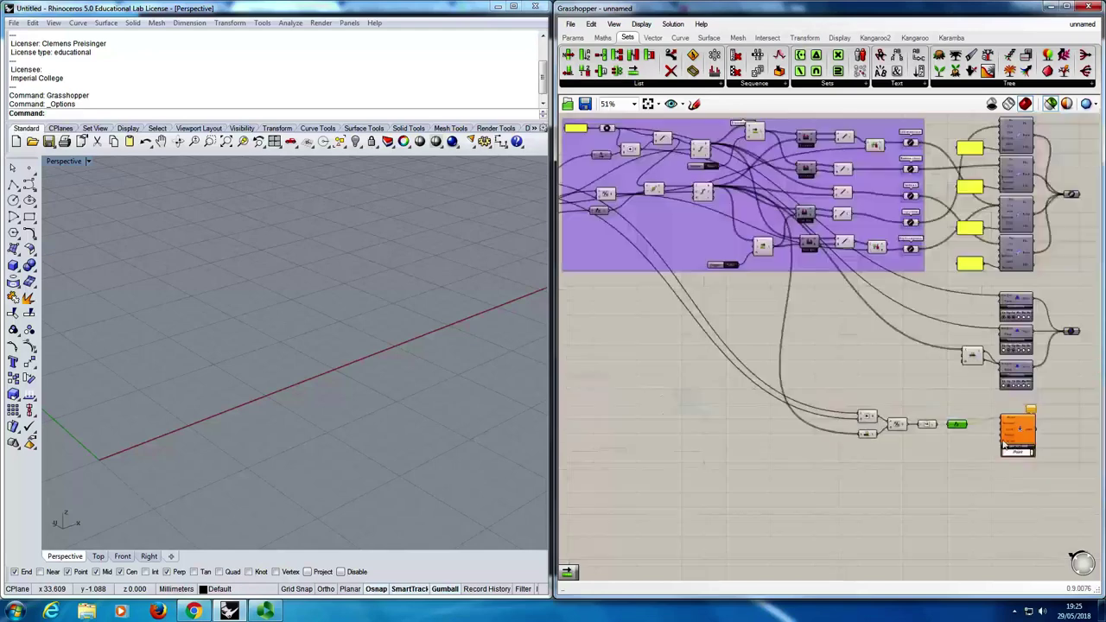
pyautogui.scroll(4, 726, 179)
pyautogui.click(703, 189)
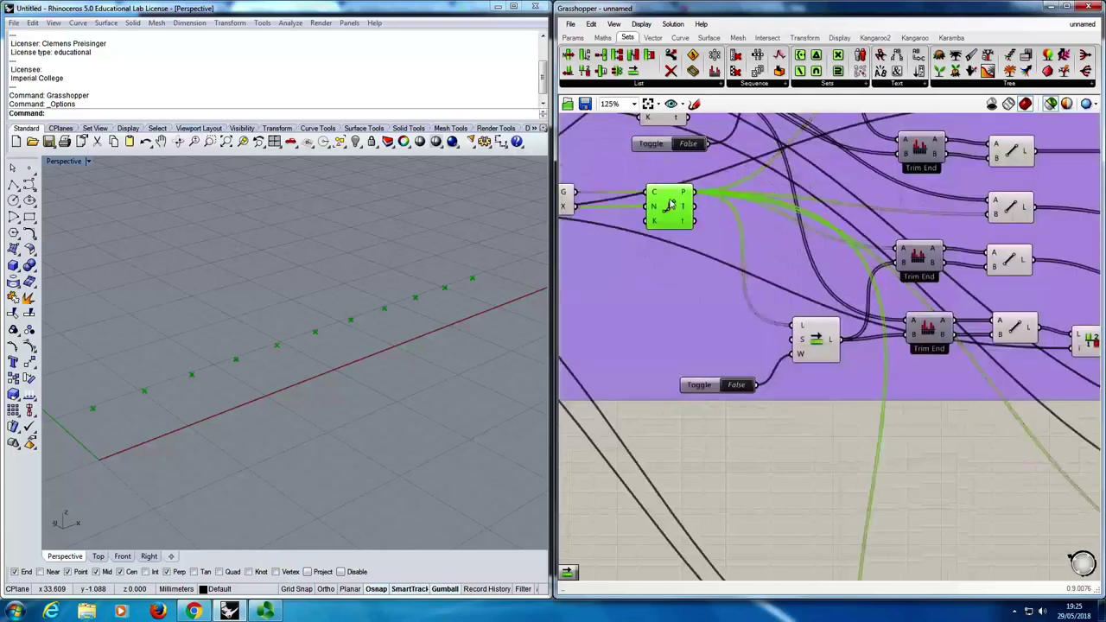
pyautogui.scroll(-5, 691, 200)
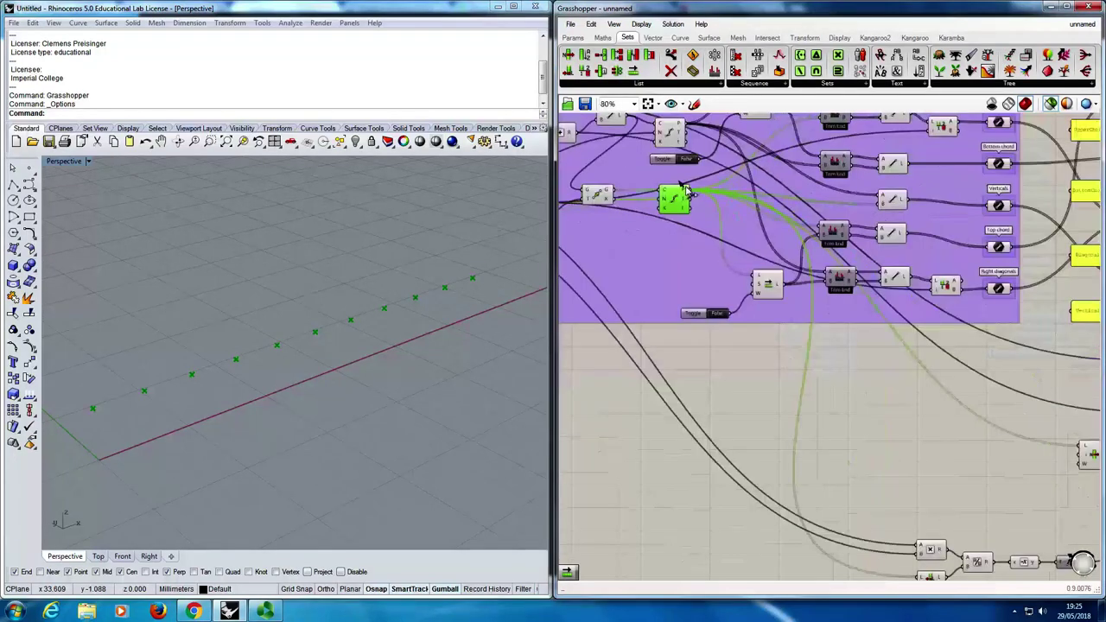
pyautogui.scroll(5, 931, 373)
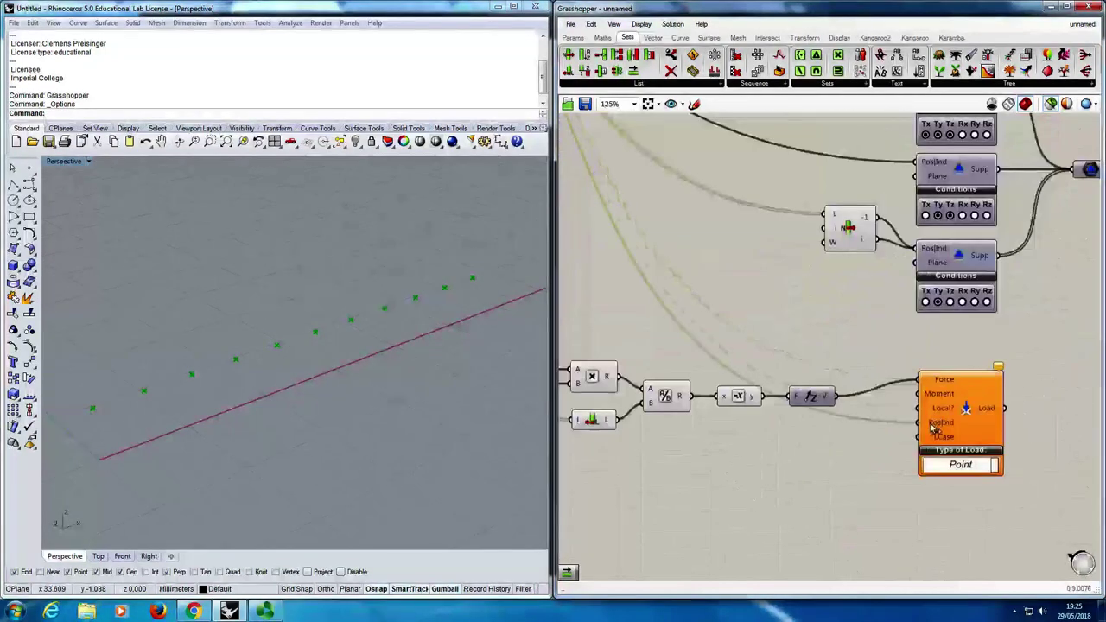
pyautogui.click(971, 414)
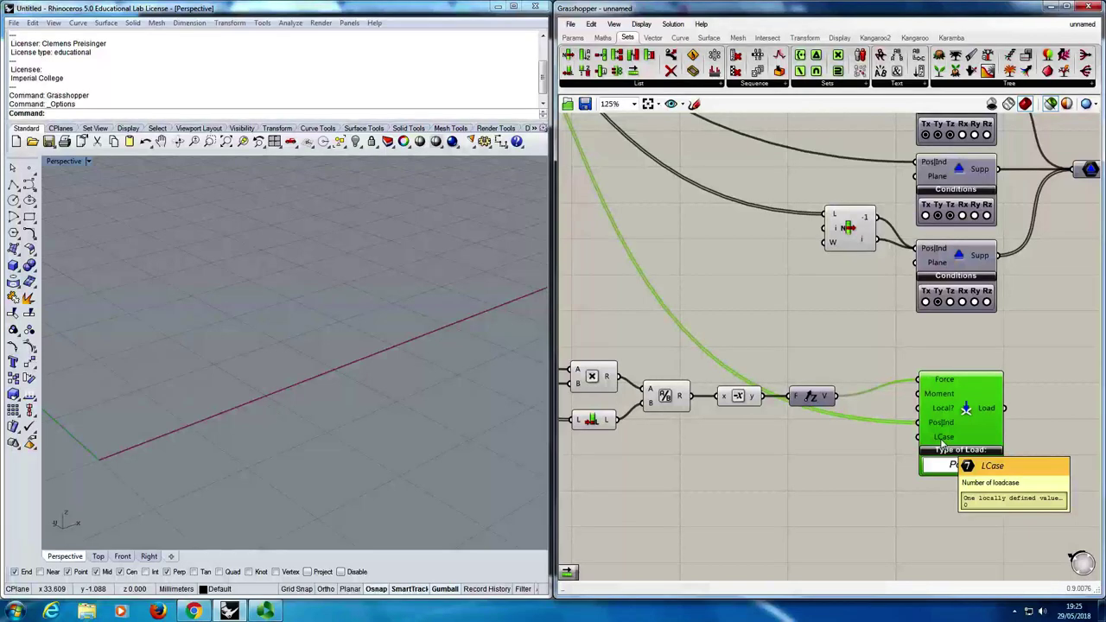
# Add a compact panel containing 1 beside the point Load component and connect it to the LCase input.
pyautogui.doubleClick(842, 446)
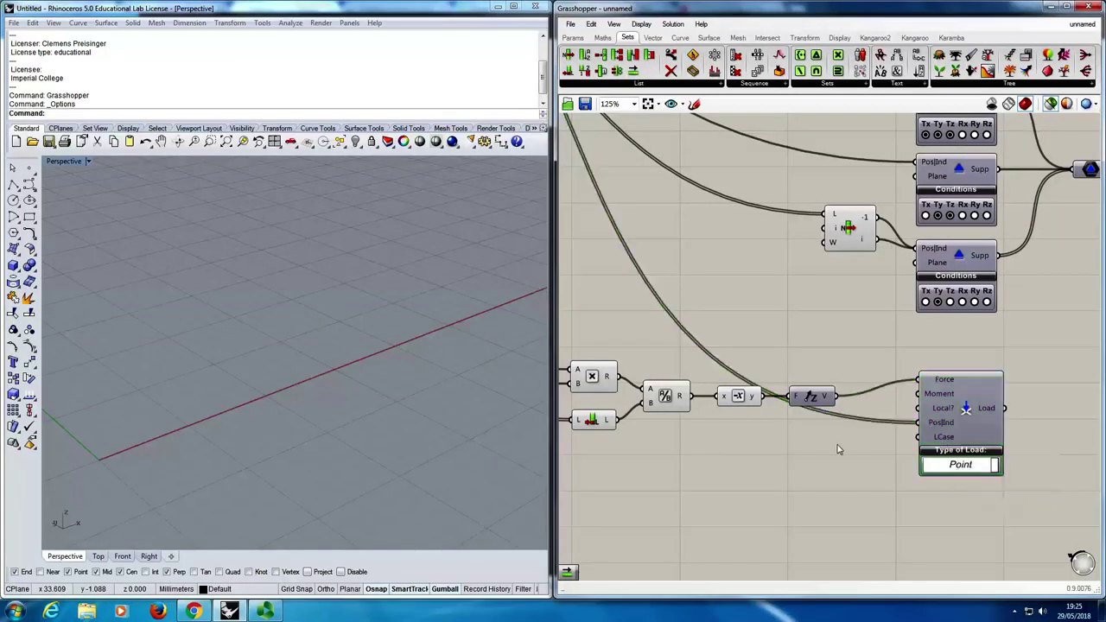
pyautogui.write('panel')
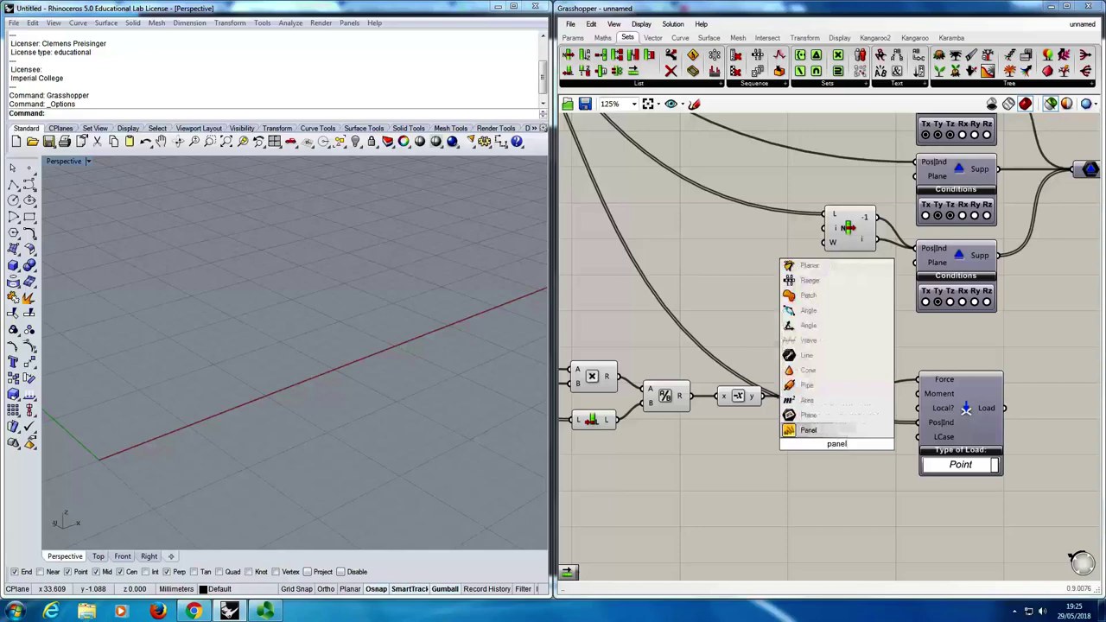
pyautogui.press('Return')
pyautogui.doubleClick(842, 446)
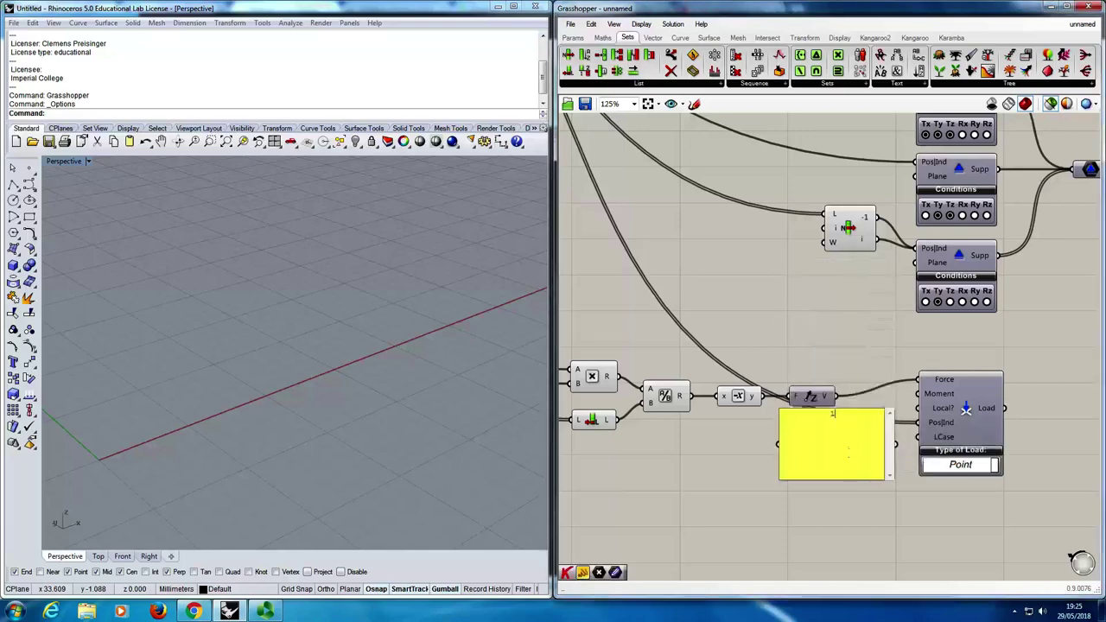
pyautogui.click(864, 497)
pyautogui.moveTo(893, 480); pyautogui.dragTo(919, 437)
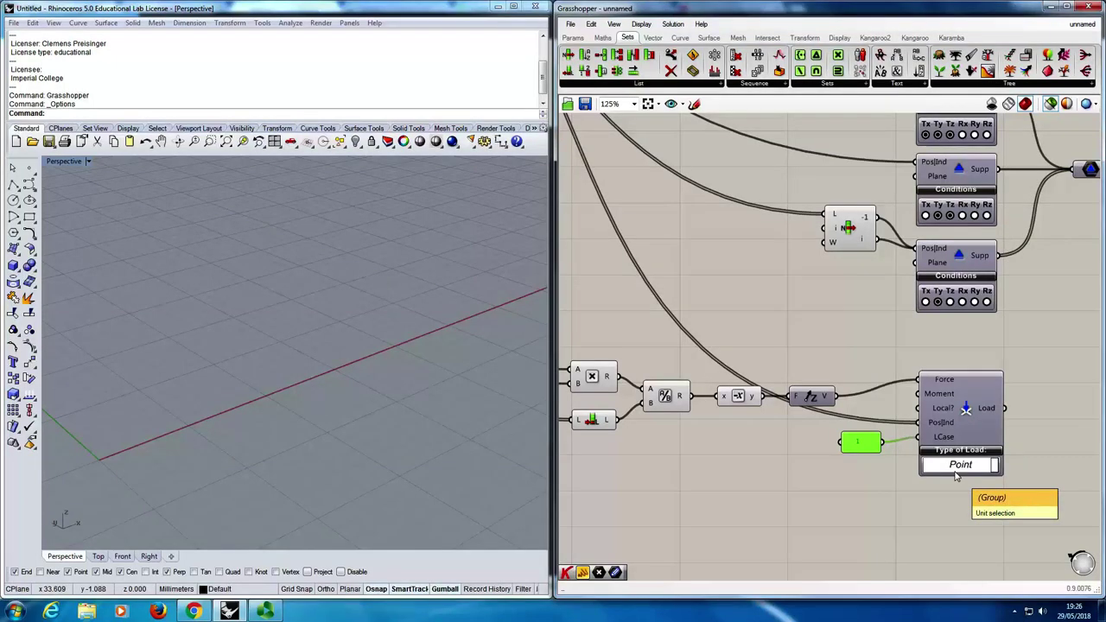
# Add a Gravity load component below the Point load and connect the load case 1 panel to its LCase input.
pyautogui.moveTo(1045, 457); pyautogui.dragTo(957, 425, button='right')
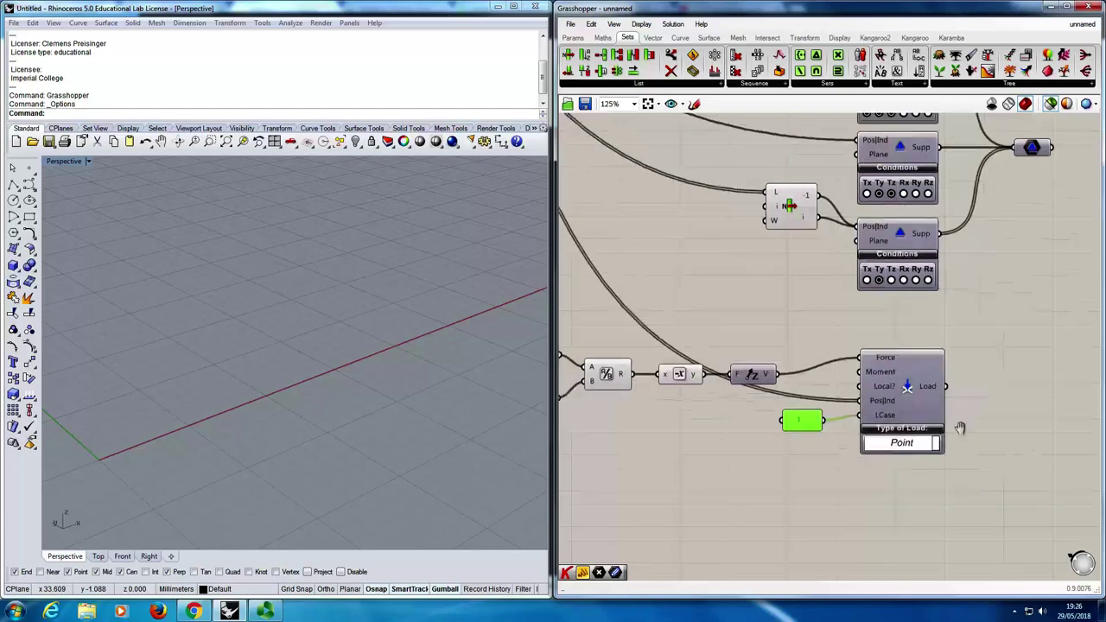
pyautogui.click(947, 38)
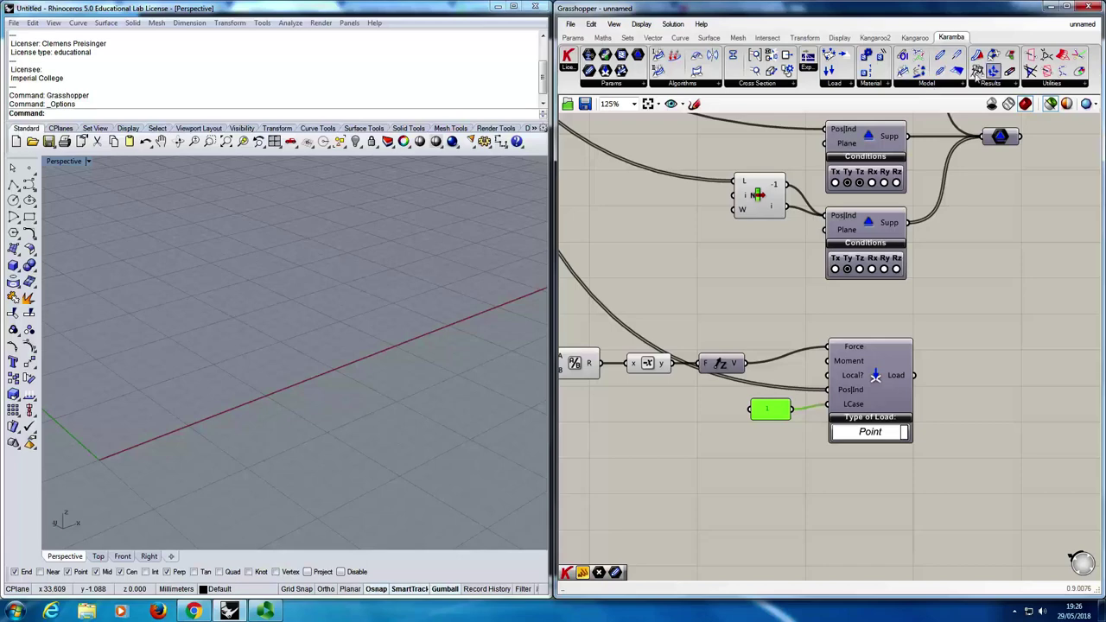
pyautogui.click(838, 84)
pyautogui.moveTo(864, 119); pyautogui.dragTo(995, 317)
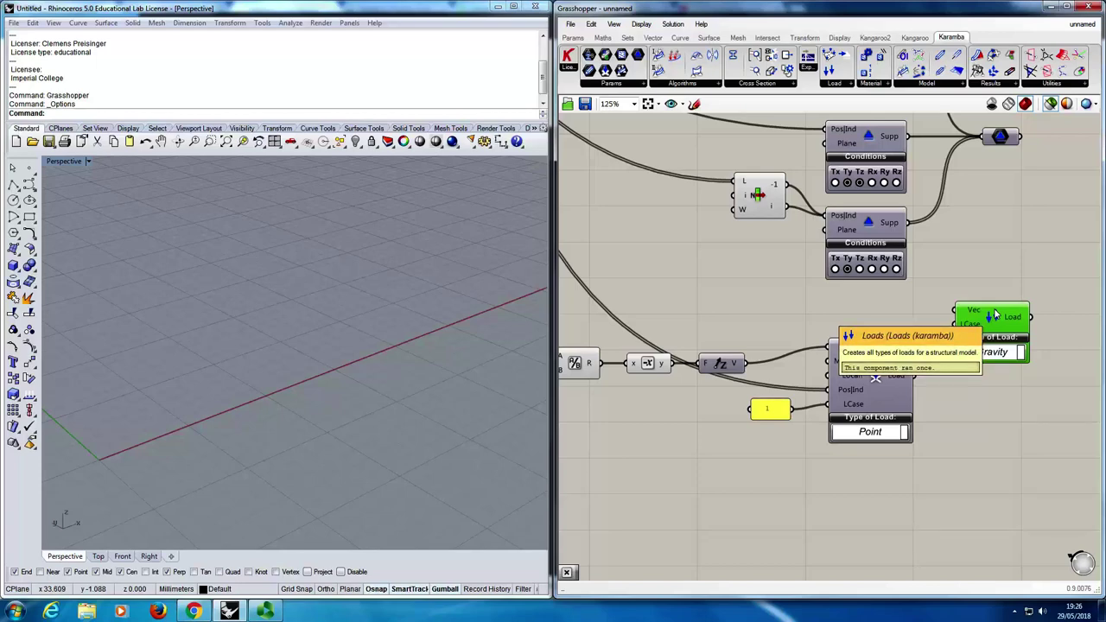
pyautogui.moveTo(827, 404); pyautogui.dragTo(879, 478)
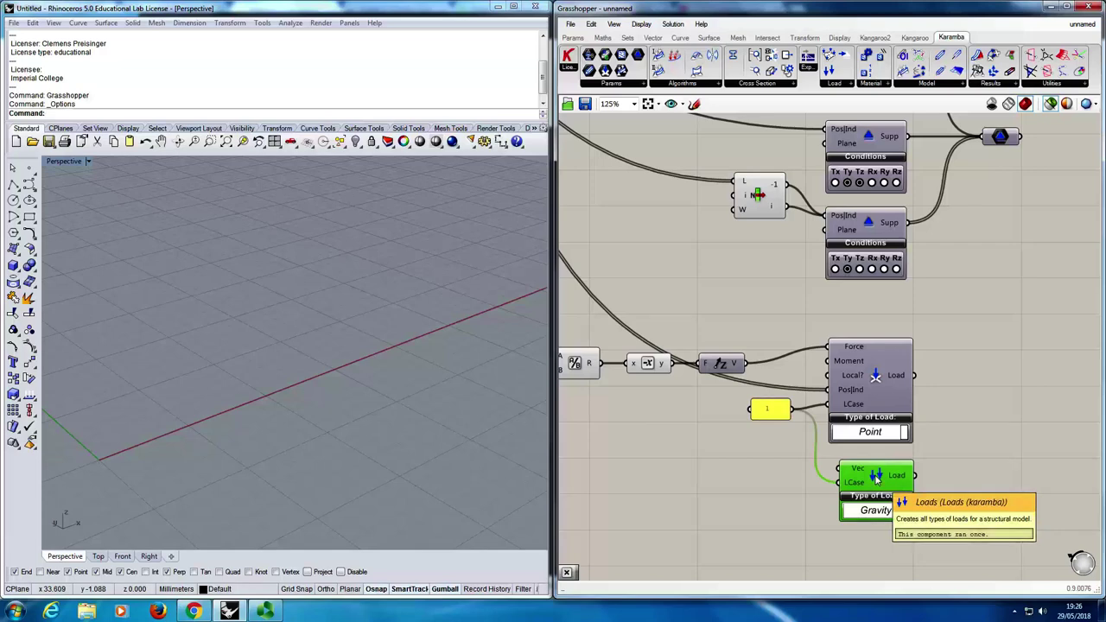
# Disconnect the Gravity load's LCase input and wire it again from the load case 1 panel.
pyautogui.rightClick(857, 484)
pyautogui.moveTo(941, 412)
pyautogui.click(1002, 413)
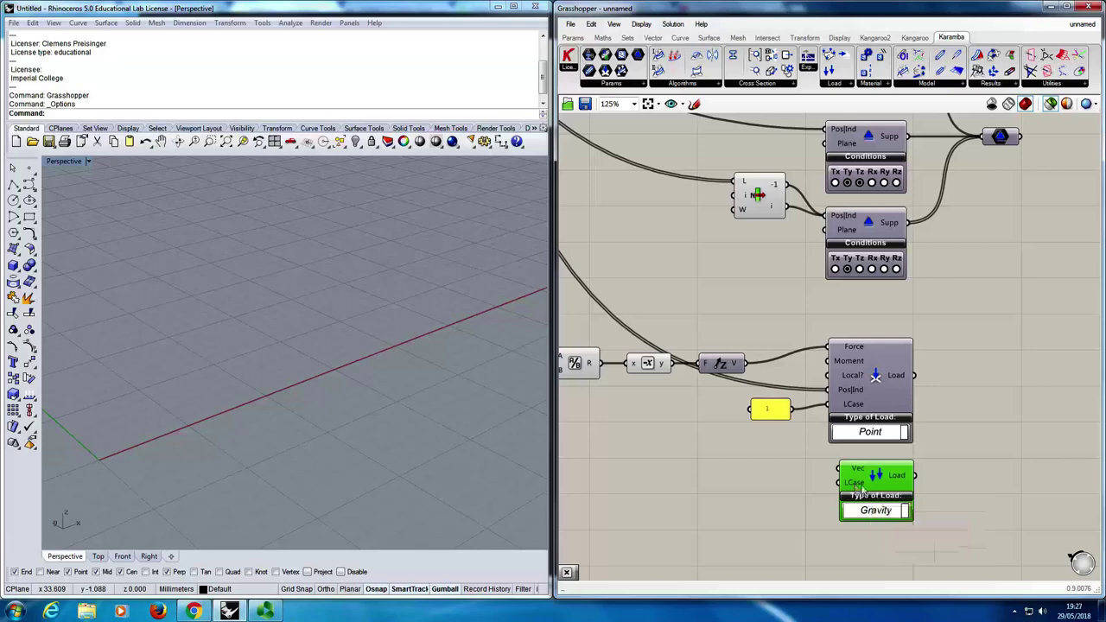
pyautogui.moveTo(792, 409); pyautogui.dragTo(877, 469)
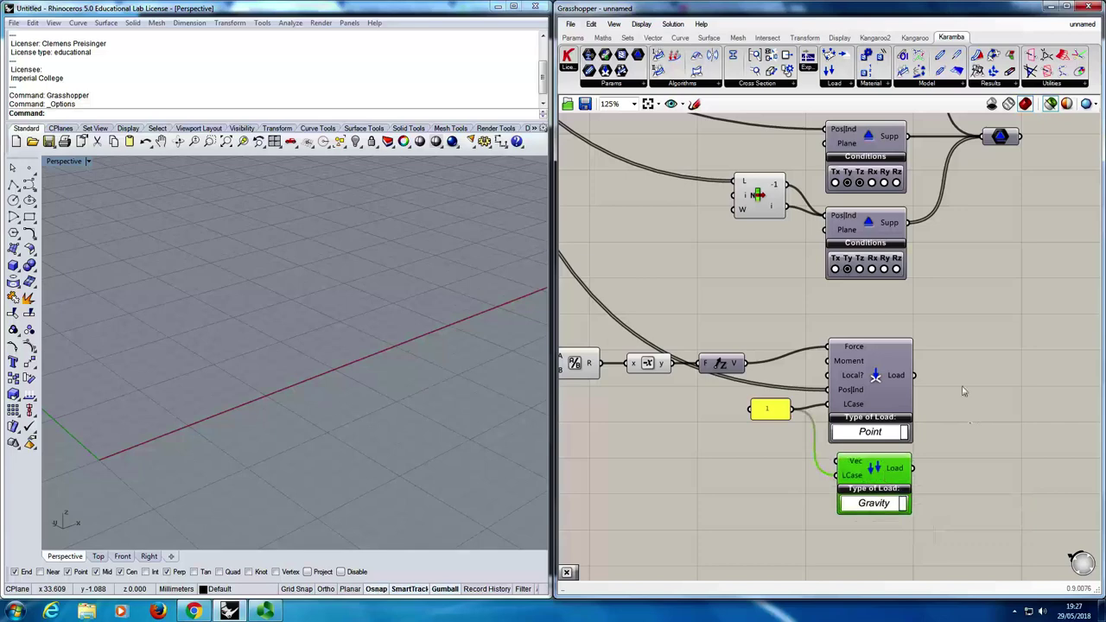
# Add a Karamba Load parameter and connect the outputs of both the Gravity and Point loads to it.
pyautogui.click(613, 85)
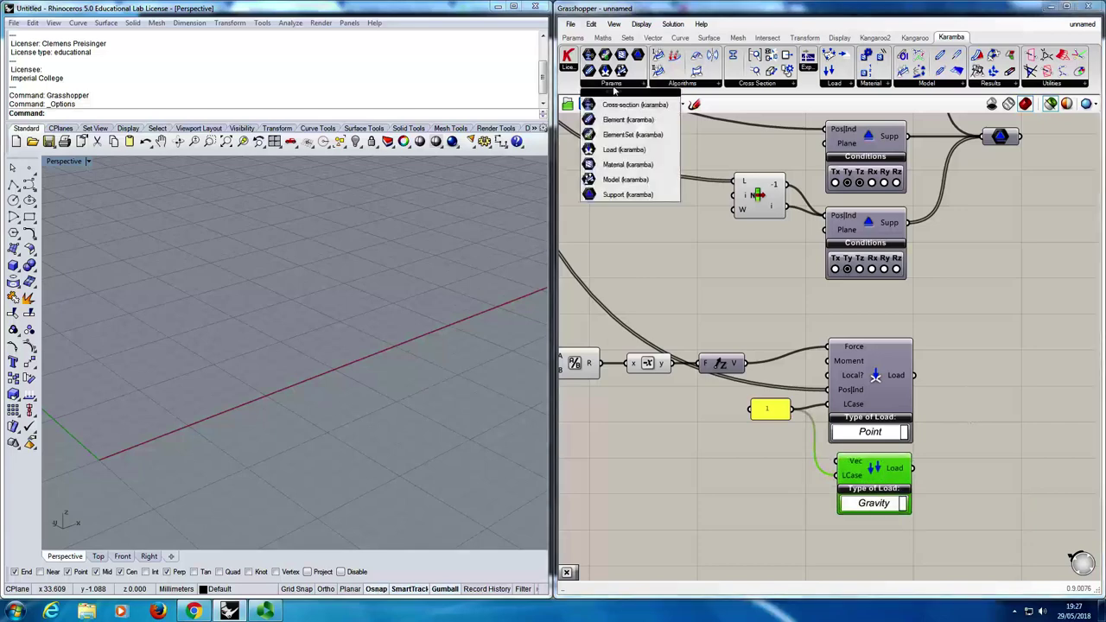
pyautogui.moveTo(629, 156); pyautogui.dragTo(980, 425)
pyautogui.moveTo(913, 468); pyautogui.dragTo(971, 432)
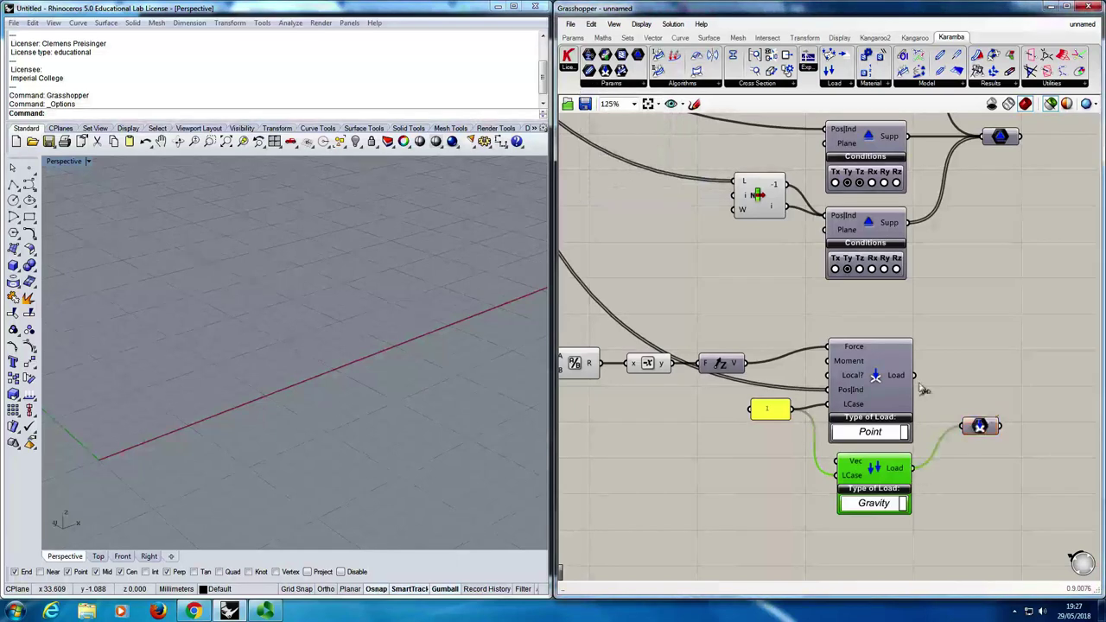
pyautogui.keyDown('shift'); pyautogui.moveTo(914, 375); pyautogui.dragTo(985, 430); pyautogui.keyUp('shift')
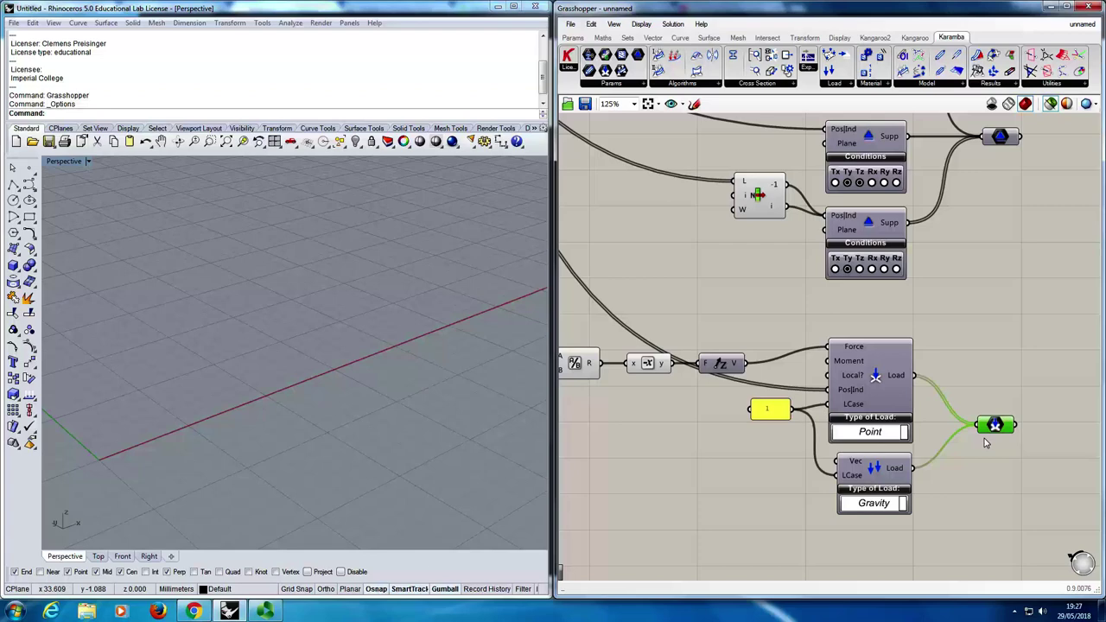
# Add a Karamba Cross Sections component below the Gravity load and set its cross section type to Box.
pyautogui.click(758, 85)
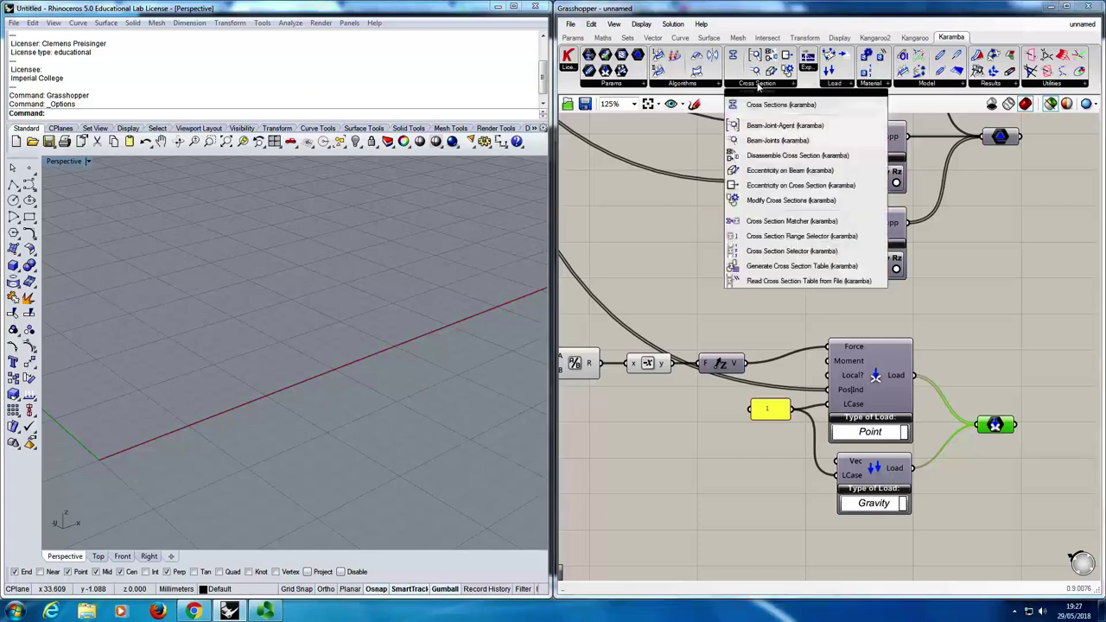
pyautogui.click(795, 110)
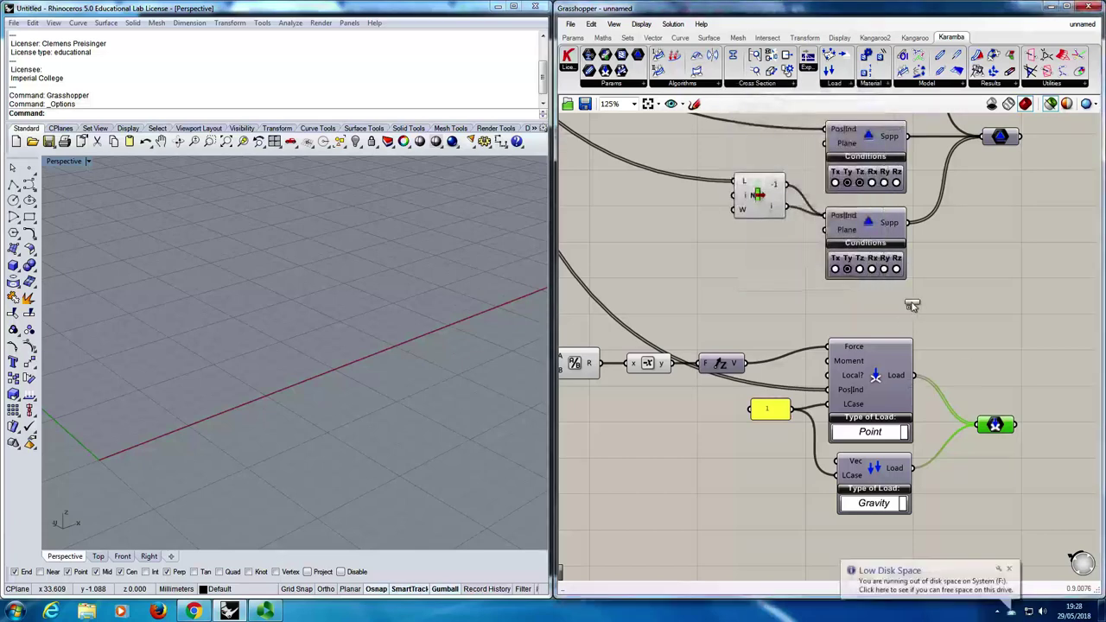
pyautogui.click(989, 538)
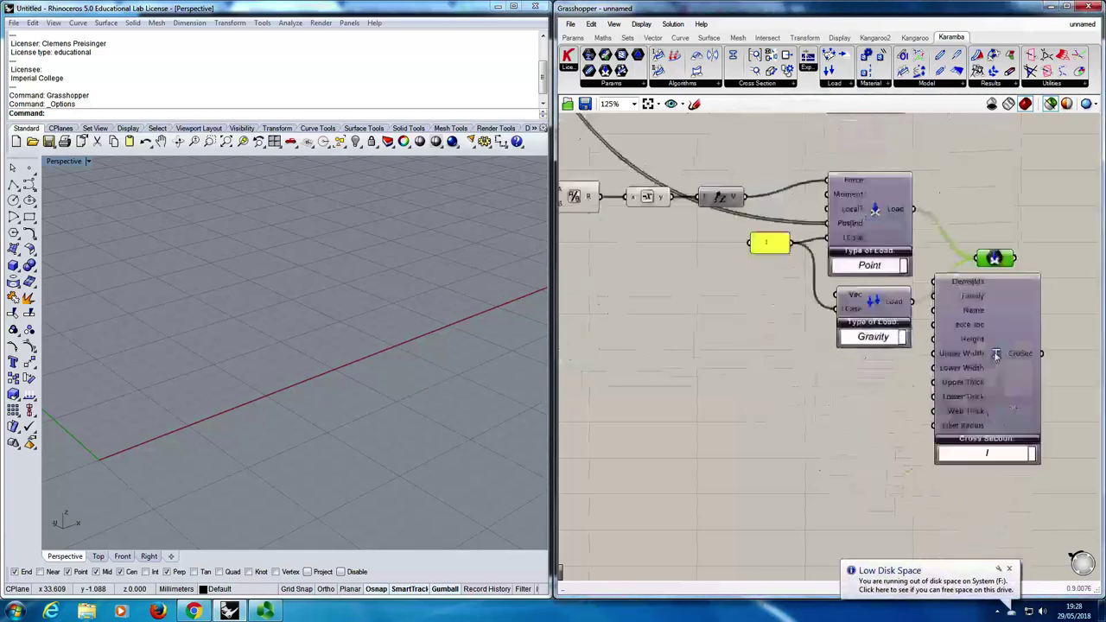
pyautogui.moveTo(944, 468); pyautogui.dragTo(864, 478)
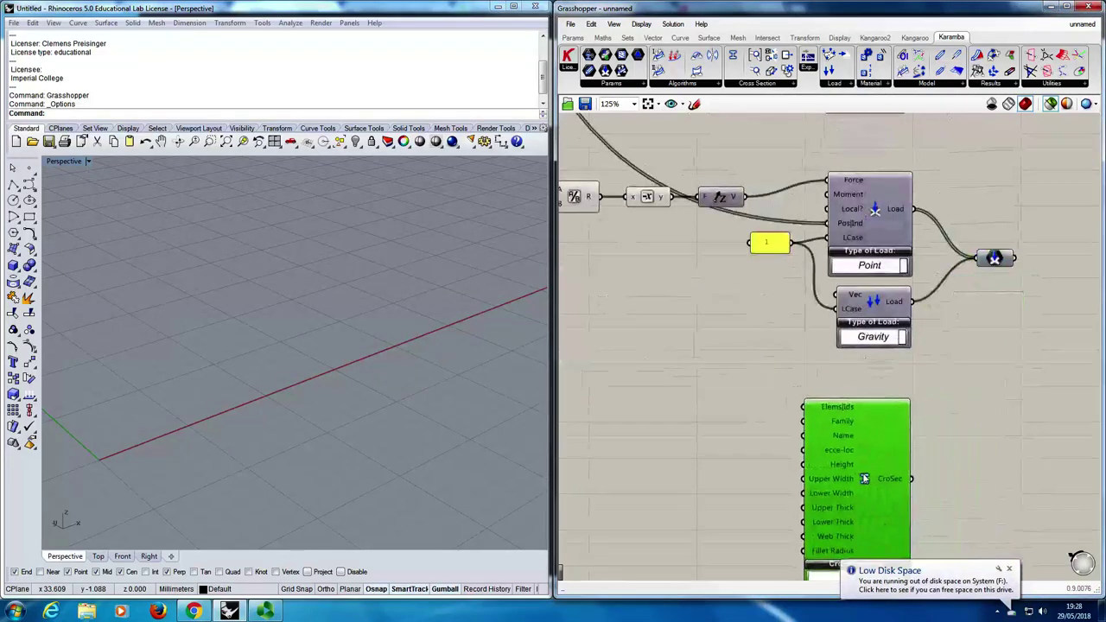
pyautogui.scroll(-3, 924, 481)
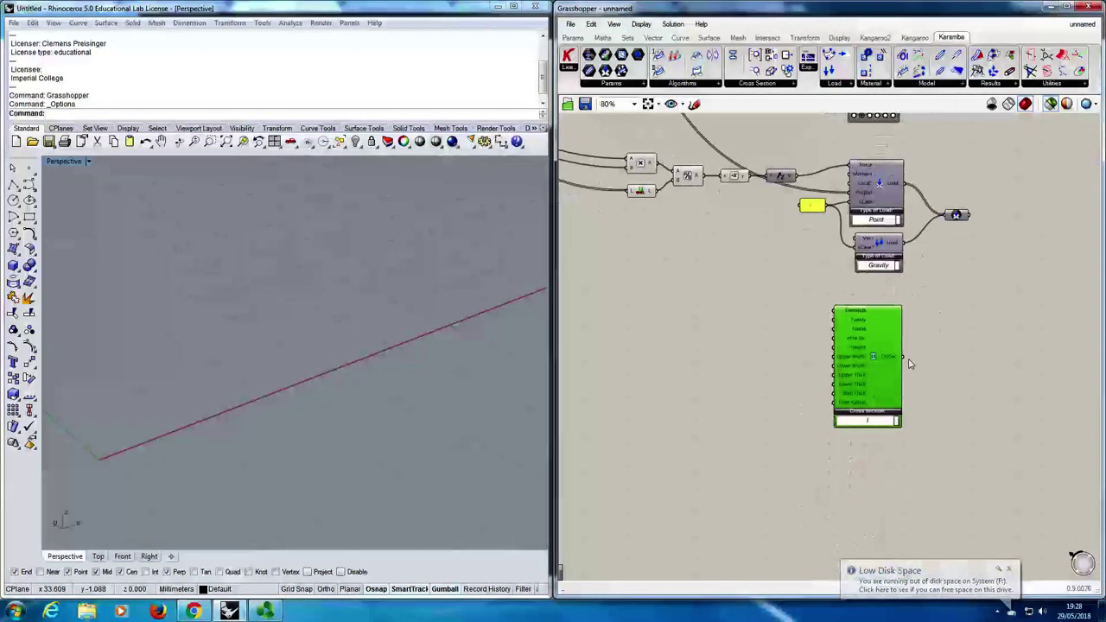
pyautogui.scroll(2, 879, 363)
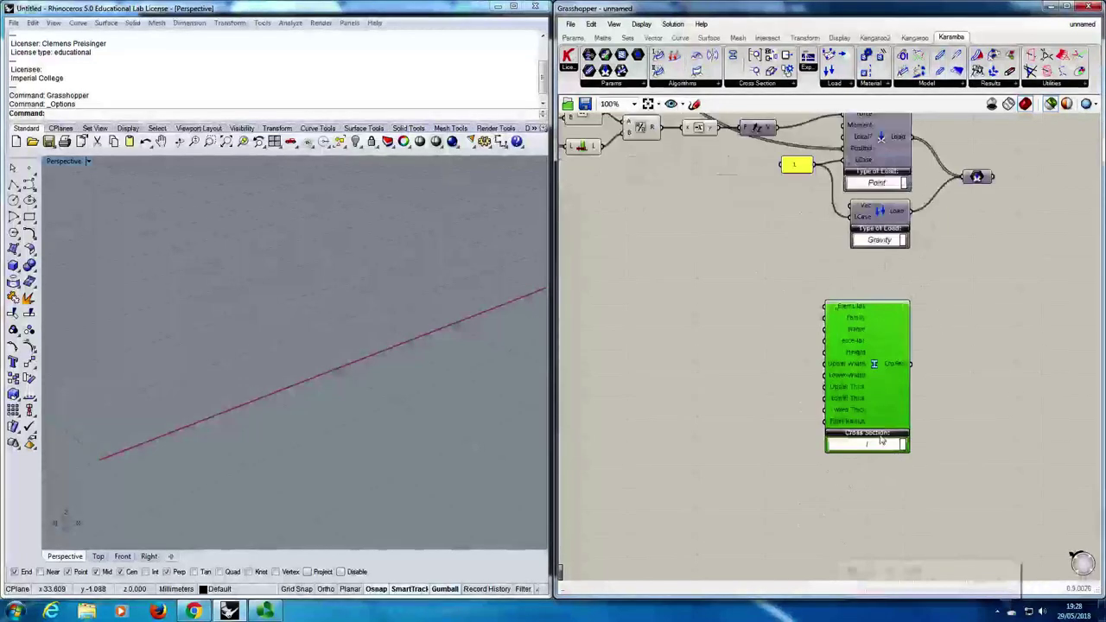
pyautogui.click(875, 457)
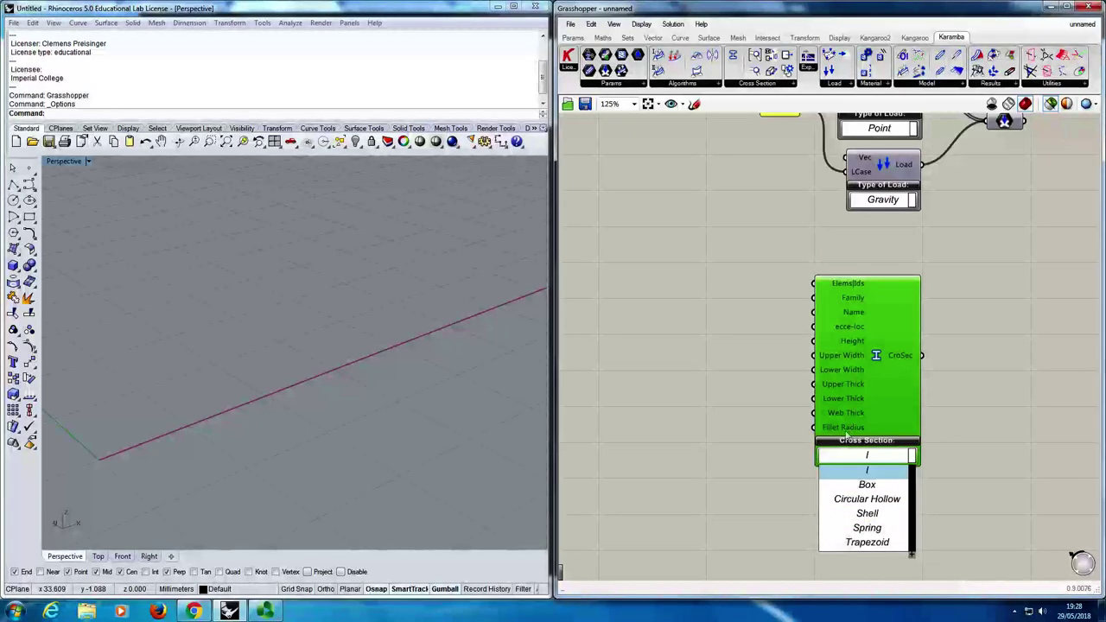
pyautogui.click(866, 485)
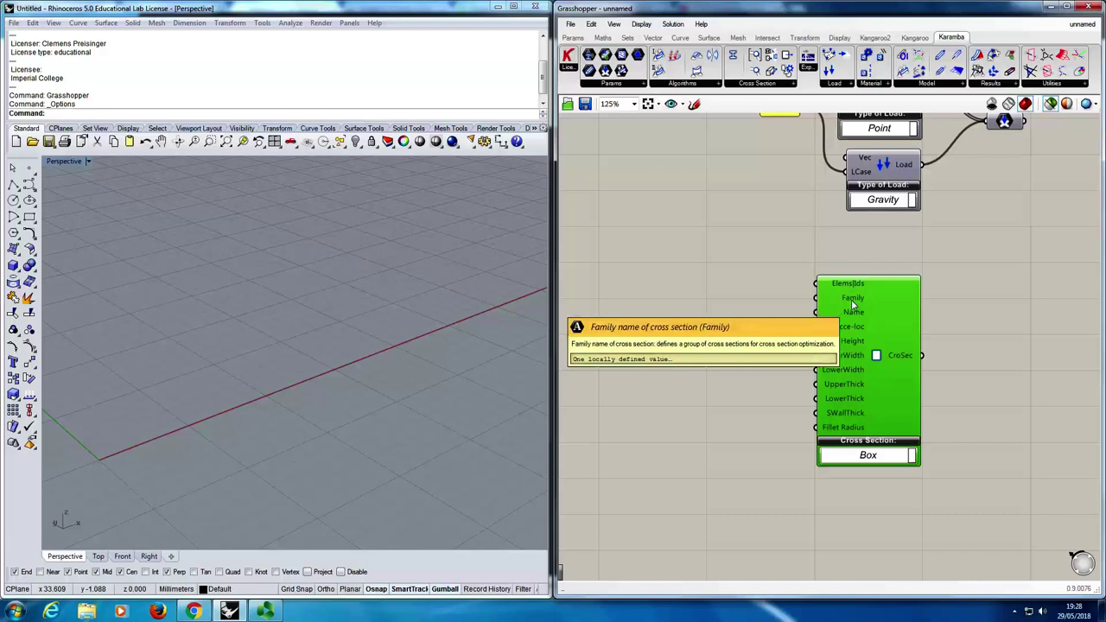
# Review the available Karamba cross section components and the Box component's default CroSec output.
pyautogui.click(759, 84)
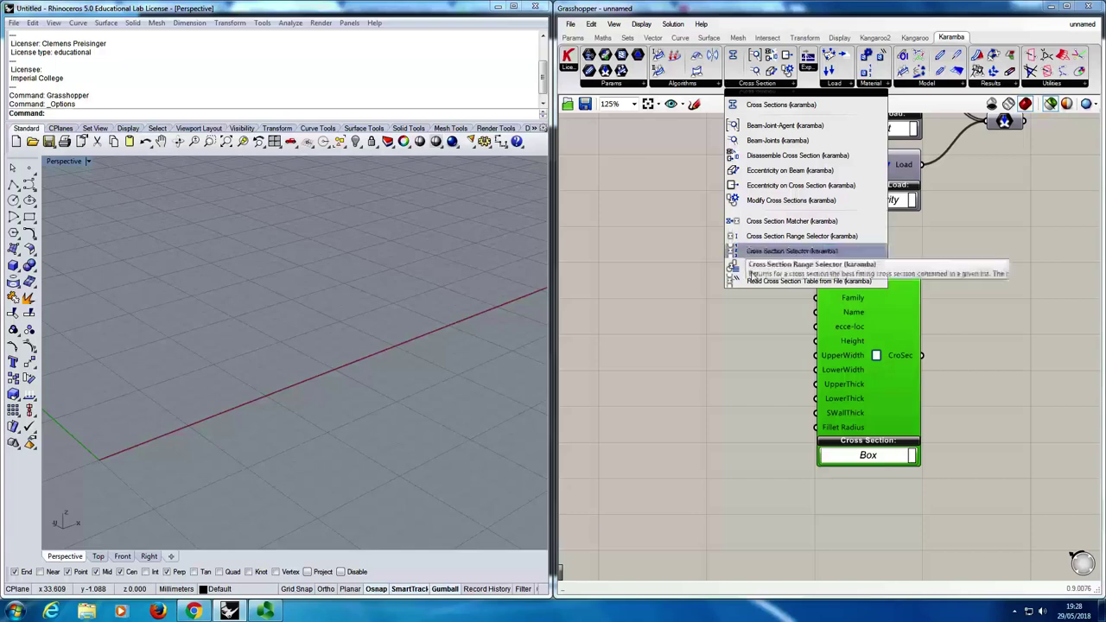
pyautogui.click(748, 328)
pyautogui.scroll(-5, 748, 328)
pyautogui.moveTo(796, 282); pyautogui.dragTo(793, 441, button='right')
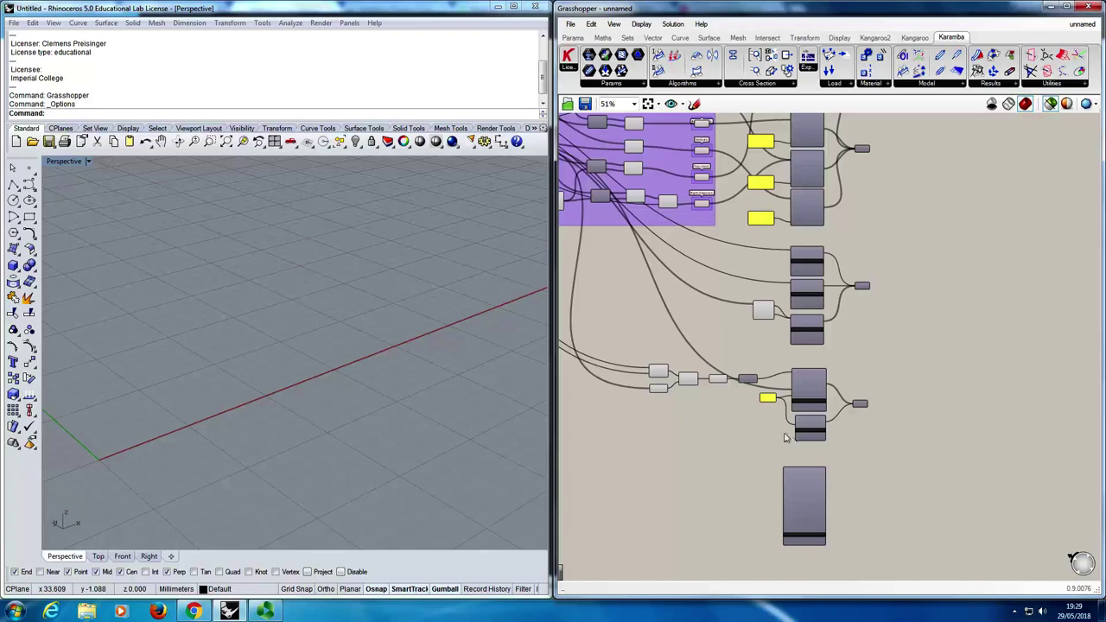
pyautogui.scroll(4, 789, 493)
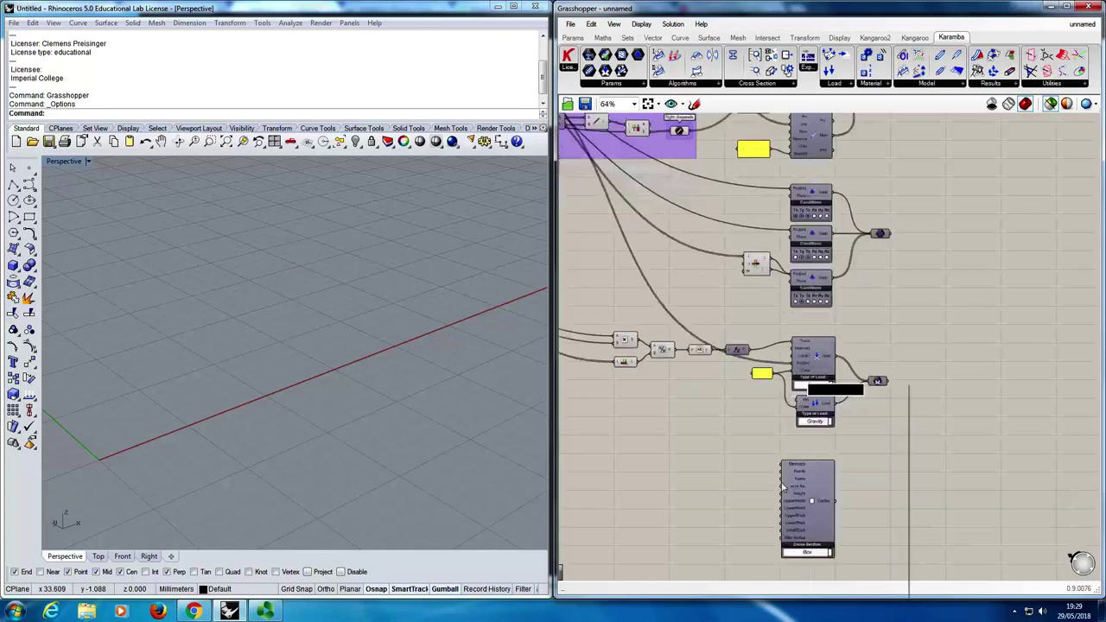
pyautogui.scroll(2, 812, 443)
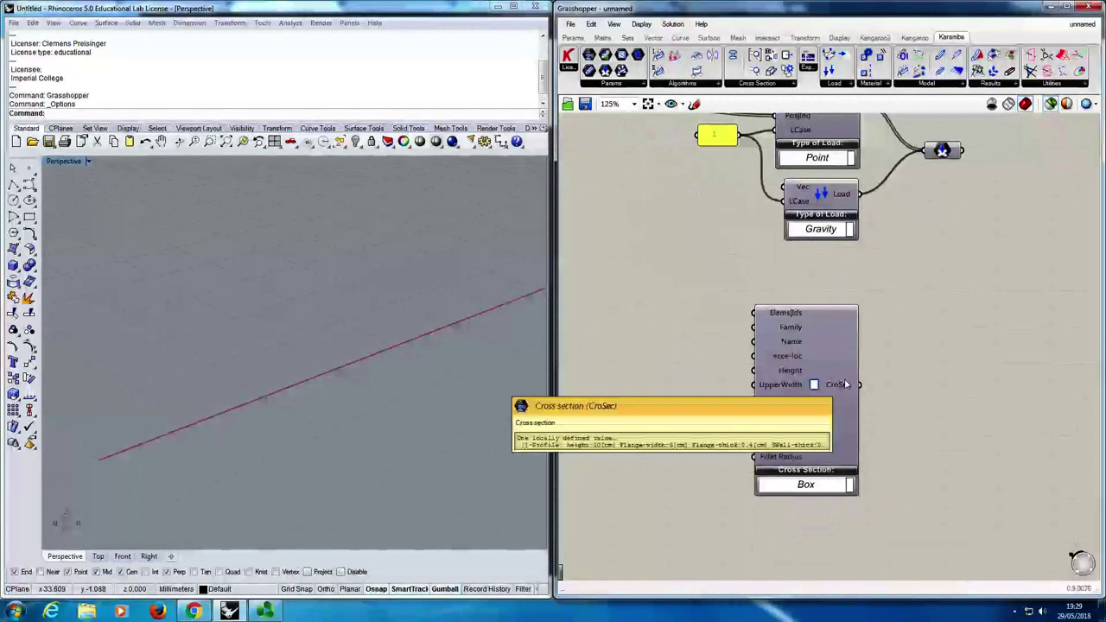
pyautogui.moveTo(845, 387)
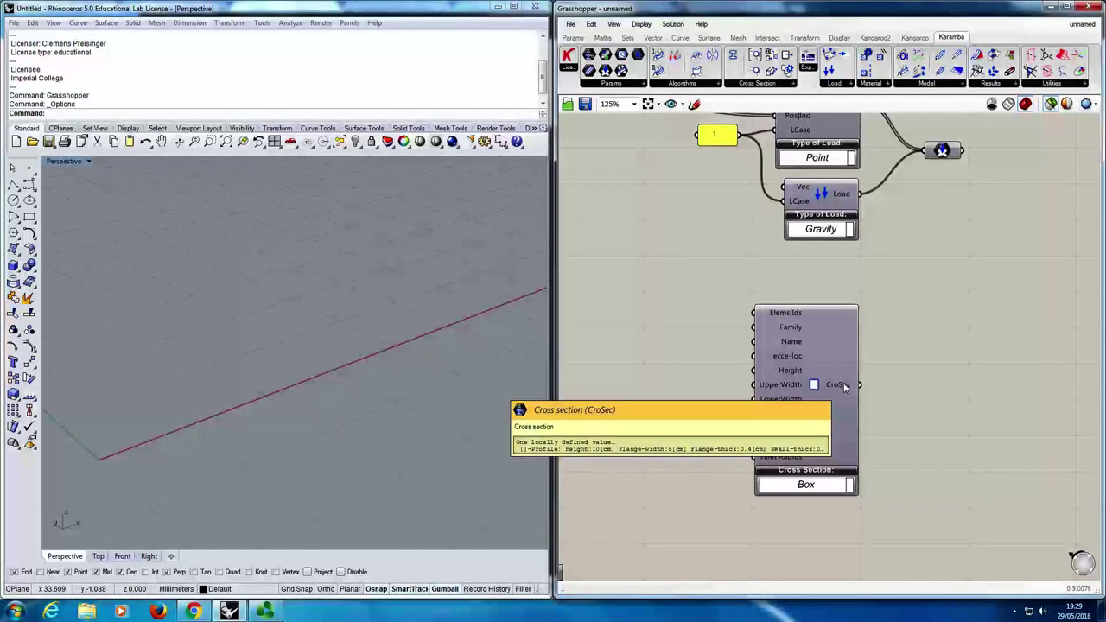
pyautogui.click(838, 386)
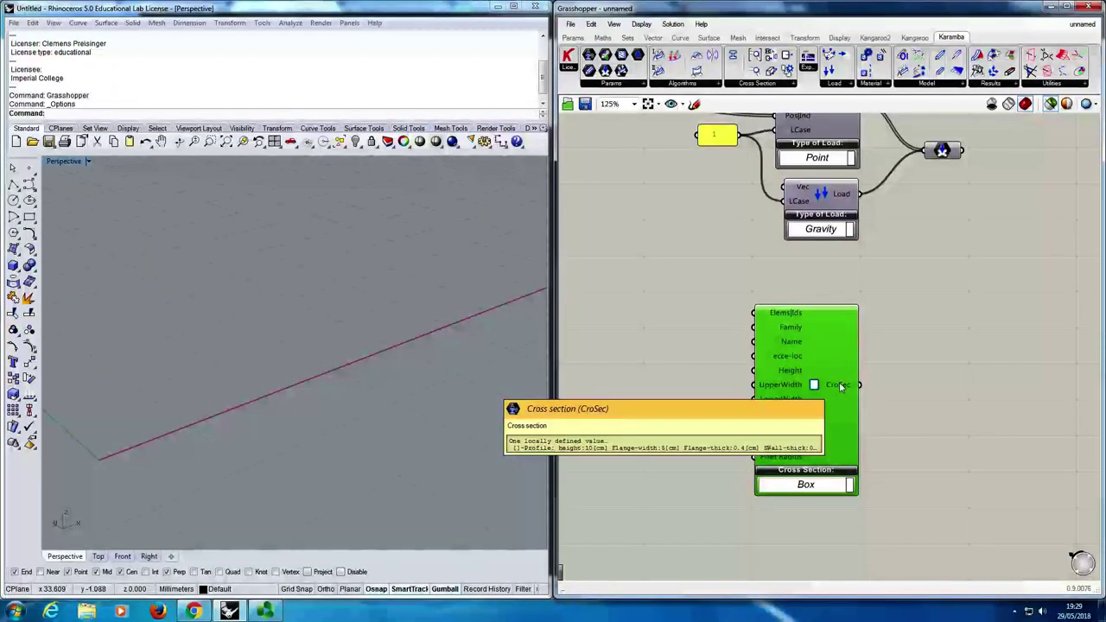
# Read the Box section's default dimensions in an enlarged panel wired to its CroSec output, and delete that panel.
pyautogui.doubleClick(924, 387)
pyautogui.write('panel')
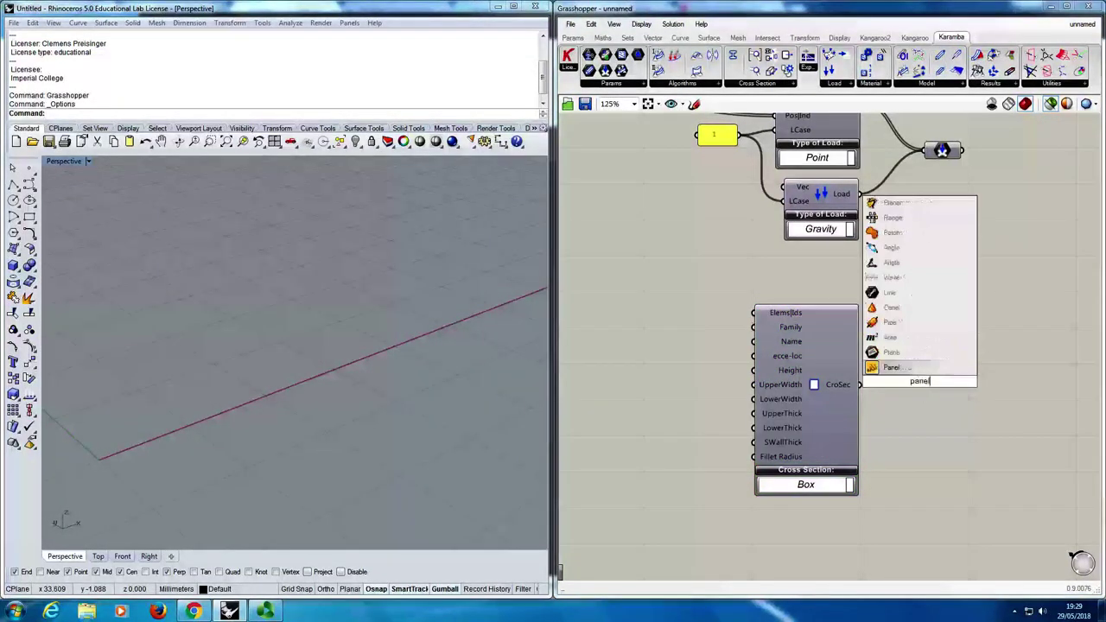
pyautogui.click(914, 368)
pyautogui.moveTo(951, 380); pyautogui.dragTo(990, 380)
pyautogui.moveTo(860, 384); pyautogui.dragTo(948, 363)
pyautogui.moveTo(1020, 383); pyautogui.dragTo(1091, 467)
pyautogui.moveTo(1091, 466); pyautogui.dragTo(876, 429, button='right')
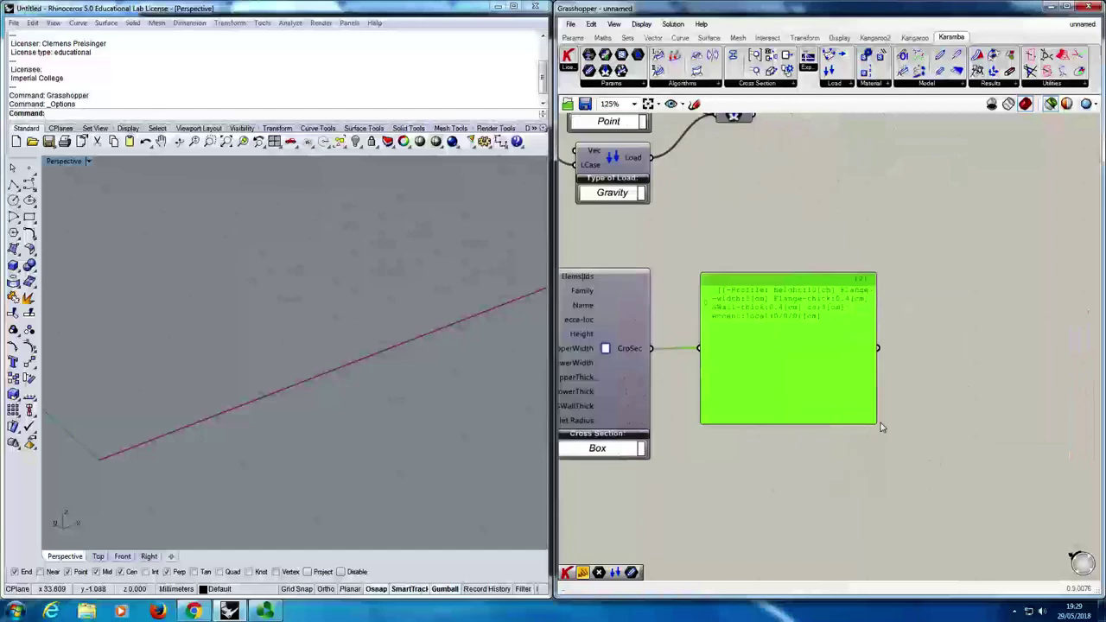
pyautogui.moveTo(880, 426); pyautogui.dragTo(960, 341)
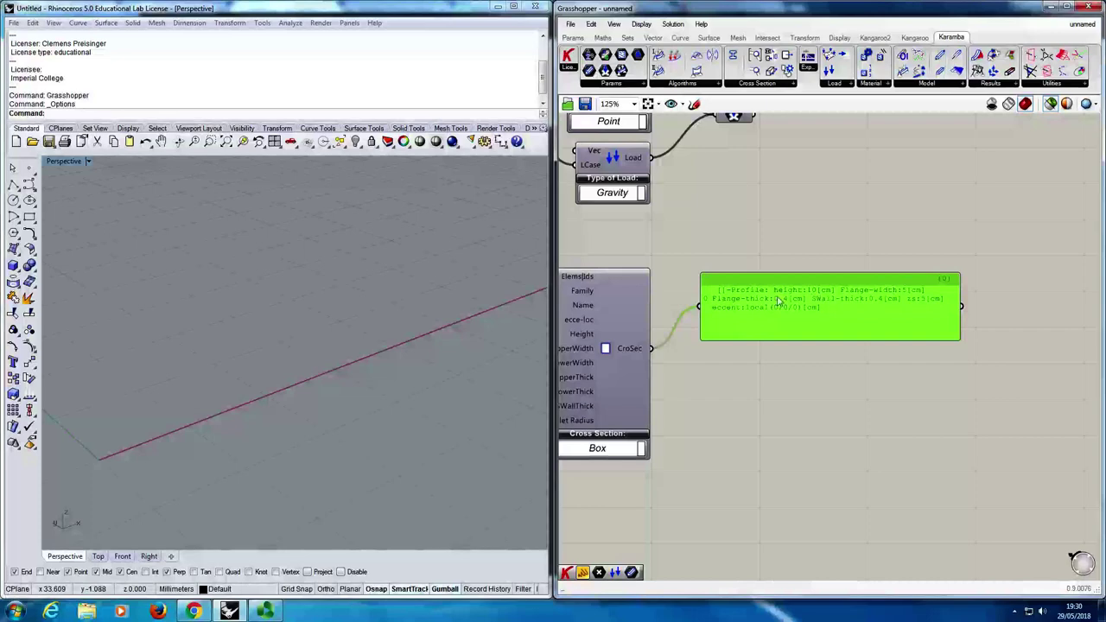
pyautogui.moveTo(772, 311); pyautogui.dragTo(770, 366, button='right')
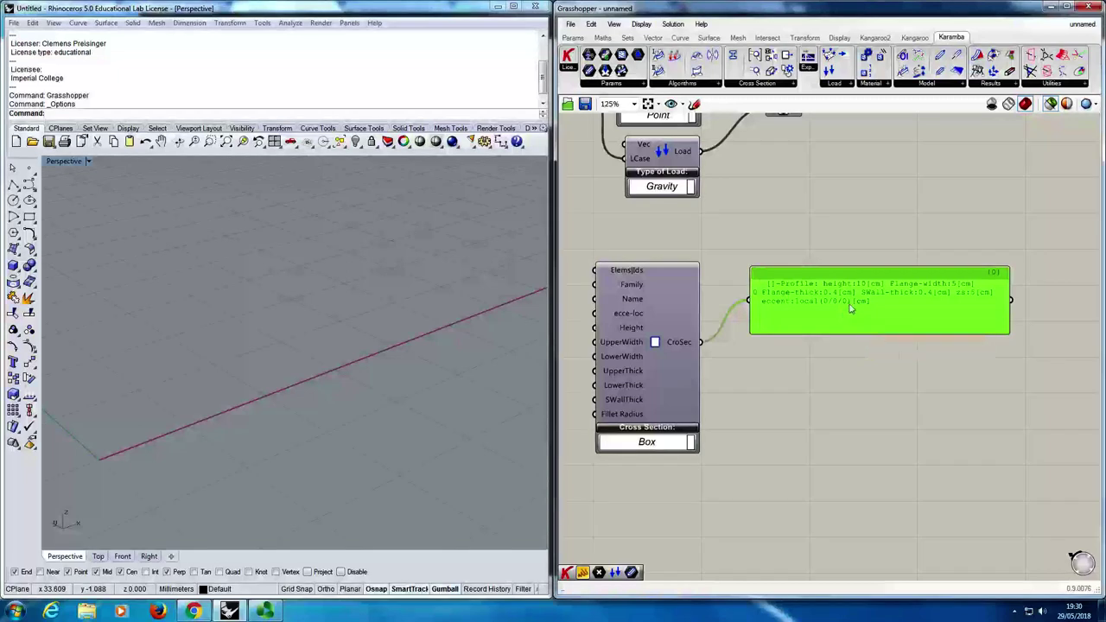
pyautogui.press('Delete')
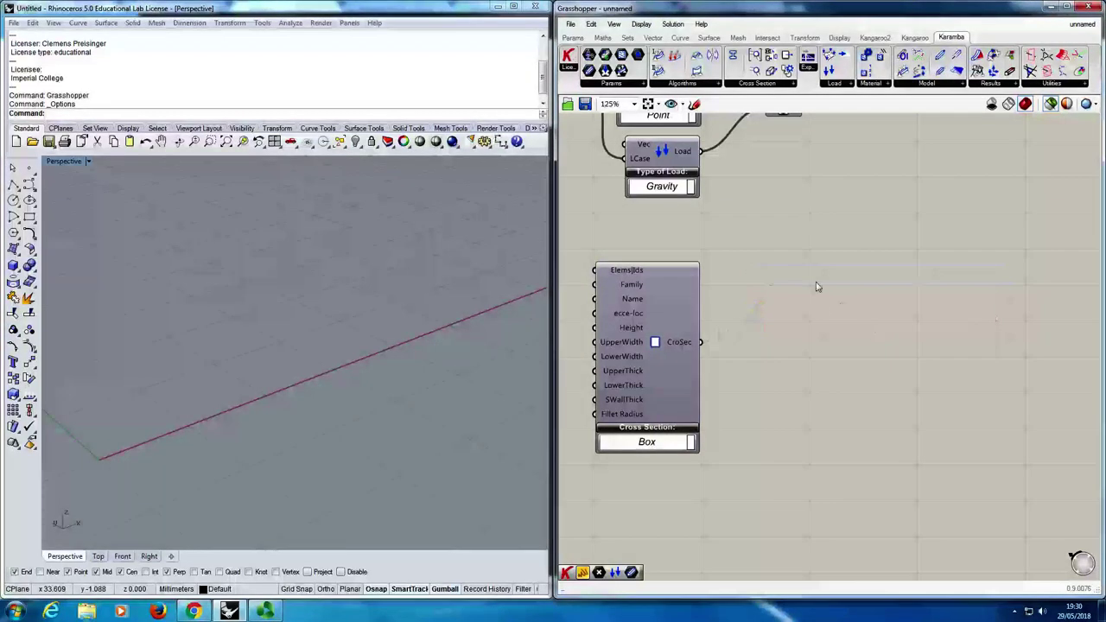
# Examine the Load, Span, Bays and Height sliders at the start of the definition and return to the Box cross section.
pyautogui.moveTo(774, 320); pyautogui.dragTo(786, 351, button='right')
pyautogui.scroll(-4, 764, 331)
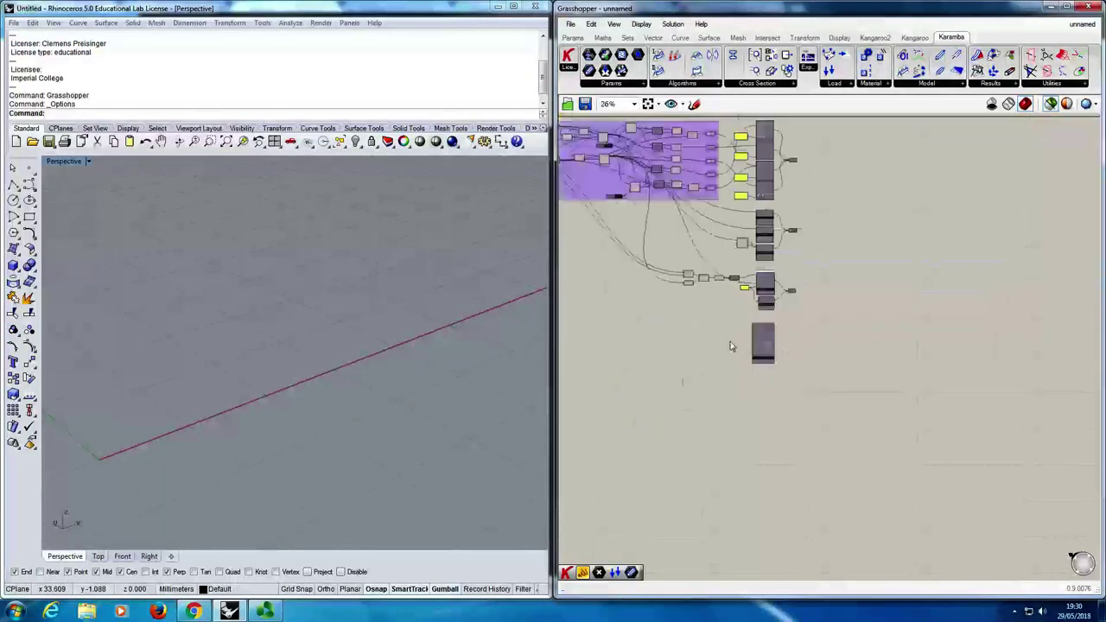
pyautogui.scroll(6, 723, 370)
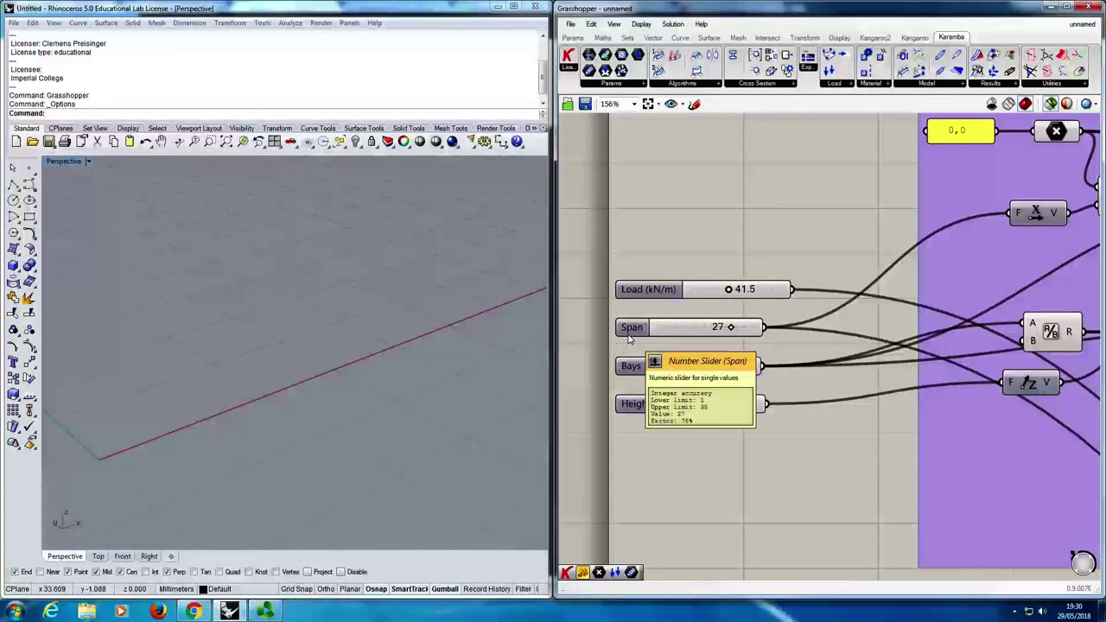
pyautogui.scroll(-4, 631, 342)
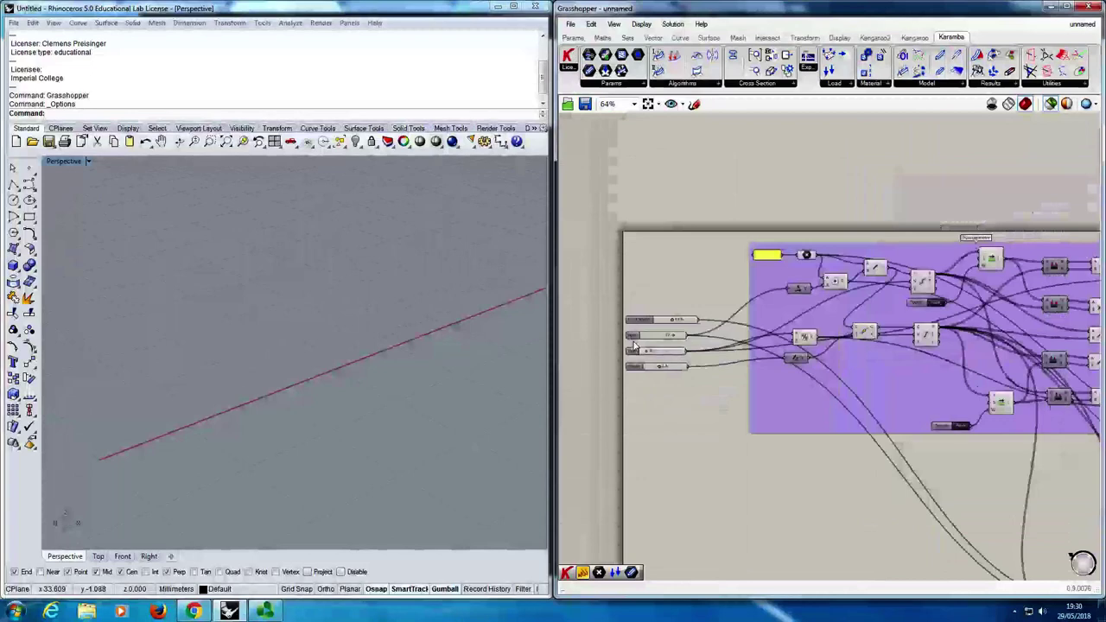
pyautogui.scroll(-3, 634, 346)
pyautogui.scroll(6, 681, 473)
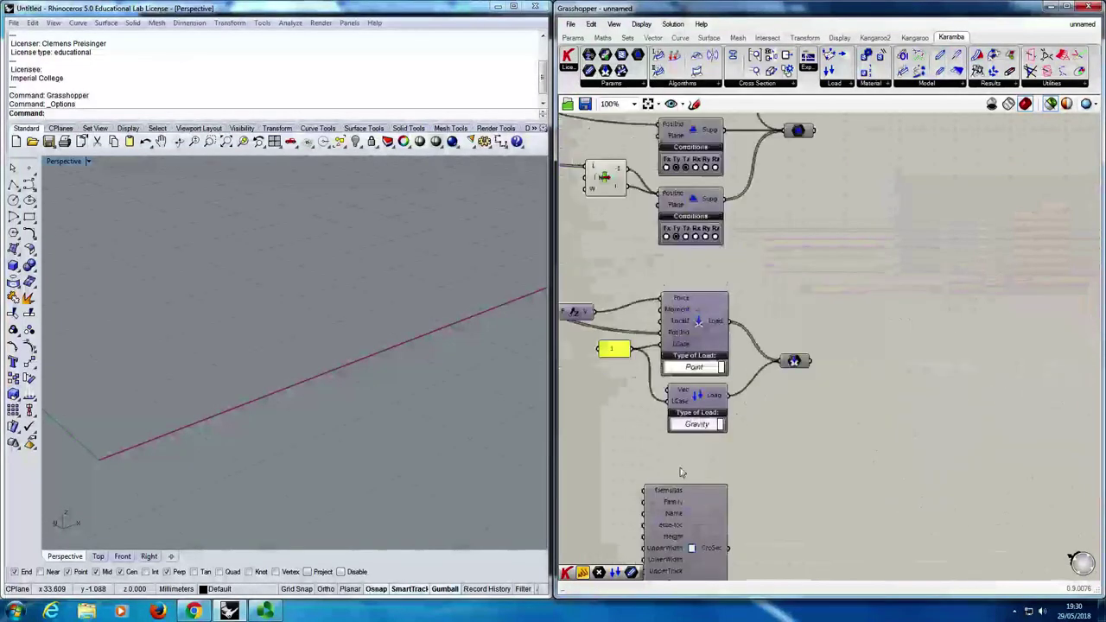
pyautogui.moveTo(681, 472); pyautogui.dragTo(681, 373, button='right')
# Add a Karamba Cross-section parameter beside the Box component and connect the Box's CroSec output to it.
pyautogui.click(689, 436)
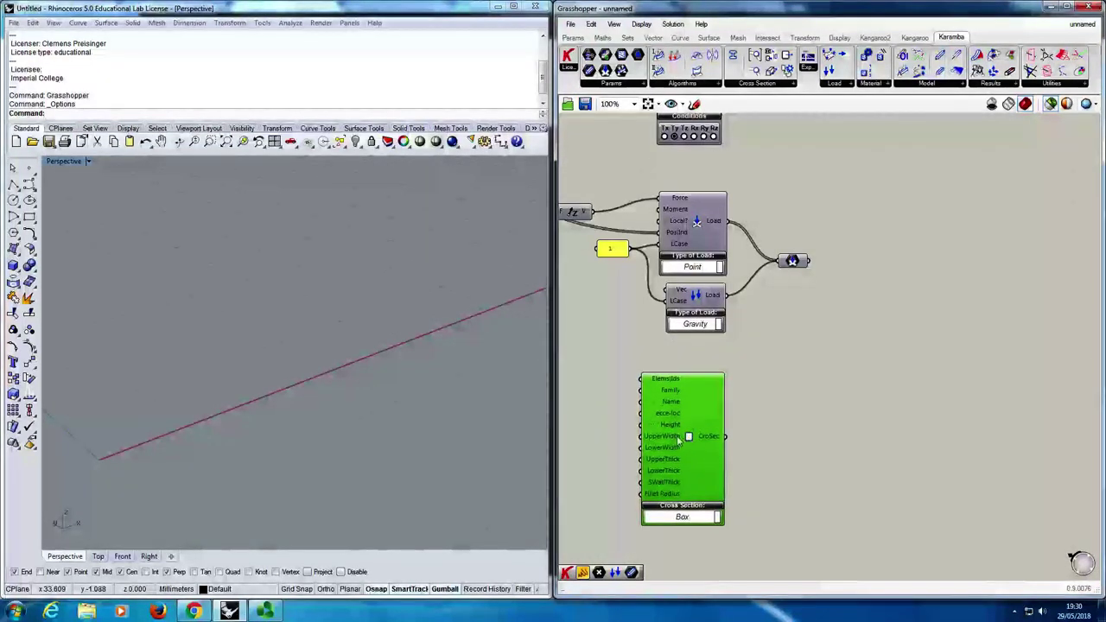
pyautogui.moveTo(679, 441)
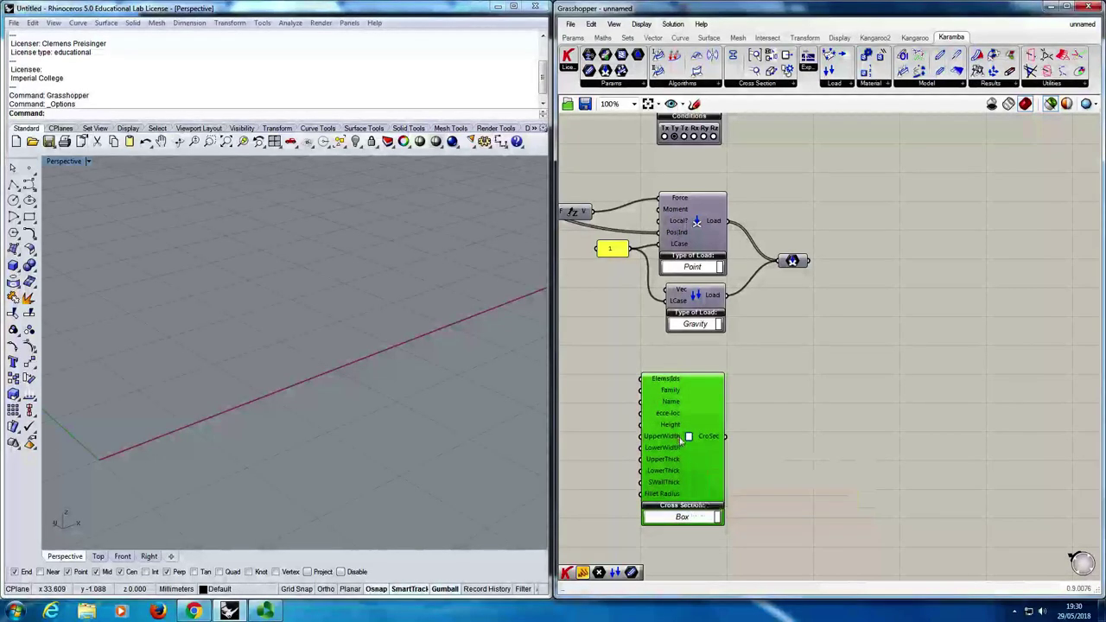
pyautogui.doubleClick(816, 443)
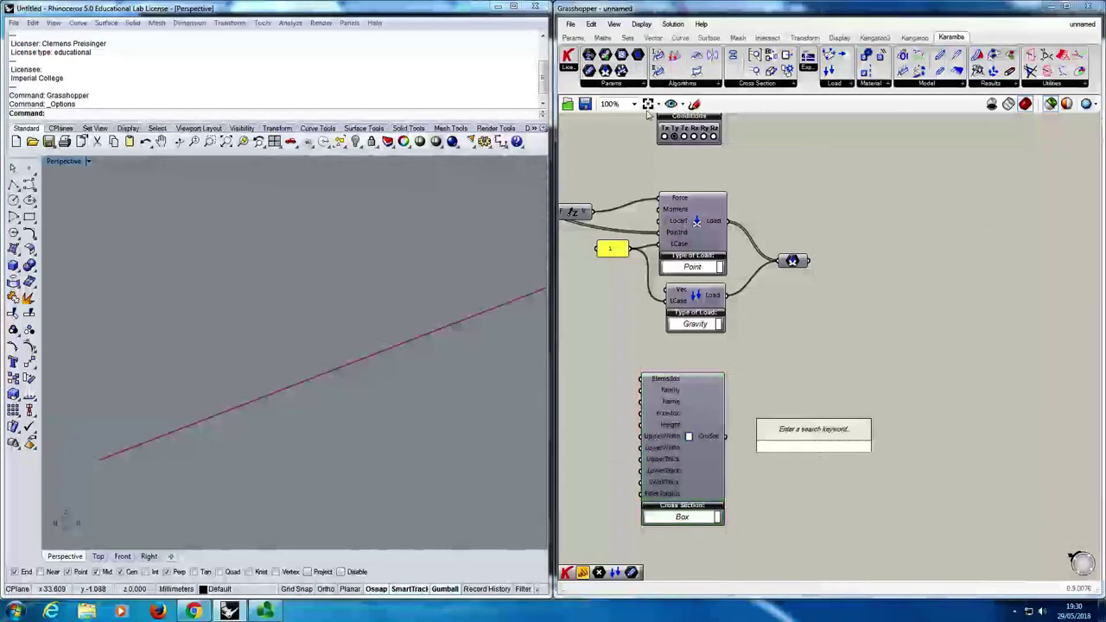
pyautogui.click(612, 84)
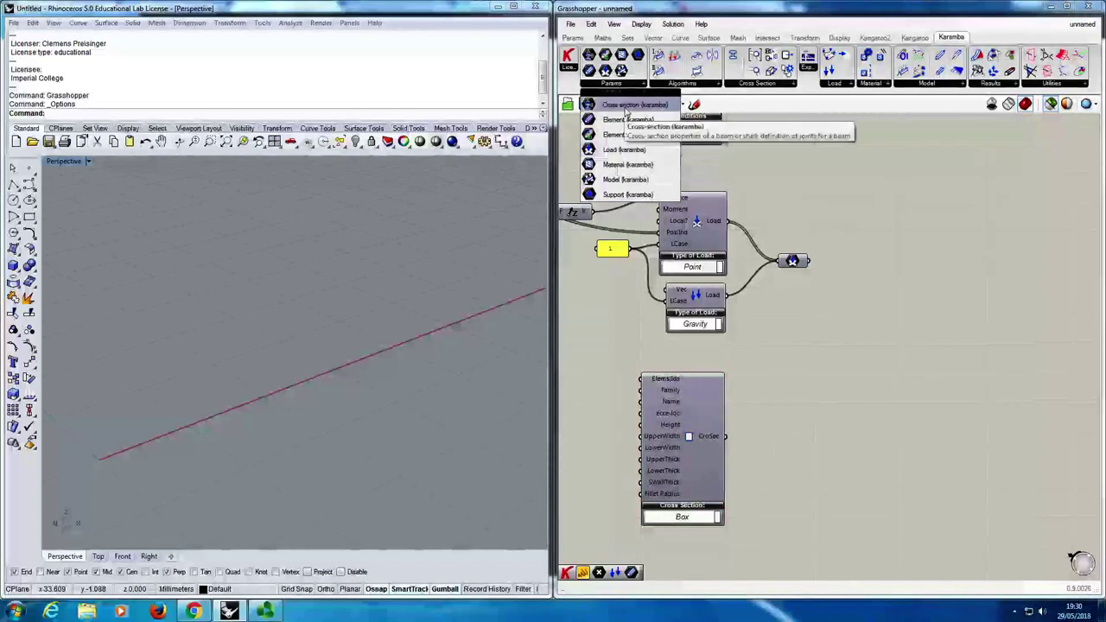
pyautogui.click(620, 104)
pyautogui.click(789, 438)
pyautogui.moveTo(725, 436); pyautogui.dragTo(789, 441)
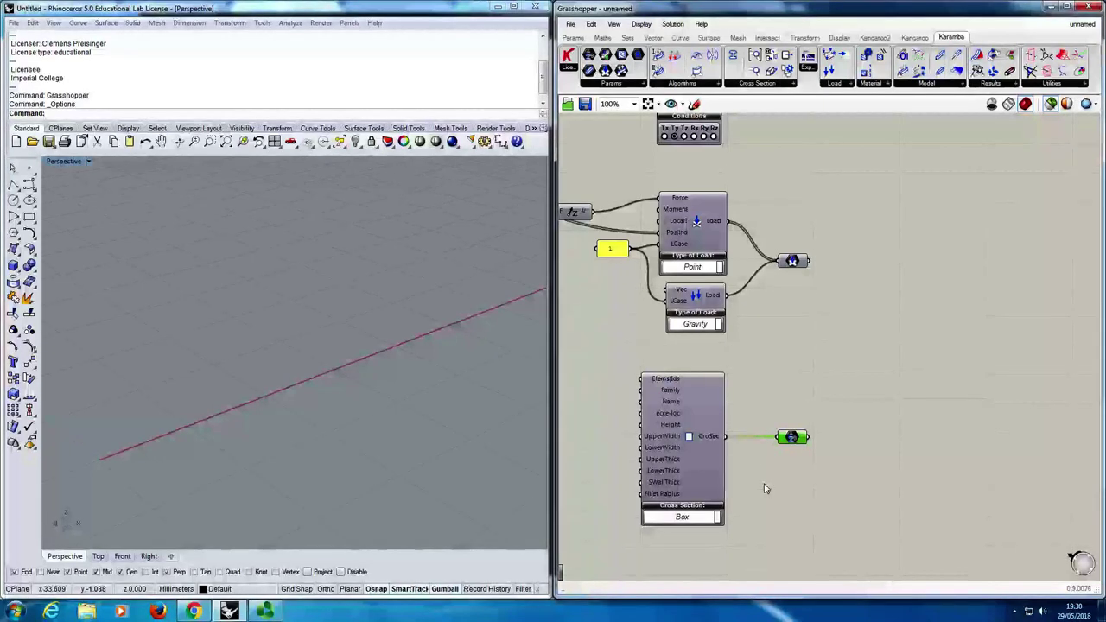
# Examine the Box component's Elems|Ids input and the beam identifier panels feeding the BeamId inputs of the truss beams.
pyautogui.moveTo(628, 394); pyautogui.dragTo(707, 375, button='right')
pyautogui.scroll(4, 707, 375)
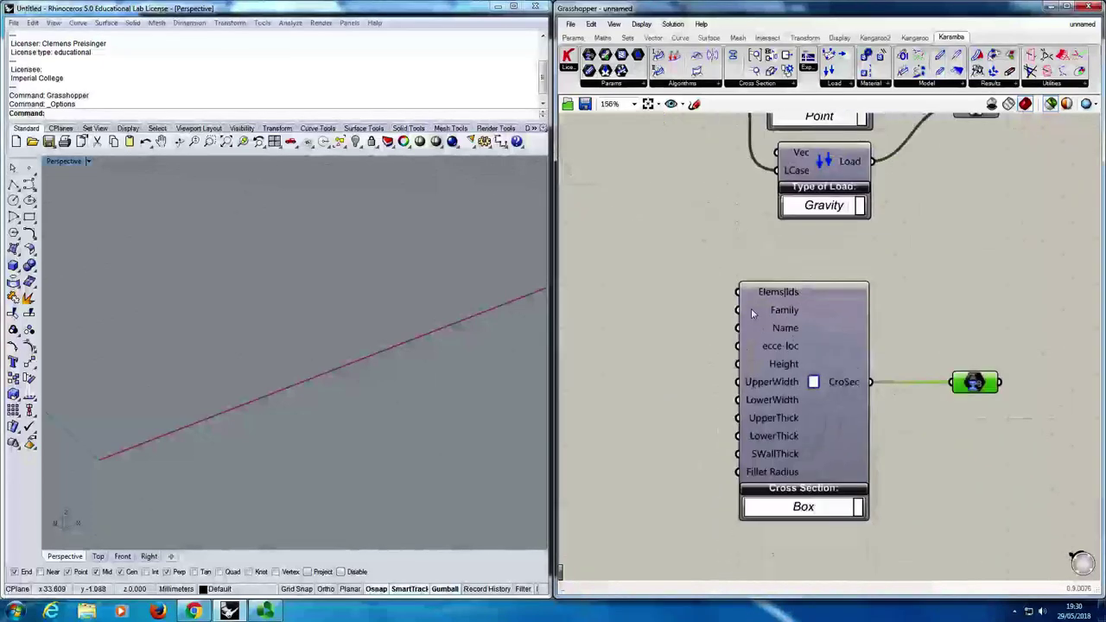
pyautogui.moveTo(776, 297)
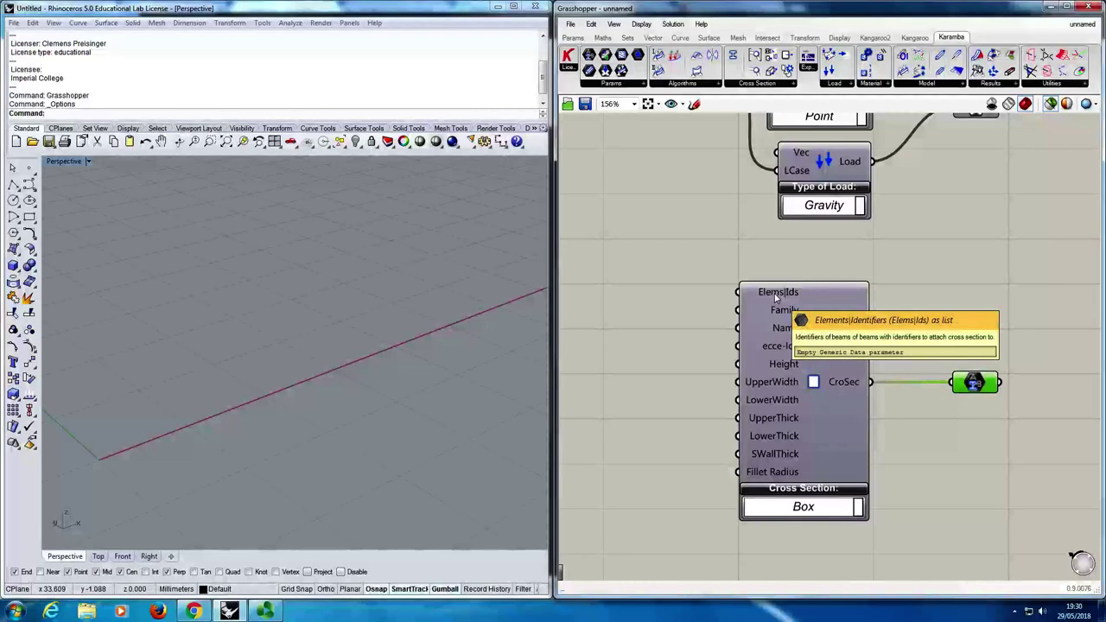
pyautogui.scroll(-3, 775, 300)
pyautogui.moveTo(760, 172); pyautogui.dragTo(730, 358, button='right')
pyautogui.scroll(3, 738, 337)
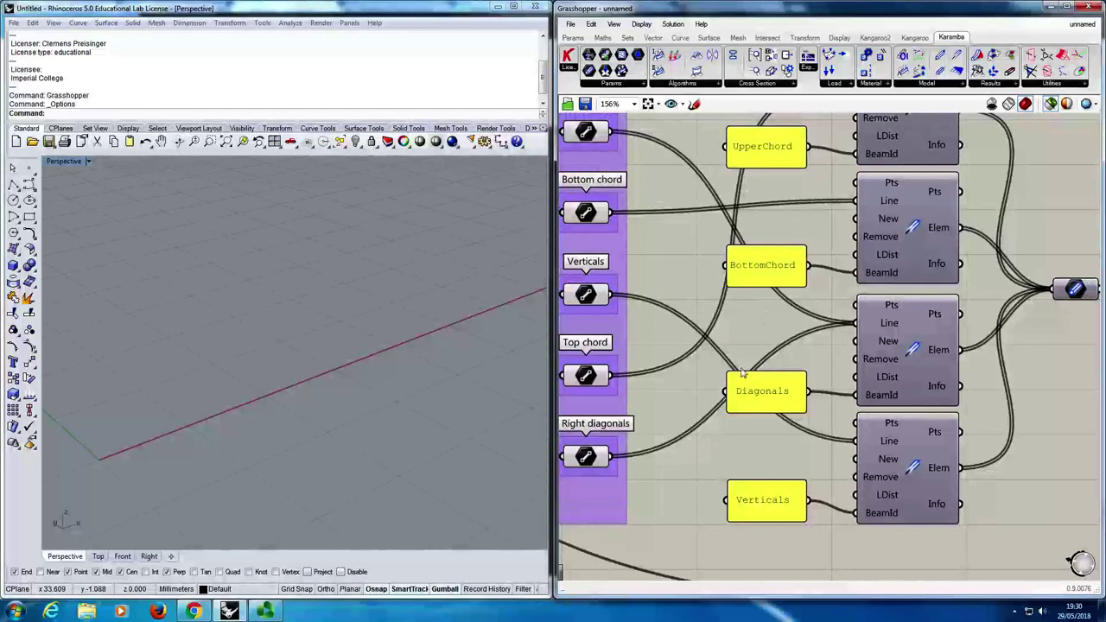
pyautogui.scroll(-8, 756, 415)
pyautogui.scroll(8, 755, 421)
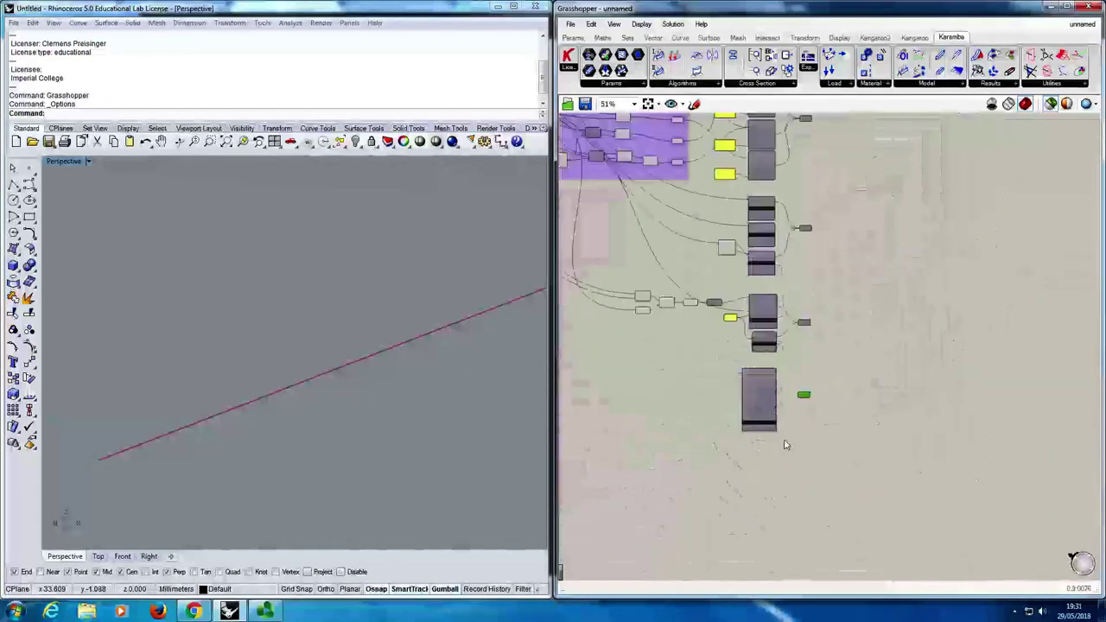
# Add an empty Panel in front of the Box cross section component.
pyautogui.moveTo(733, 441); pyautogui.dragTo(755, 413, button='right')
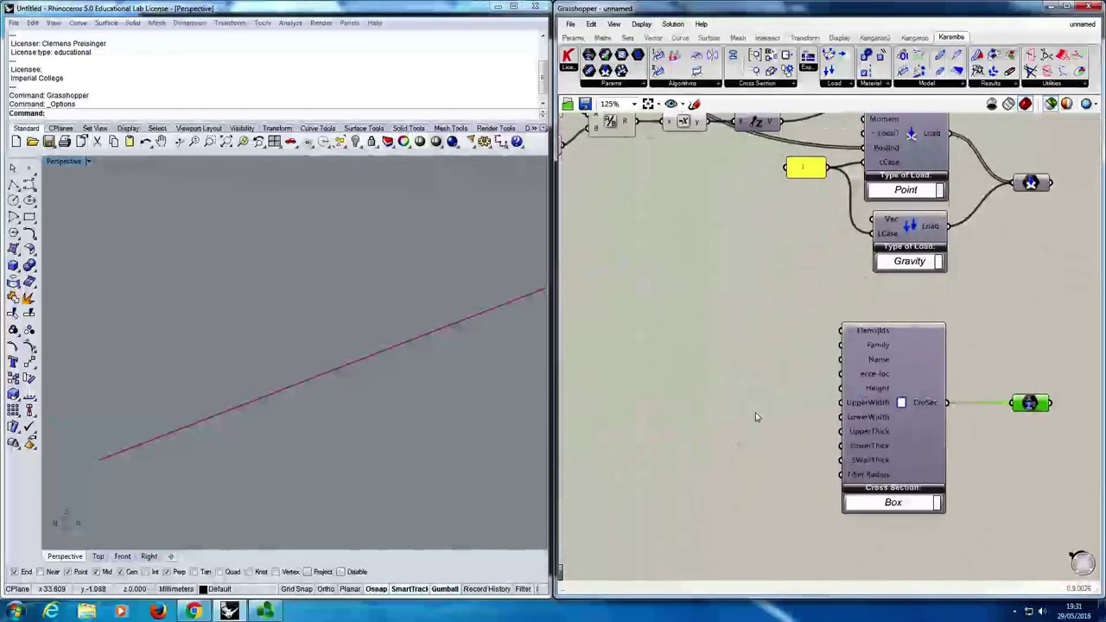
pyautogui.doubleClick(748, 411)
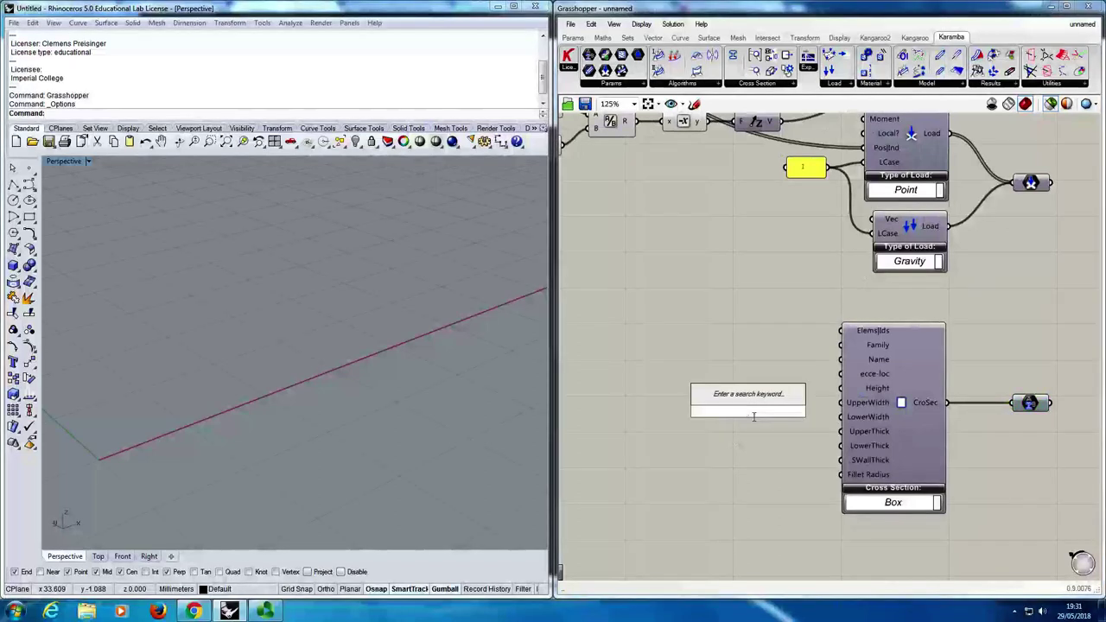
pyautogui.write('panel')
pyautogui.press('Return')
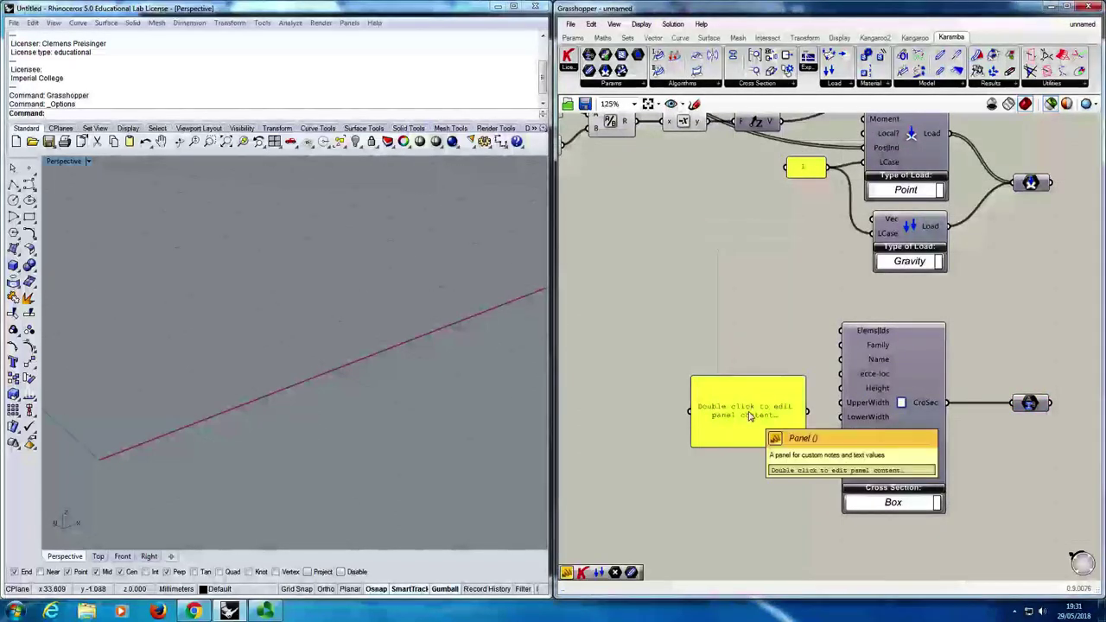
# Fill the new panel with the element identifiers TopChord, BottomChord, Diagonals and Verticals, one per line.
pyautogui.doubleClick(750, 416)
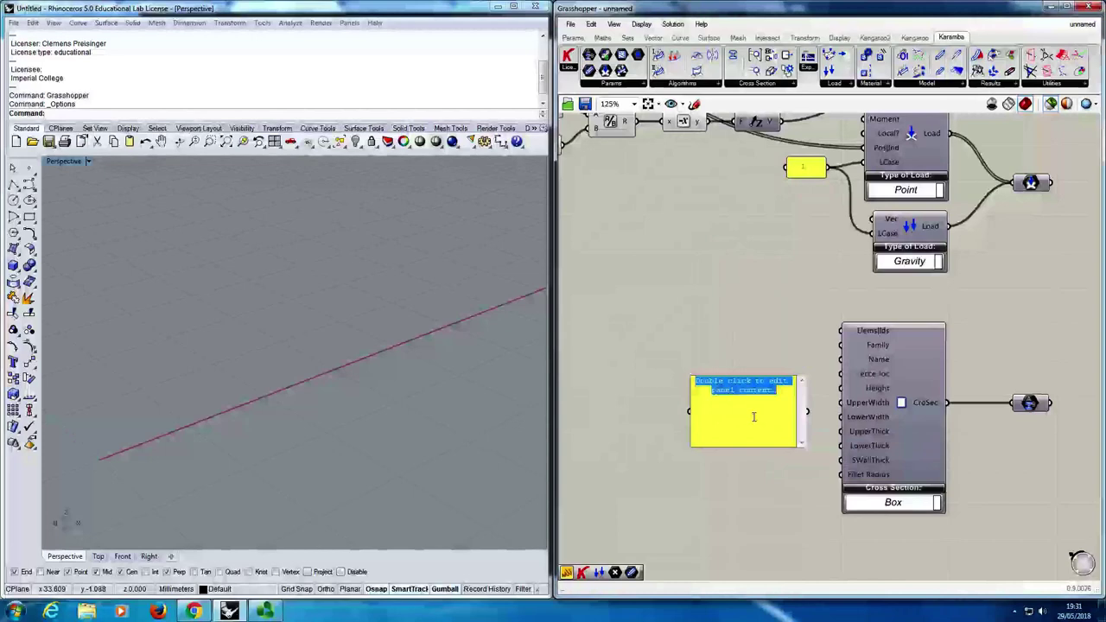
pyautogui.write('TopChor')
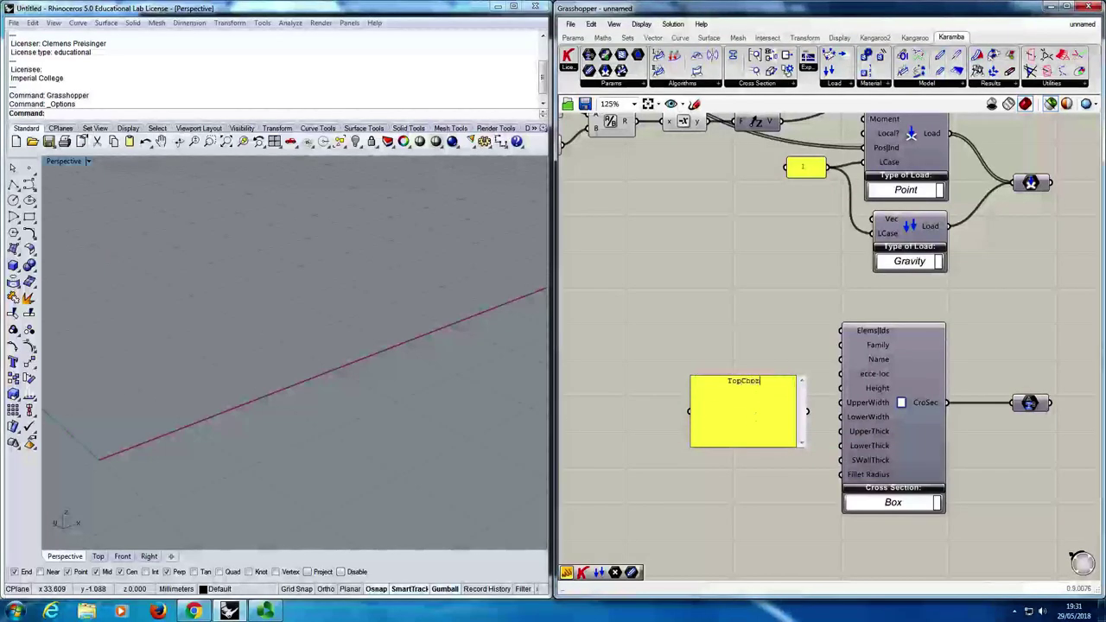
pyautogui.write('d ')
pyautogui.write('BottomChord')
pyautogui.press('Return')
pyautogui.write('Diagonals')
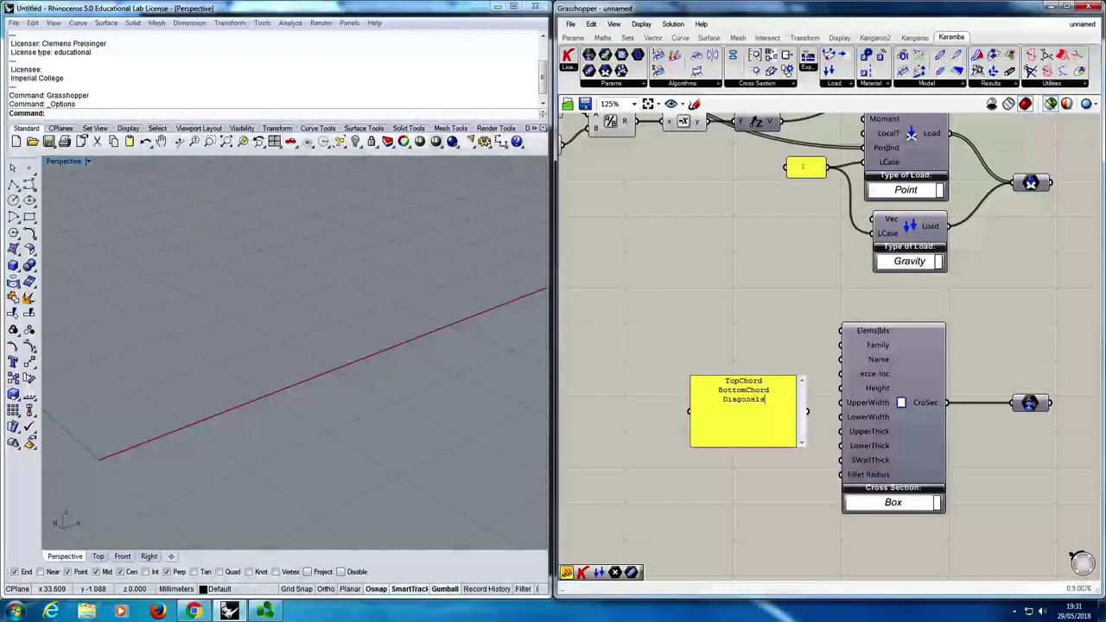
pyautogui.press('Return')
pyautogui.write('Verticals')
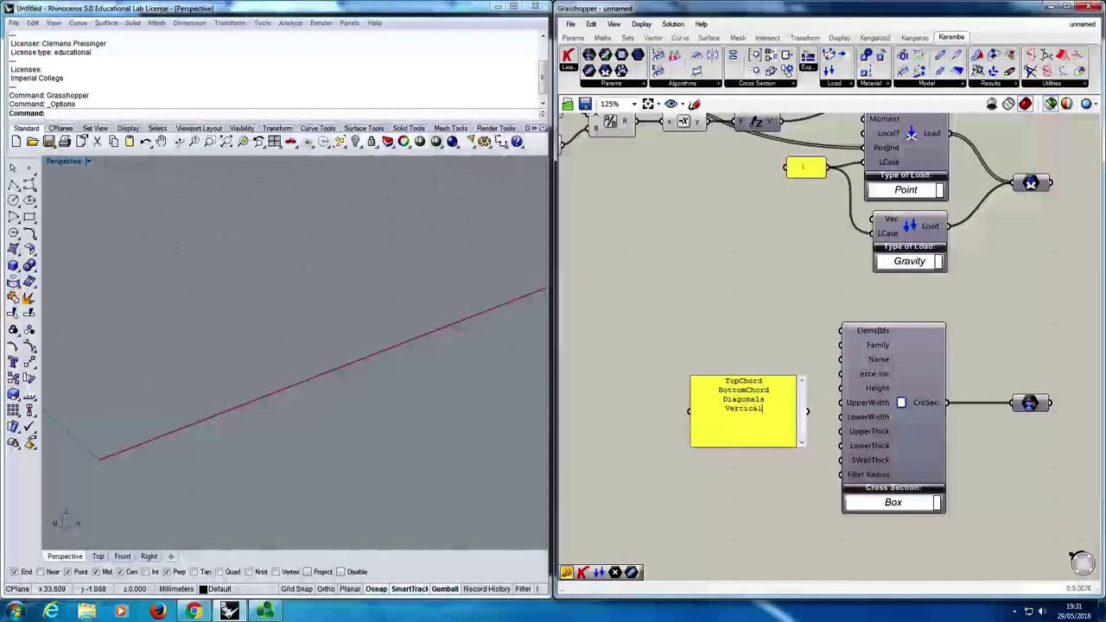
pyautogui.click(692, 480)
# Connect the identifier panel to the Box component's Elems|Ids input and move the panel level with that input.
pyautogui.moveTo(808, 411); pyautogui.dragTo(855, 343)
pyautogui.moveTo(748, 411); pyautogui.dragTo(746, 333)
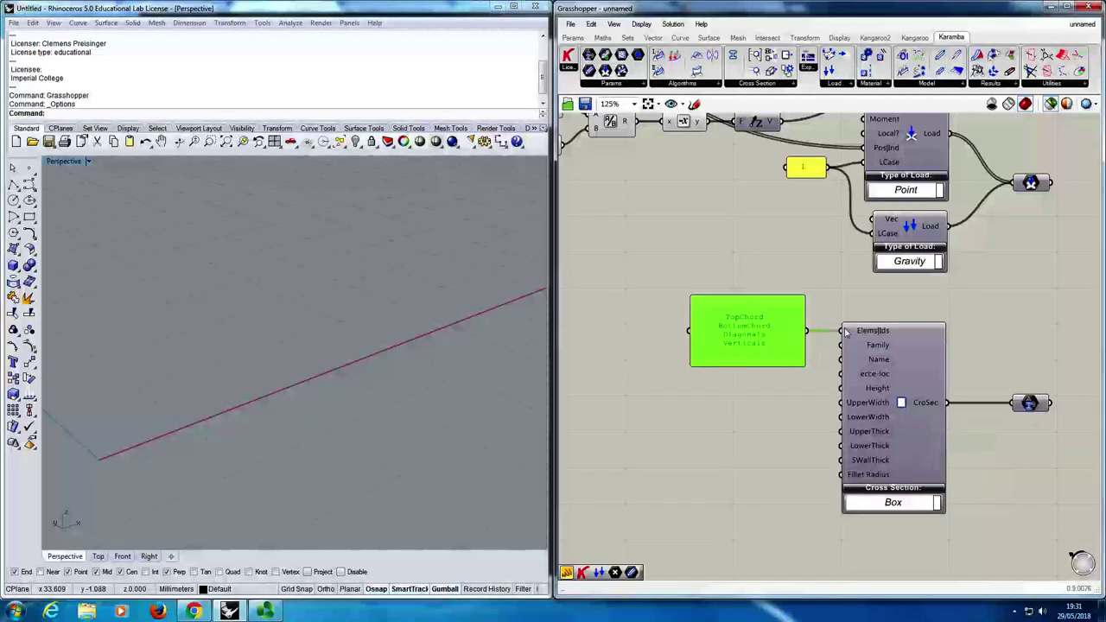
pyautogui.moveTo(861, 335)
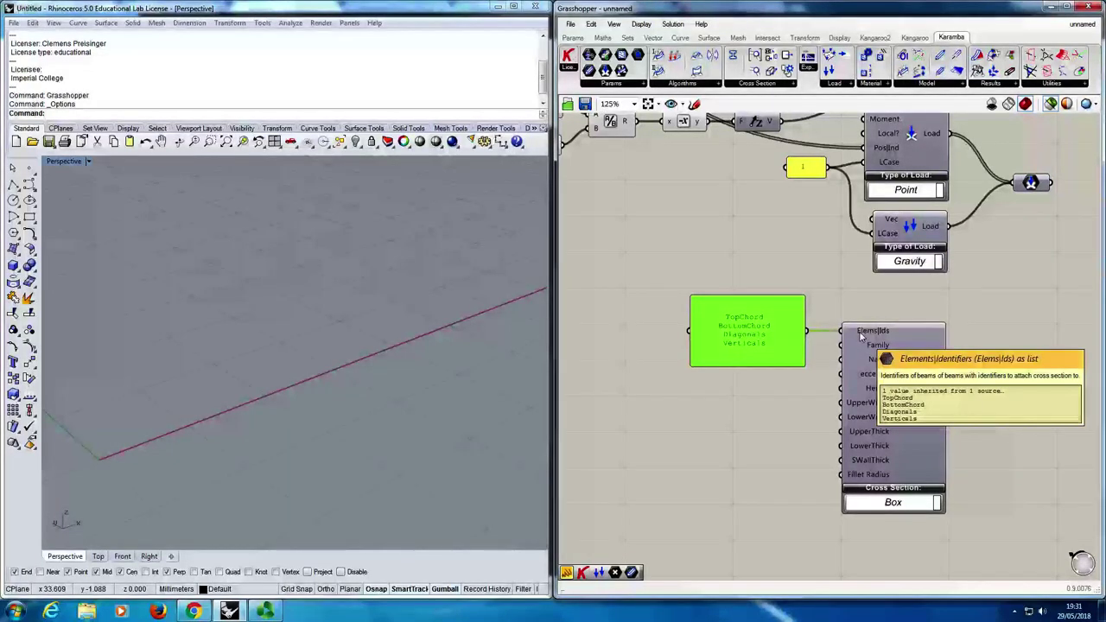
# Compare the beam identifier panels of the truss beams with the identifiers listed for the Box cross section.
pyautogui.scroll(-5, 855, 328)
pyautogui.scroll(4, 851, 285)
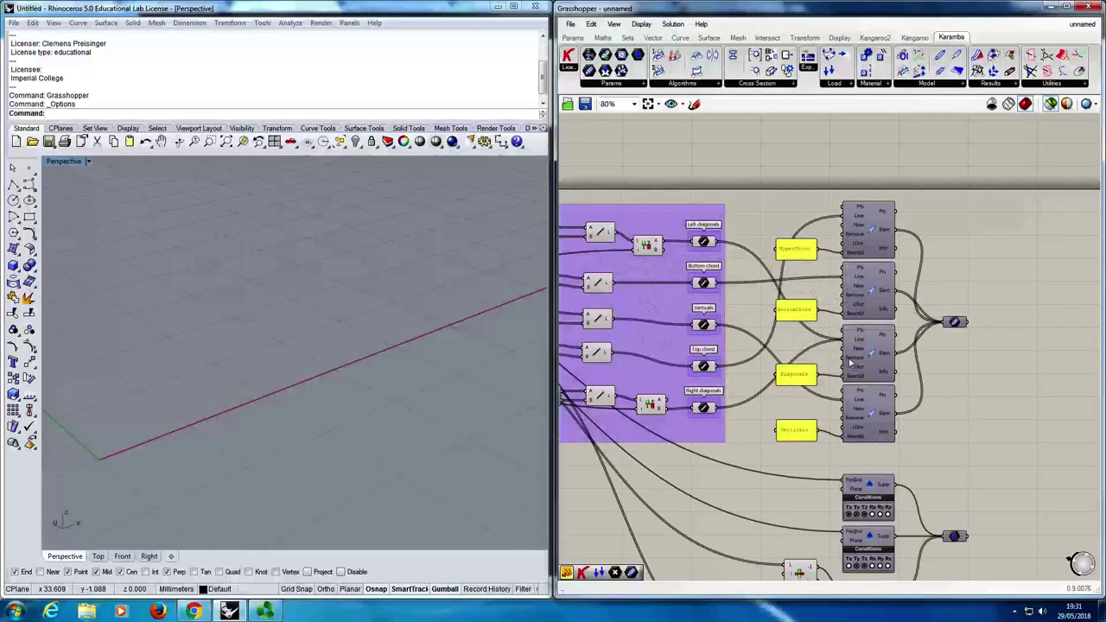
pyautogui.scroll(3, 831, 298)
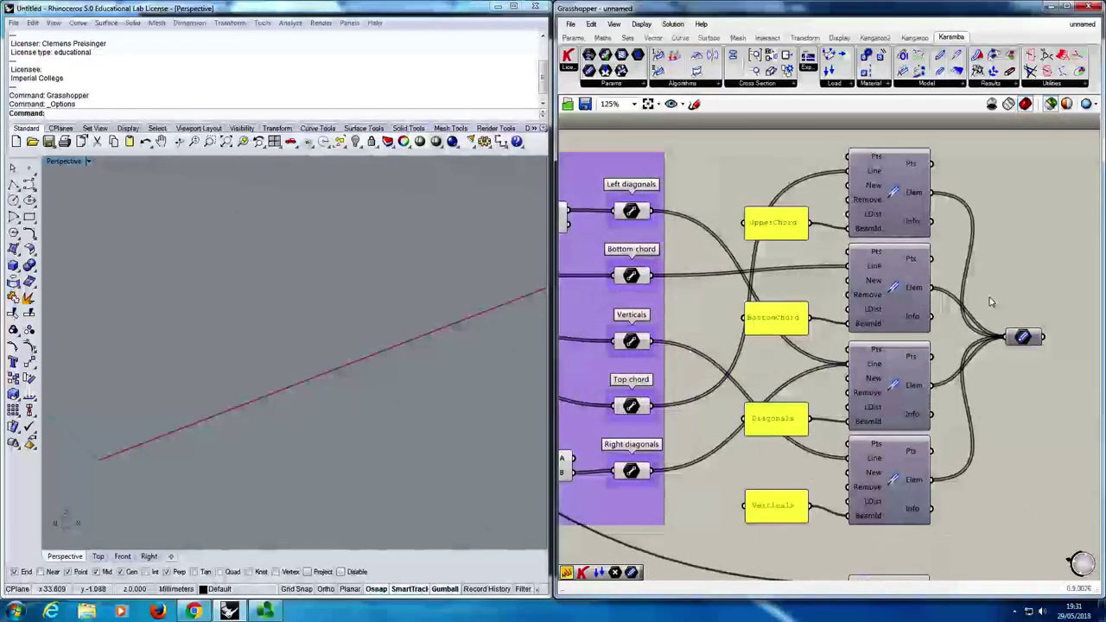
pyautogui.scroll(-5, 992, 304)
pyautogui.scroll(4, 994, 307)
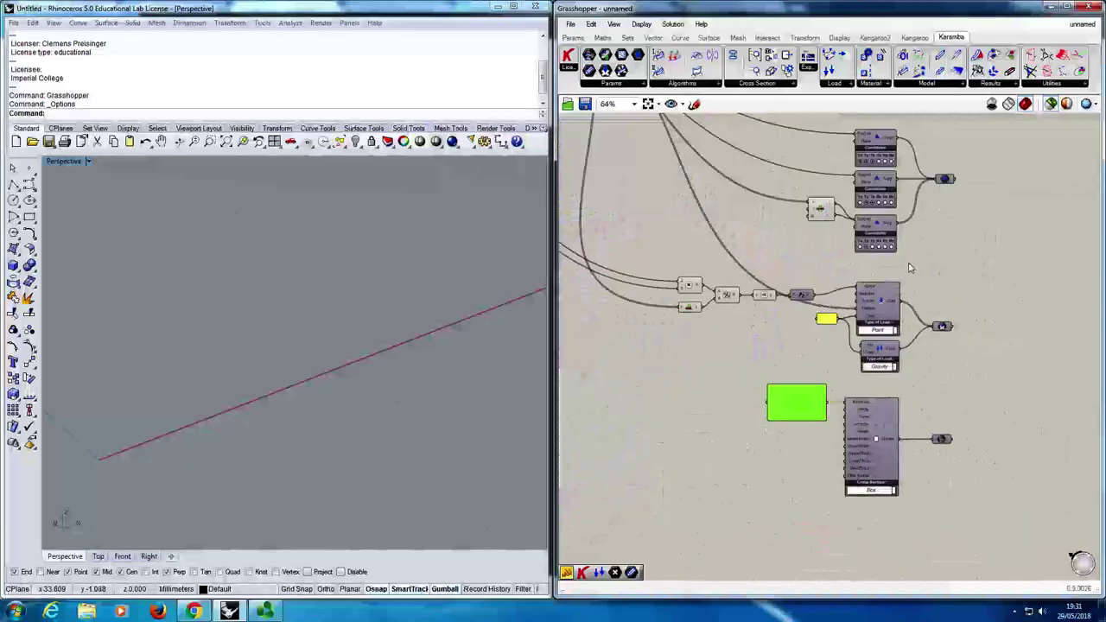
pyautogui.scroll(4, 890, 398)
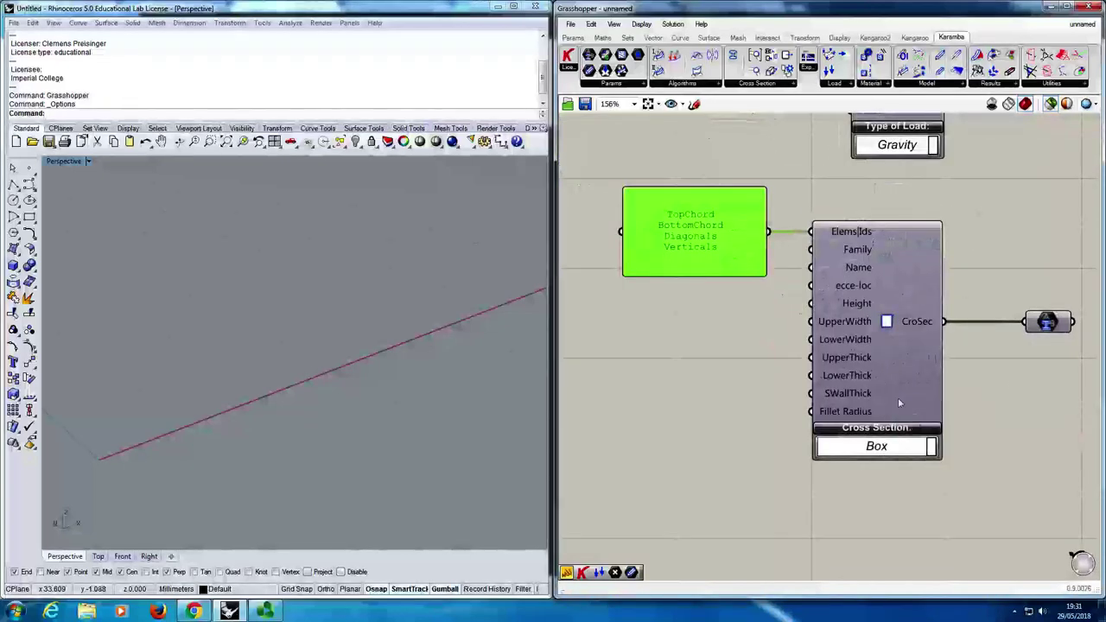
# Add a Karamba Material Selection component below the Box cross section.
pyautogui.scroll(-4, 894, 397)
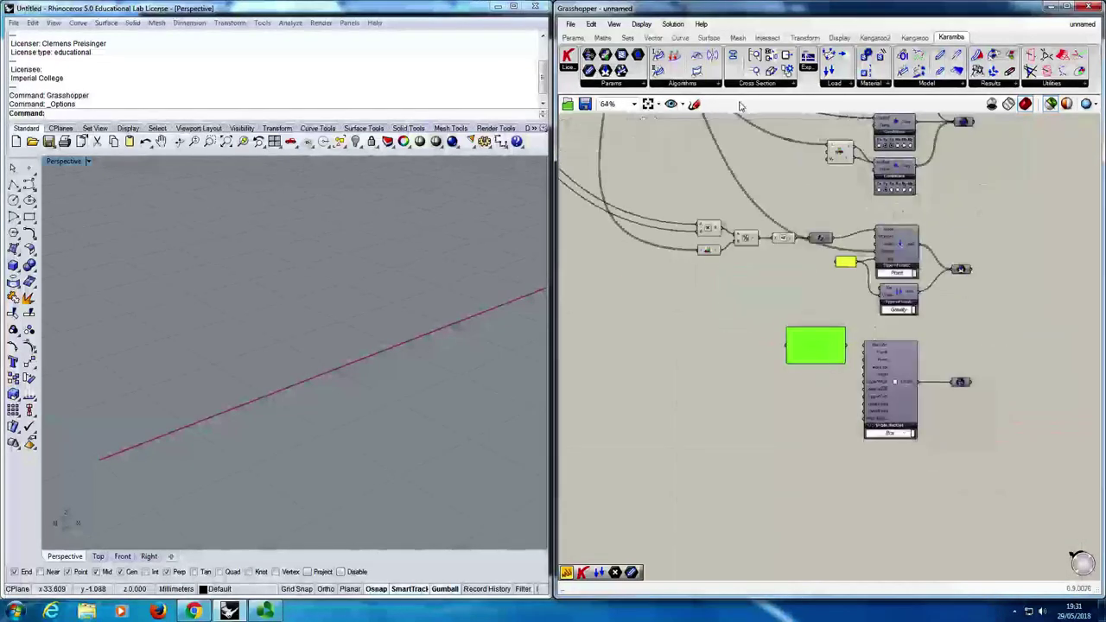
pyautogui.click(874, 85)
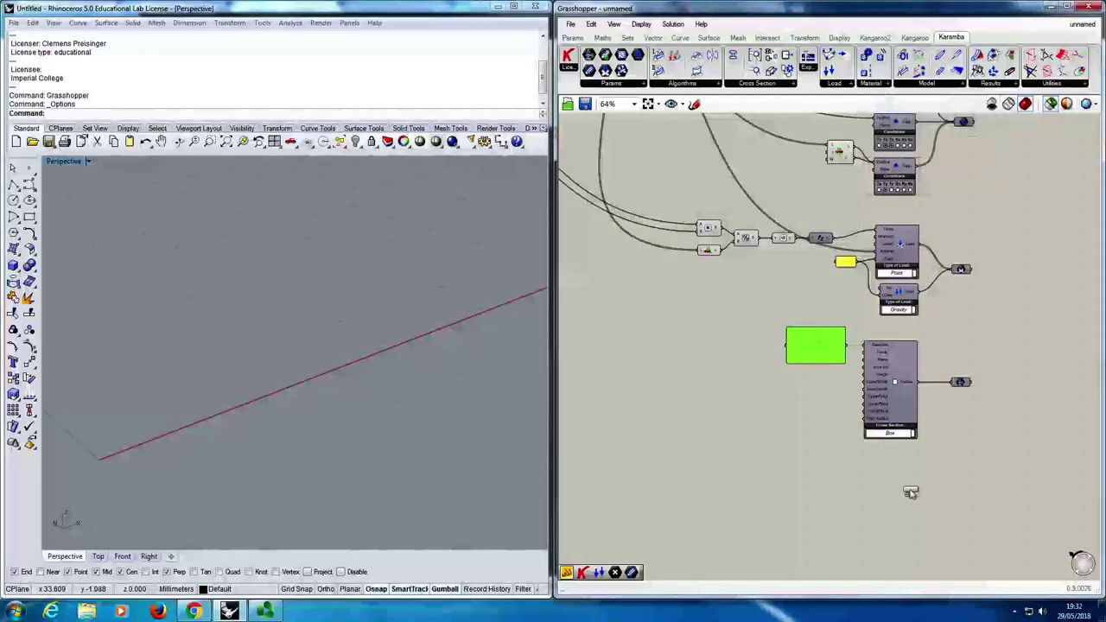
pyautogui.click(910, 492)
pyautogui.scroll(4, 910, 492)
pyautogui.moveTo(913, 525); pyautogui.dragTo(884, 464, button='right')
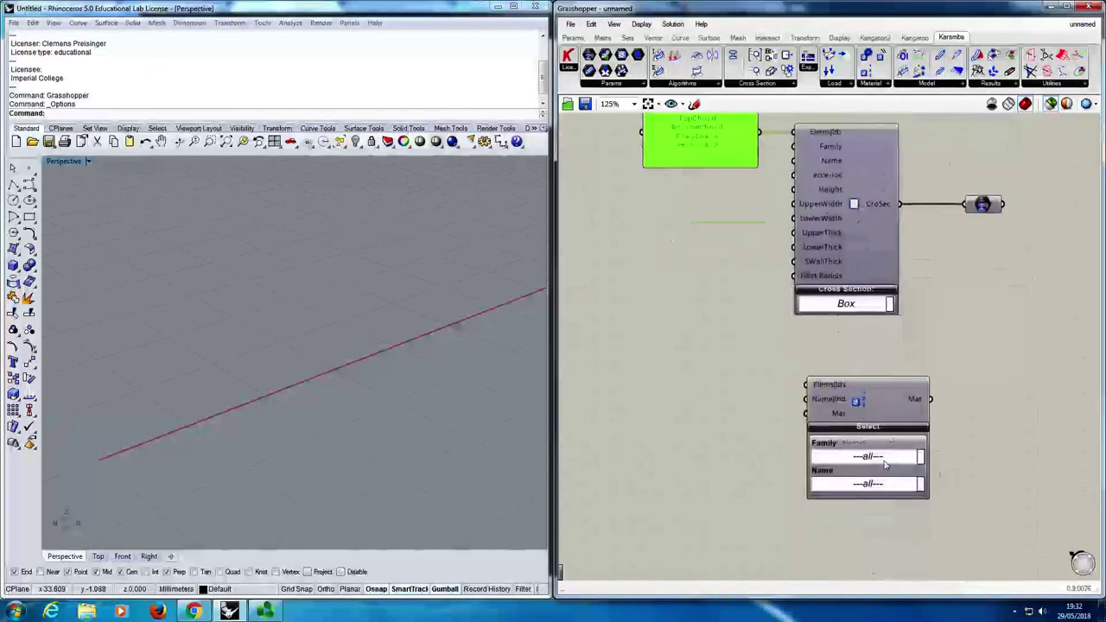
# Set the Material Selection component's family to Steel and its name to S355.
pyautogui.click(883, 464)
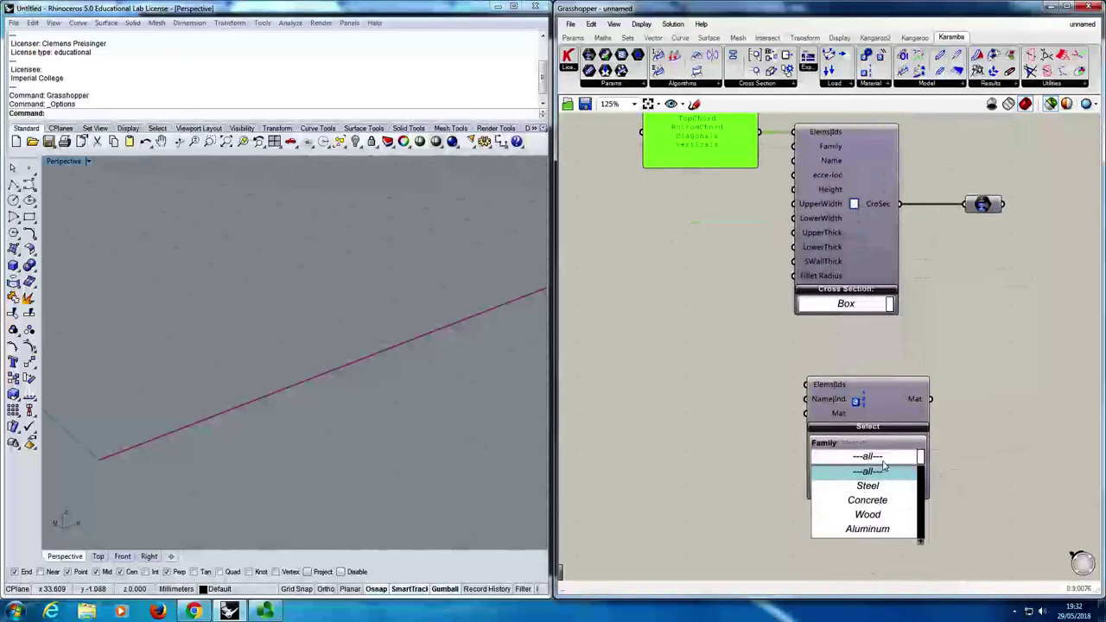
pyautogui.click(871, 486)
pyautogui.click(871, 483)
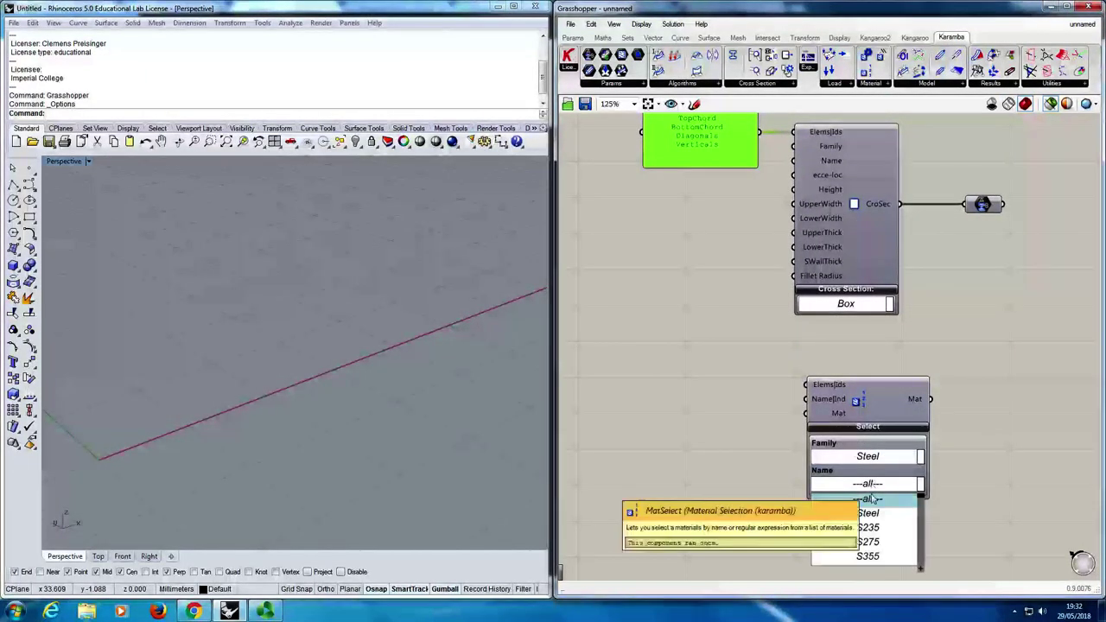
pyautogui.click(871, 557)
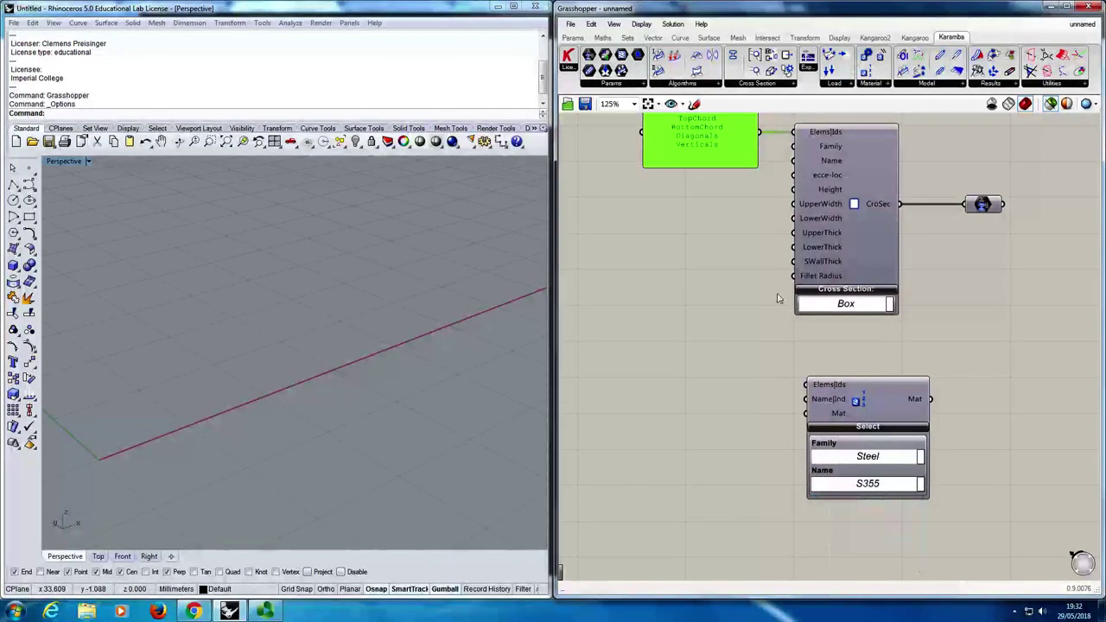
# Move the Box's identifier panel slightly down and turn off its Multiline Data option to make each line a separate item.
pyautogui.moveTo(691, 160); pyautogui.dragTo(692, 191)
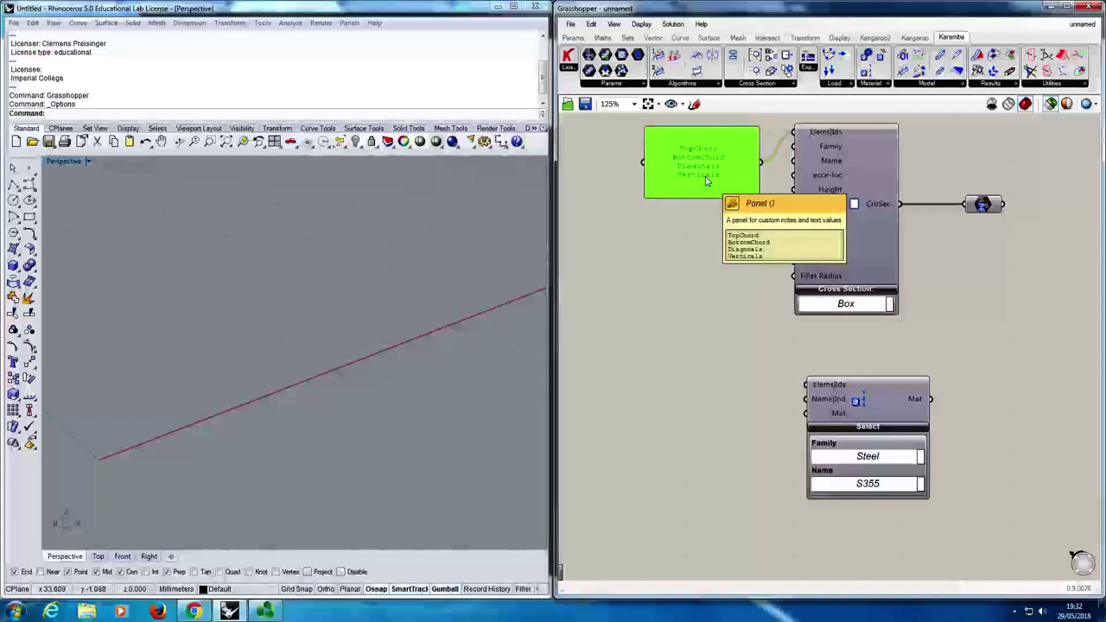
pyautogui.rightClick(705, 180)
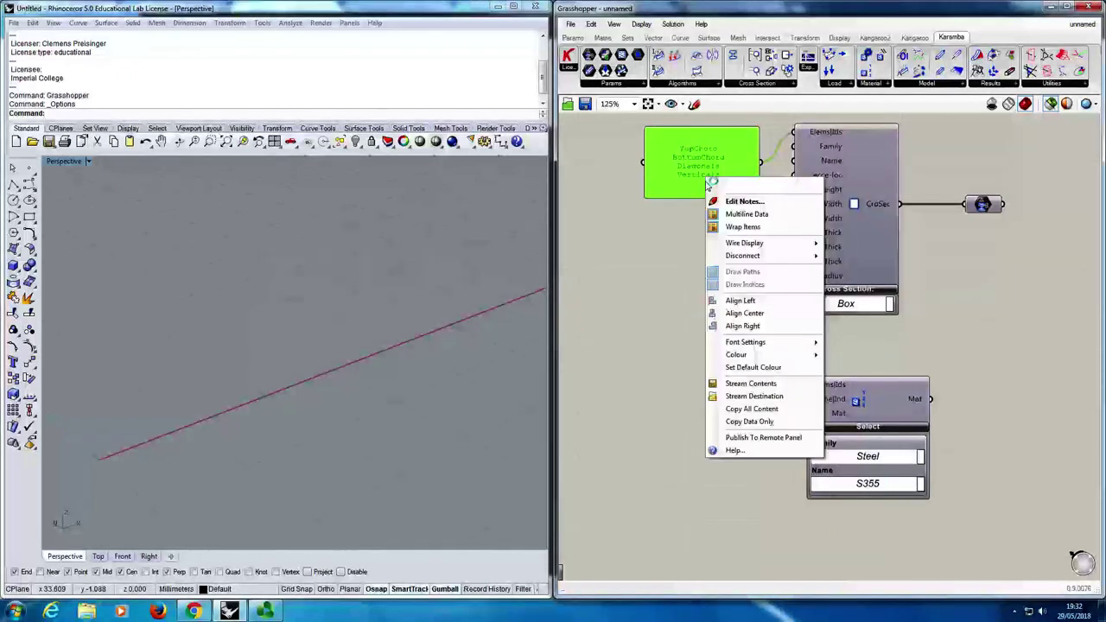
pyautogui.click(730, 217)
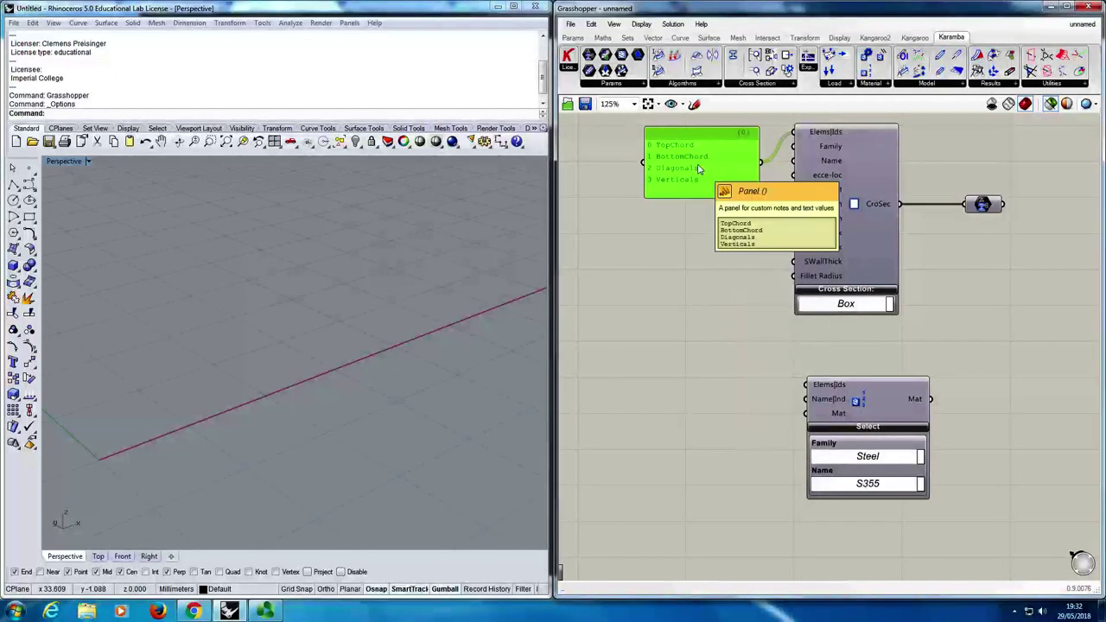
# Copy the identifier panel down beside the Material Selection component and connect the copy to its Elems|Ids input.
pyautogui.keyDown('alt'); pyautogui.moveTo(698, 197); pyautogui.dragTo(696, 394); pyautogui.keyUp('alt')
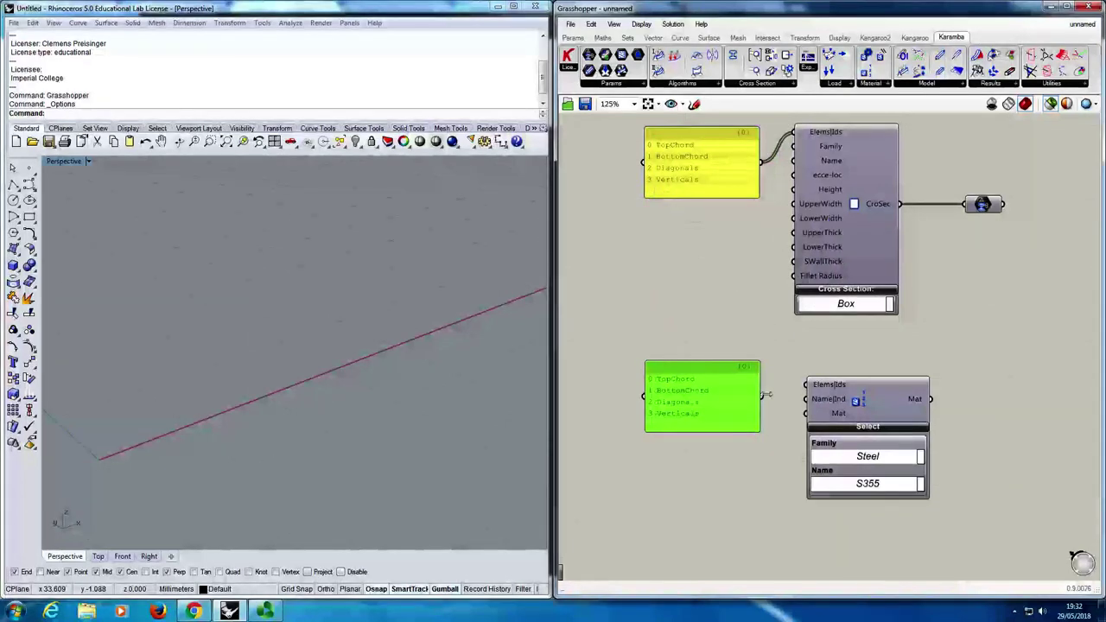
pyautogui.moveTo(766, 401); pyautogui.dragTo(807, 385)
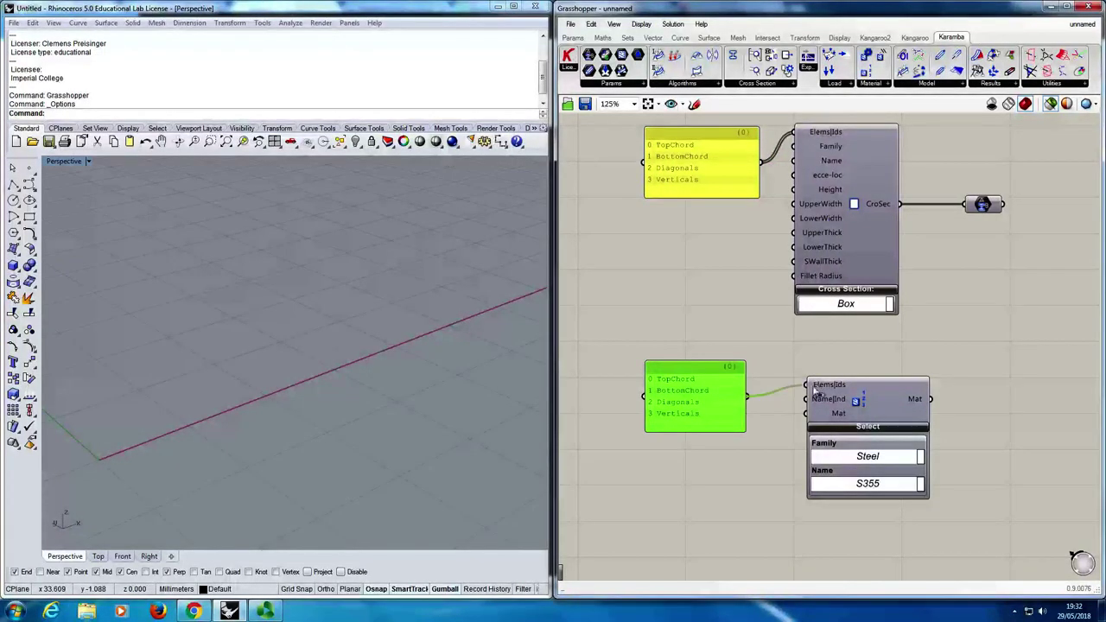
pyautogui.moveTo(717, 408); pyautogui.dragTo(727, 401)
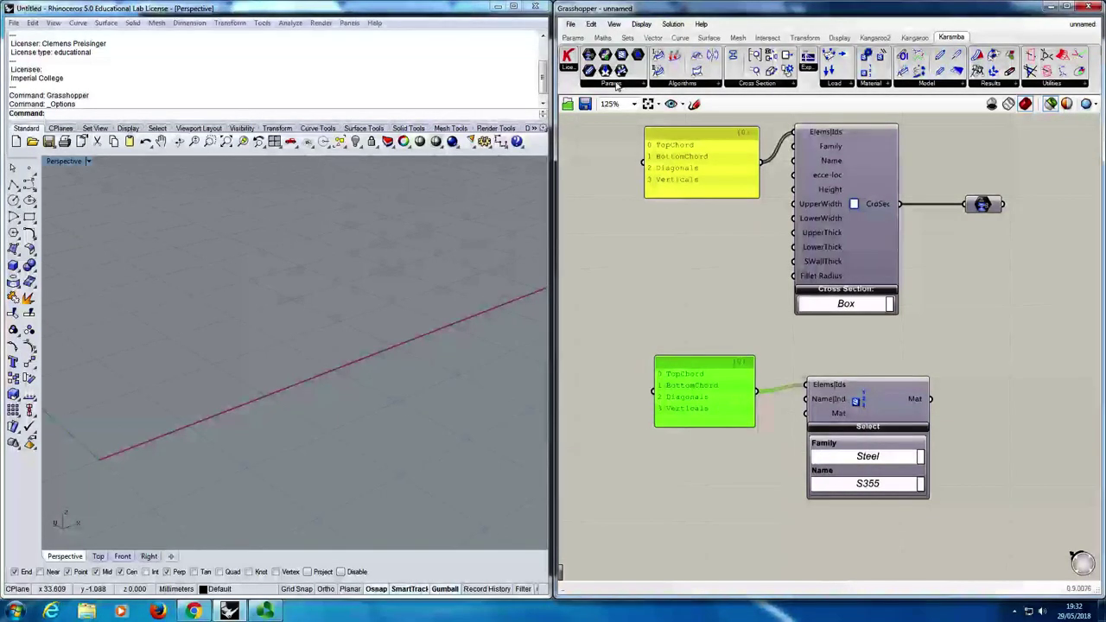
# Add a Karamba Material parameter beside the Material Selection component and connect the Mat output to it.
pyautogui.click(619, 83)
pyautogui.moveTo(622, 171); pyautogui.dragTo(974, 399)
pyautogui.click(985, 398)
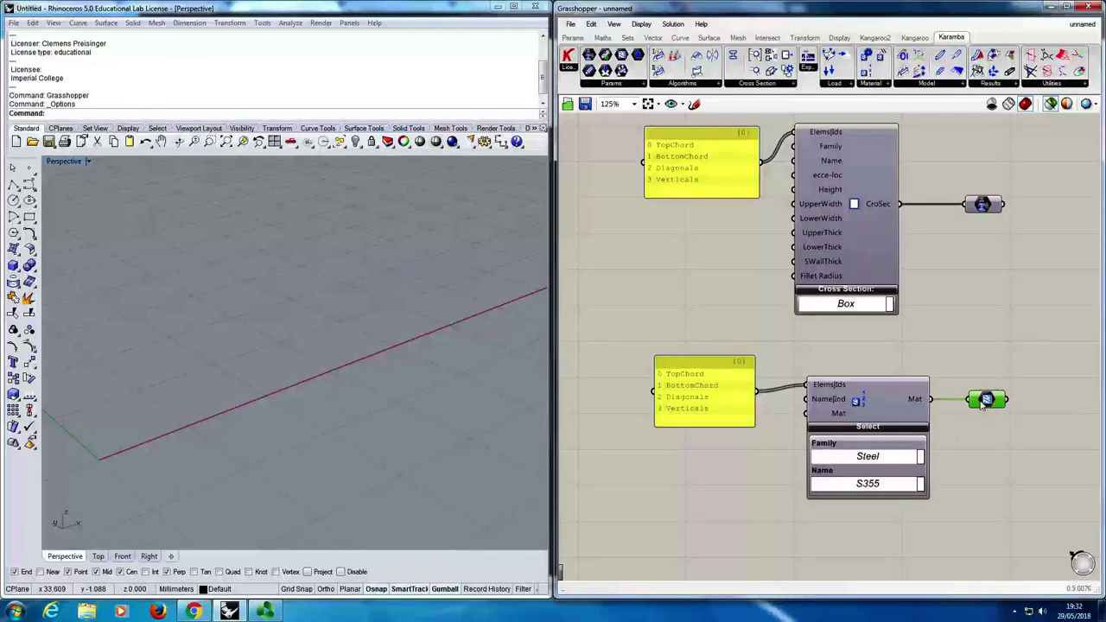
# Add a Karamba AnalyzeThI component beside the column of Element, Support, Load, Cross-section and Material parameters.
pyautogui.scroll(-5, 898, 354)
pyautogui.moveTo(900, 351); pyautogui.dragTo(791, 390, button='right')
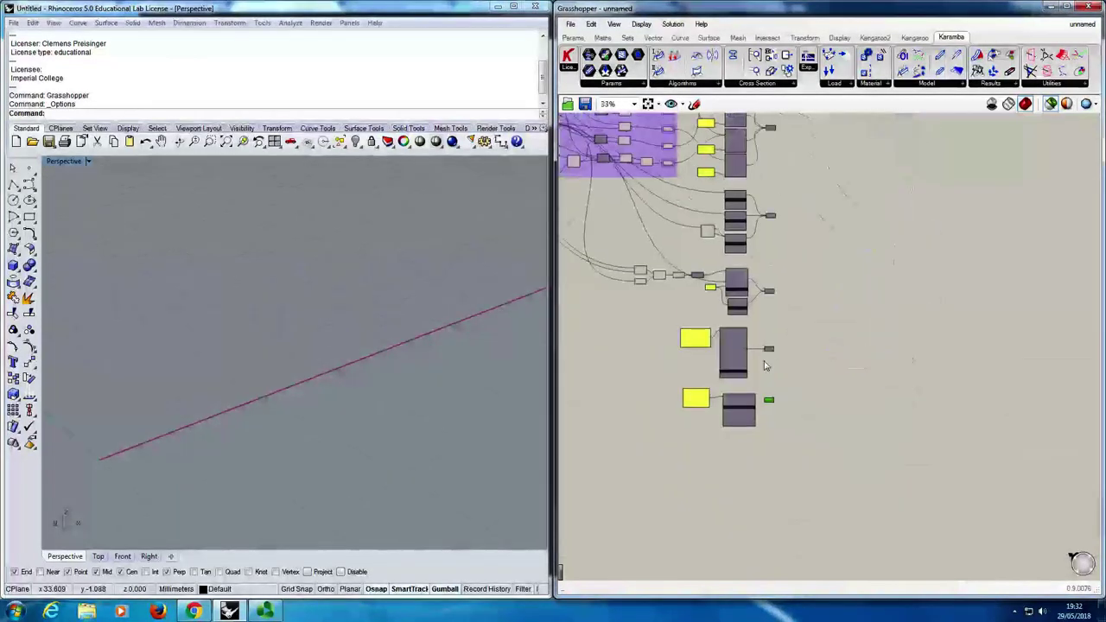
pyautogui.moveTo(825, 452)
pyautogui.mouseDown(button='right')
pyautogui.moveTo(797, 464)
pyautogui.moveTo(815, 461)
pyautogui.moveTo(804, 458)
pyautogui.mouseUp(button='right')
pyautogui.moveTo(804, 458); pyautogui.dragTo(786, 164)
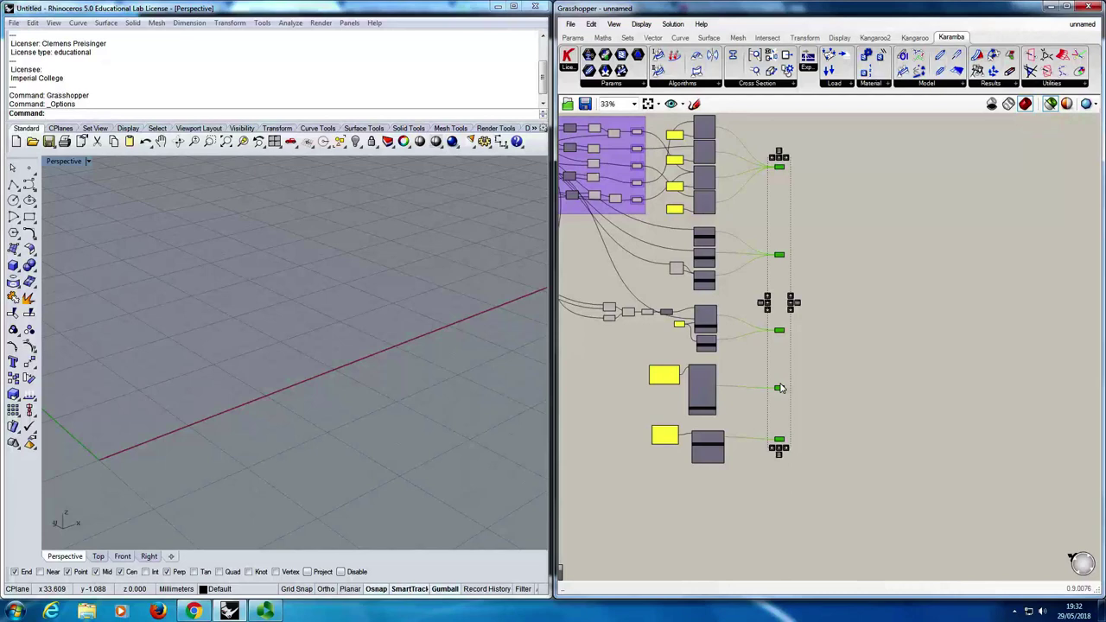
pyautogui.click(686, 85)
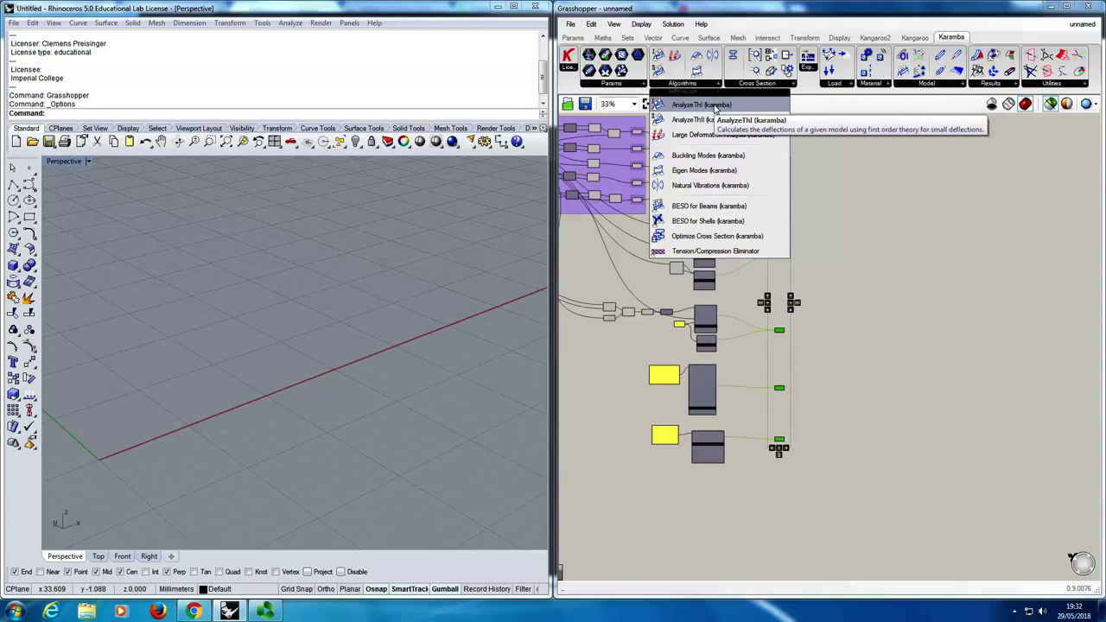
pyautogui.click(715, 106)
pyautogui.click(766, 289)
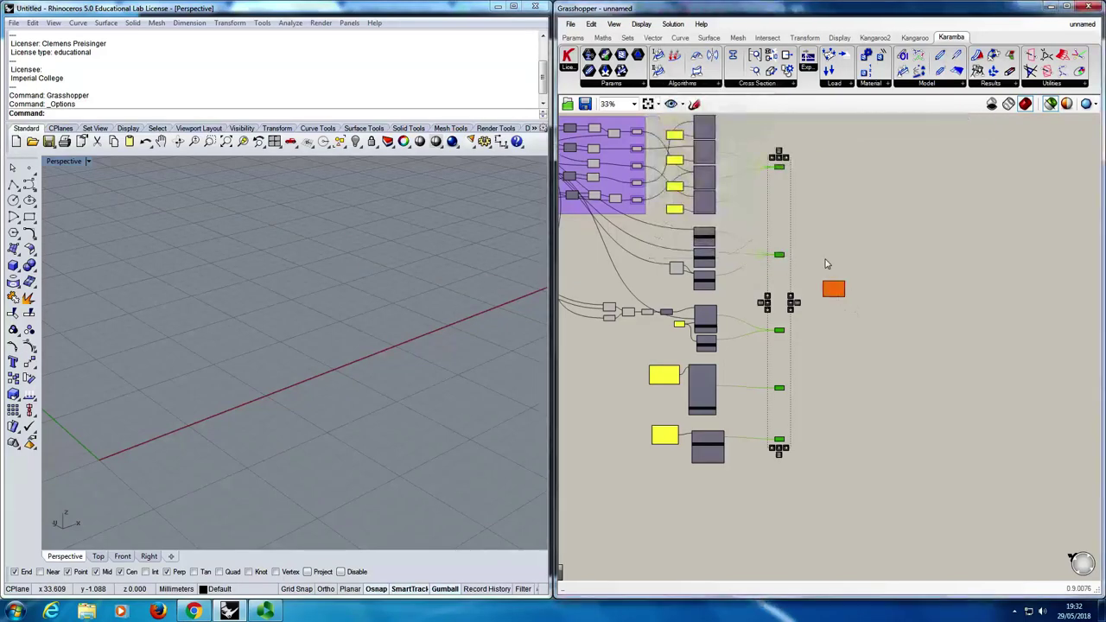
# Inspect the AnalyzeThI component's Model input and shift the component slightly toward the parameters.
pyautogui.scroll(5, 803, 285)
pyautogui.moveTo(806, 281); pyautogui.dragTo(869, 316, button='right')
pyautogui.scroll(-3, 851, 320)
pyautogui.scroll(3, 847, 322)
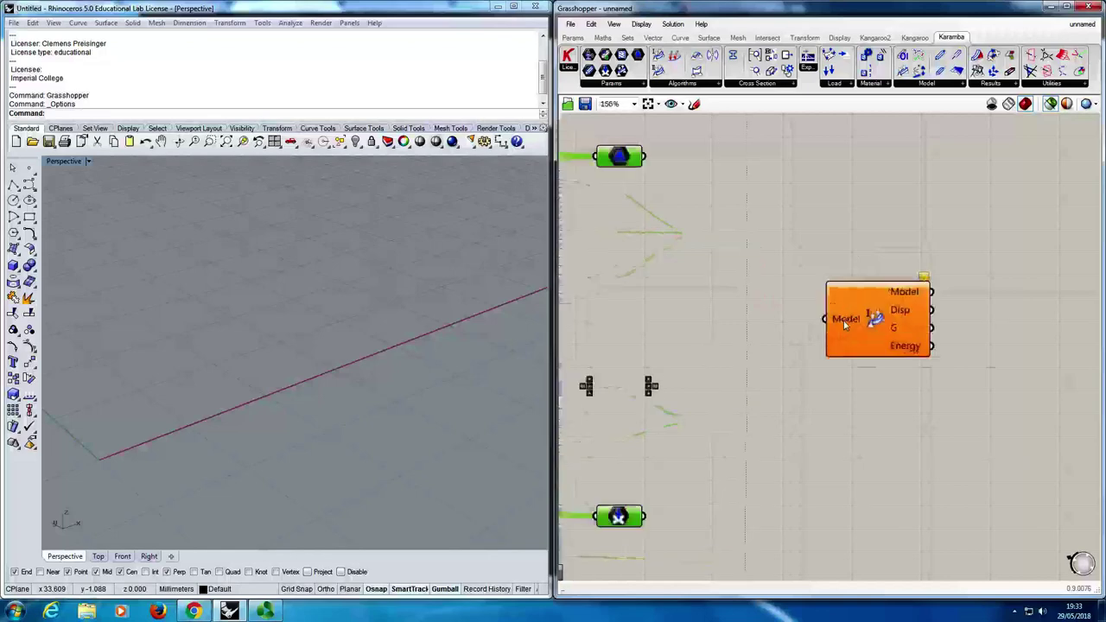
pyautogui.scroll(1, 845, 324)
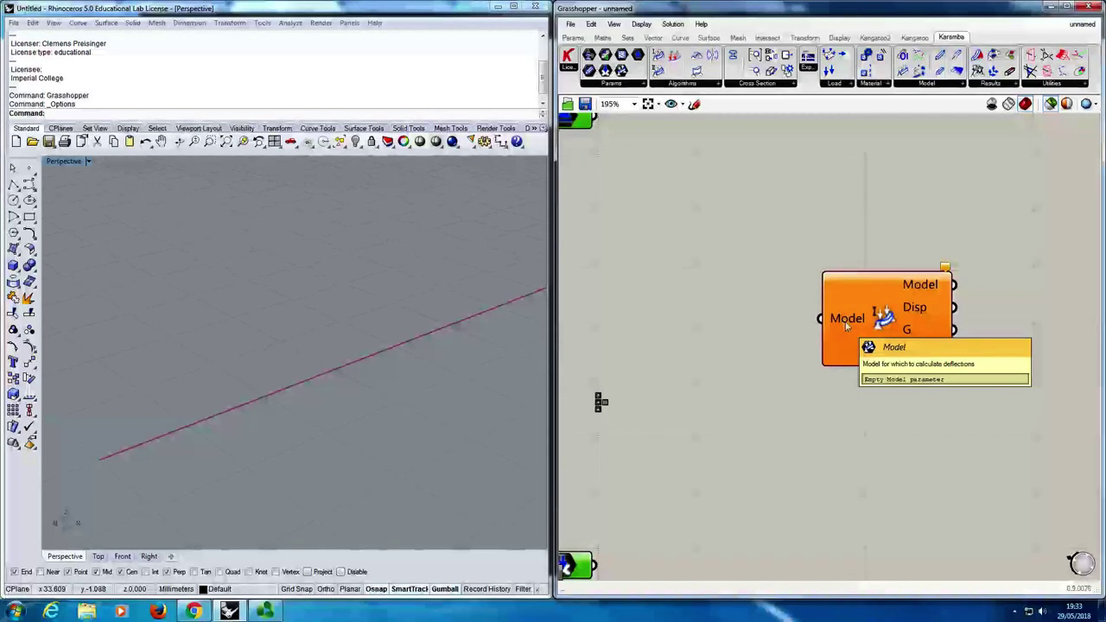
pyautogui.click(855, 319)
pyautogui.scroll(-5, 939, 332)
pyautogui.moveTo(939, 333)
pyautogui.mouseDown()
pyautogui.moveTo(912, 329)
pyautogui.moveTo(923, 329)
pyautogui.mouseUp()
# Add a Karamba Assemble Model component between the parameter column and the AnalyzeThI component.
pyautogui.click(668, 83)
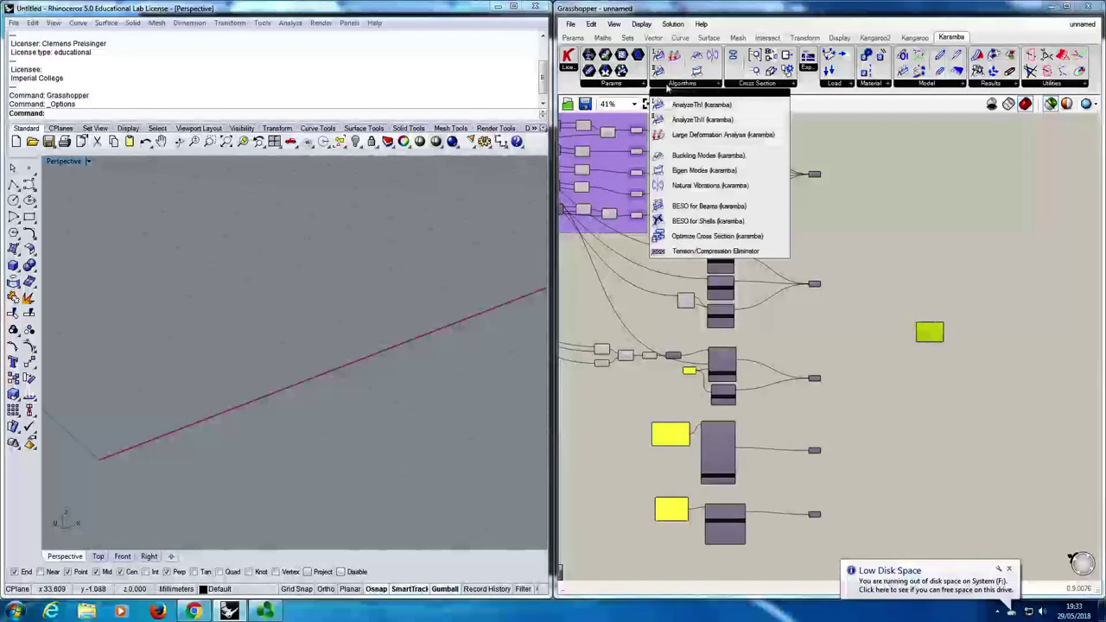
pyautogui.click(619, 84)
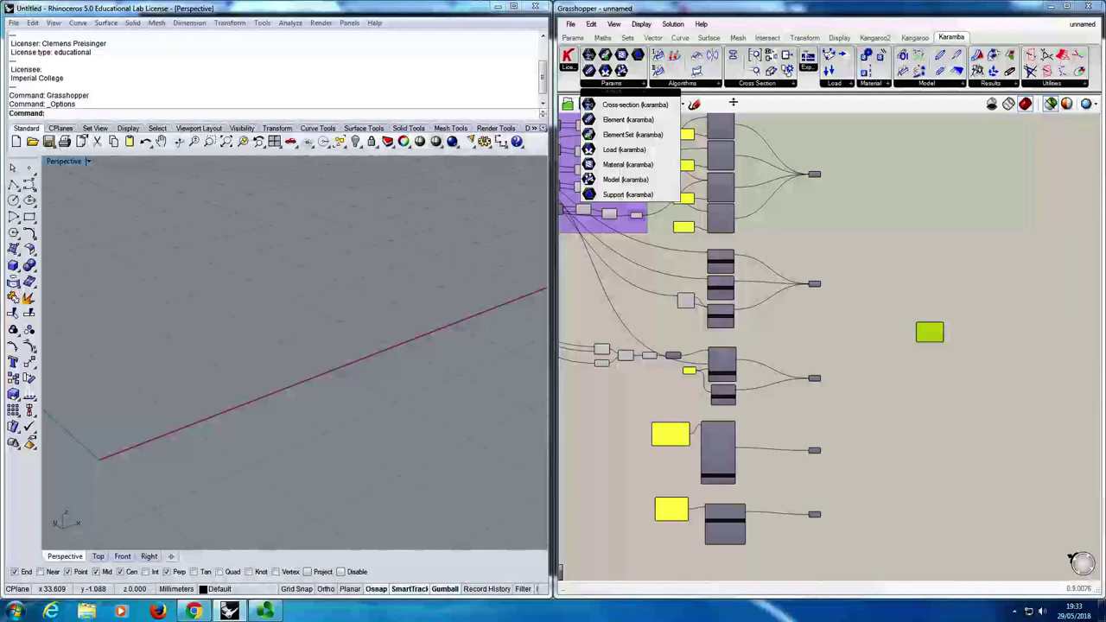
pyautogui.click(926, 83)
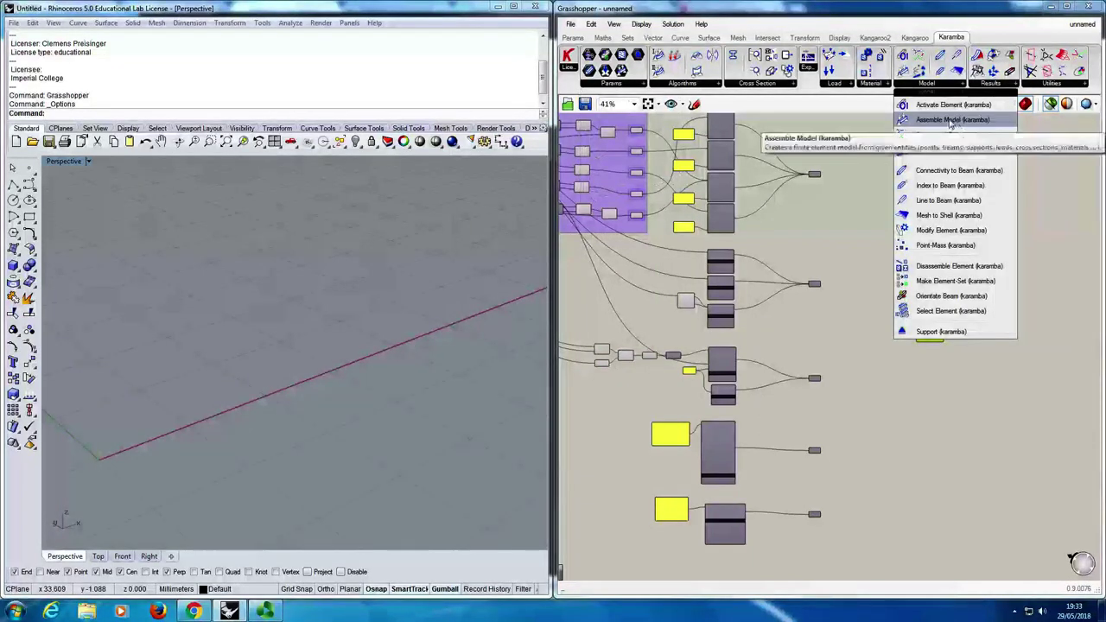
pyautogui.moveTo(955, 121); pyautogui.dragTo(882, 335)
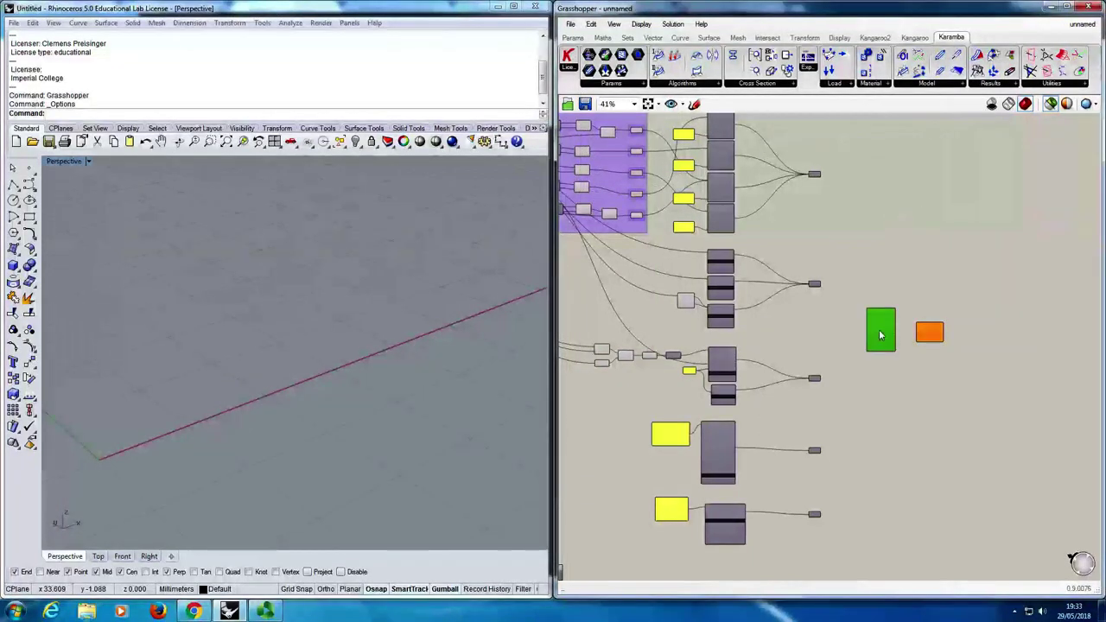
# Connect the Element, Support and Load parameters to the Elem, Support and Load inputs of Assemble Model.
pyautogui.scroll(5, 855, 235)
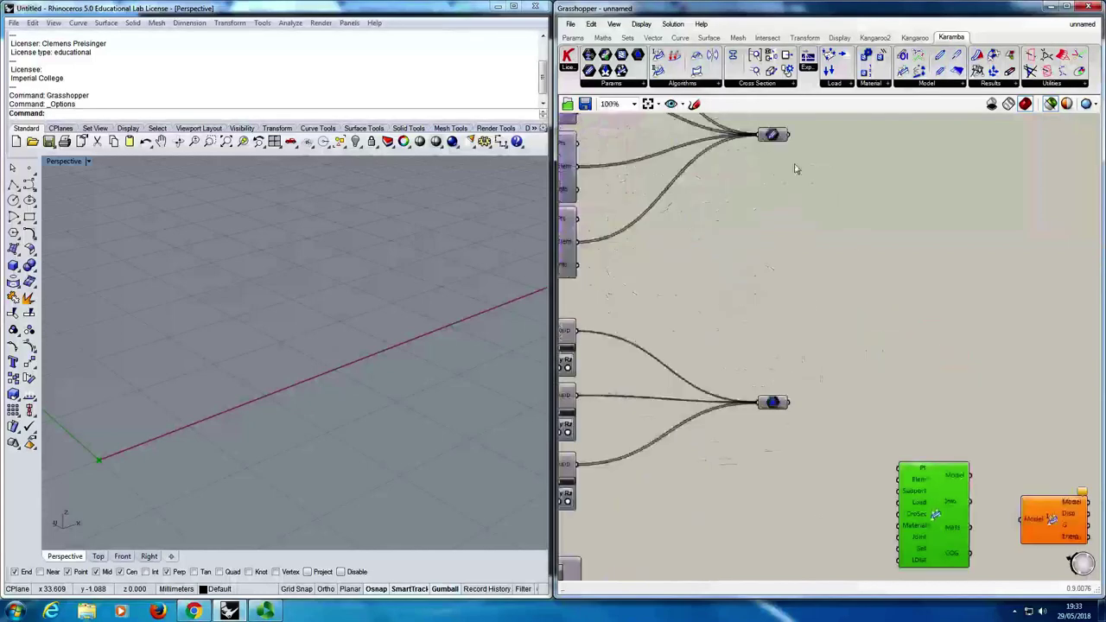
pyautogui.moveTo(893, 346); pyautogui.dragTo(889, 323, button='right')
pyautogui.scroll(-2, 889, 323)
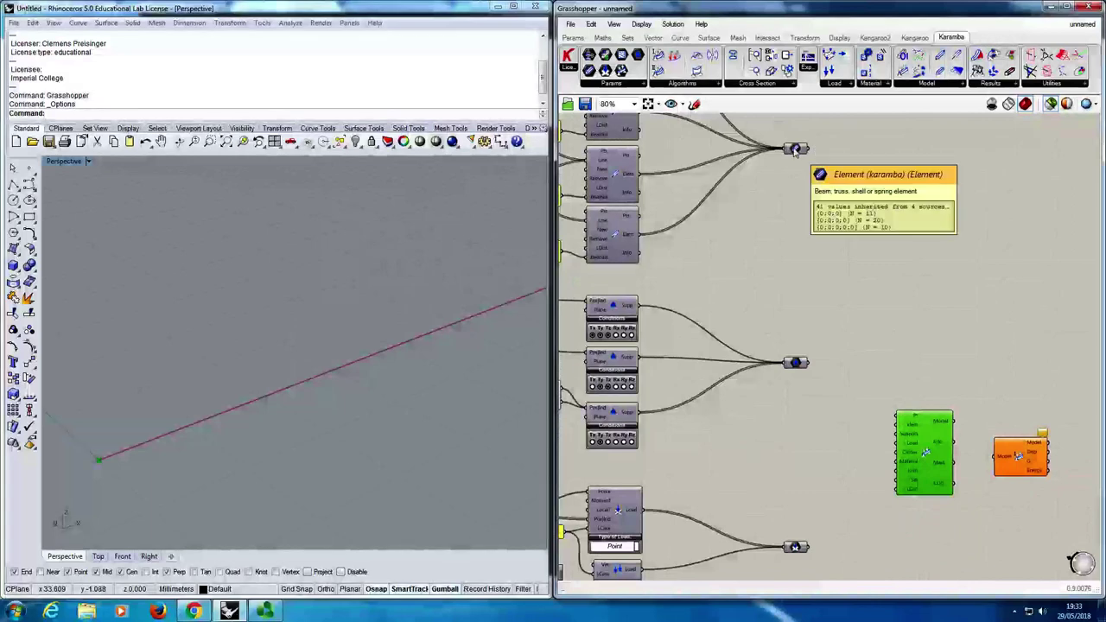
pyautogui.moveTo(808, 147); pyautogui.dragTo(895, 427)
pyautogui.moveTo(808, 363); pyautogui.dragTo(898, 444)
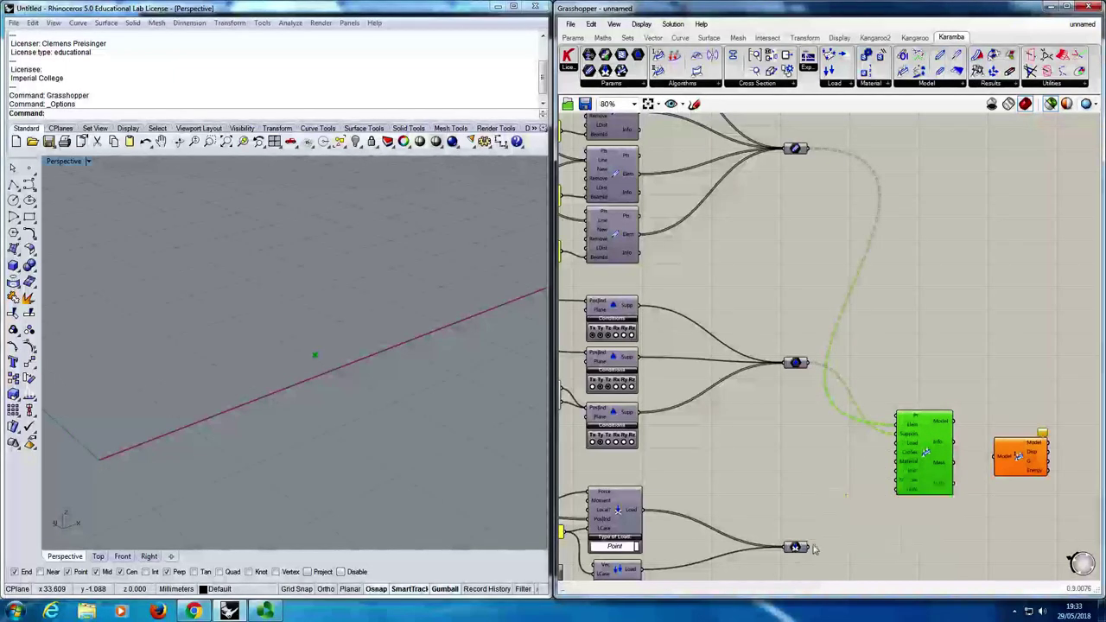
pyautogui.moveTo(810, 548); pyautogui.dragTo(901, 446)
# Connect the Cross-section and Material parameters to the CroSec and Material inputs of Assemble Model.
pyautogui.moveTo(874, 510); pyautogui.dragTo(870, 414, button='right')
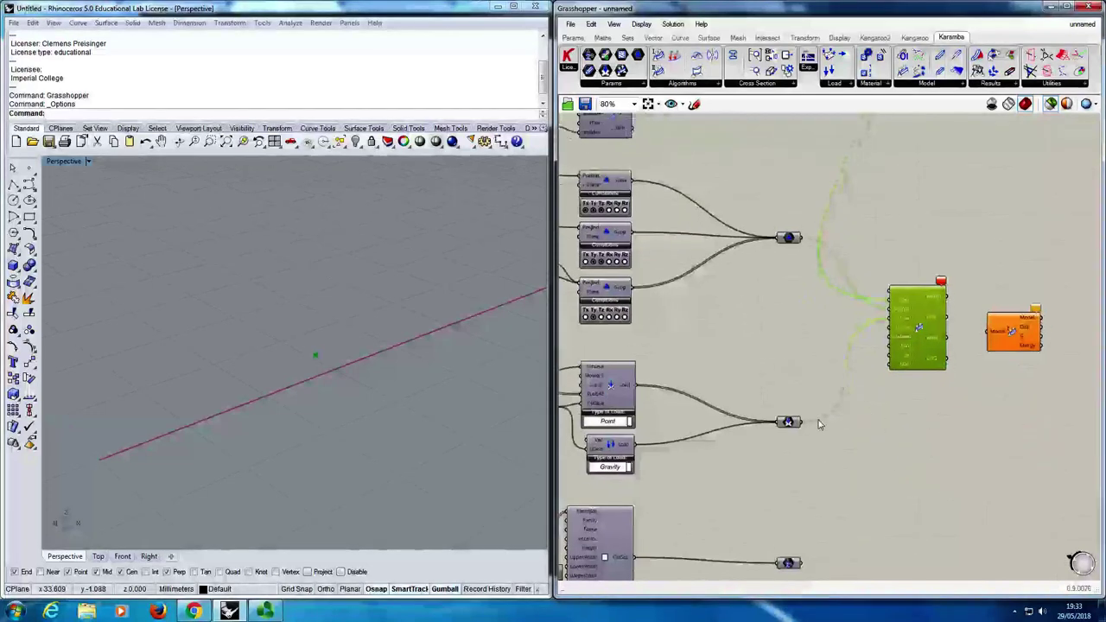
pyautogui.scroll(3, 817, 423)
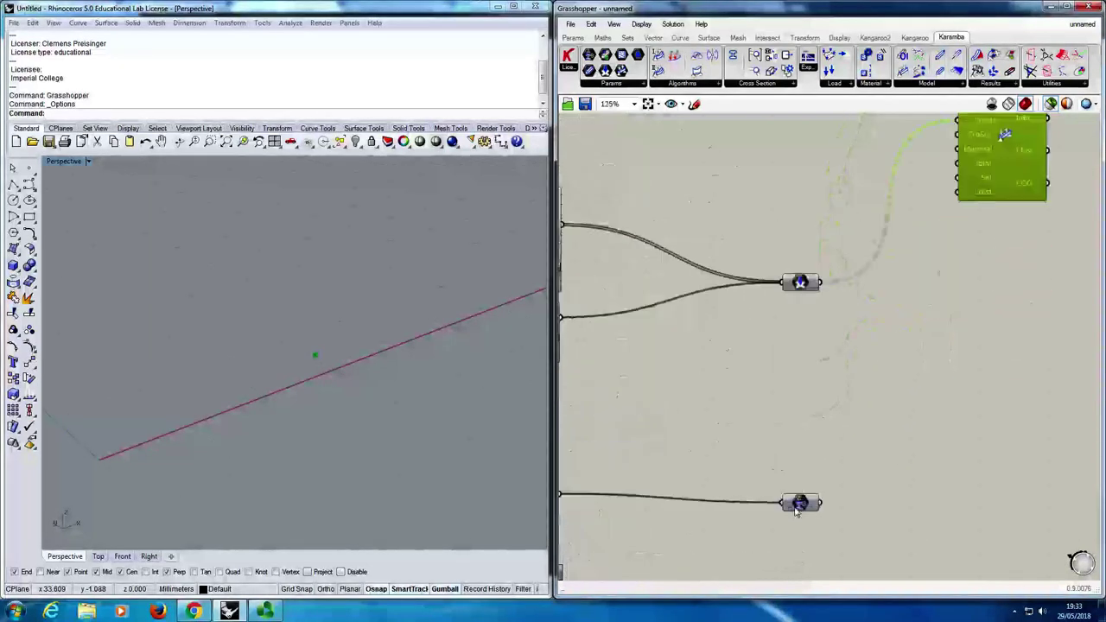
pyautogui.scroll(-3, 819, 505)
pyautogui.scroll(3, 889, 371)
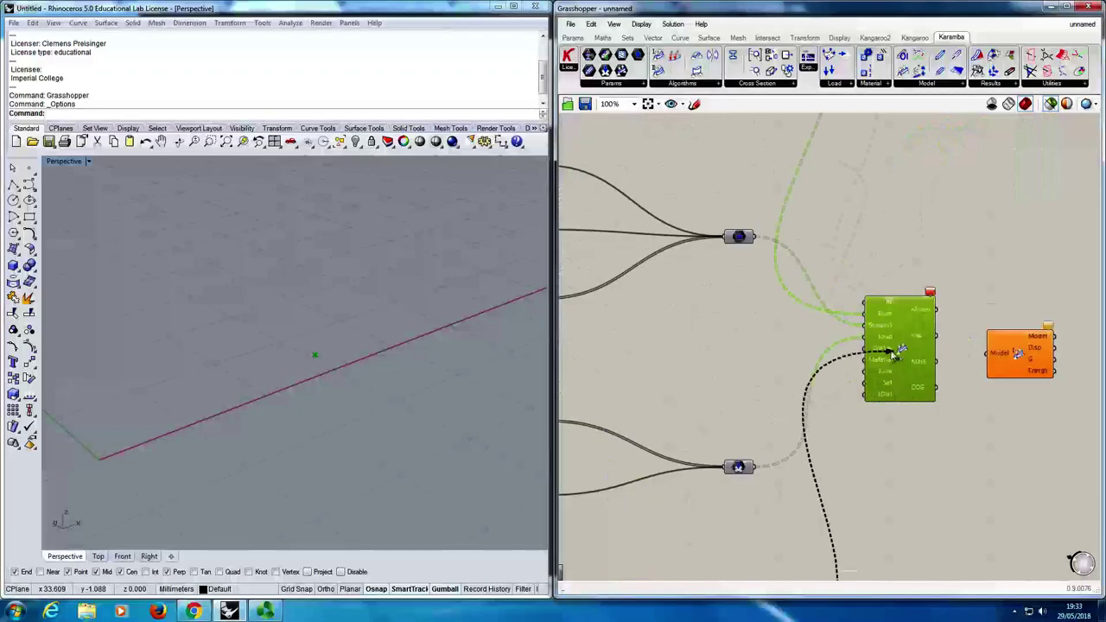
pyautogui.scroll(-2, 839, 415)
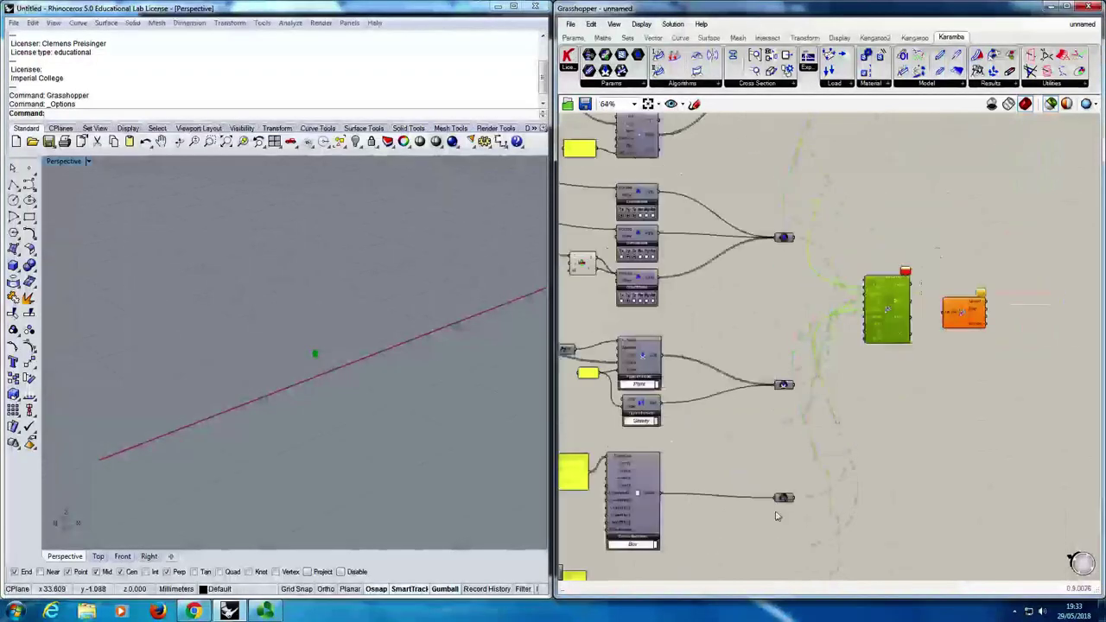
pyautogui.moveTo(777, 574); pyautogui.dragTo(775, 492, button='right')
pyautogui.moveTo(776, 492); pyautogui.dragTo(864, 223)
pyautogui.scroll(2, 864, 223)
pyautogui.moveTo(861, 225); pyautogui.dragTo(855, 324, button='right')
pyautogui.scroll(-2, 855, 324)
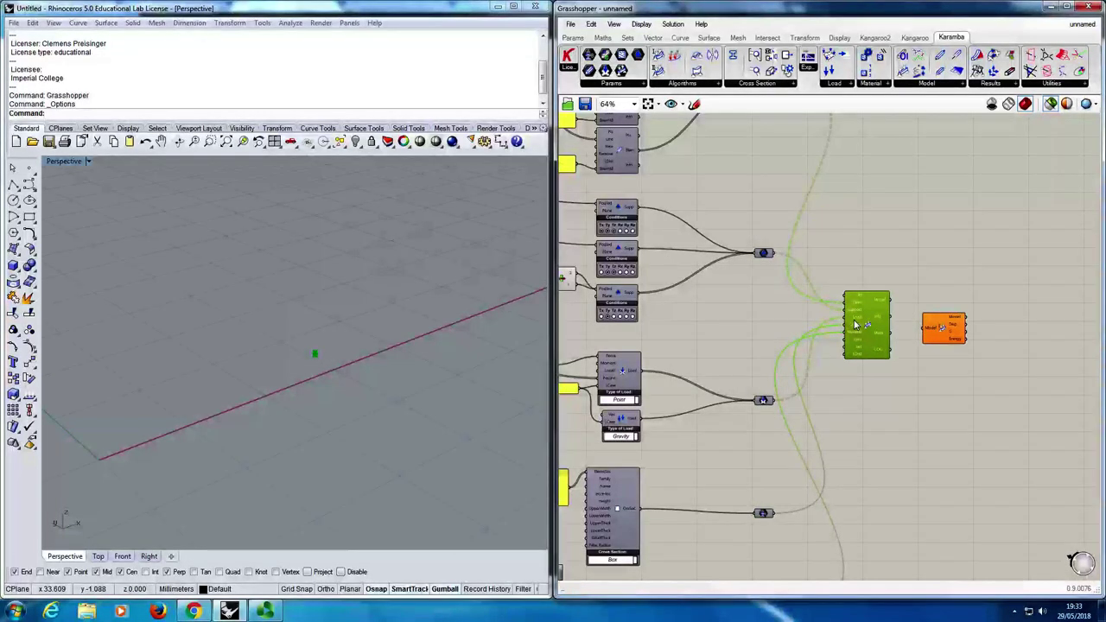
# Flatten the Element, Support and Load parameters that feed the Assemble Model component.
pyautogui.moveTo(760, 167); pyautogui.dragTo(758, 256, button='right')
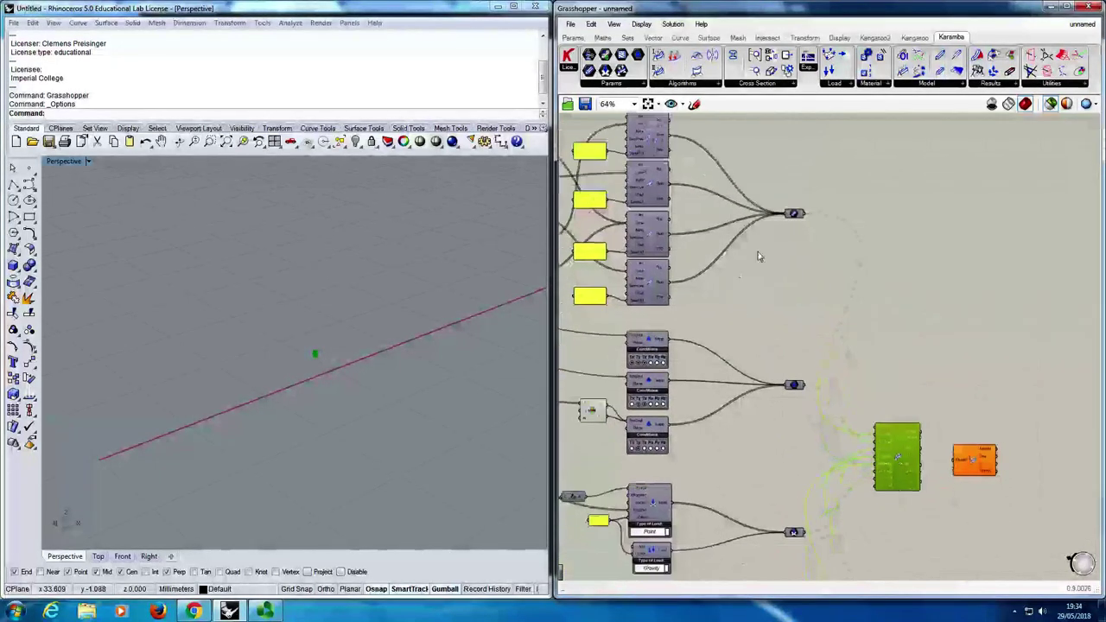
pyautogui.scroll(3, 793, 214)
pyautogui.rightClick(793, 215)
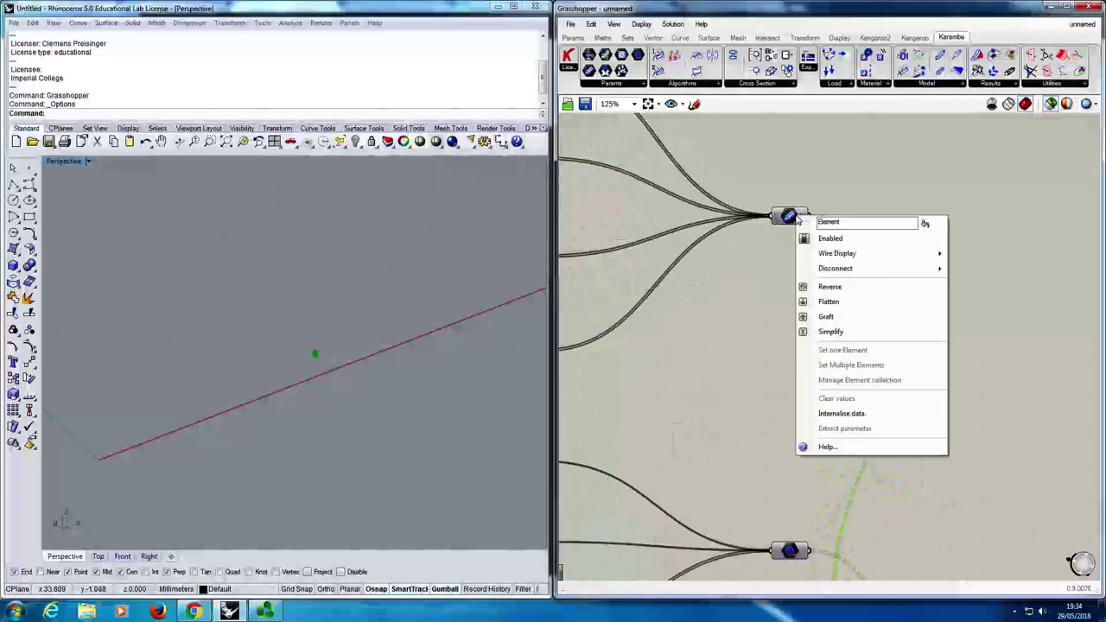
pyautogui.click(827, 302)
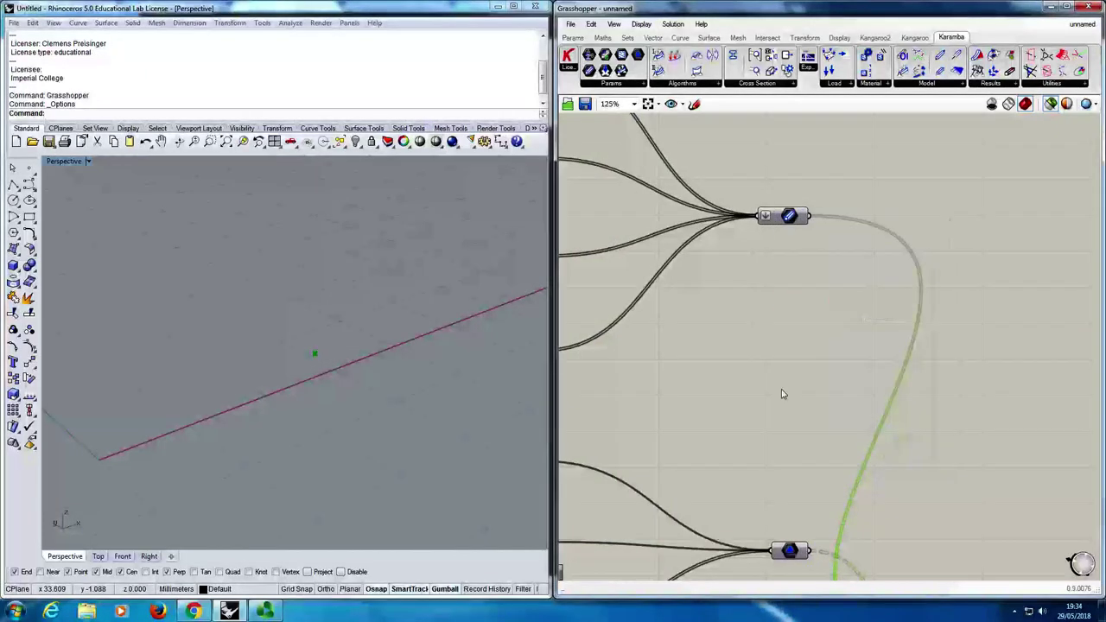
pyautogui.scroll(-4, 780, 390)
pyautogui.scroll(4, 771, 371)
pyautogui.rightClick(770, 371)
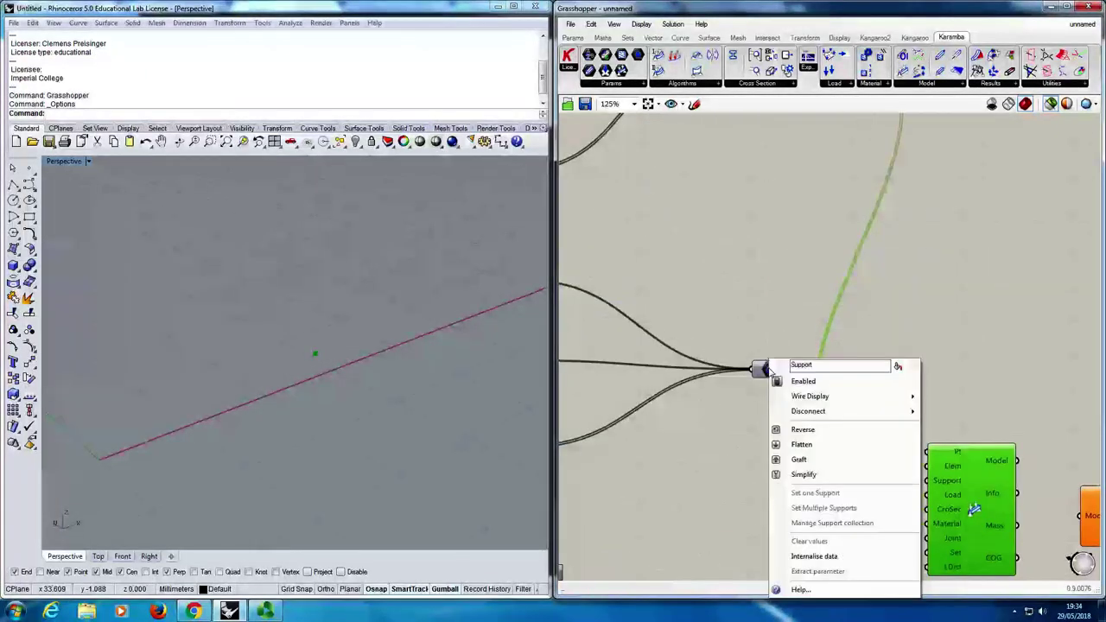
pyautogui.click(811, 448)
pyautogui.scroll(-4, 803, 458)
pyautogui.scroll(5, 815, 404)
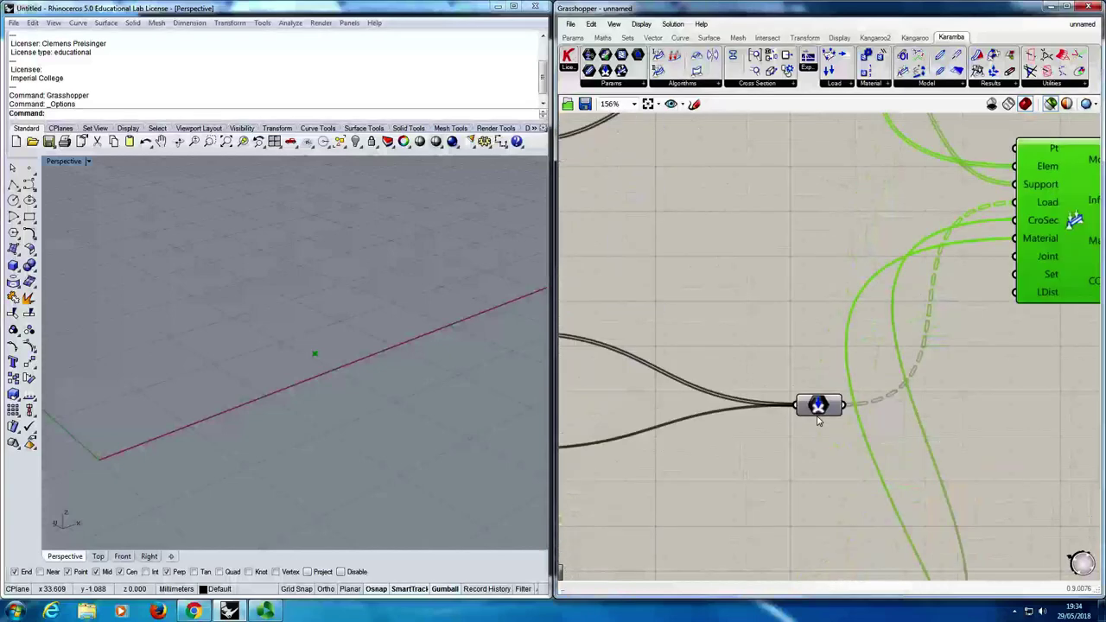
pyautogui.rightClick(817, 404)
pyautogui.click(845, 450)
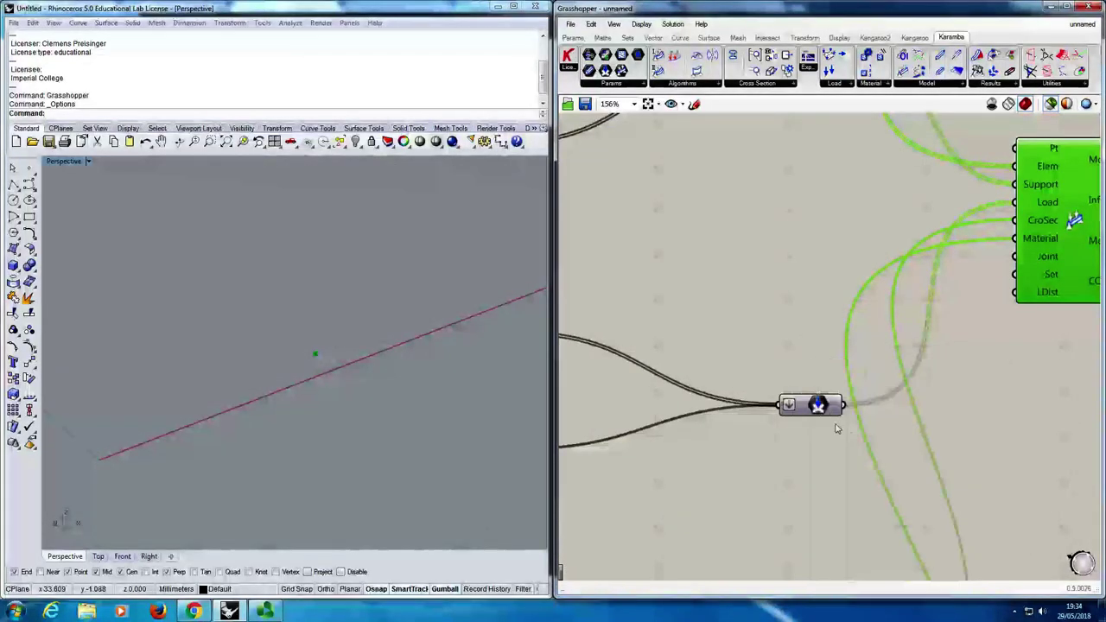
# Line up AnalyzeThI with Assemble Model and connect the Assemble Model's Model output to its Model input.
pyautogui.scroll(-6, 856, 414)
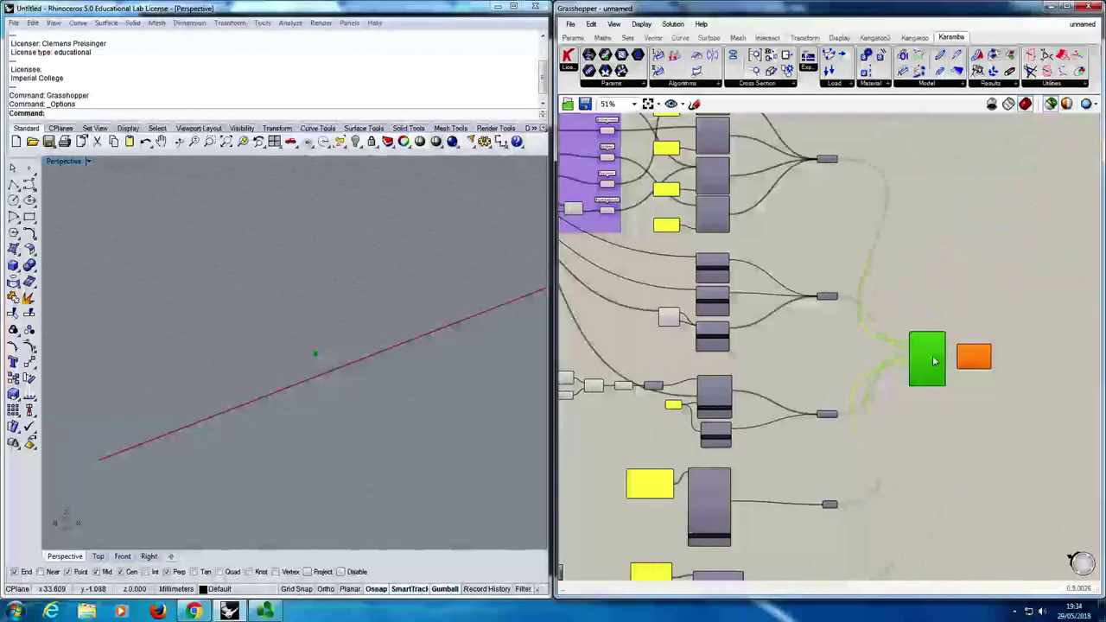
pyautogui.scroll(3, 929, 364)
pyautogui.moveTo(1004, 367); pyautogui.dragTo(1031, 335)
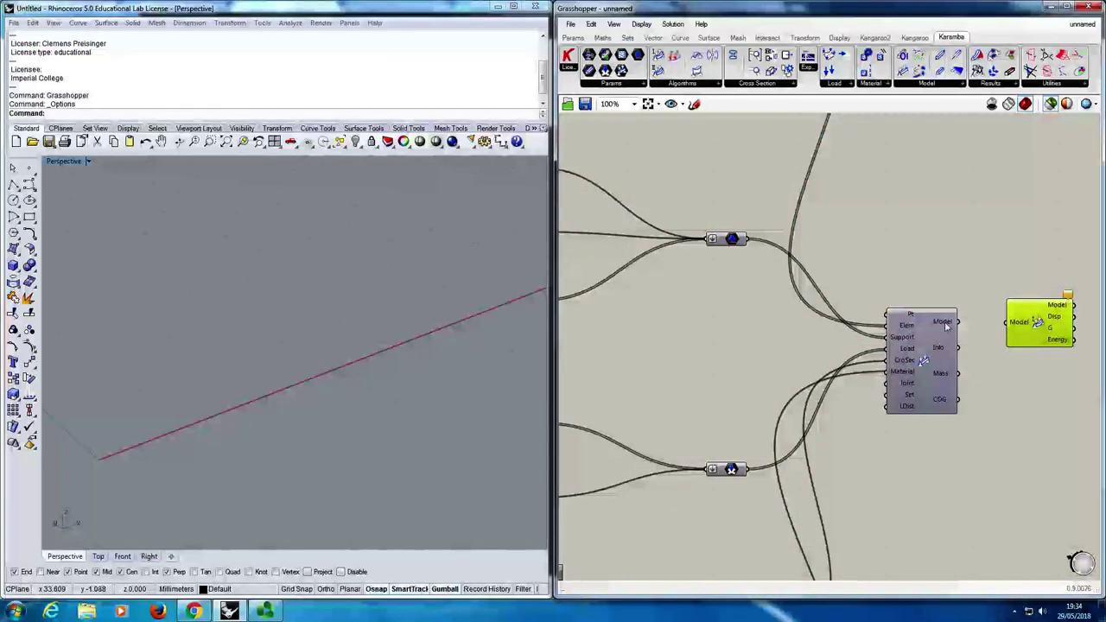
pyautogui.moveTo(946, 326)
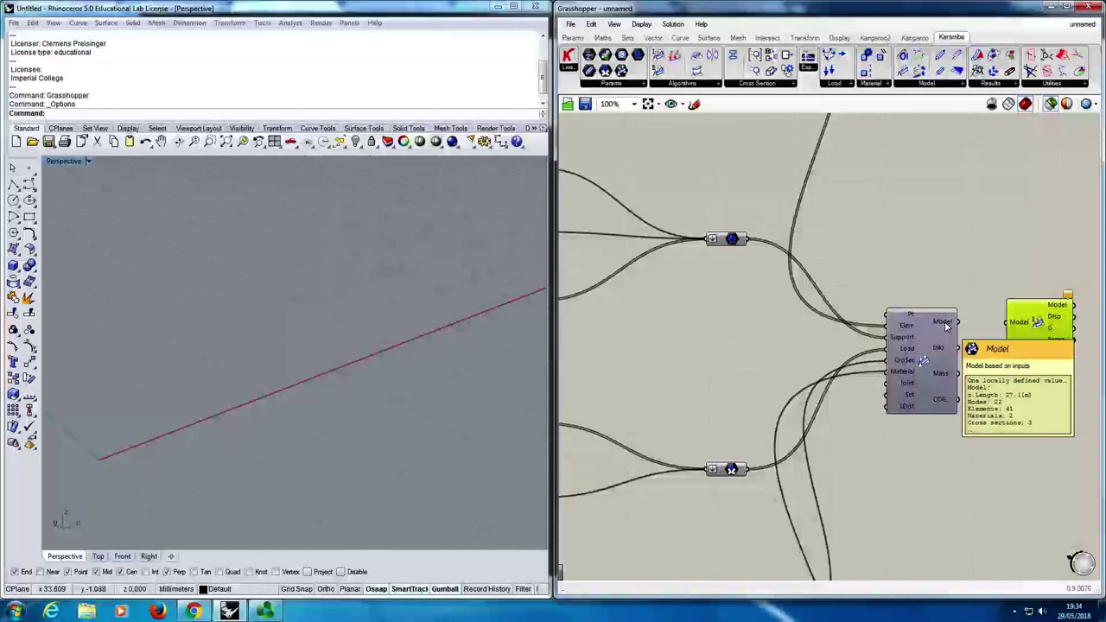
pyautogui.click(922, 361)
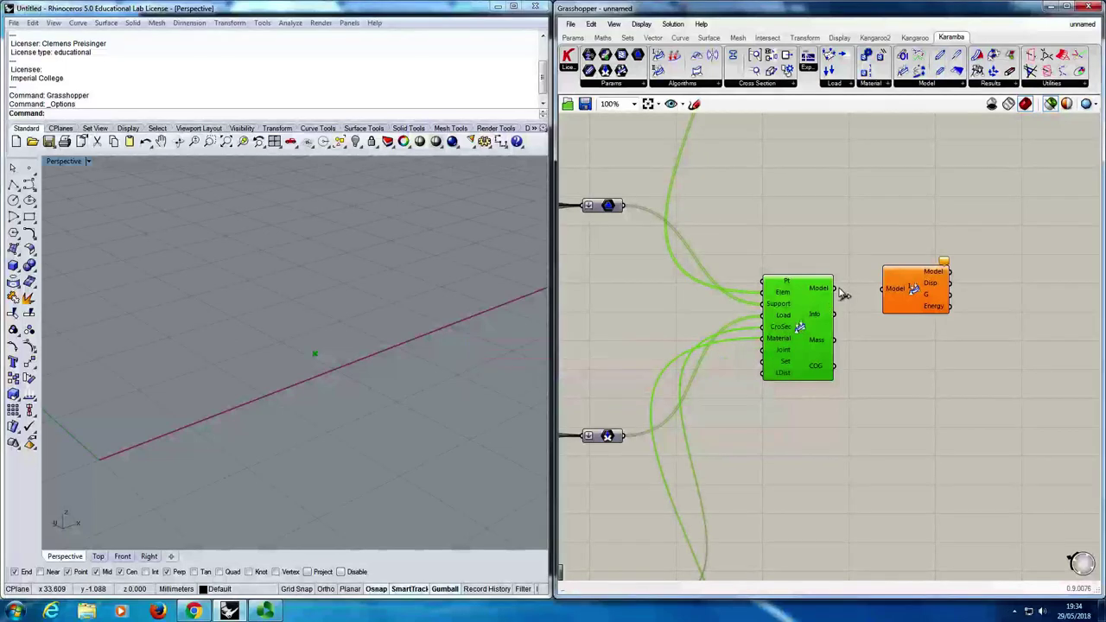
pyautogui.moveTo(835, 288); pyautogui.dragTo(903, 291)
pyautogui.moveTo(903, 291); pyautogui.dragTo(913, 294)
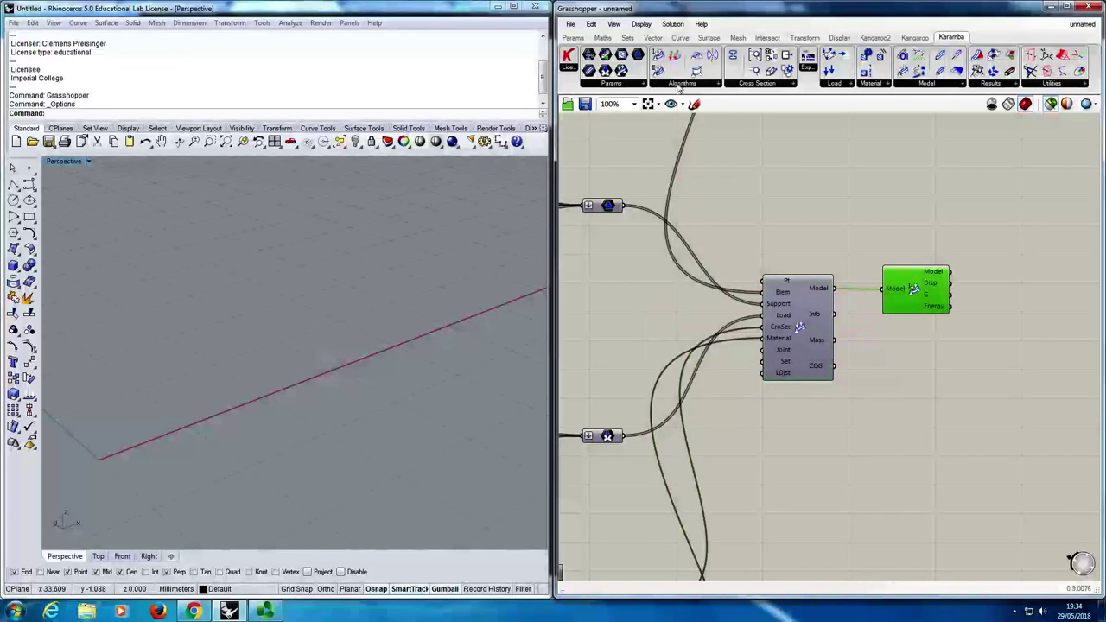
# Review the list of available Karamba analysis algorithms.
pyautogui.click(679, 84)
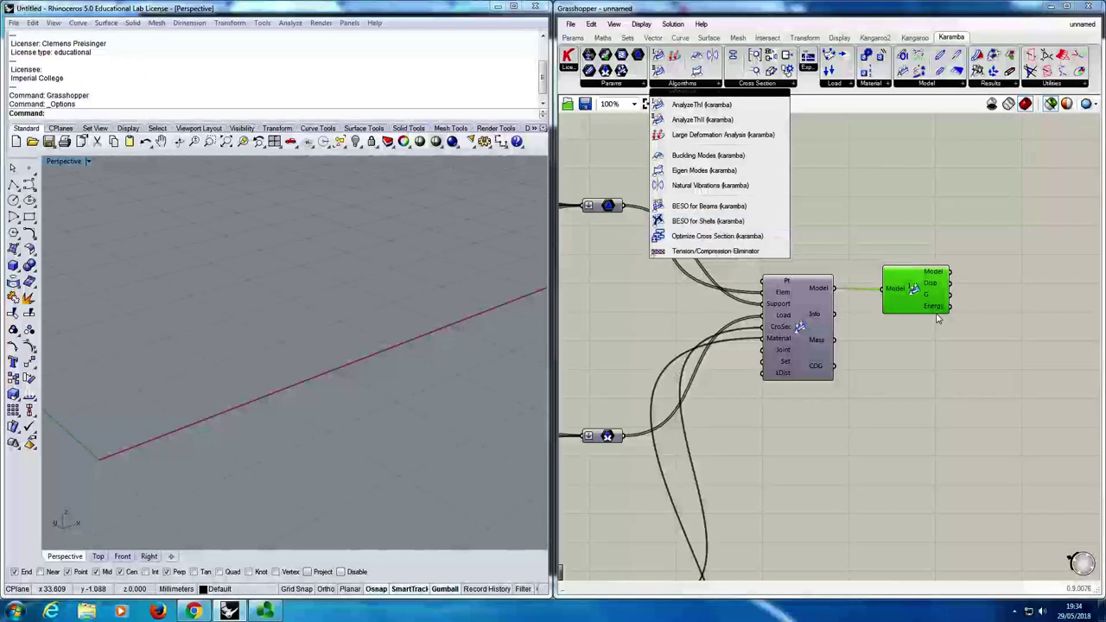
pyautogui.click(926, 341)
pyautogui.moveTo(917, 294); pyautogui.dragTo(917, 291)
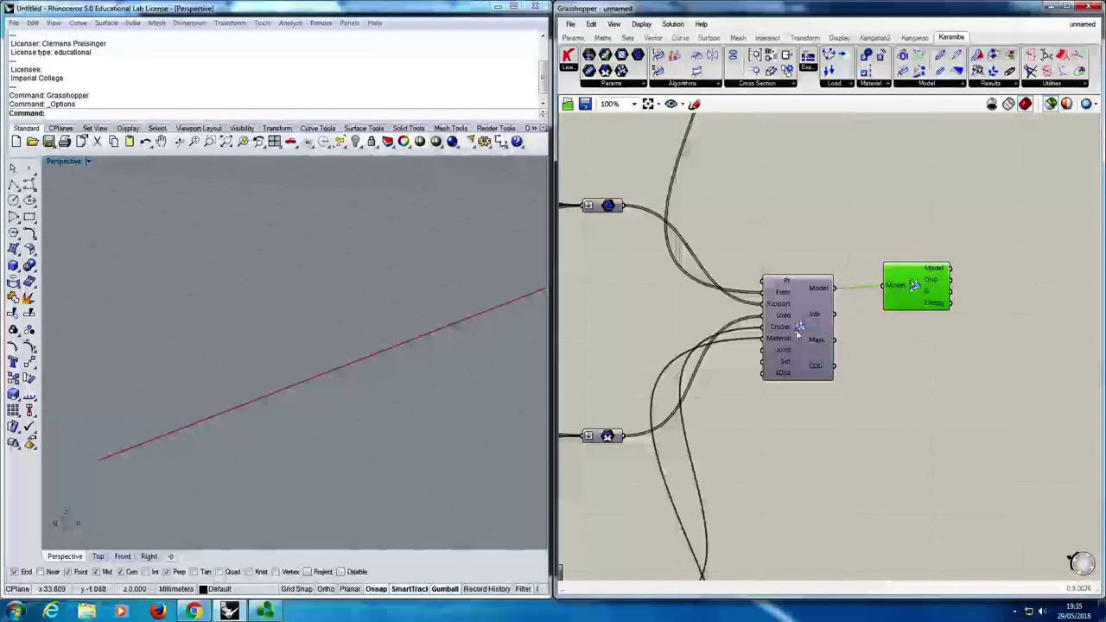
# Examine the Info, Mass and COG outputs of Assemble Model and the maximum displacement output of AnalyzeThI.
pyautogui.click(796, 331)
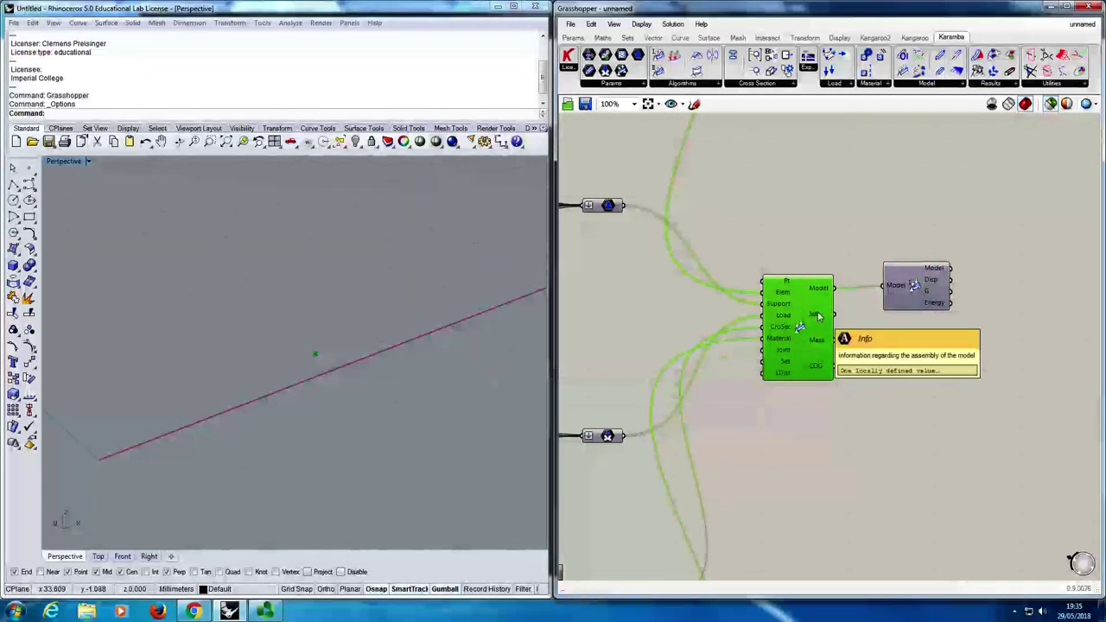
pyautogui.moveTo(819, 344)
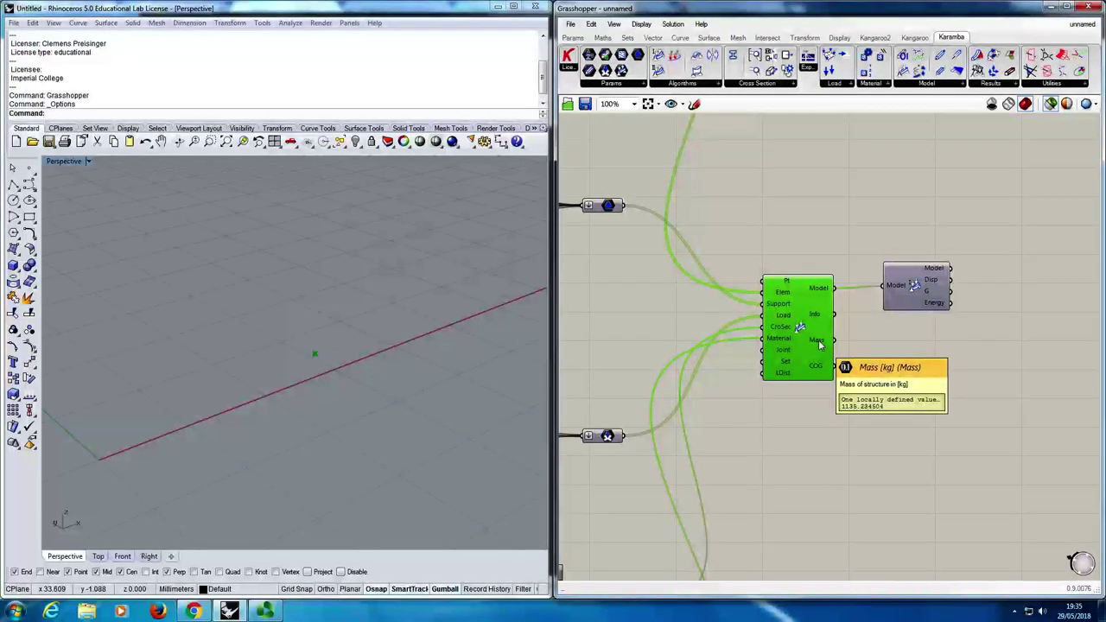
pyautogui.moveTo(823, 367)
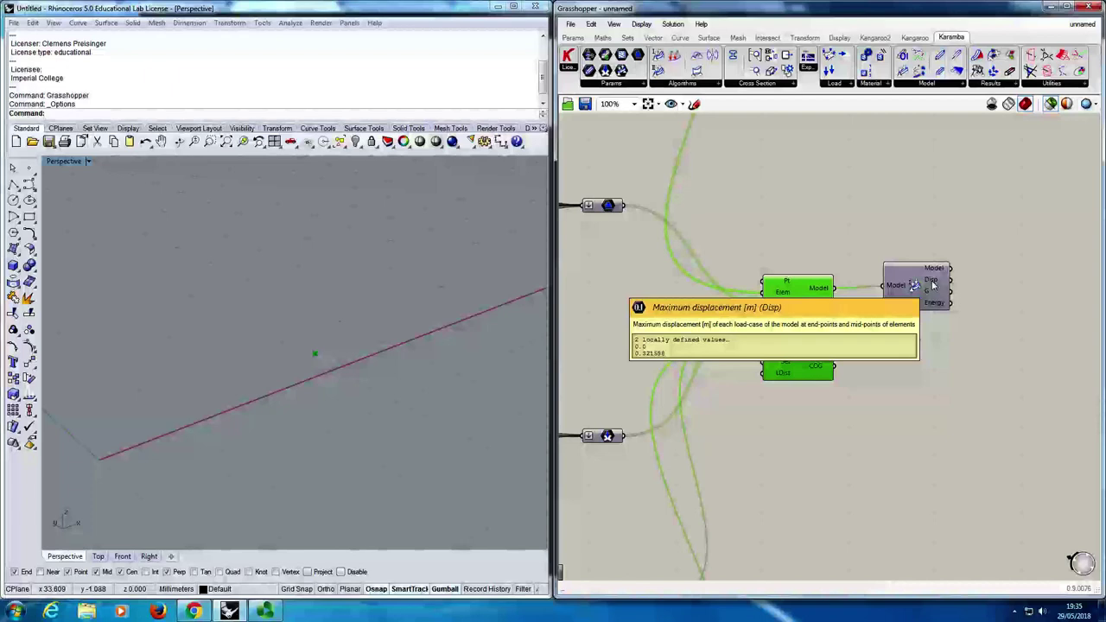
pyautogui.click(923, 287)
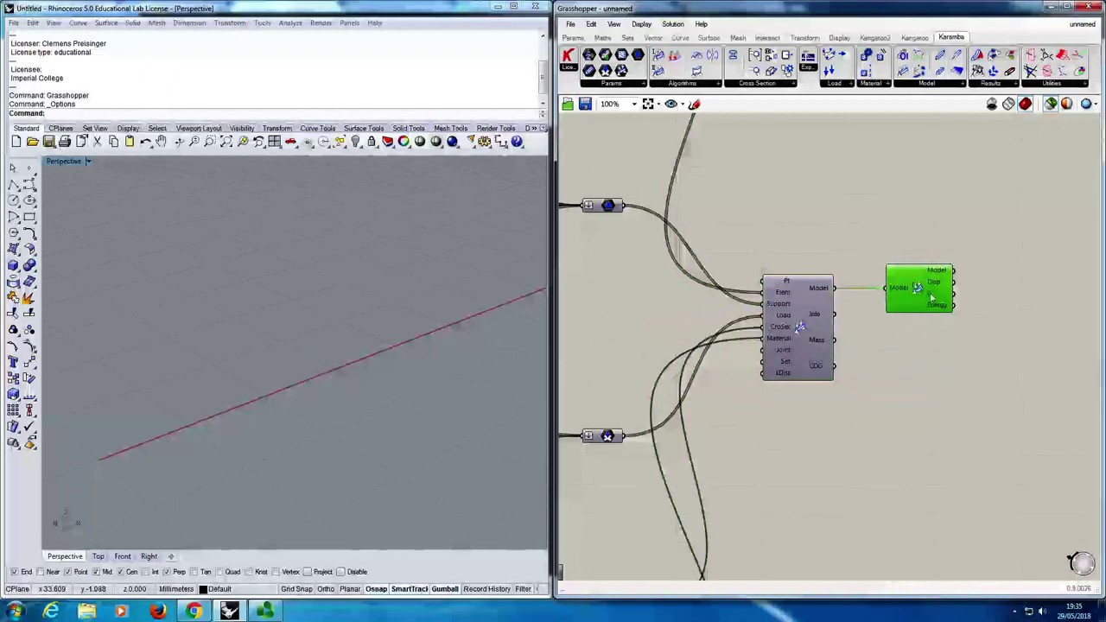
# Add a panel beside Assemble Model, connect the Mass output to it and shrink it to fit its content.
pyautogui.moveTo(930, 297)
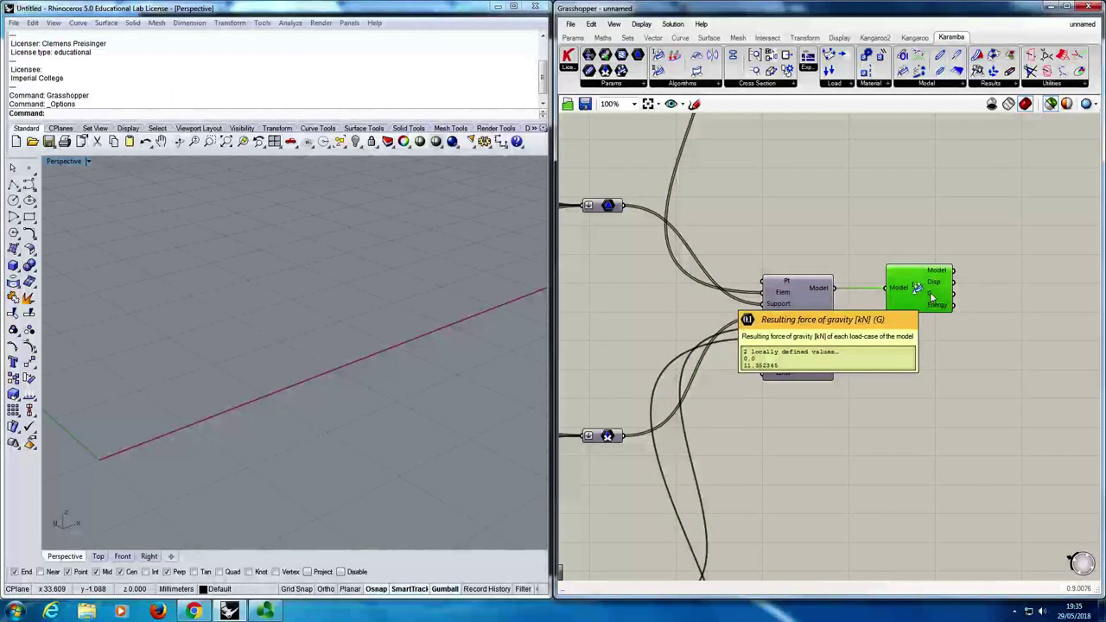
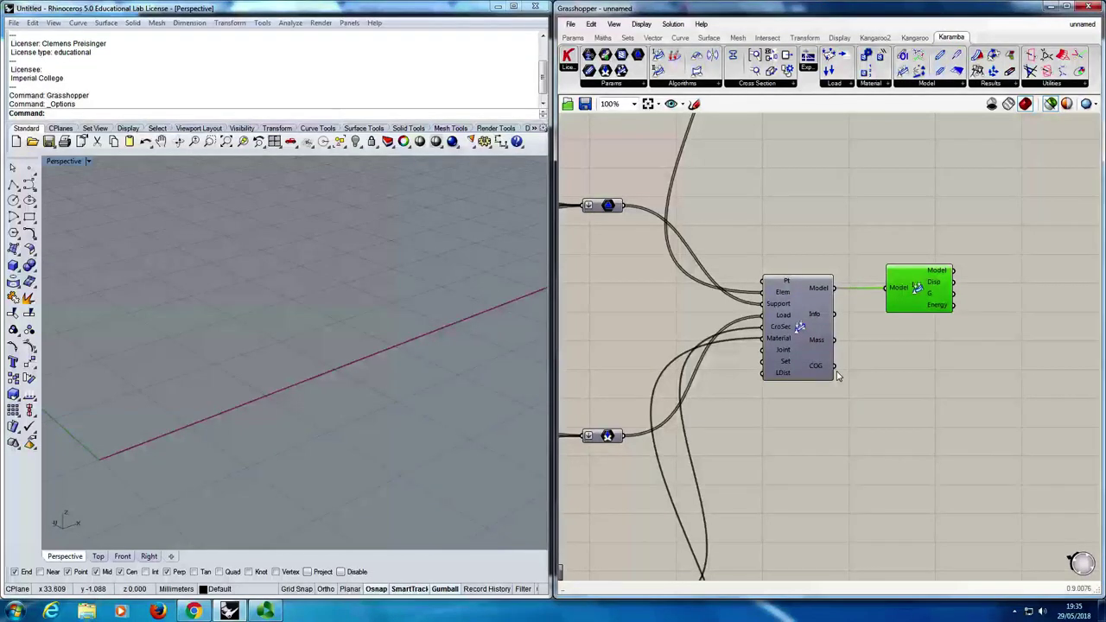
pyautogui.doubleClick(897, 357)
pyautogui.write('panel')
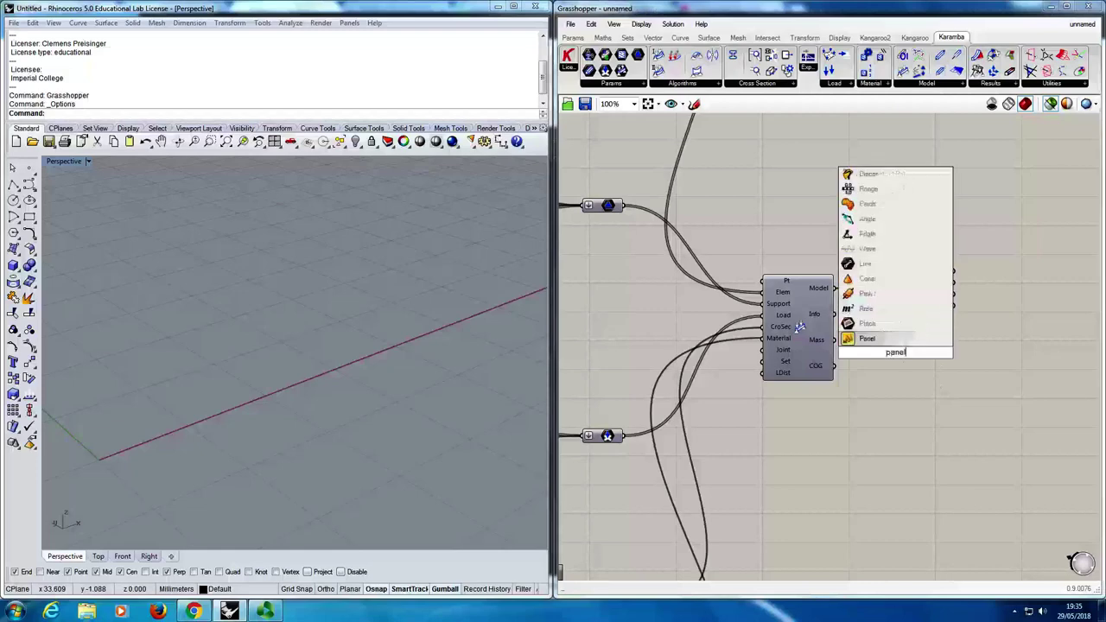
pyautogui.press('Return')
pyautogui.moveTo(898, 357); pyautogui.dragTo(913, 359)
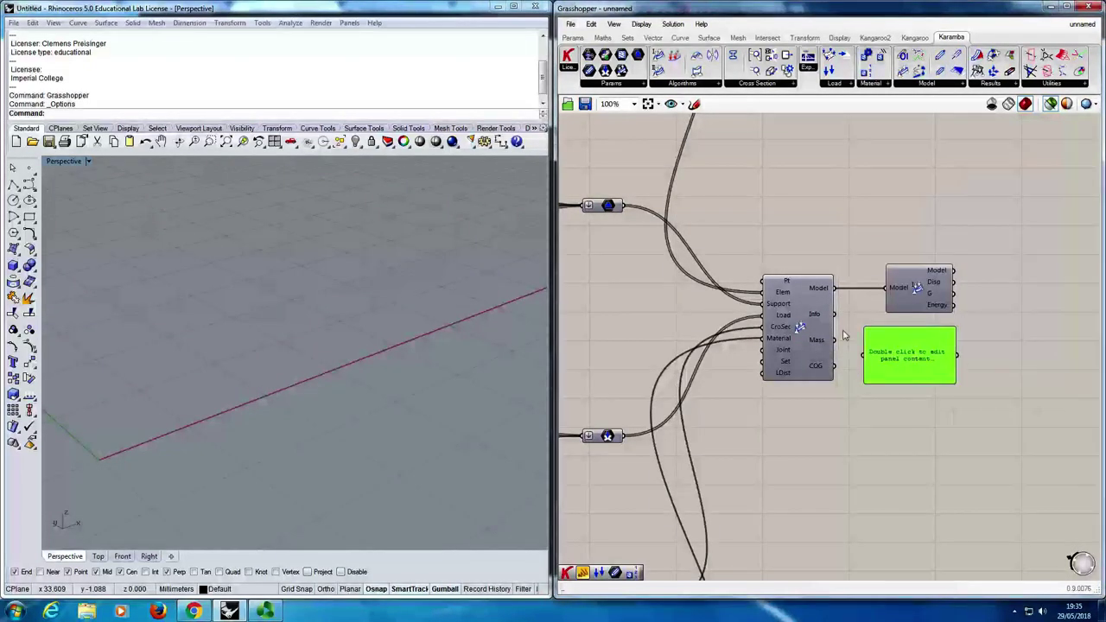
pyautogui.moveTo(835, 340); pyautogui.dragTo(865, 356)
pyautogui.moveTo(955, 384); pyautogui.dragTo(922, 359)
# Turn off the selected-only preview filter and hide the preview of the components that generate the truss geometry.
pyautogui.click(1049, 104)
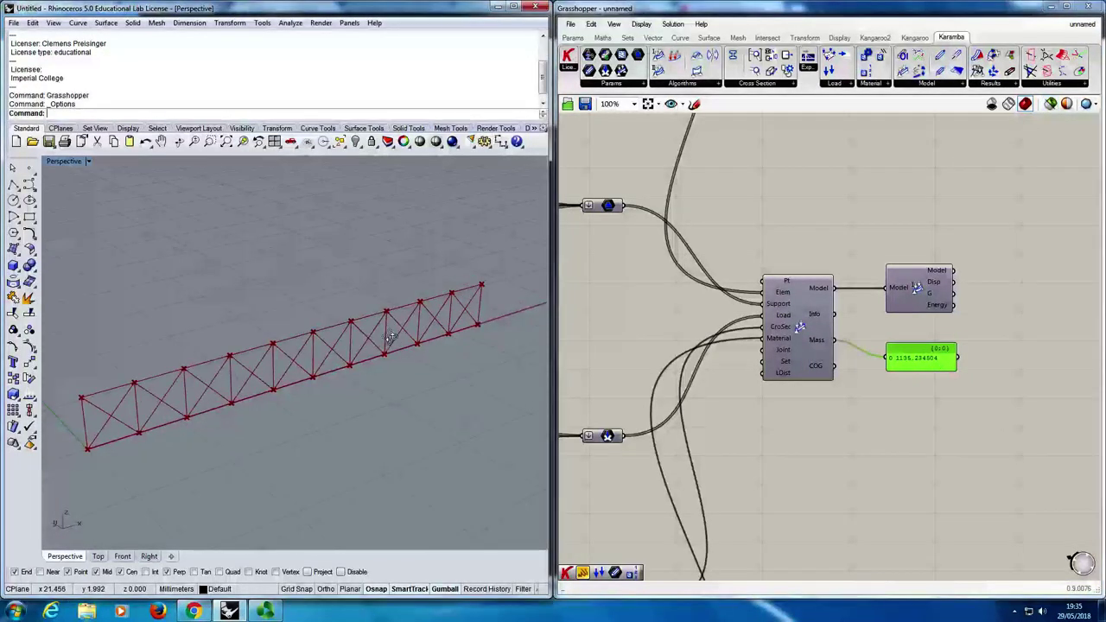
pyautogui.scroll(-5, 683, 392)
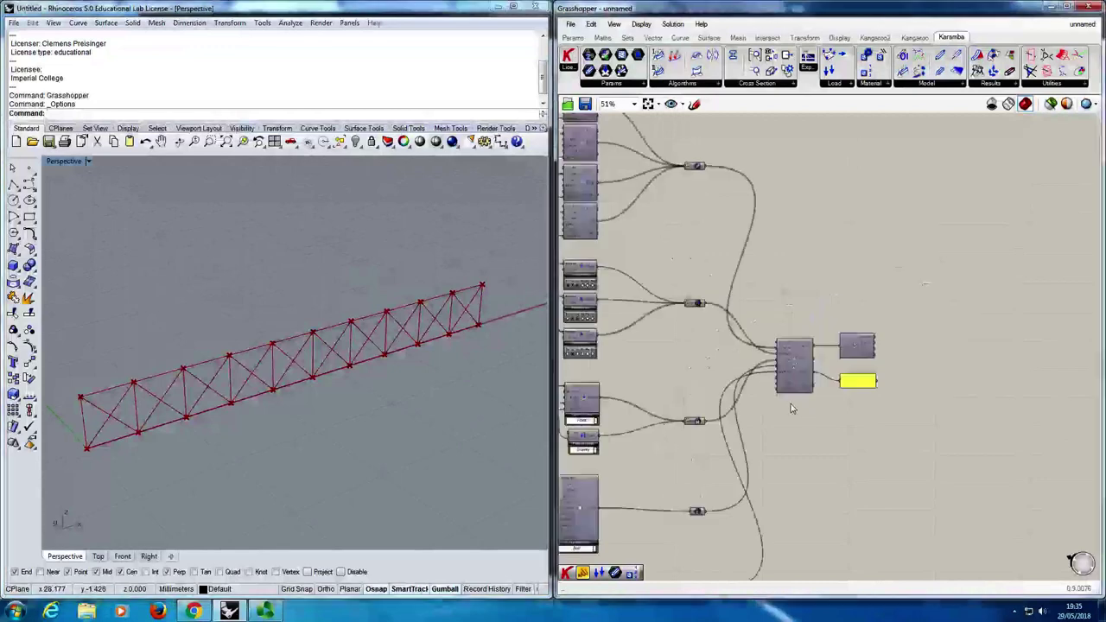
pyautogui.moveTo(743, 395); pyautogui.dragTo(802, 357, button='right')
pyautogui.moveTo(821, 262); pyautogui.dragTo(609, 401)
pyautogui.middleClick(609, 401)
pyautogui.click(656, 366)
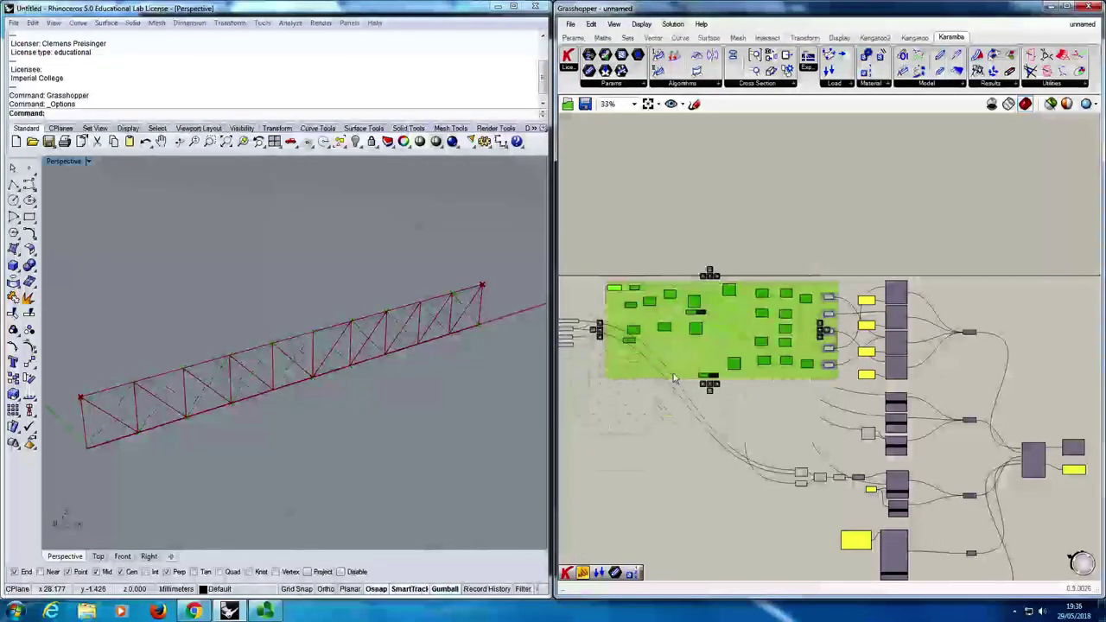
pyautogui.moveTo(950, 468); pyautogui.dragTo(920, 452, button='right')
pyautogui.scroll(5, 920, 452)
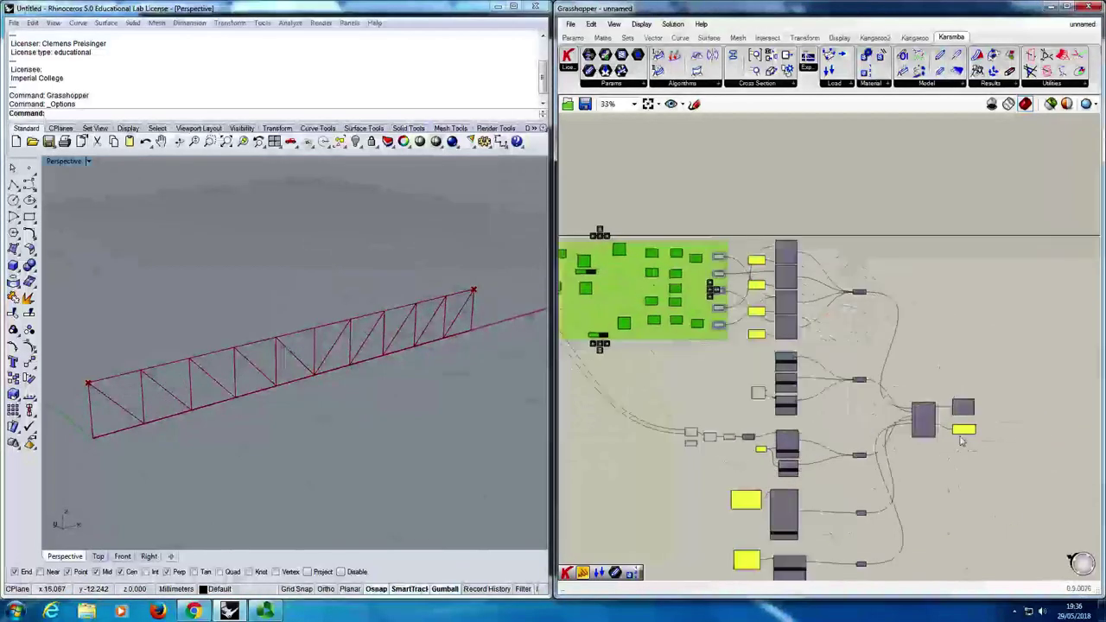
# Place a Karamba Model View component beyond AnalyzeThI and connect the AnalyzeThI Model output to its Model input.
pyautogui.click(977, 379)
pyautogui.moveTo(985, 395); pyautogui.dragTo(955, 382, button='right')
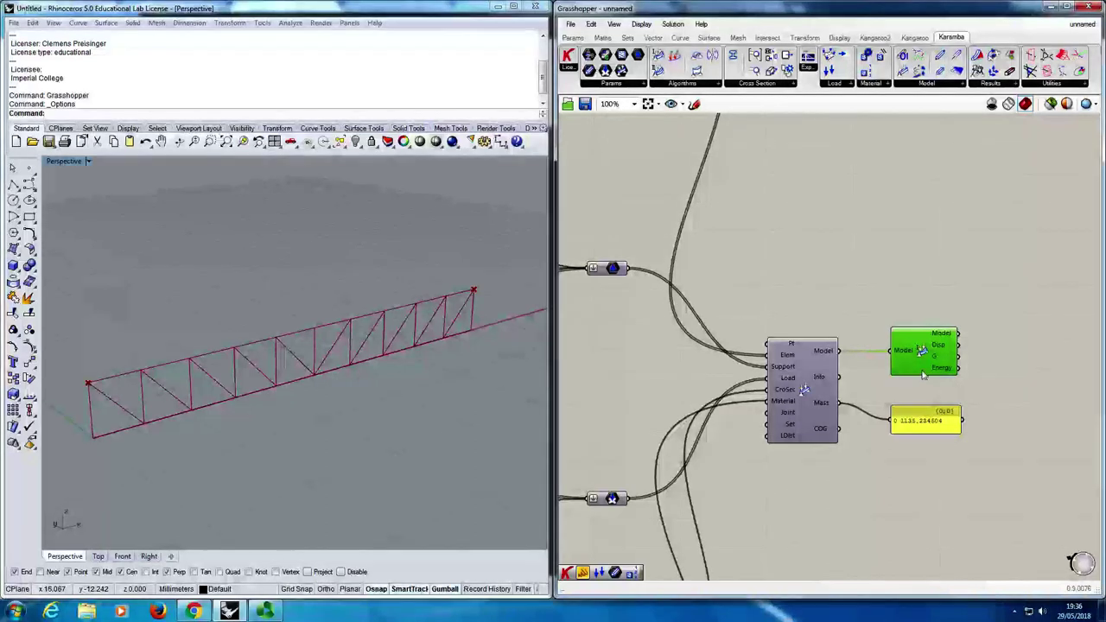
pyautogui.click(939, 84)
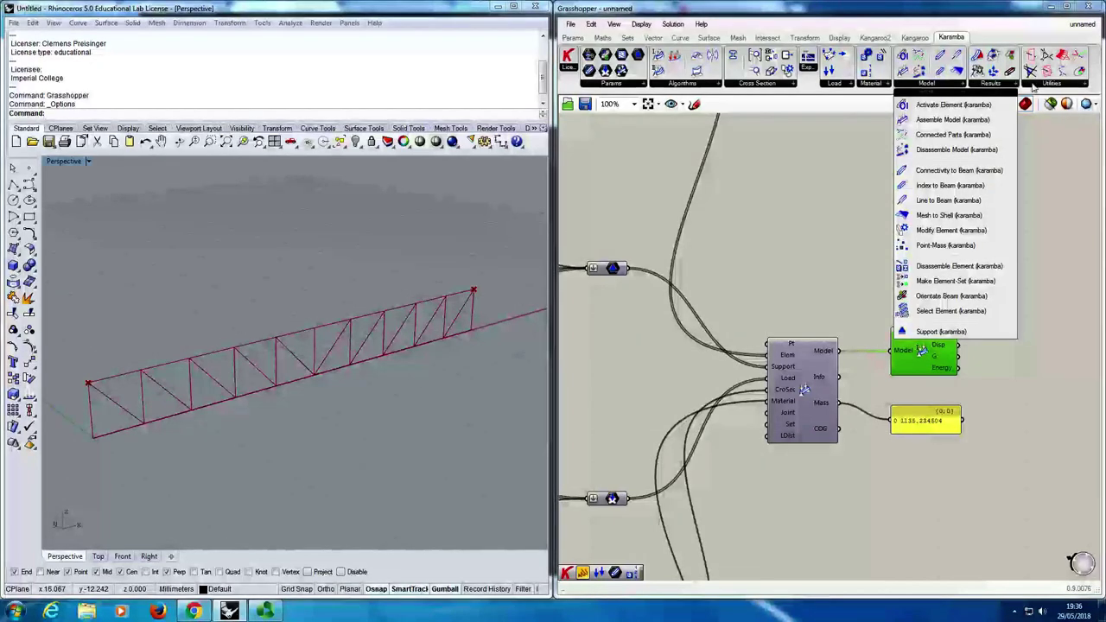
pyautogui.click(1002, 84)
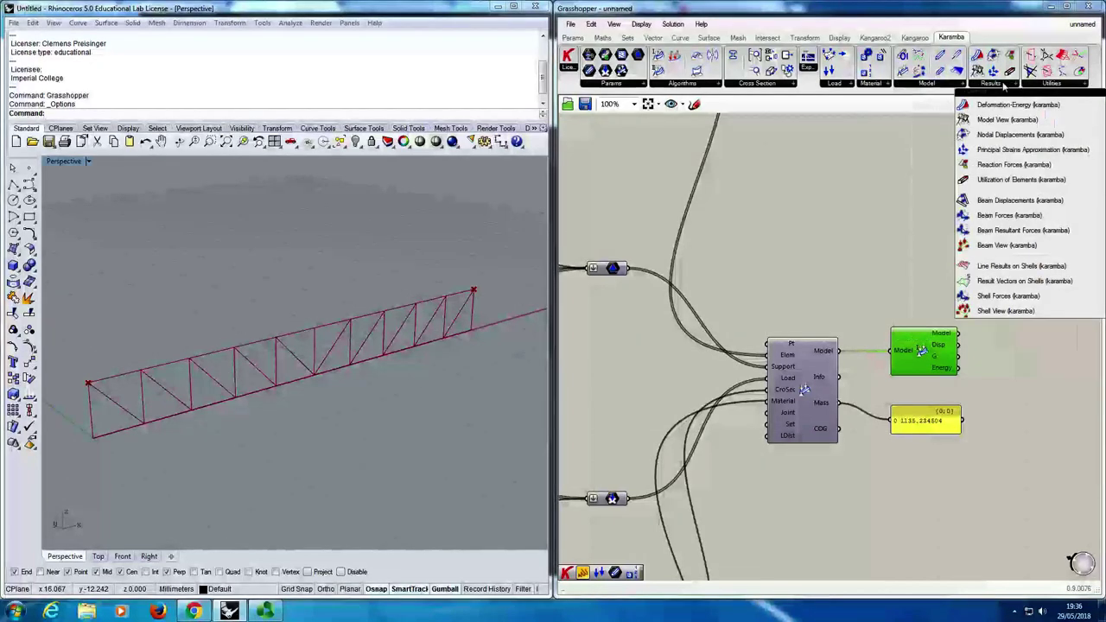
pyautogui.click(1009, 120)
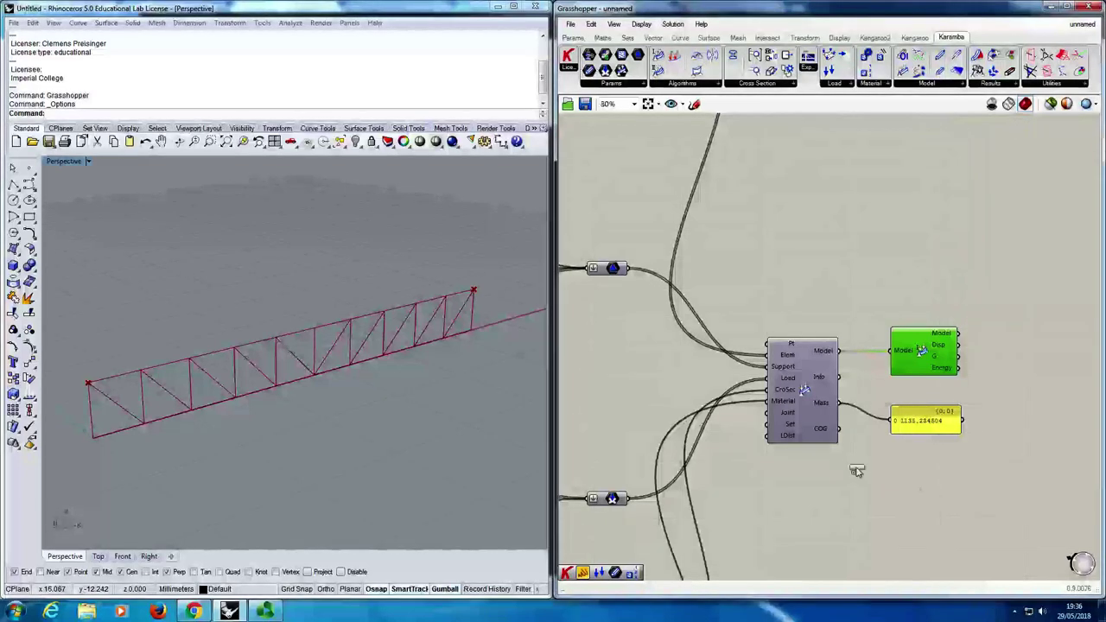
pyautogui.scroll(-4, 858, 466)
pyautogui.click(980, 489)
pyautogui.scroll(5, 981, 489)
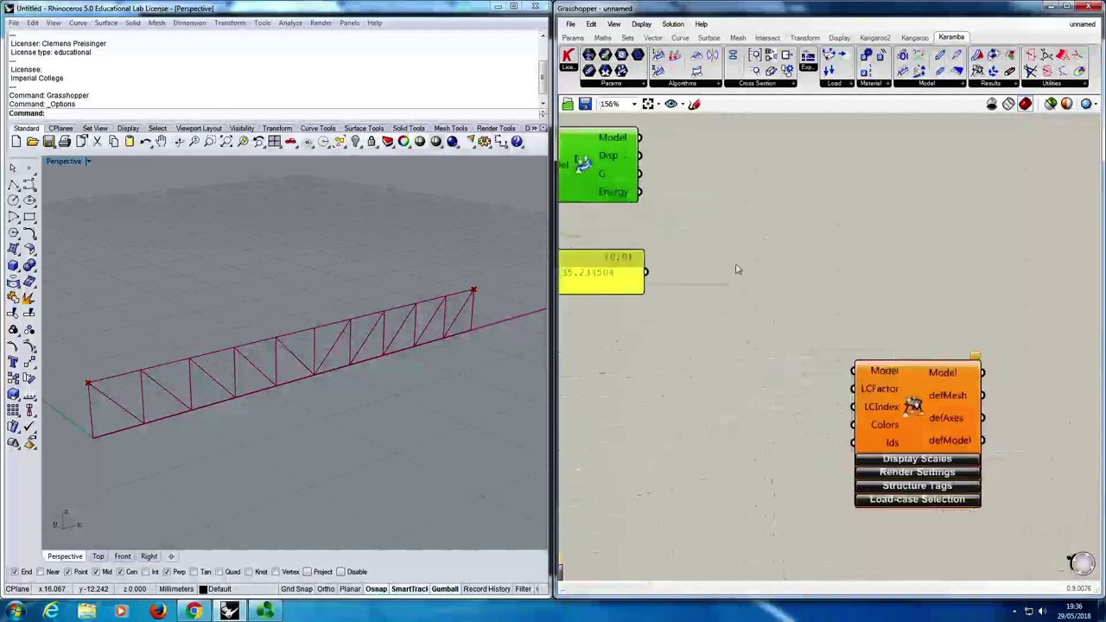
pyautogui.scroll(-1, 775, 217)
pyautogui.moveTo(770, 230); pyautogui.dragTo(773, 255, button='right')
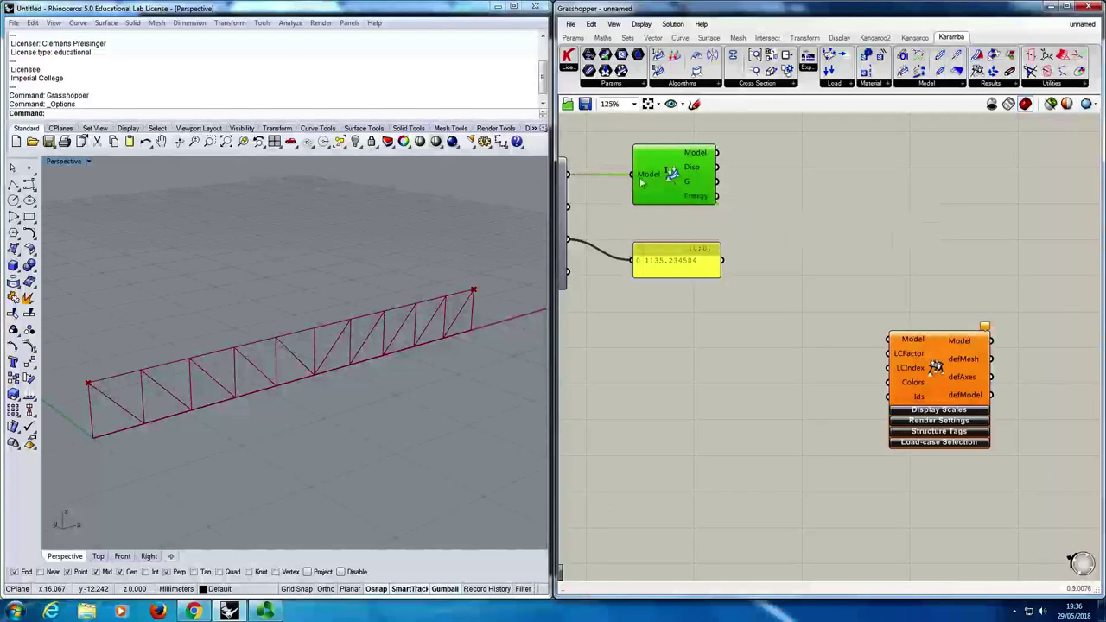
pyautogui.moveTo(693, 154)
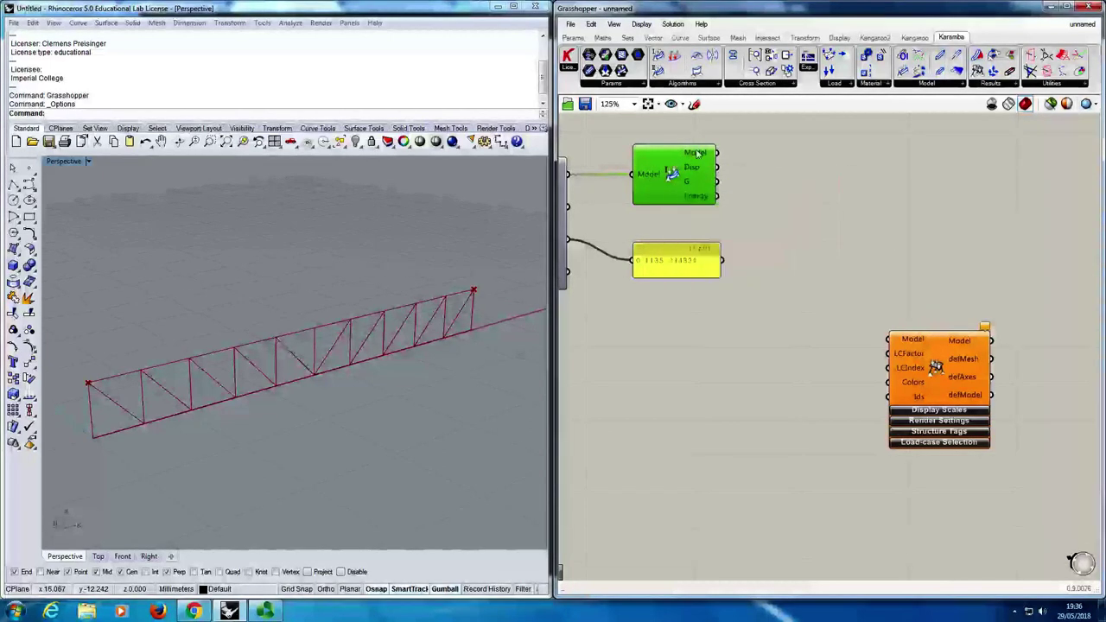
pyautogui.moveTo(708, 155); pyautogui.dragTo(902, 335)
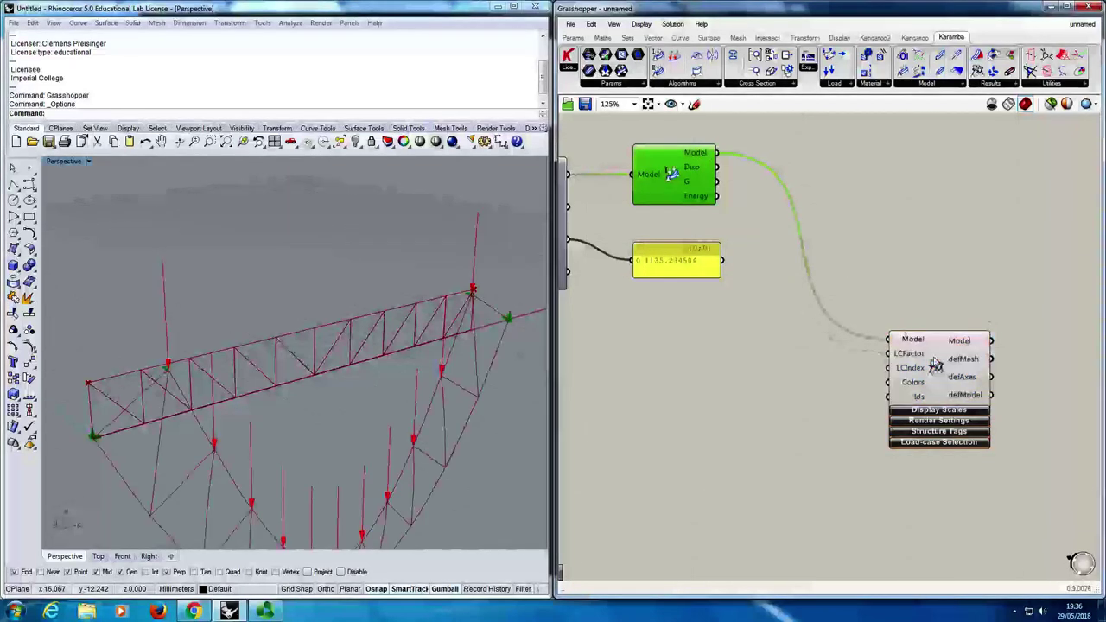
# Lower the Model View's Deformation display scale to 22.74.
pyautogui.moveTo(464, 389); pyautogui.dragTo(388, 402, button='right')
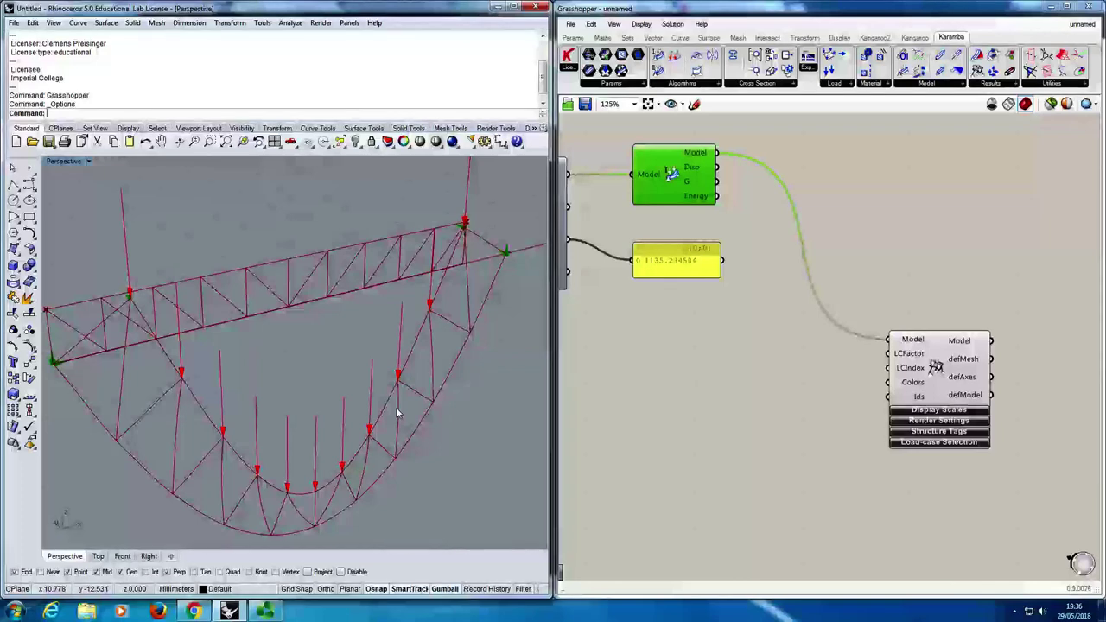
pyautogui.click(932, 410)
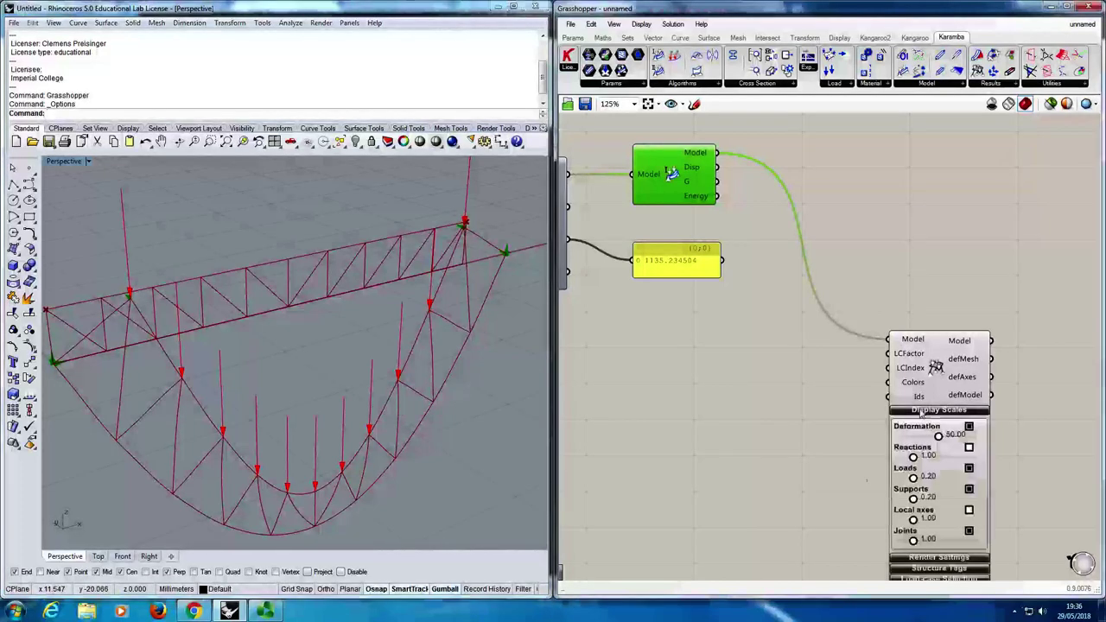
pyautogui.moveTo(939, 437); pyautogui.dragTo(916, 437)
pyautogui.click(932, 411)
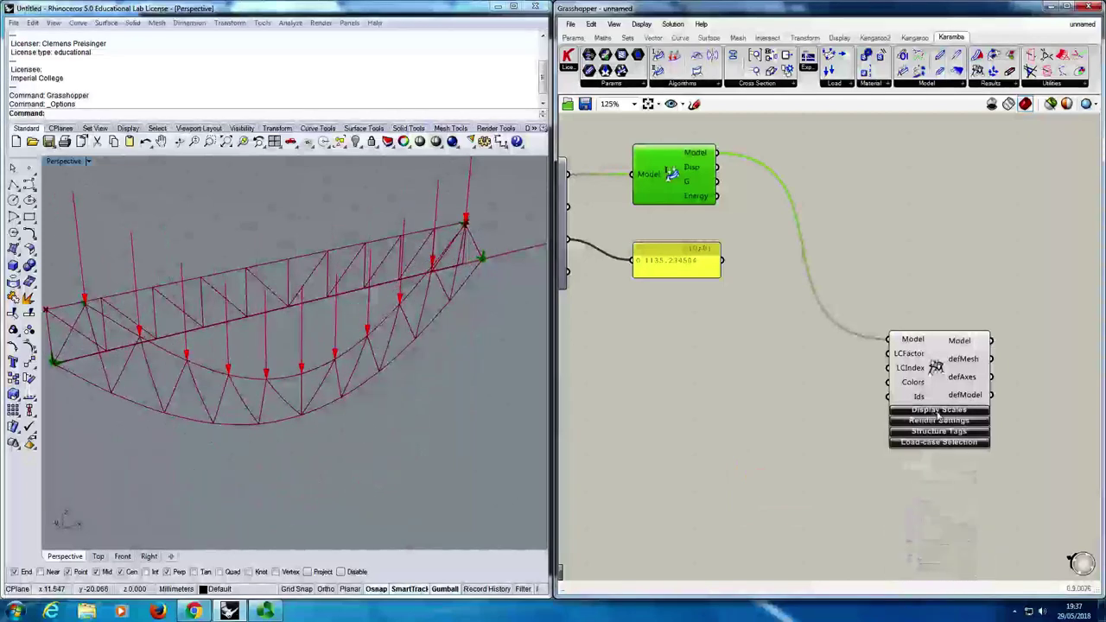
# Toggle the Loads display of the Model View off and on to compare the truss with and without load arrows.
pyautogui.click(937, 413)
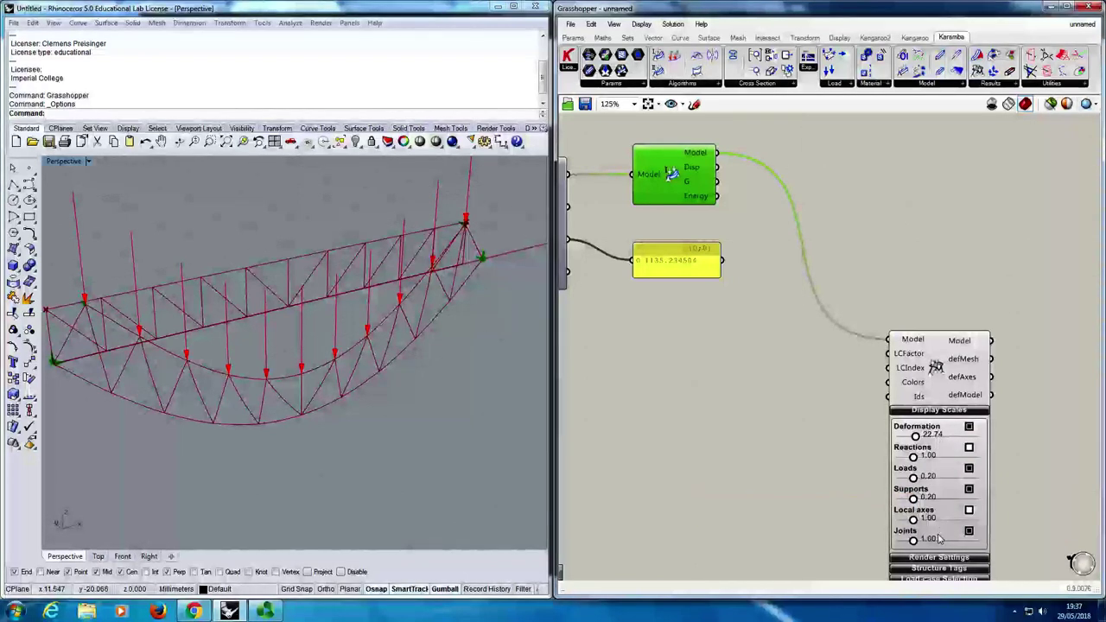
pyautogui.click(969, 469)
pyautogui.click(969, 469)
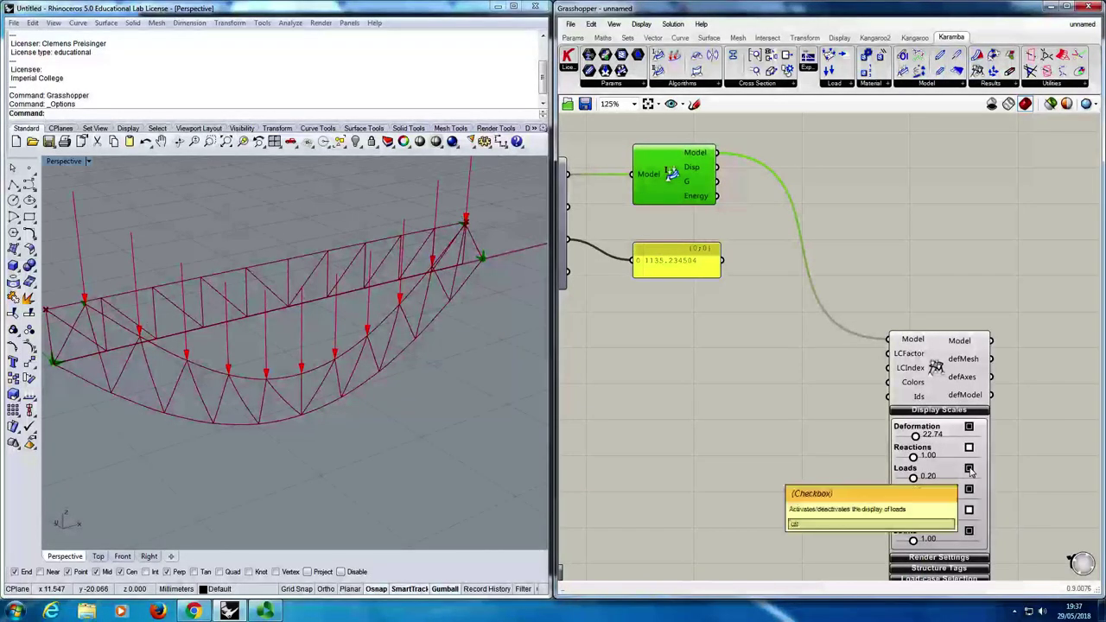
pyautogui.click(969, 469)
pyautogui.click(970, 469)
pyautogui.click(970, 469)
pyautogui.click(969, 469)
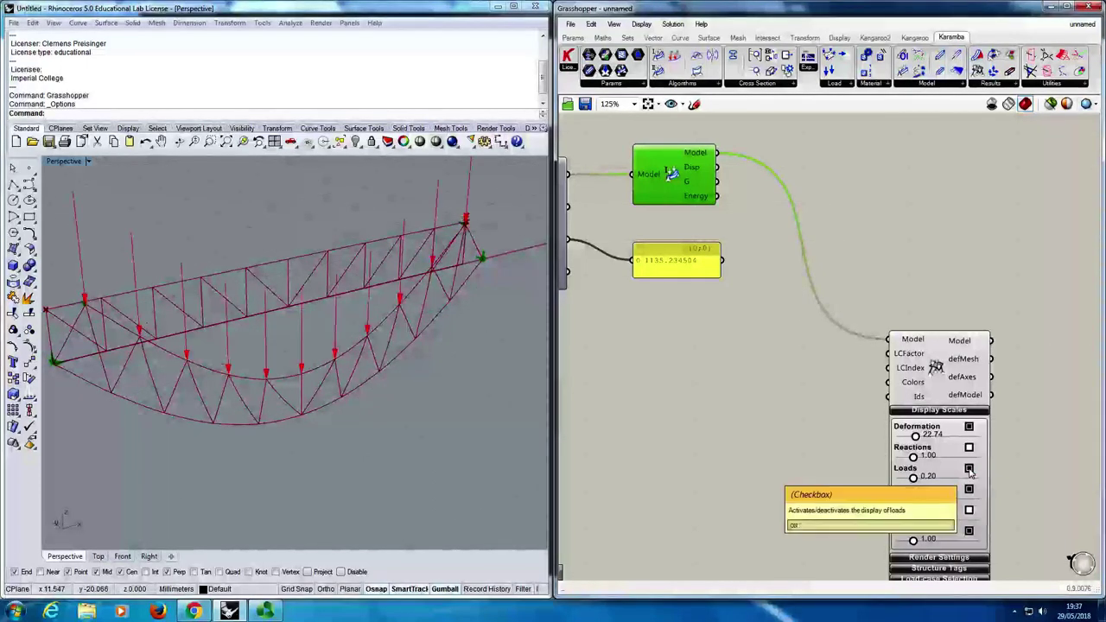
# Switch the Supports display off and back on, and the Local axes display on and back off.
pyautogui.click(969, 490)
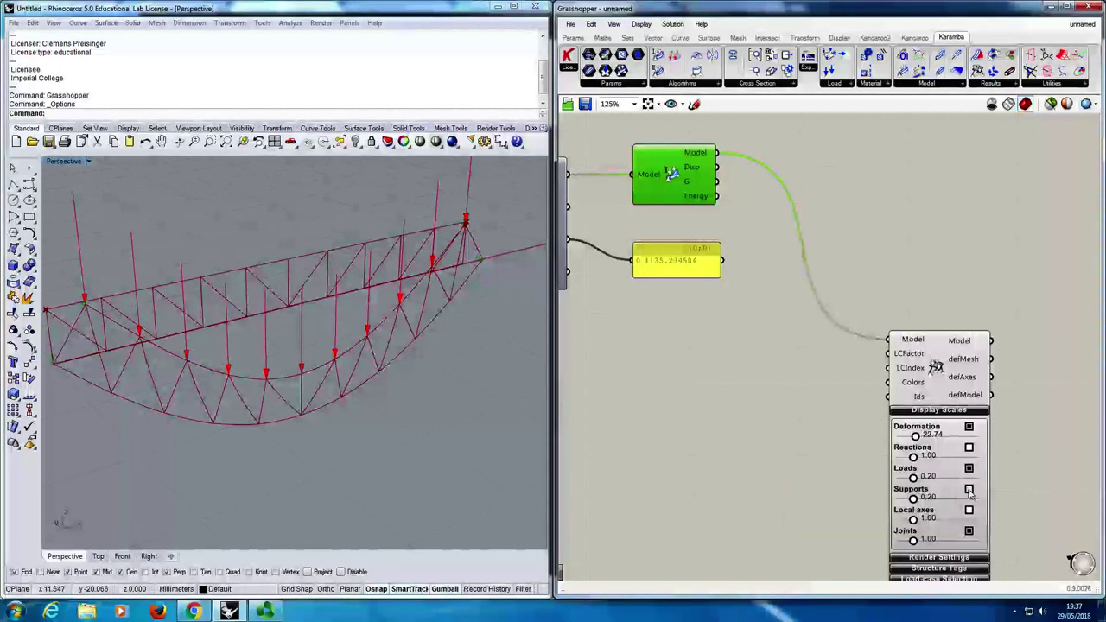
pyautogui.click(970, 490)
pyautogui.click(968, 510)
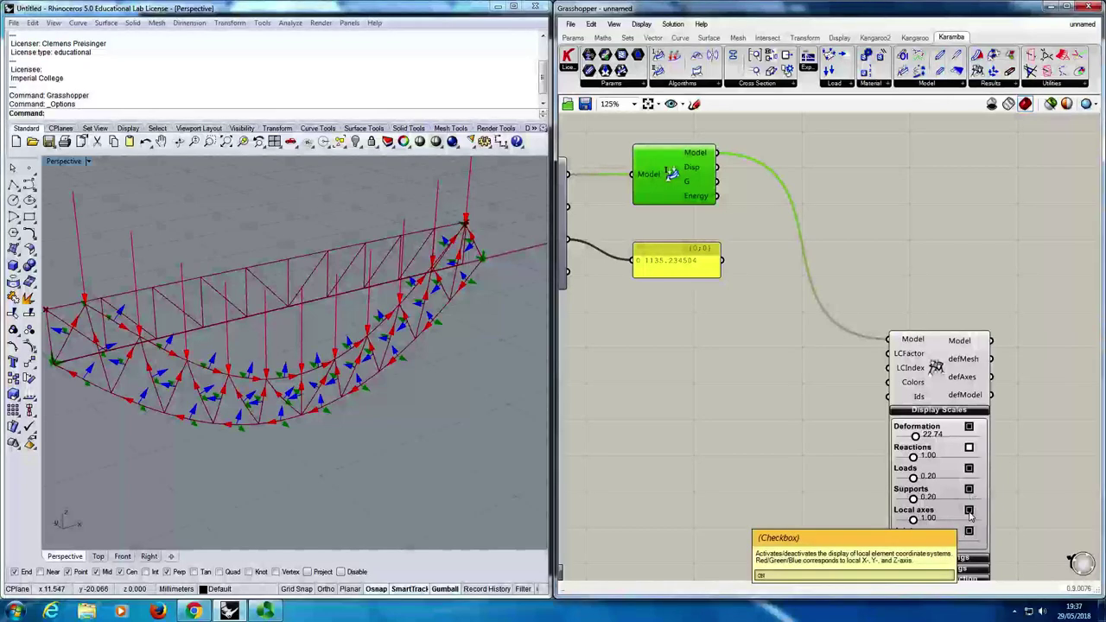
pyautogui.click(968, 510)
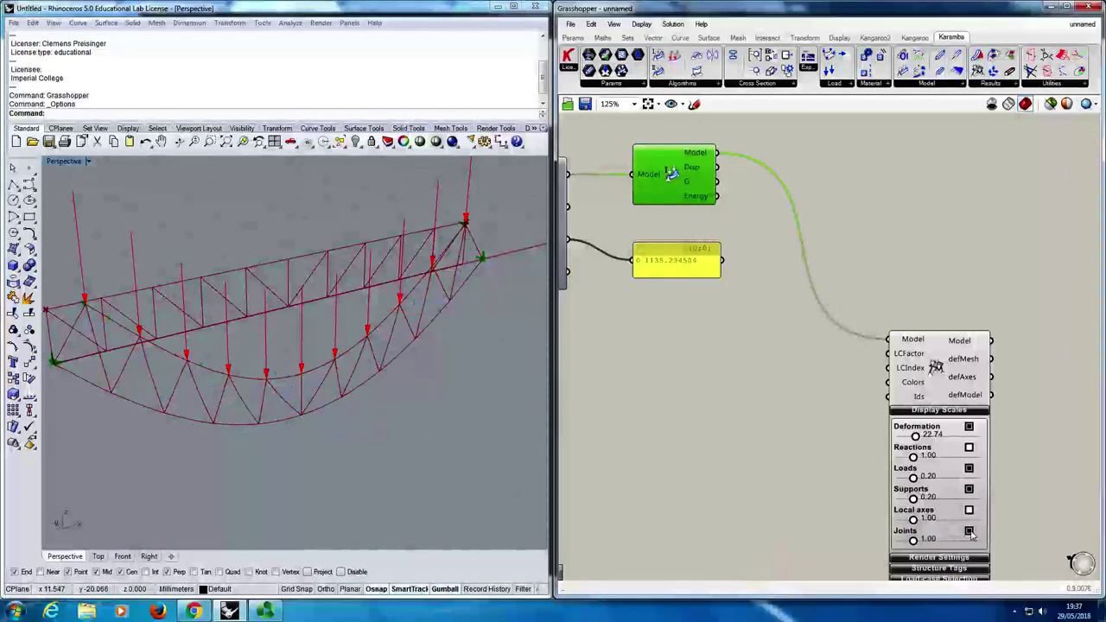
# Turn off the Joints, Supports and Loads displays and set the Deformation scale to 10.43.
pyautogui.click(969, 532)
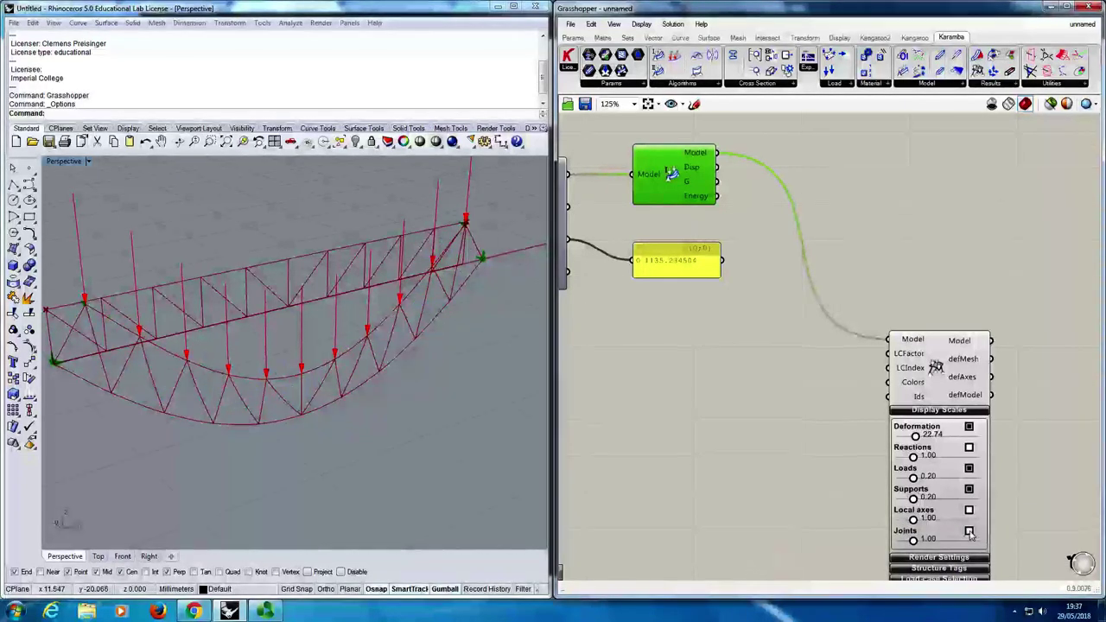
pyautogui.click(970, 489)
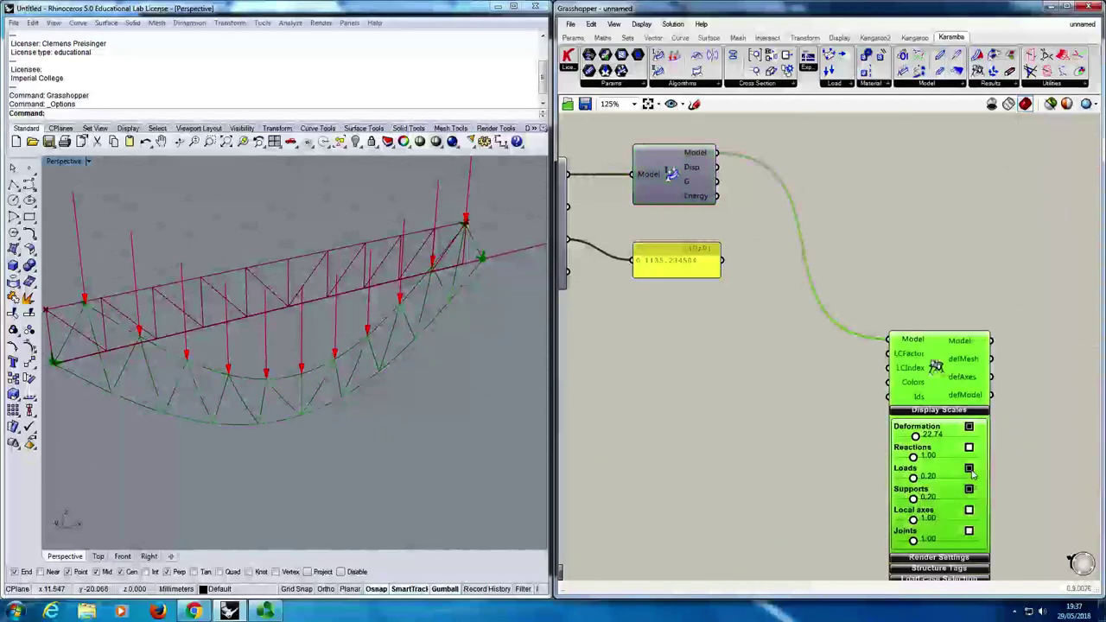
pyautogui.click(969, 427)
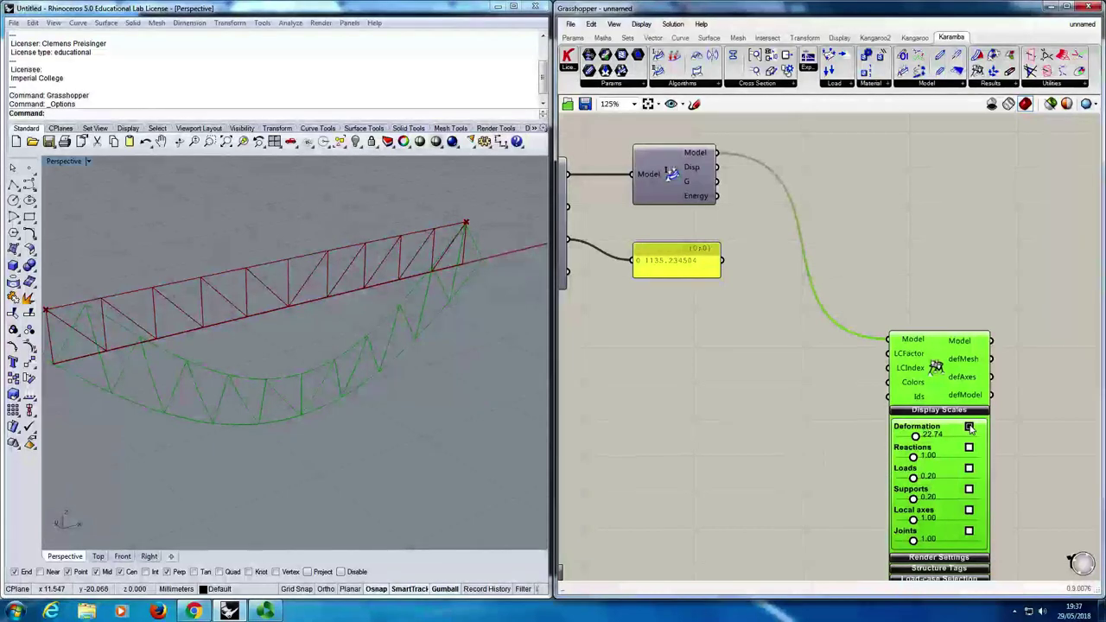
pyautogui.moveTo(916, 435)
pyautogui.mouseDown()
pyautogui.moveTo(896, 437)
pyautogui.moveTo(906, 436)
pyautogui.mouseUp()
# Expand the Model View's Render Settings and Structure Tags, and set Length/Segment to 1.34 m.
pyautogui.moveTo(926, 474); pyautogui.dragTo(918, 413, button='right')
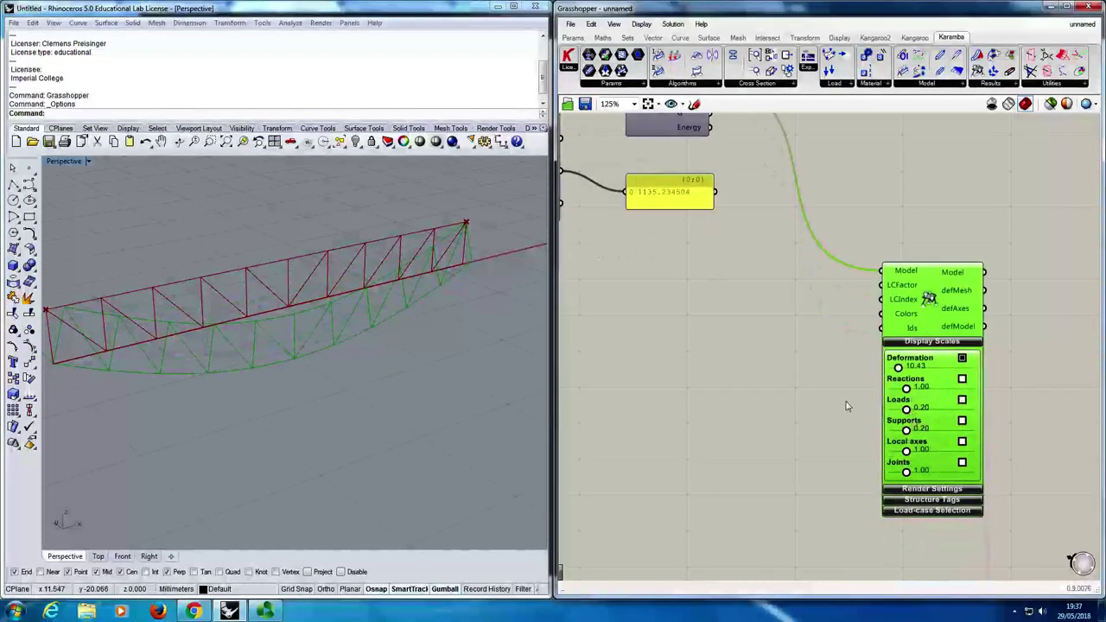
pyautogui.click(924, 489)
pyautogui.moveTo(862, 489); pyautogui.dragTo(825, 324, button='right')
pyautogui.click(909, 446)
pyautogui.moveTo(804, 443); pyautogui.dragTo(822, 361, button='right')
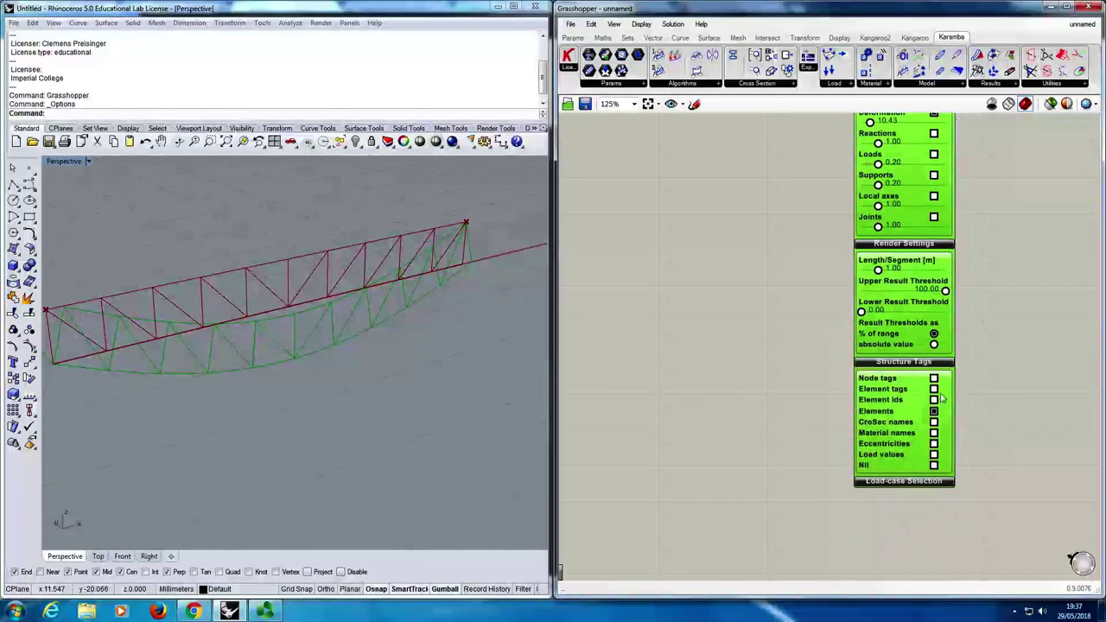
pyautogui.moveTo(910, 259); pyautogui.dragTo(881, 287, button='right')
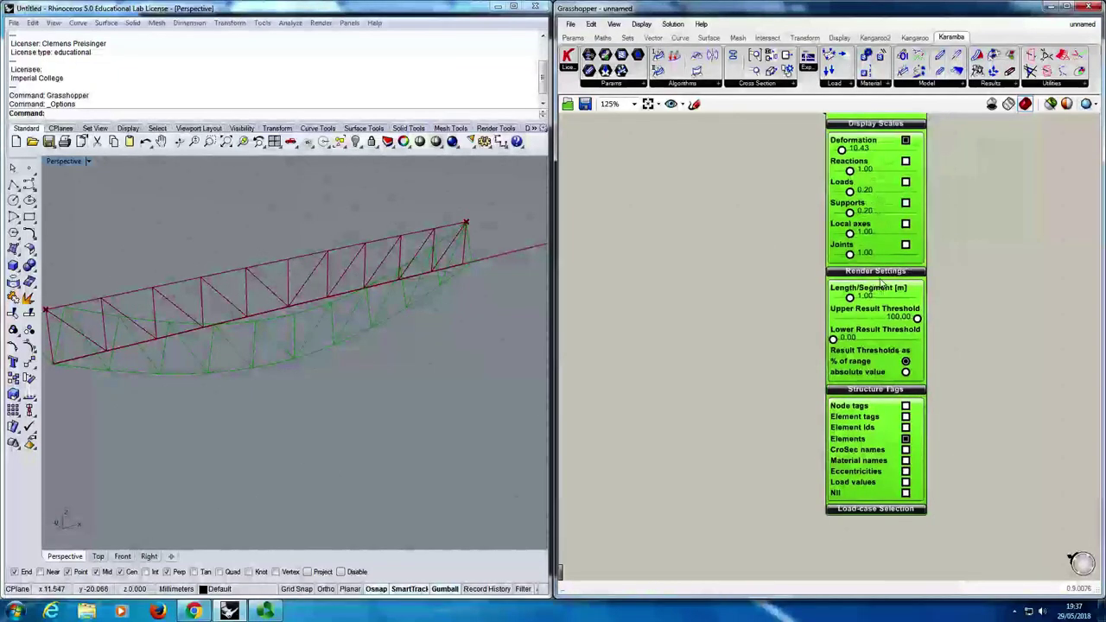
pyautogui.moveTo(849, 297)
pyautogui.mouseDown()
pyautogui.moveTo(888, 298)
pyautogui.moveTo(860, 300)
pyautogui.mouseUp()
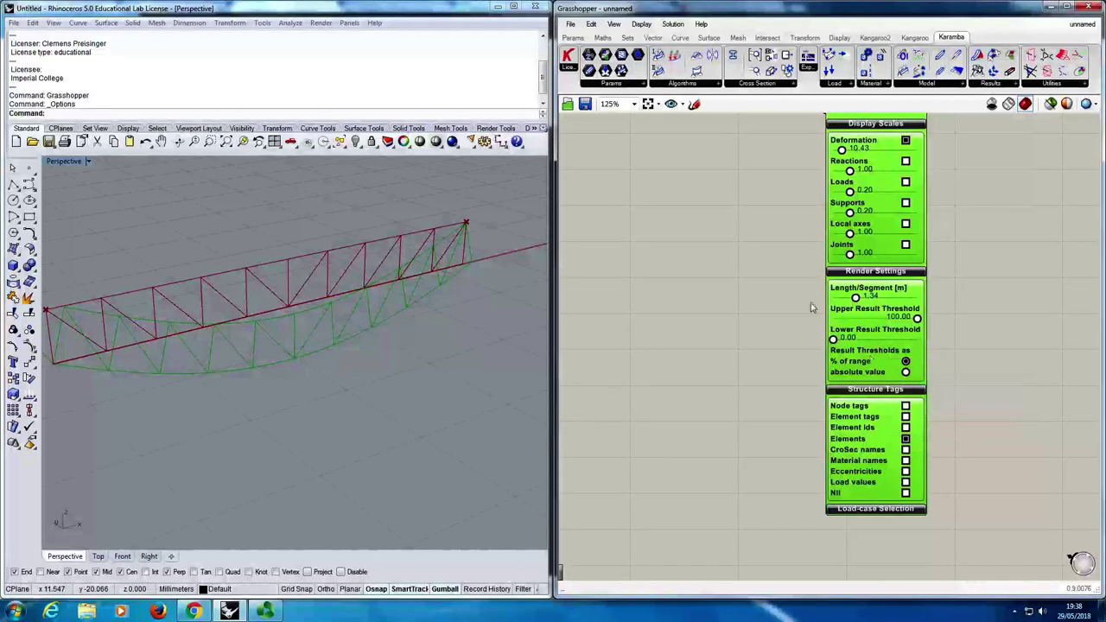
# Enable Node tags in the Structure Tags to label the truss nodes with their numbers.
pyautogui.click(906, 407)
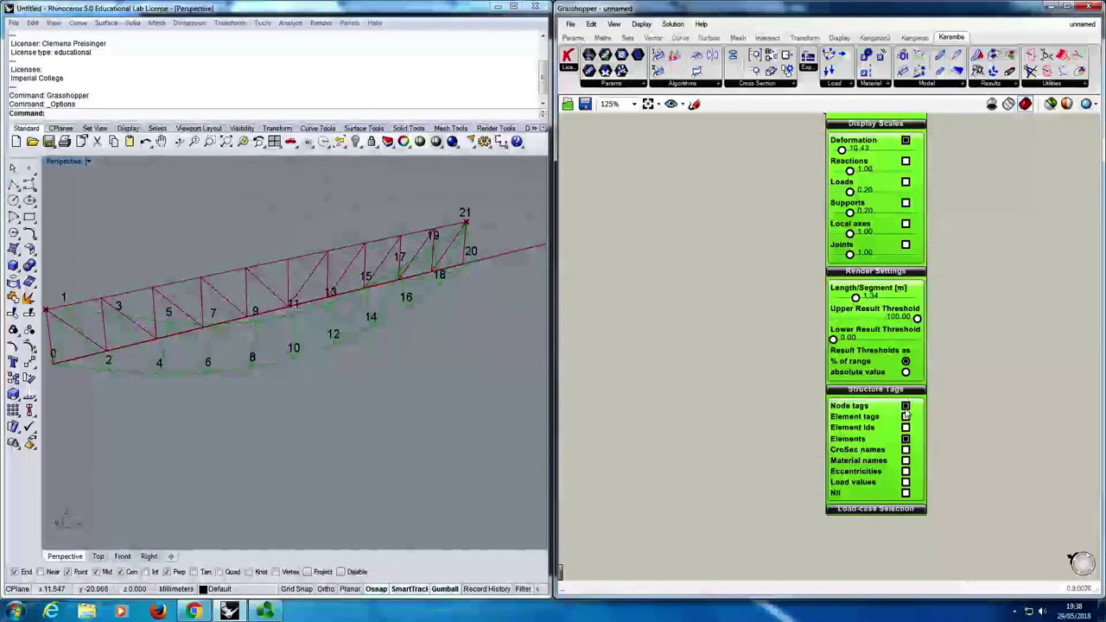
pyautogui.click(905, 406)
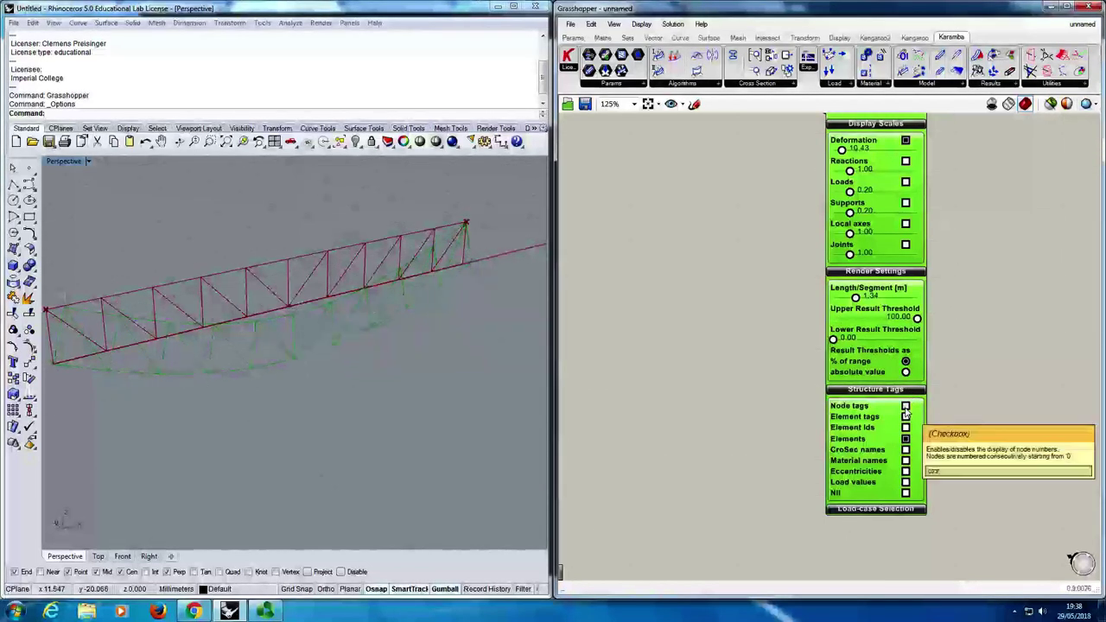
pyautogui.click(905, 407)
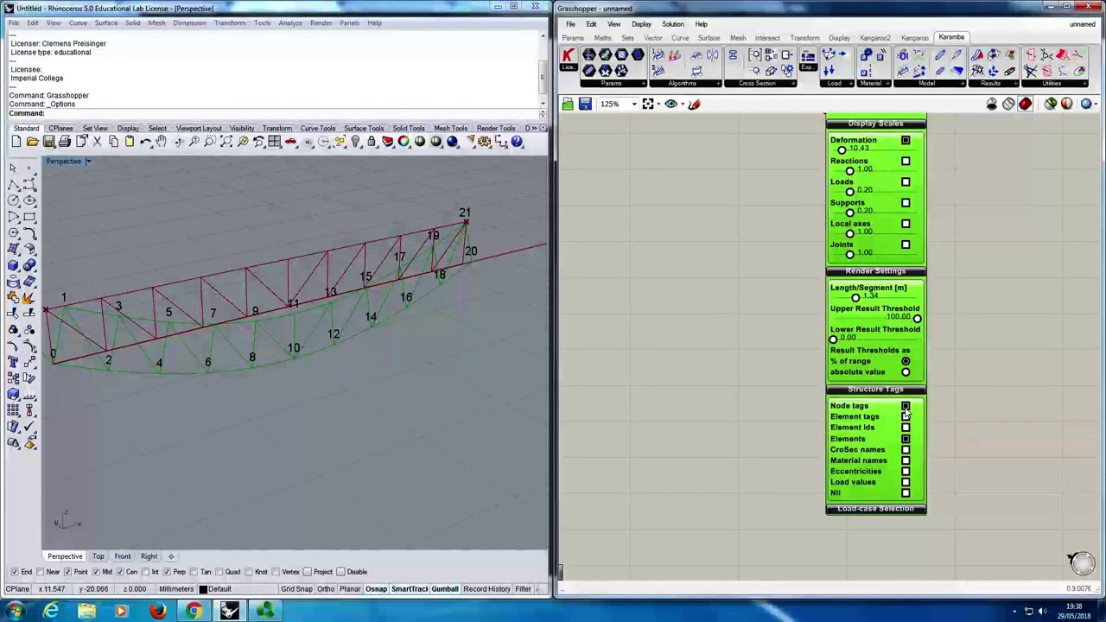
# Turn off Node tags and display Element tags in the Structure Tags.
pyautogui.click(905, 407)
pyautogui.click(905, 418)
pyautogui.click(906, 417)
pyautogui.click(906, 417)
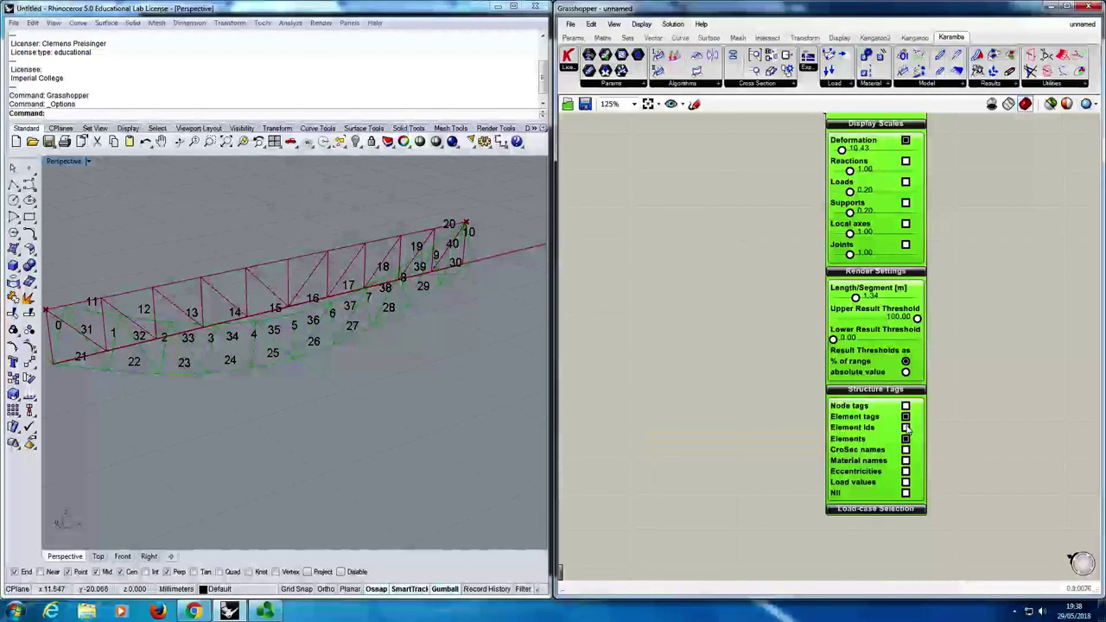
# Replace the Element tags with Element Ids and inspect the member labels on the deformed truss up close.
pyautogui.click(905, 427)
pyautogui.moveTo(435, 387); pyautogui.dragTo(382, 366, button='right')
pyautogui.scroll(5, 259, 327)
pyautogui.moveTo(273, 388); pyautogui.dragTo(260, 400, button='right')
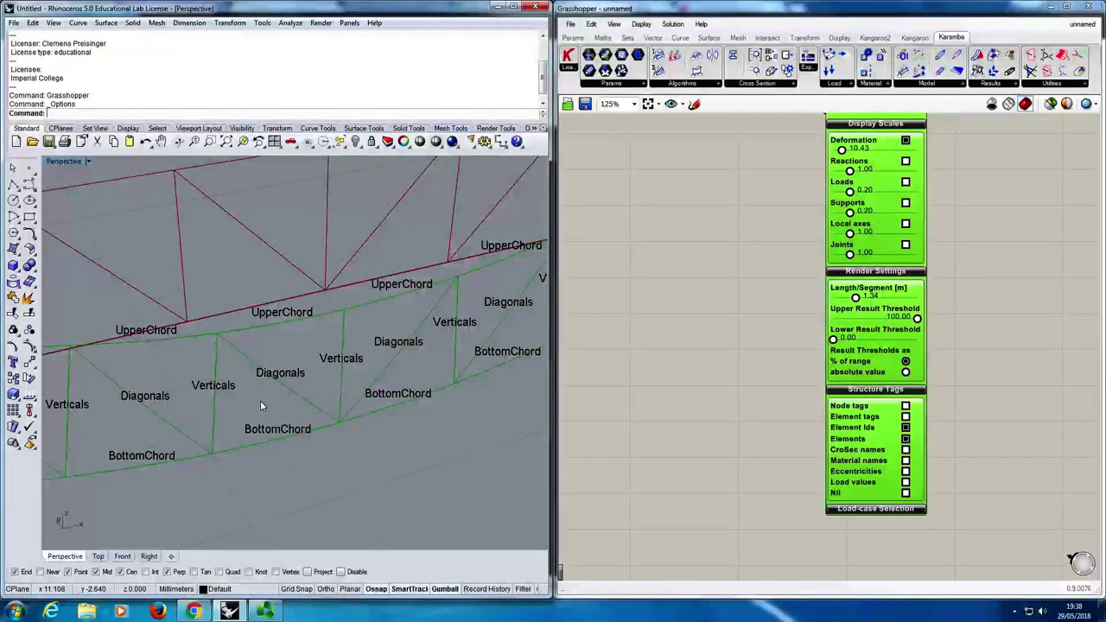
pyautogui.moveTo(260, 400); pyautogui.dragTo(284, 402, button='right')
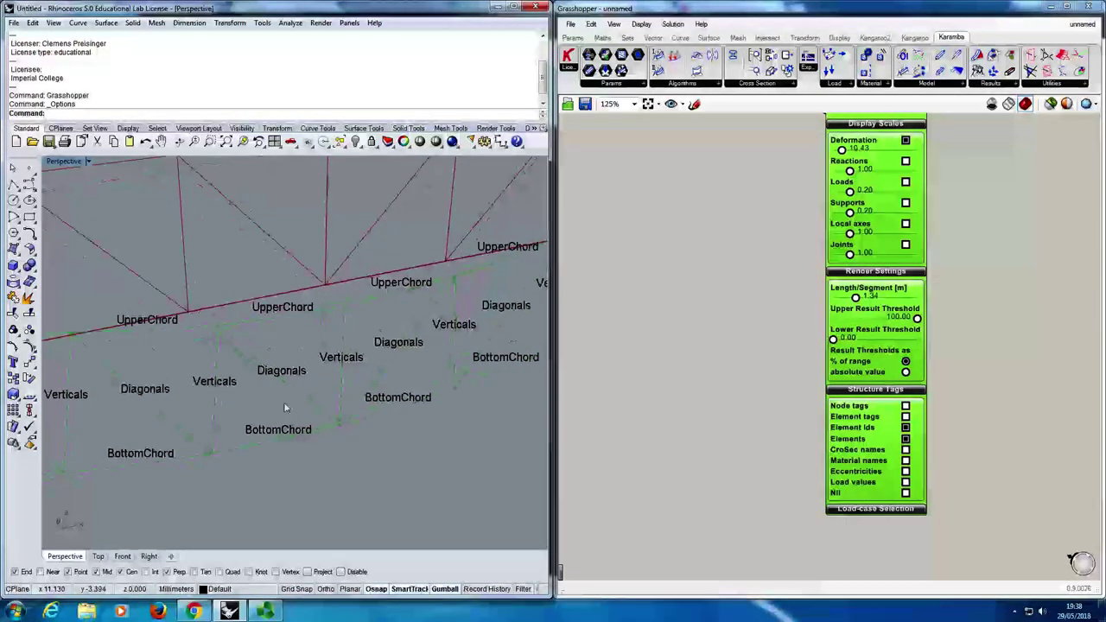
# Enable CroSec names and turn off the Element Ids and Elements displays.
pyautogui.click(905, 450)
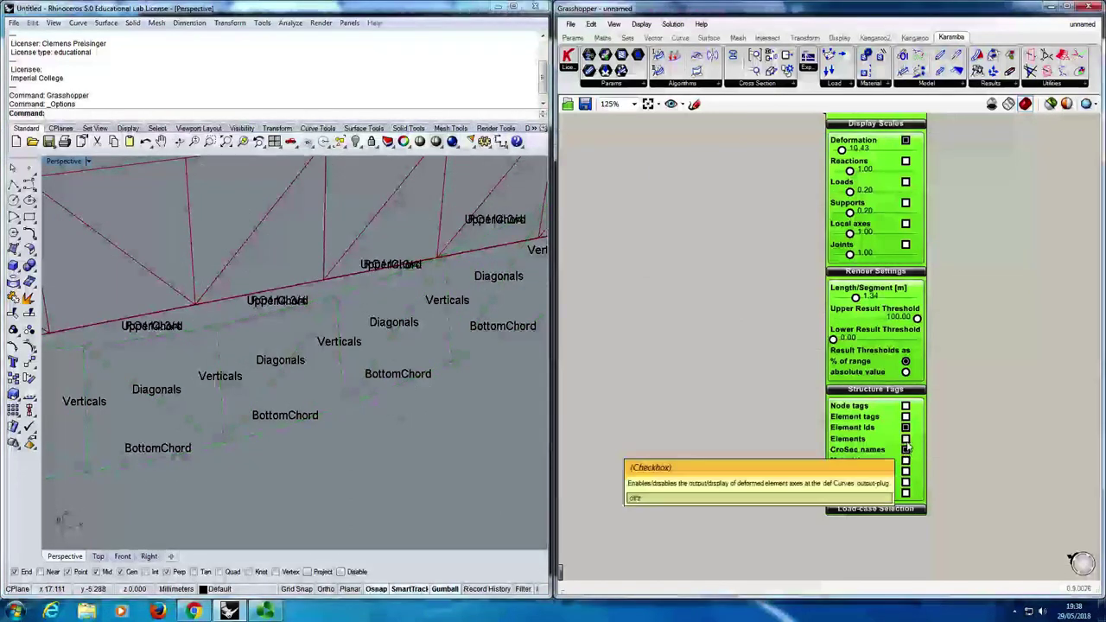
pyautogui.click(905, 429)
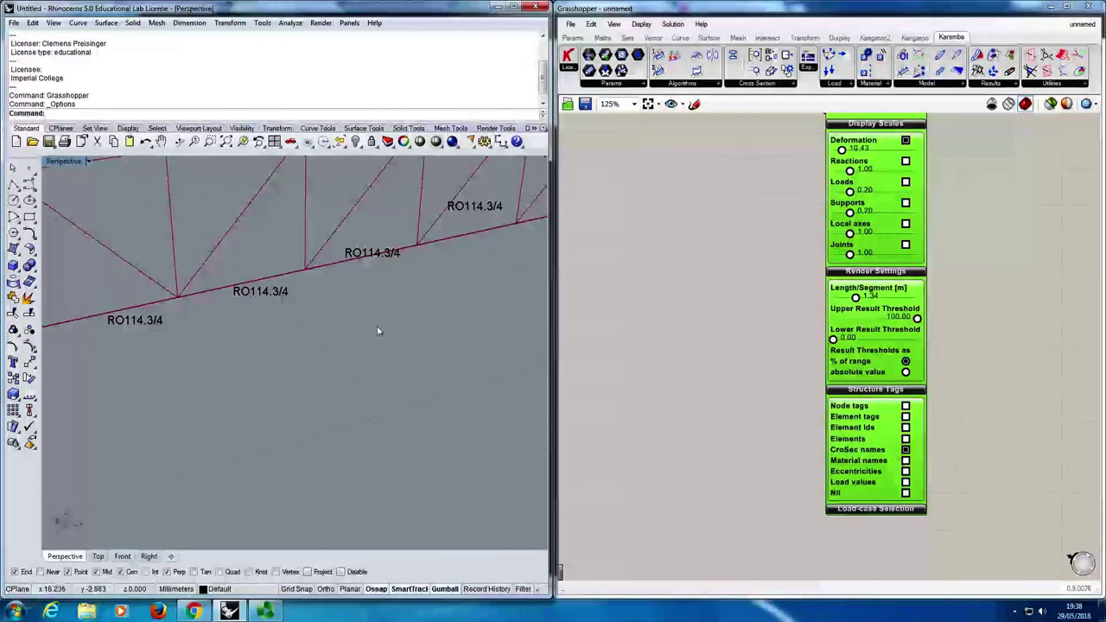
pyautogui.moveTo(377, 331); pyautogui.dragTo(395, 329, button='right')
pyautogui.scroll(-3, 394, 329)
pyautogui.scroll(3, 183, 368)
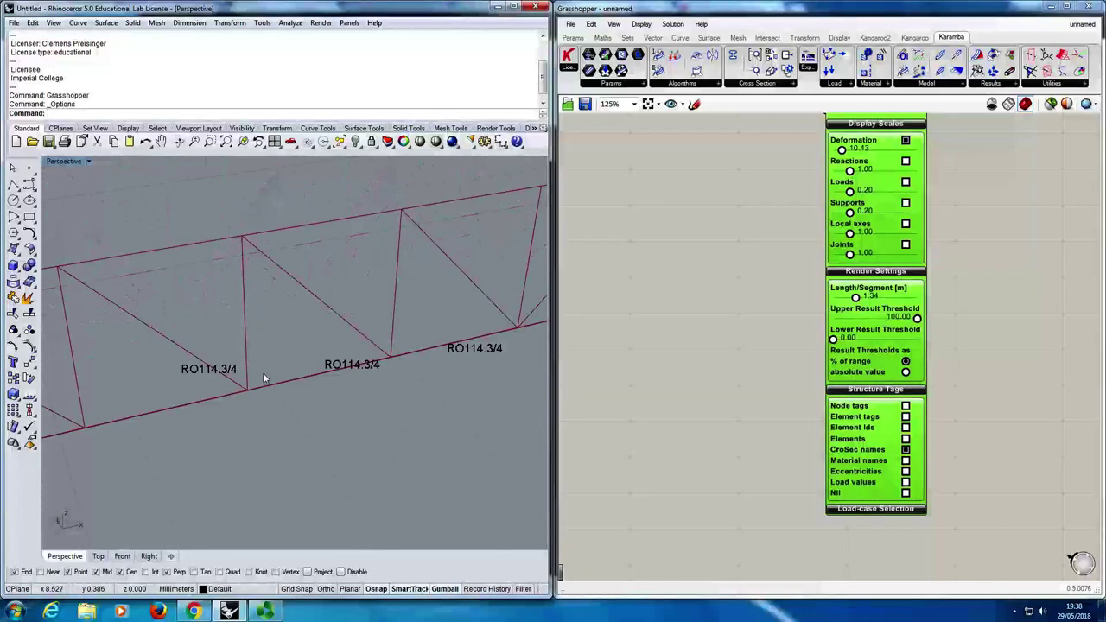
# Show Material names instead of CroSec names, and set the Model View's load-case selection to LoadCase 0.
pyautogui.click(905, 461)
pyautogui.click(905, 450)
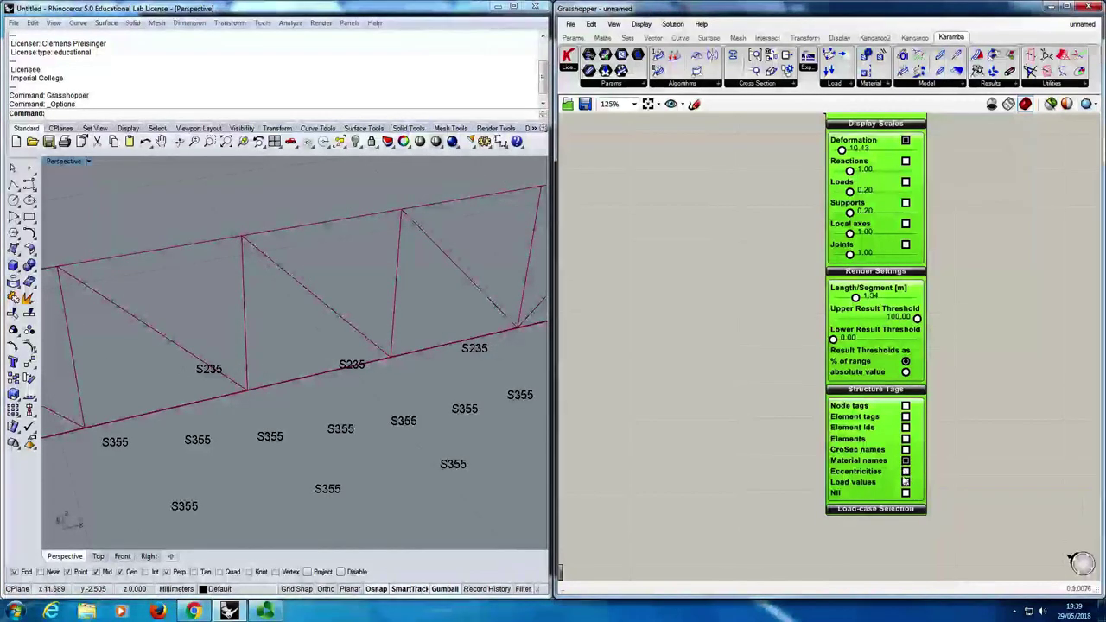
pyautogui.click(882, 517)
pyautogui.click(899, 529)
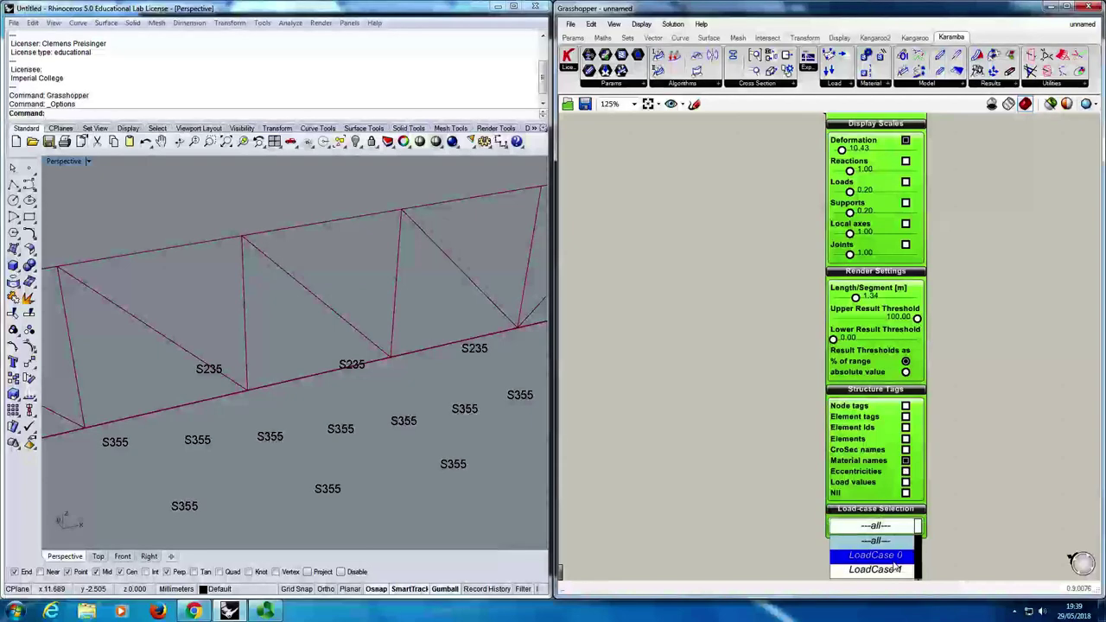
pyautogui.click(894, 560)
pyautogui.scroll(-1, 957, 452)
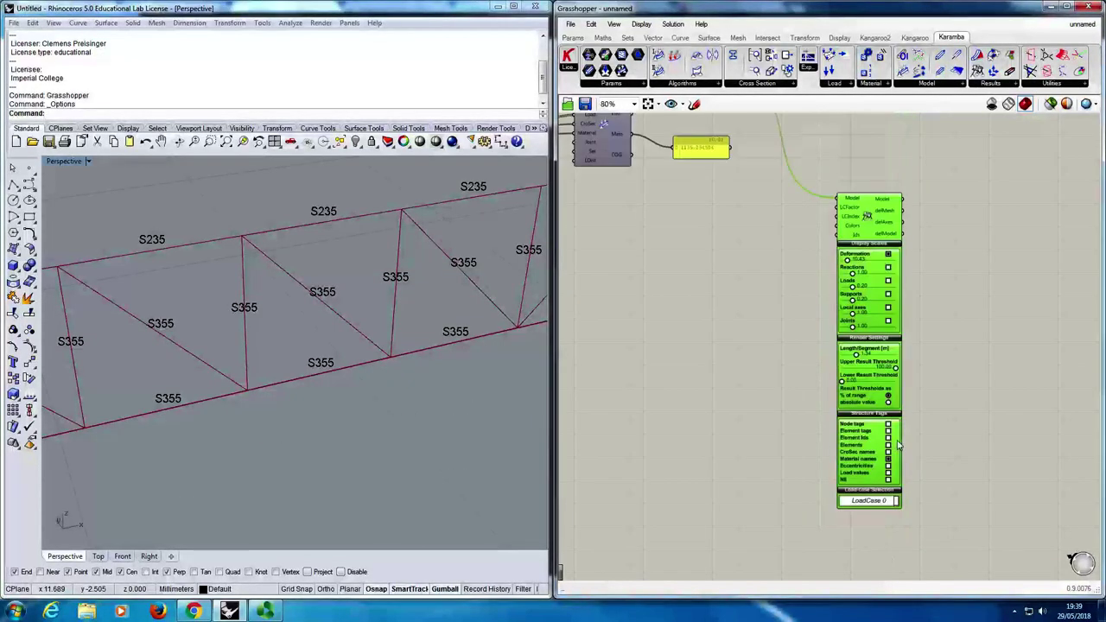
# Alternate the Model View between LoadCase 1 and LoadCase 0 to compare their deformations, ending on LoadCase 1.
pyautogui.click(834, 518)
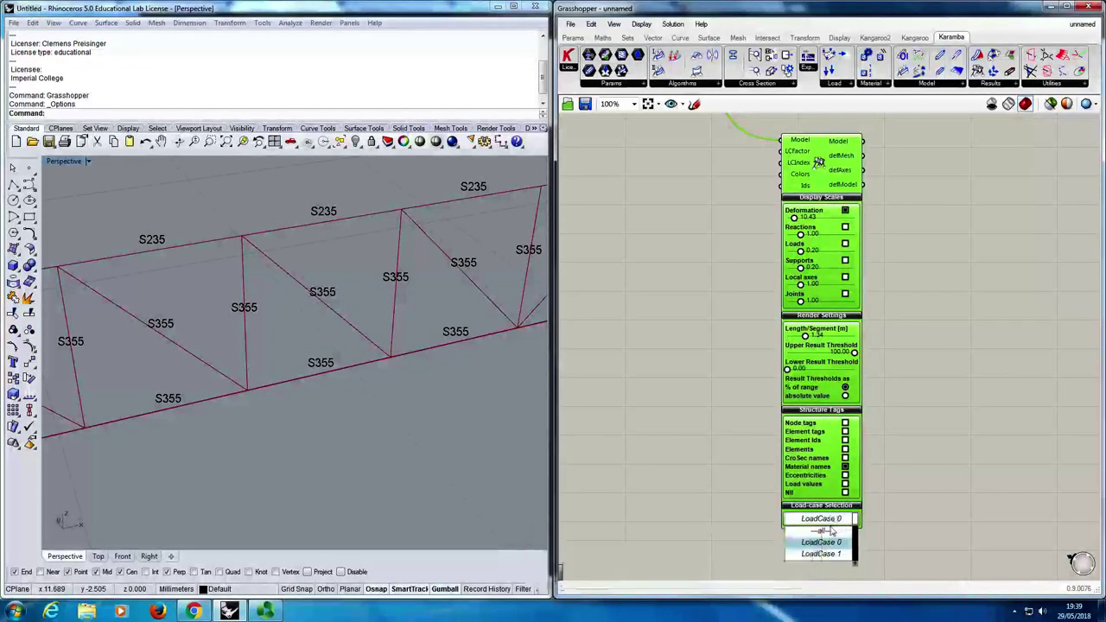
pyautogui.click(827, 555)
pyautogui.click(826, 518)
pyautogui.click(827, 541)
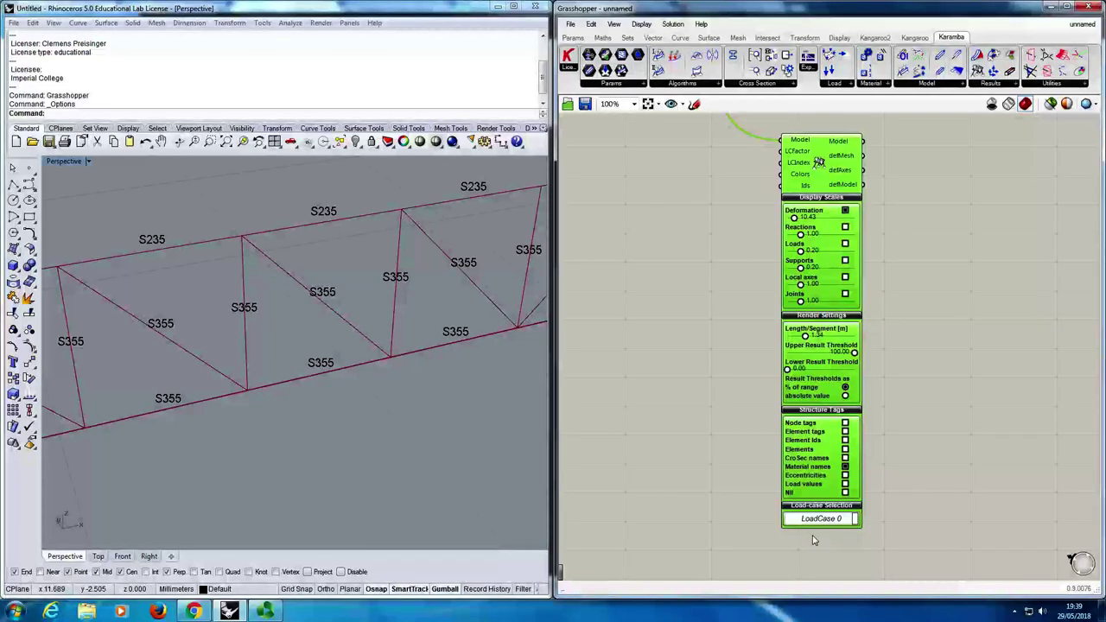
pyautogui.click(825, 521)
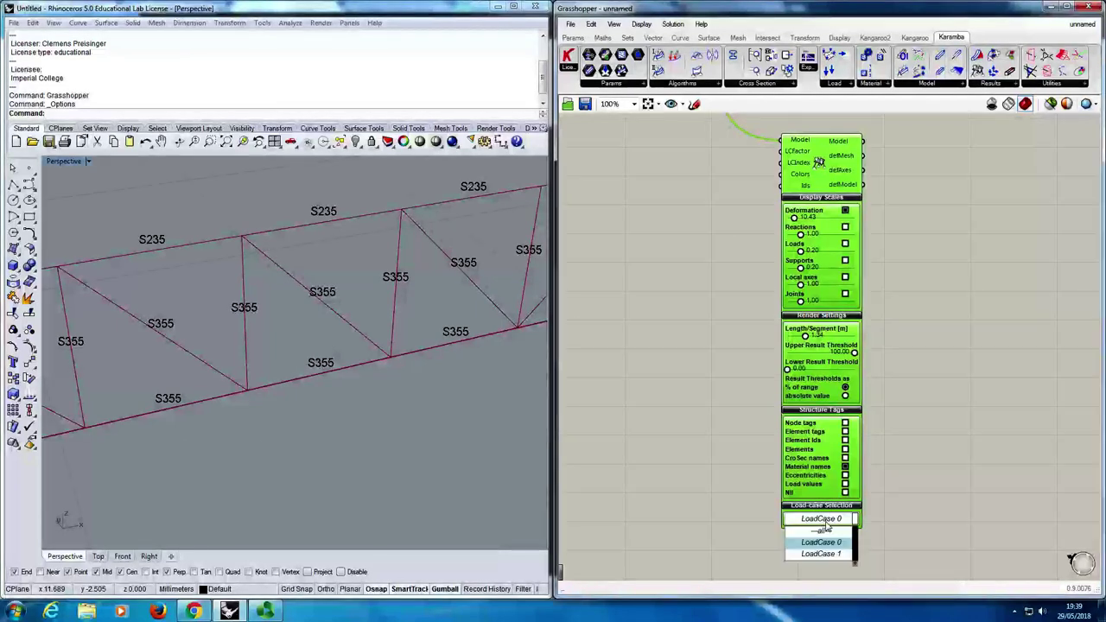
pyautogui.click(827, 555)
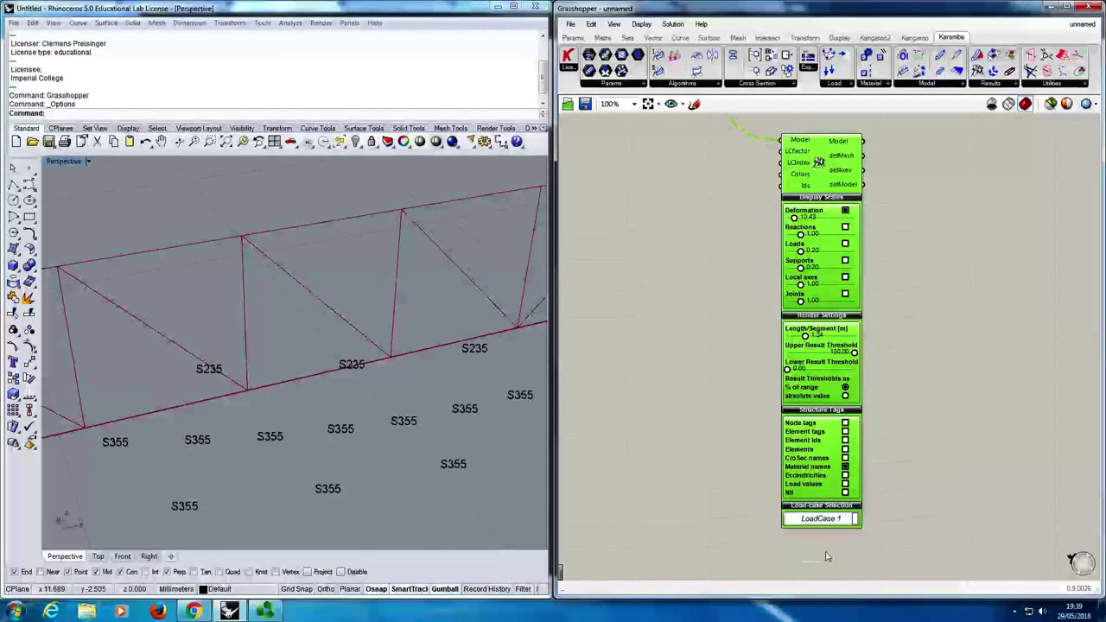
# Set the panel feeding LCase of the point and gravity loads to 0.
pyautogui.scroll(-3, 743, 406)
pyautogui.scroll(3, 769, 423)
pyautogui.moveTo(770, 436); pyautogui.dragTo(765, 566, button='right')
pyautogui.scroll(4, 780, 264)
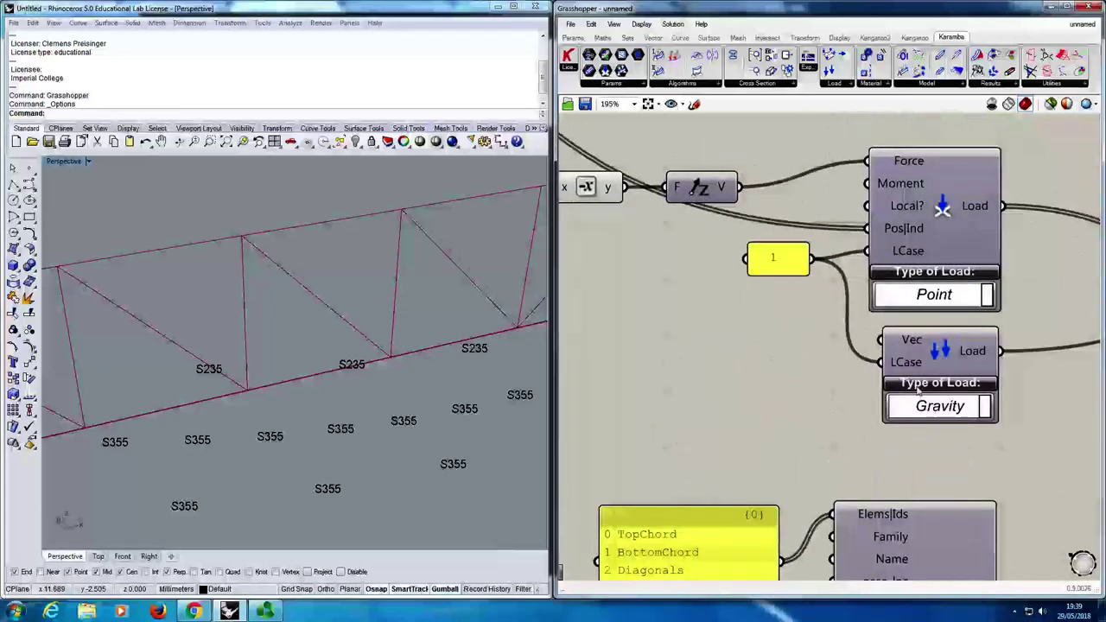
pyautogui.doubleClick(778, 259)
pyautogui.write('0')
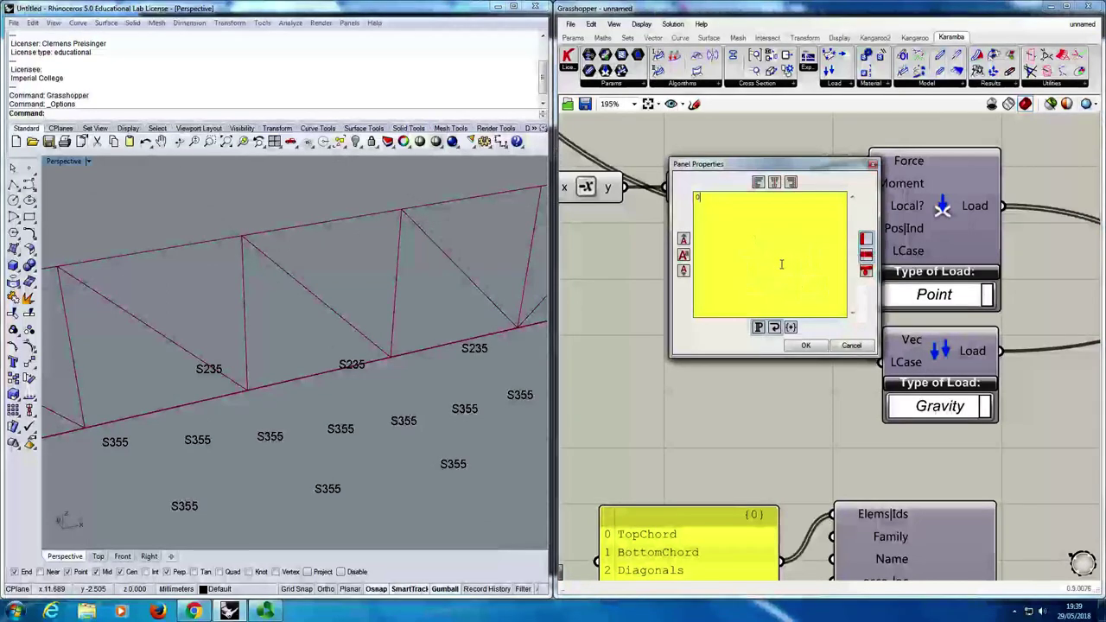
pyautogui.click(814, 347)
# Set the Model View's load-case selection to LoadCase 0 to restore the truss display.
pyautogui.scroll(-5, 731, 394)
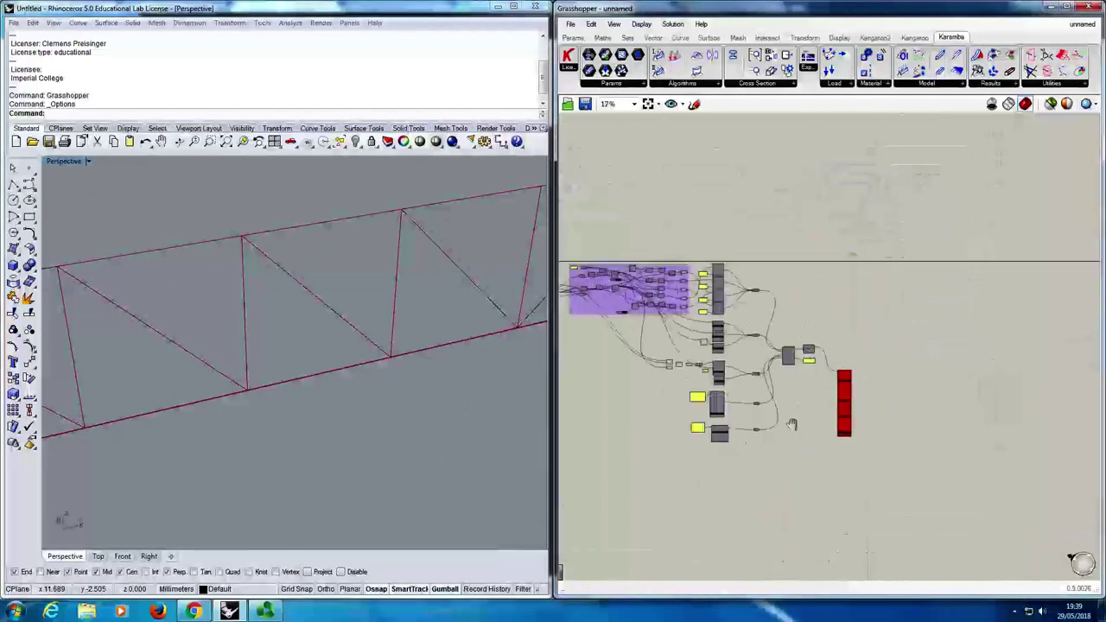
pyautogui.scroll(3, 836, 385)
pyautogui.scroll(3, 836, 384)
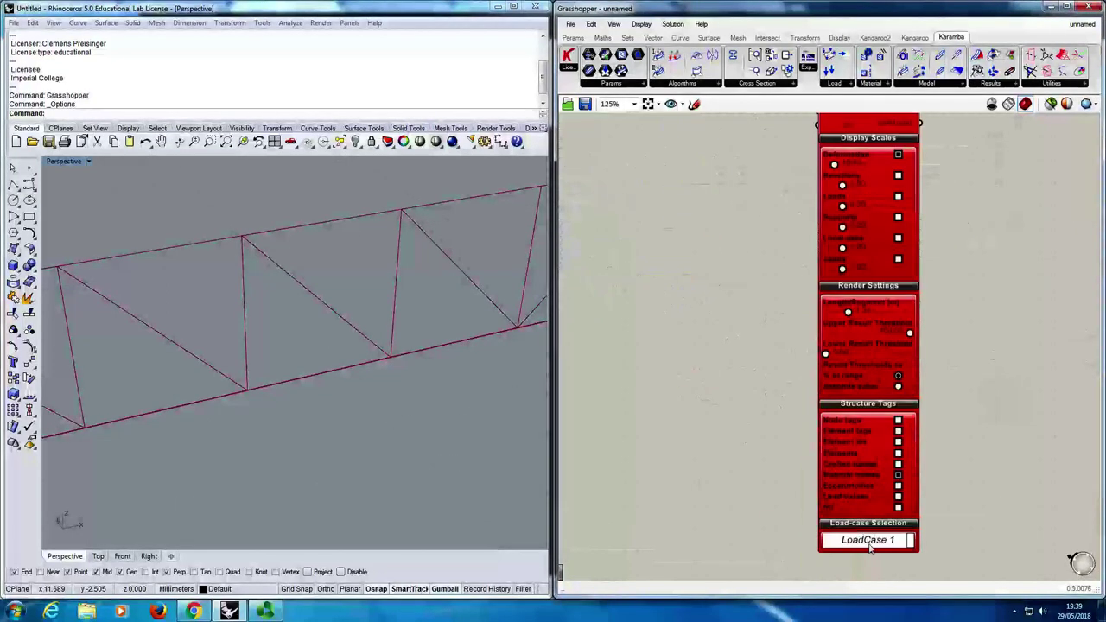
pyautogui.scroll(-3, 924, 474)
pyautogui.click(886, 517)
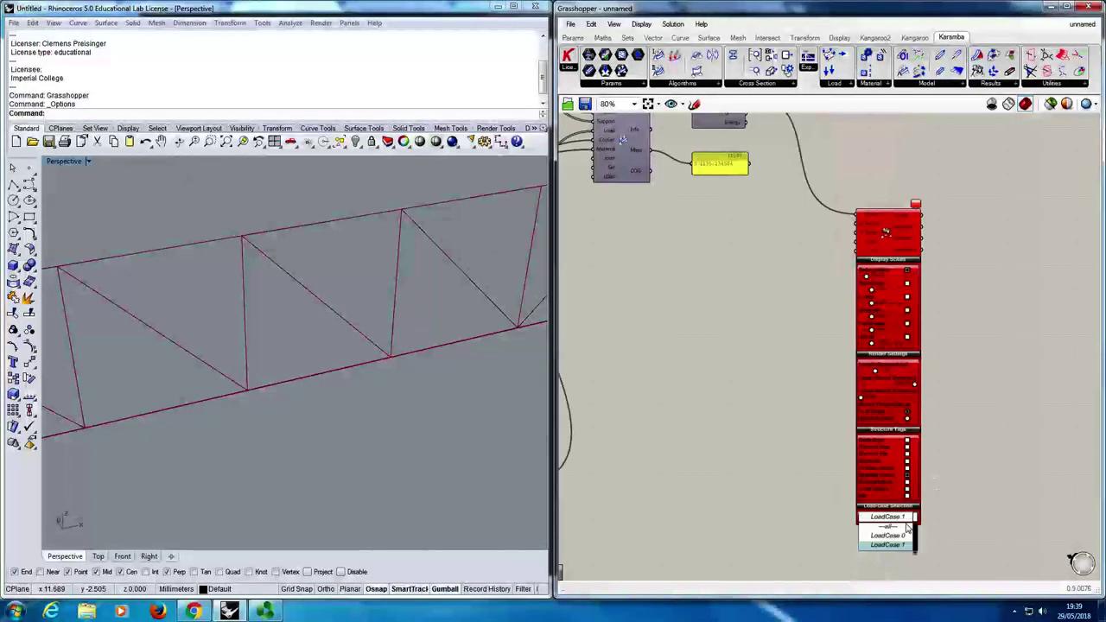
pyautogui.click(886, 537)
pyautogui.moveTo(382, 352)
pyautogui.mouseDown(button='right')
pyautogui.moveTo(395, 366)
pyautogui.moveTo(385, 349)
pyautogui.mouseUp(button='right')
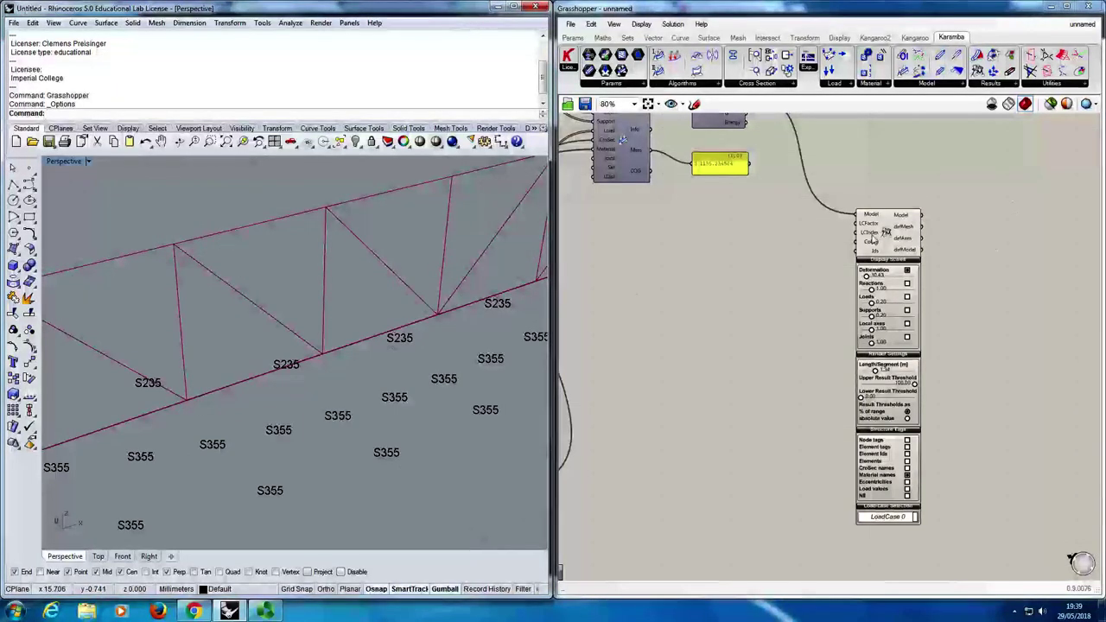
# Turn off Material names and turn the Elements display back on in the Structure Tags.
pyautogui.click(874, 240)
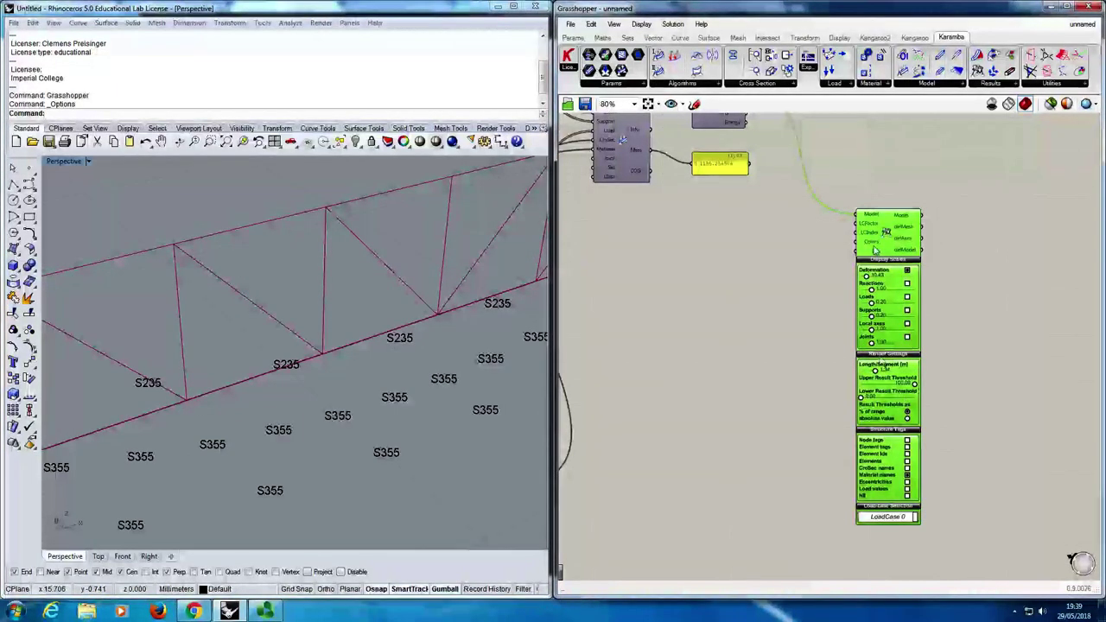
pyautogui.scroll(2, 906, 489)
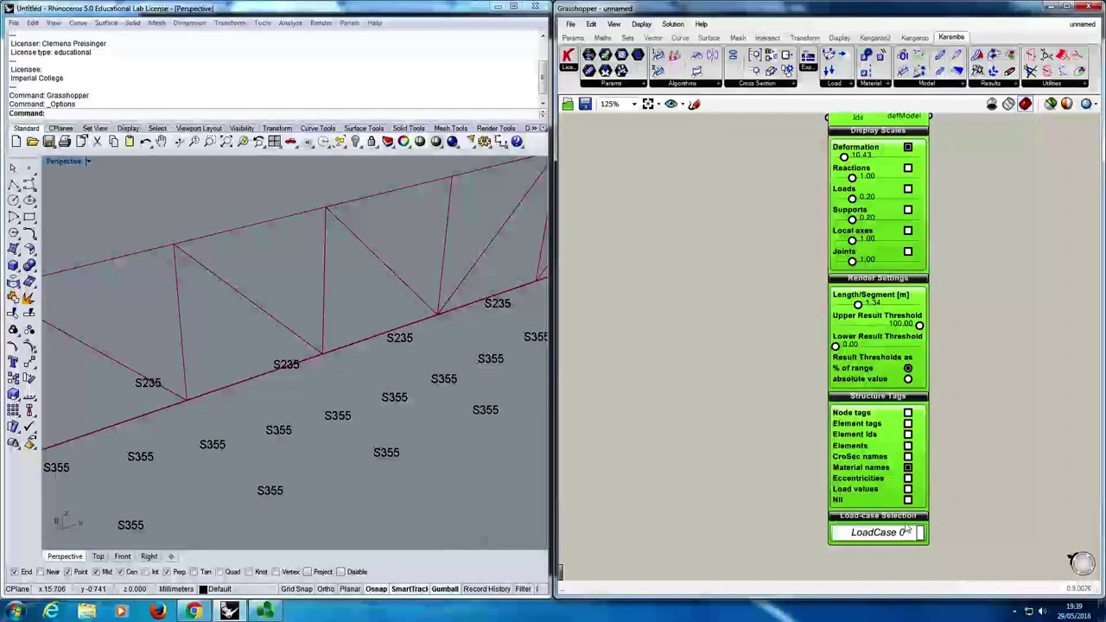
pyautogui.click(907, 467)
pyautogui.click(907, 445)
pyautogui.moveTo(363, 345); pyautogui.dragTo(320, 311, button='right')
pyautogui.click(907, 468)
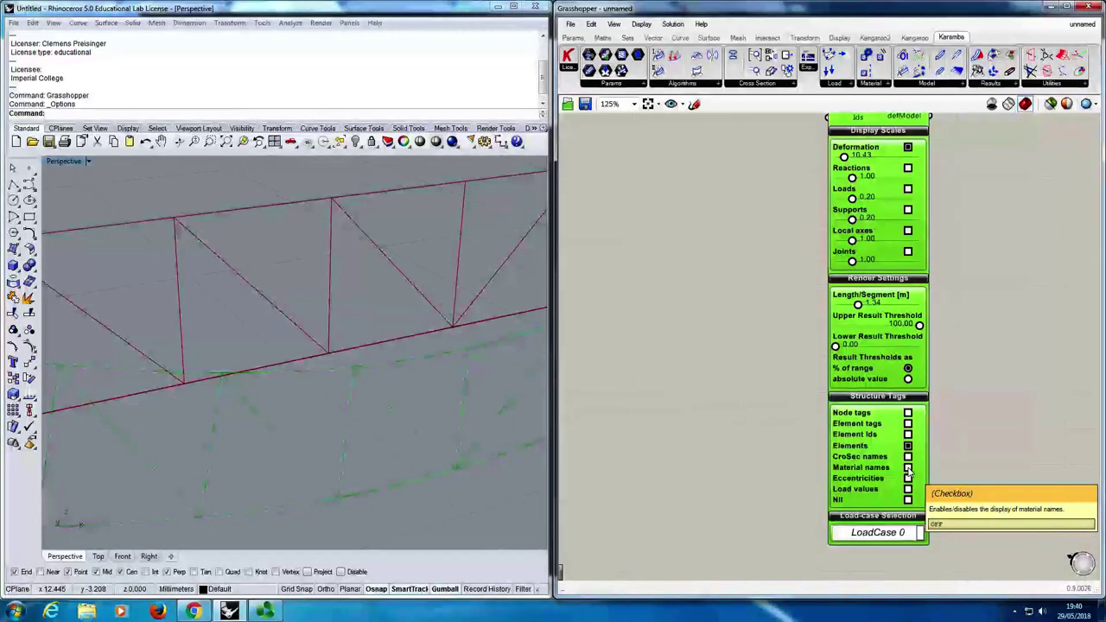
# Add a Karamba Beam View component beside the Model View and connect the Model View's Model output to its Model input.
pyautogui.doubleClick(1042, 323)
pyautogui.write('bea')
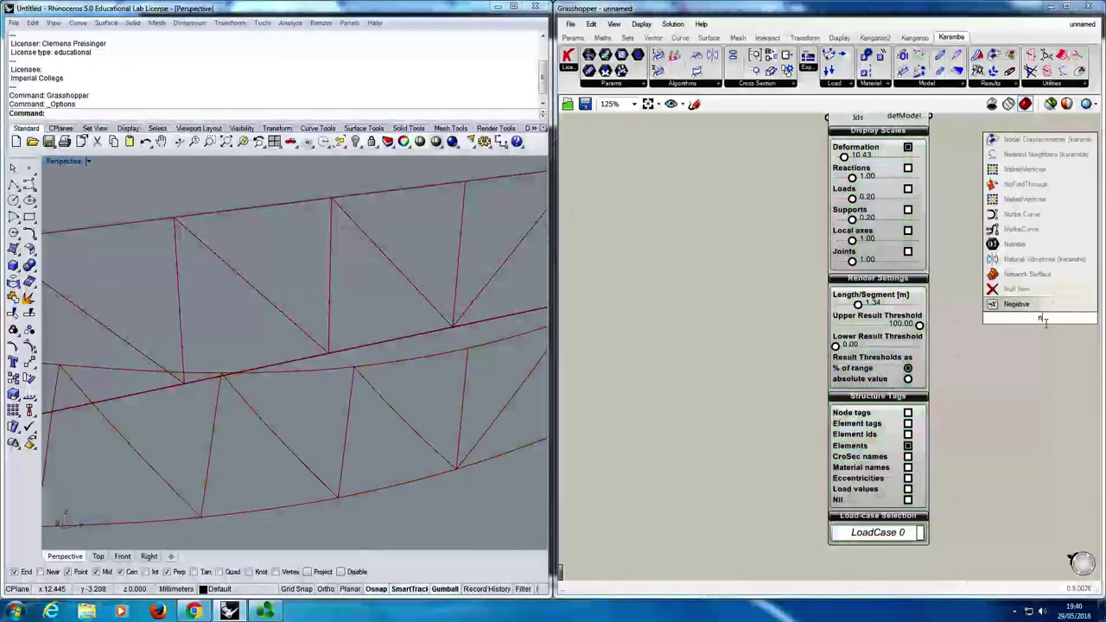
pyautogui.write('mvi')
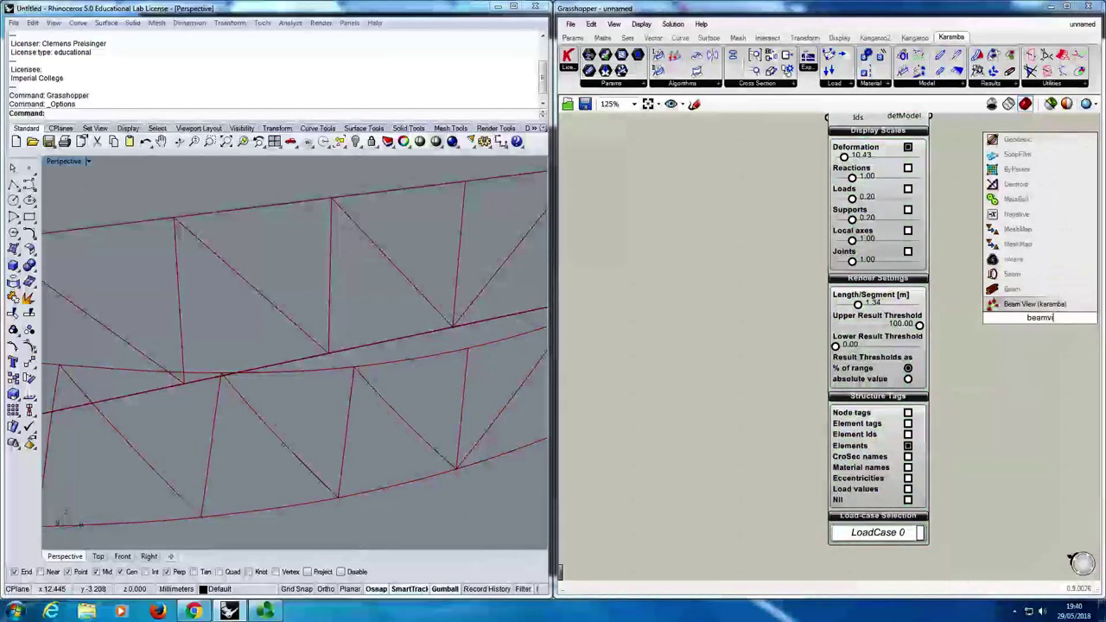
pyautogui.press('Return')
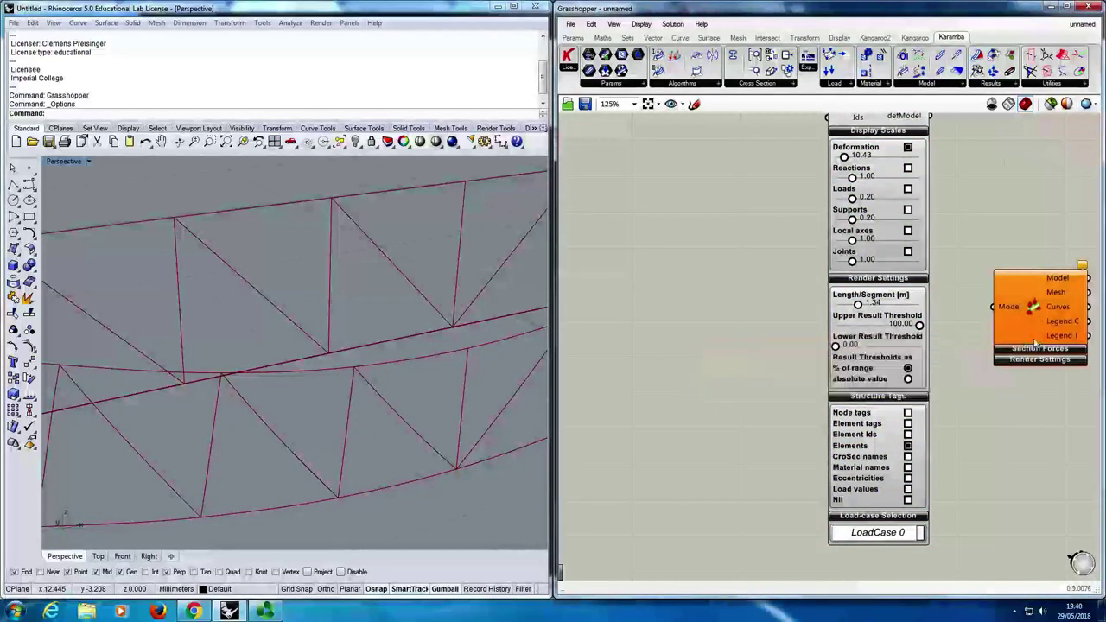
pyautogui.moveTo(1034, 343); pyautogui.dragTo(1030, 279)
pyautogui.moveTo(950, 216); pyautogui.dragTo(824, 338, button='right')
pyautogui.moveTo(904, 381); pyautogui.dragTo(904, 187)
pyautogui.moveTo(803, 184); pyautogui.dragTo(869, 185)
# Expand the Beam View's Section Forces and Render Settings, and move the component slightly down.
pyautogui.scroll(2, 389, 418)
pyautogui.scroll(-6, 394, 423)
pyautogui.scroll(3, 329, 437)
pyautogui.scroll(-3, 330, 440)
pyautogui.scroll(1, 337, 427)
pyautogui.scroll(1, 343, 422)
pyautogui.click(923, 224)
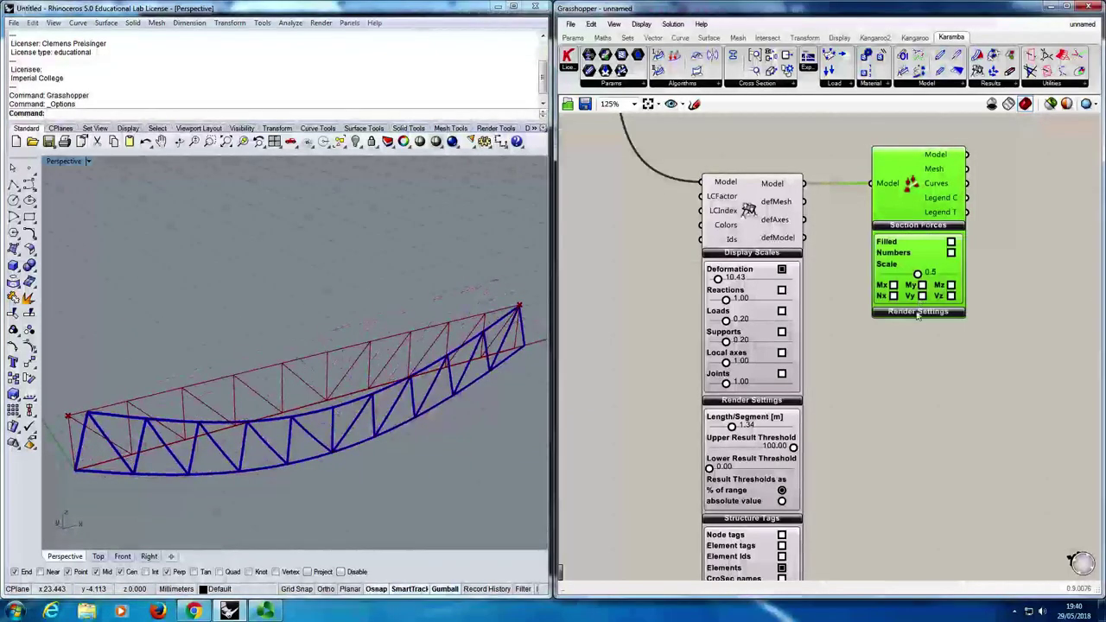
pyautogui.click(918, 311)
pyautogui.moveTo(917, 182); pyautogui.dragTo(915, 219)
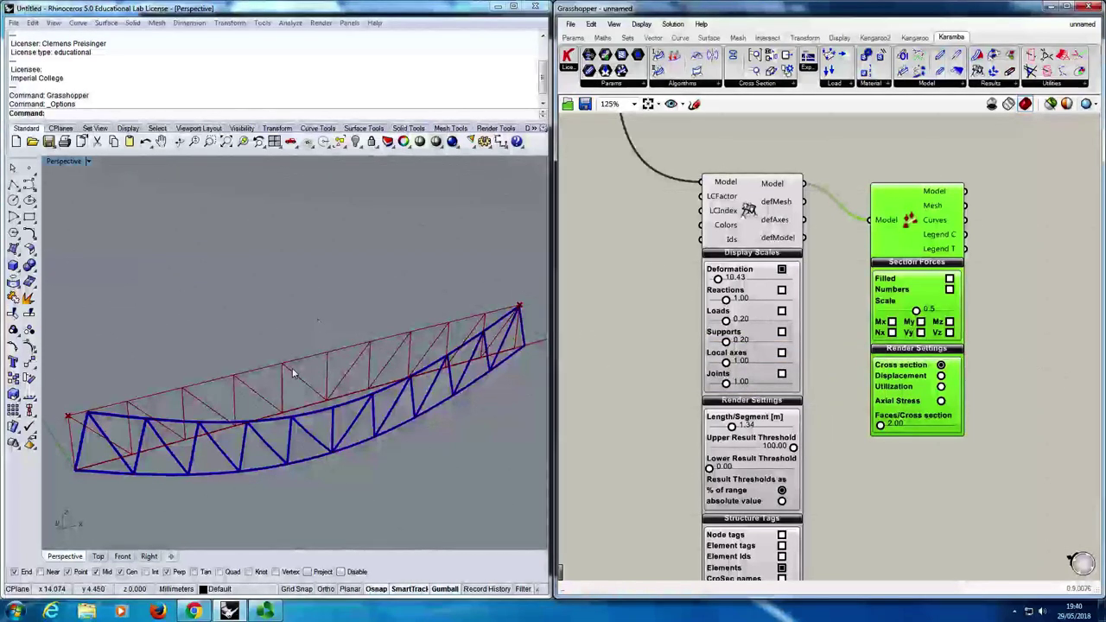
# Switch the Beam View rendering to Displacement and on to Axial Stress, and set Faces/Cross section to 1.00.
pyautogui.click(940, 375)
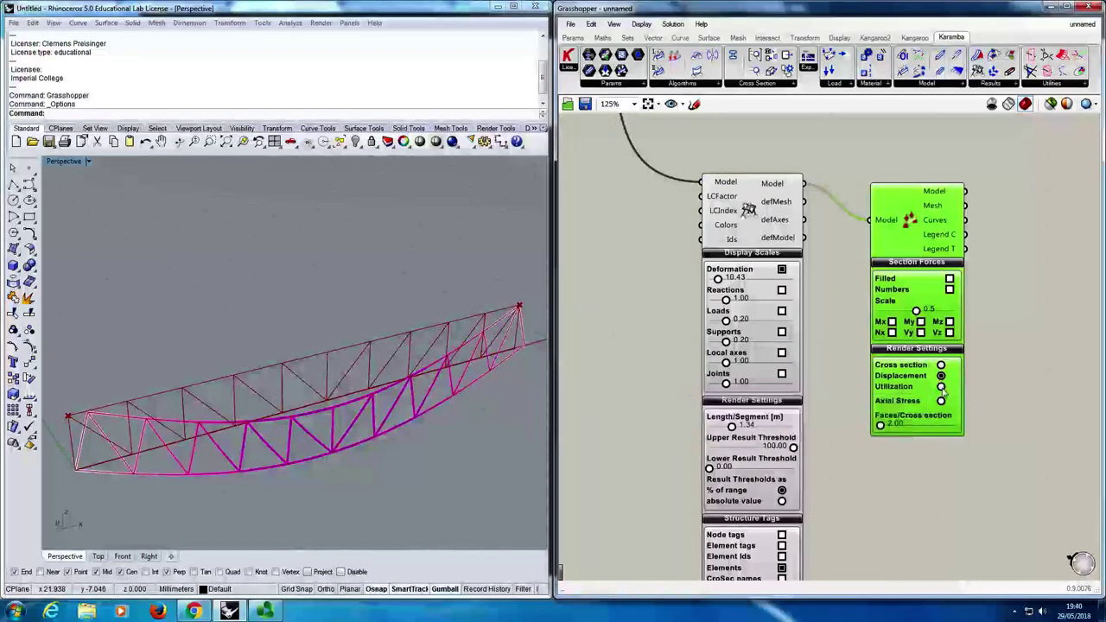
pyautogui.click(940, 401)
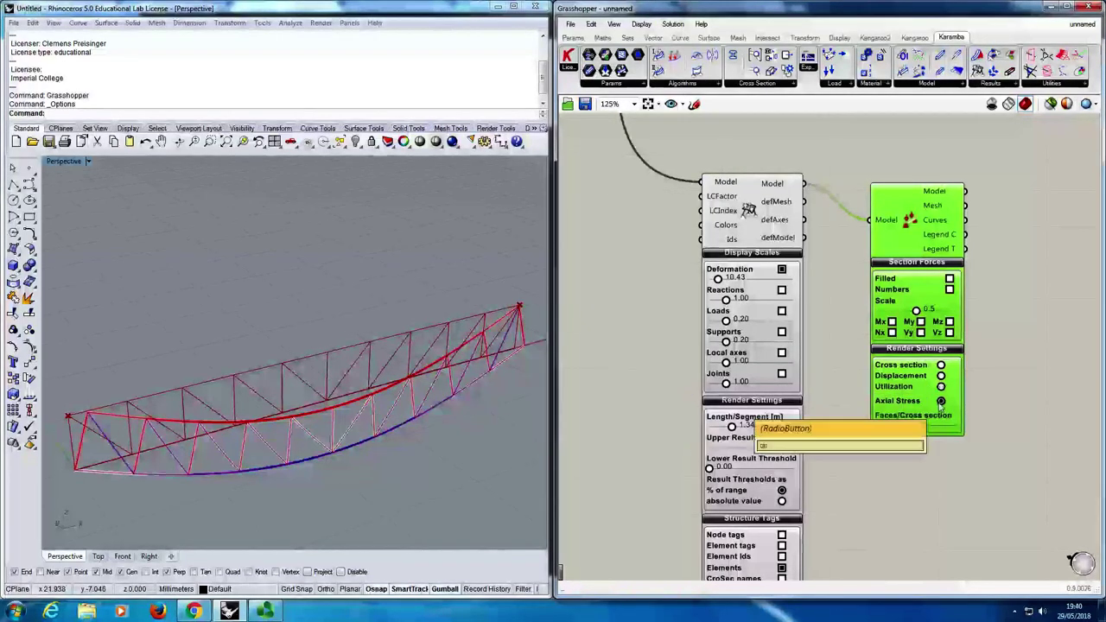
pyautogui.moveTo(880, 426)
pyautogui.mouseDown()
pyautogui.moveTo(915, 427)
pyautogui.moveTo(884, 432)
pyautogui.mouseUp()
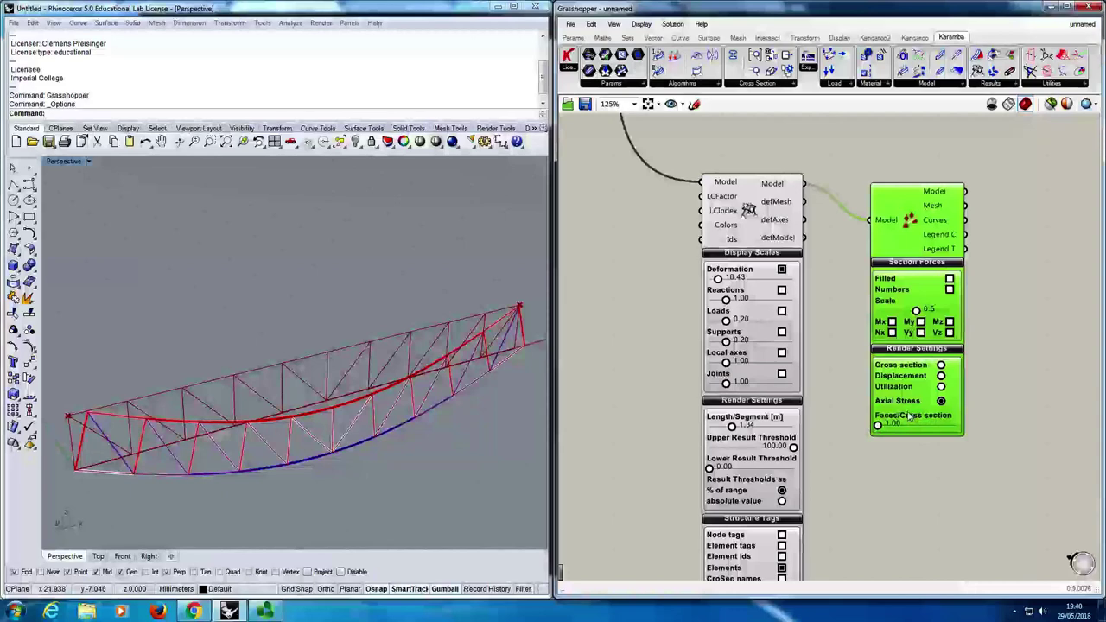
# Enable the Mx section force with Filled and Numbers on, and set the Section Forces scale to 0.3.
pyautogui.scroll(4, 921, 336)
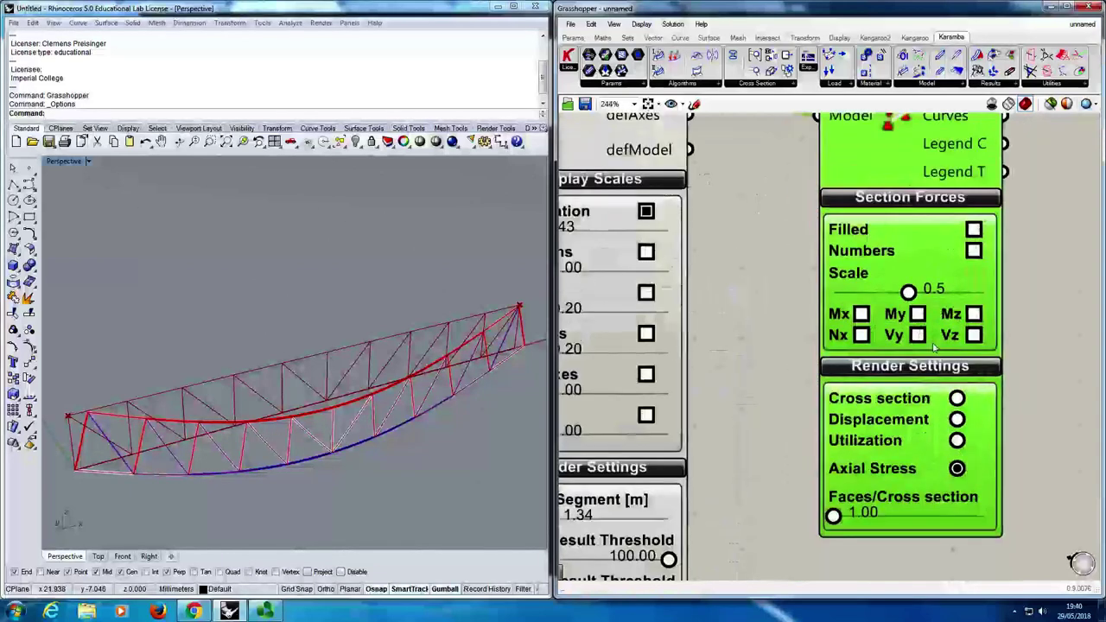
pyautogui.scroll(-1, 898, 328)
pyautogui.click(875, 319)
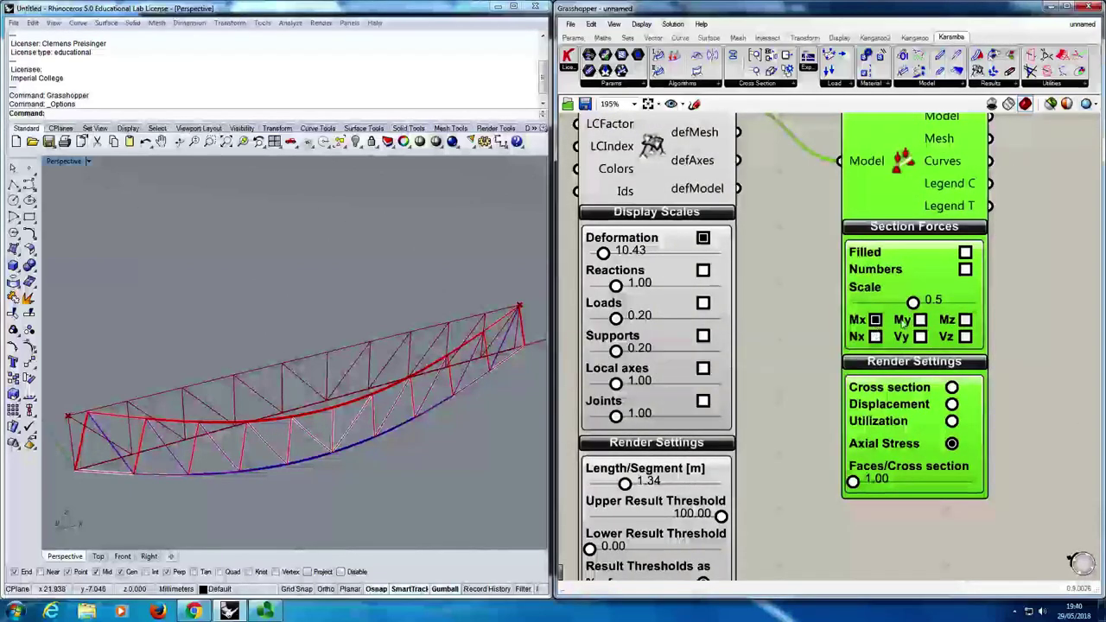
pyautogui.click(965, 252)
pyautogui.moveTo(926, 272); pyautogui.dragTo(922, 312, button='right')
pyautogui.moveTo(908, 343); pyautogui.dragTo(881, 344)
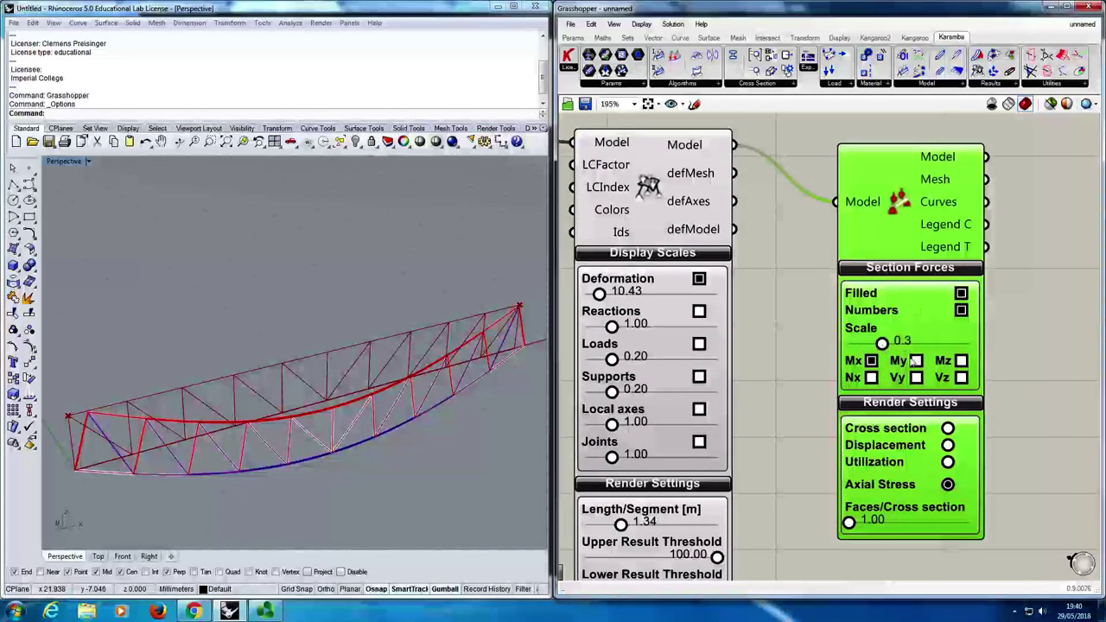
# Enable the My bending moment diagram and set the Beam View rendering to Cross section.
pyautogui.click(916, 361)
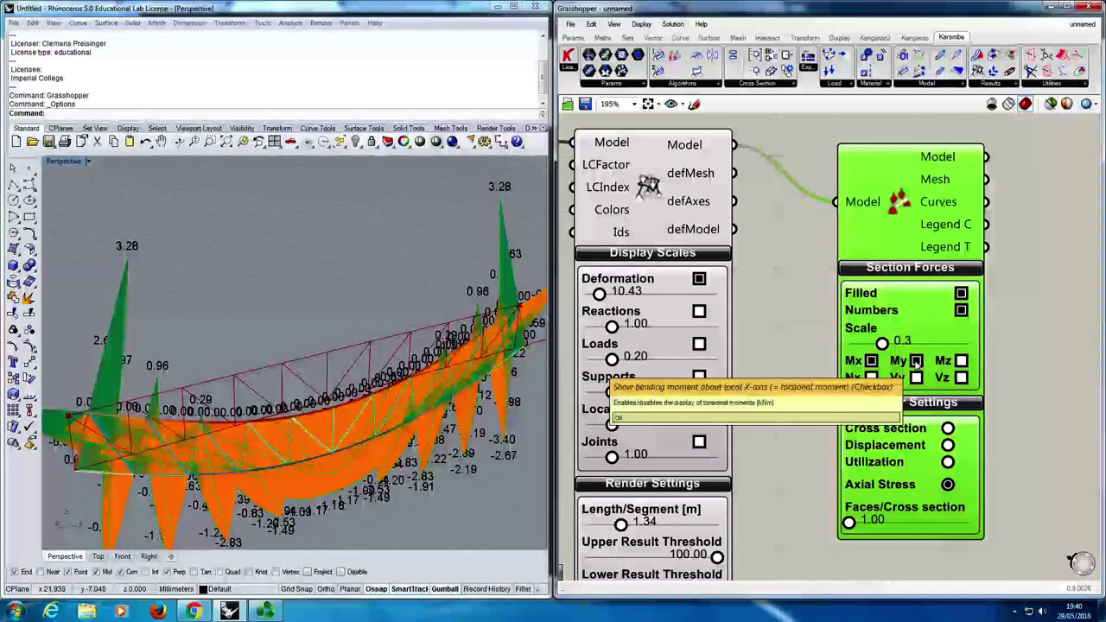
pyautogui.click(948, 428)
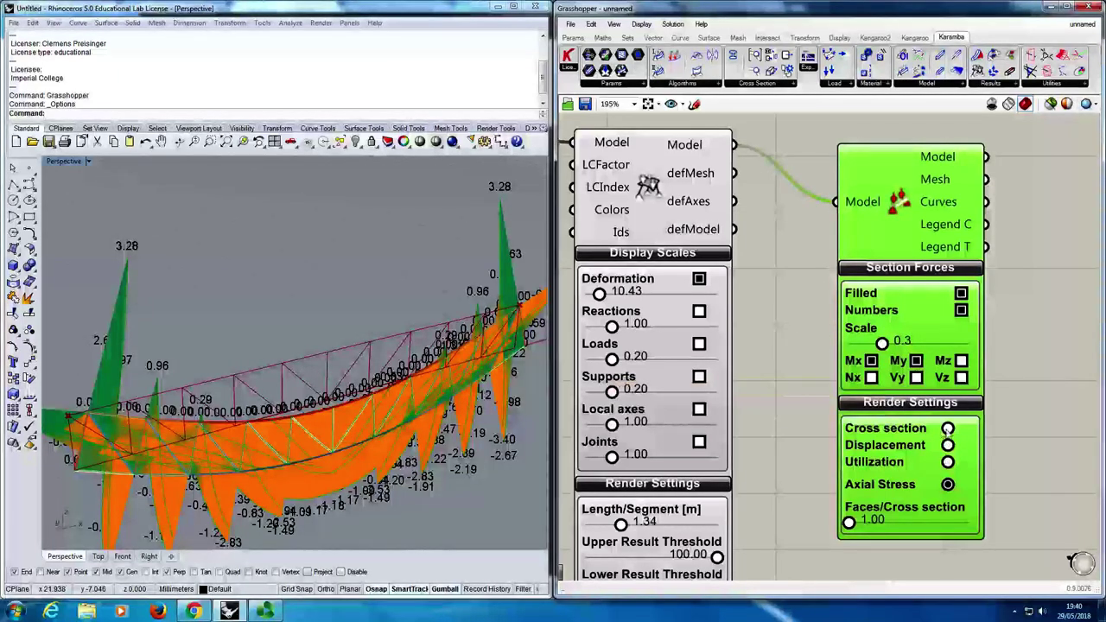
# Turn off the Mx and My diagrams in Beam View's section forces and enable Vz instead.
pyautogui.moveTo(355, 451); pyautogui.dragTo(361, 452, button='right')
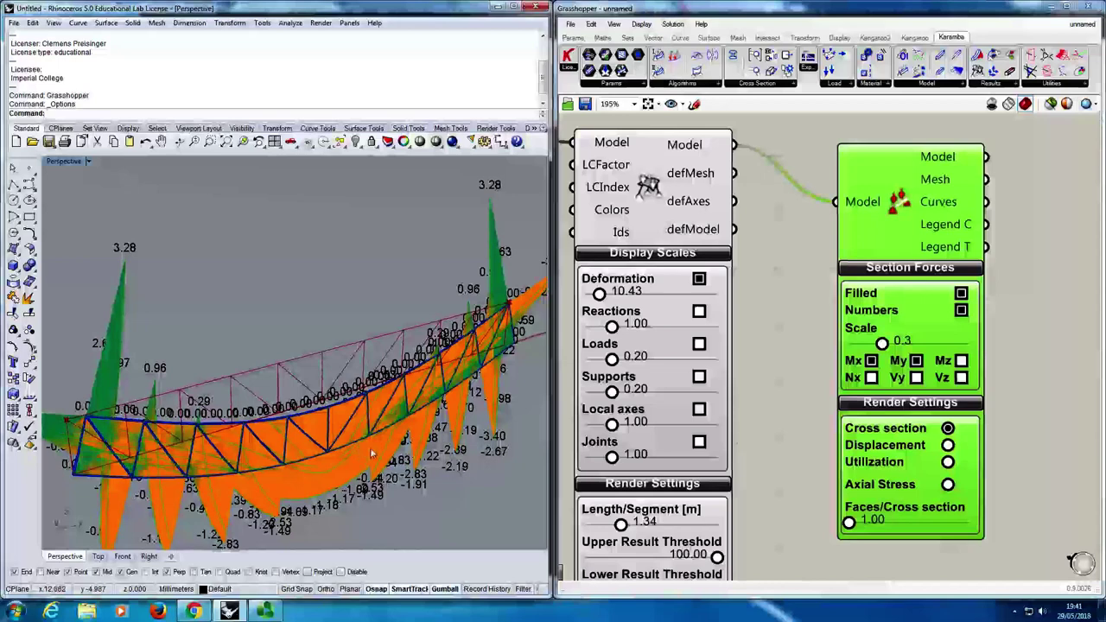
pyautogui.click(871, 360)
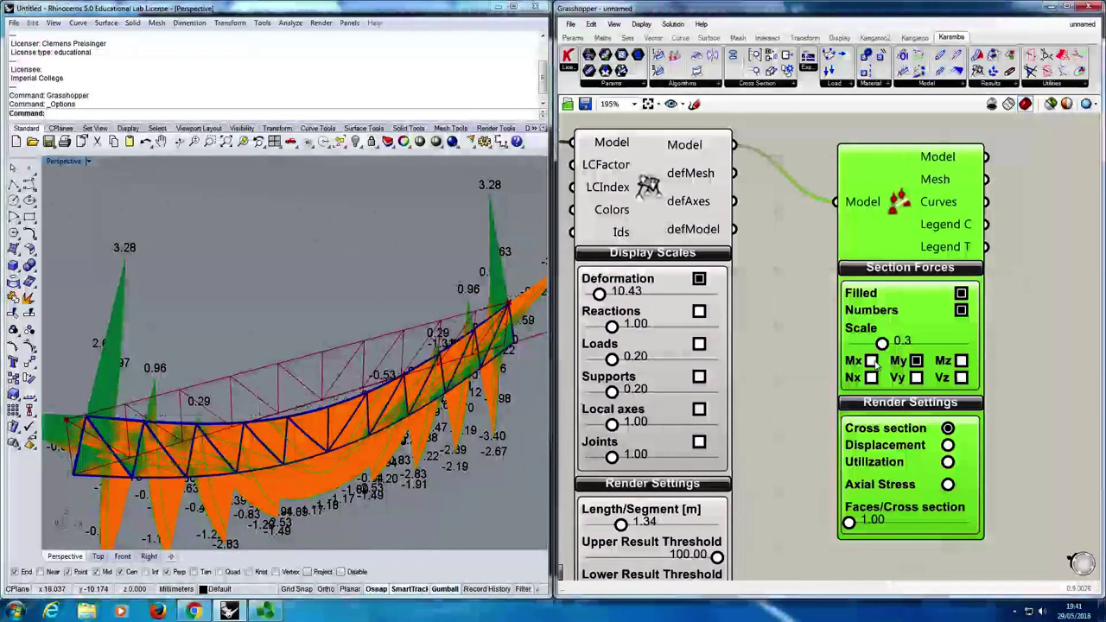
pyautogui.click(961, 377)
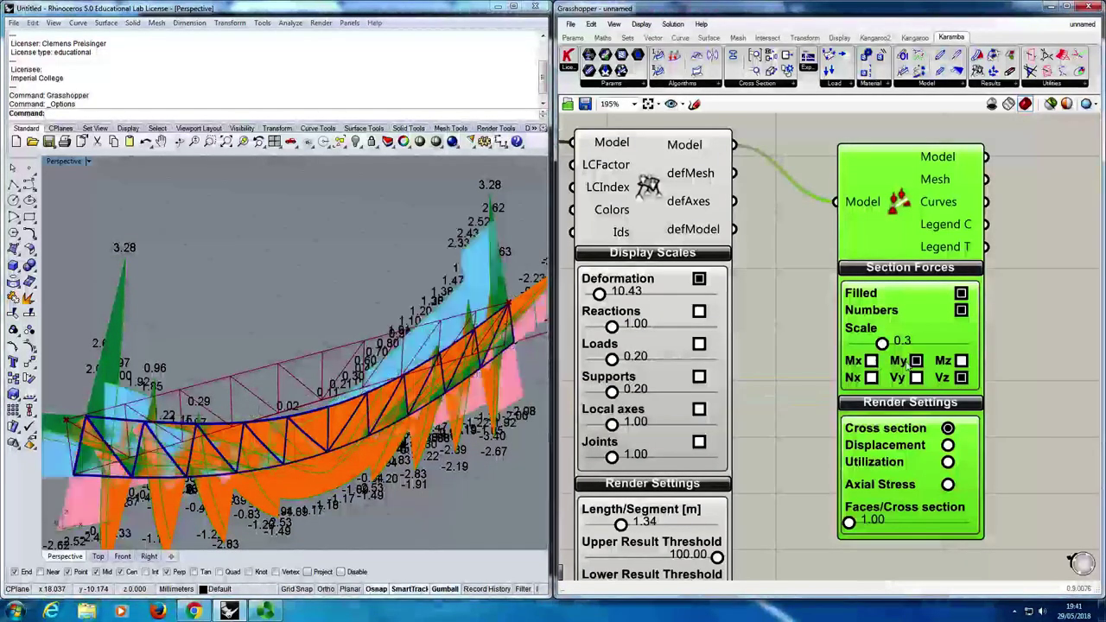
pyautogui.click(915, 360)
pyautogui.moveTo(441, 422); pyautogui.dragTo(442, 454, button='right')
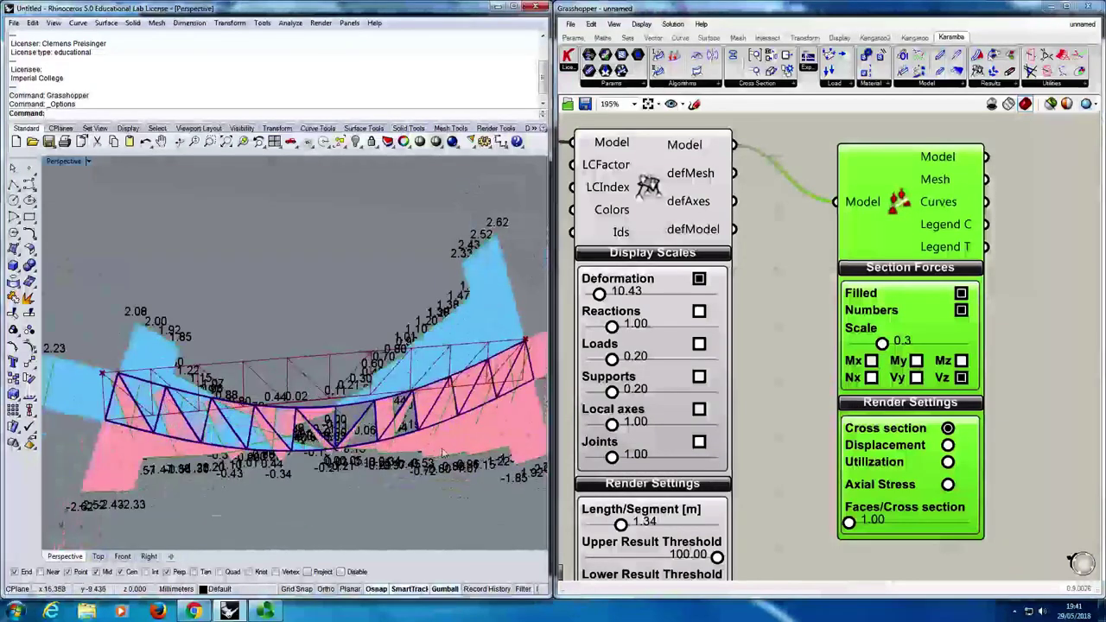
# Reduce Beam View's Section Forces scale to 0.0 and turn off Numbers.
pyautogui.moveTo(881, 343); pyautogui.dragTo(851, 343)
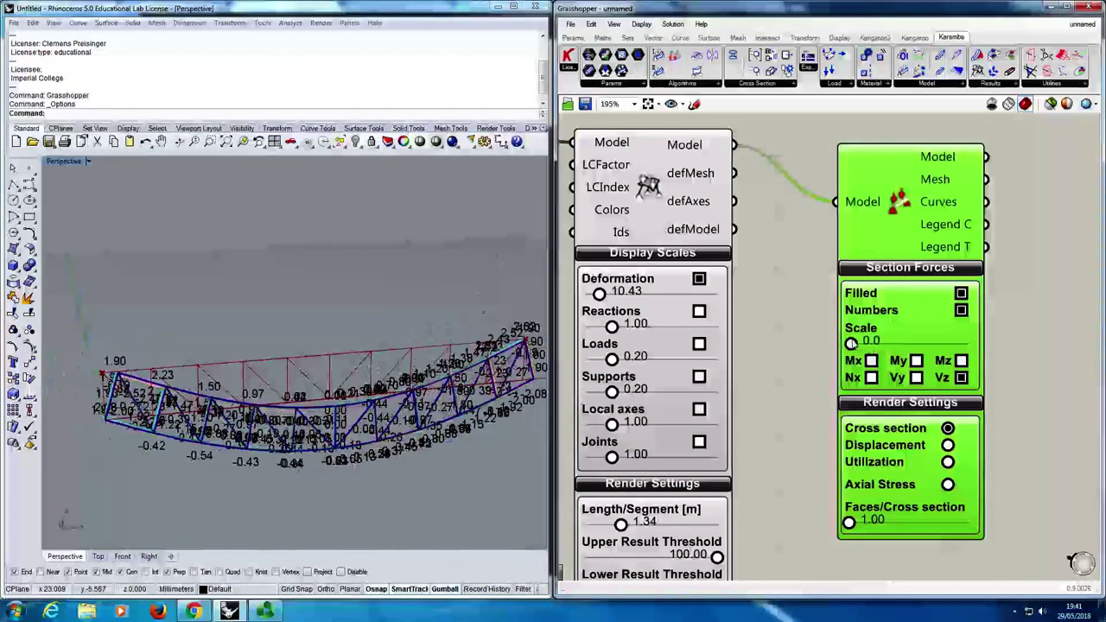
pyautogui.click(961, 310)
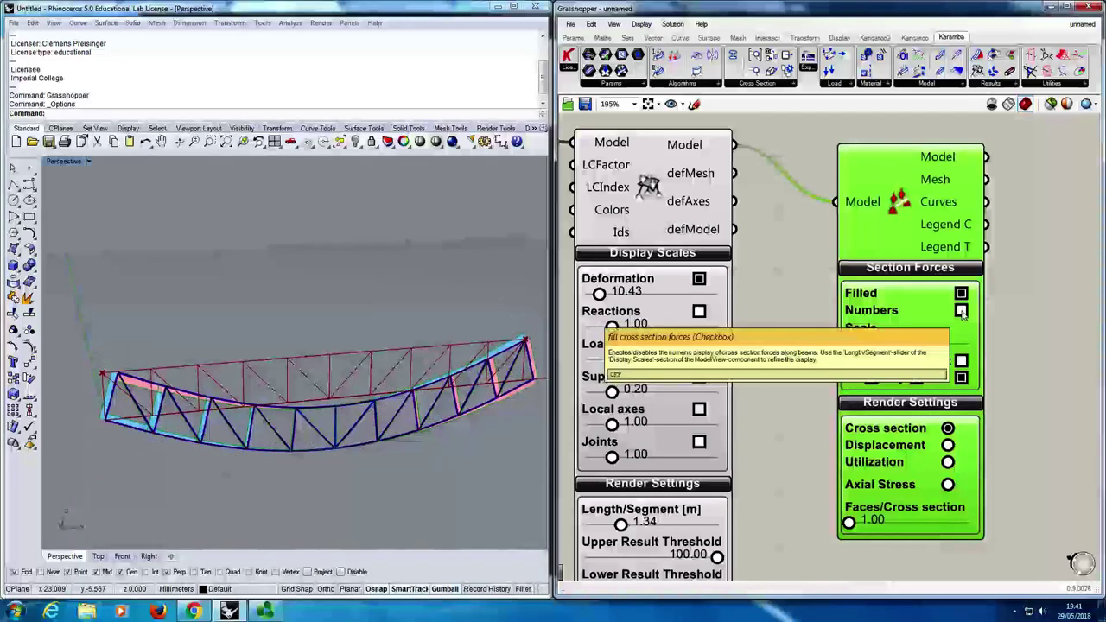
pyautogui.click(319, 406)
pyautogui.moveTo(319, 405); pyautogui.dragTo(354, 409, button='right')
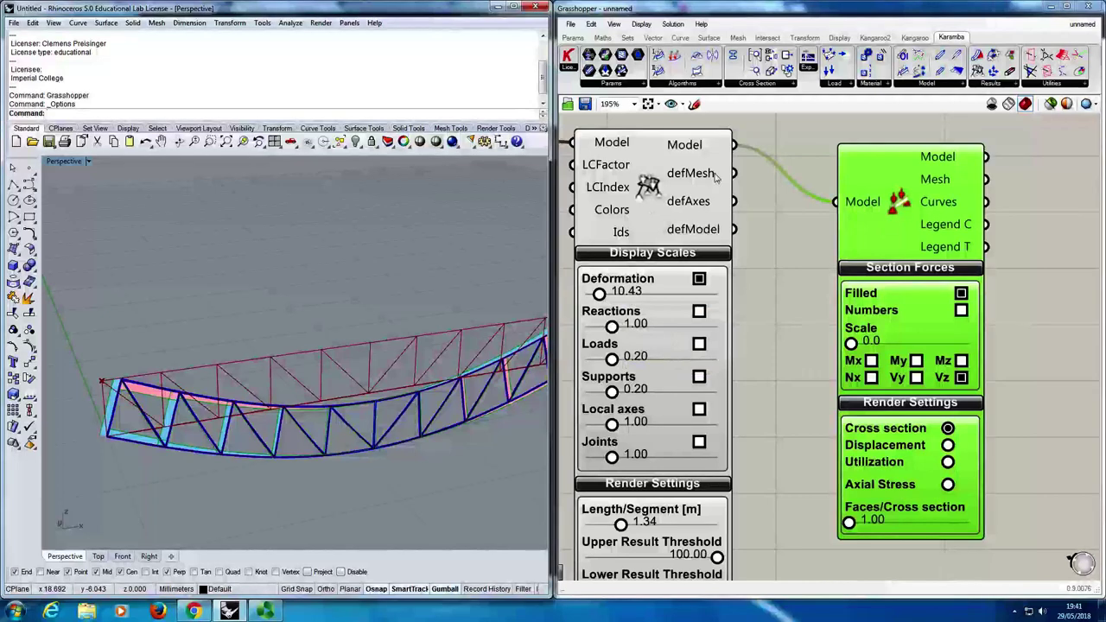
# Set the Model View's Deformation scale to 0.00 to display the truss undeformed.
pyautogui.moveTo(598, 294)
pyautogui.mouseDown()
pyautogui.moveTo(611, 295)
pyautogui.moveTo(586, 294)
pyautogui.mouseUp()
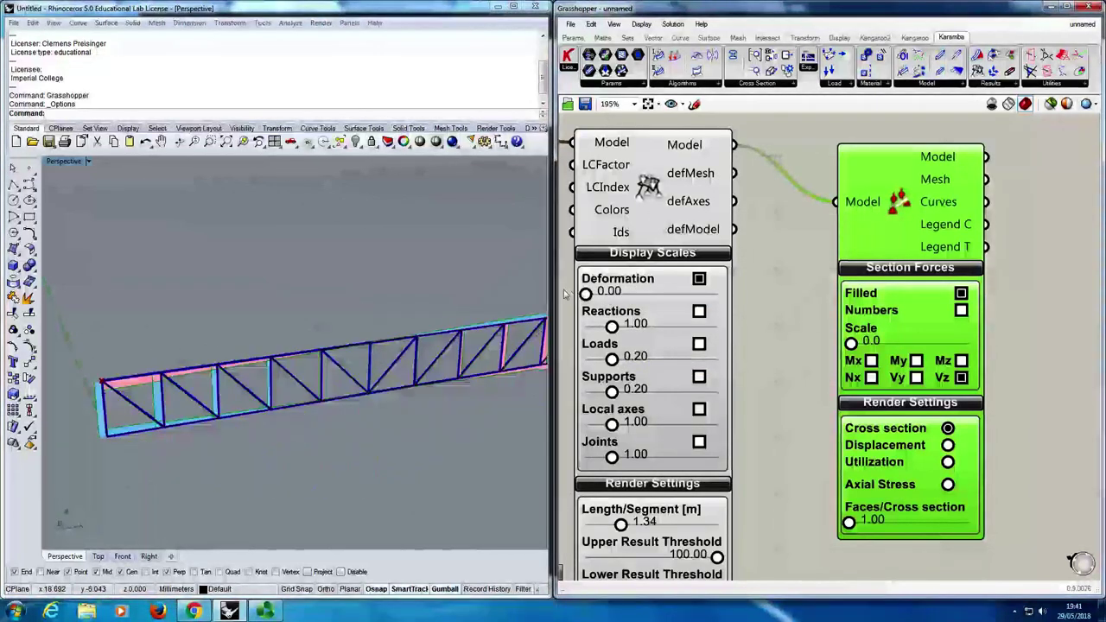
pyautogui.click(365, 407)
pyautogui.scroll(-2, 367, 390)
pyautogui.scroll(3, 361, 403)
pyautogui.scroll(-1, 361, 403)
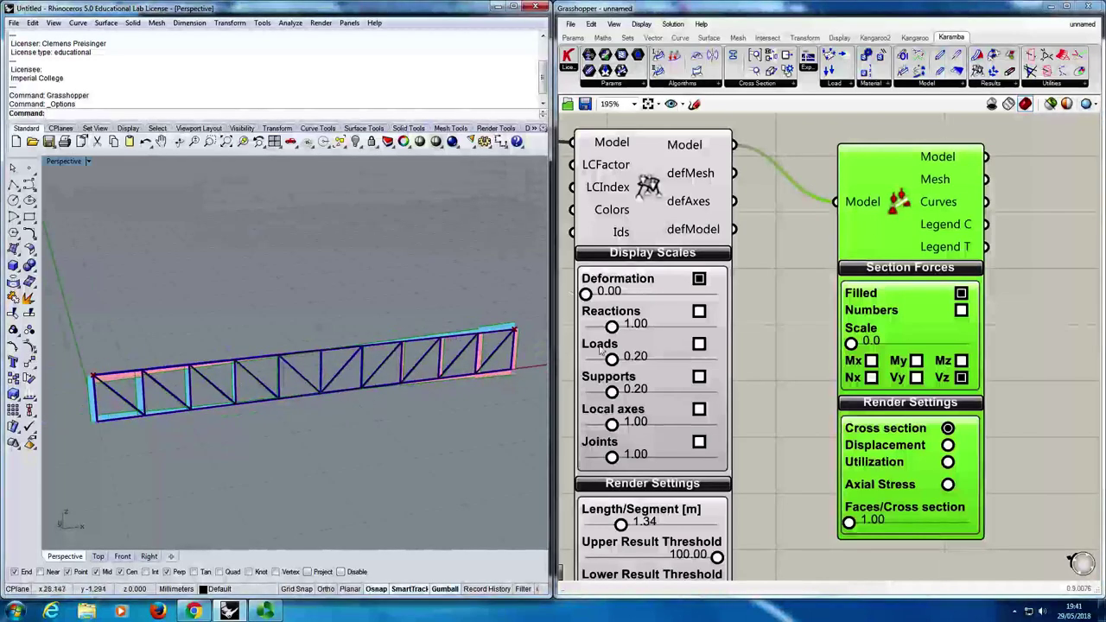
pyautogui.click(588, 296)
pyautogui.moveTo(586, 294)
pyautogui.mouseDown()
pyautogui.moveTo(601, 295)
pyautogui.moveTo(586, 295)
pyautogui.mouseUp()
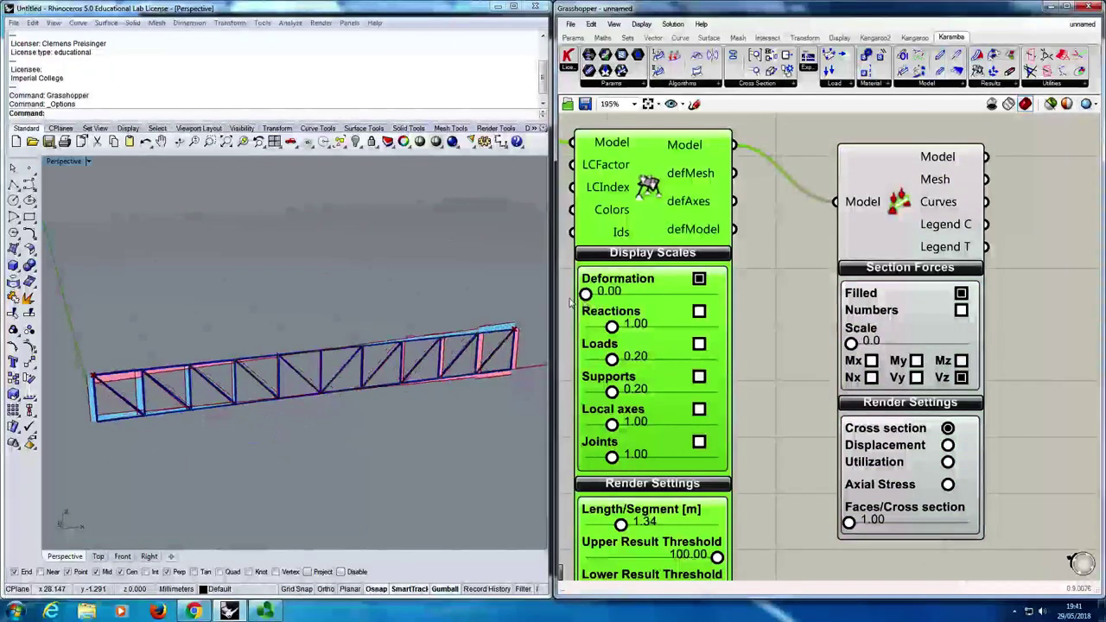
# Switch the Rhino viewport to the Front view with the whole truss in frame.
pyautogui.moveTo(350, 372); pyautogui.dragTo(378, 369, button='right')
pyautogui.write('front')
pyautogui.press('Return')
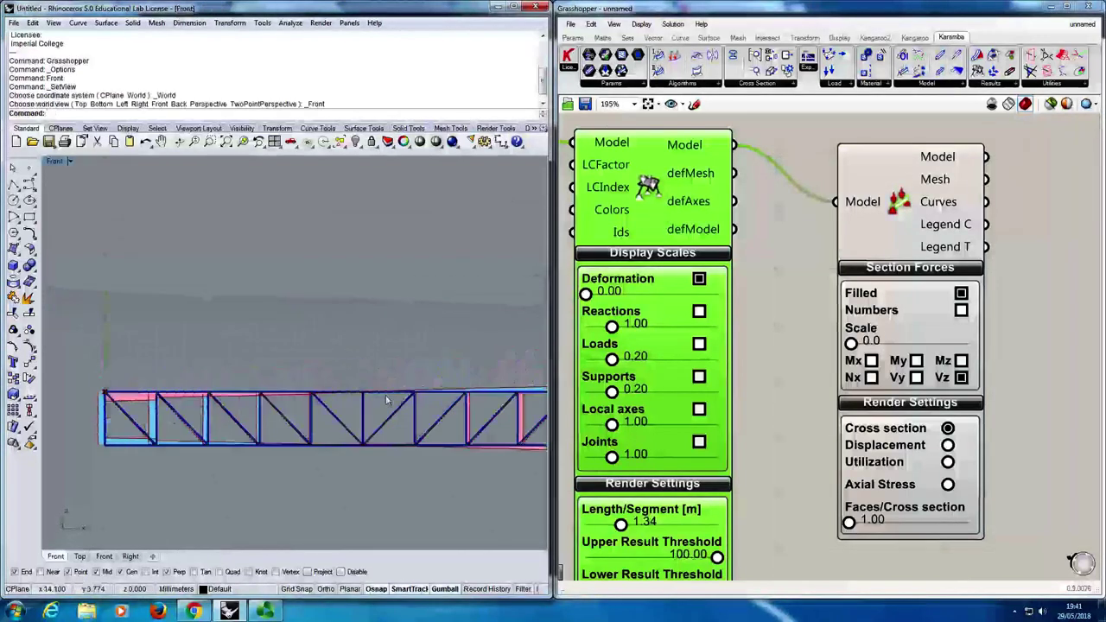
pyautogui.scroll(-2, 346, 396)
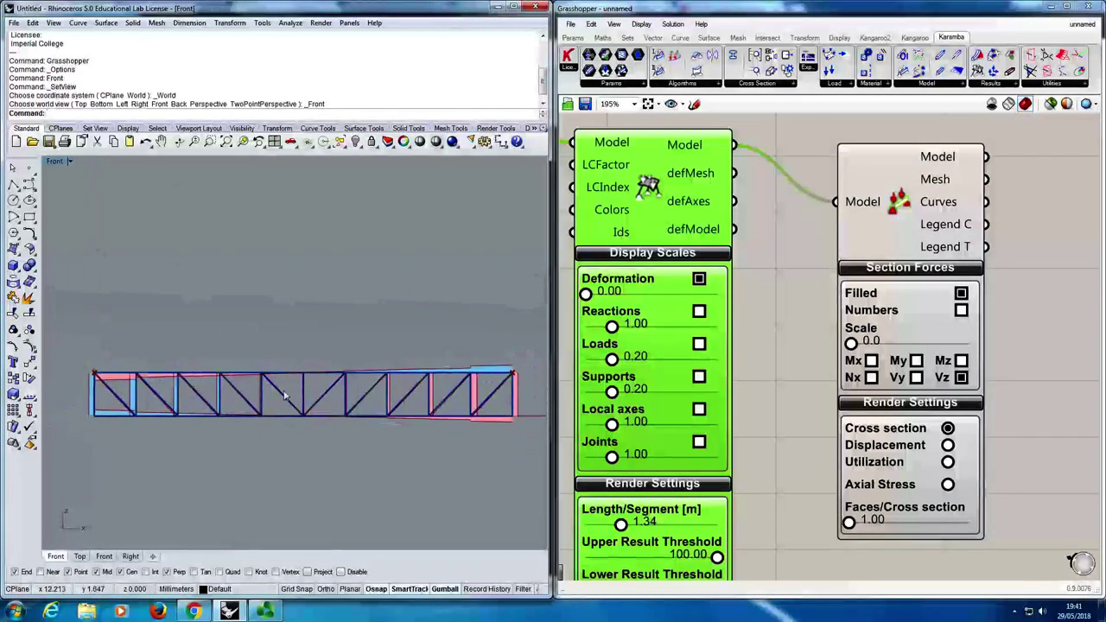
pyautogui.scroll(1, 285, 396)
pyautogui.scroll(-2, 278, 399)
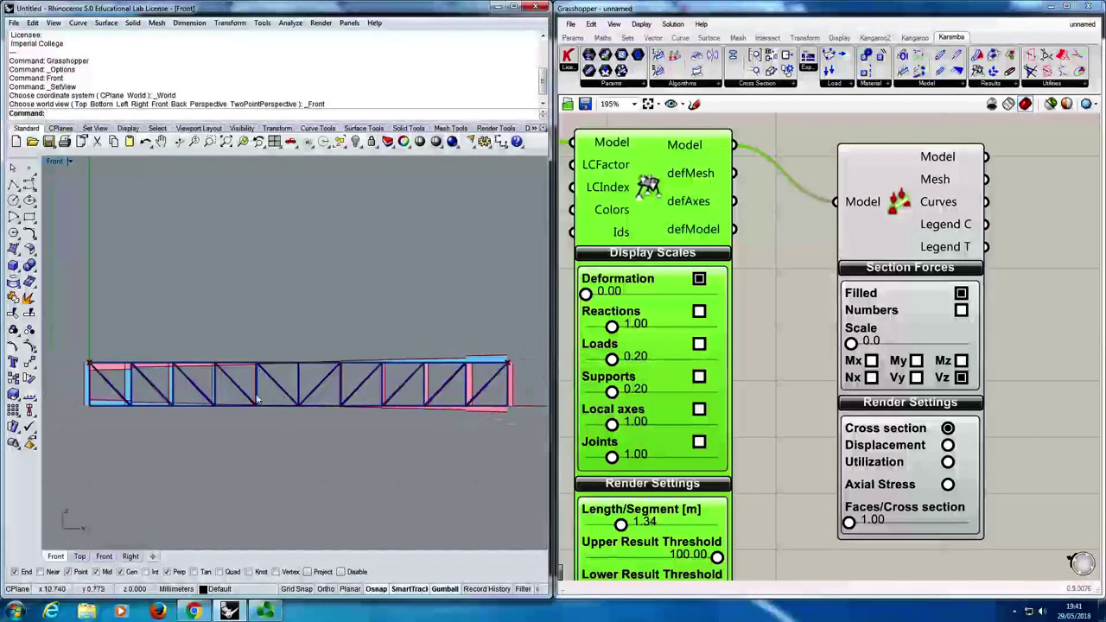
pyautogui.scroll(1, 277, 402)
pyautogui.scroll(-1, 303, 407)
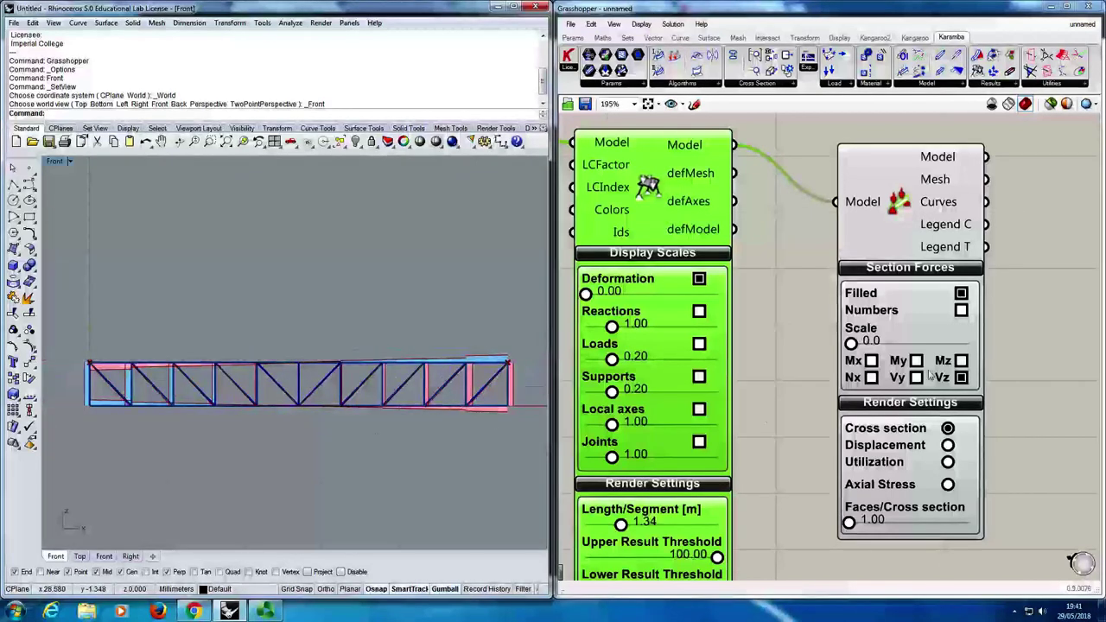
# Set the Section Forces scale to 0.1, turn Numbers on, and inspect the Vz values at the truss's right-hand end.
pyautogui.moveTo(851, 343); pyautogui.dragTo(859, 343)
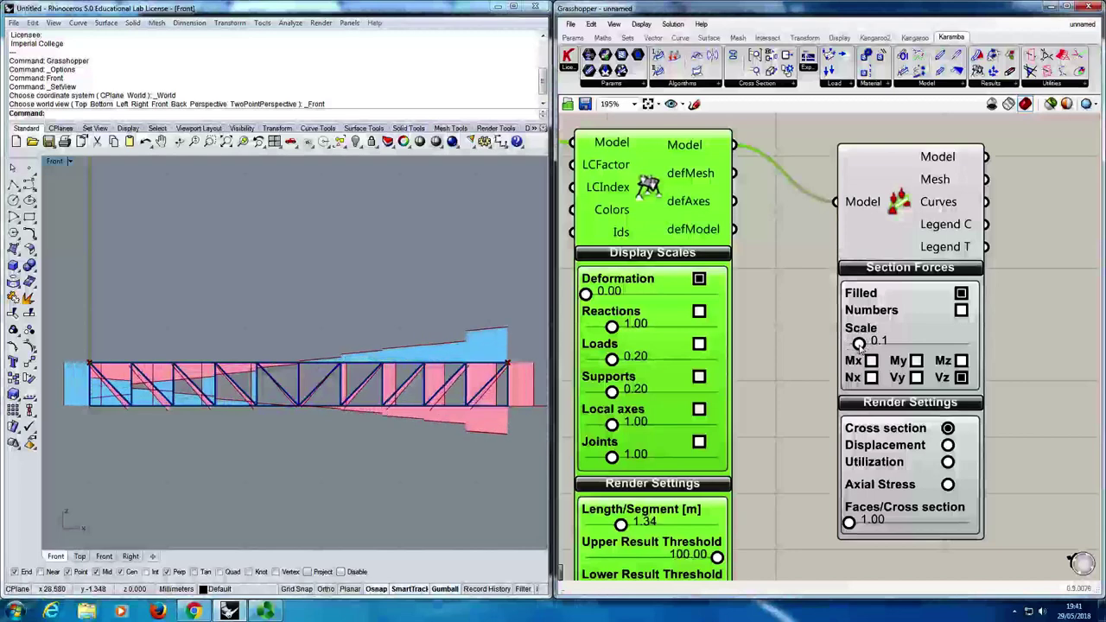
pyautogui.click(961, 309)
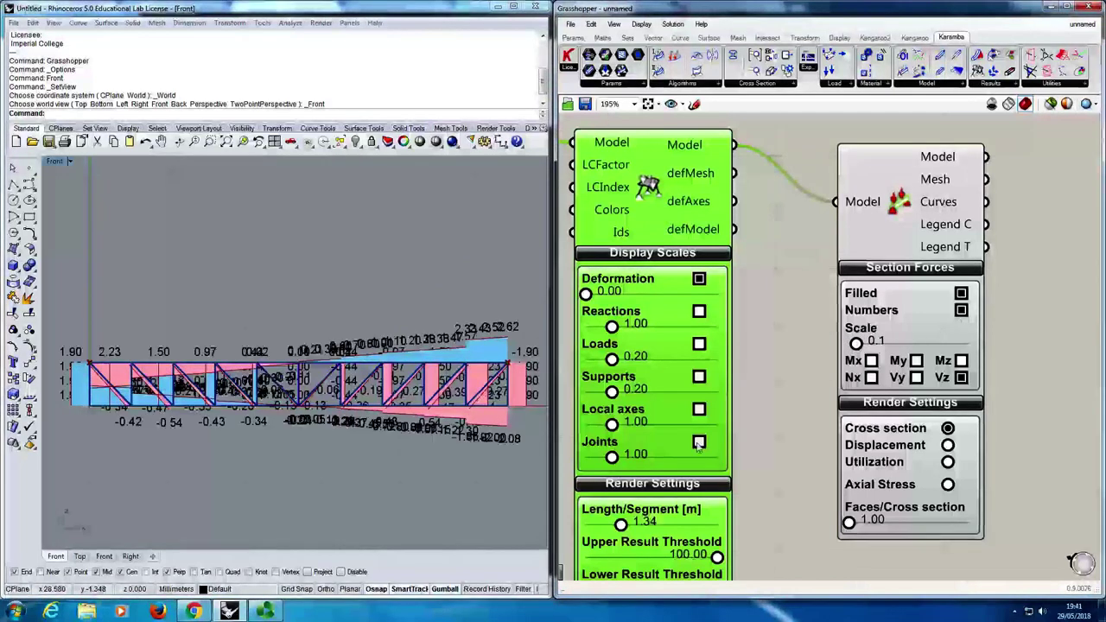
pyautogui.scroll(8, 506, 359)
pyautogui.click(505, 358)
pyautogui.scroll(6, 510, 354)
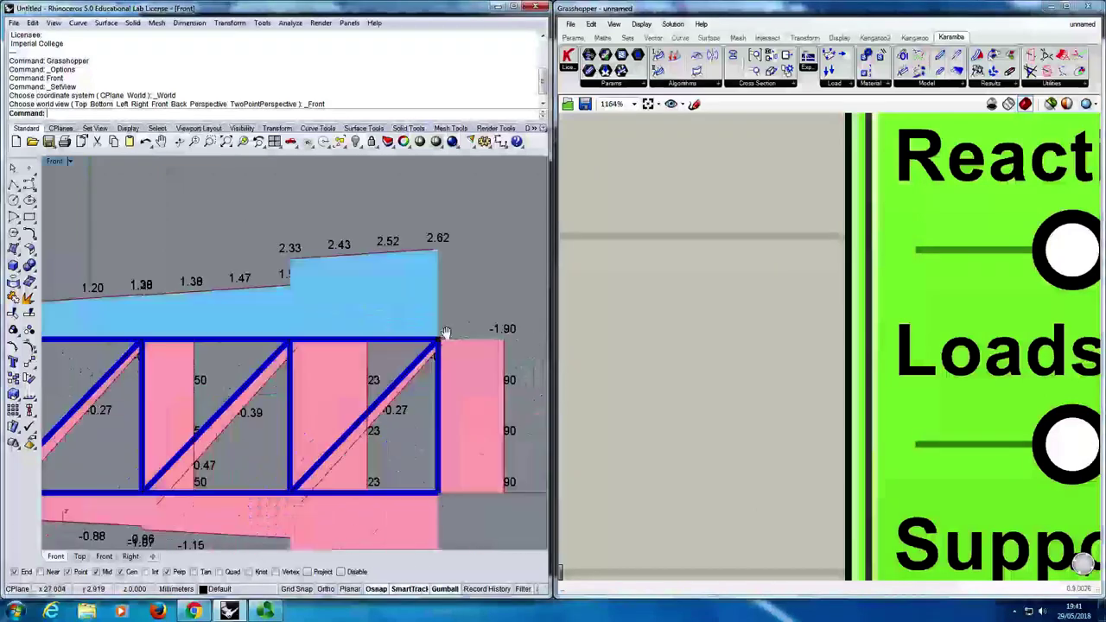
pyautogui.scroll(-2, 445, 332)
pyautogui.moveTo(418, 363); pyautogui.dragTo(426, 337, button='right')
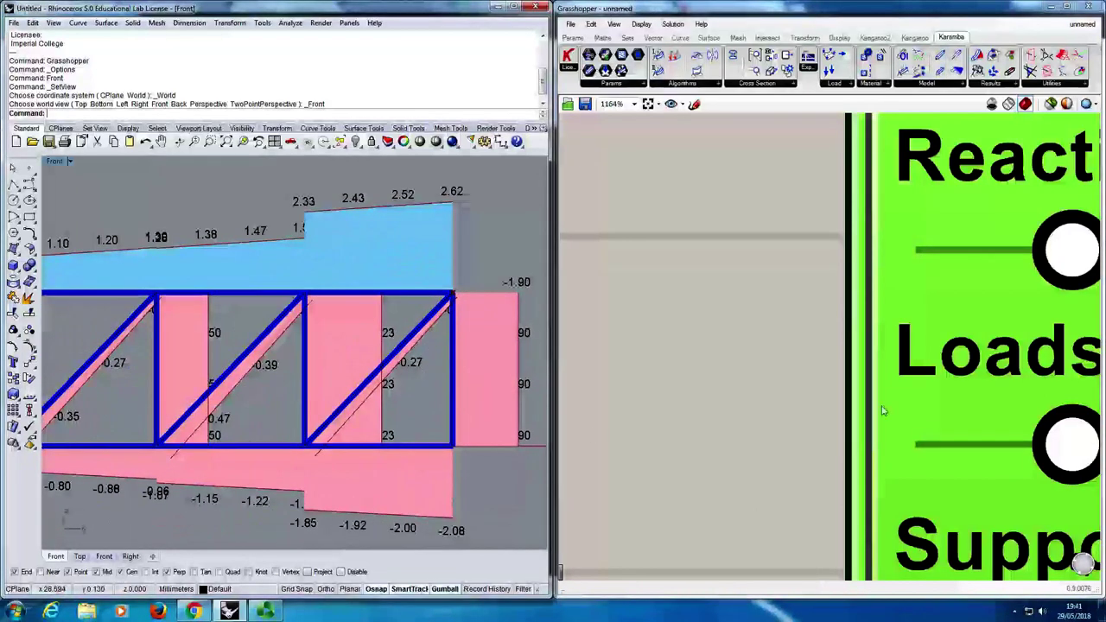
# Turn off the Vz diagram and set the Beam View rendering to Utilization.
pyautogui.scroll(-10, 776, 406)
pyautogui.scroll(-1, 776, 406)
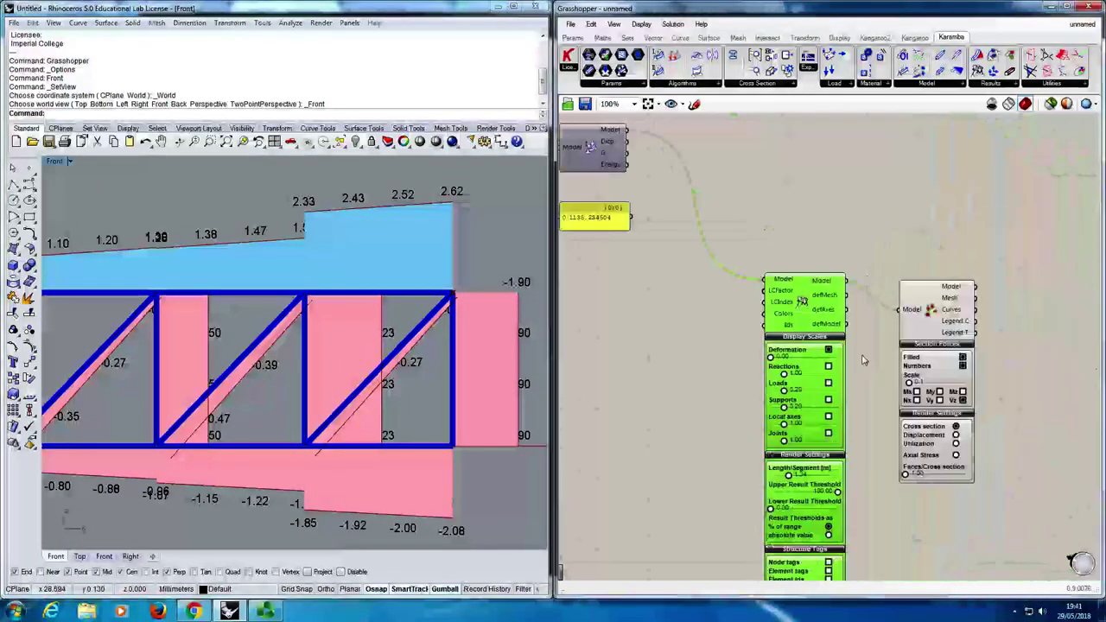
pyautogui.scroll(-1, 870, 346)
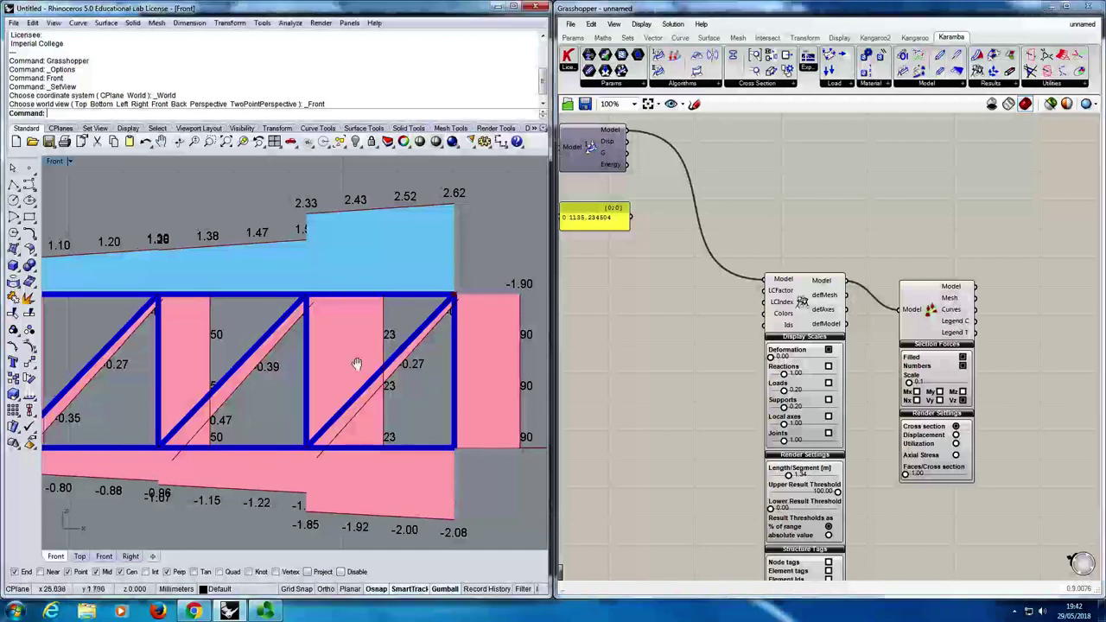
pyautogui.moveTo(358, 365); pyautogui.dragTo(365, 360, button='right')
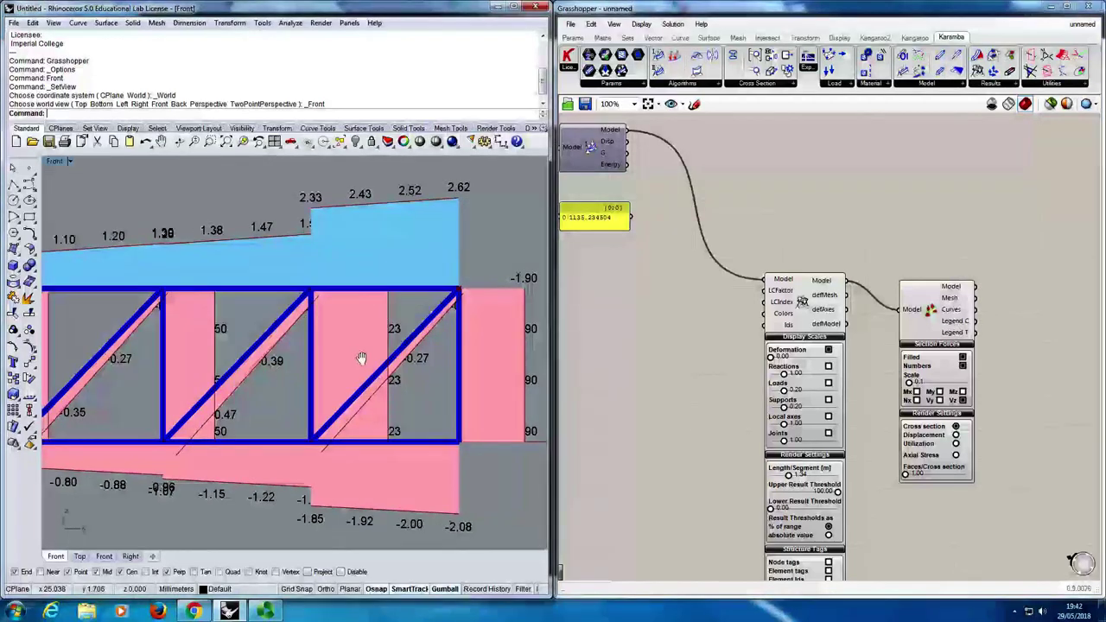
pyautogui.click(955, 443)
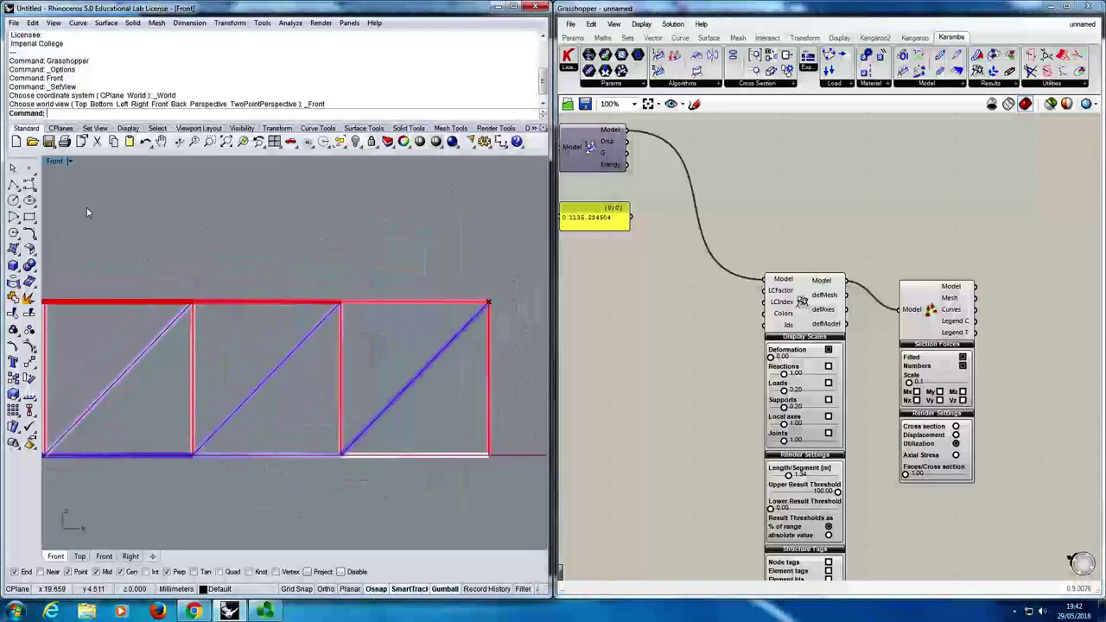
pyautogui.keyDown('ctrl'); pyautogui.keyDown('shift'); pyautogui.moveTo(284, 339); pyautogui.dragTo(186, 415, button='right'); pyautogui.keyUp('shift'); pyautogui.keyUp('ctrl')
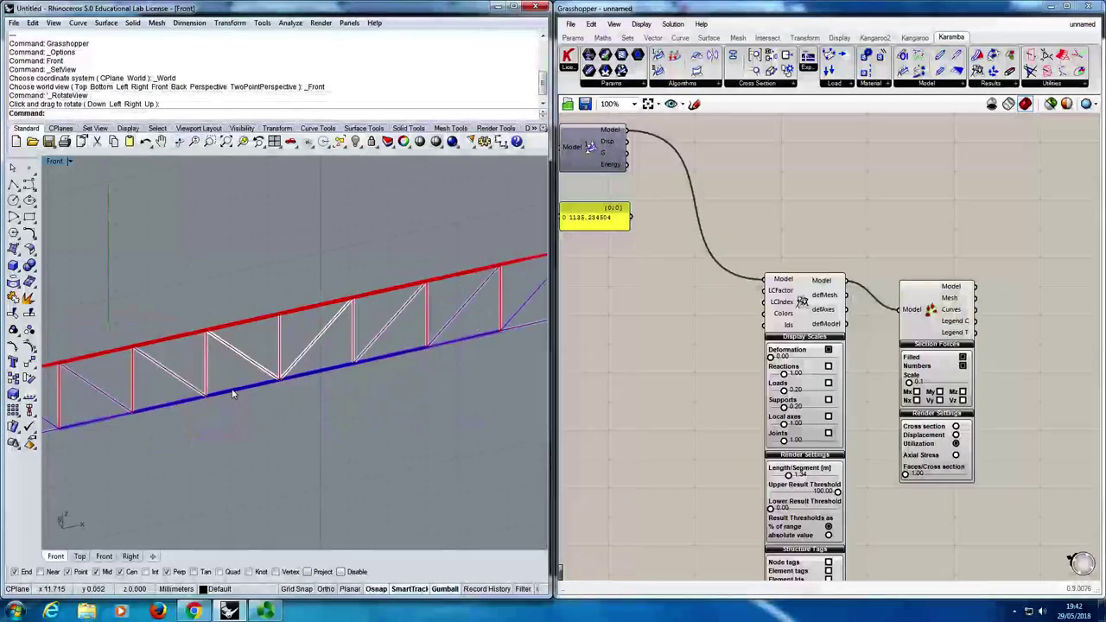
pyautogui.click(614, 24)
pyautogui.moveTo(639, 24)
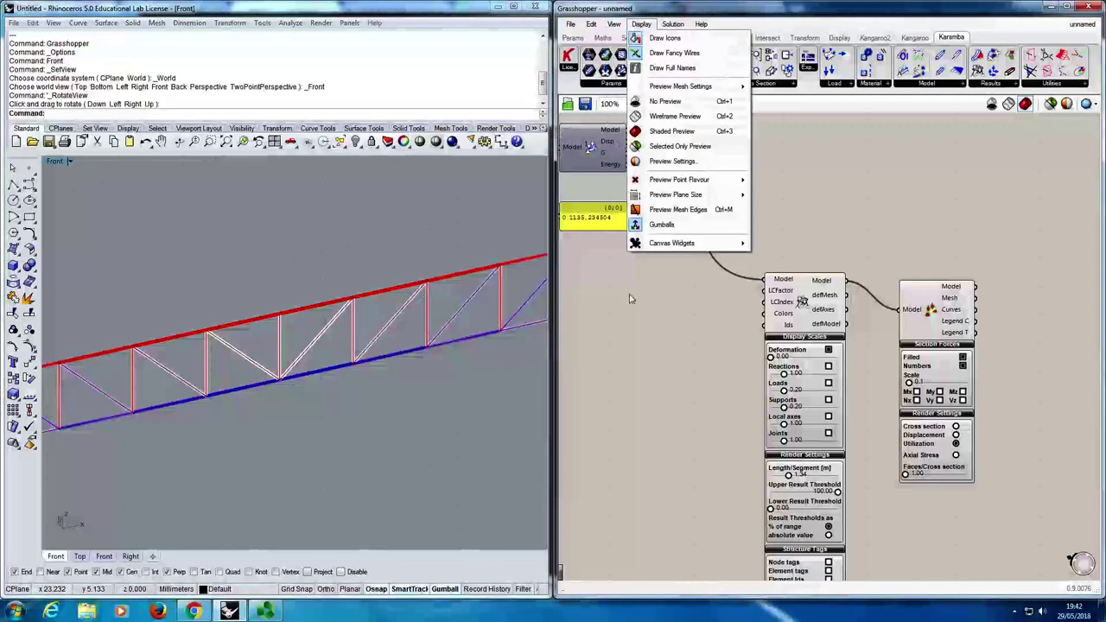
pyautogui.click(284, 388)
pyautogui.keyDown('ctrl'); pyautogui.keyDown('shift'); pyautogui.moveTo(302, 400); pyautogui.dragTo(285, 385, button='right'); pyautogui.keyUp('shift'); pyautogui.keyUp('ctrl')
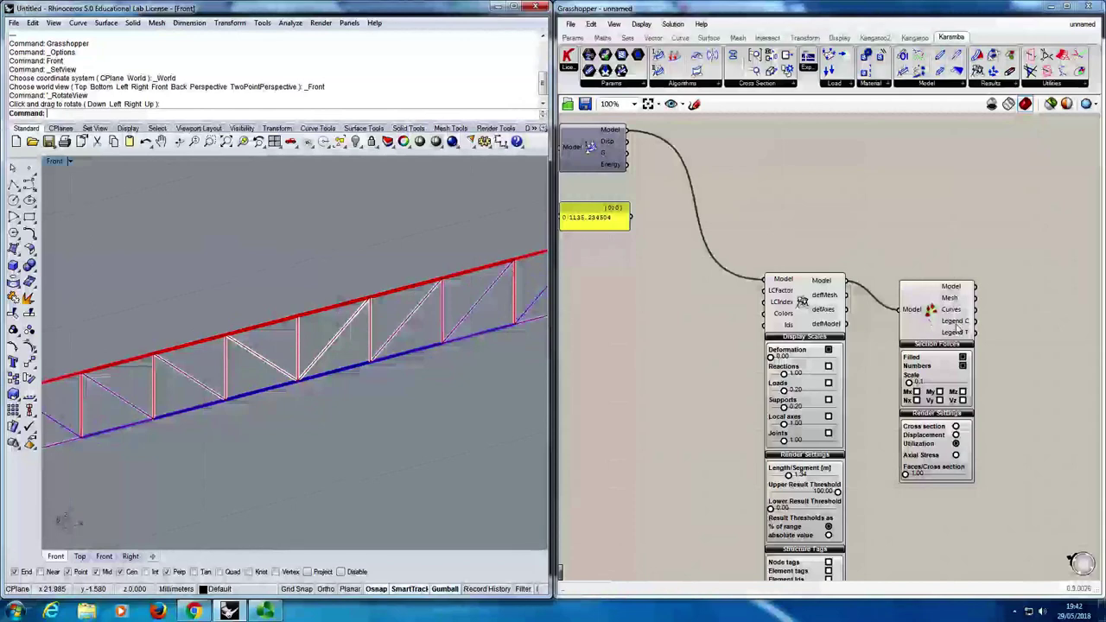
# Add a Legend component beside Beam View and connect Legend C to its C input and Legend T to its T input.
pyautogui.doubleClick(1025, 336)
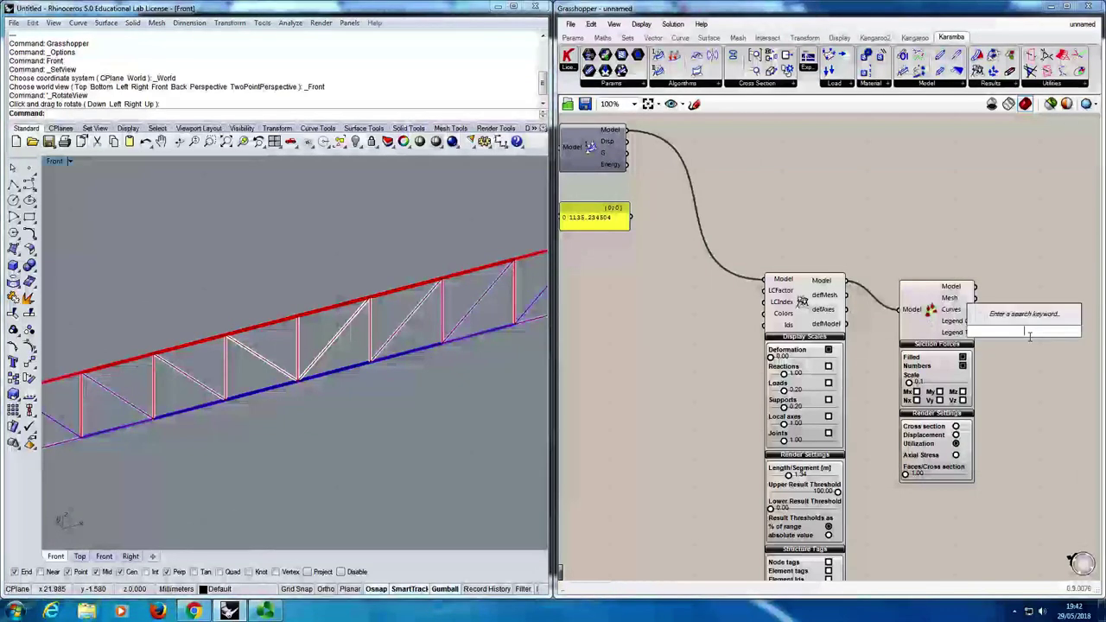
pyautogui.write('lege')
pyautogui.press('Return')
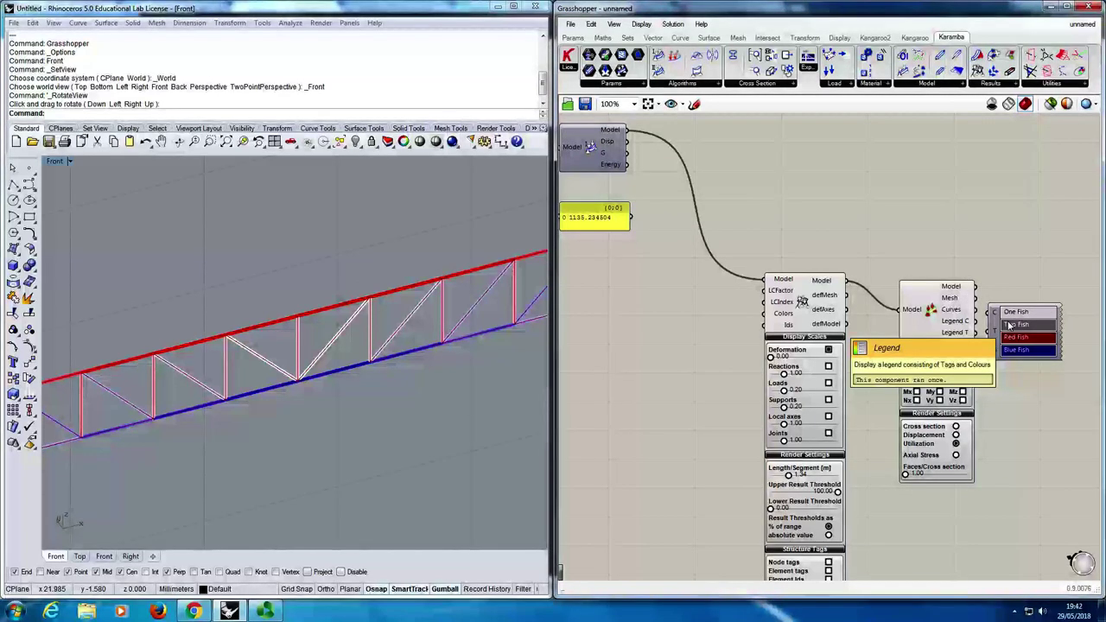
pyautogui.scroll(4, 1009, 325)
pyautogui.moveTo(956, 297); pyautogui.dragTo(955, 317)
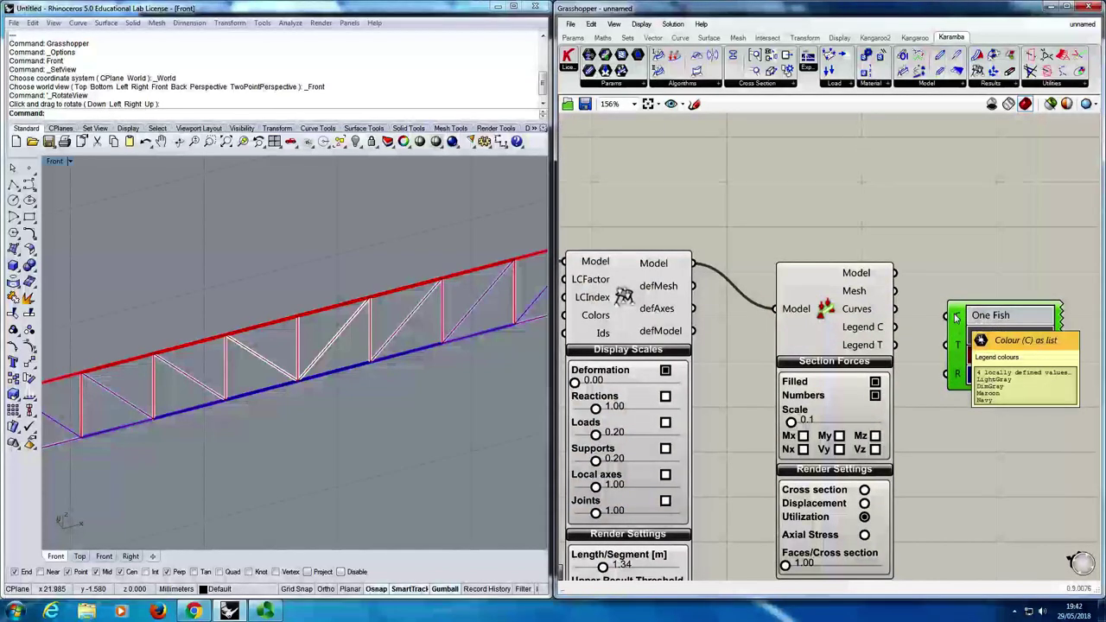
pyautogui.moveTo(895, 326); pyautogui.dragTo(946, 316)
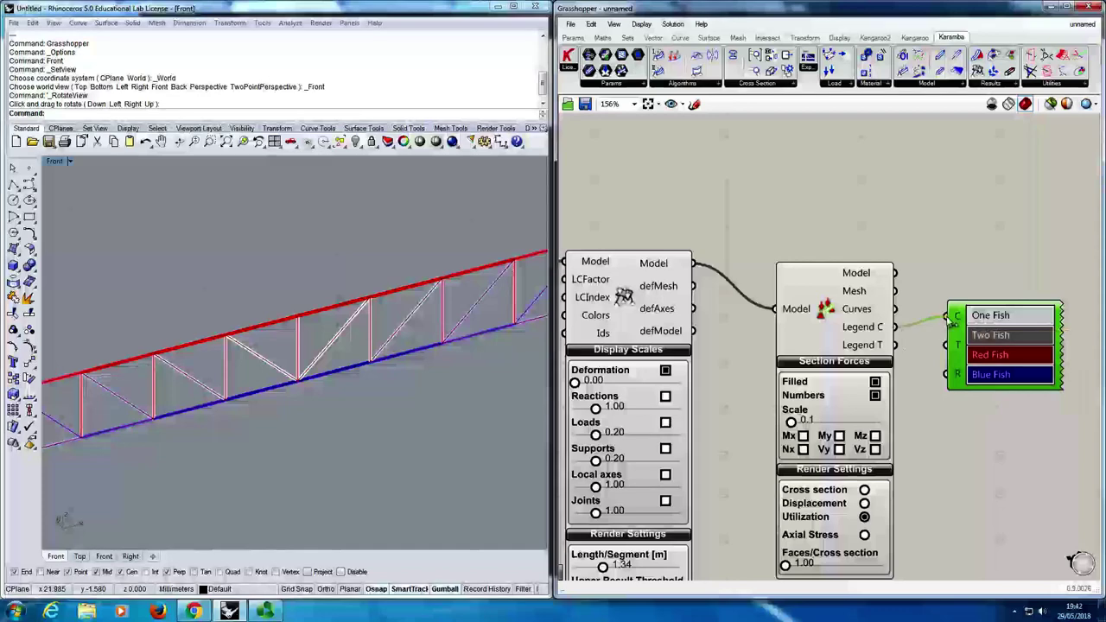
pyautogui.moveTo(895, 345); pyautogui.dragTo(946, 345)
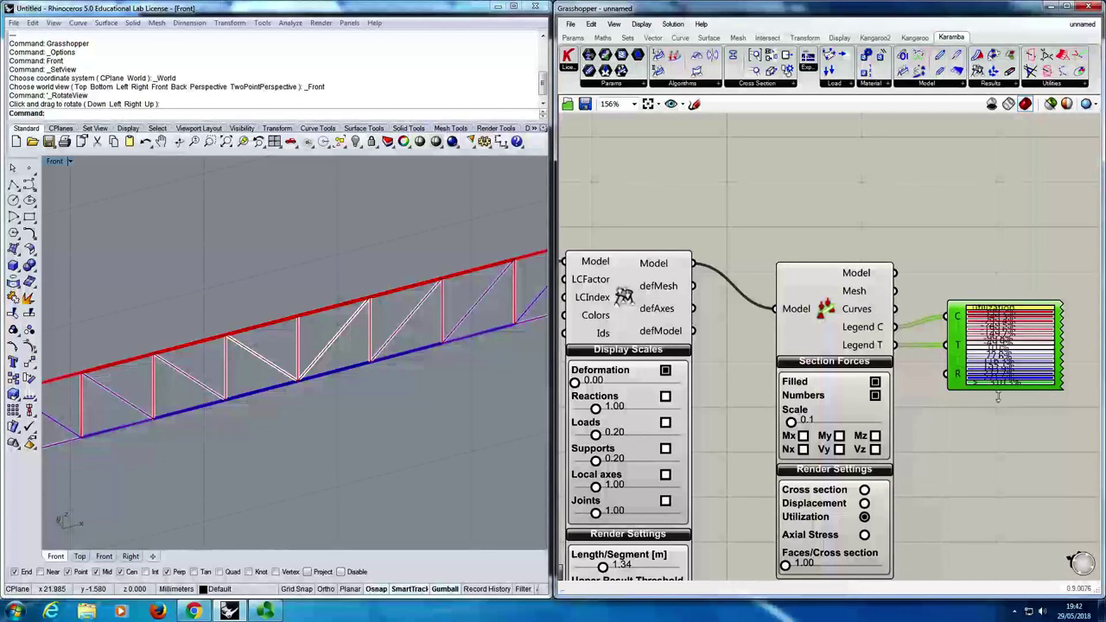
# Enlarge the Legend component until its utilization entries are readable, and compare them with the truss's member colours.
pyautogui.moveTo(996, 397); pyautogui.dragTo(998, 531)
pyautogui.moveTo(979, 449); pyautogui.dragTo(1012, 408)
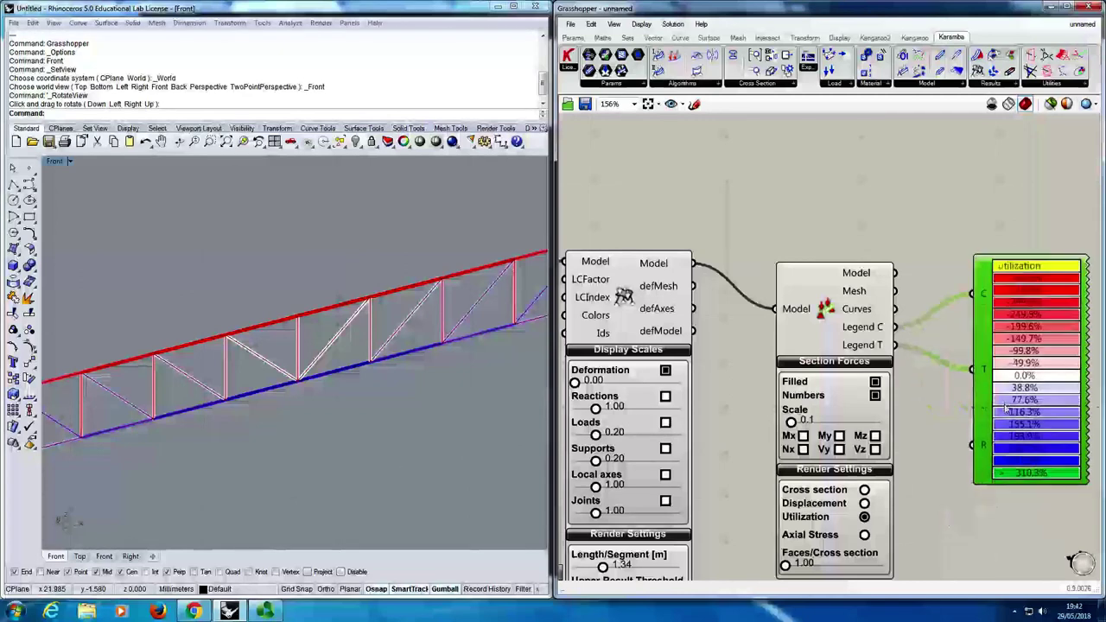
pyautogui.moveTo(1038, 437); pyautogui.dragTo(899, 409, button='right')
pyautogui.scroll(2, 890, 393)
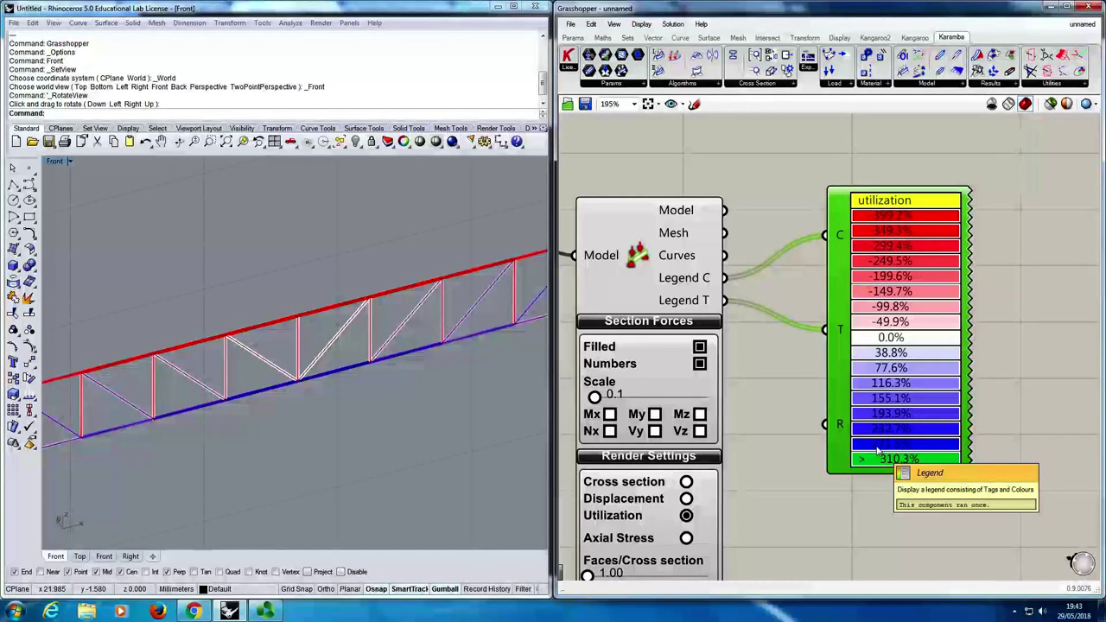
pyautogui.moveTo(259, 380); pyautogui.dragTo(330, 383, button='right')
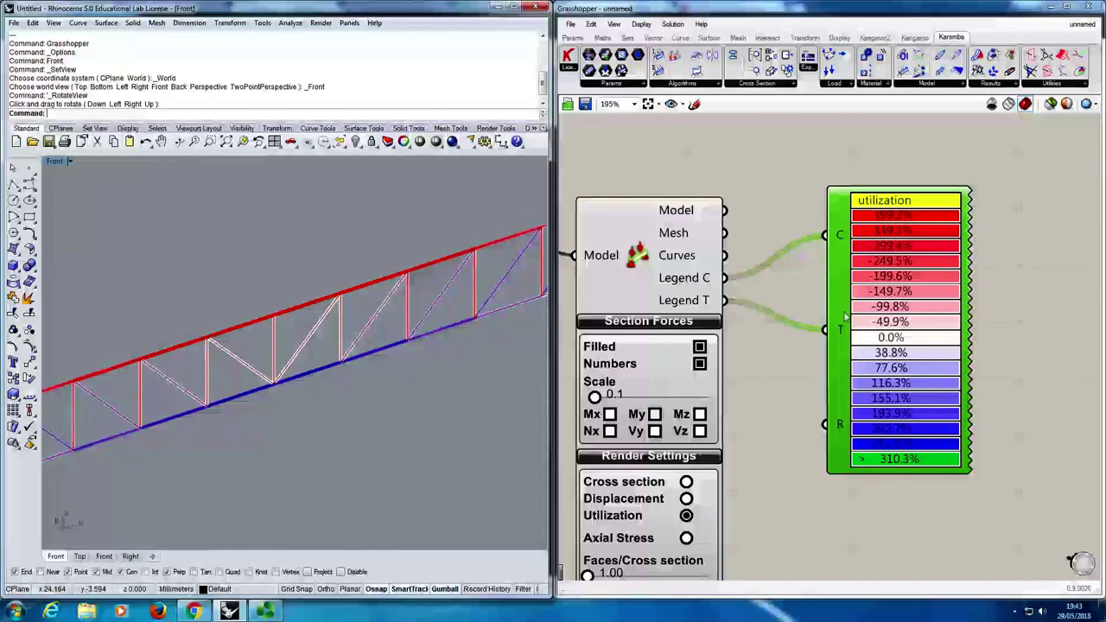
pyautogui.moveTo(844, 317)
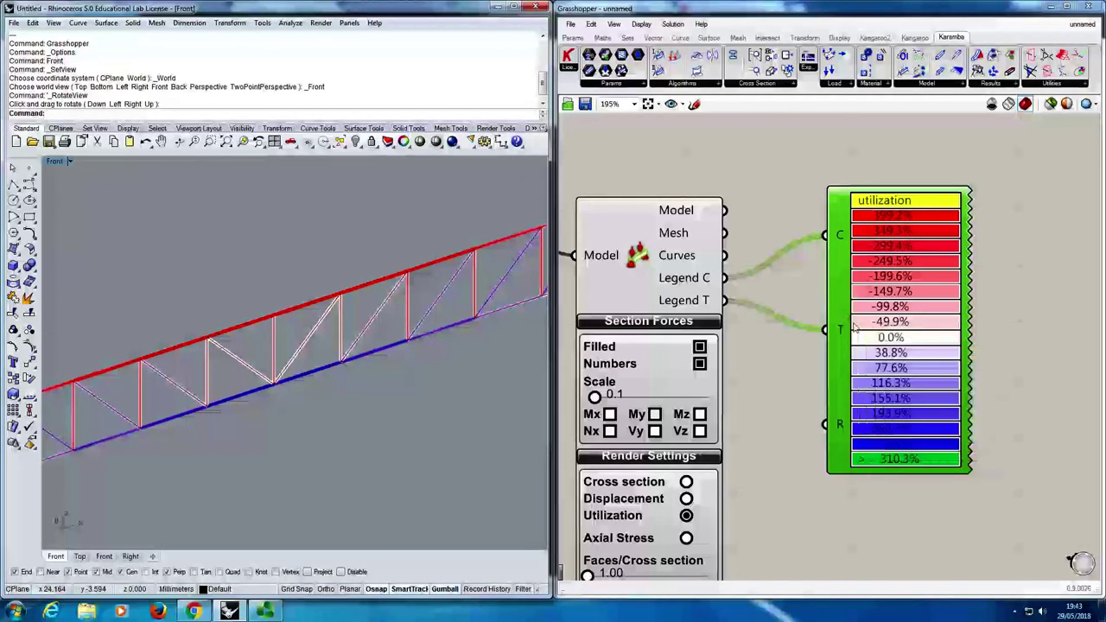
pyautogui.scroll(-5, 853, 327)
pyautogui.moveTo(914, 322)
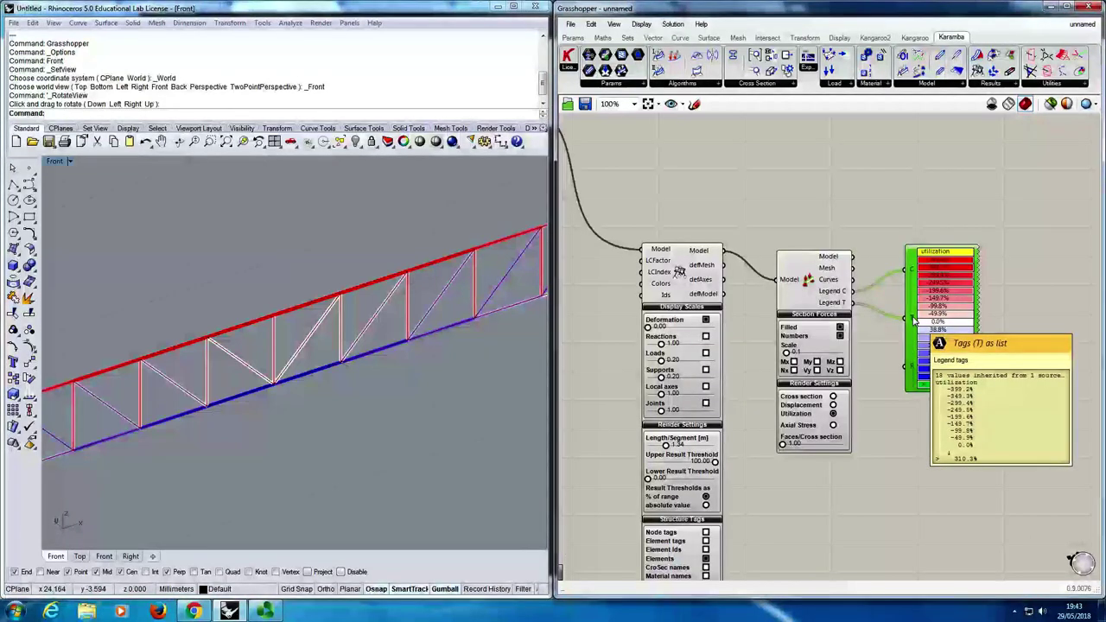
# Set one rectangle for the Legend's R input, drawn below the truss in the rotated Rhino view.
pyautogui.rightClick(913, 366)
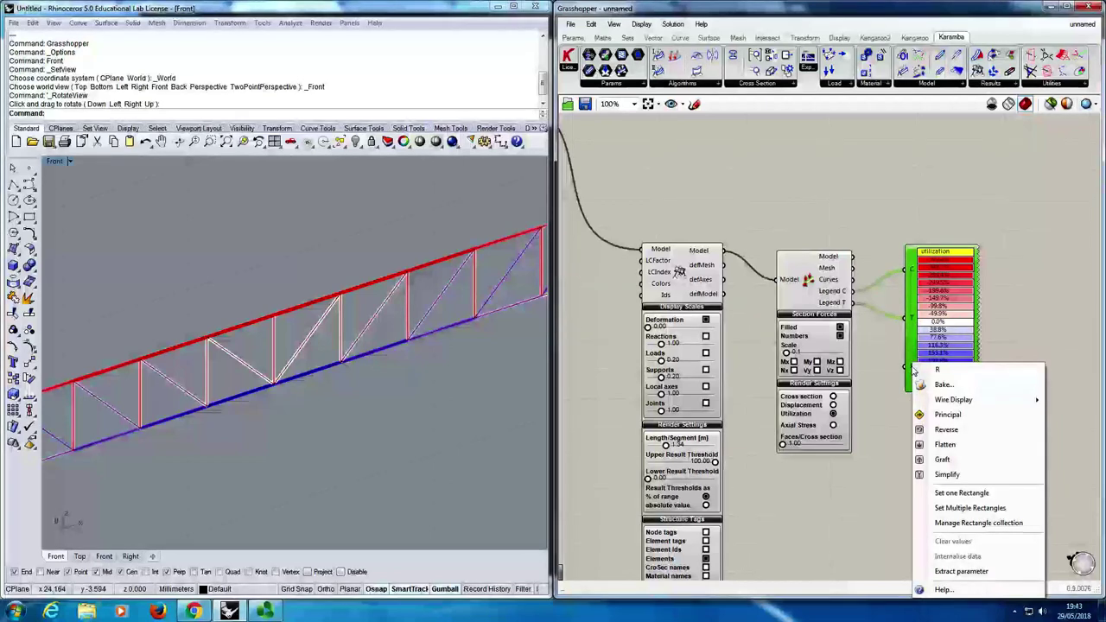
pyautogui.click(979, 498)
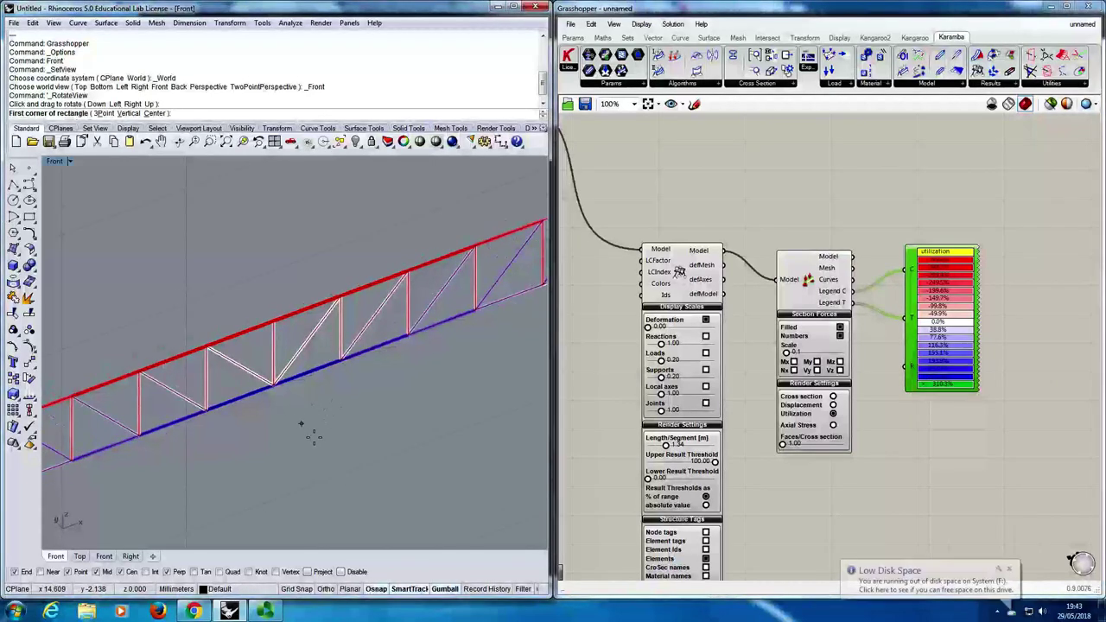
pyautogui.click(292, 419)
pyautogui.click(361, 519)
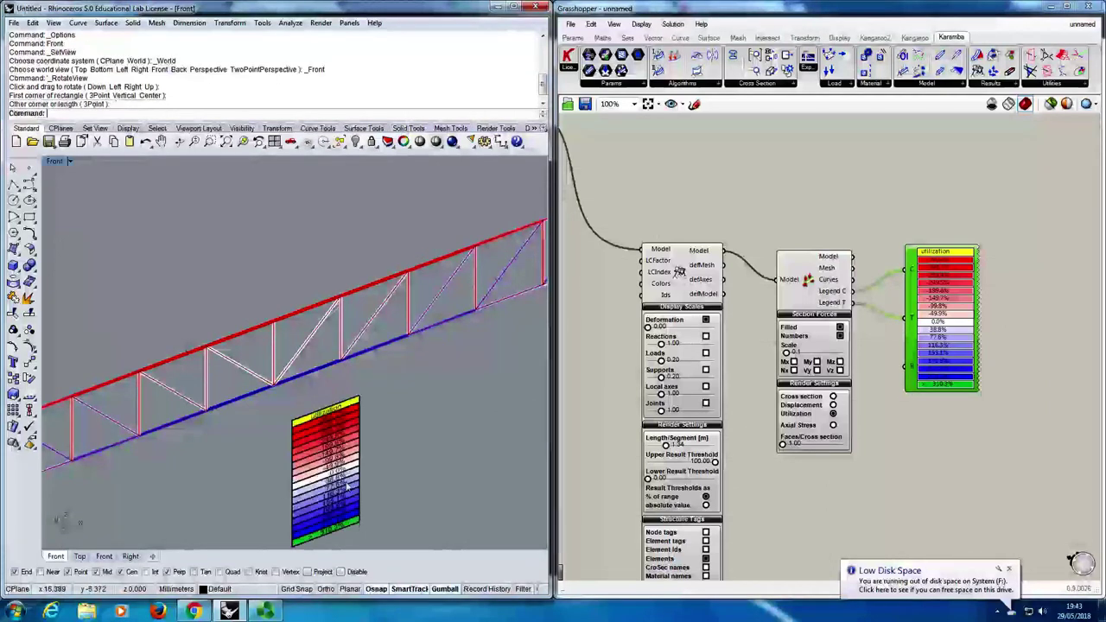
pyautogui.moveTo(305, 424)
pyautogui.mouseDown(button='right')
pyautogui.moveTo(305, 482)
pyautogui.moveTo(324, 484)
pyautogui.moveTo(313, 495)
pyautogui.moveTo(304, 438)
pyautogui.mouseUp(button='right')
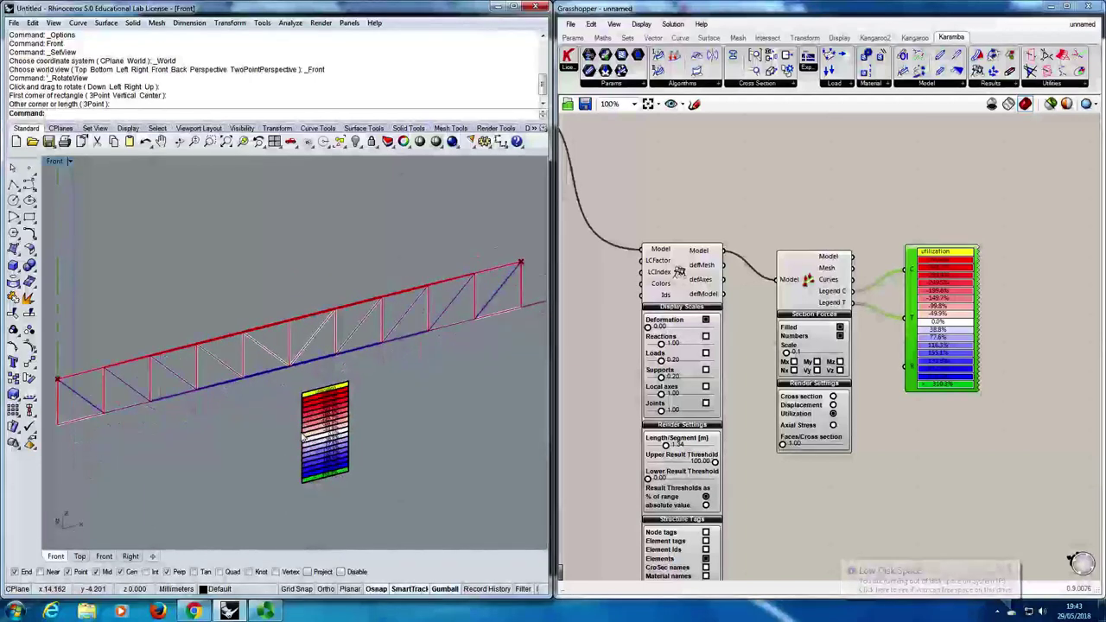
# Restore the Front view and redraw the Legend's R rectangle below the left part of the truss.
pyautogui.write('Front')
pyautogui.press('Return')
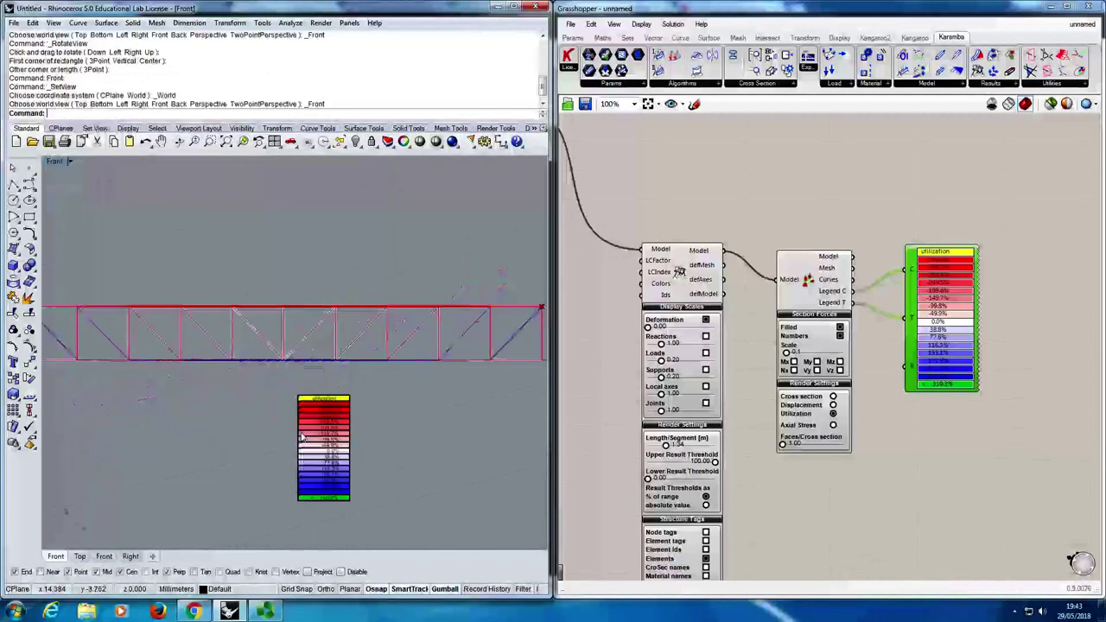
pyautogui.rightClick(914, 367)
pyautogui.click(960, 492)
pyautogui.click(144, 388)
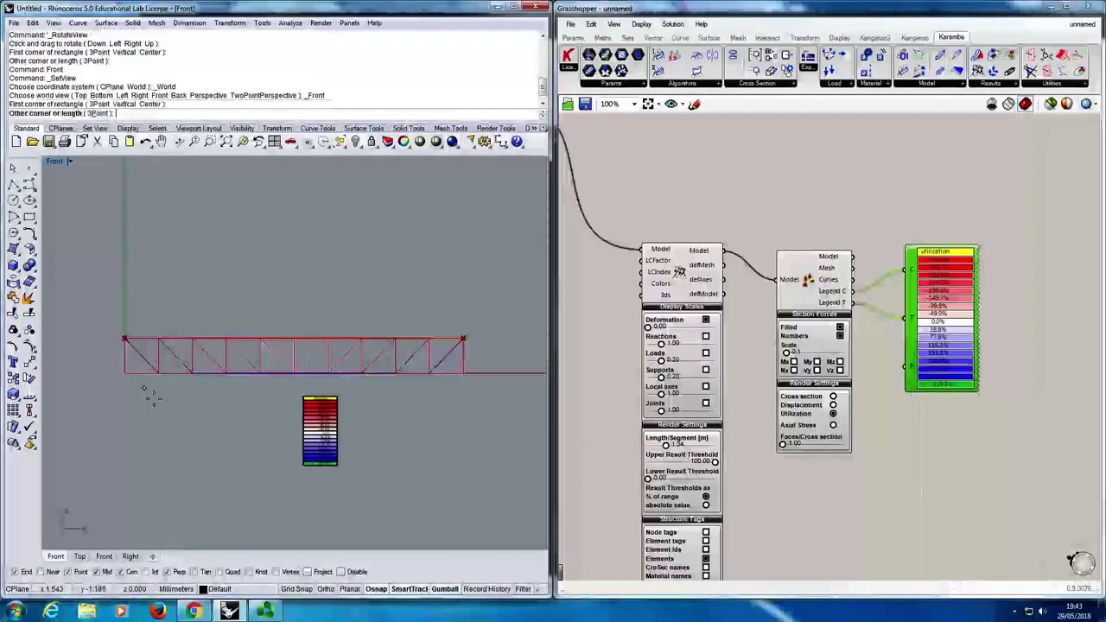
pyautogui.click(249, 491)
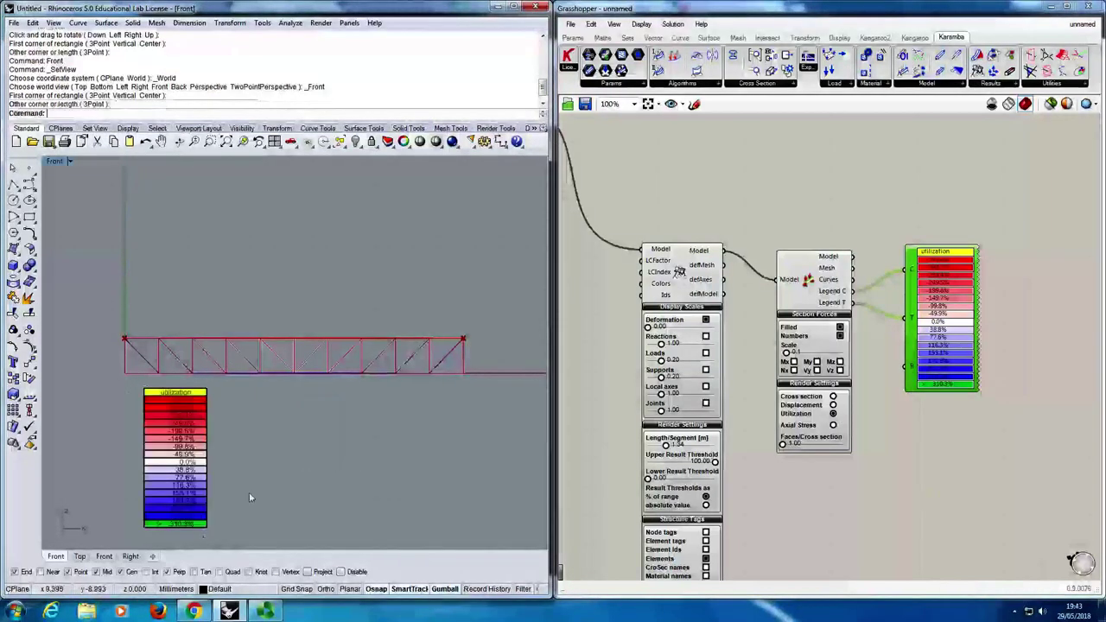
pyautogui.moveTo(248, 491); pyautogui.dragTo(218, 451, button='right')
pyautogui.scroll(3, 218, 451)
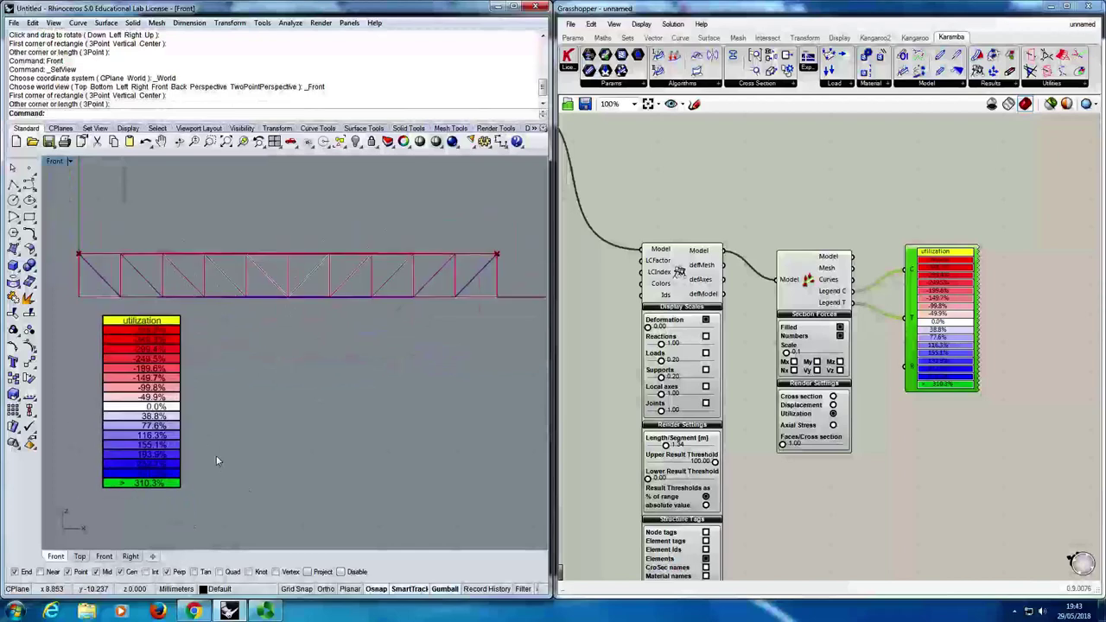
# Restrict the Grasshopper preview to selected components and select Beam View along with the Legend.
pyautogui.click(1049, 104)
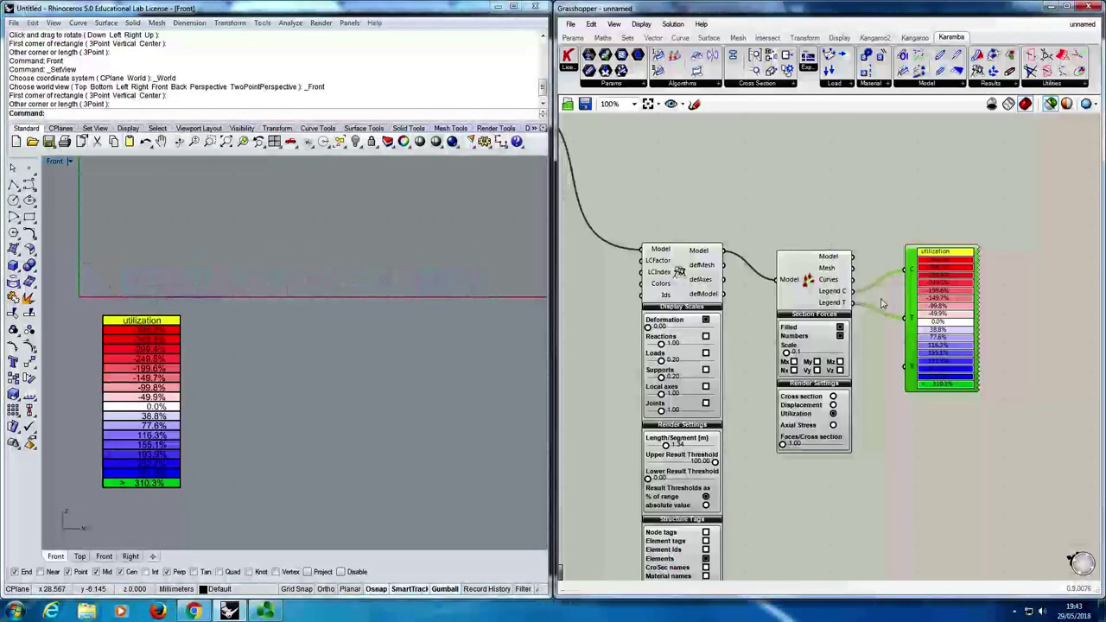
pyautogui.click(817, 289)
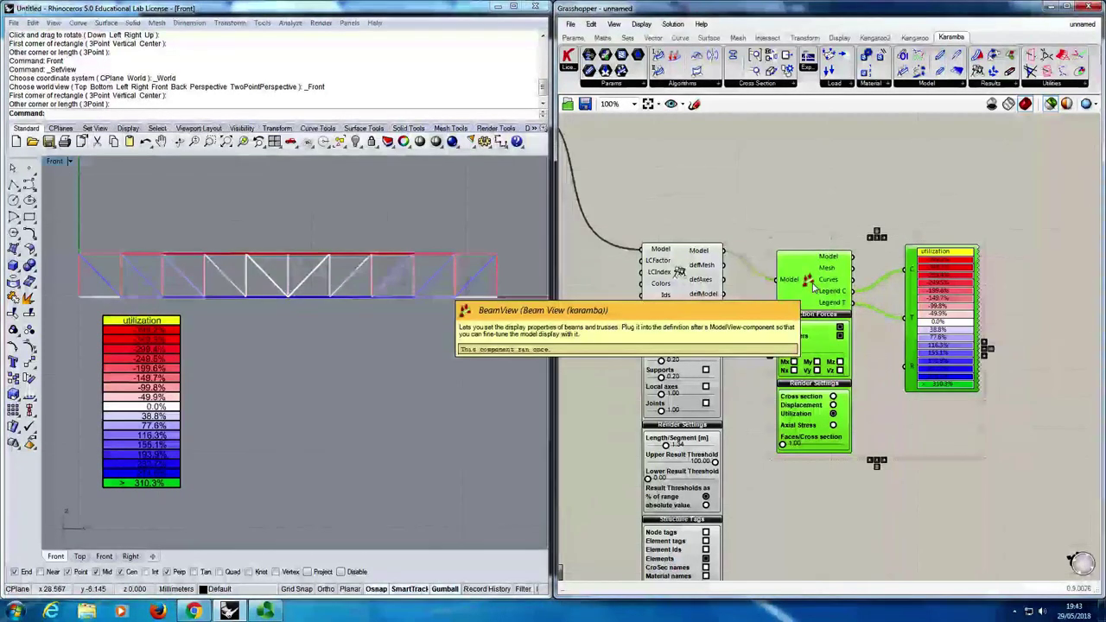
# Run Print in Rhino, set Landscape orientation, Raster Output and Print Color, and close the setup without printing.
pyautogui.click(542, 325)
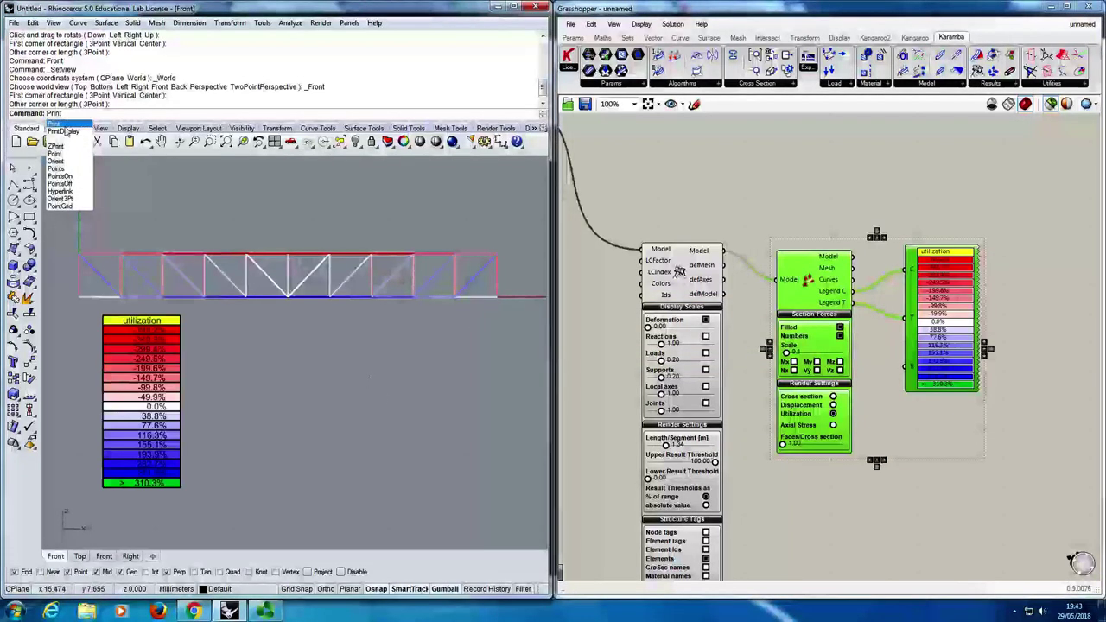
pyautogui.press('Return')
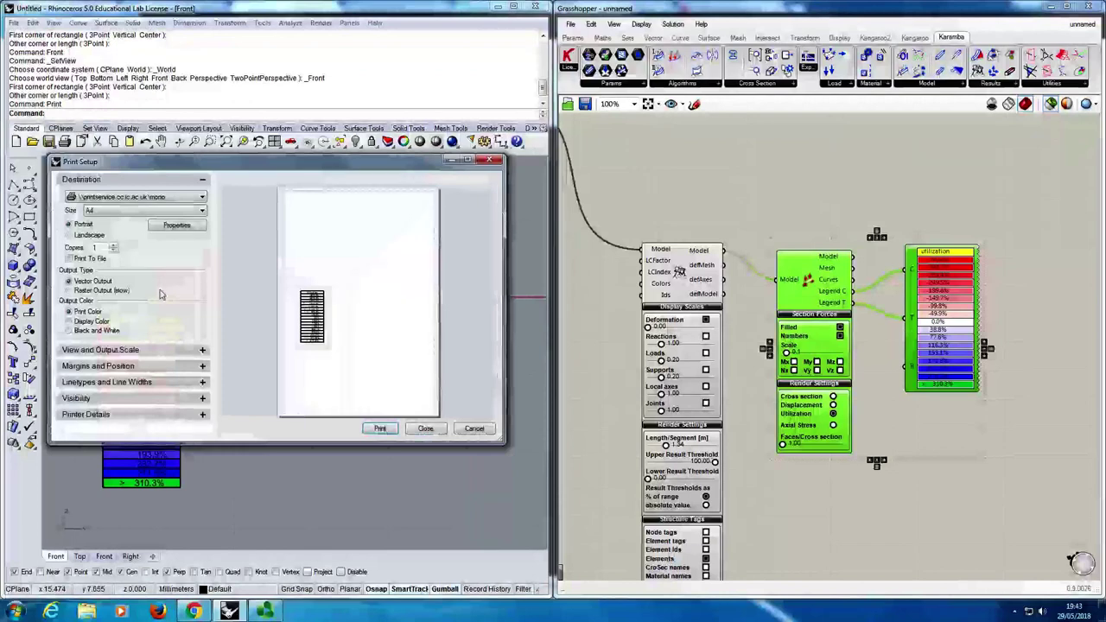
pyautogui.click(79, 319)
pyautogui.click(88, 292)
pyautogui.click(73, 235)
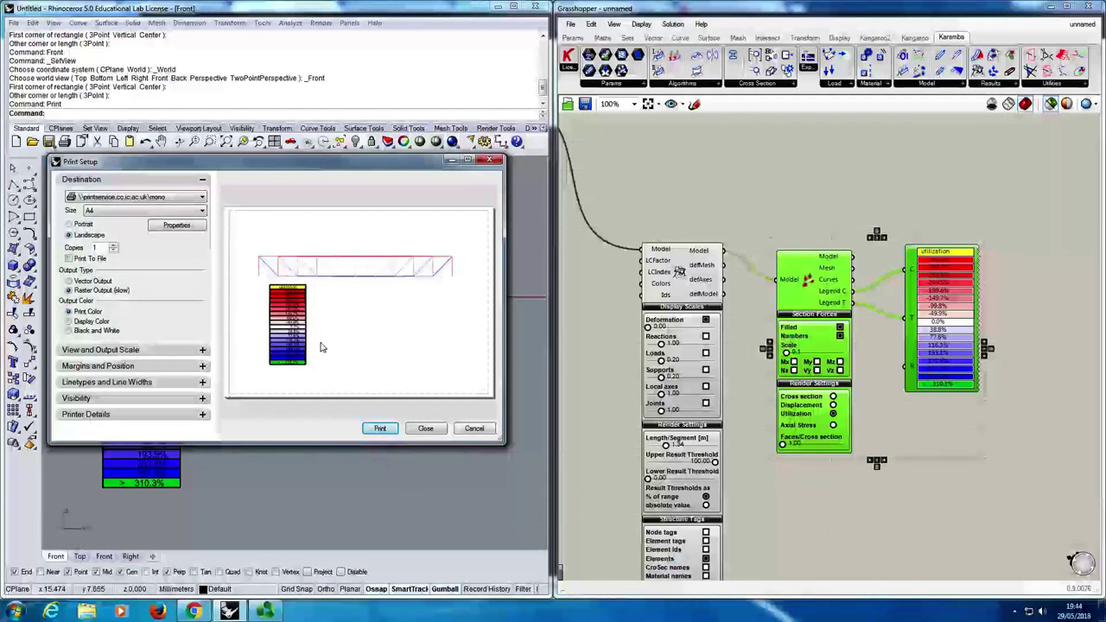
pyautogui.click(425, 429)
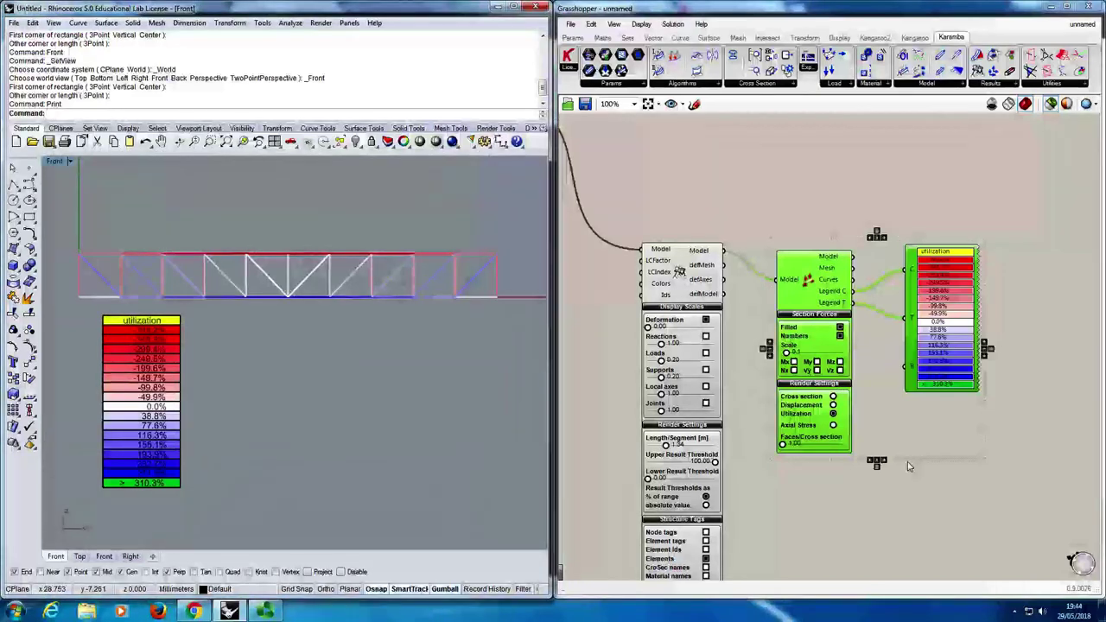
# Set the Beam View rendering to Displacement.
pyautogui.click(833, 404)
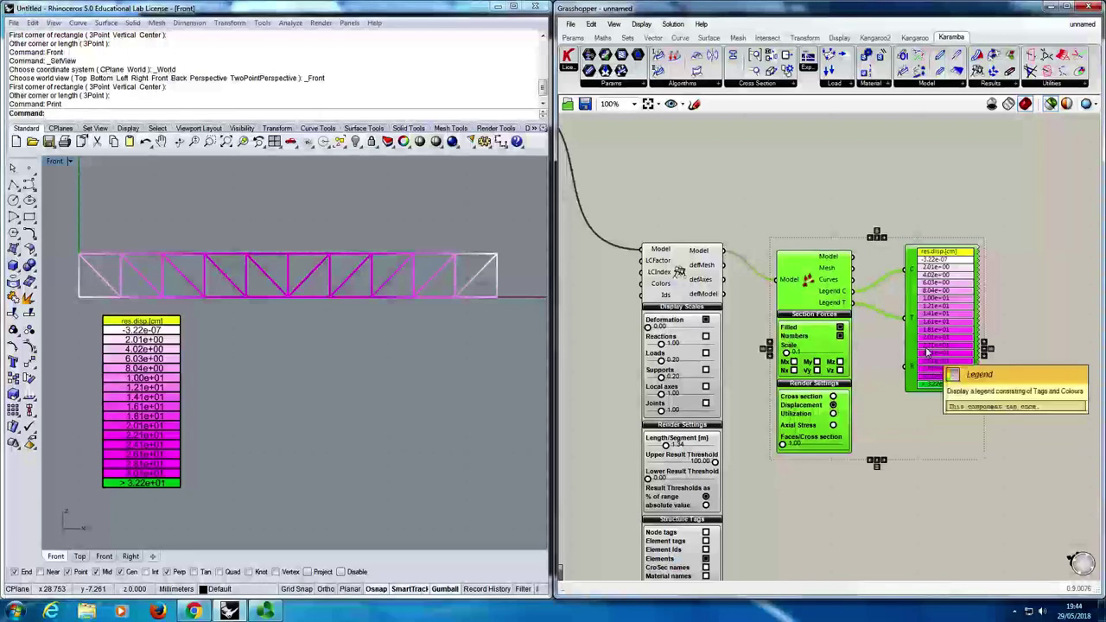
pyautogui.moveTo(916, 348); pyautogui.dragTo(887, 319, button='right')
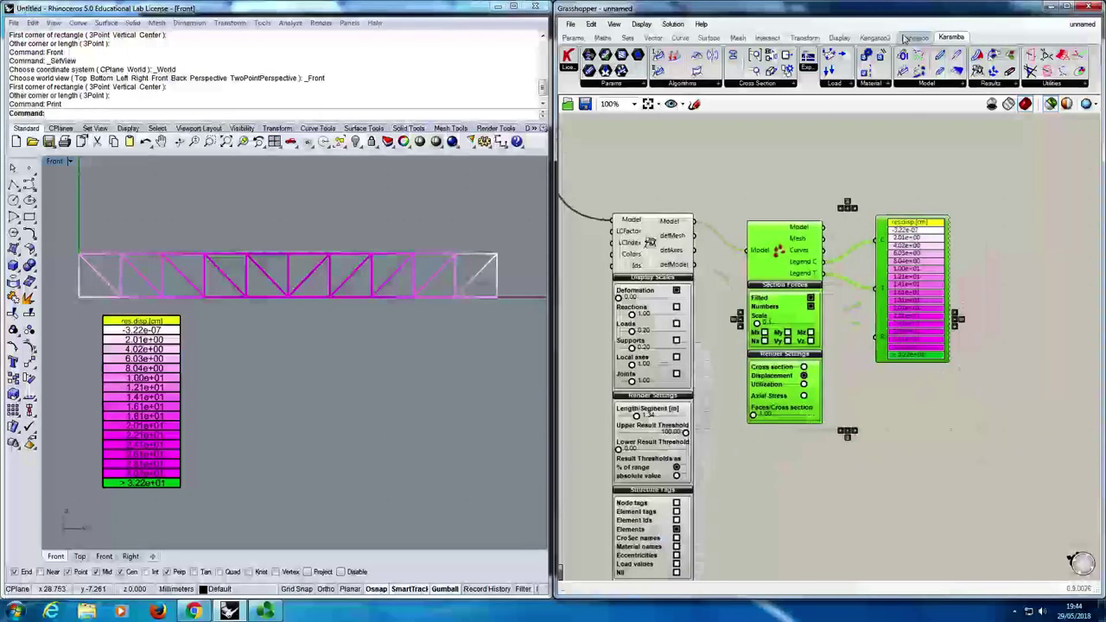
# Add a Beam Forces component below the Legend and connect Beam View's Model output to its Model input.
pyautogui.click(993, 87)
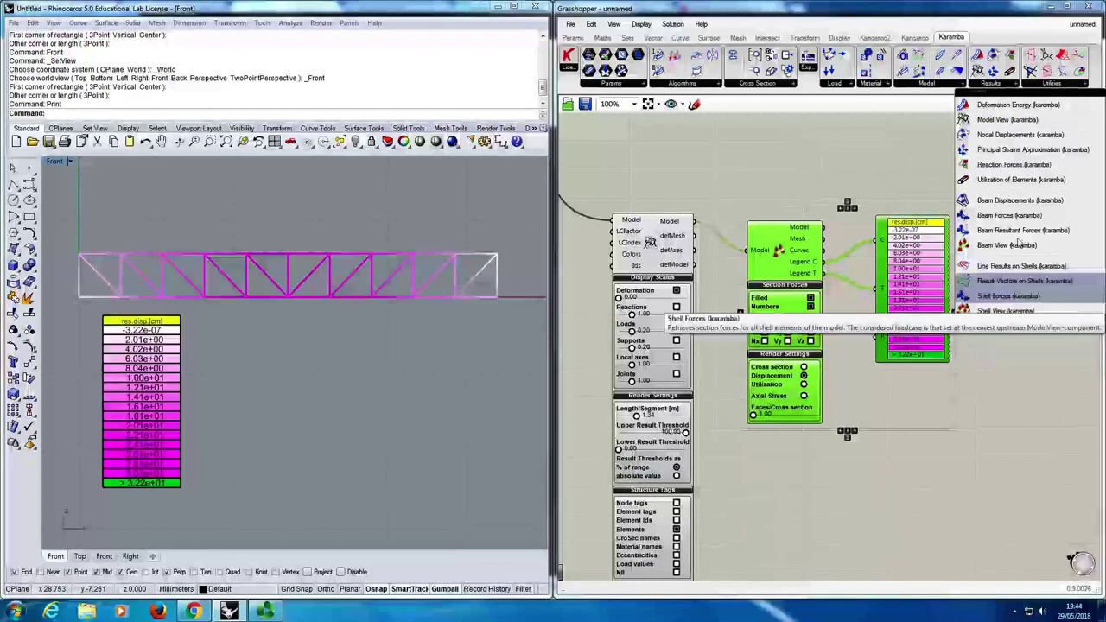
pyautogui.moveTo(1008, 216); pyautogui.dragTo(897, 410)
pyautogui.moveTo(822, 227); pyautogui.dragTo(897, 409)
pyautogui.scroll(3, 896, 409)
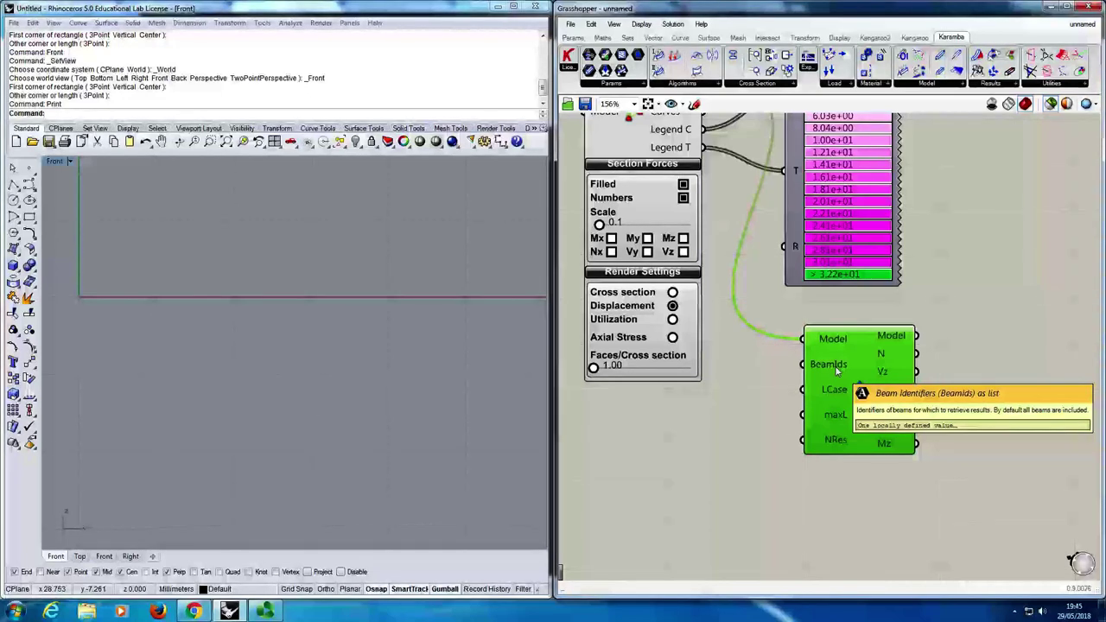
# Add a panel containing Verticals and connect it to the BeamIds input of Beam Forces.
pyautogui.doubleClick(656, 436)
pyautogui.write('panel')
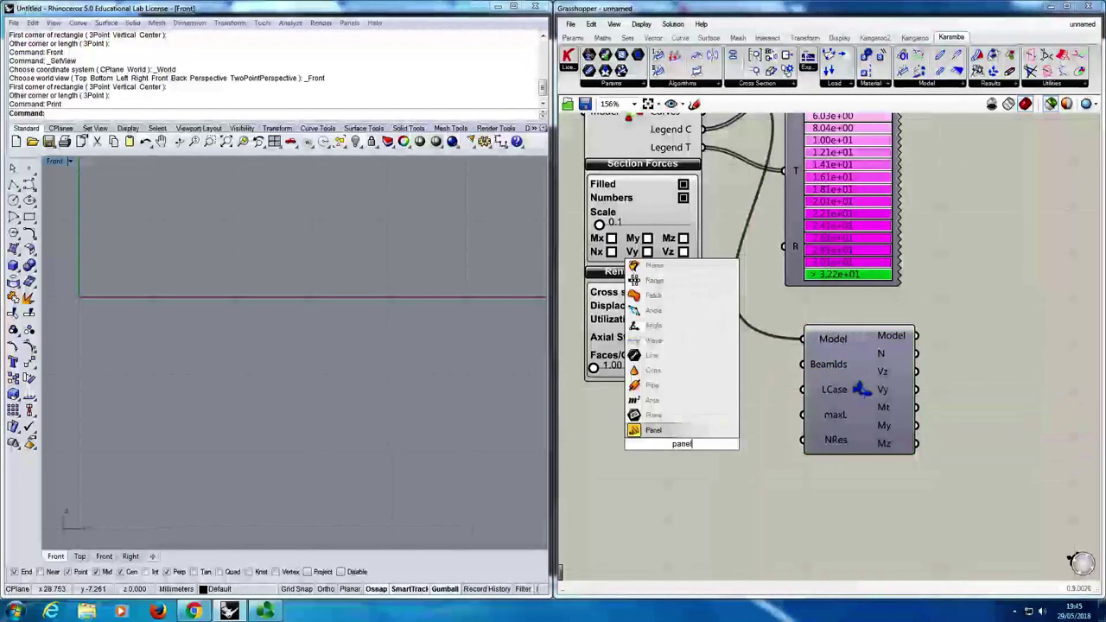
pyautogui.press('Return')
pyautogui.doubleClick(686, 445)
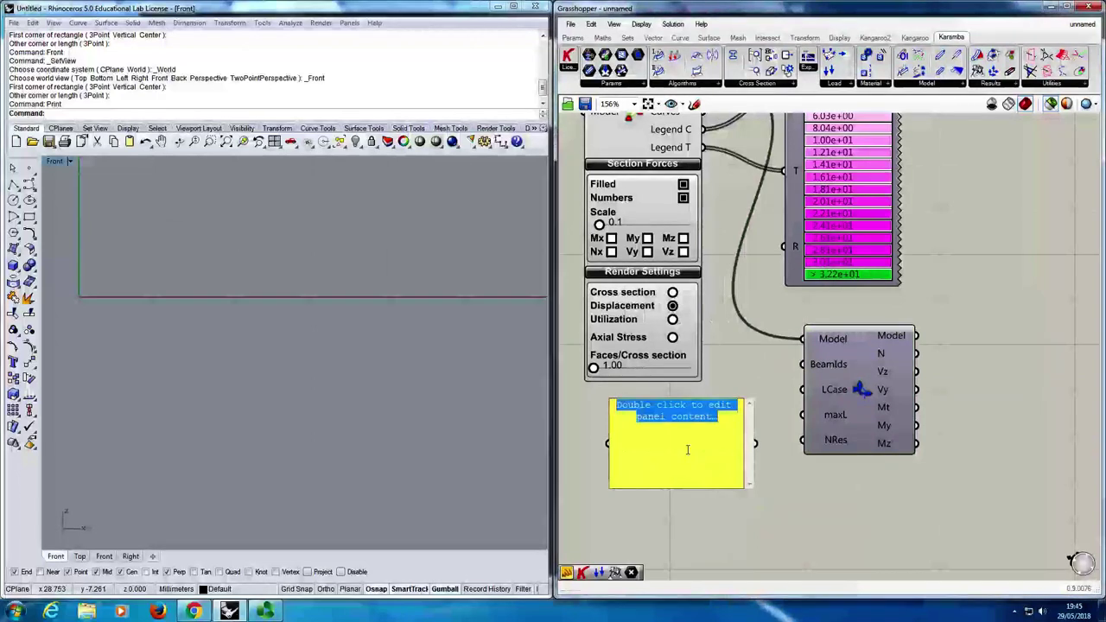
pyautogui.write('Verticals')
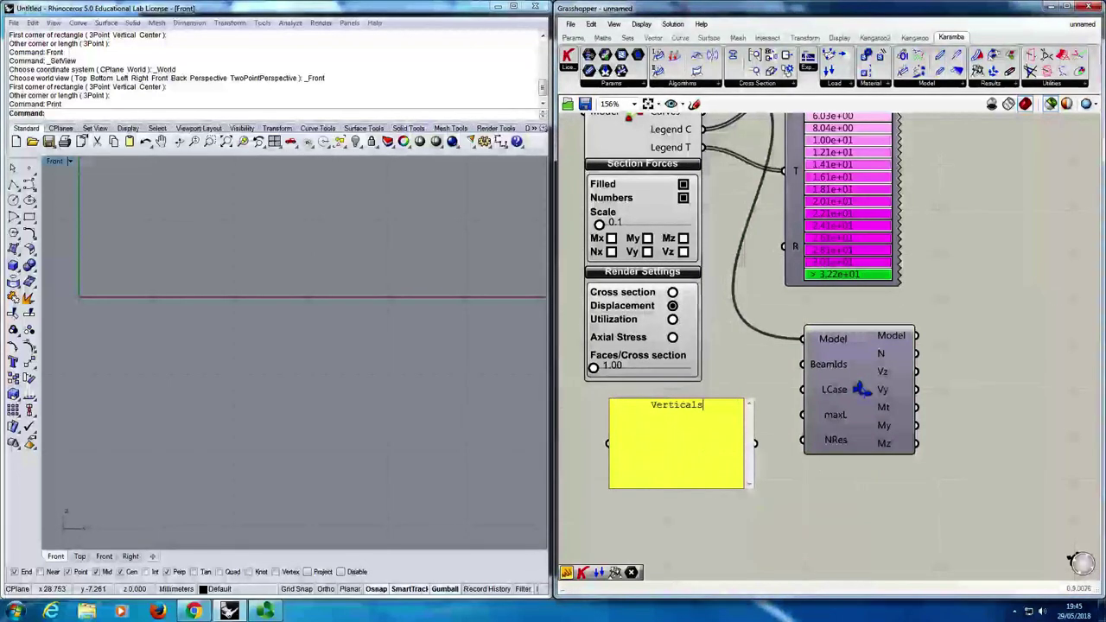
pyautogui.click(769, 453)
pyautogui.moveTo(757, 444); pyautogui.dragTo(804, 366)
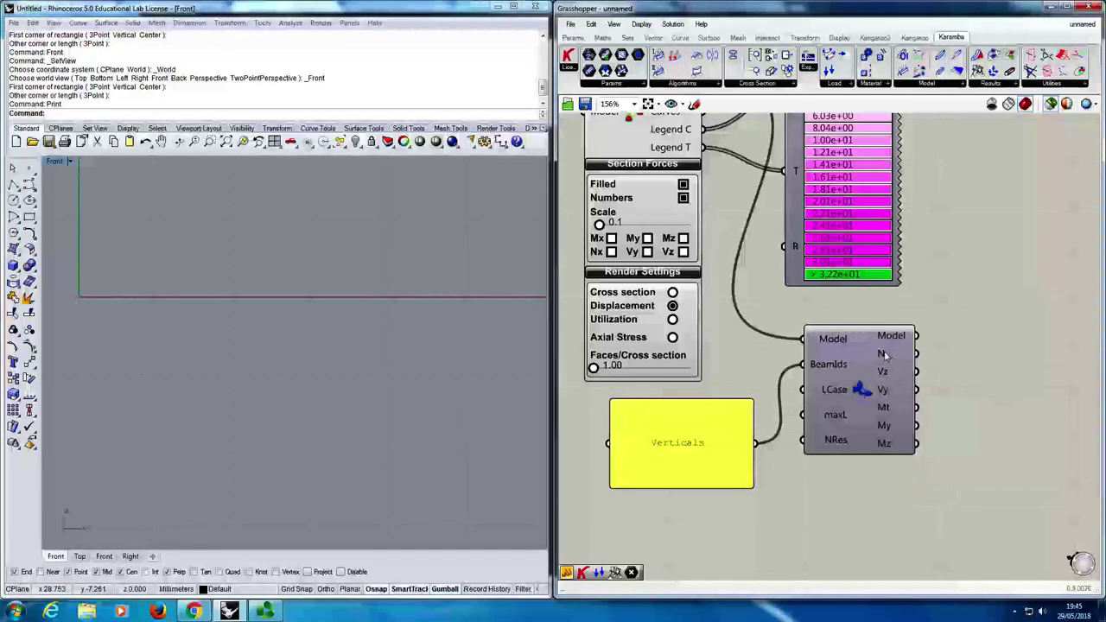
# Add a panel fed by the N output of Beam Forces, enlarge it and place it further right.
pyautogui.doubleClick(1033, 418)
pyautogui.write('panel')
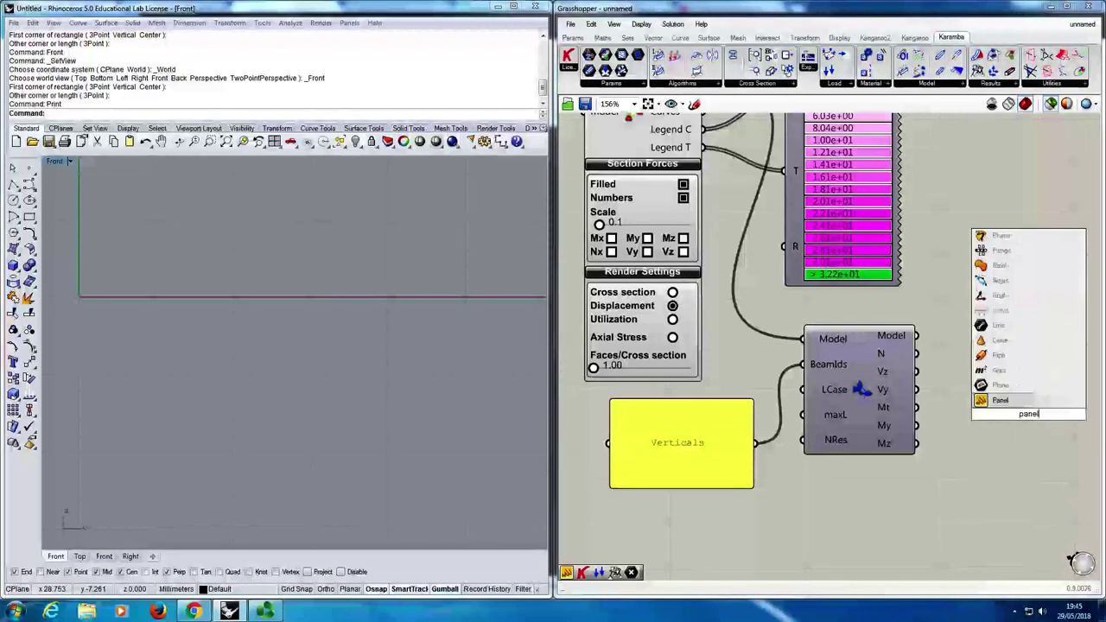
pyautogui.press('Return')
pyautogui.moveTo(916, 354); pyautogui.dragTo(955, 413)
pyautogui.scroll(-4, 1021, 384)
pyautogui.scroll(4, 1020, 384)
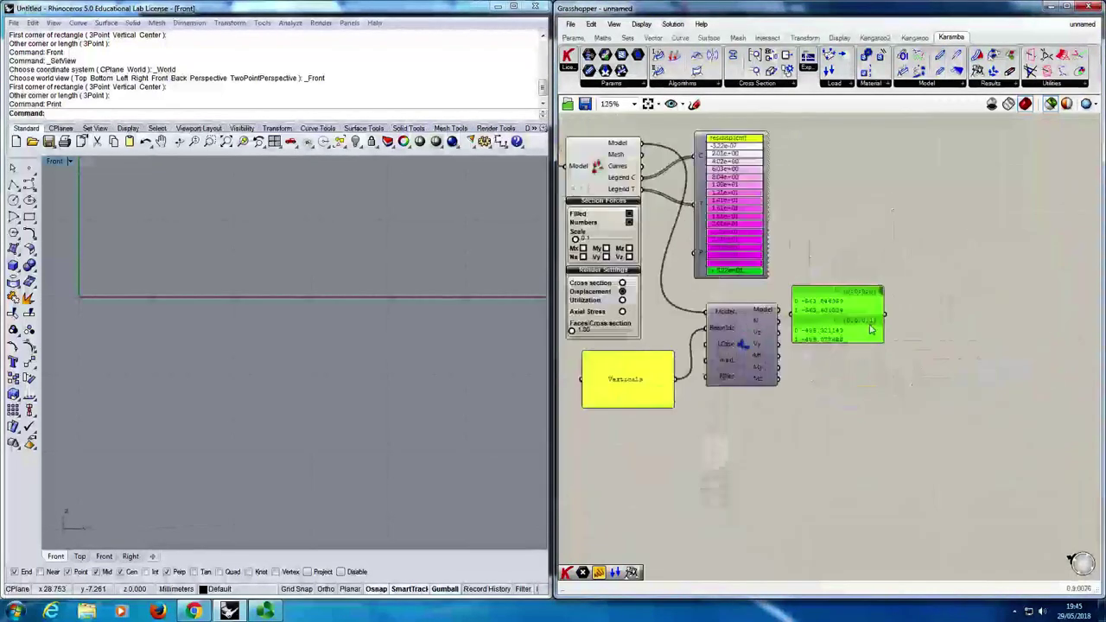
pyautogui.moveTo(895, 356); pyautogui.dragTo(970, 577)
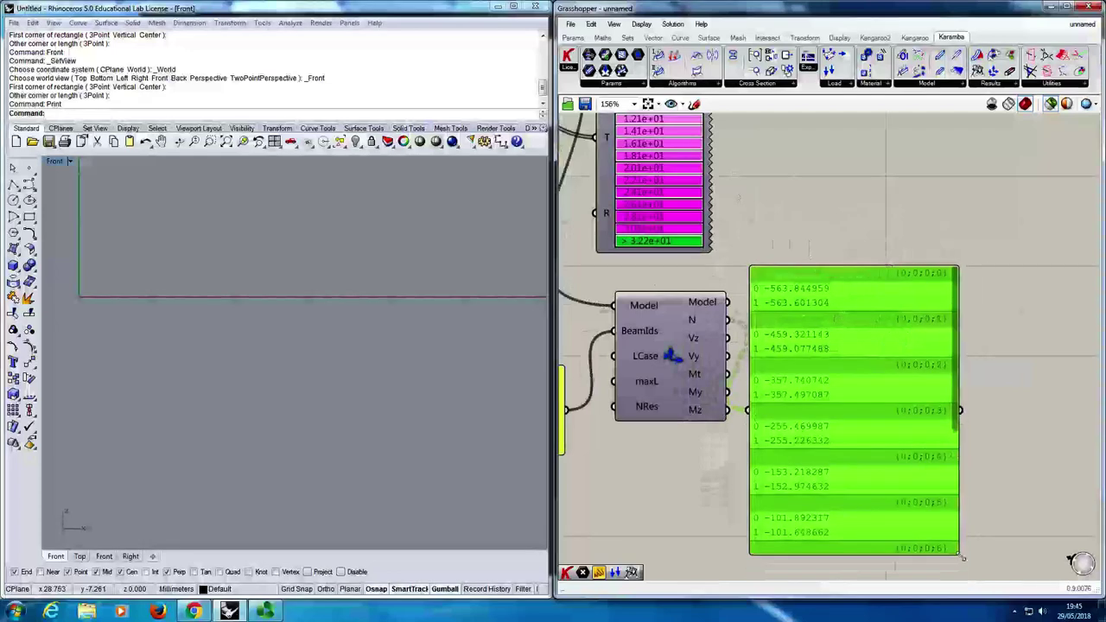
pyautogui.moveTo(899, 484); pyautogui.dragTo(966, 434, button='right')
pyautogui.moveTo(906, 349); pyautogui.dragTo(967, 309)
pyautogui.moveTo(967, 308); pyautogui.dragTo(917, 335, button='right')
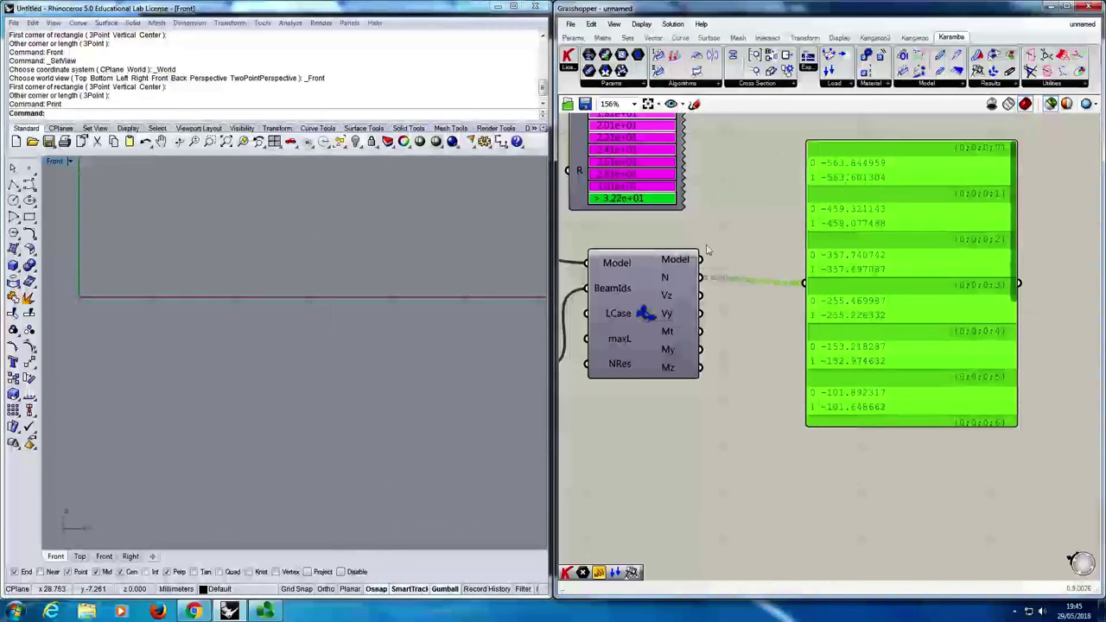
# Examine the normal force values listed in the panel for each vertical member.
pyautogui.moveTo(667, 278)
pyautogui.moveTo(1016, 221); pyautogui.dragTo(1016, 399)
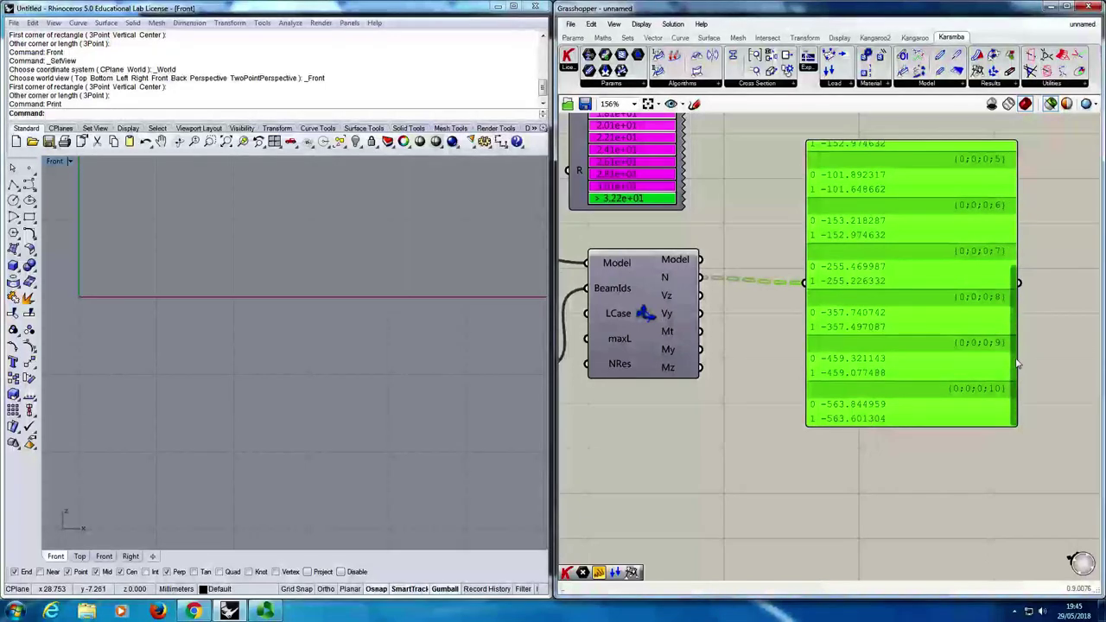
pyautogui.moveTo(1023, 363); pyautogui.dragTo(1041, 363, button='right')
pyautogui.scroll(10, 1028, 355)
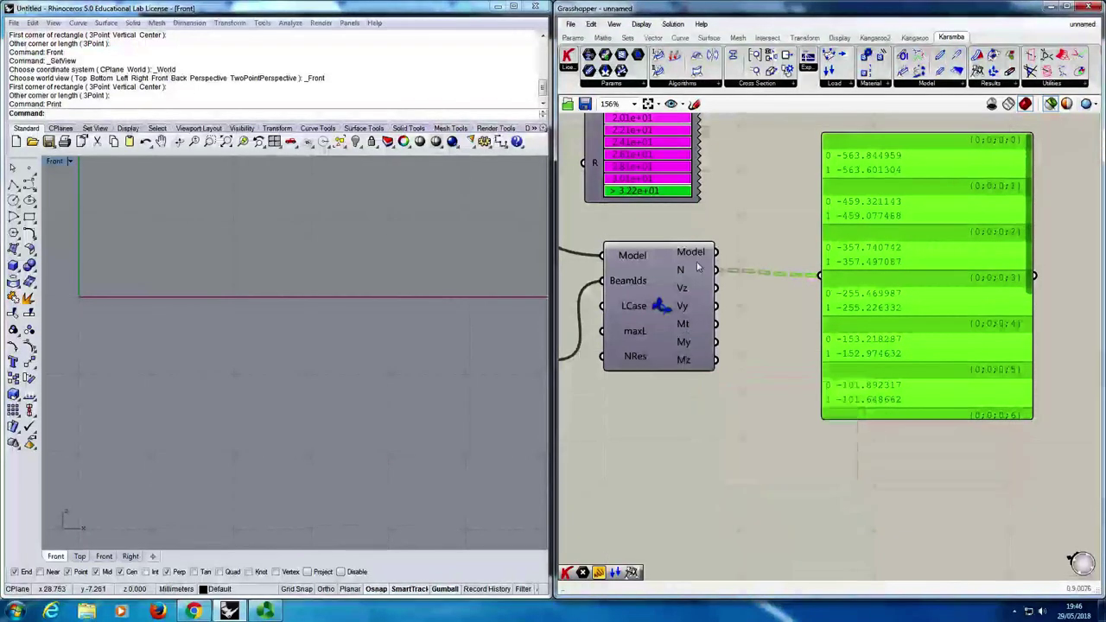
# Examine the LCase, maxL and NRes inputs of Beam Forces and the other available Karamba result components.
pyautogui.moveTo(692, 305); pyautogui.dragTo(847, 299, button='right')
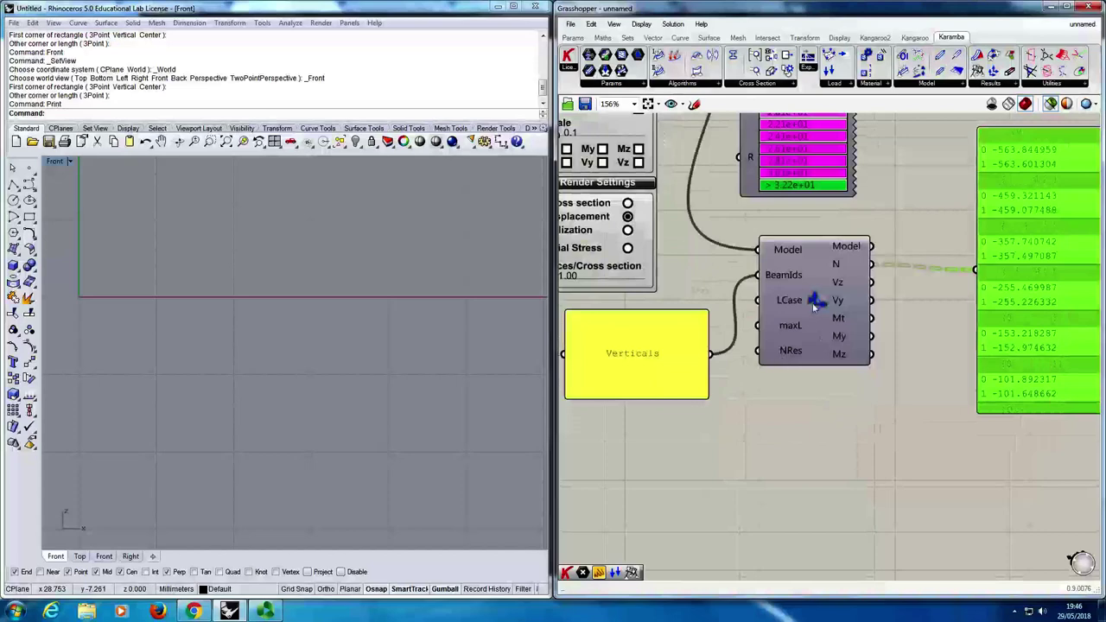
pyautogui.moveTo(787, 303)
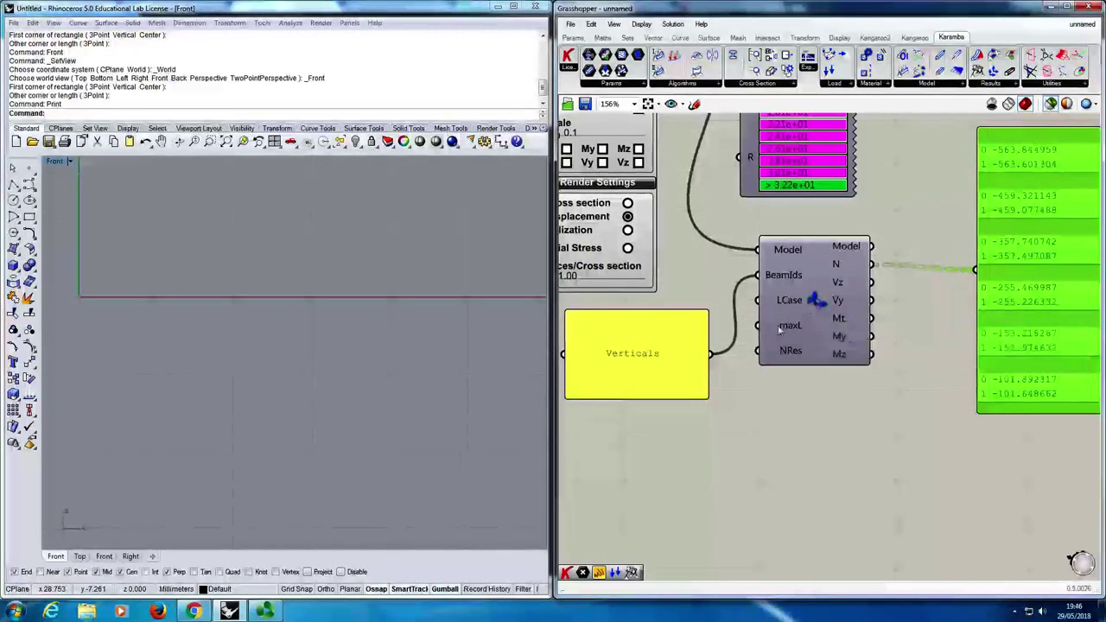
pyautogui.moveTo(779, 329)
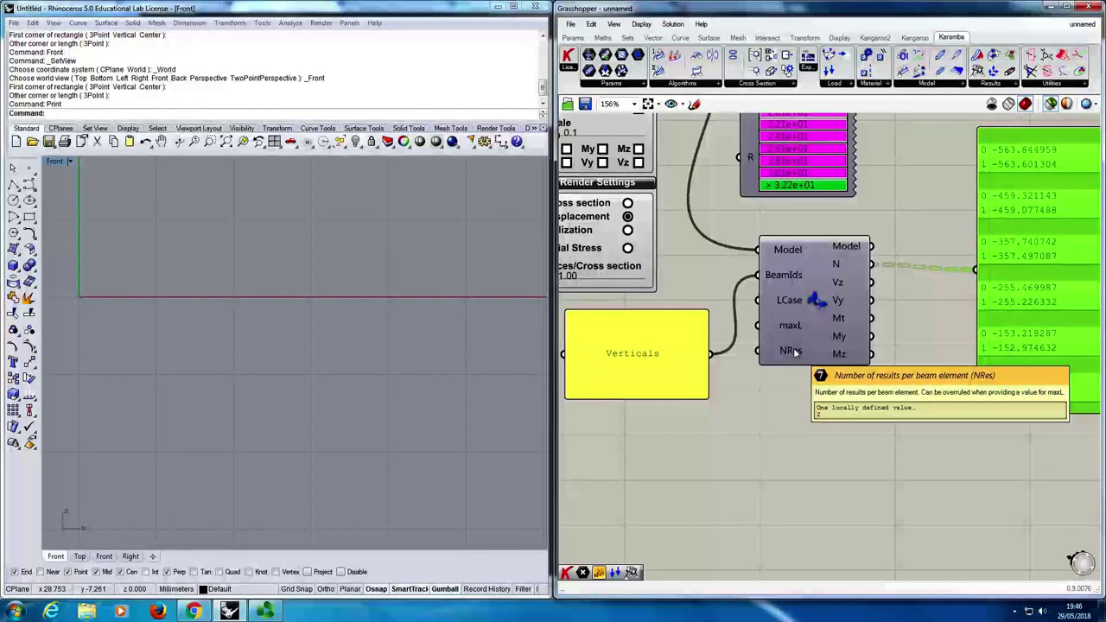
pyautogui.click(994, 84)
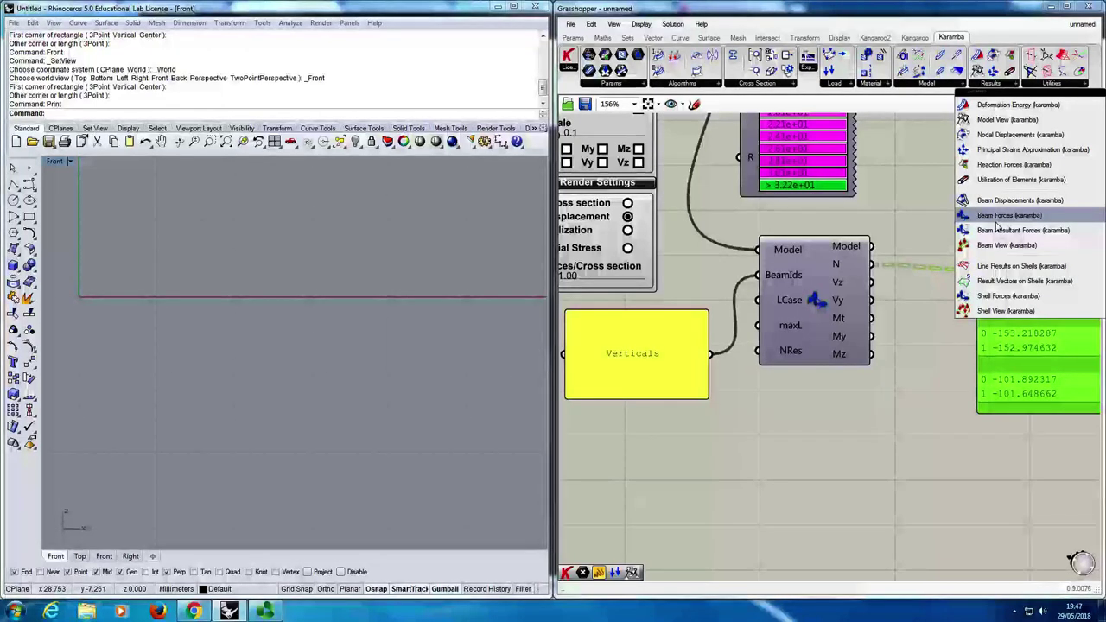
pyautogui.click(911, 410)
# Add a Cross Section Selector component below the member-name panel that feeds the box cross section.
pyautogui.scroll(-6, 909, 410)
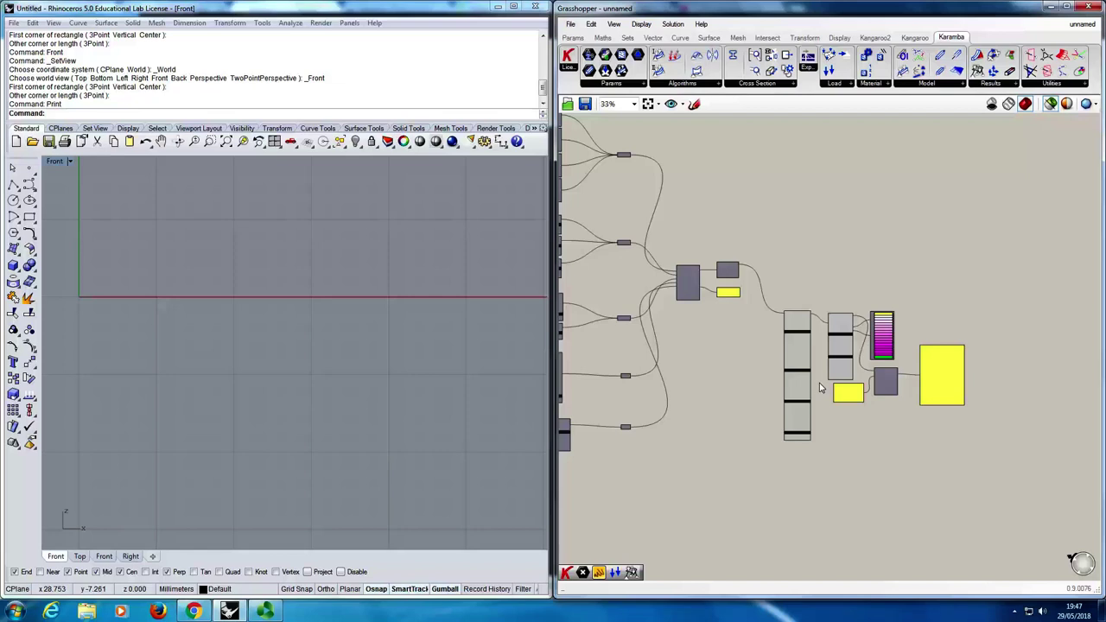
pyautogui.scroll(6, 844, 341)
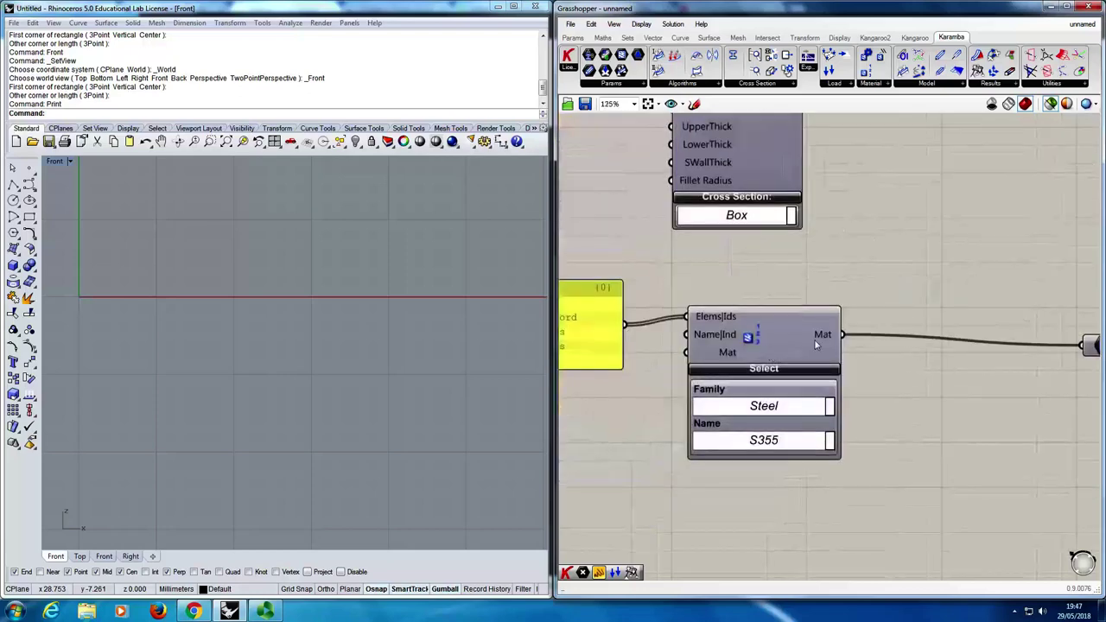
pyautogui.scroll(-3, 815, 344)
pyautogui.scroll(4, 800, 332)
pyautogui.click(800, 332)
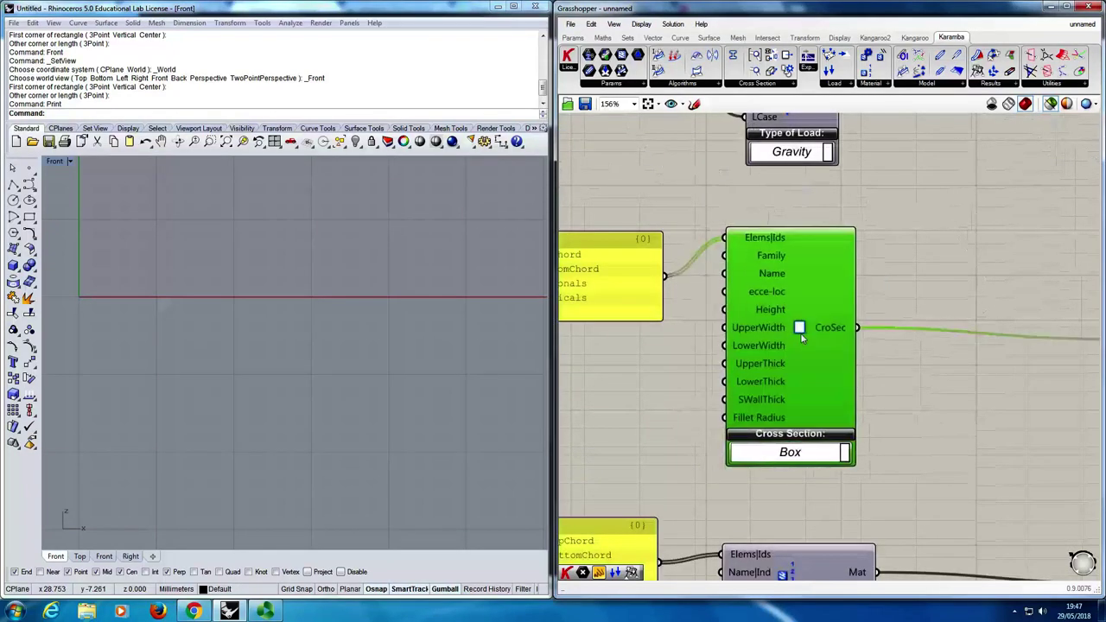
pyautogui.moveTo(868, 195); pyautogui.dragTo(609, 371)
pyautogui.scroll(-2, 690, 365)
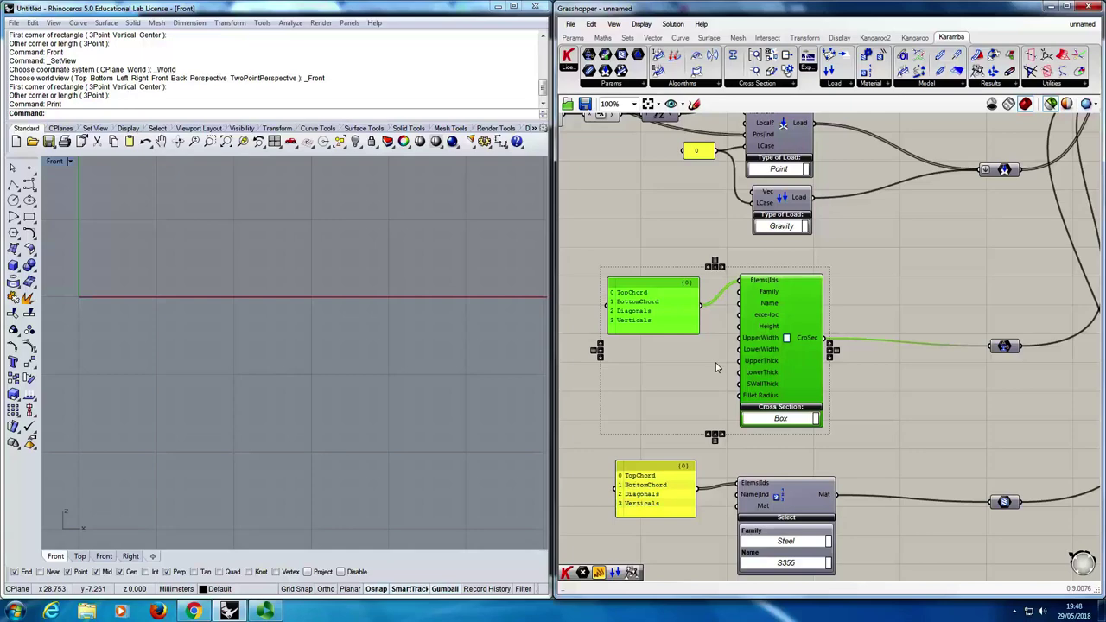
pyautogui.click(751, 84)
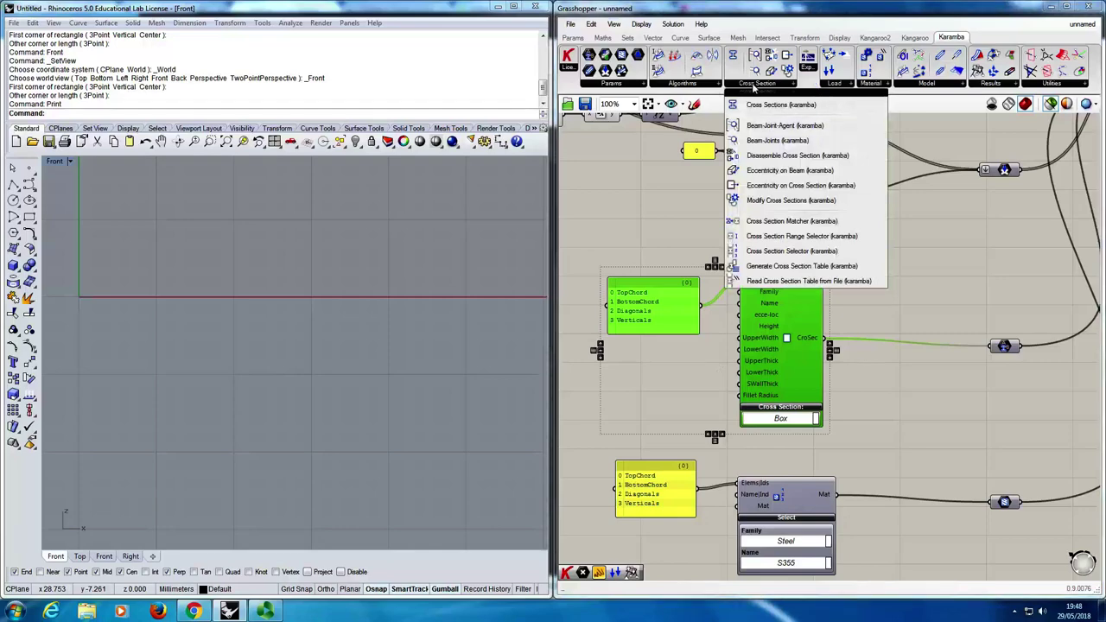
pyautogui.click(793, 252)
pyautogui.click(681, 389)
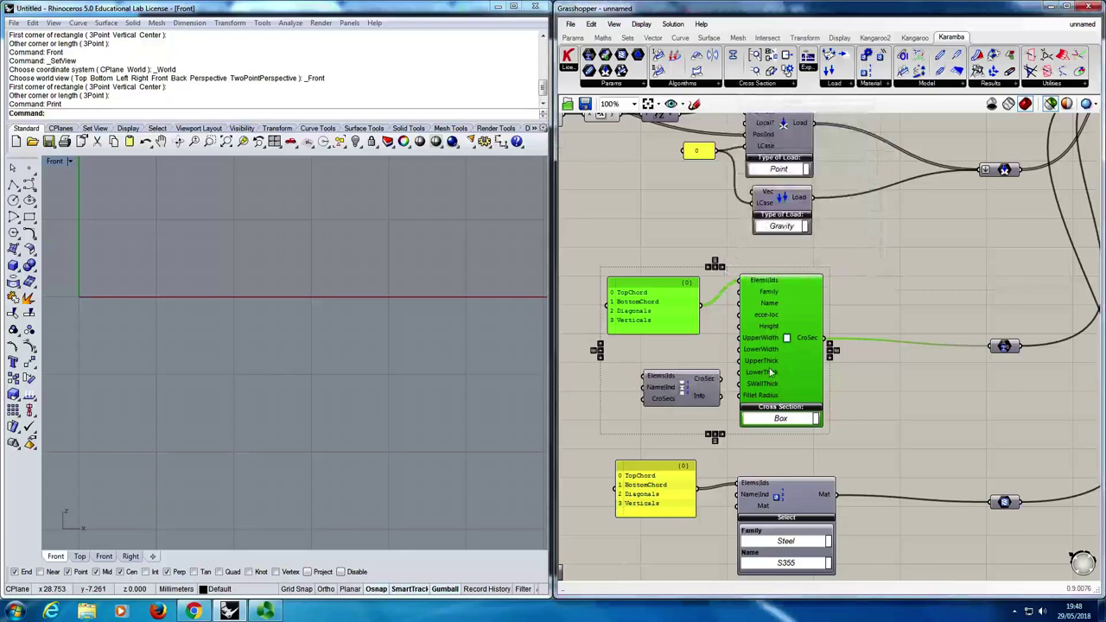
# Spread the box cross section and member-name panel apart, place the Cross Section Selector between them, and connect the panel to its Elems|Ids input.
pyautogui.moveTo(748, 362); pyautogui.dragTo(847, 343)
pyautogui.click(795, 390)
pyautogui.moveTo(681, 389); pyautogui.dragTo(592, 349)
pyautogui.click(726, 311)
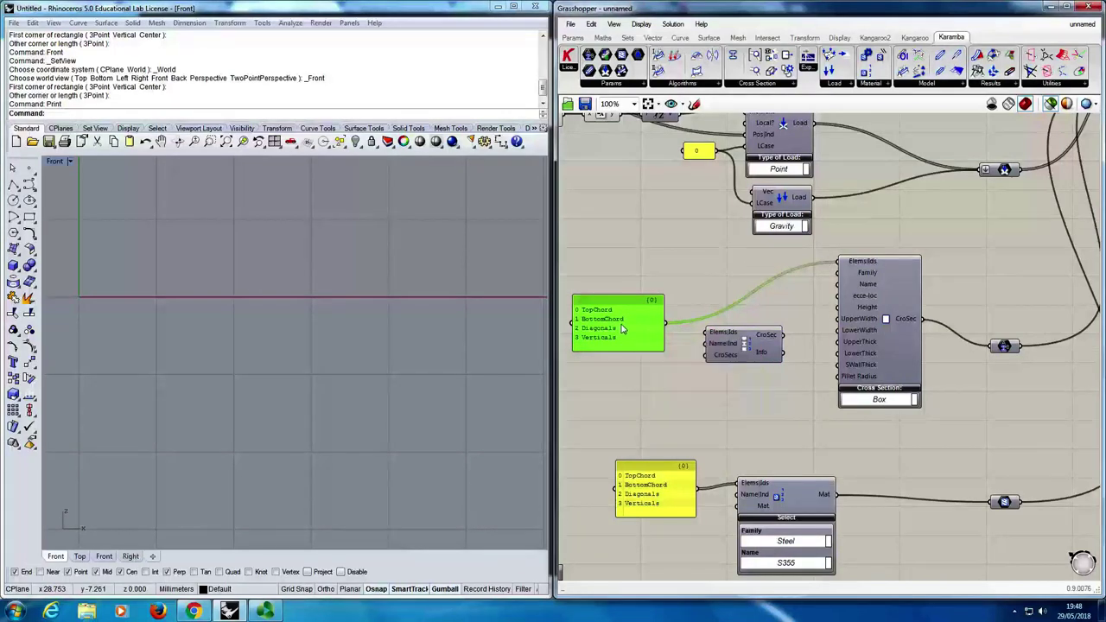
pyautogui.moveTo(665, 323); pyautogui.dragTo(735, 352)
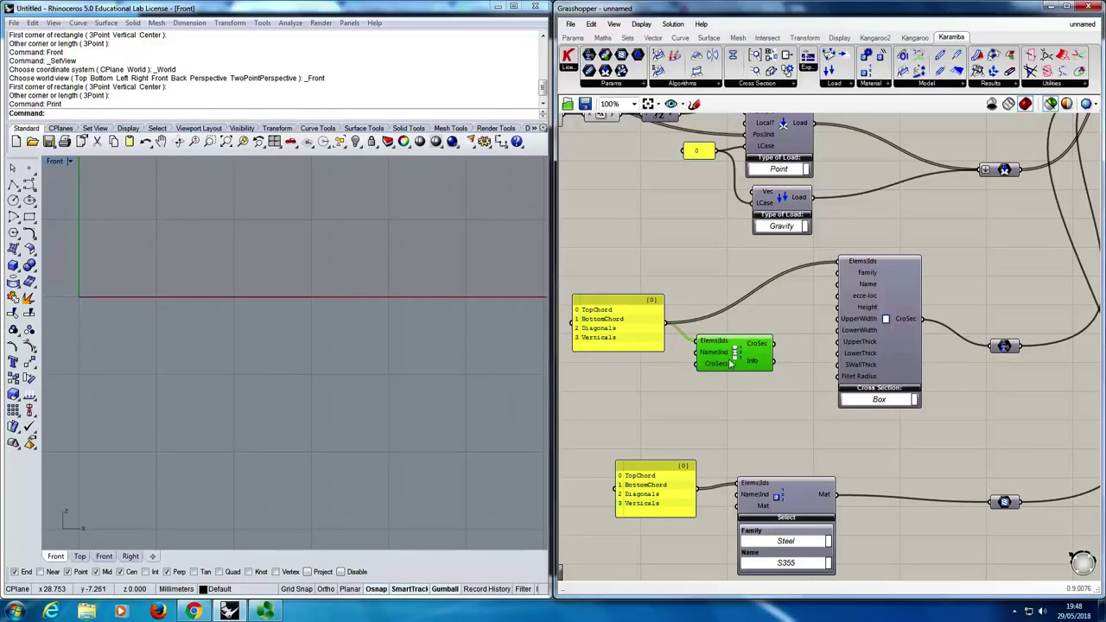
pyautogui.moveTo(710, 355)
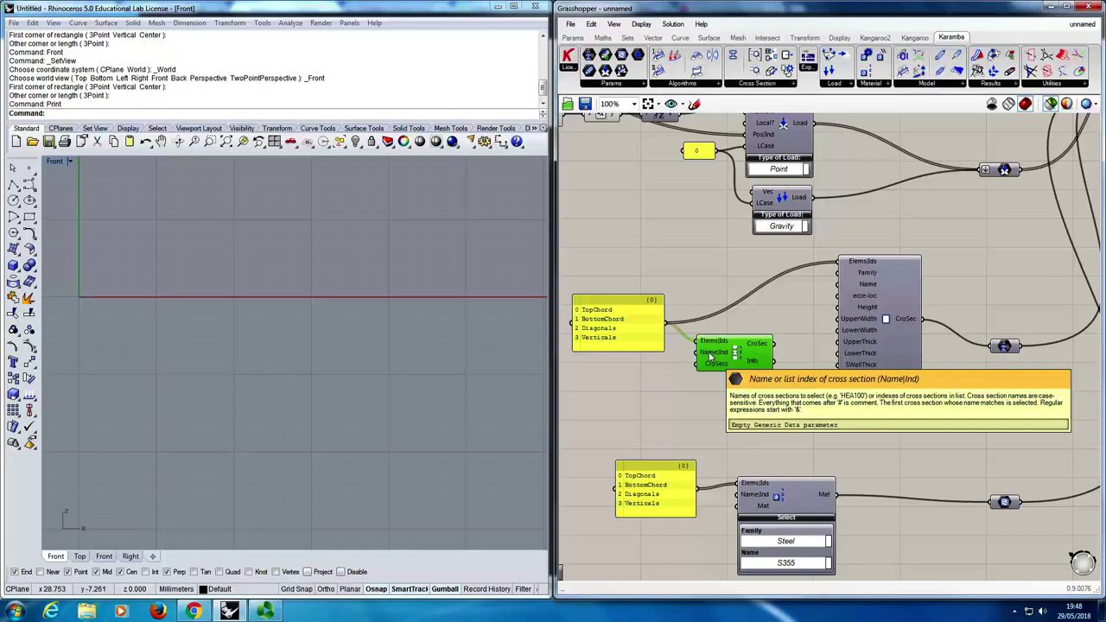
pyautogui.moveTo(738, 358); pyautogui.dragTo(746, 359)
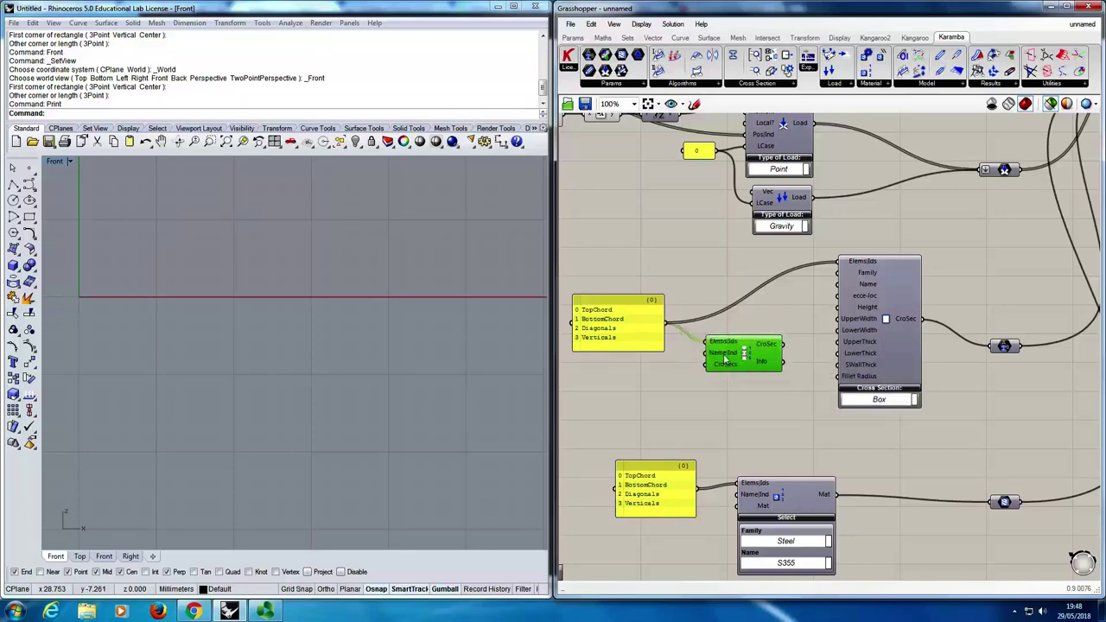
# Add a panel containing 200, shrink it and connect it to the Name|Ind input of the Cross Section Selector.
pyautogui.doubleClick(641, 395)
pyautogui.write('panel')
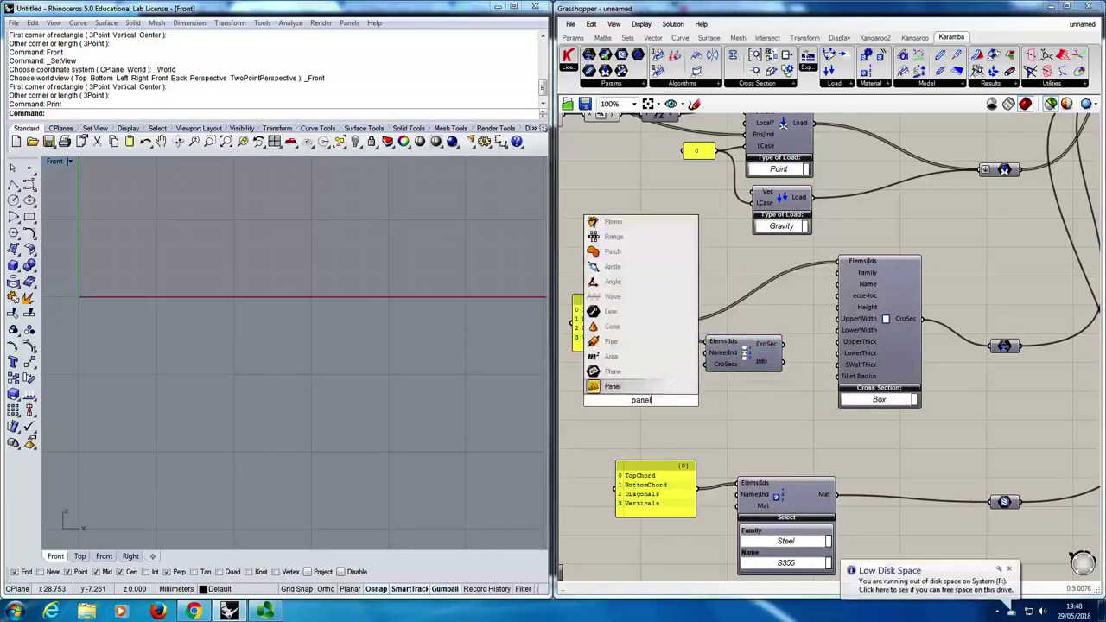
pyautogui.press('Return')
pyautogui.doubleClick(639, 404)
pyautogui.write('200')
pyautogui.click(655, 394)
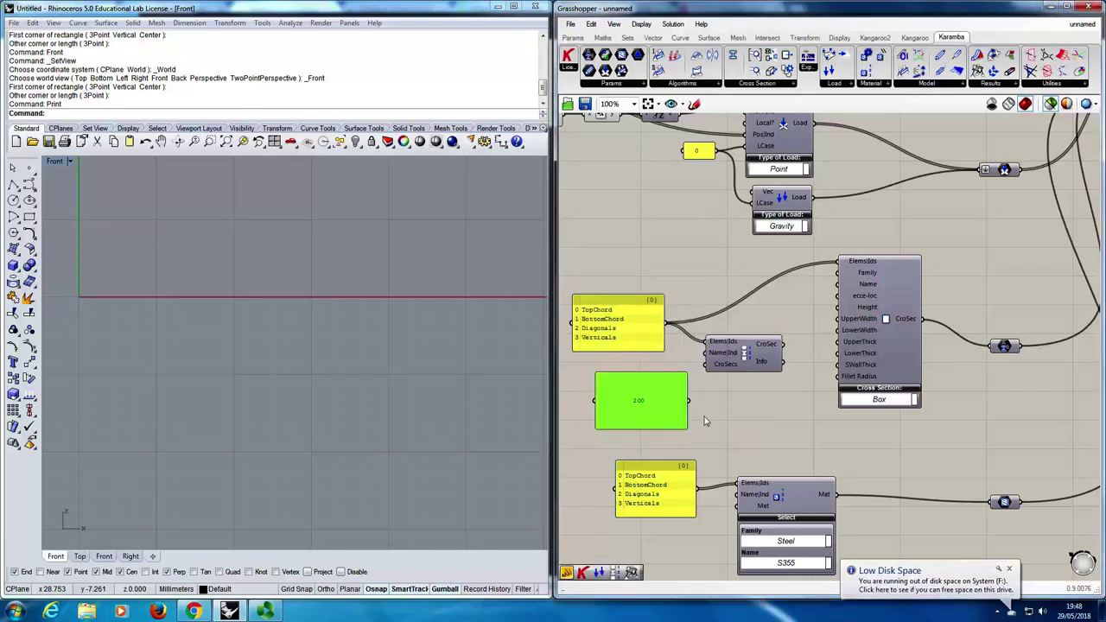
pyautogui.moveTo(671, 393); pyautogui.dragTo(693, 383)
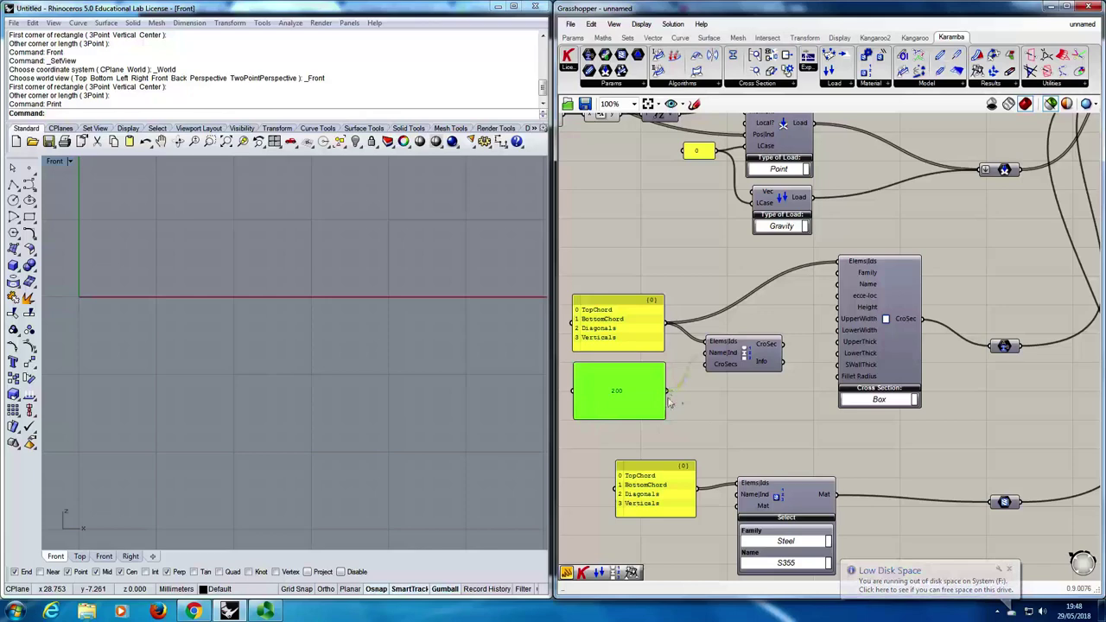
pyautogui.moveTo(669, 424); pyautogui.dragTo(650, 371)
pyautogui.click(684, 369)
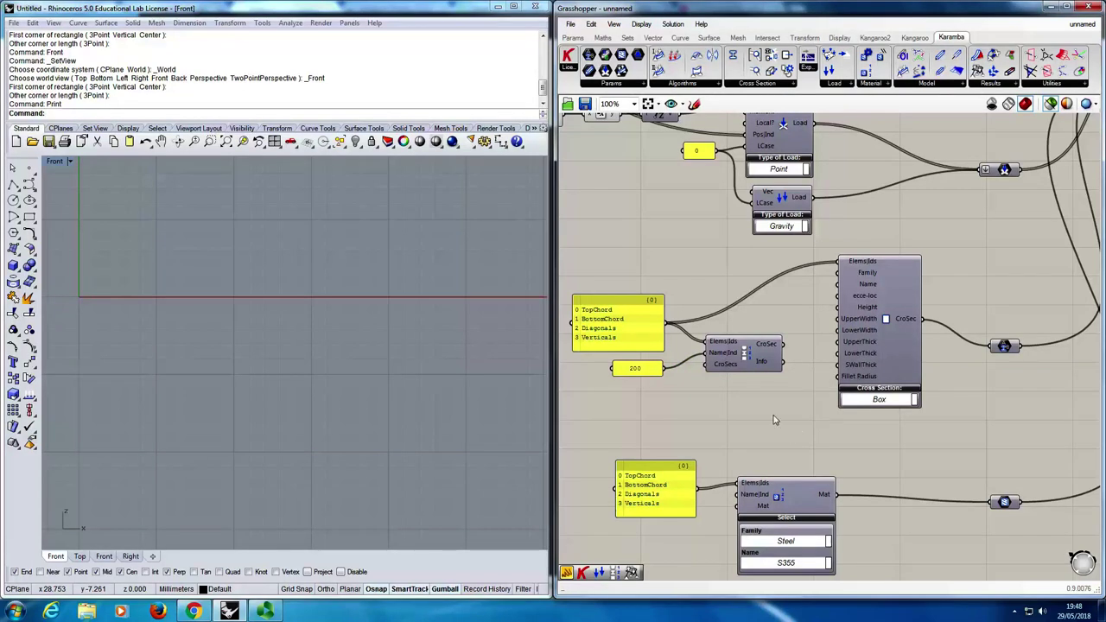
# Delete the box cross section component and move the steel material selector with its member-name panel further down.
pyautogui.click(890, 381)
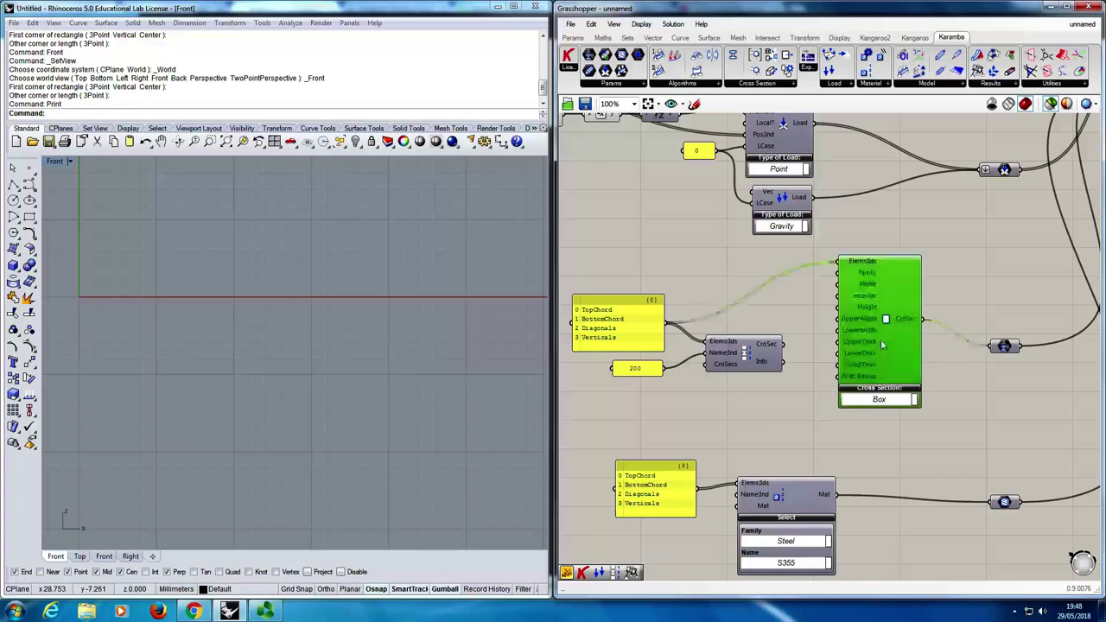
pyautogui.press('Delete')
pyautogui.moveTo(788, 463); pyautogui.dragTo(844, 365, button='right')
pyautogui.moveTo(677, 345); pyautogui.dragTo(903, 484)
pyautogui.moveTo(772, 402); pyautogui.dragTo(772, 499)
pyautogui.click(830, 412)
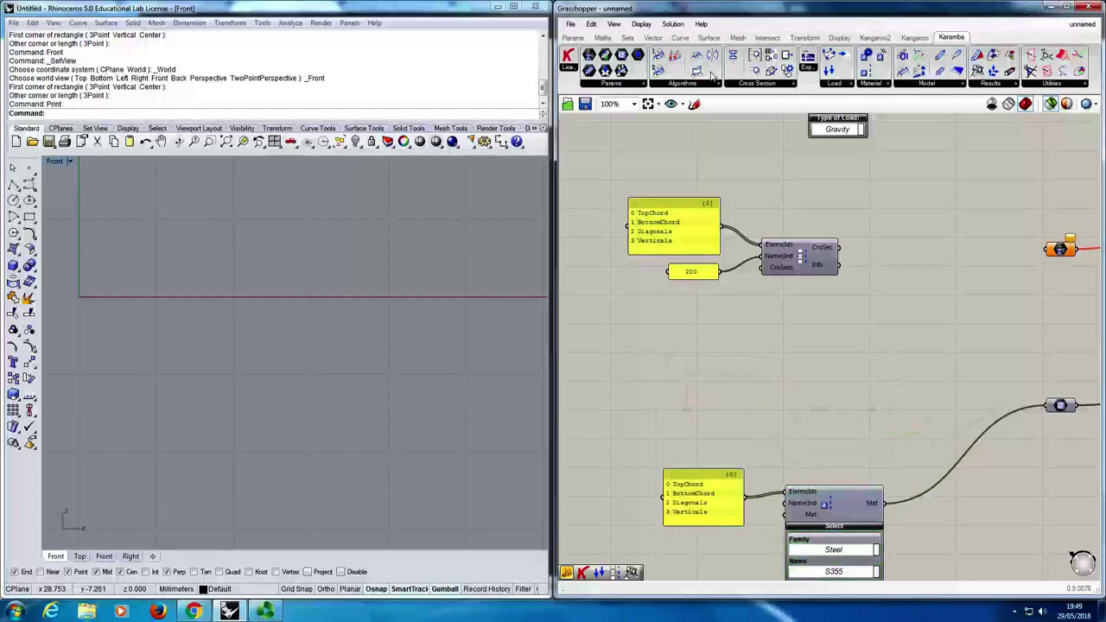
# Add a Cross Section Range Selector component directly below the 200 panel and expand its selection settings.
pyautogui.click(753, 84)
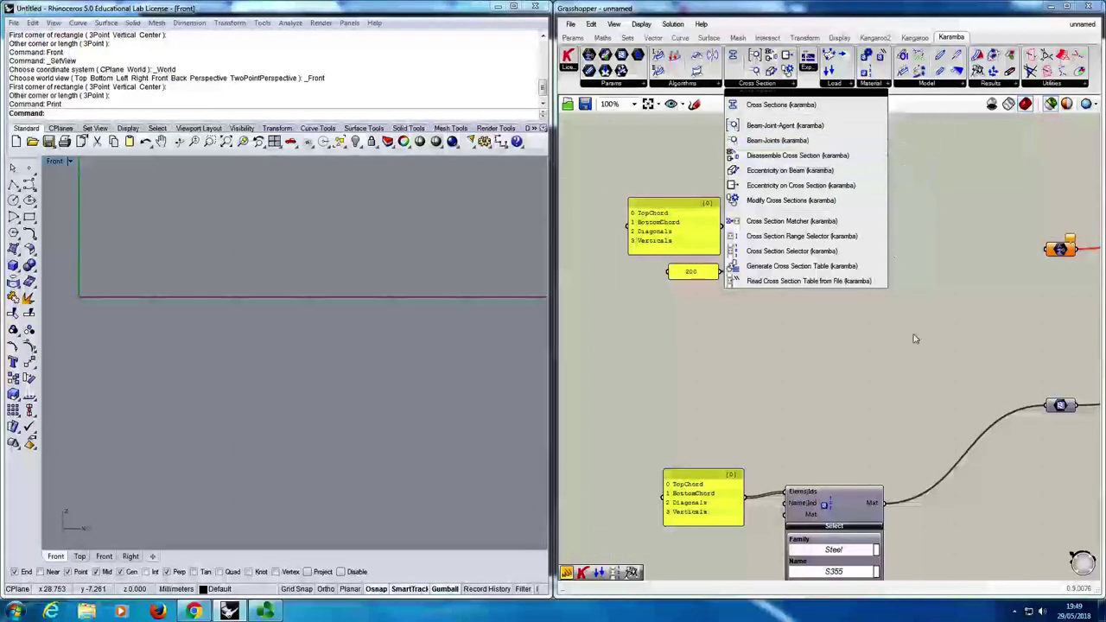
pyautogui.moveTo(869, 274); pyautogui.dragTo(836, 256, button='right')
pyautogui.click(753, 84)
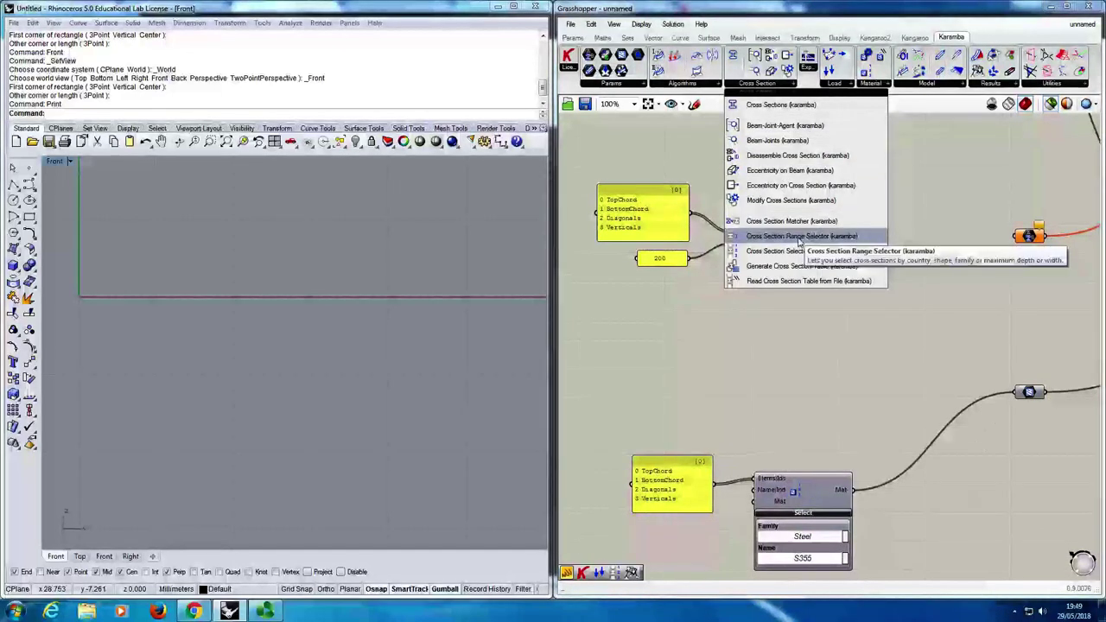
pyautogui.moveTo(799, 242); pyautogui.dragTo(661, 346)
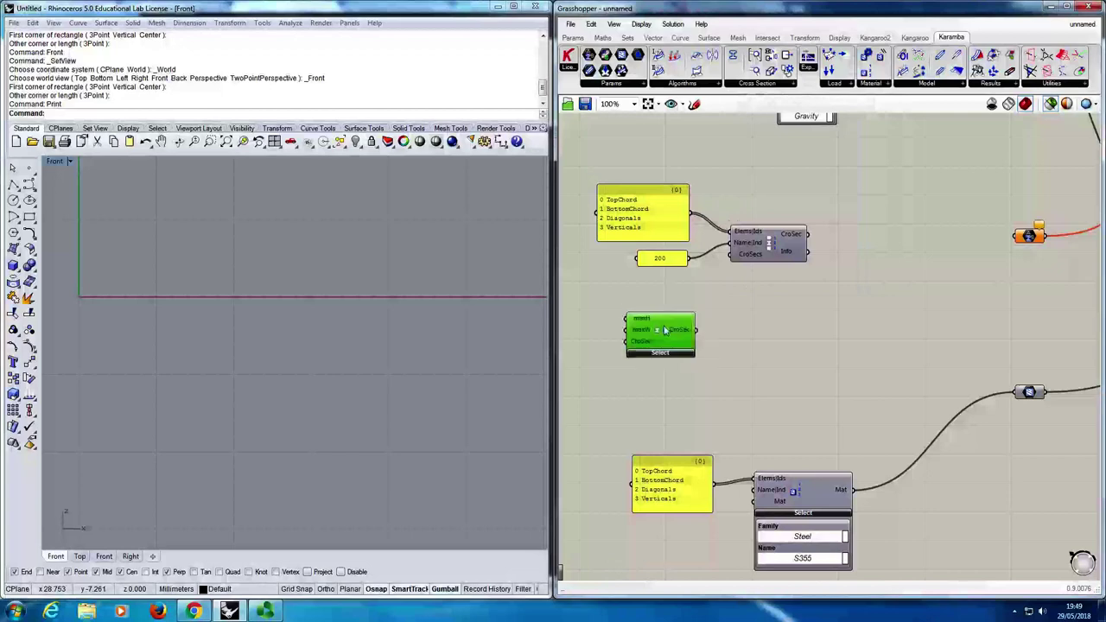
pyautogui.click(661, 345)
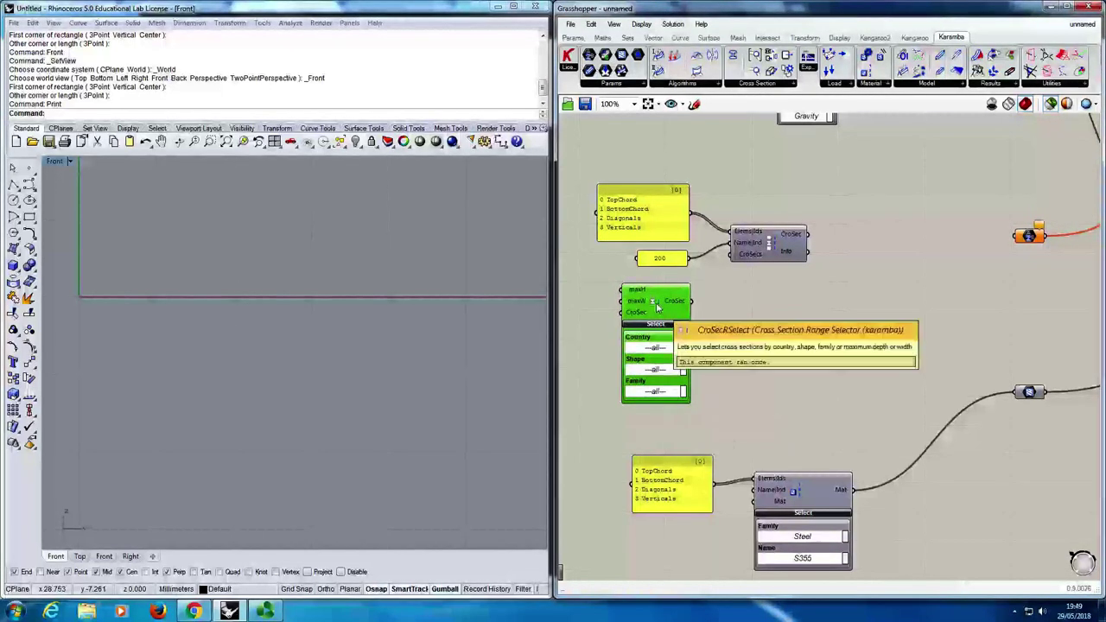
# Set the range selector to country UK, shape O and family CHSH, and connect its CroSec output to the Cross Section Selector's CroSecs input.
pyautogui.click(659, 348)
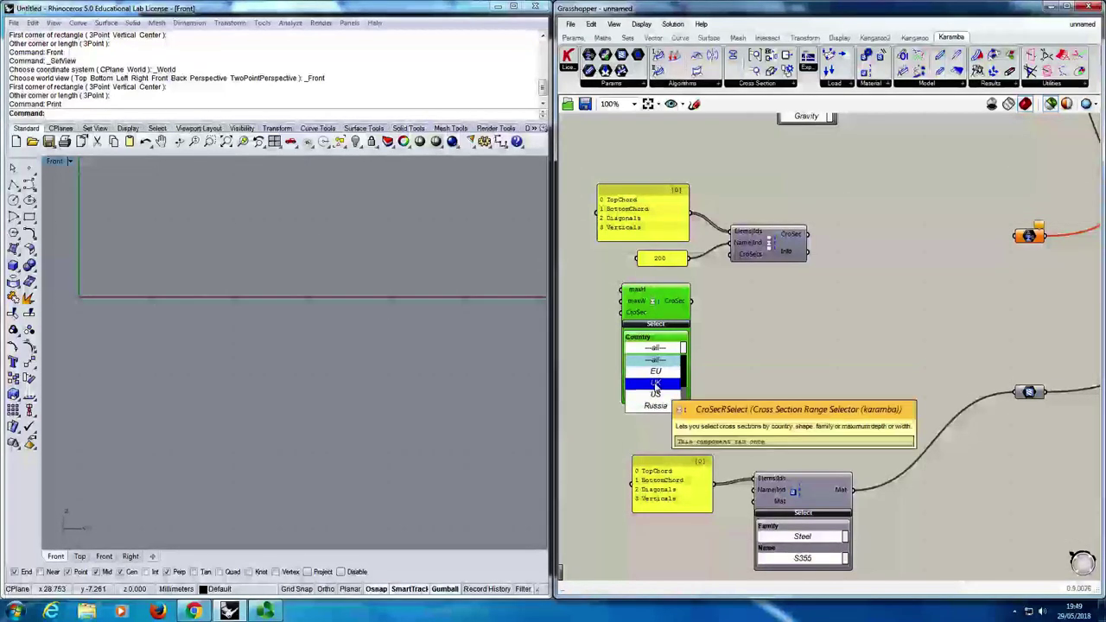
pyautogui.click(655, 384)
pyautogui.click(656, 370)
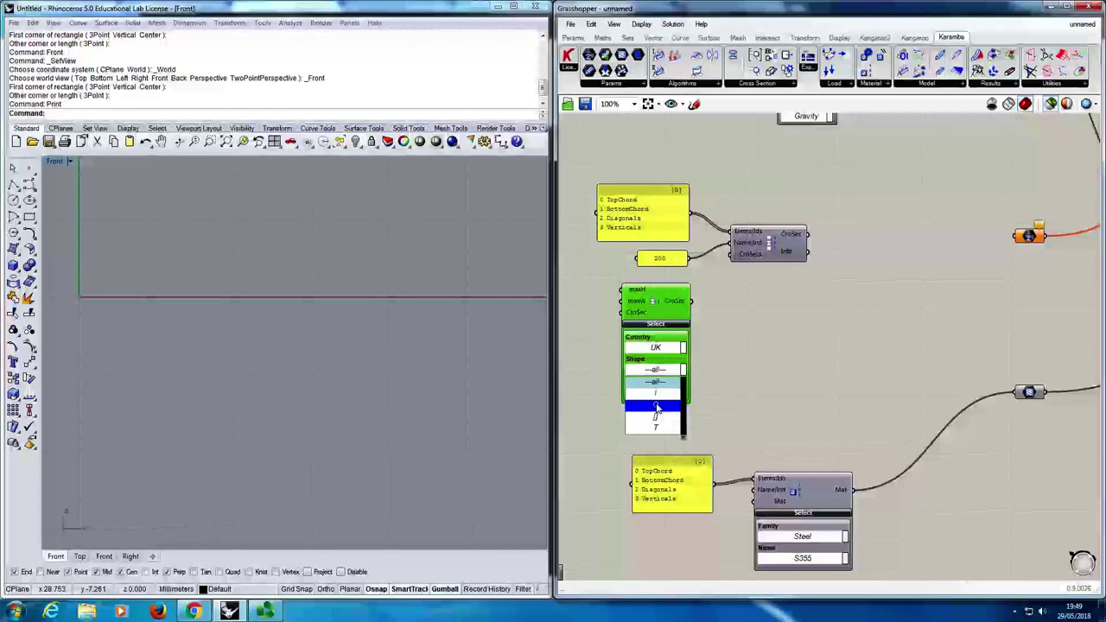
pyautogui.click(657, 406)
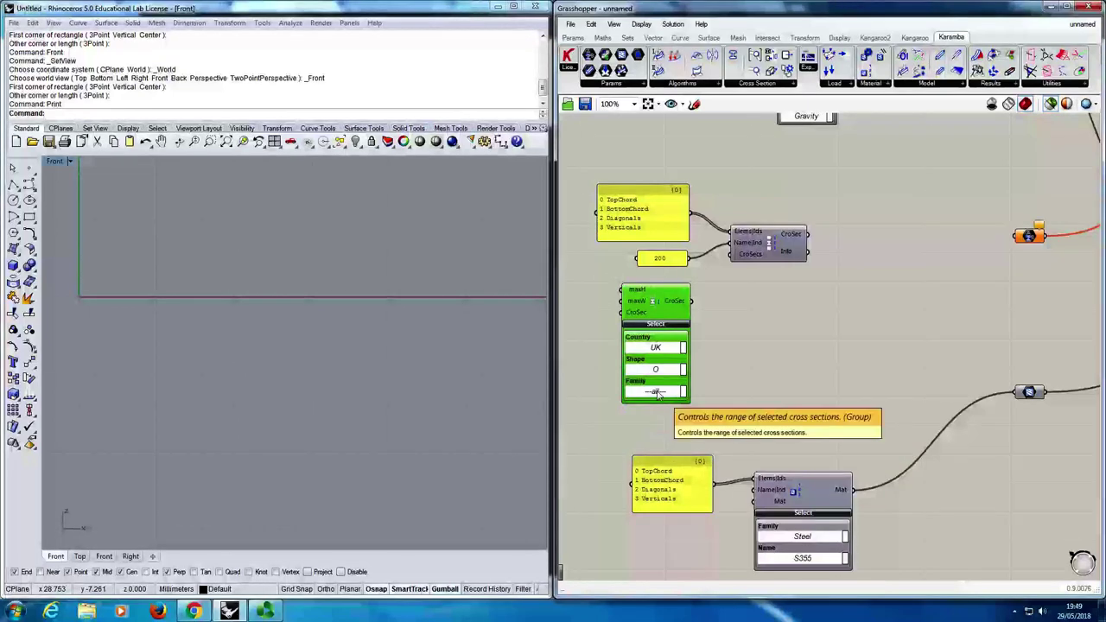
pyautogui.click(655, 392)
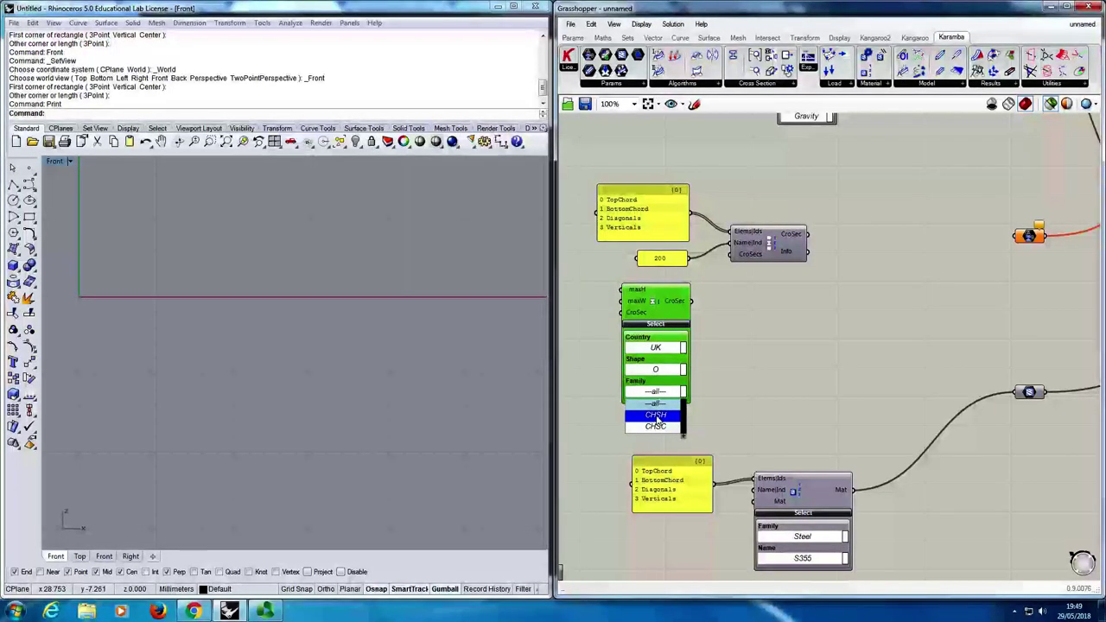
pyautogui.click(657, 415)
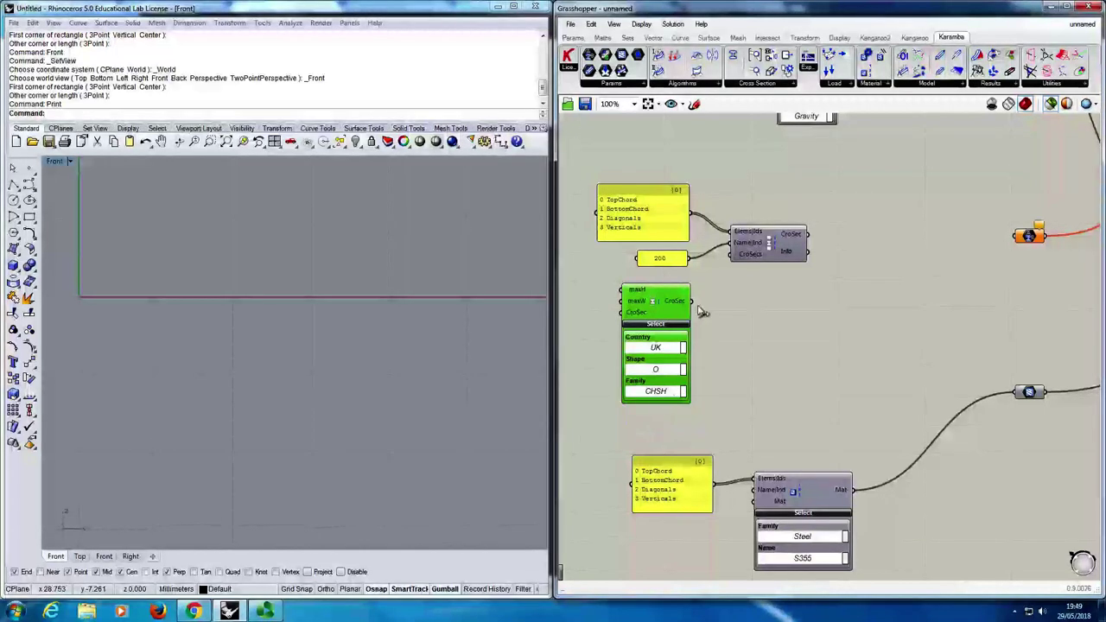
pyautogui.moveTo(697, 304); pyautogui.dragTo(736, 254)
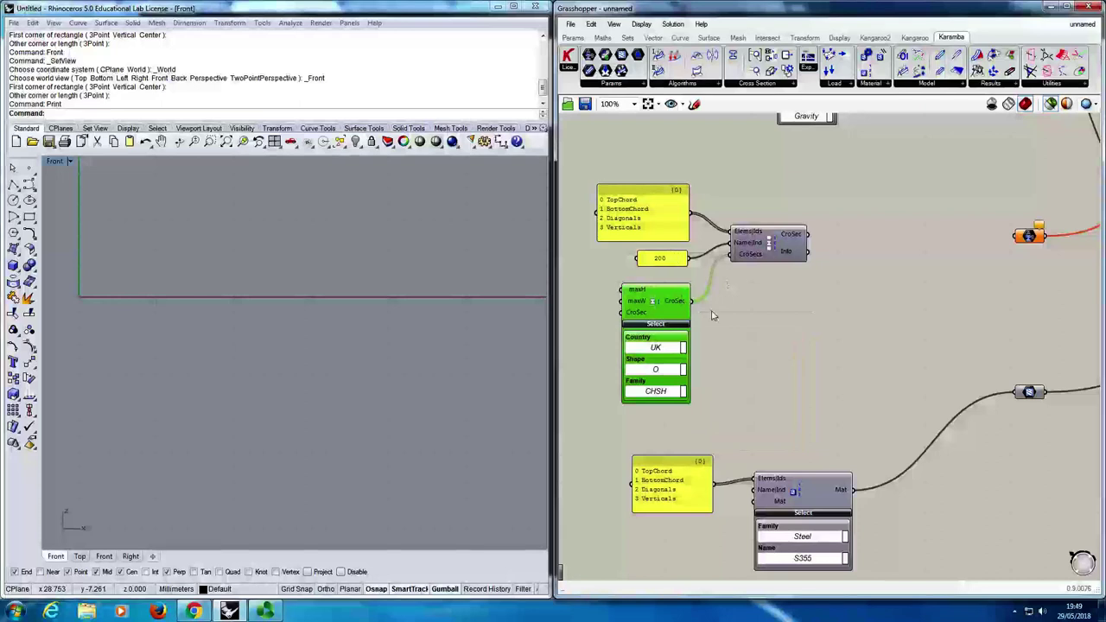
# Add a panel fed by the range selector's CroSec output, enlarge it and look through the listed CHSH sections.
pyautogui.doubleClick(768, 369)
pyautogui.write('panel')
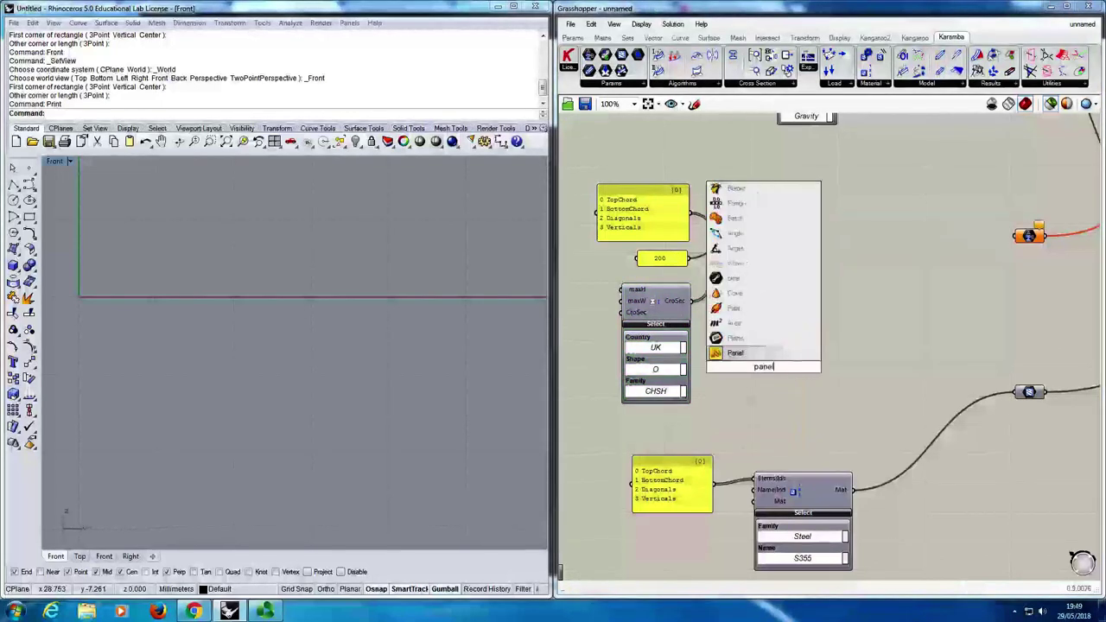
pyautogui.click(722, 352)
pyautogui.moveTo(722, 366); pyautogui.dragTo(885, 207)
pyautogui.moveTo(939, 255); pyautogui.dragTo(1039, 464)
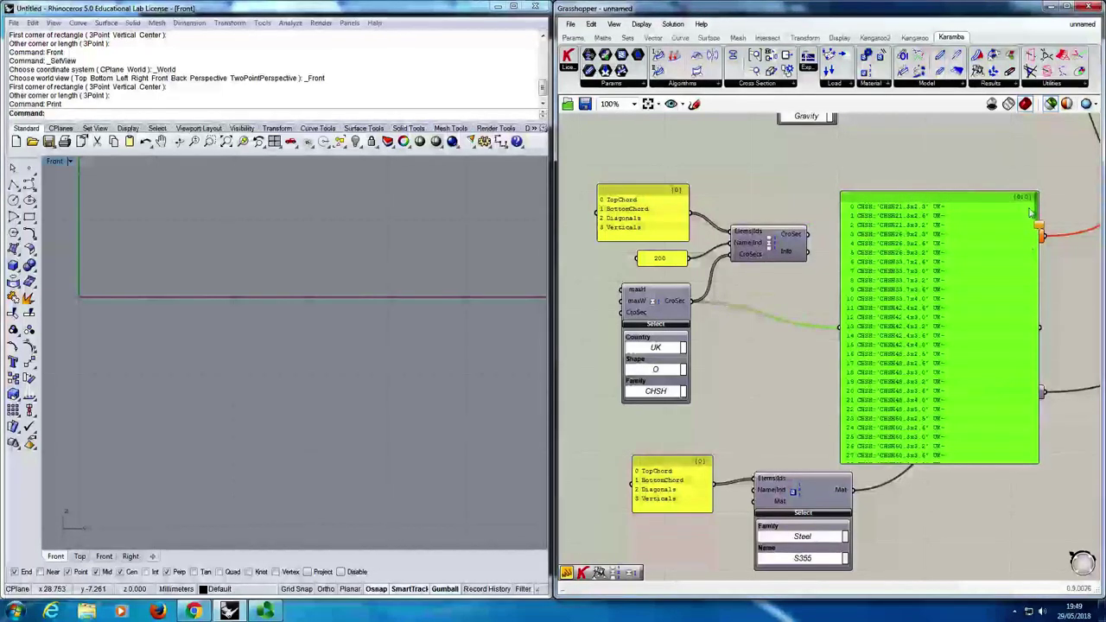
pyautogui.moveTo(1037, 214); pyautogui.dragTo(1038, 472)
pyautogui.moveTo(965, 383); pyautogui.dragTo(960, 352)
# Switch the range selector's shape to I, look through the listed UB sections, and return the shape to O.
pyautogui.click(682, 369)
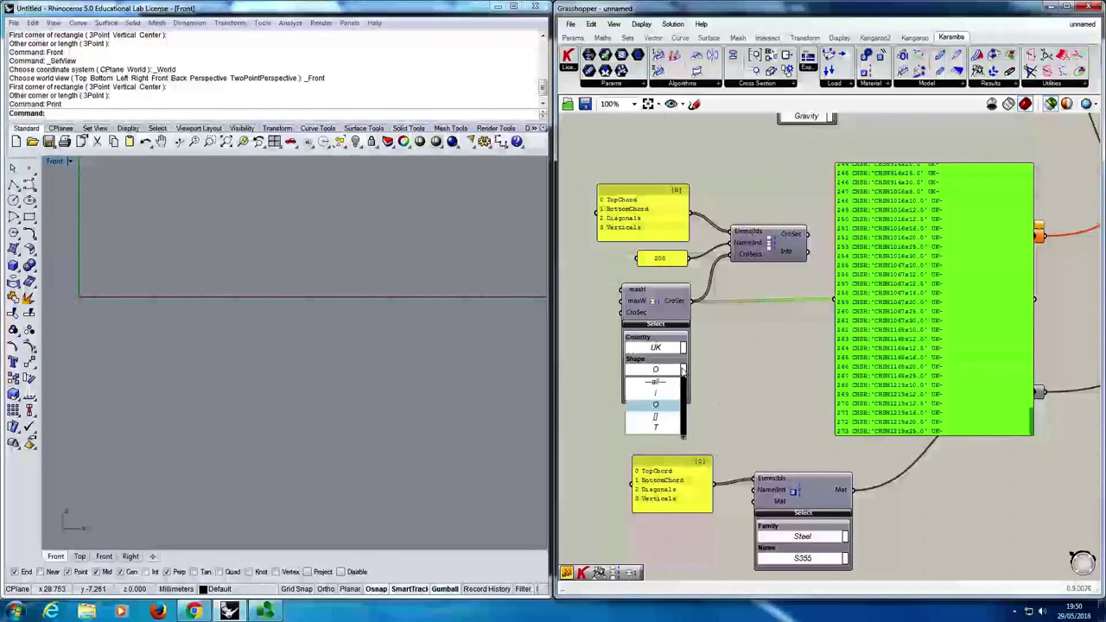
pyautogui.click(652, 398)
pyautogui.moveTo(1029, 384); pyautogui.dragTo(1032, 419)
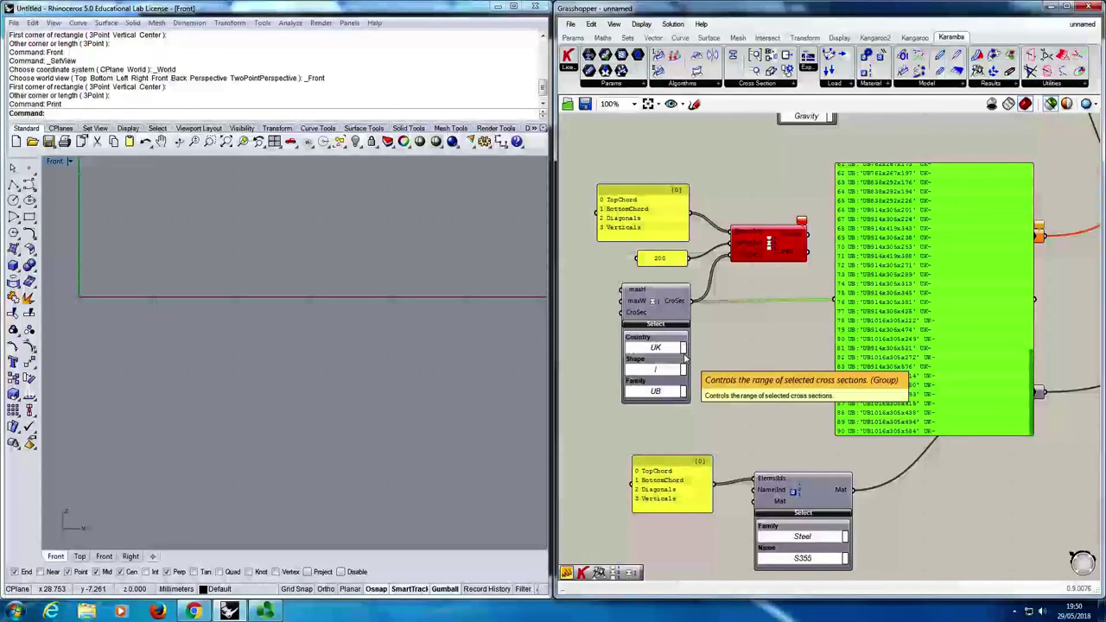
pyautogui.moveTo(1026, 402); pyautogui.dragTo(1032, 185)
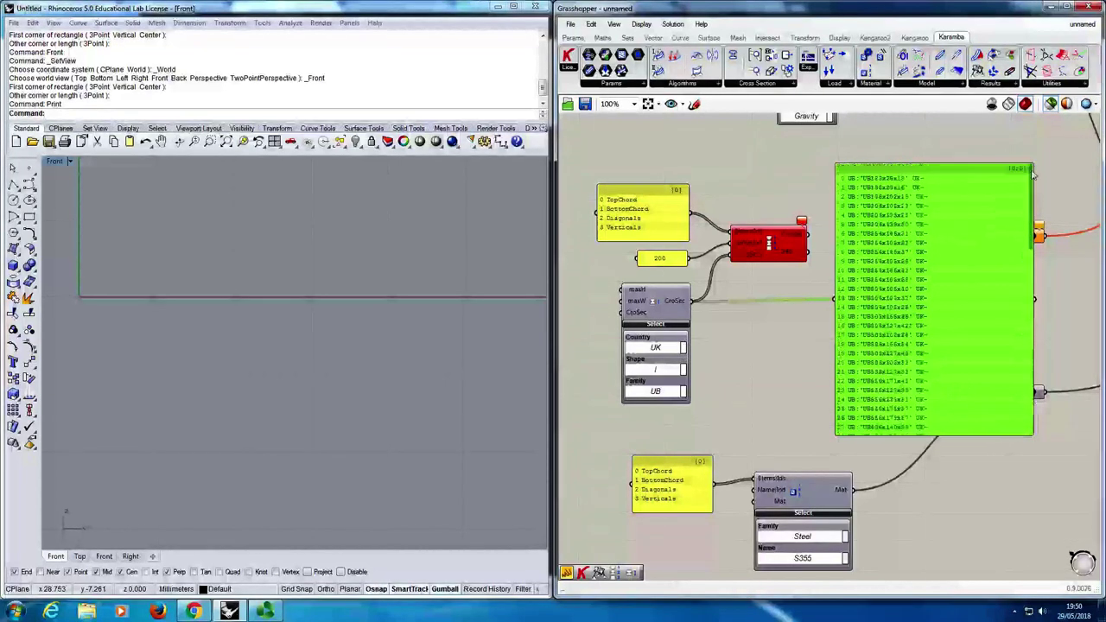
pyautogui.click(682, 370)
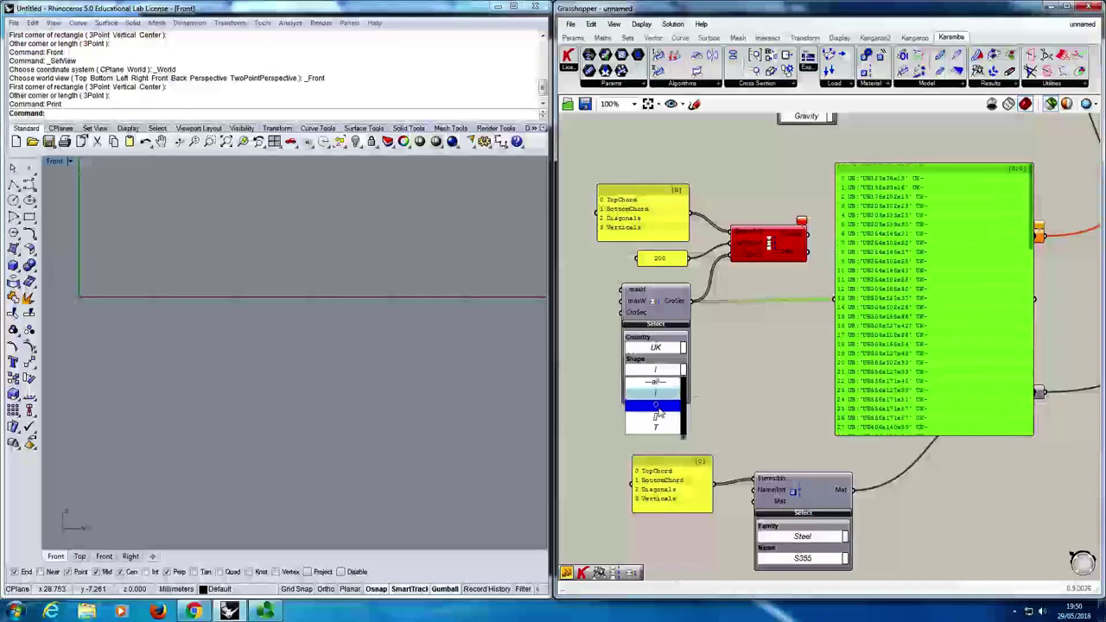
pyautogui.click(652, 399)
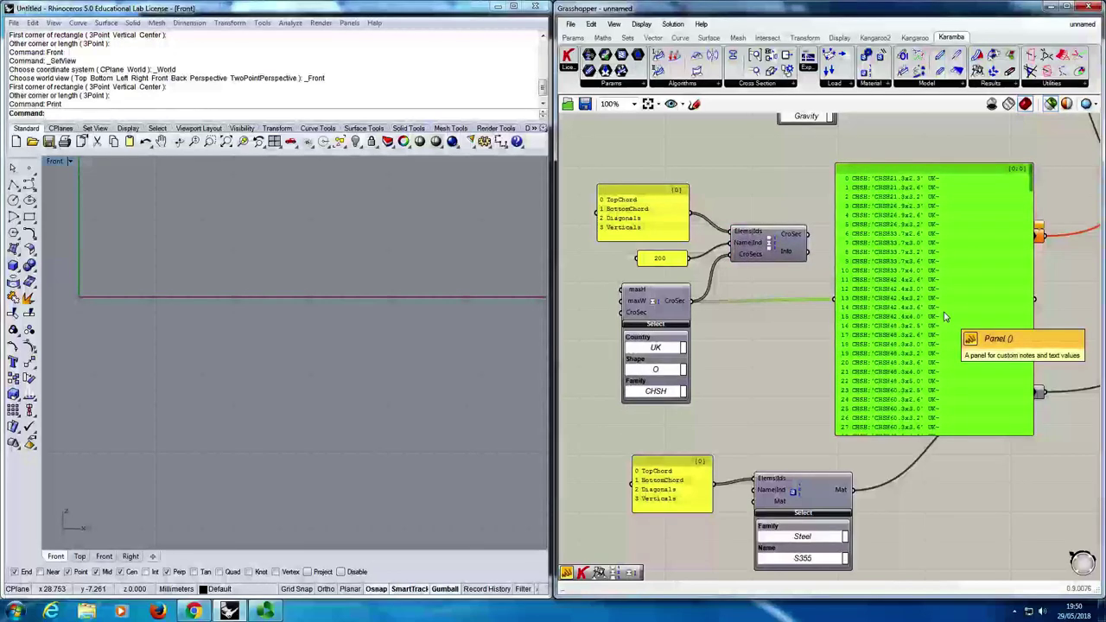
# Remove the section list panel and bring it back just below the Cross Section Selector.
pyautogui.press('Delete')
pyautogui.moveTo(794, 238)
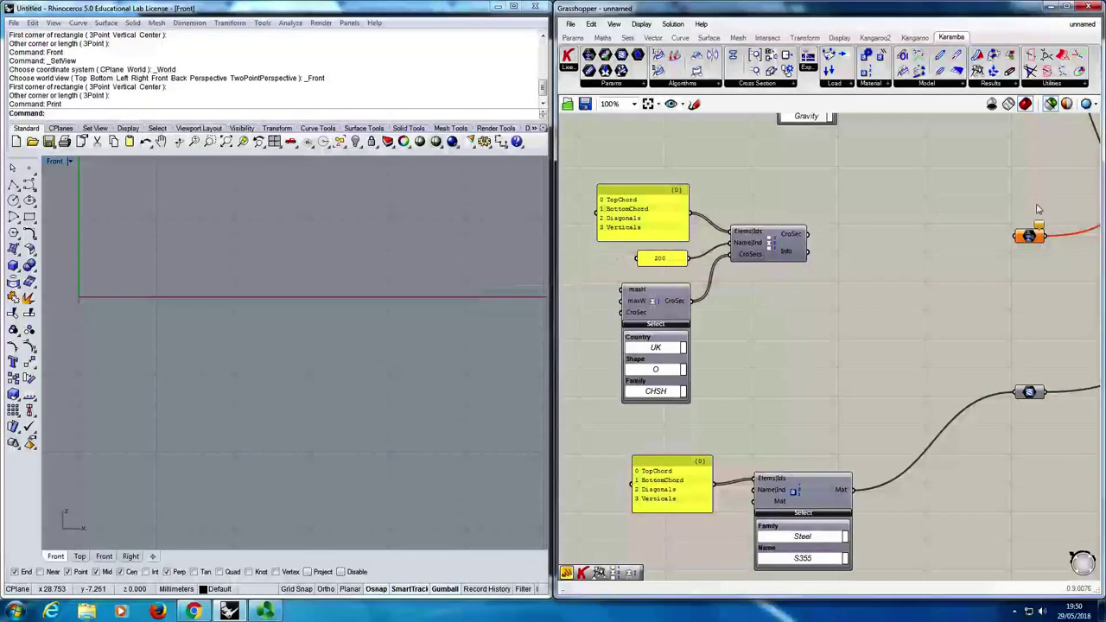
pyautogui.moveTo(807, 251); pyautogui.dragTo(855, 372)
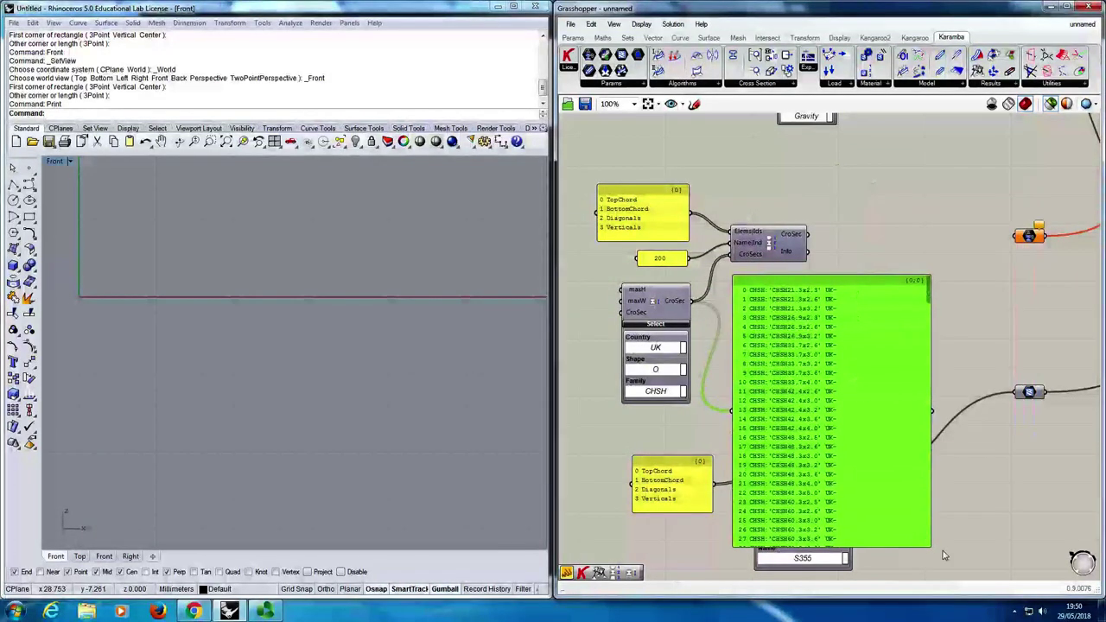
# Shrink the section list panel and wire the Cross Section Selector's CroSec output into the cross-section parameter moved just beside it.
pyautogui.moveTo(930, 545)
pyautogui.mouseDown()
pyautogui.moveTo(858, 399)
pyautogui.moveTo(845, 397)
pyautogui.mouseUp()
pyautogui.moveTo(808, 233)
pyautogui.mouseDown()
pyautogui.moveTo(988, 250)
pyautogui.moveTo(1028, 237)
pyautogui.moveTo(916, 235)
pyautogui.mouseUp()
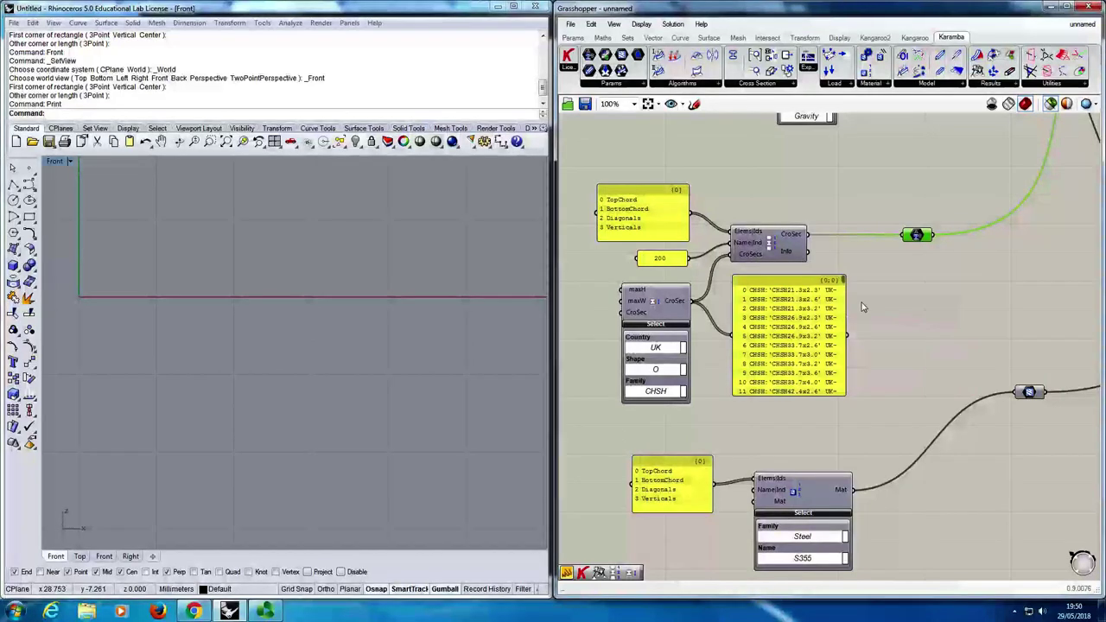
pyautogui.scroll(-4, 920, 329)
pyautogui.scroll(2, 913, 323)
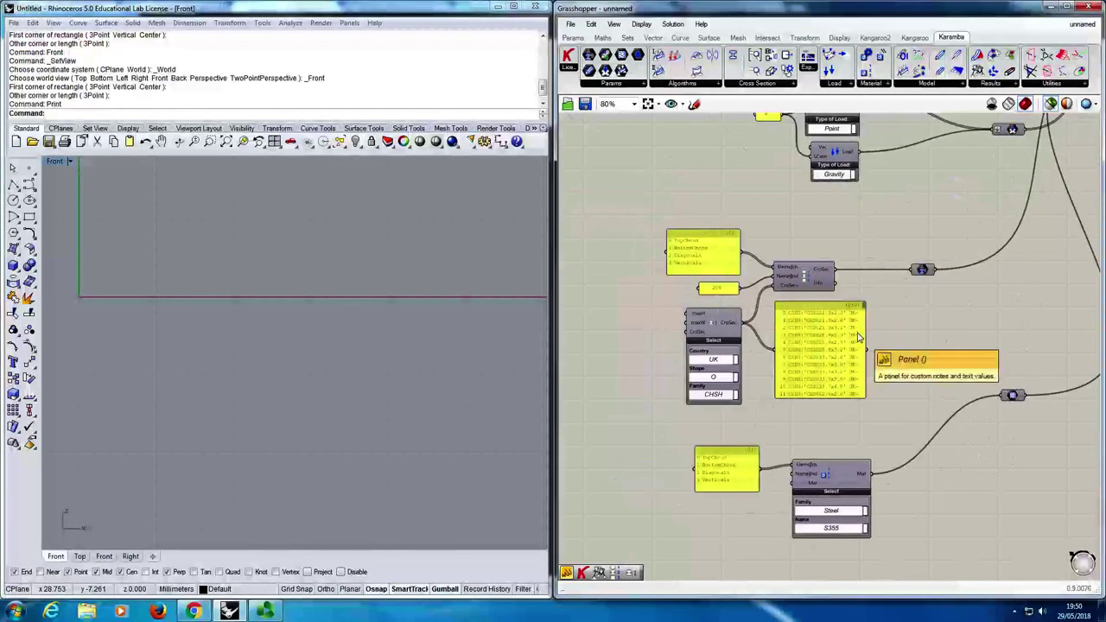
# Add Karamba's Optimize Cross Section component beside the analysis component and expand its Settings.
pyautogui.scroll(-4, 877, 342)
pyautogui.scroll(-2, 886, 343)
pyautogui.scroll(5, 980, 273)
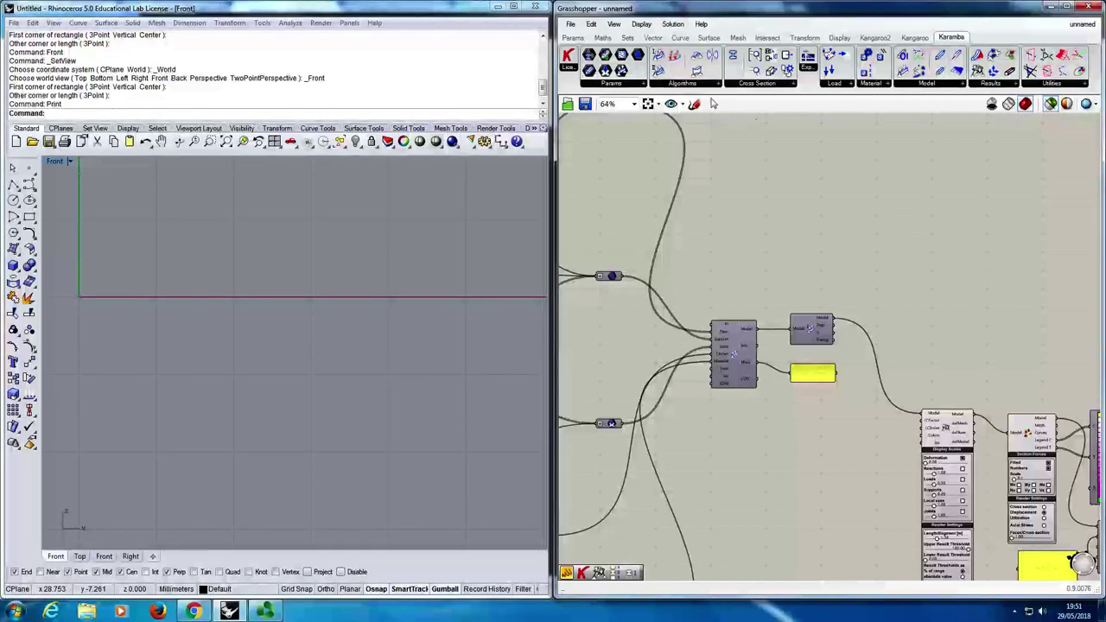
pyautogui.click(746, 87)
pyautogui.click(682, 86)
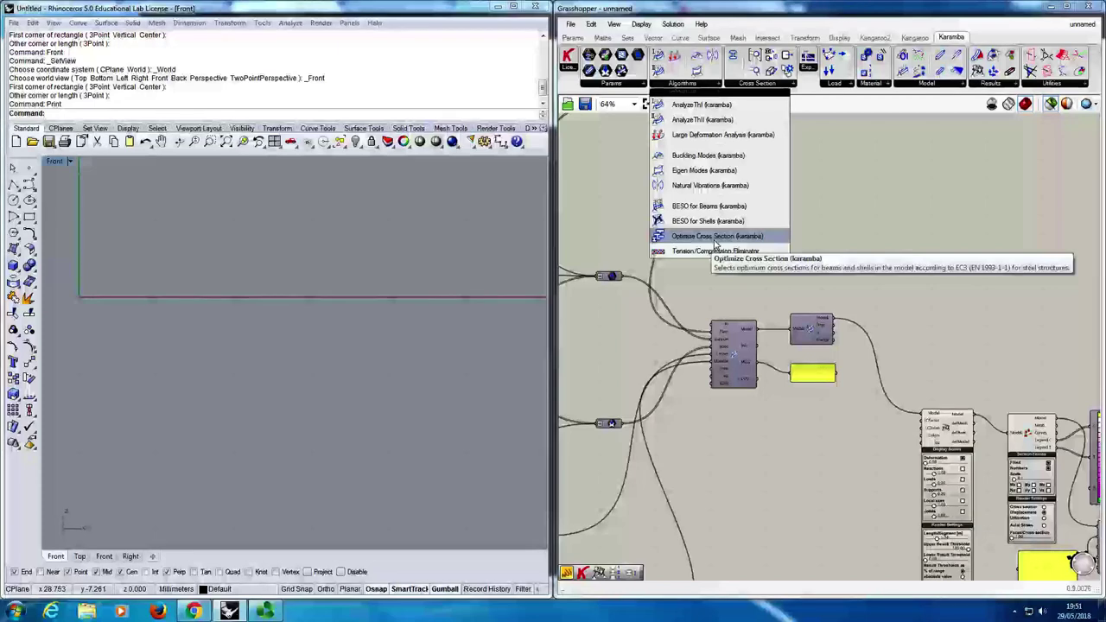
pyautogui.moveTo(714, 245); pyautogui.dragTo(924, 324)
pyautogui.scroll(5, 864, 339)
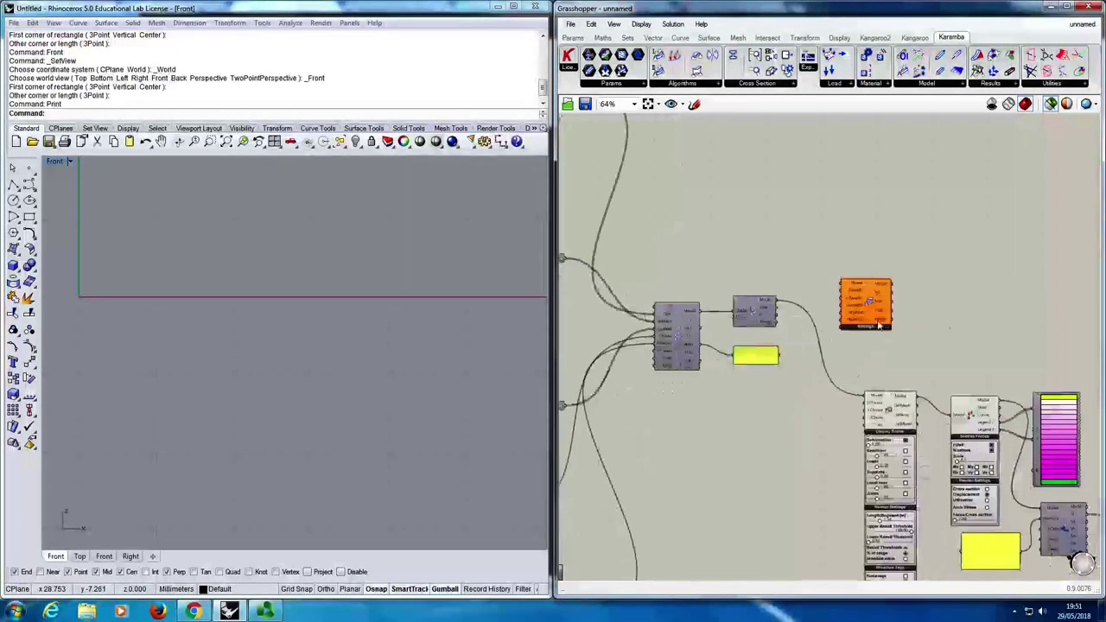
pyautogui.click(861, 336)
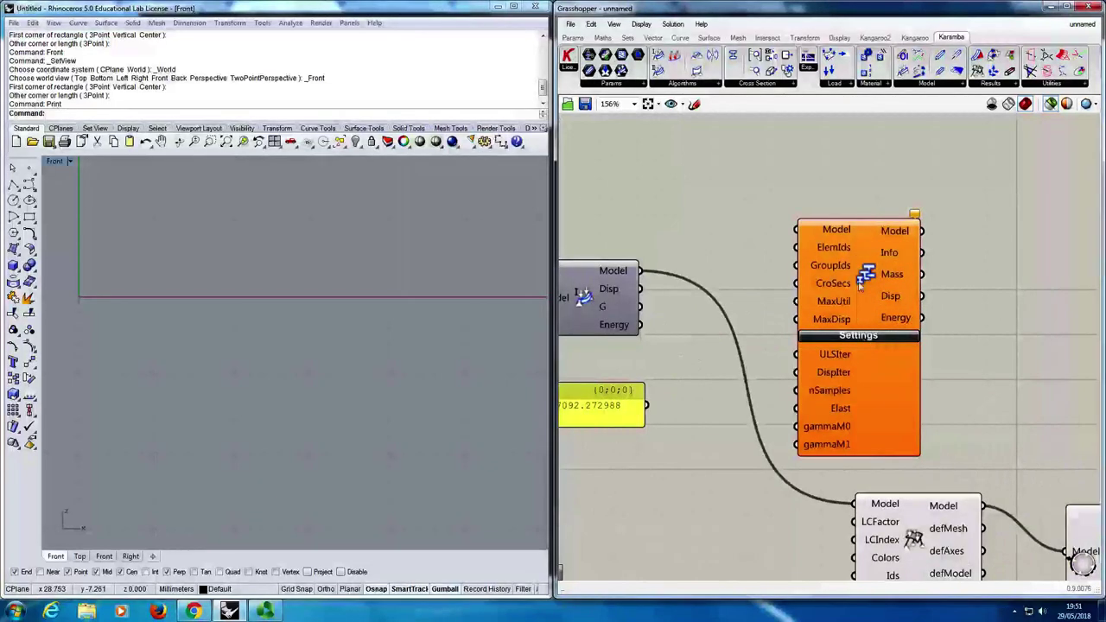
# Move the Optimize Cross Section component further from the analysis component and feed its Model input from the analysis component's Model output.
pyautogui.click(667, 85)
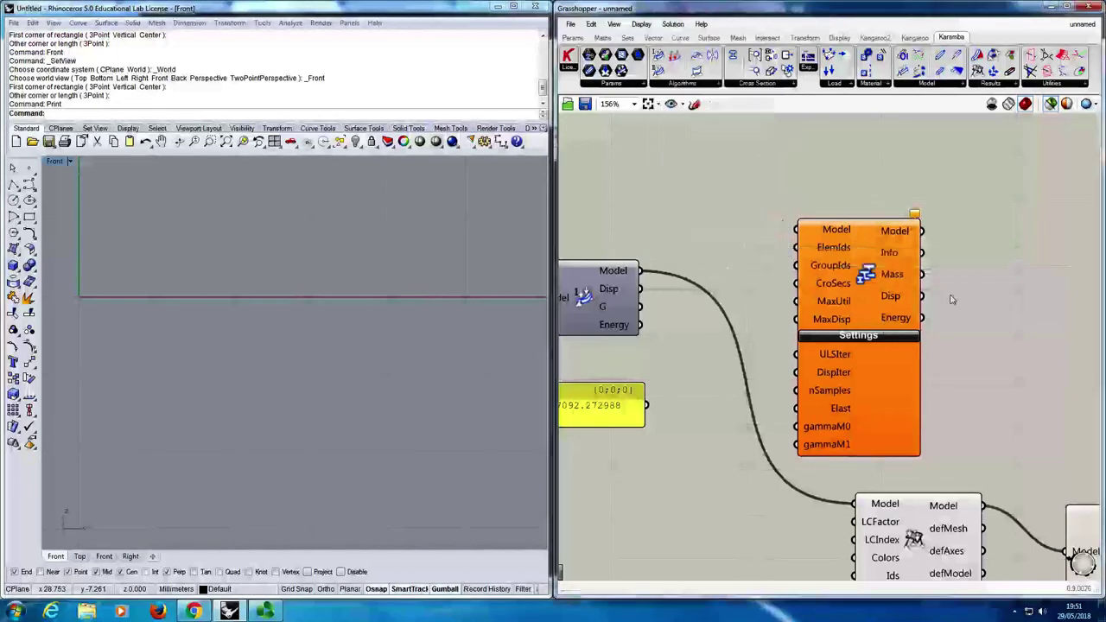
pyautogui.moveTo(856, 291); pyautogui.dragTo(919, 263, button='right')
pyautogui.moveTo(891, 260); pyautogui.dragTo(938, 223)
pyautogui.moveTo(703, 243); pyautogui.dragTo(914, 167)
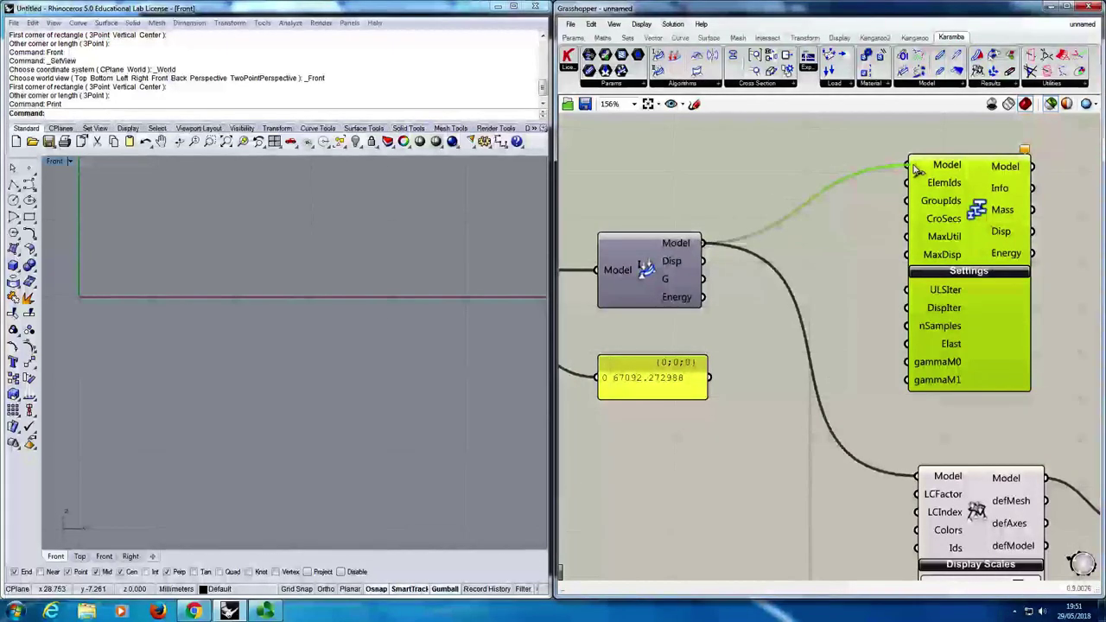
# Copy the panel listing TopChord, BottomChord, Diagonals and Verticals next to Optimize Cross Section and connect it to the ElemIds input.
pyautogui.moveTo(942, 185)
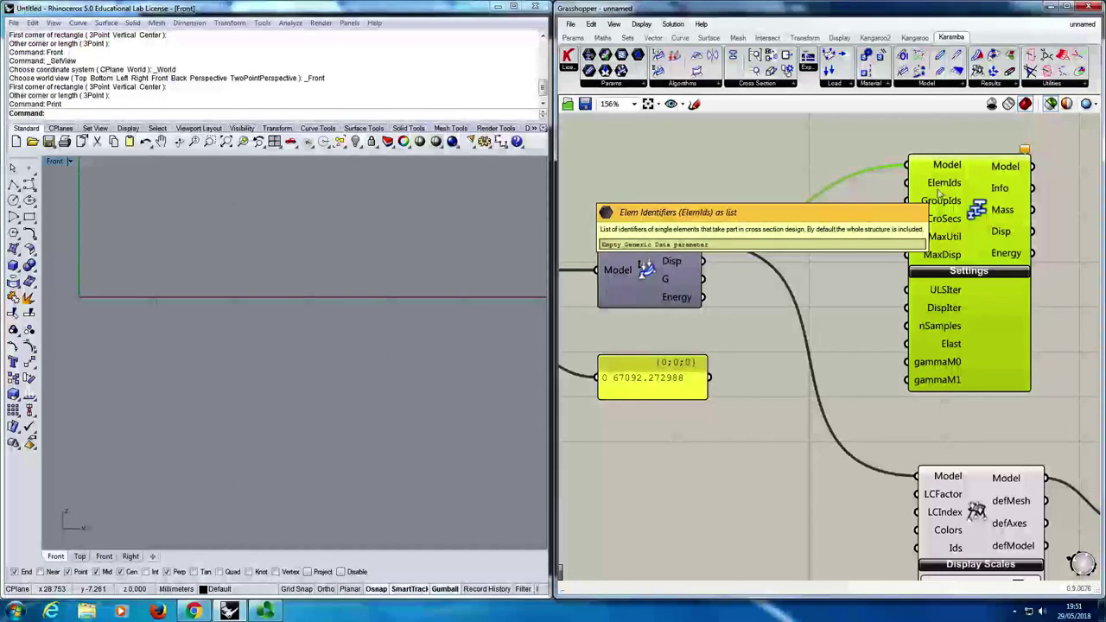
pyautogui.scroll(-3, 940, 195)
pyautogui.moveTo(864, 259); pyautogui.dragTo(957, 235, button='right')
pyautogui.scroll(3, 620, 367)
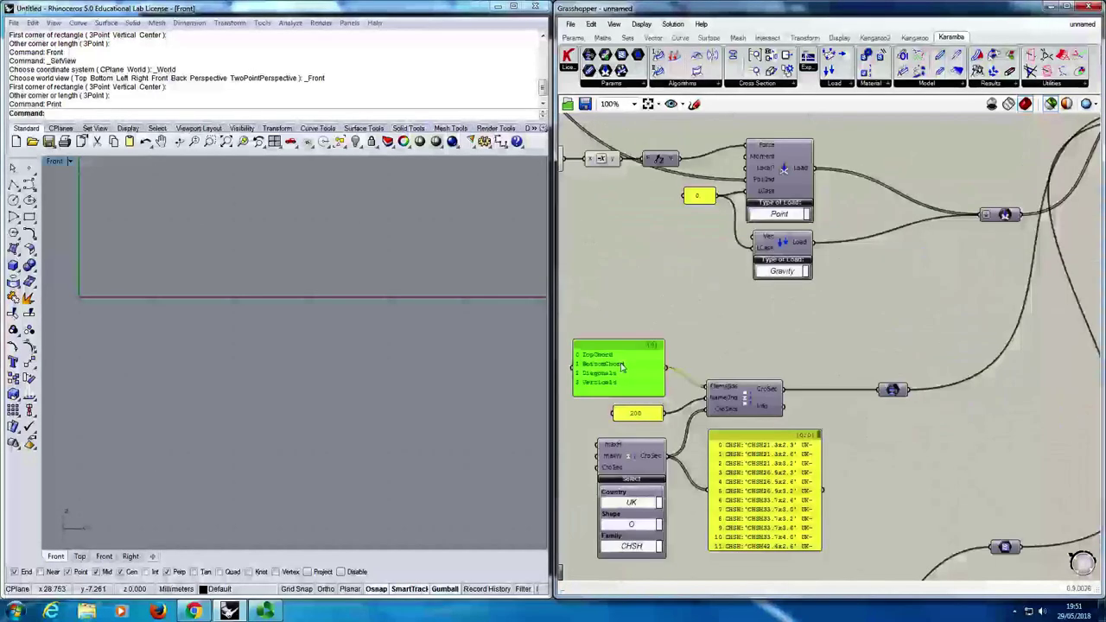
pyautogui.scroll(-4, 621, 367)
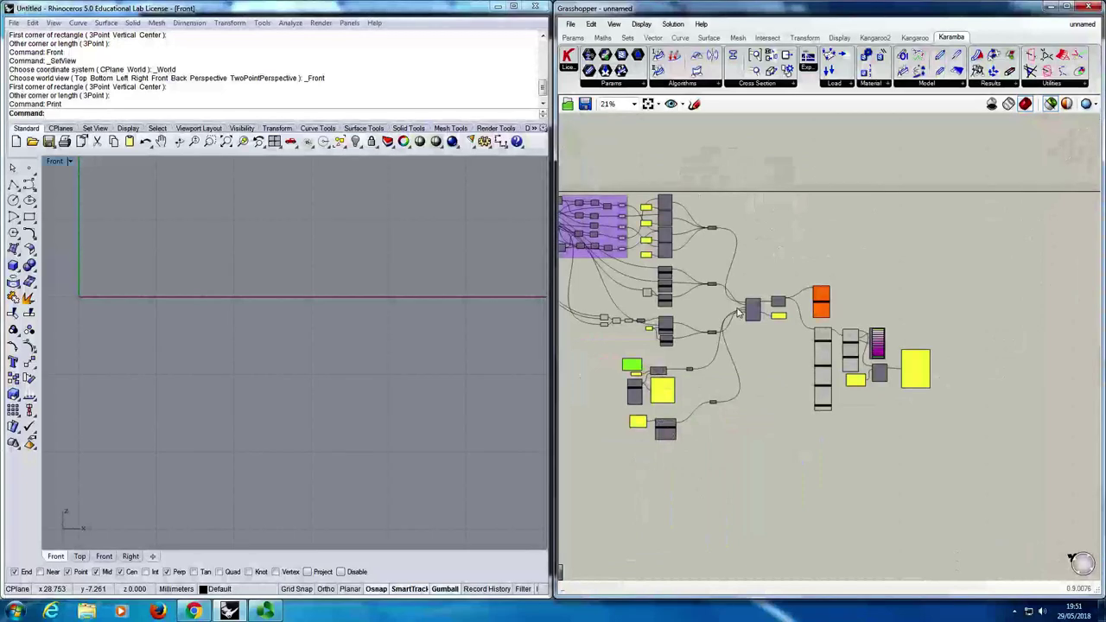
pyautogui.scroll(3, 635, 367)
pyautogui.moveTo(635, 367); pyautogui.dragTo(695, 348, button='right')
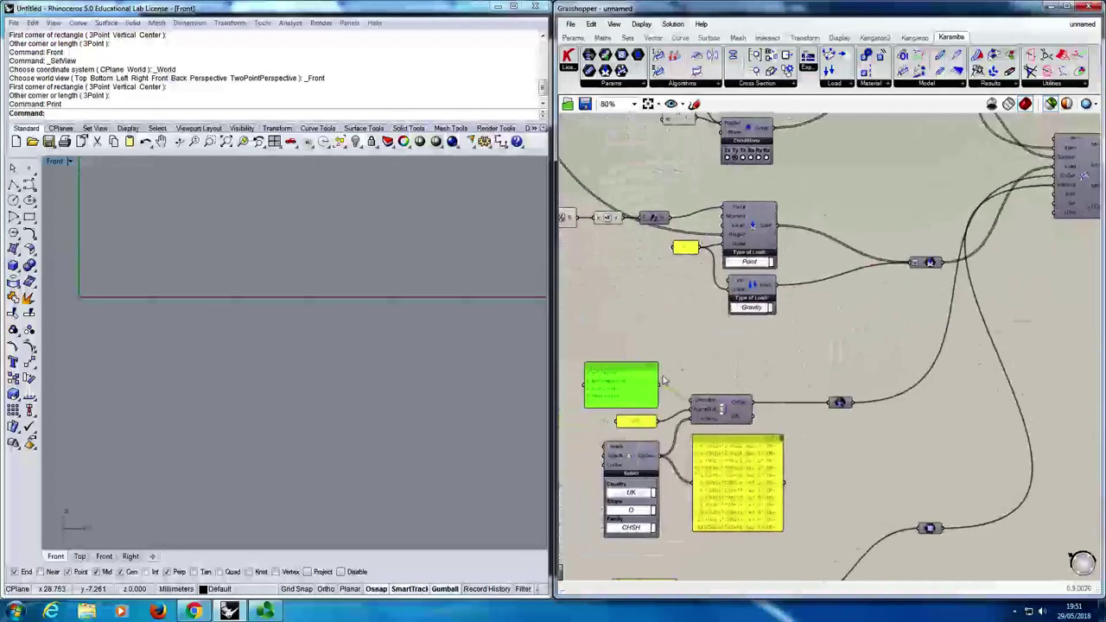
pyautogui.scroll(-5, 789, 355)
pyautogui.scroll(7, 789, 354)
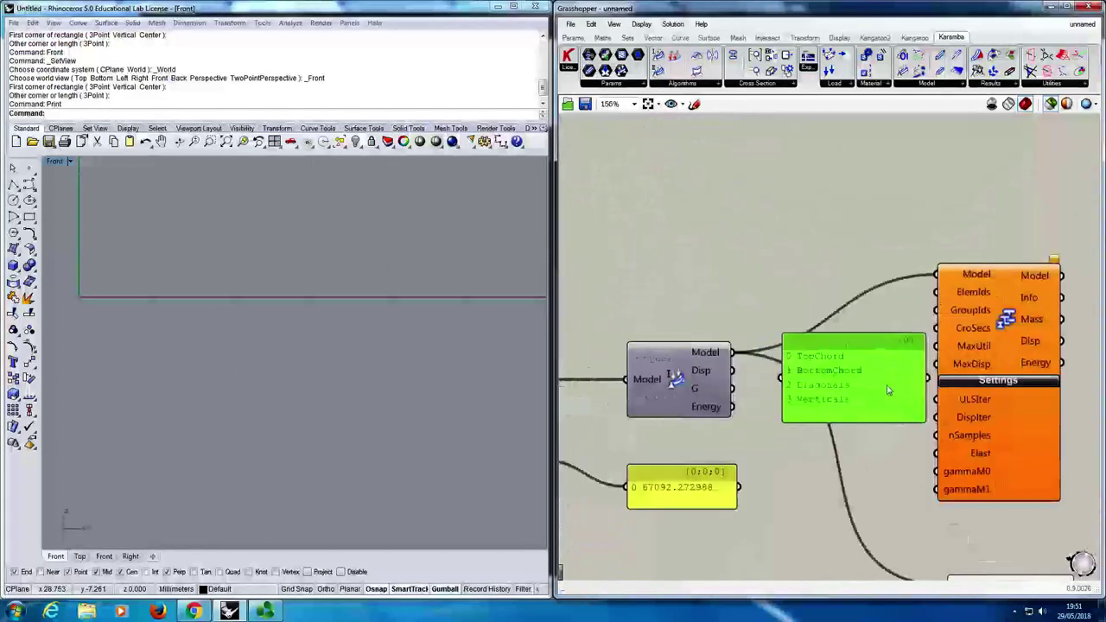
pyautogui.moveTo(903, 344); pyautogui.dragTo(936, 294)
pyautogui.moveTo(793, 393); pyautogui.dragTo(847, 367)
pyautogui.moveTo(998, 326); pyautogui.dragTo(1015, 326)
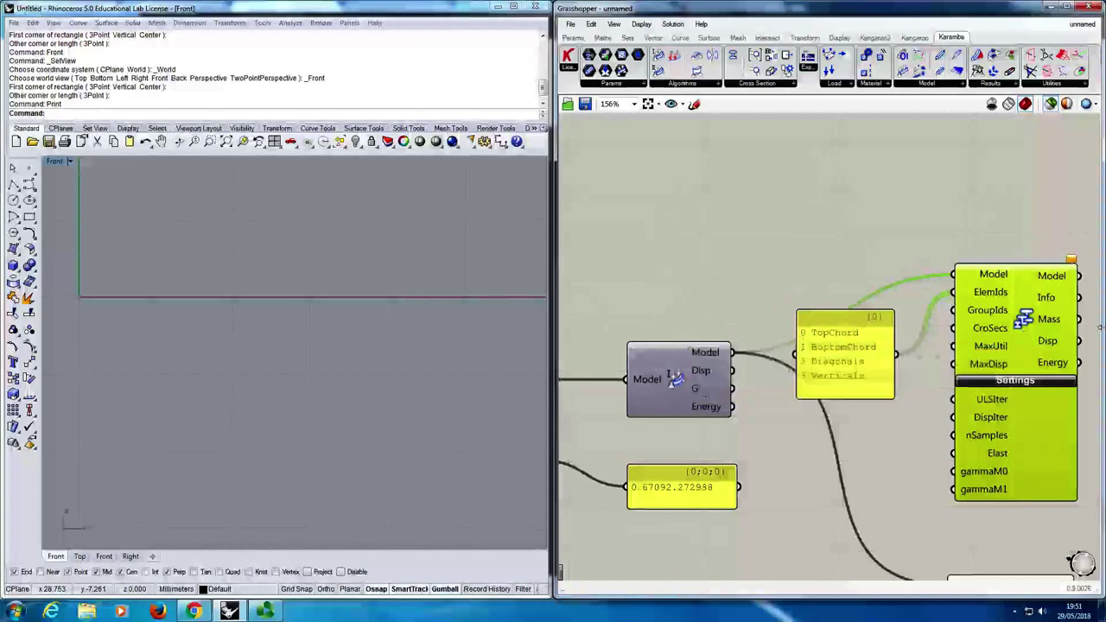
# Copy the UK, O, CHSH range selector next to Optimize Cross Section and connect its CroSec output to the CroSecs input.
pyautogui.scroll(-5, 845, 426)
pyautogui.scroll(5, 689, 412)
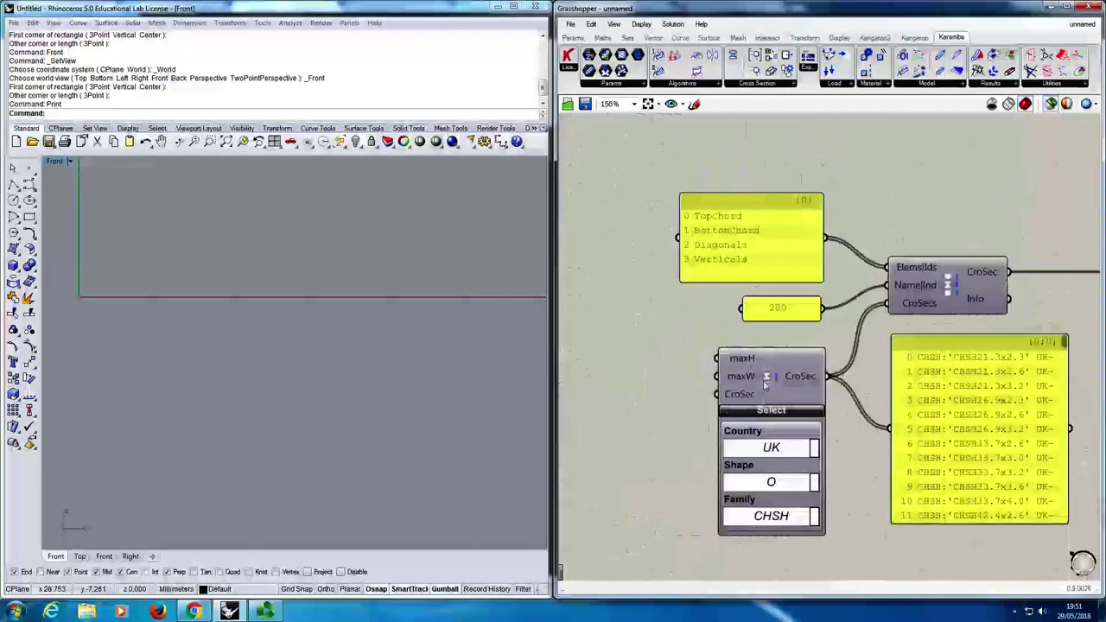
pyautogui.click(764, 380)
pyautogui.scroll(-5, 774, 381)
pyautogui.moveTo(782, 380); pyautogui.dragTo(726, 403, button='right')
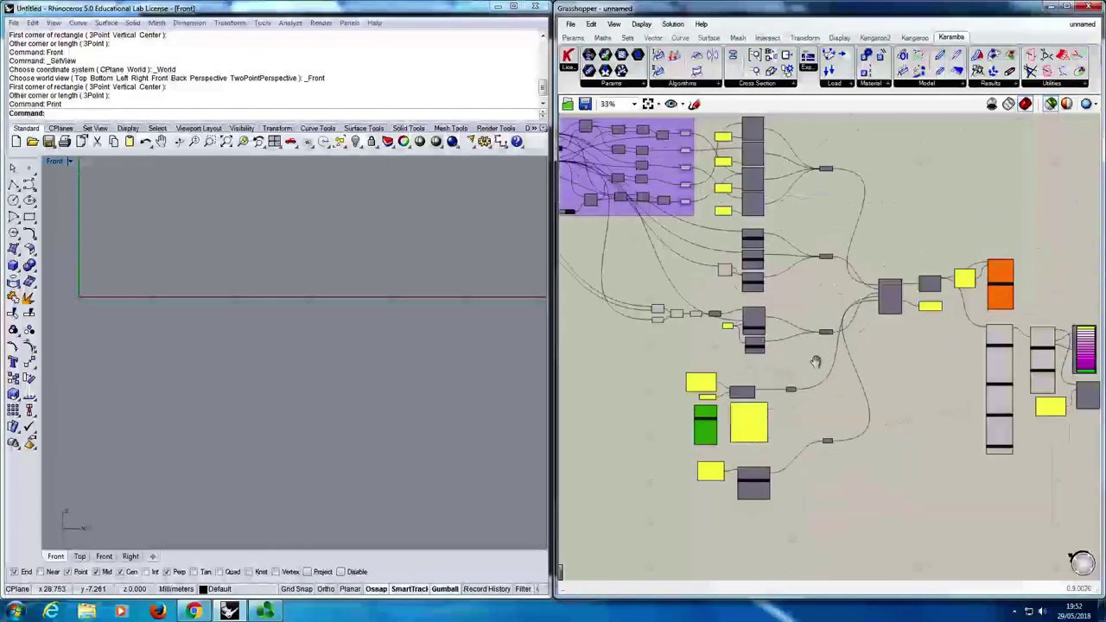
pyautogui.scroll(5, 725, 403)
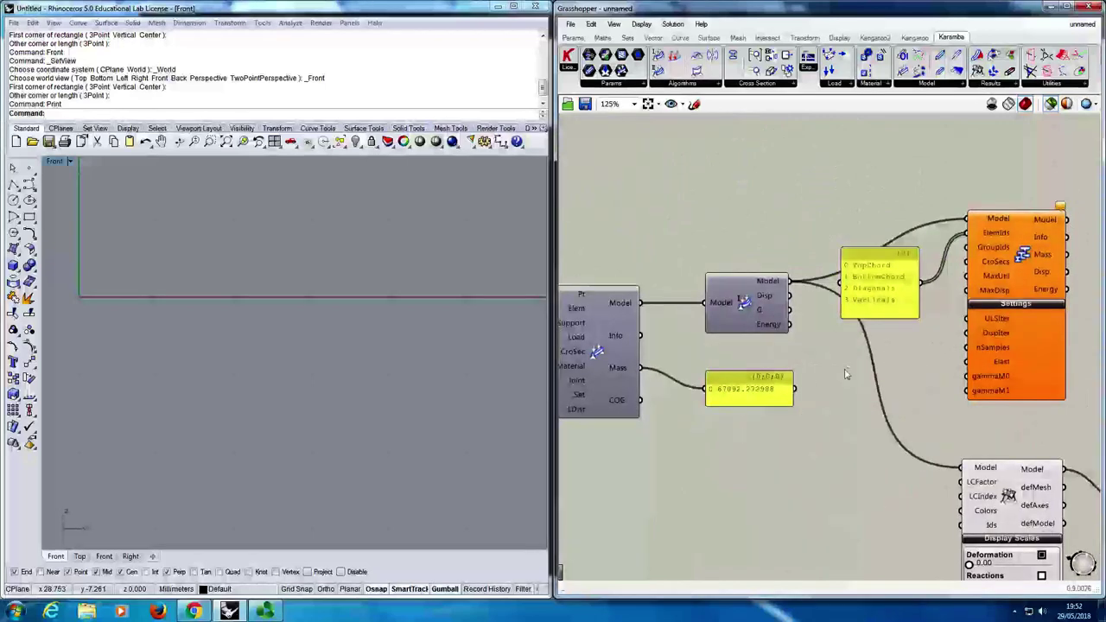
pyautogui.moveTo(846, 374); pyautogui.dragTo(923, 312, button='right')
pyautogui.scroll(-5, 923, 311)
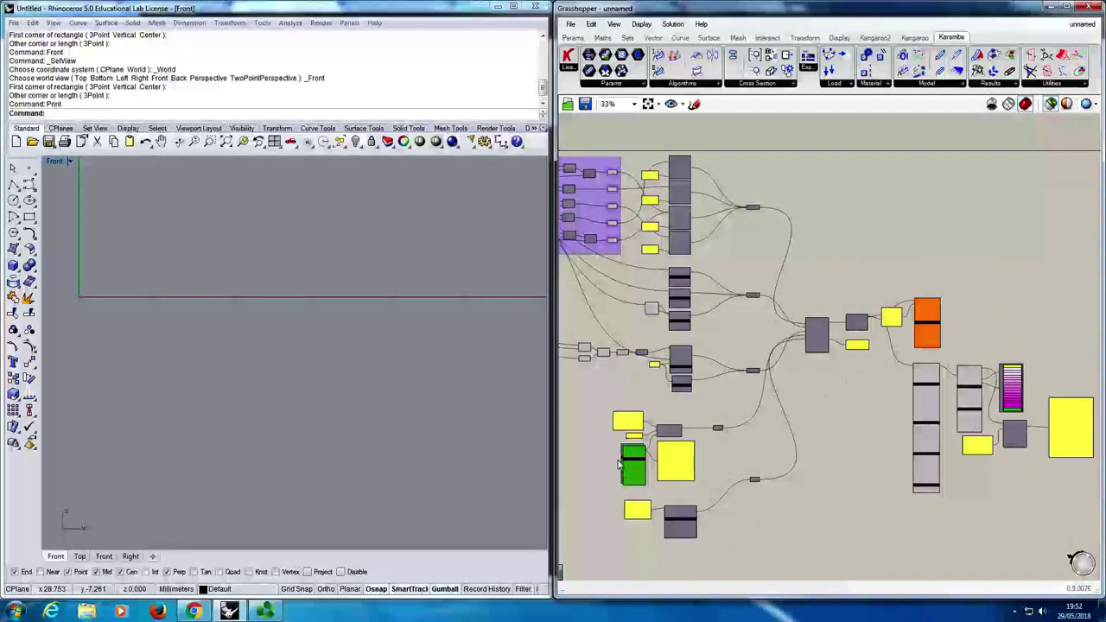
pyautogui.moveTo(633, 458); pyautogui.dragTo(803, 403)
pyautogui.scroll(5, 803, 404)
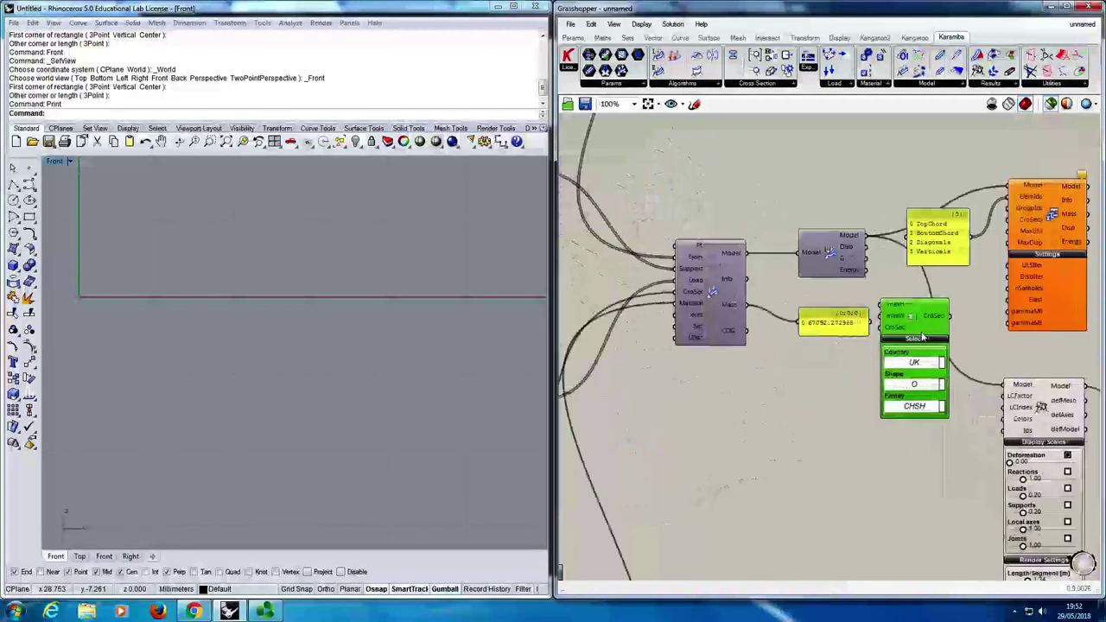
pyautogui.moveTo(957, 302); pyautogui.dragTo(1036, 238)
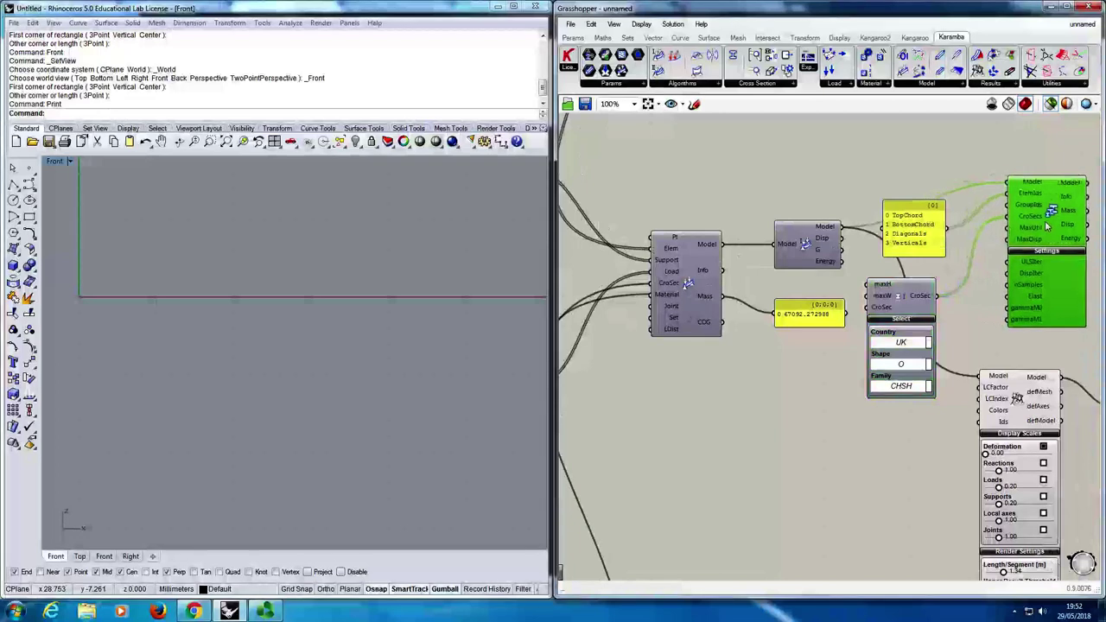
# Spread out the copied element-name panel and range selector to clear space in front of Optimize Cross Section's inputs.
pyautogui.moveTo(928, 215); pyautogui.dragTo(929, 184)
pyautogui.moveTo(907, 310); pyautogui.dragTo(917, 281)
pyautogui.scroll(3, 1054, 233)
pyautogui.moveTo(1055, 233); pyautogui.dragTo(983, 247, button='right')
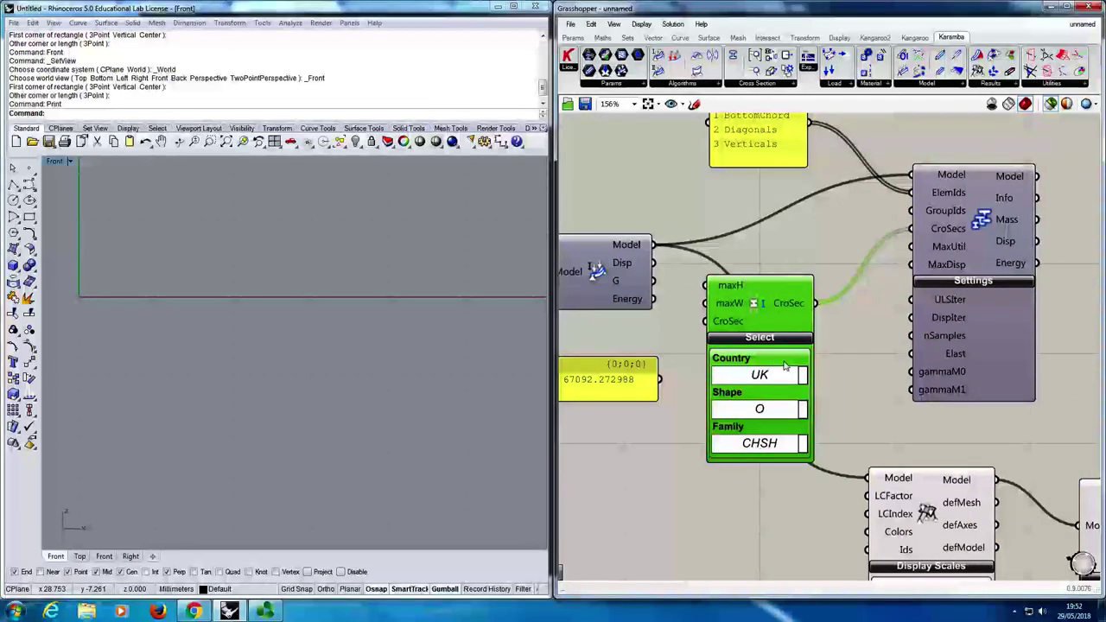
pyautogui.moveTo(765, 311); pyautogui.dragTo(747, 380)
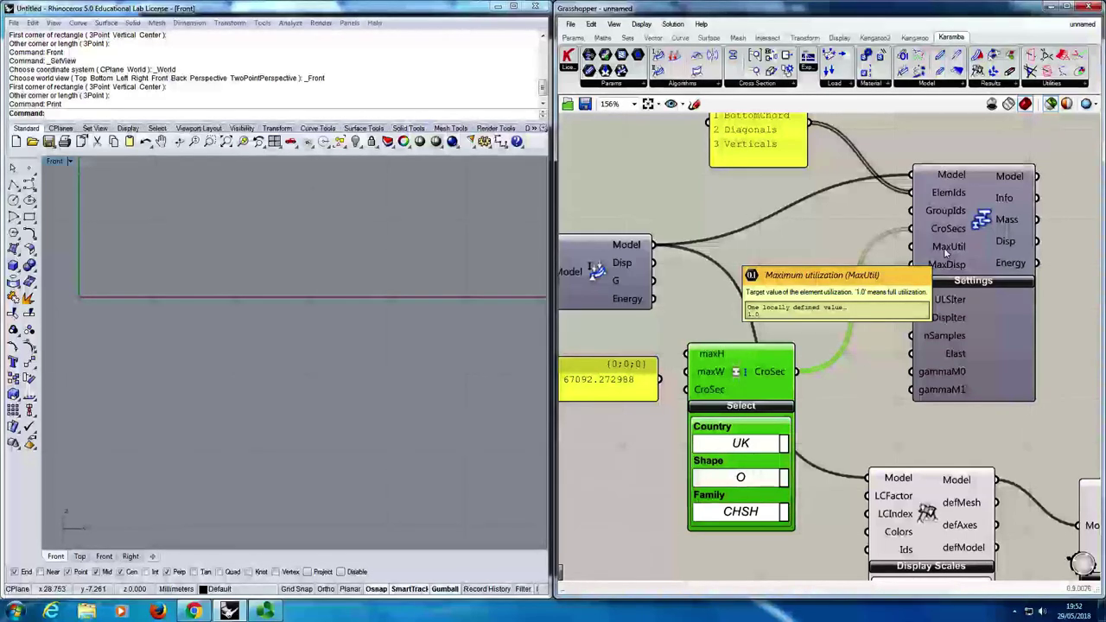
# Add a Division component between the element-name panel and the copied range selector.
pyautogui.moveTo(947, 269)
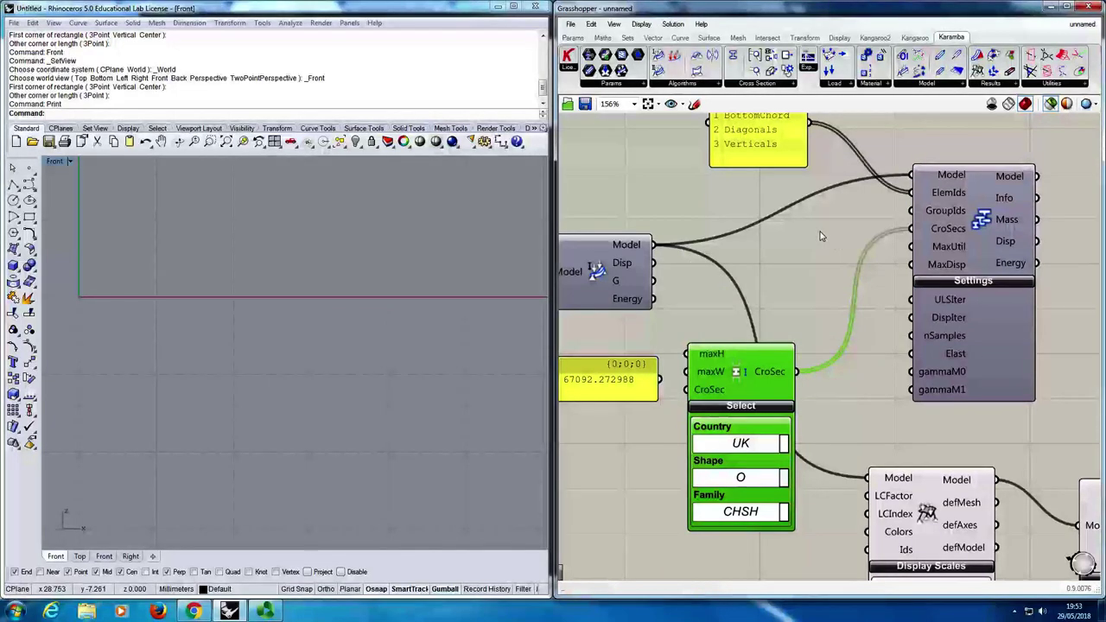
pyautogui.doubleClick(780, 259)
pyautogui.write('division')
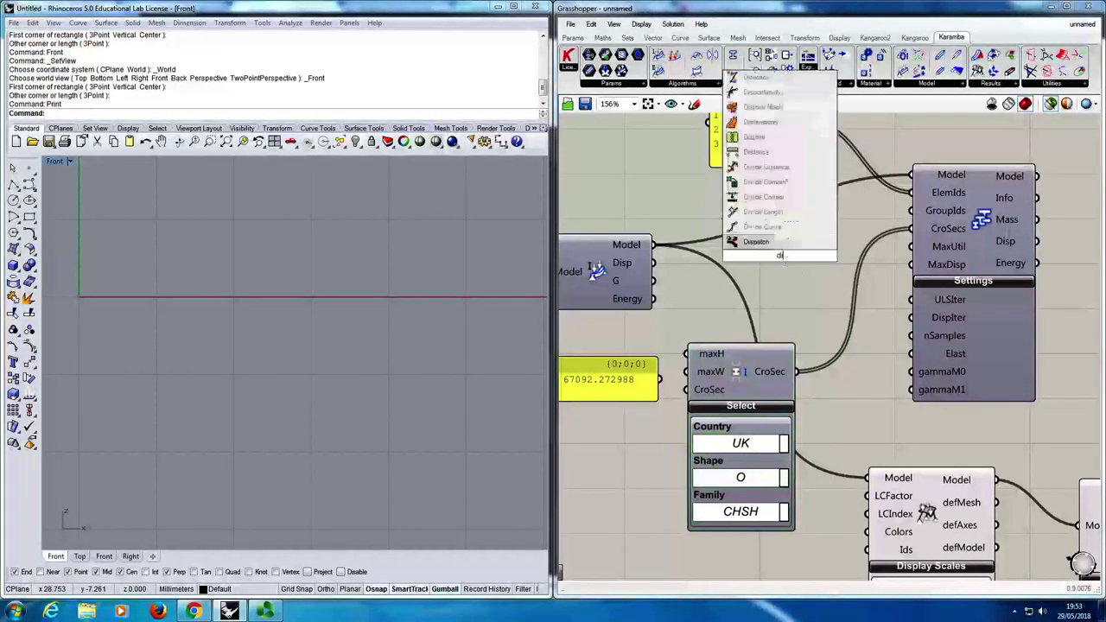
pyautogui.press('Return')
pyautogui.moveTo(775, 274); pyautogui.dragTo(791, 261)
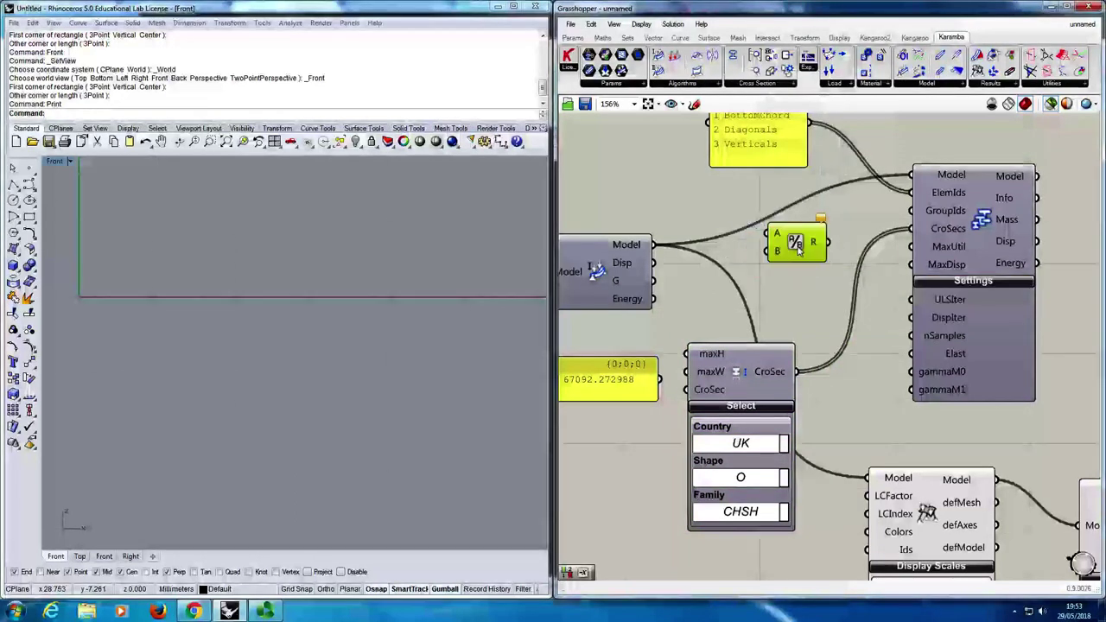
# Add a panel containing 360, shrink it and connect it to the Division component's B input.
pyautogui.doubleClick(727, 293)
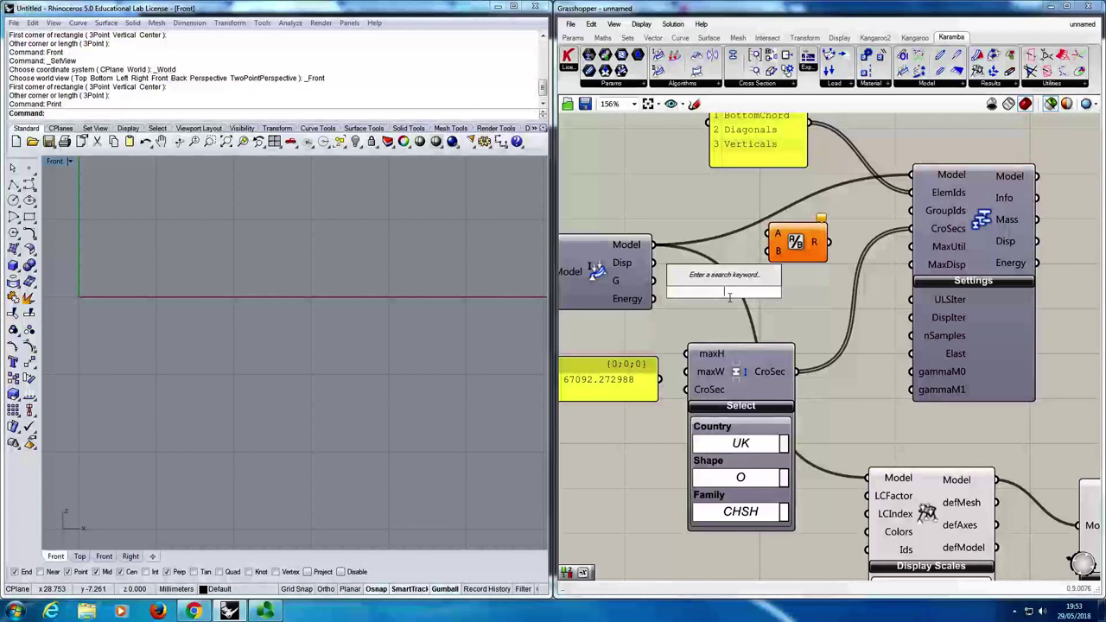
pyautogui.write('panel')
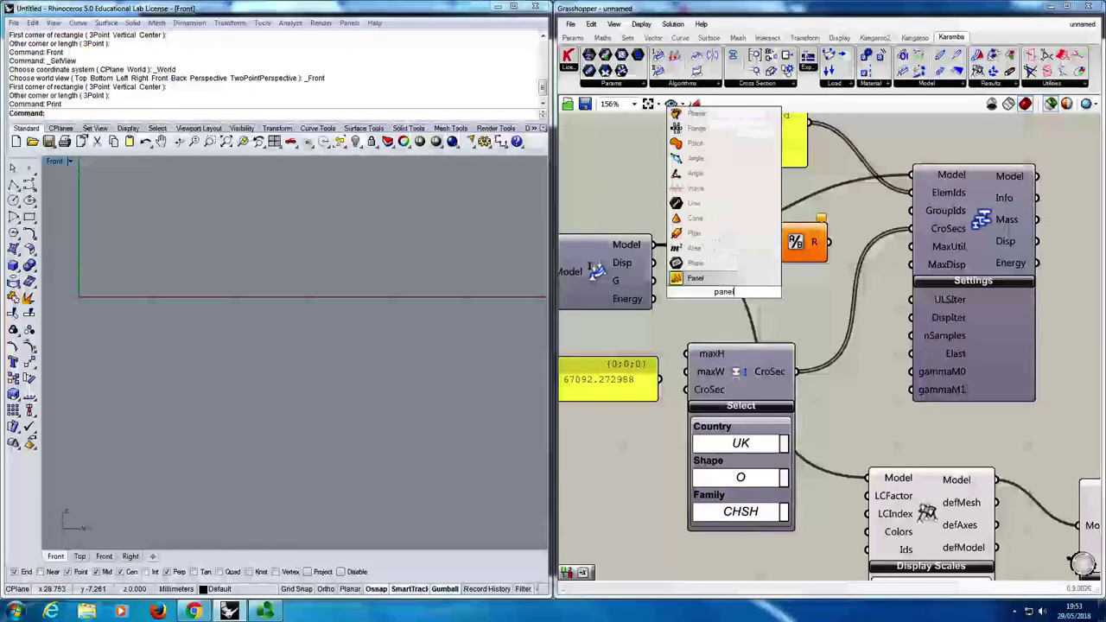
pyautogui.press('Return')
pyautogui.doubleClick(729, 298)
pyautogui.write('360')
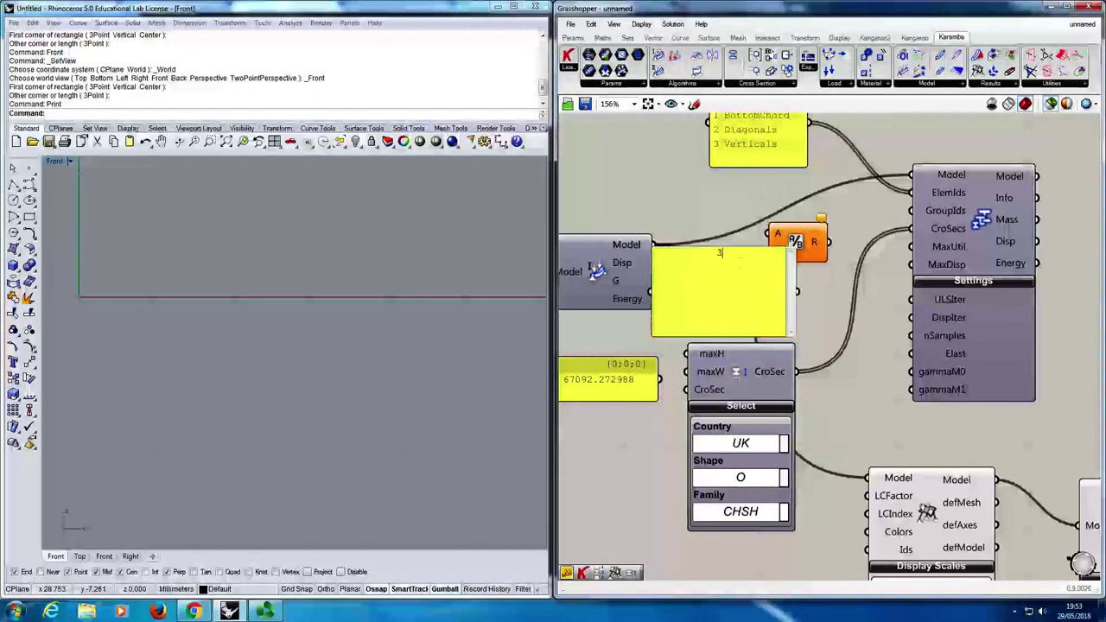
pyautogui.click(812, 335)
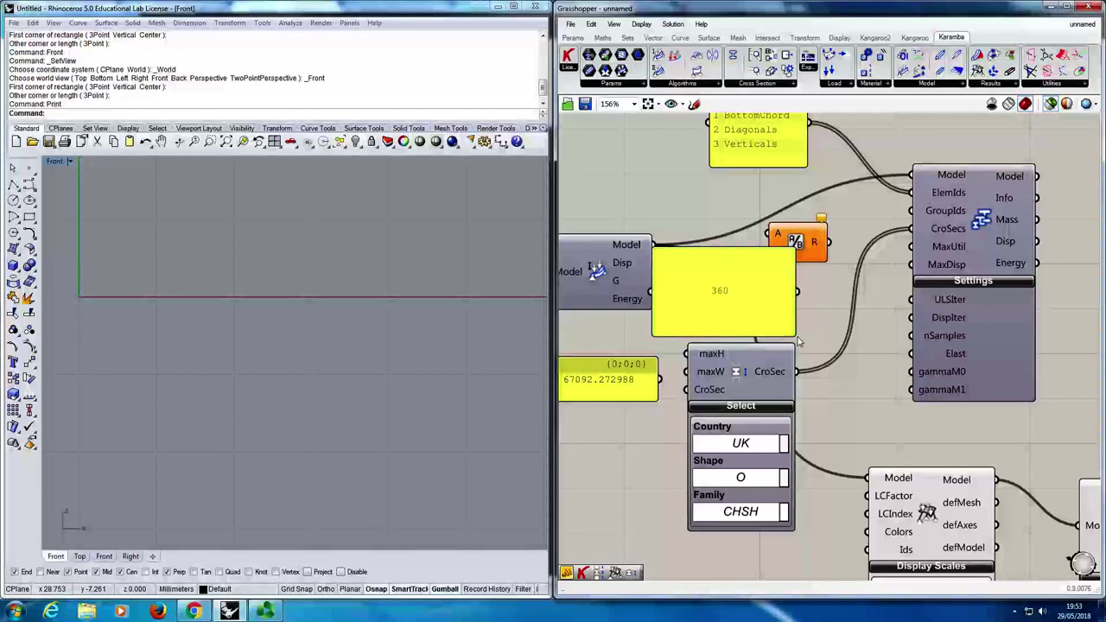
pyautogui.moveTo(799, 341); pyautogui.dragTo(717, 283)
pyautogui.moveTo(767, 251); pyautogui.dragTo(710, 293)
# Connect the Span slider to the Division component's A input.
pyautogui.scroll(-5, 776, 243)
pyautogui.scroll(5, 654, 273)
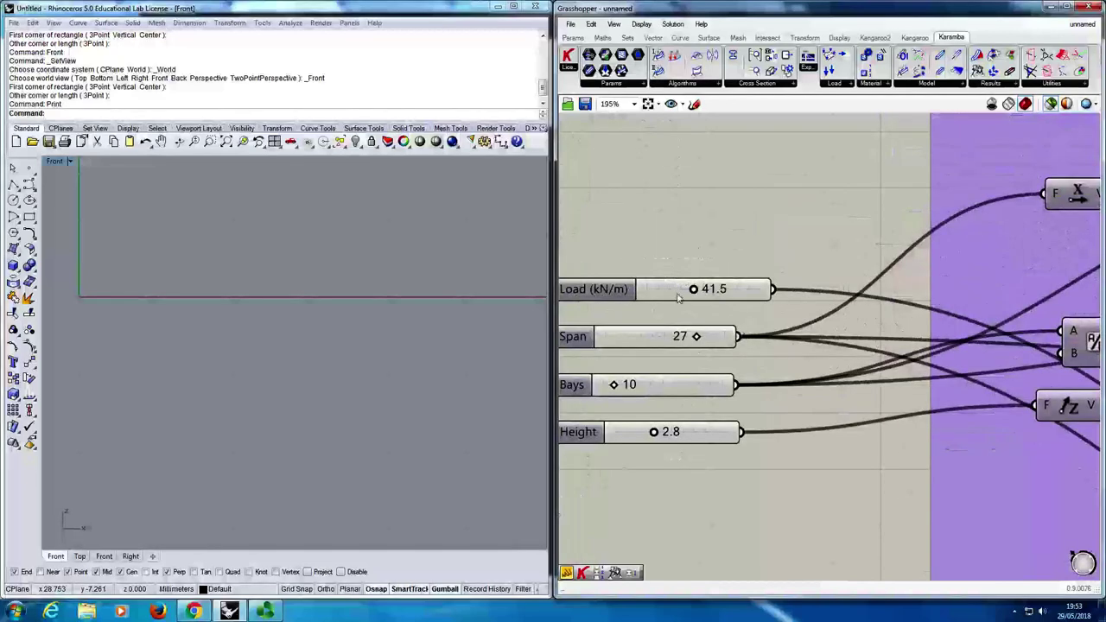
pyautogui.scroll(-5, 922, 354)
pyautogui.scroll(6, 922, 354)
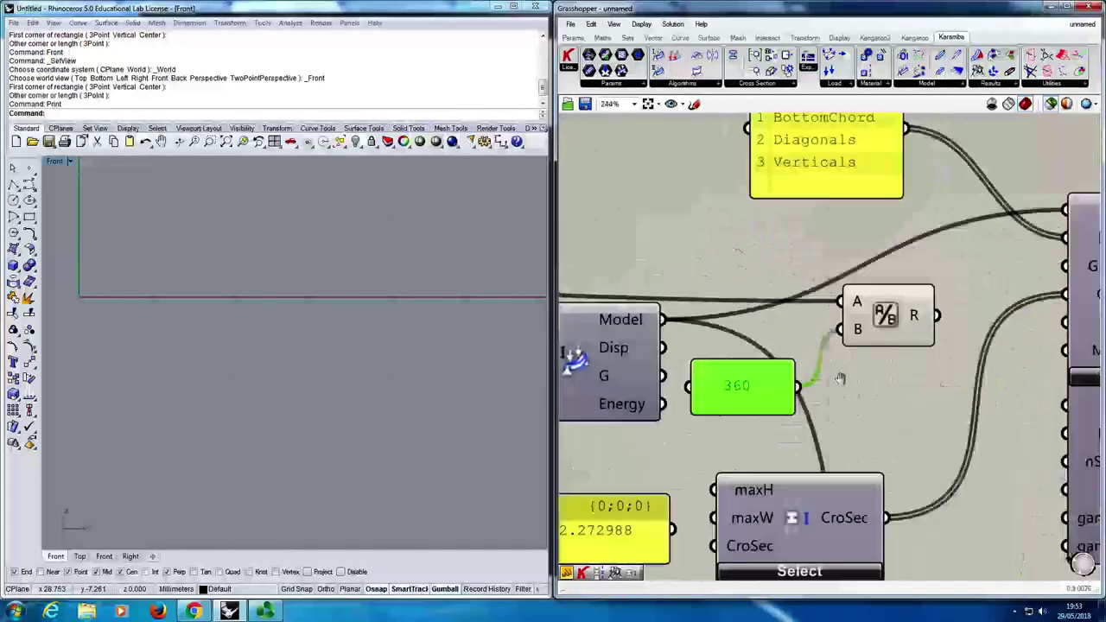
# Connect the Division result to Optimize Cross Section's MaxDisp input and shift the optimizer away from its inputs.
pyautogui.moveTo(883, 318)
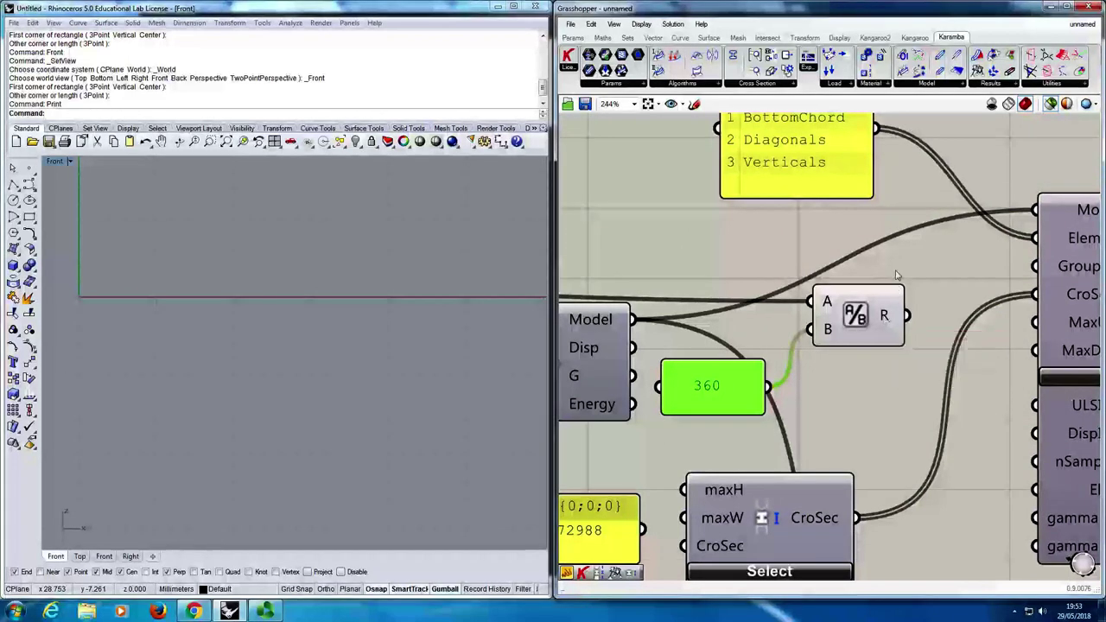
pyautogui.scroll(-2, 932, 390)
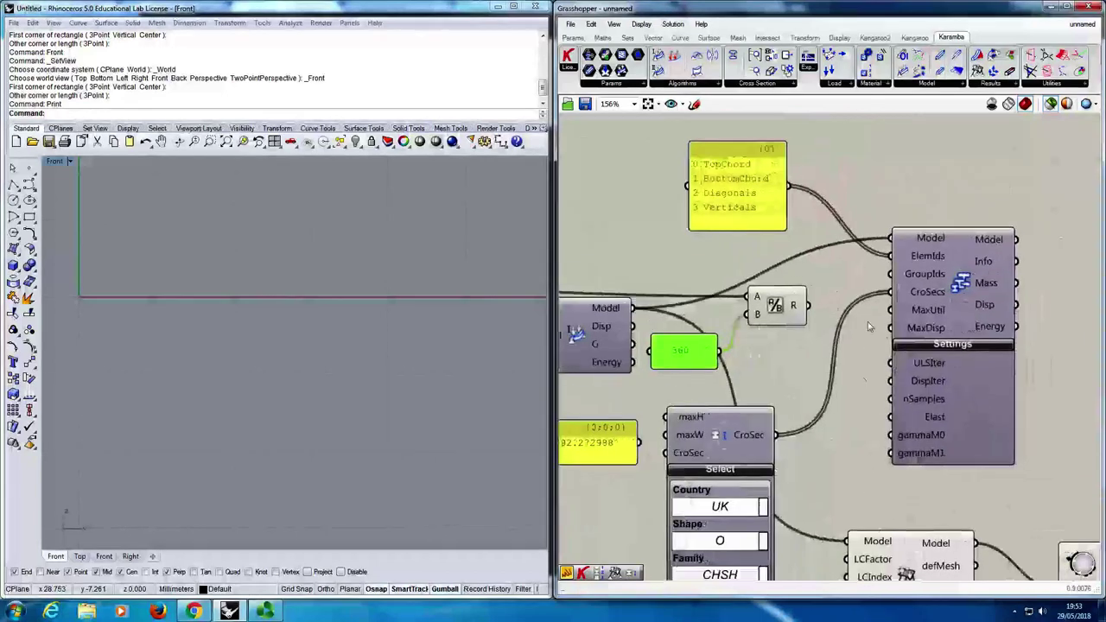
pyautogui.scroll(2, 867, 321)
pyautogui.moveTo(768, 299); pyautogui.dragTo(899, 333)
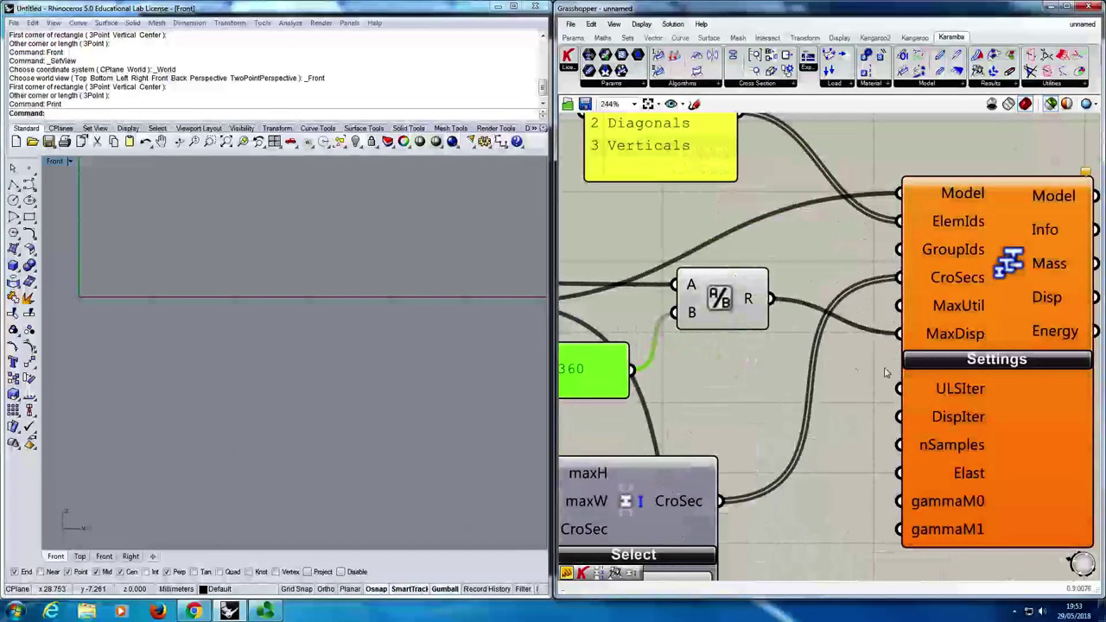
pyautogui.scroll(-2, 868, 384)
pyautogui.moveTo(865, 395); pyautogui.dragTo(852, 341, button='right')
pyautogui.moveTo(923, 277); pyautogui.dragTo(981, 228)
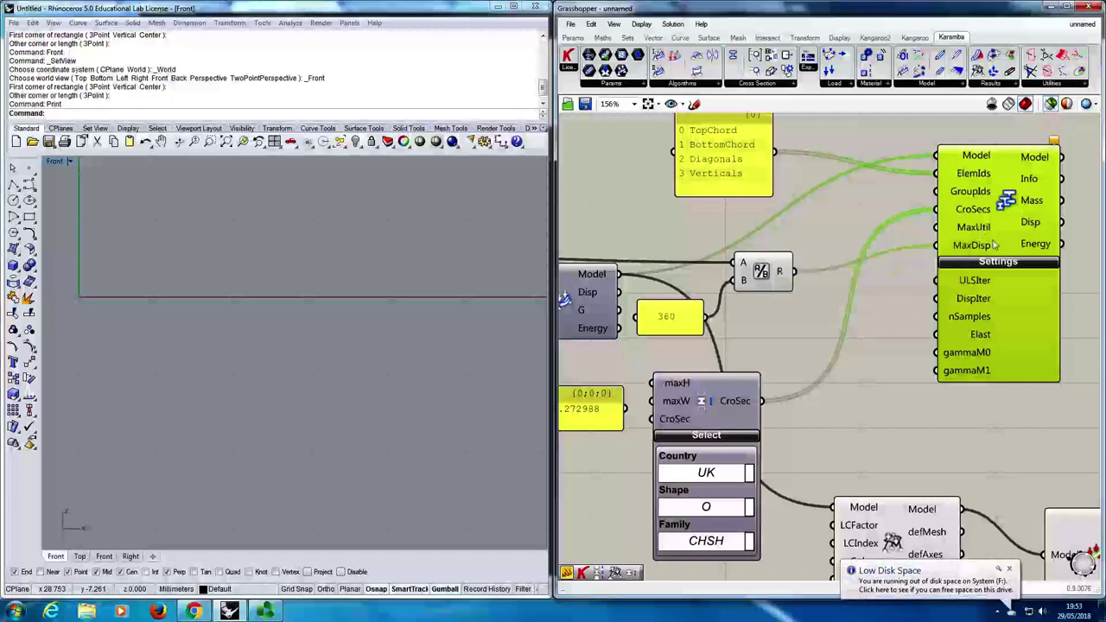
# Examine the warning on Optimize Cross Section and the UK CHSH section list assigned to the truss elements.
pyautogui.keyDown('ctrl'); pyautogui.click(974, 231); pyautogui.keyUp('ctrl')
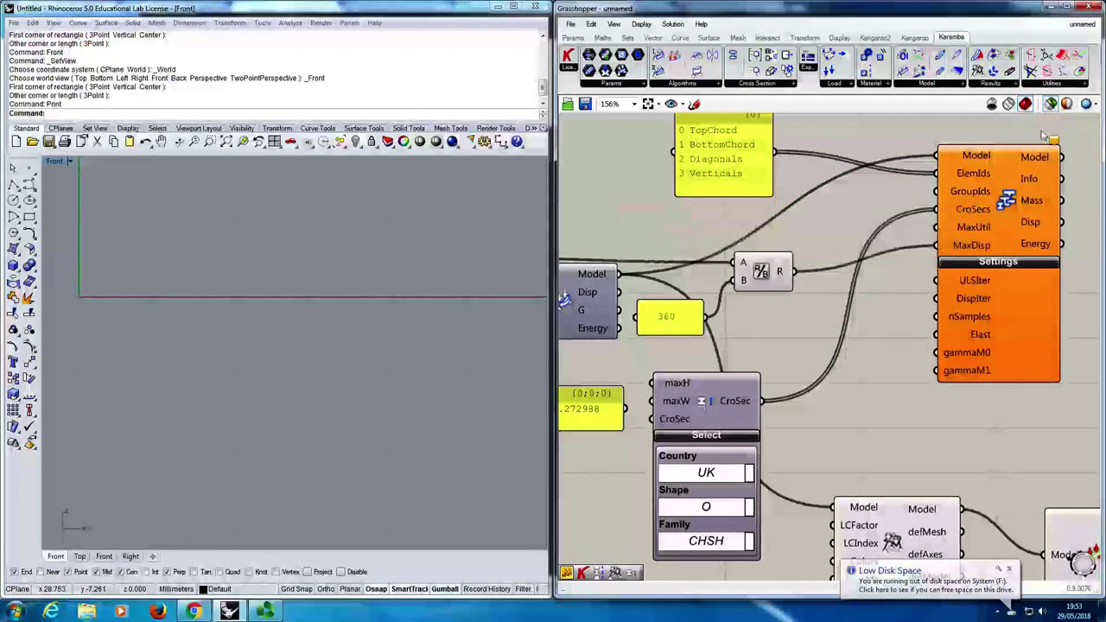
pyautogui.moveTo(1054, 143)
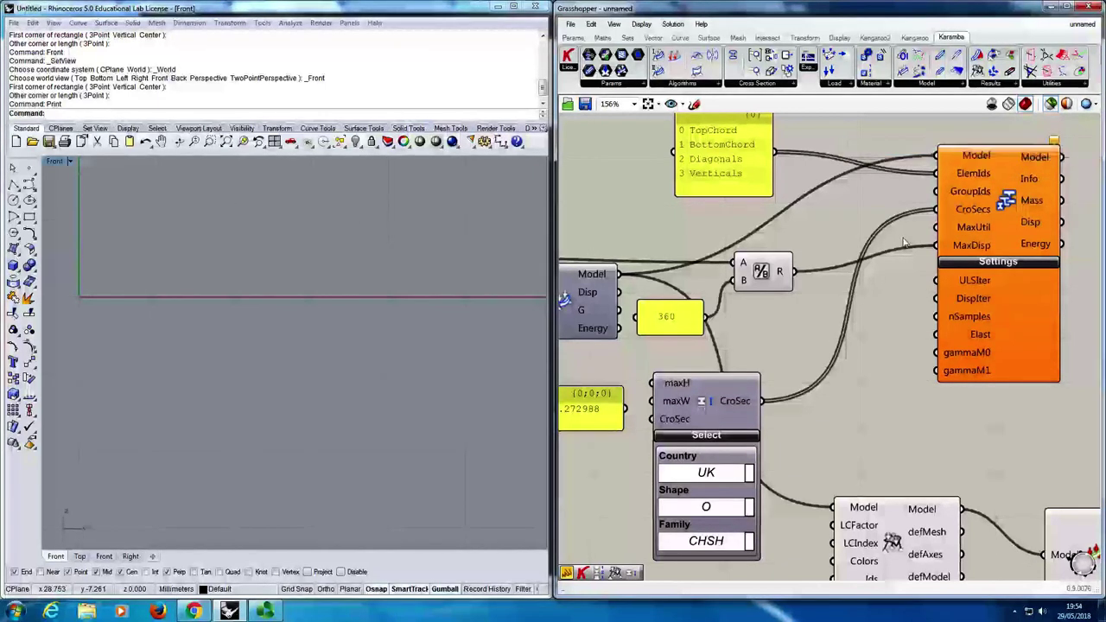
pyautogui.scroll(-3, 846, 264)
pyautogui.scroll(-4, 769, 313)
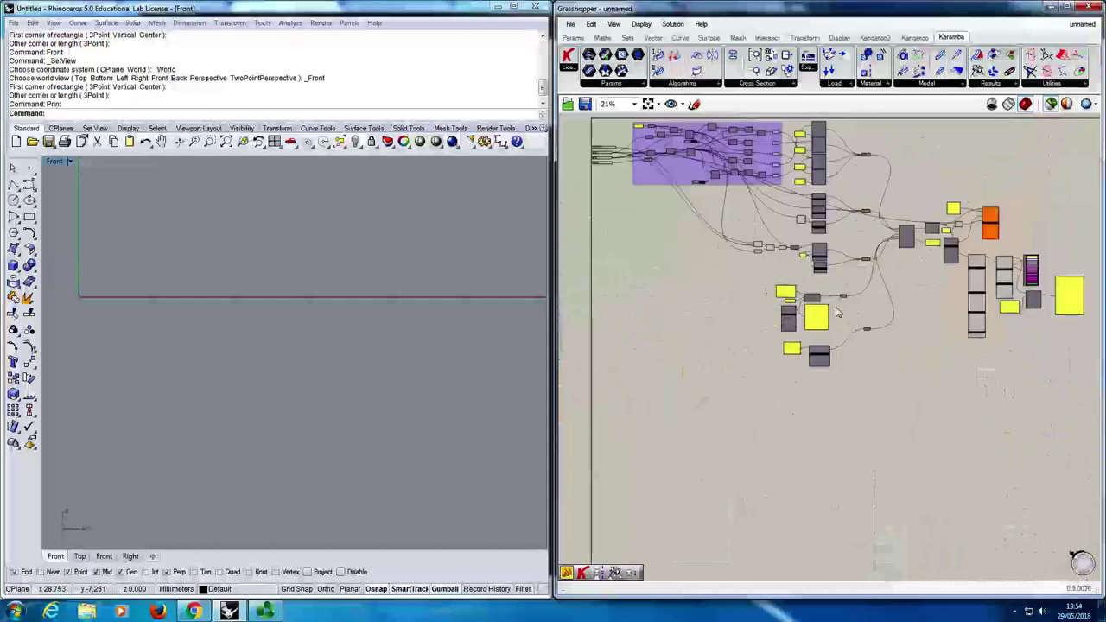
pyautogui.scroll(6, 756, 391)
pyautogui.moveTo(773, 314); pyautogui.dragTo(741, 300, button='right')
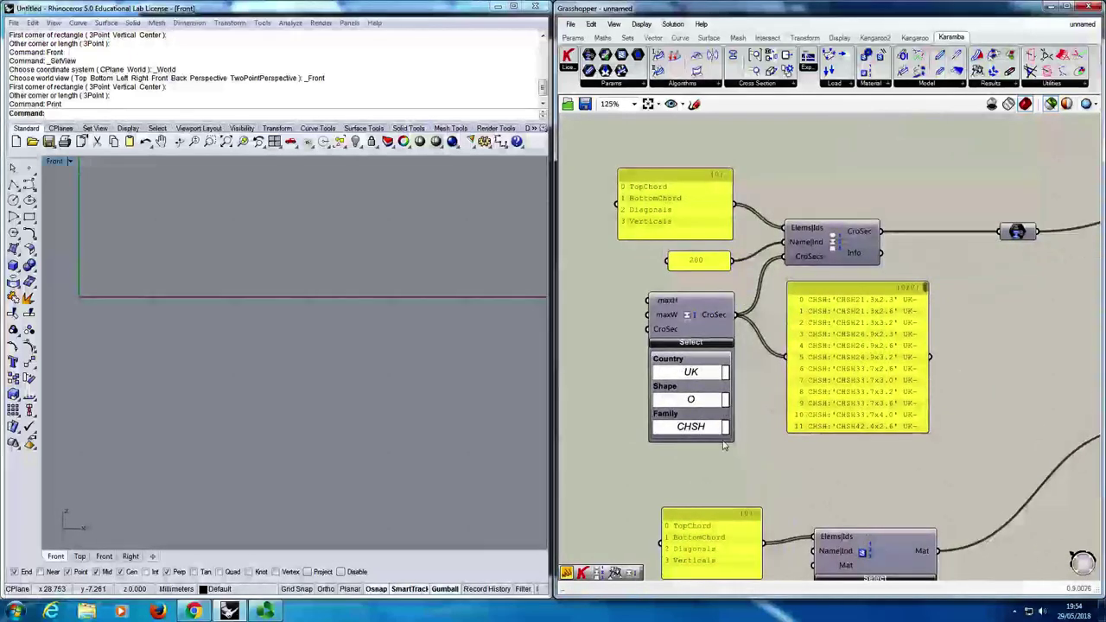
pyautogui.moveTo(775, 447); pyautogui.dragTo(745, 431, button='right')
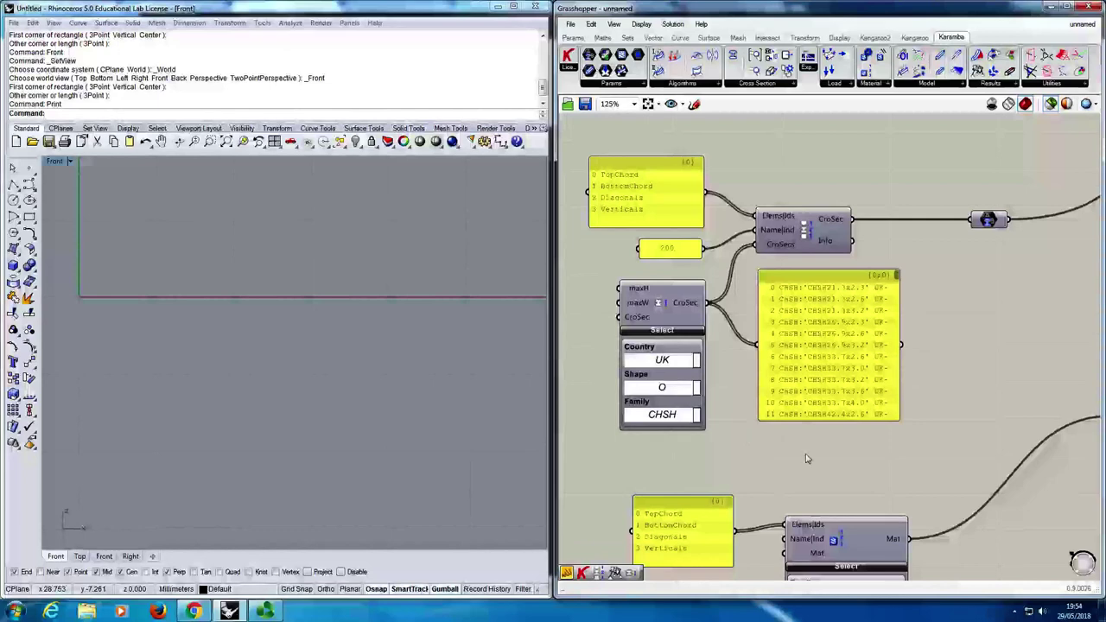
# Add a 1 to 10 integer slider, connect it to Optimize Cross Section's ULSIter input and set it to 10.
pyautogui.scroll(-5, 811, 369)
pyautogui.scroll(5, 1011, 322)
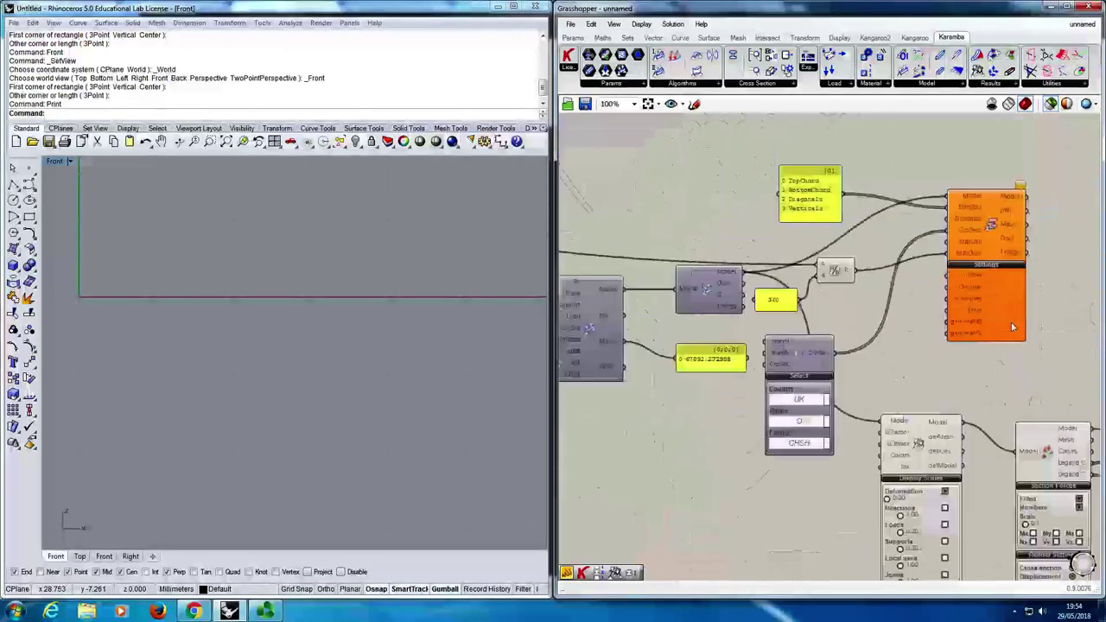
pyautogui.moveTo(879, 240); pyautogui.dragTo(916, 217)
pyautogui.doubleClick(803, 379)
pyautogui.write('1<10')
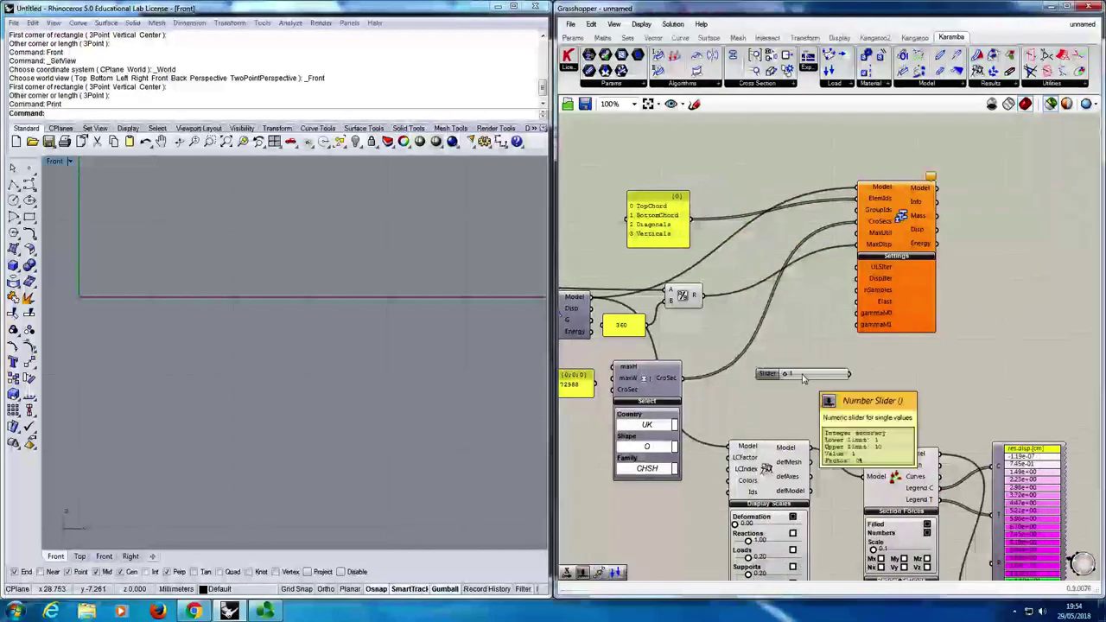
pyautogui.press('Return')
pyautogui.moveTo(796, 281)
pyautogui.mouseDown()
pyautogui.moveTo(860, 267)
pyautogui.moveTo(772, 322)
pyautogui.moveTo(818, 324)
pyautogui.moveTo(817, 333)
pyautogui.mouseUp()
pyautogui.moveTo(910, 208); pyautogui.dragTo(932, 204)
pyautogui.moveTo(790, 318); pyautogui.dragTo(861, 276, button='right')
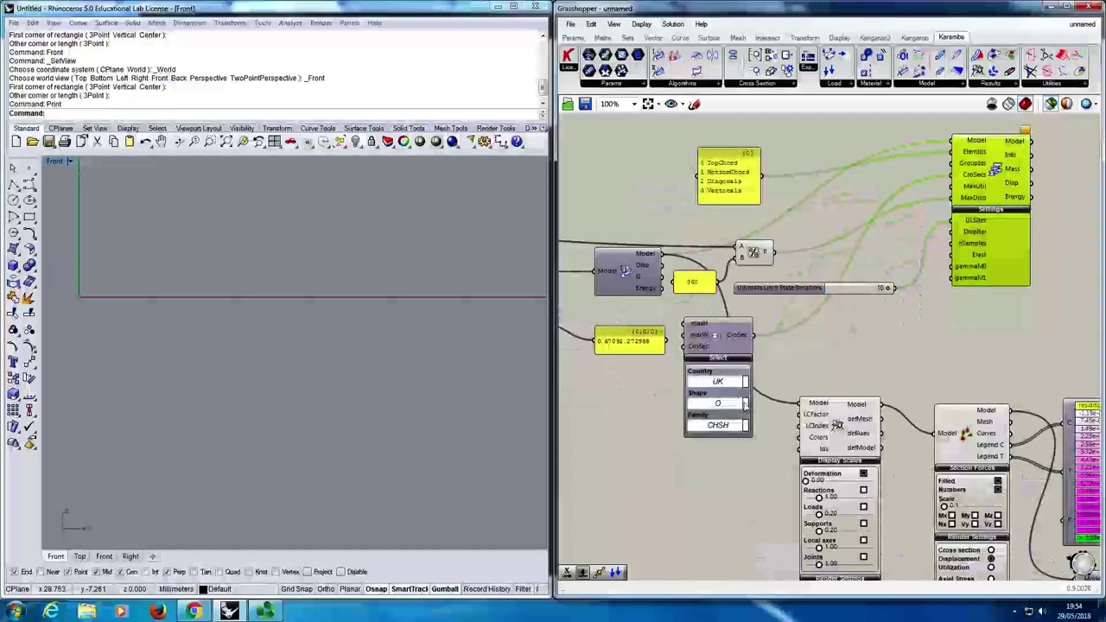
# Nudge the cross-section range selector beside the optimizer and inspect the optimizer's warning and MaxUtil input.
pyautogui.moveTo(699, 337); pyautogui.dragTo(718, 341)
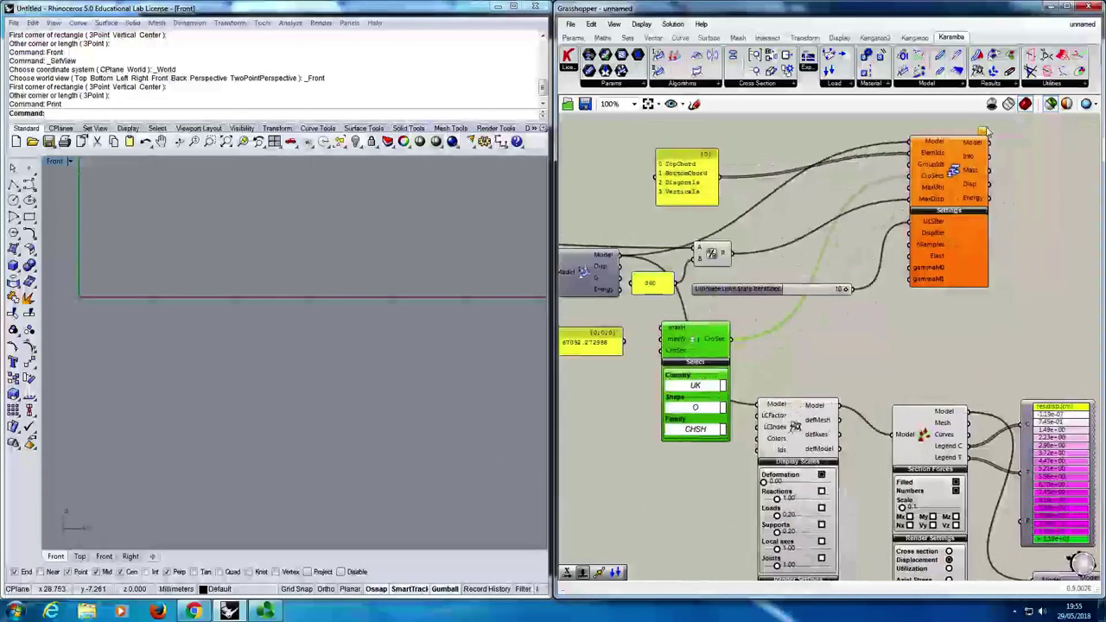
pyautogui.scroll(4, 985, 134)
pyautogui.moveTo(979, 140)
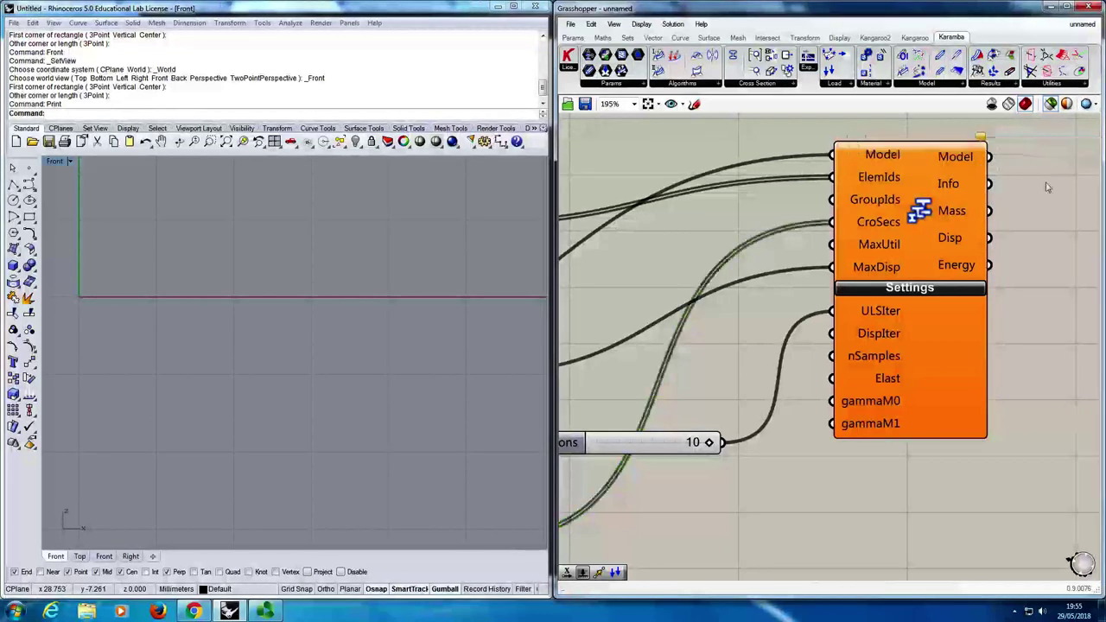
pyautogui.scroll(-2, 1036, 186)
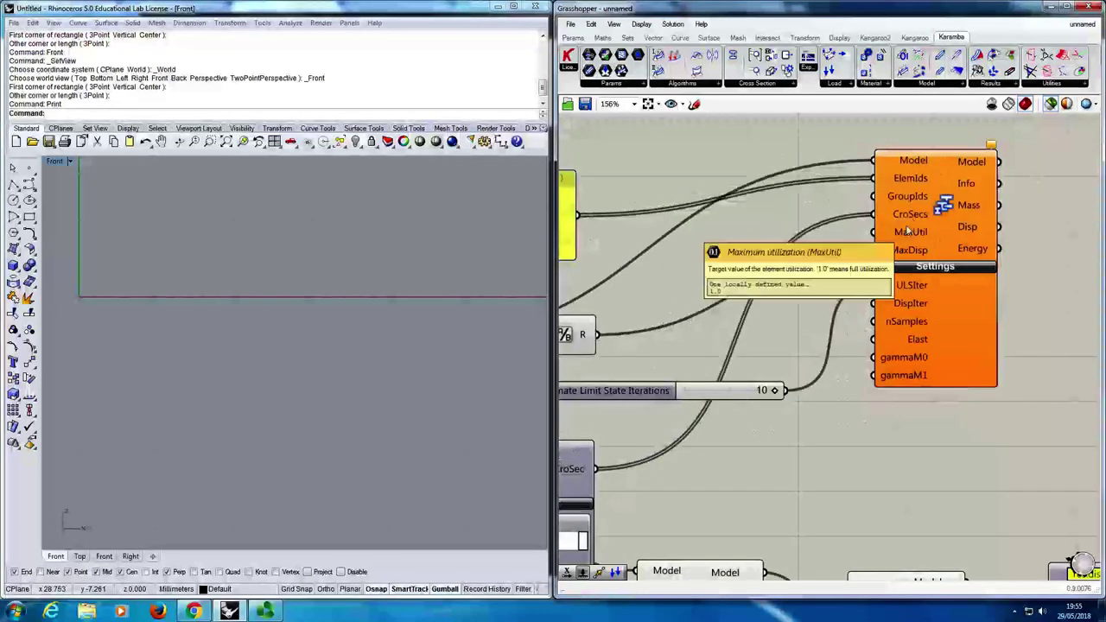
pyautogui.scroll(-2, 891, 248)
pyautogui.scroll(-1, 774, 287)
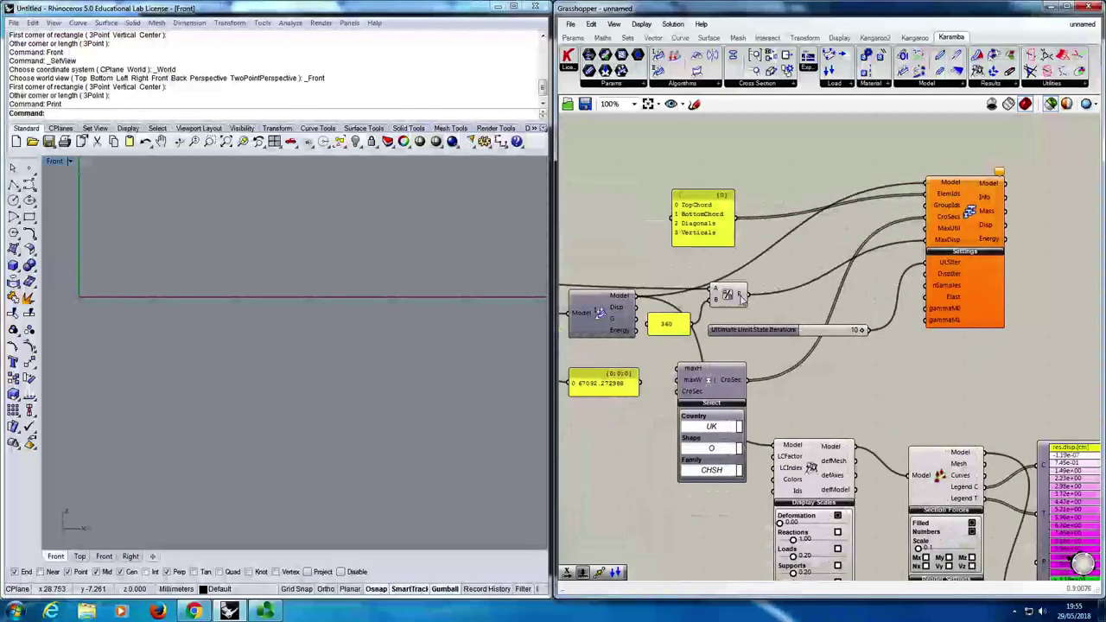
# Disconnect the Division result from Optimize Cross Section's MaxDisp input.
pyautogui.rightClick(739, 296)
pyautogui.moveTo(799, 329)
pyautogui.click(872, 331)
pyautogui.click(968, 214)
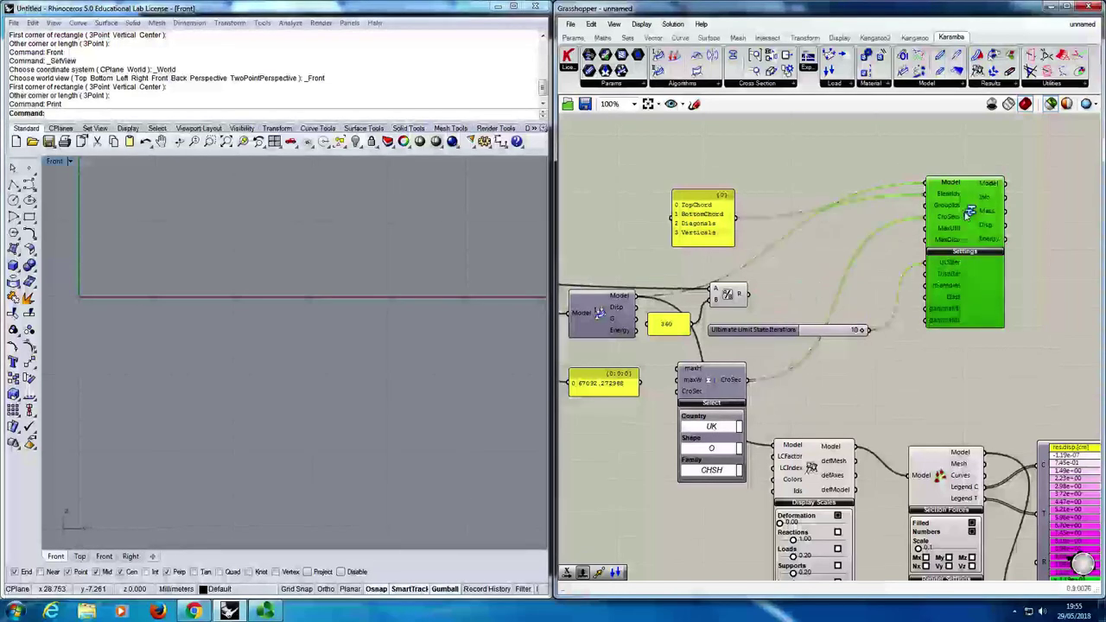
# Show the preview of all components and rotate the Rhino Front viewport into an oblique view of the truss.
pyautogui.scroll(-3, 968, 214)
pyautogui.click(177, 141)
pyautogui.moveTo(285, 268); pyautogui.dragTo(358, 275)
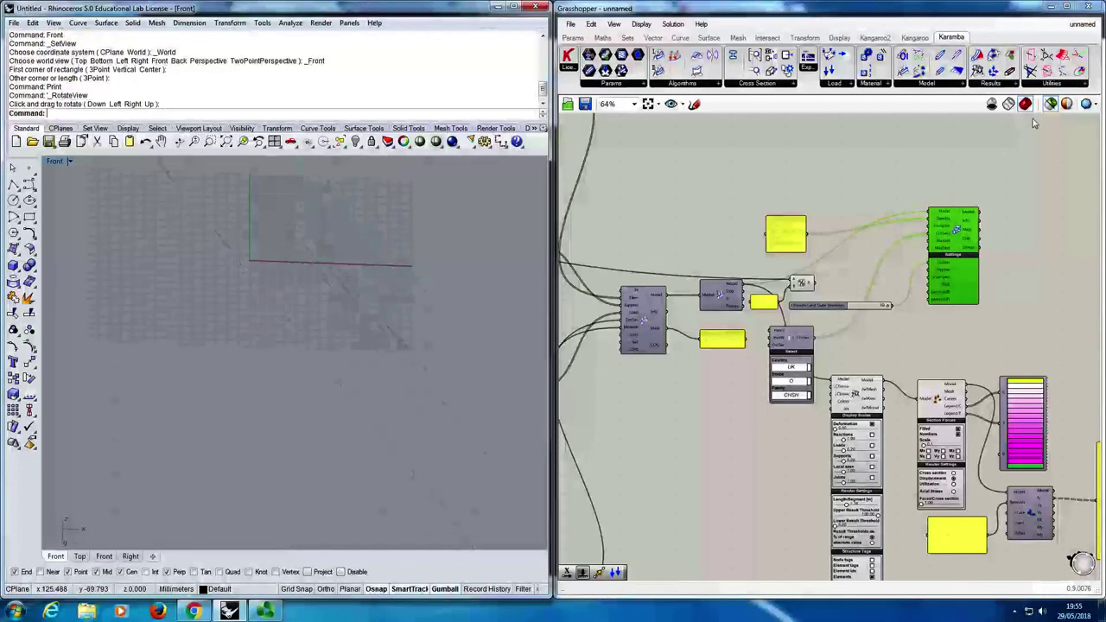
pyautogui.keyDown('ctrl'); pyautogui.keyDown('shift'); pyautogui.moveTo(256, 267); pyautogui.dragTo(281, 270, button='right'); pyautogui.keyUp('shift'); pyautogui.keyUp('ctrl')
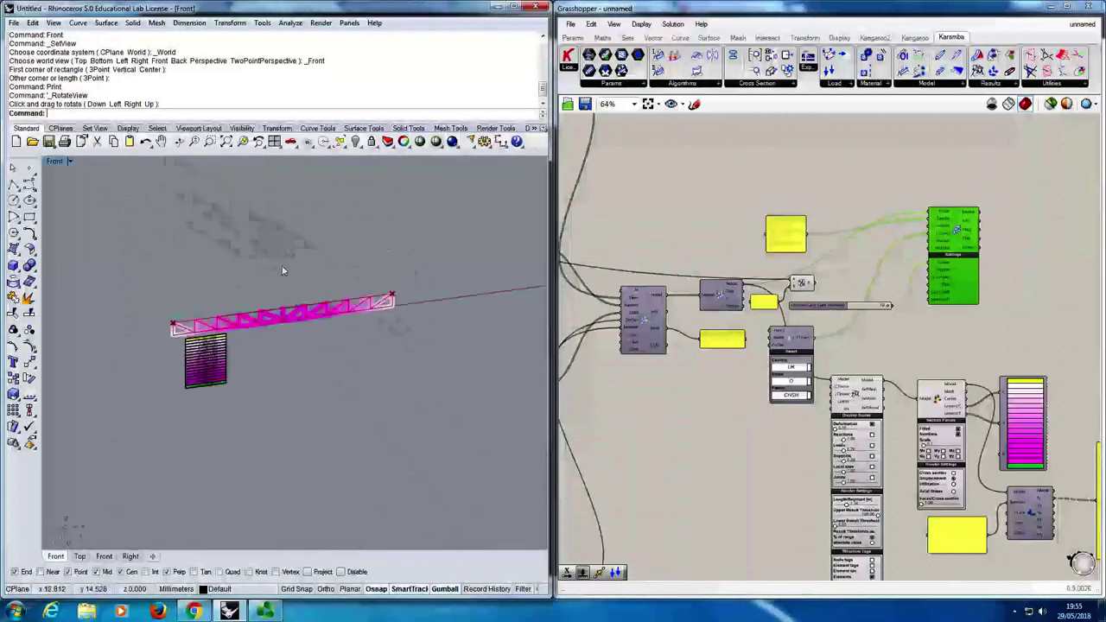
pyautogui.scroll(8, 285, 276)
# Set the Rhino construction plane to World Top and frame the truss in the rotated viewport.
pyautogui.write('cplane')
pyautogui.press('Return')
pyautogui.write('w')
pyautogui.press('Return')
pyautogui.write('t')
pyautogui.press('Return')
pyautogui.keyDown('ctrl'); pyautogui.keyDown('shift'); pyautogui.moveTo(336, 456); pyautogui.dragTo(281, 397, button='right'); pyautogui.keyUp('shift'); pyautogui.keyUp('ctrl')
pyautogui.scroll(2, 282, 404)
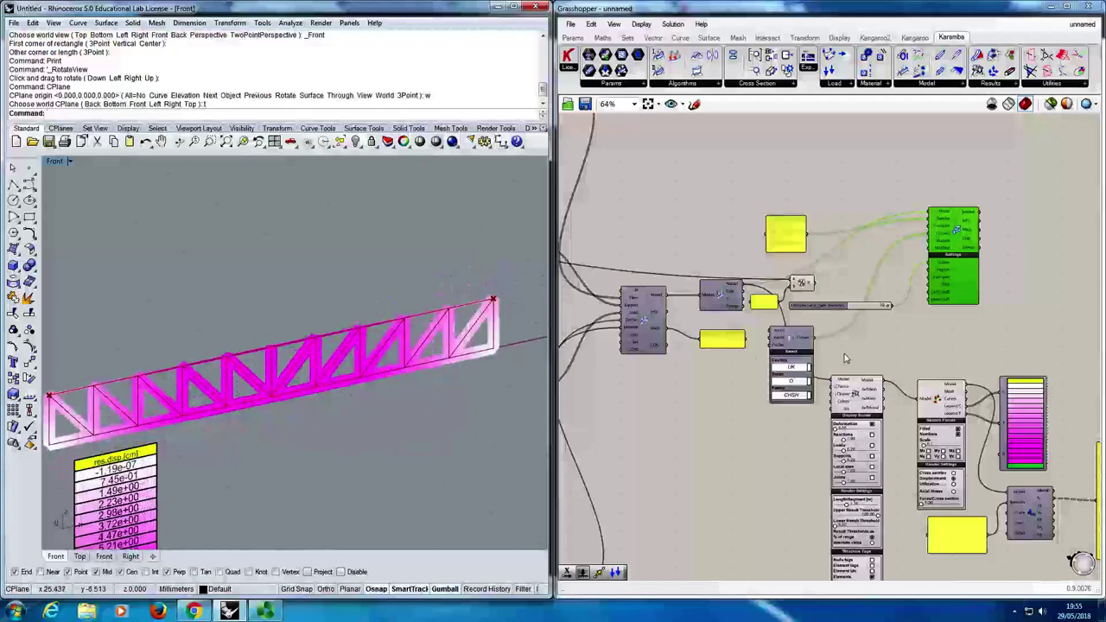
# Examine the cross-section assignment components and the truss's displacement legend in the viewport.
pyautogui.scroll(-6, 708, 402)
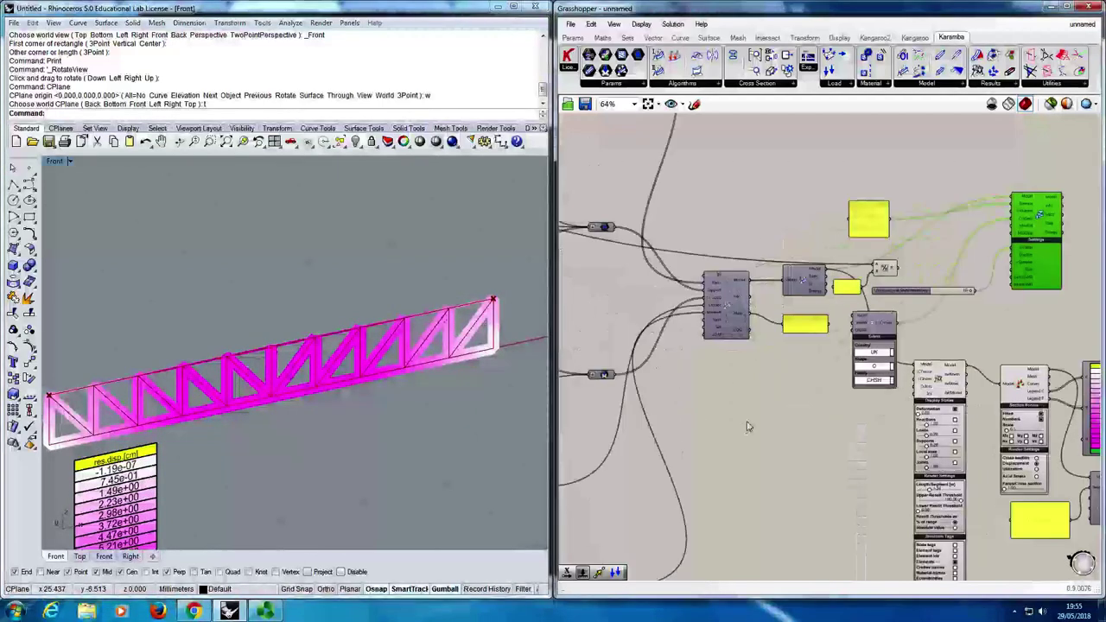
pyautogui.scroll(7, 748, 400)
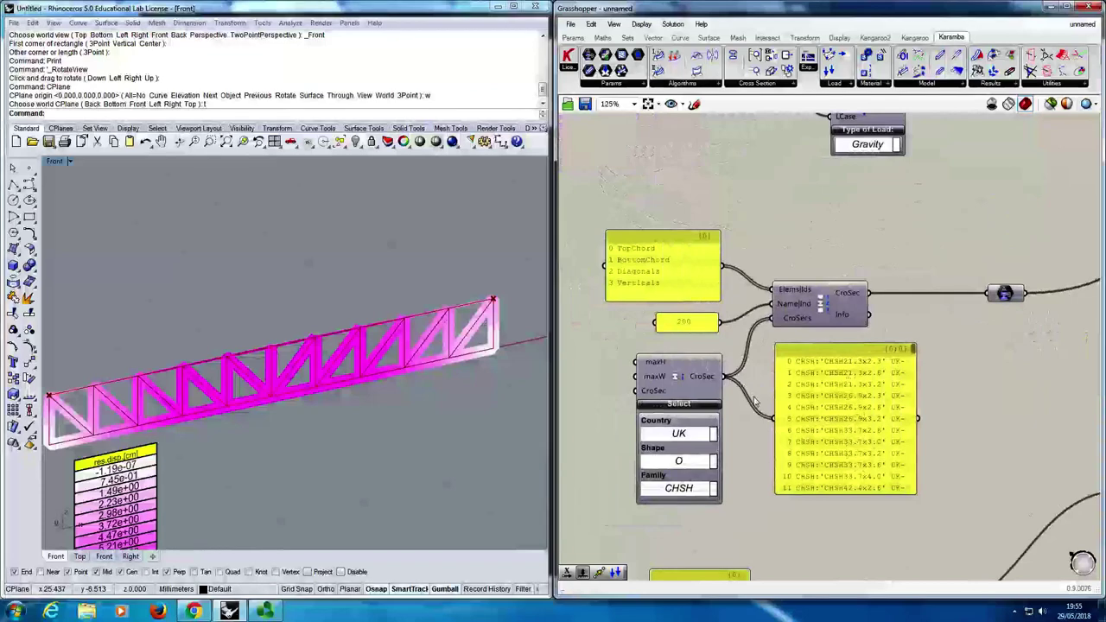
pyautogui.click(395, 387)
pyautogui.moveTo(395, 387); pyautogui.dragTo(201, 497, button='right')
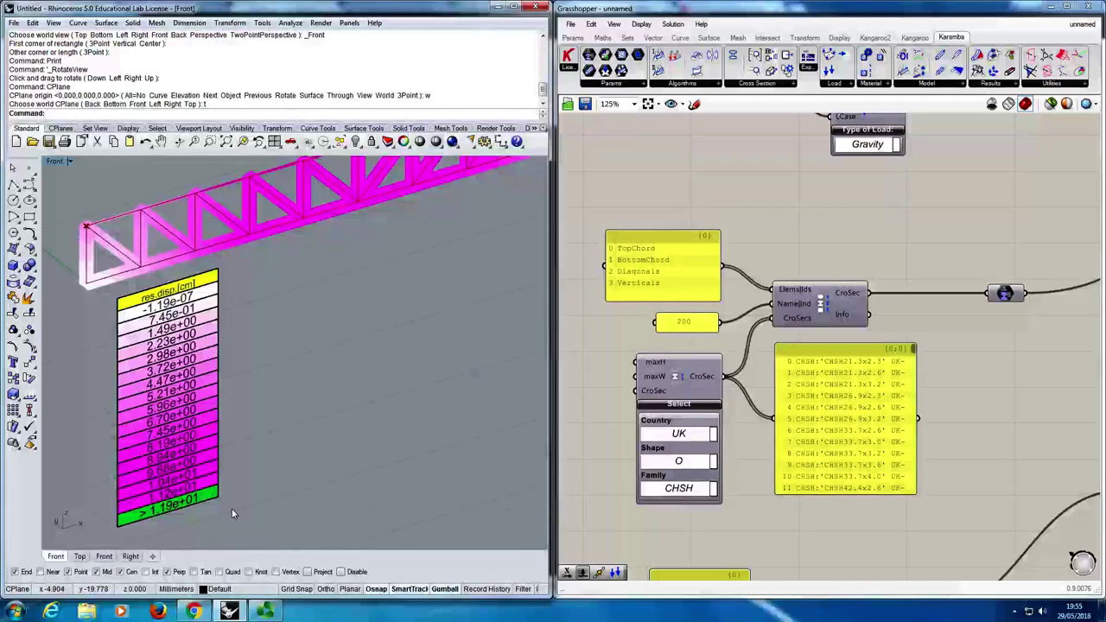
pyautogui.moveTo(231, 514); pyautogui.dragTo(250, 453, button='right')
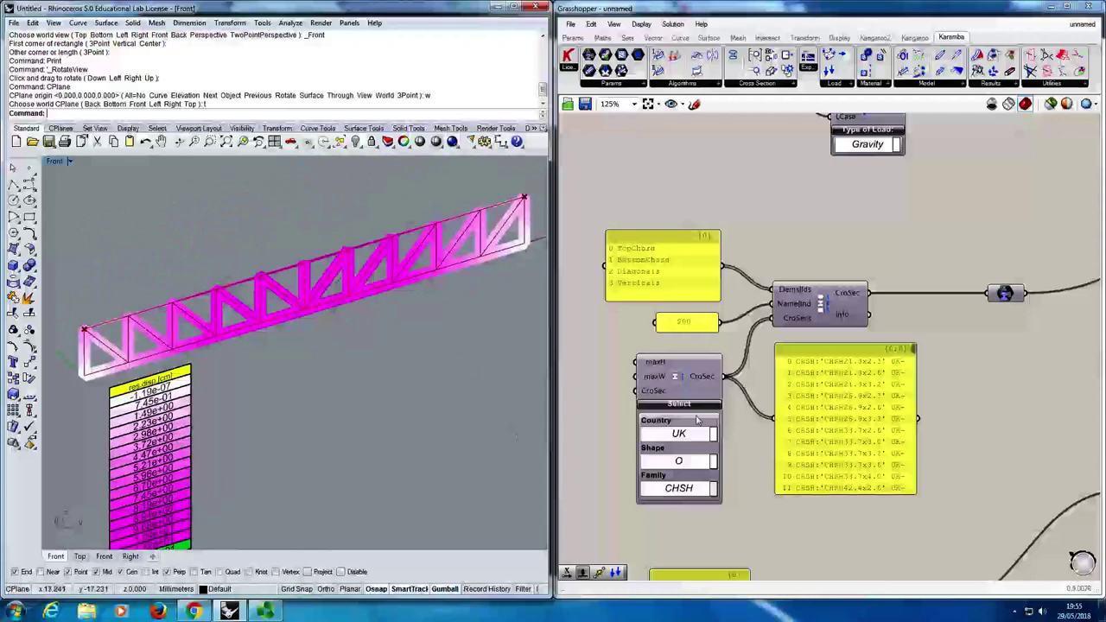
# Set the truss's Span slider to 15 and the Bays slider to 6.
pyautogui.scroll(-5, 698, 419)
pyautogui.scroll(5, 688, 251)
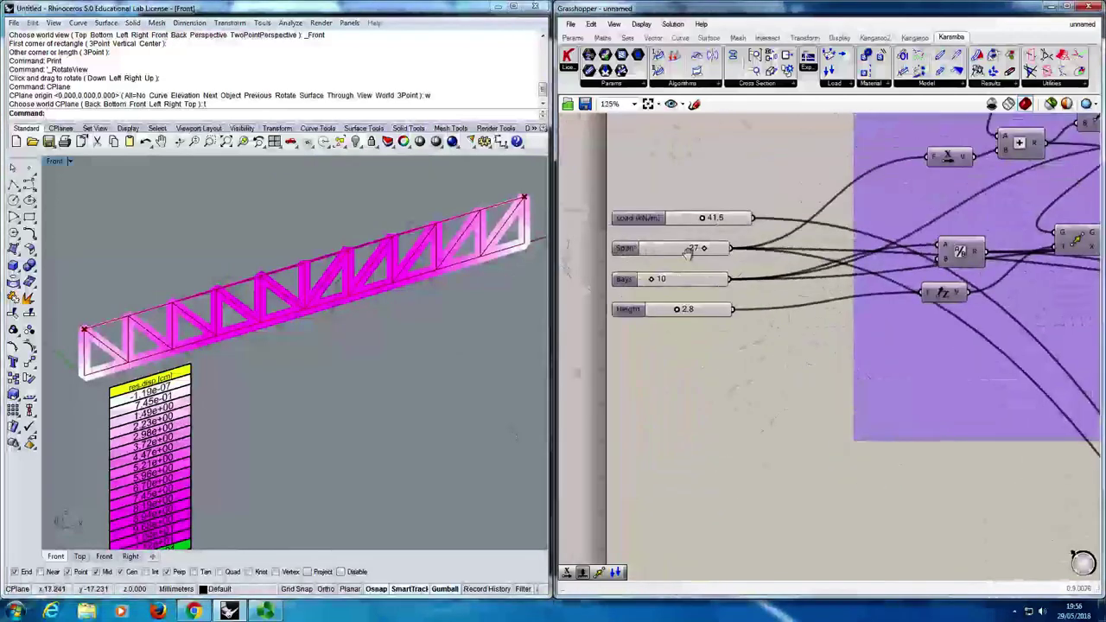
pyautogui.scroll(4, 689, 251)
pyautogui.moveTo(699, 291); pyautogui.dragTo(680, 295)
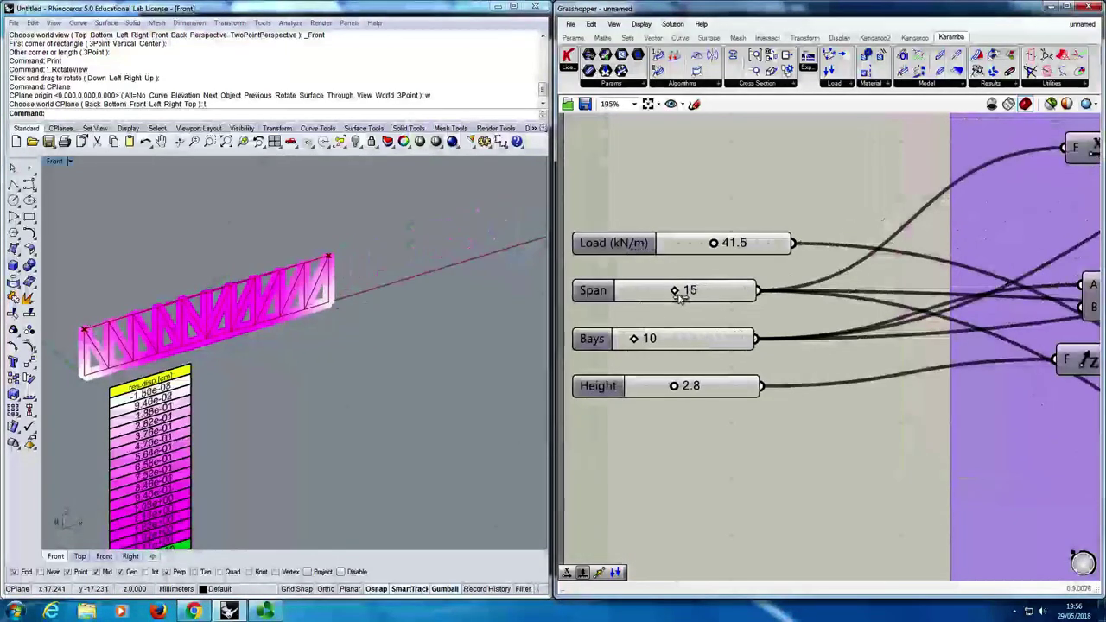
pyautogui.moveTo(644, 339); pyautogui.dragTo(640, 340)
pyautogui.moveTo(682, 298); pyautogui.dragTo(694, 304, button='right')
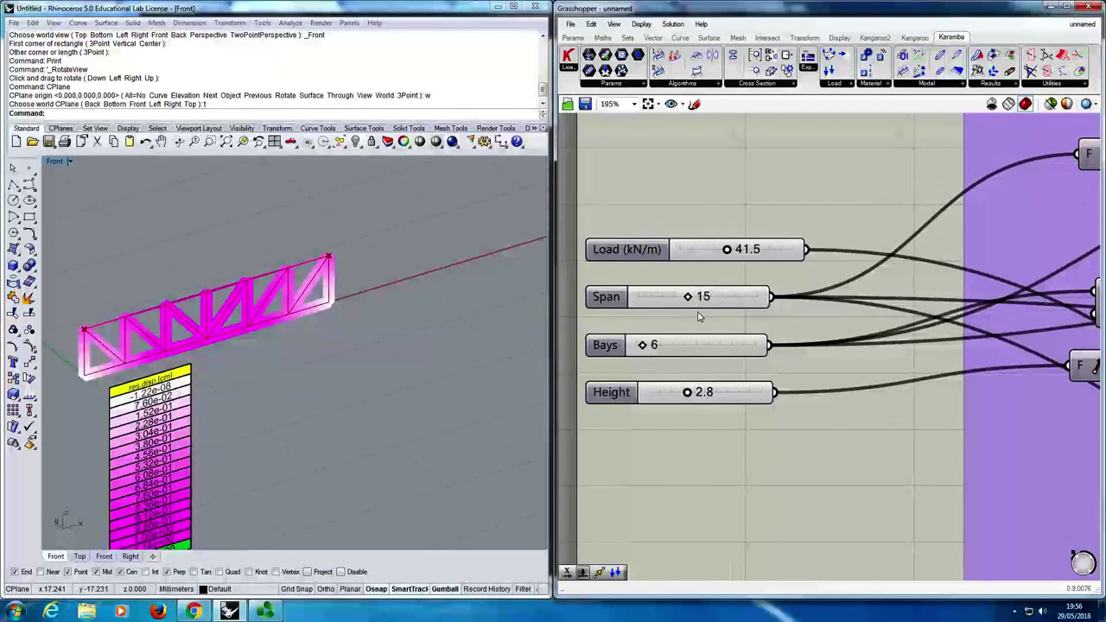
# Set the Load slider to 13.9 kN/m and lower the truss's Height slider.
pyautogui.moveTo(731, 256); pyautogui.dragTo(704, 257)
pyautogui.moveTo(437, 417); pyautogui.dragTo(277, 484, button='right')
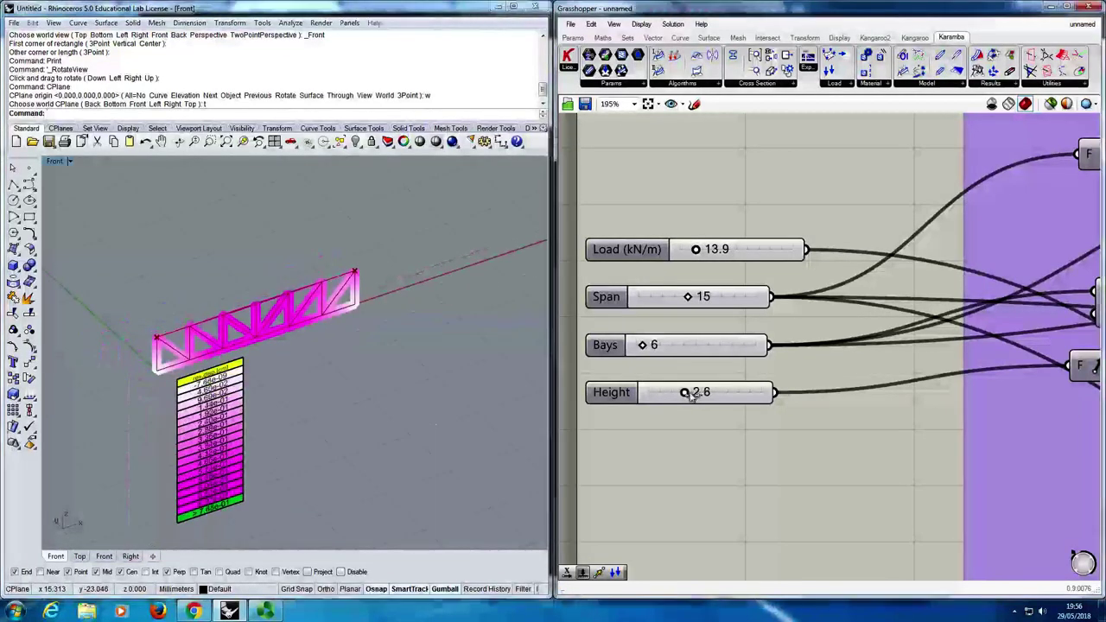
pyautogui.moveTo(695, 394); pyautogui.dragTo(679, 394)
pyautogui.scroll(4, 679, 394)
pyautogui.moveTo(281, 394)
pyautogui.mouseDown(button='right')
pyautogui.moveTo(279, 359)
pyautogui.moveTo(285, 406)
pyautogui.mouseUp(button='right')
# Review the optimizer, its connections and the model view and results components across the definition.
pyautogui.moveTo(860, 400); pyautogui.dragTo(812, 386, button='right')
pyautogui.scroll(-10, 812, 386)
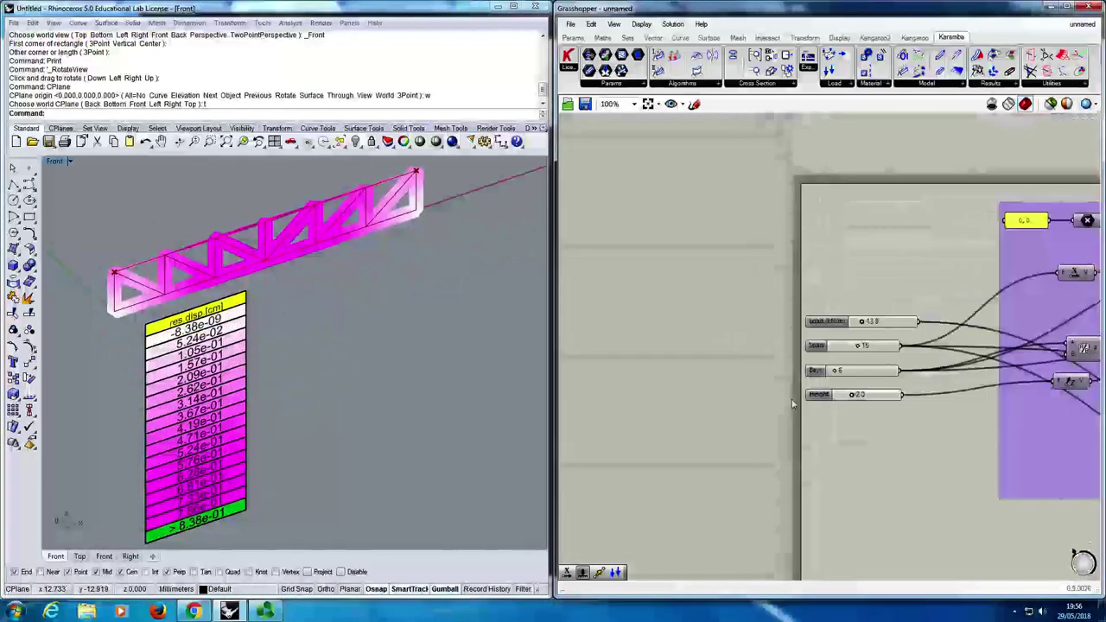
pyautogui.scroll(4, 908, 445)
pyautogui.scroll(3, 909, 444)
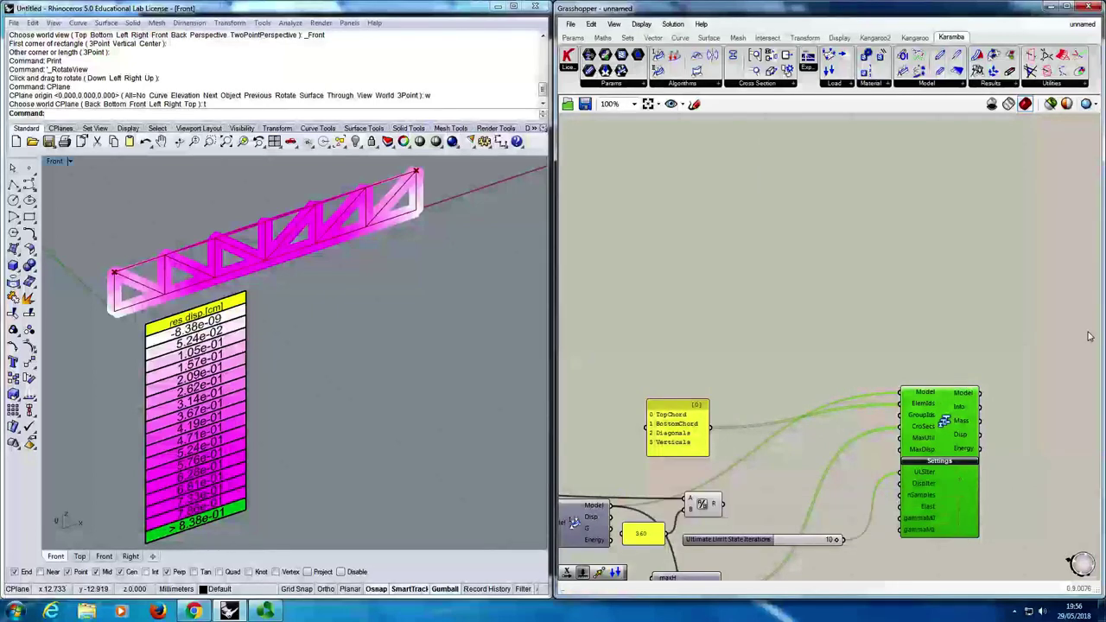
pyautogui.scroll(-5, 802, 370)
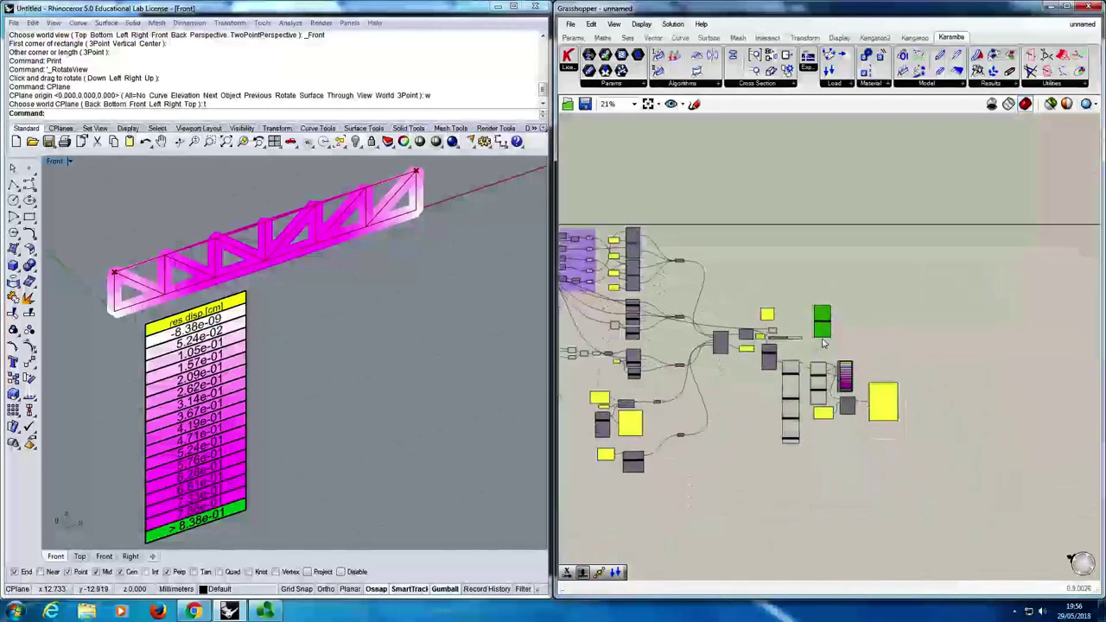
pyautogui.scroll(5, 804, 331)
pyautogui.scroll(-6, 795, 355)
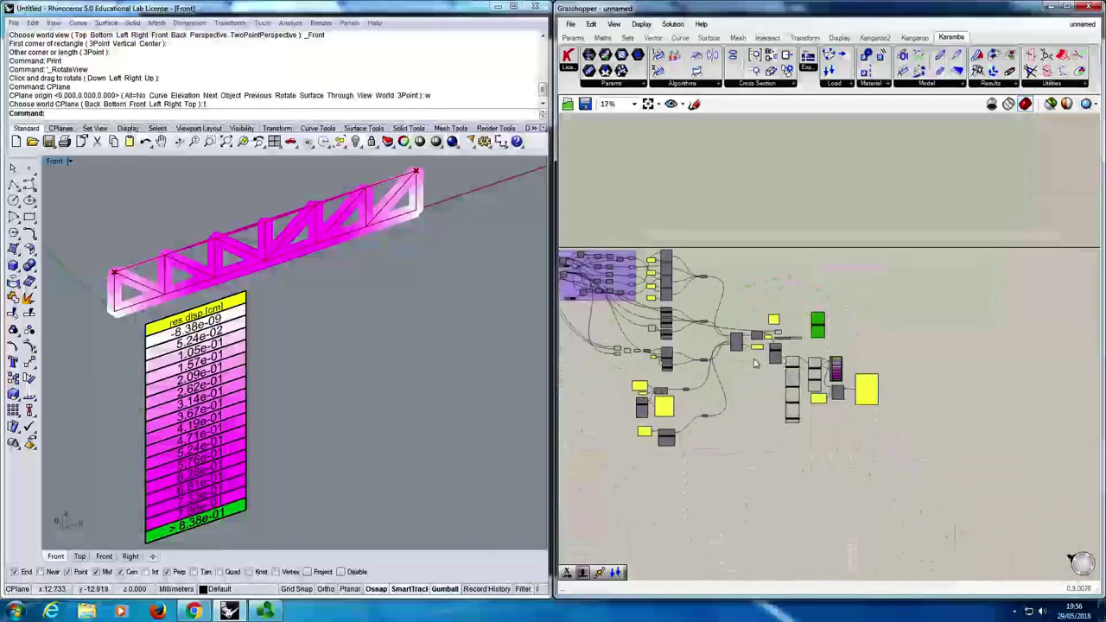
pyautogui.scroll(6, 795, 356)
pyautogui.moveTo(789, 312); pyautogui.dragTo(817, 339, button='right')
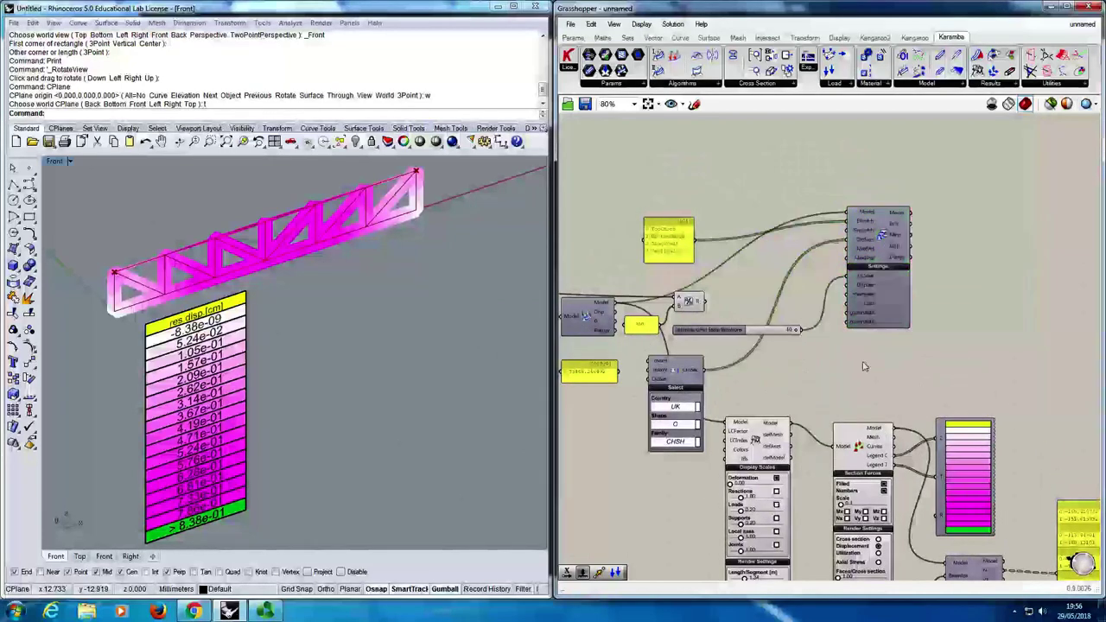
pyautogui.scroll(-8, 859, 309)
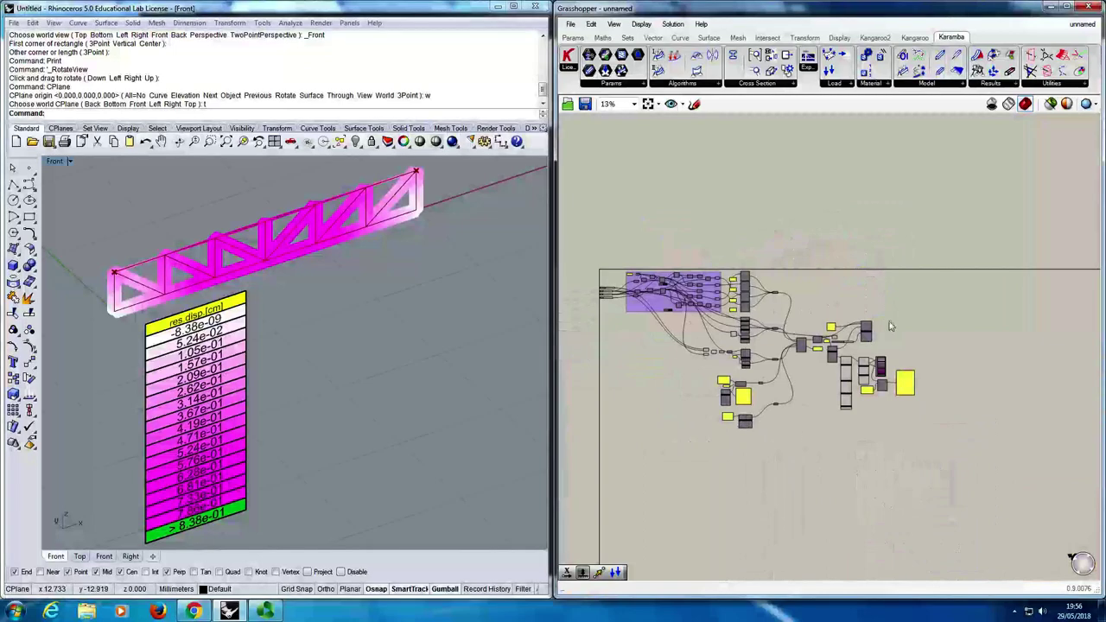
pyautogui.scroll(7, 855, 317)
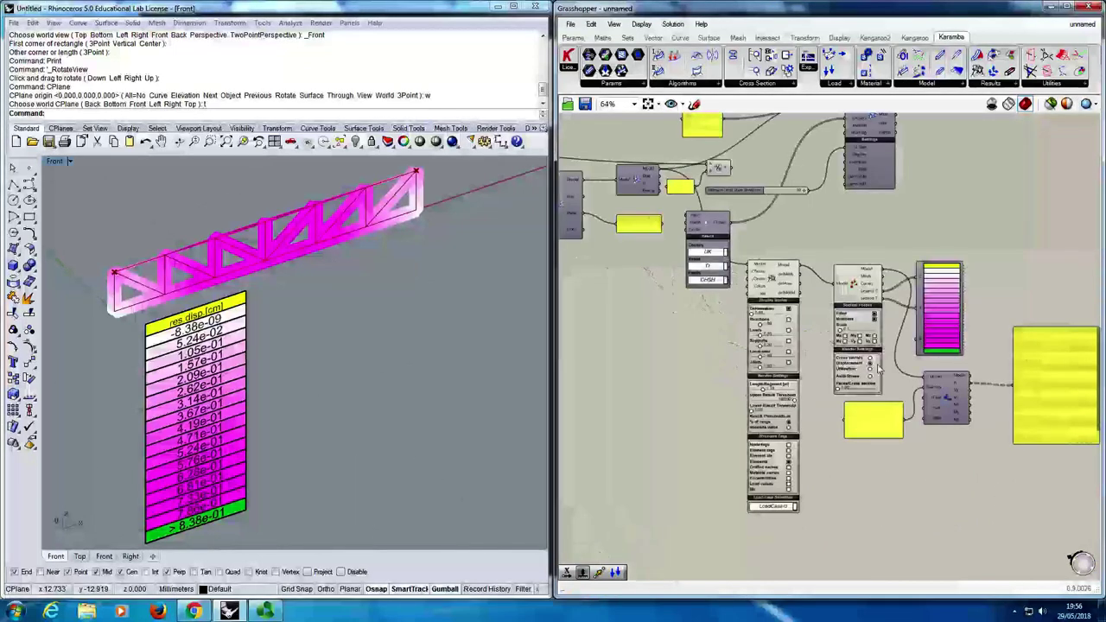
# Move the cross-section range selector above the element-name panel and shift Optimize Cross Section slightly to tidy the wiring.
pyautogui.moveTo(797, 198); pyautogui.dragTo(842, 396, button='right')
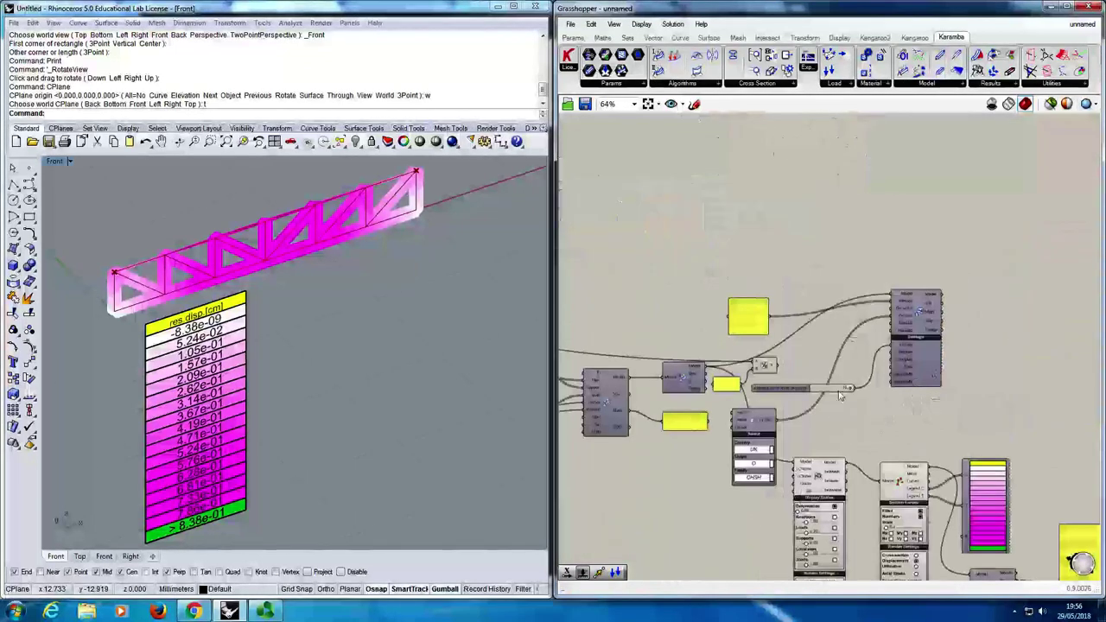
pyautogui.scroll(3, 842, 396)
pyautogui.moveTo(707, 507); pyautogui.dragTo(802, 148)
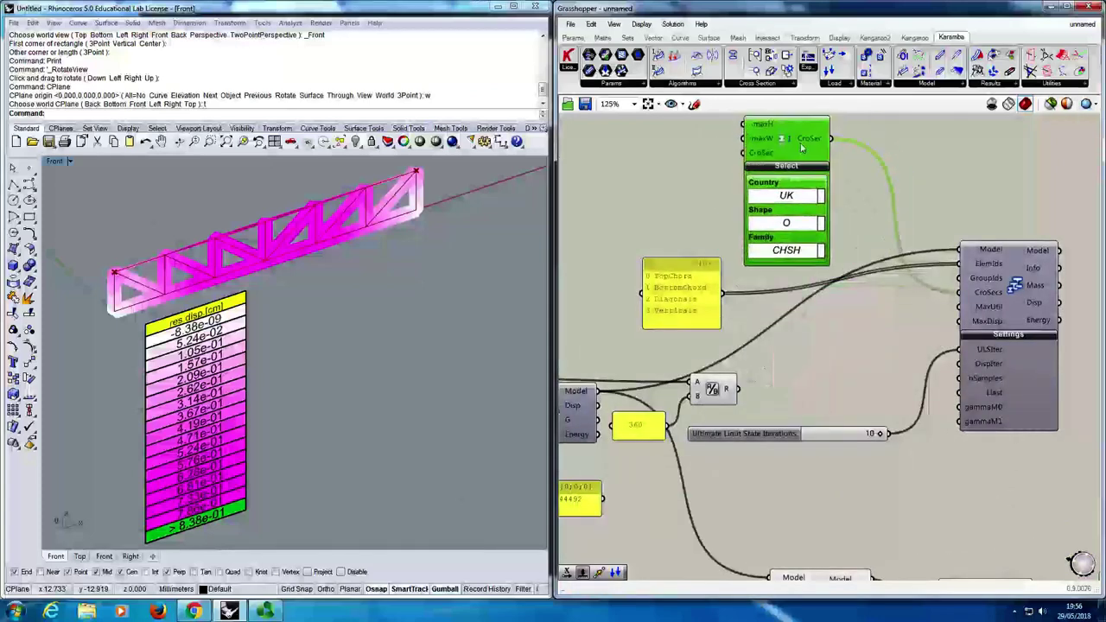
pyautogui.moveTo(988, 369)
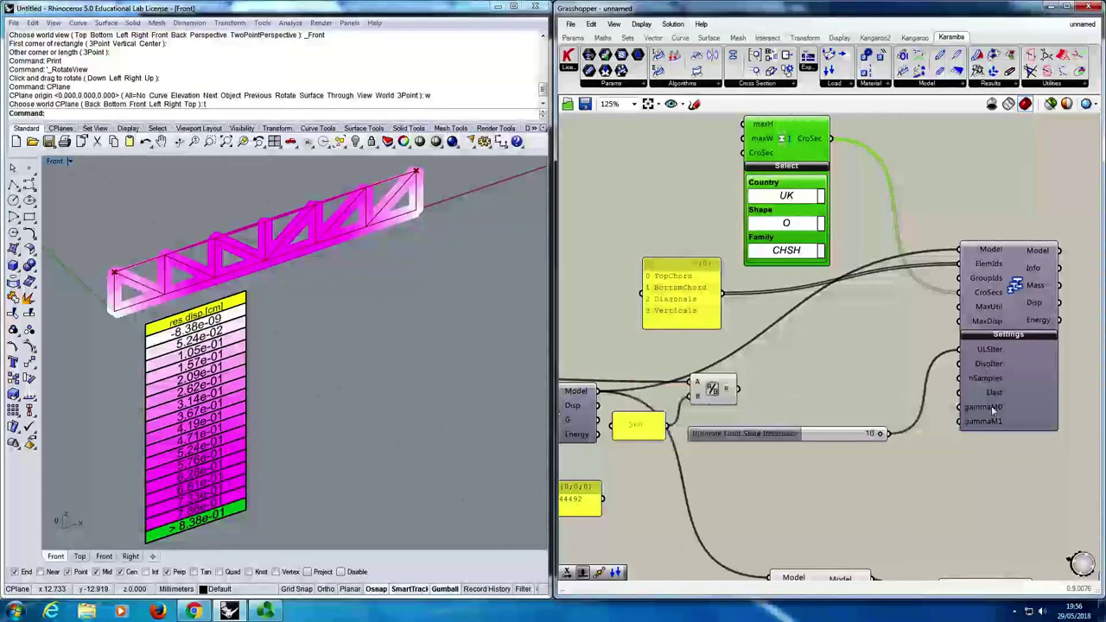
pyautogui.click(1022, 315)
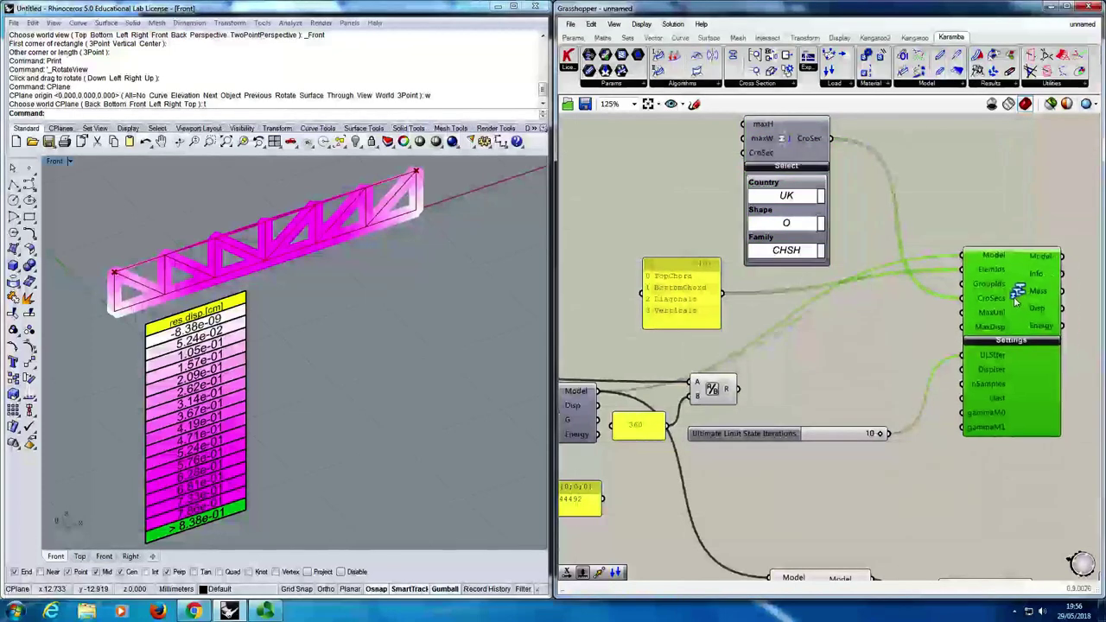
# Move the division component slightly above the iterations slider and check the optimised Model output of Optimize Cross Section.
pyautogui.moveTo(714, 395); pyautogui.dragTo(711, 384)
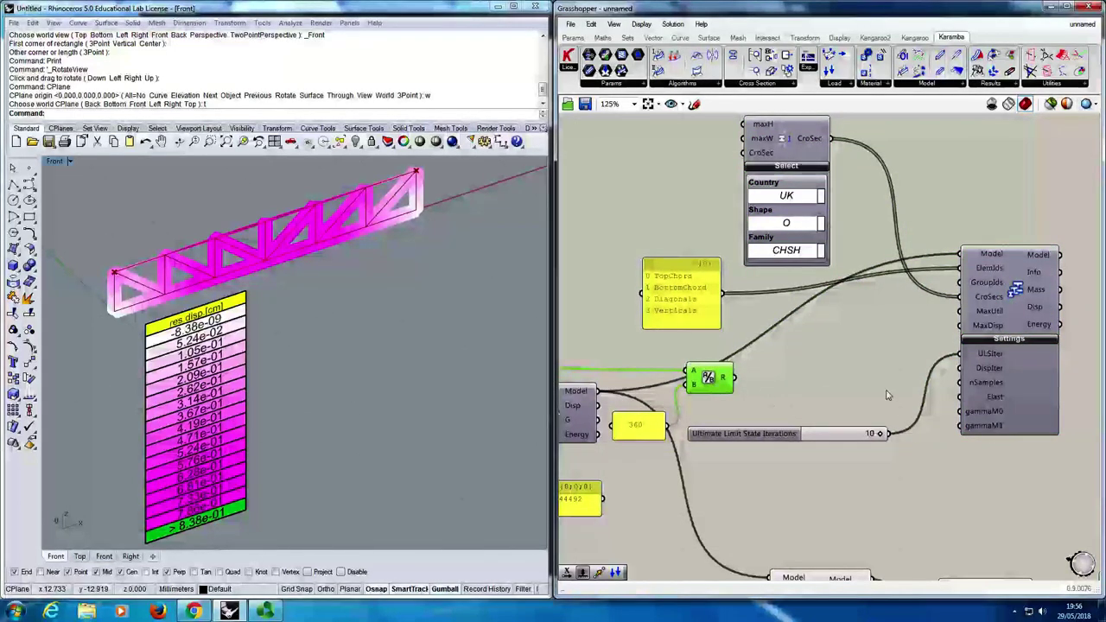
pyautogui.moveTo(878, 434)
pyautogui.mouseDown()
pyautogui.moveTo(855, 436)
pyautogui.moveTo(898, 443)
pyautogui.mouseUp()
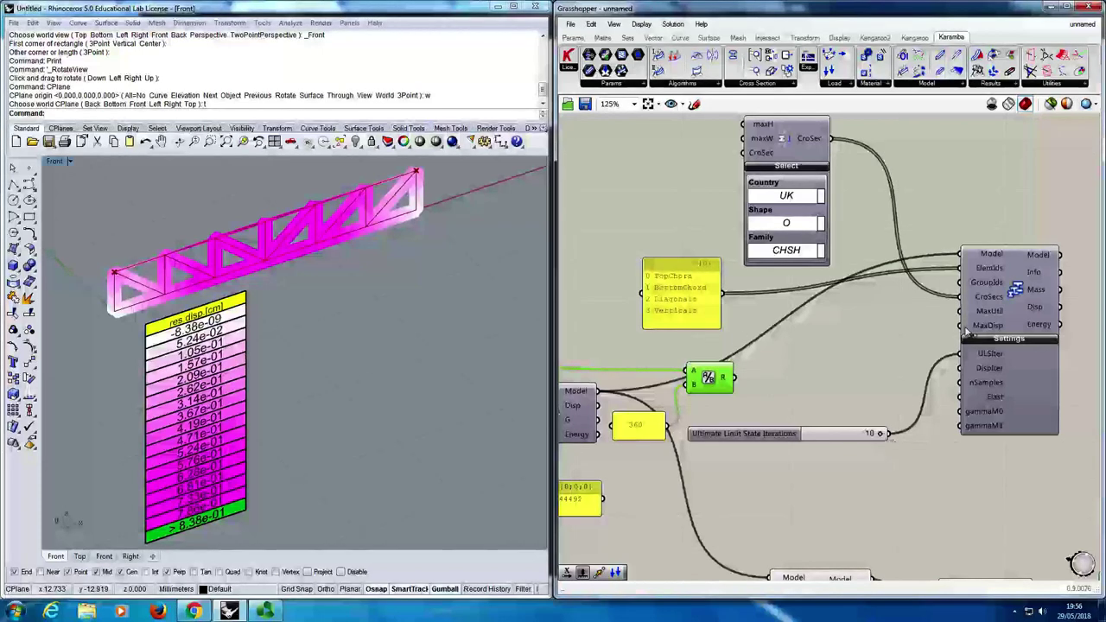
pyautogui.moveTo(1042, 256)
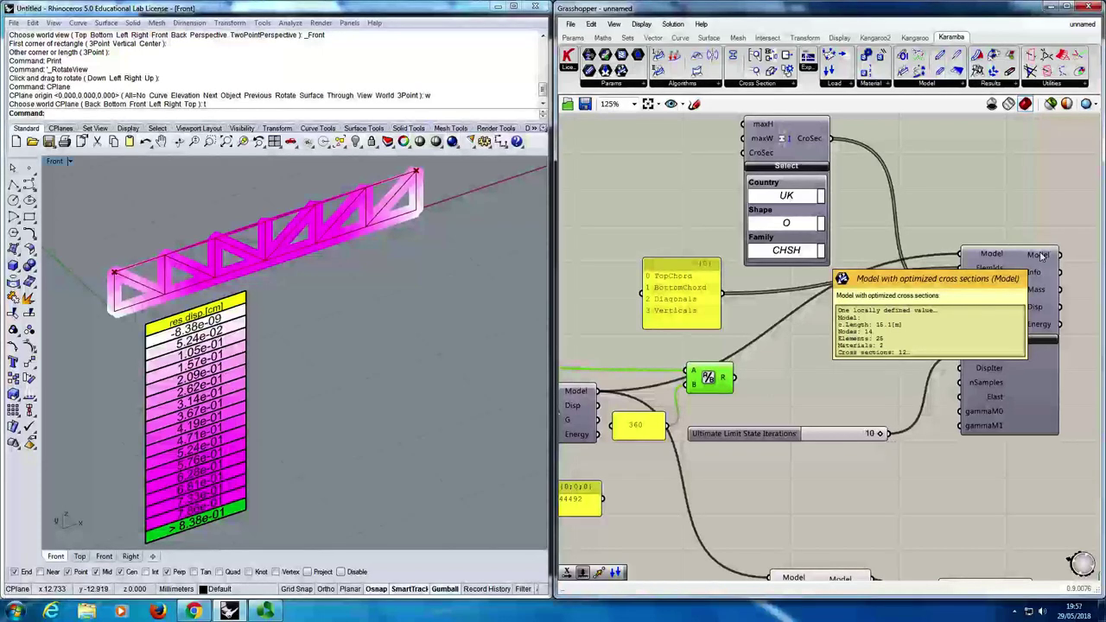
pyautogui.scroll(-8, 874, 327)
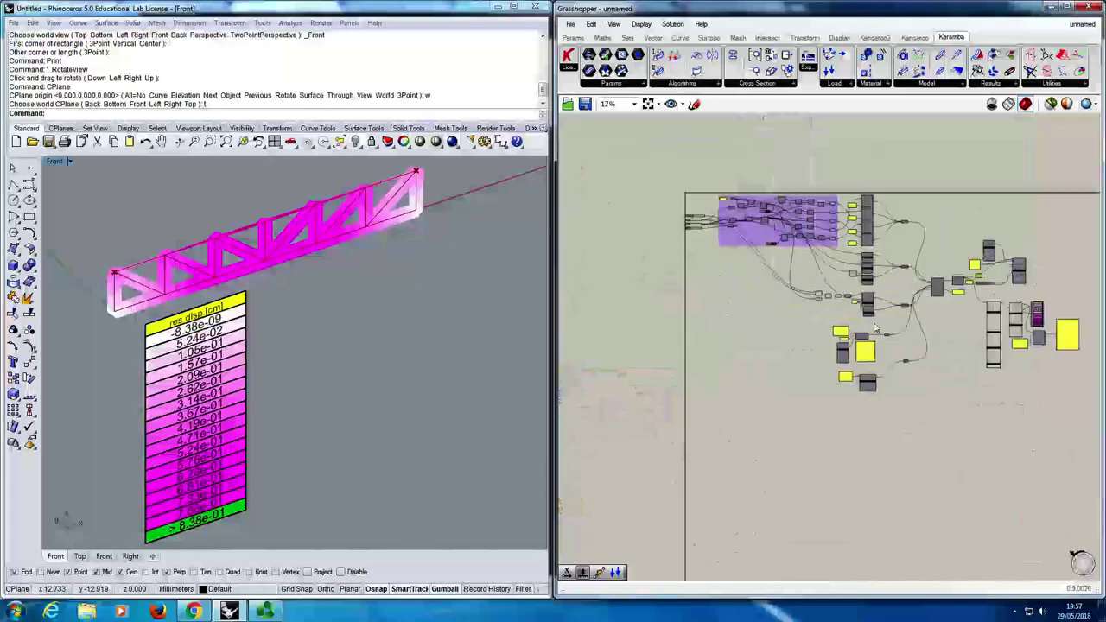
pyautogui.scroll(2, 898, 320)
pyautogui.scroll(10, 1050, 250)
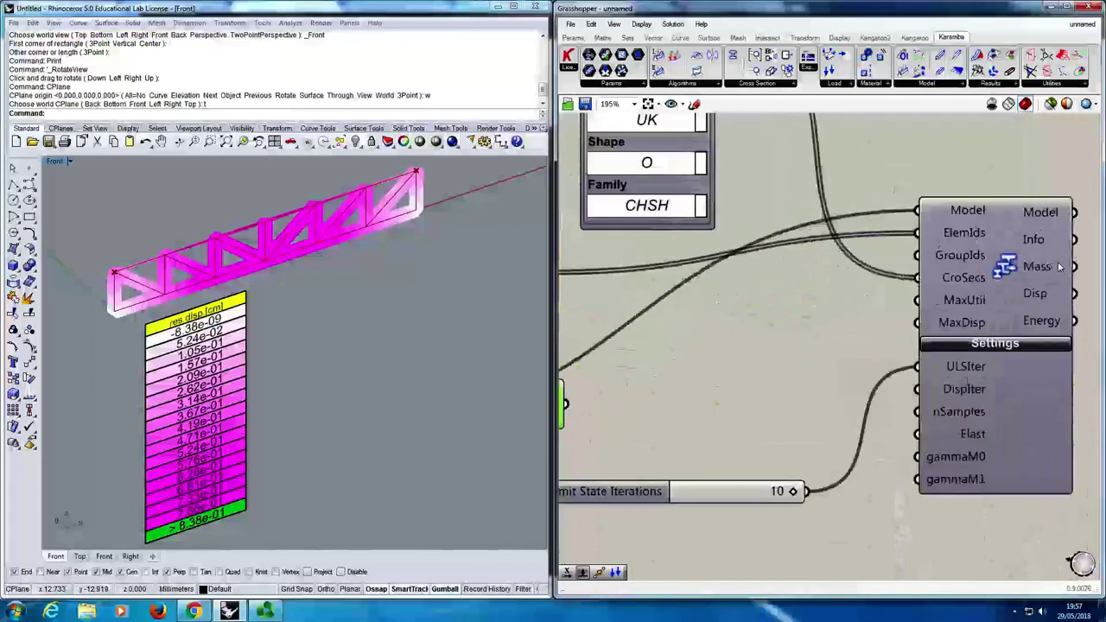
pyautogui.scroll(-2, 1028, 252)
pyautogui.moveTo(1026, 252); pyautogui.dragTo(999, 288, button='right')
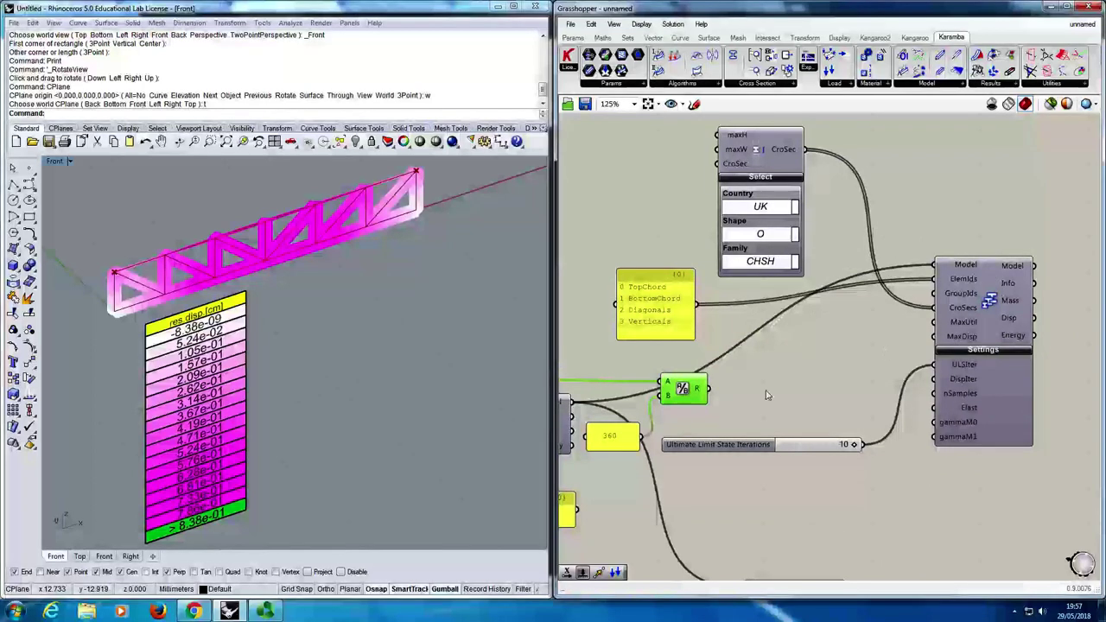
# Connect the division result to the MaxDisp input of Optimize Cross Section, replacing the mistaken link to MaxUtil.
pyautogui.moveTo(709, 389); pyautogui.dragTo(936, 323)
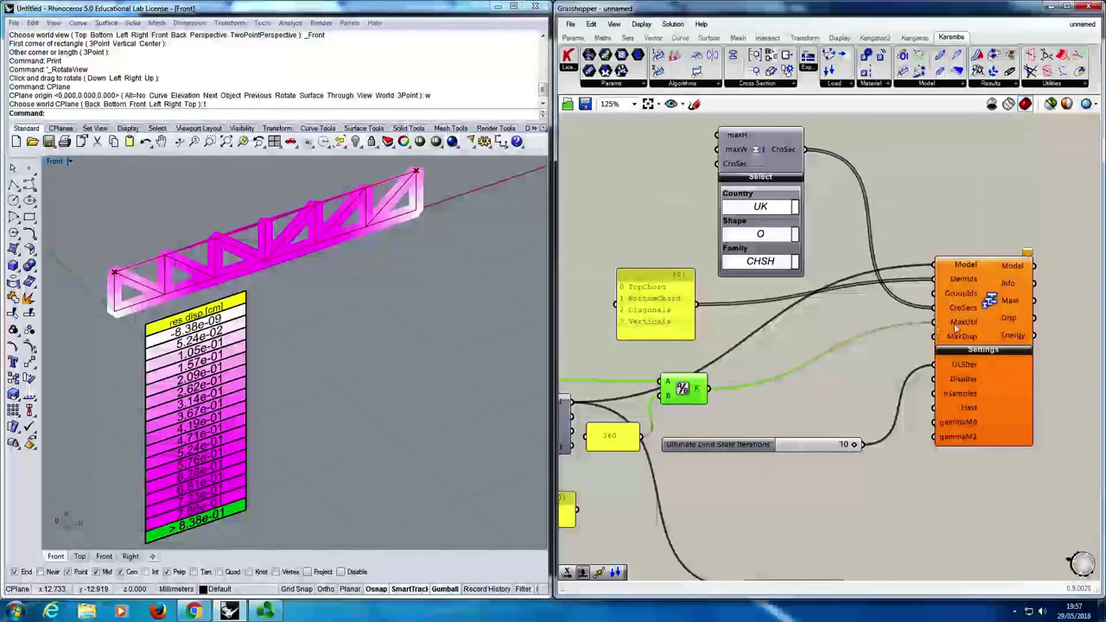
pyautogui.rightClick(950, 323)
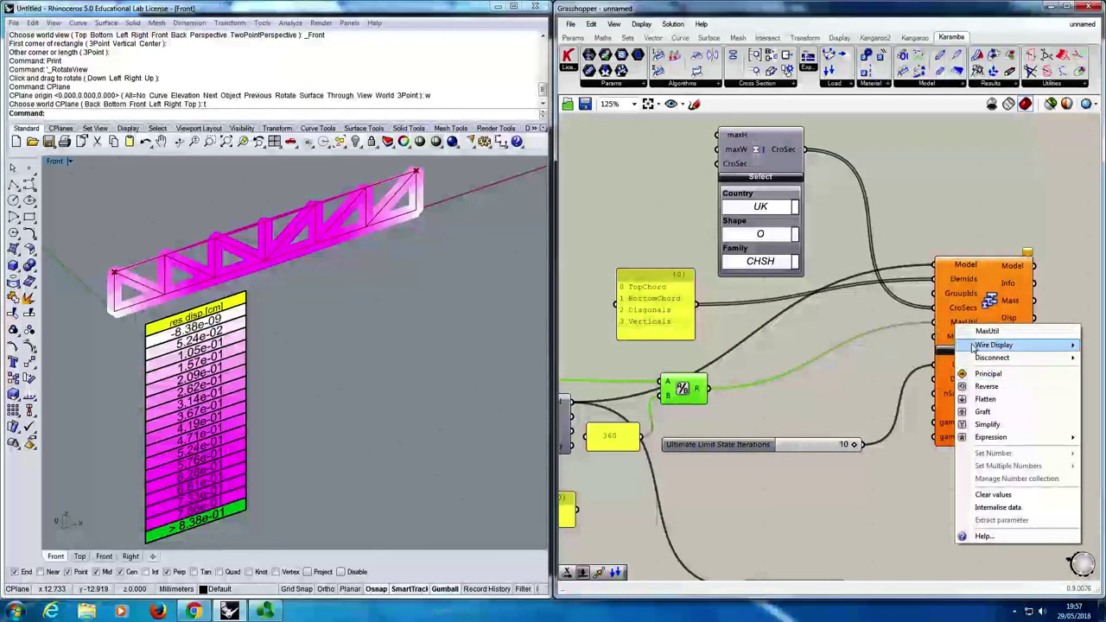
pyautogui.click(923, 378)
pyautogui.moveTo(710, 389); pyautogui.dragTo(936, 336)
pyautogui.click(902, 370)
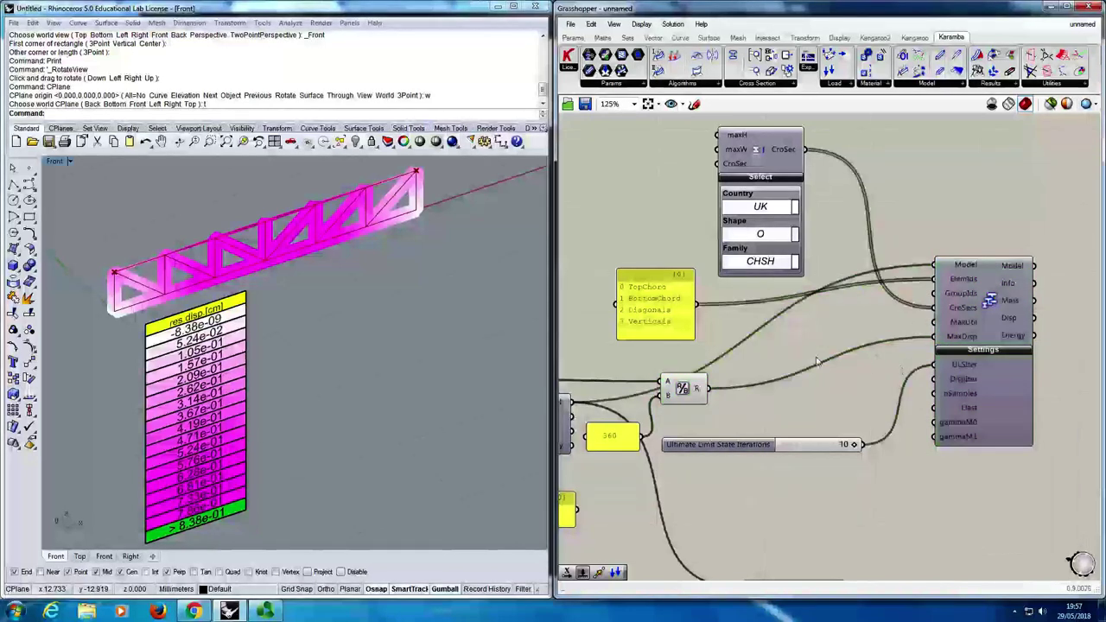
# Check the Mass output of Optimize Cross Section and the original cross-section assignment with its UK section list.
pyautogui.click(990, 302)
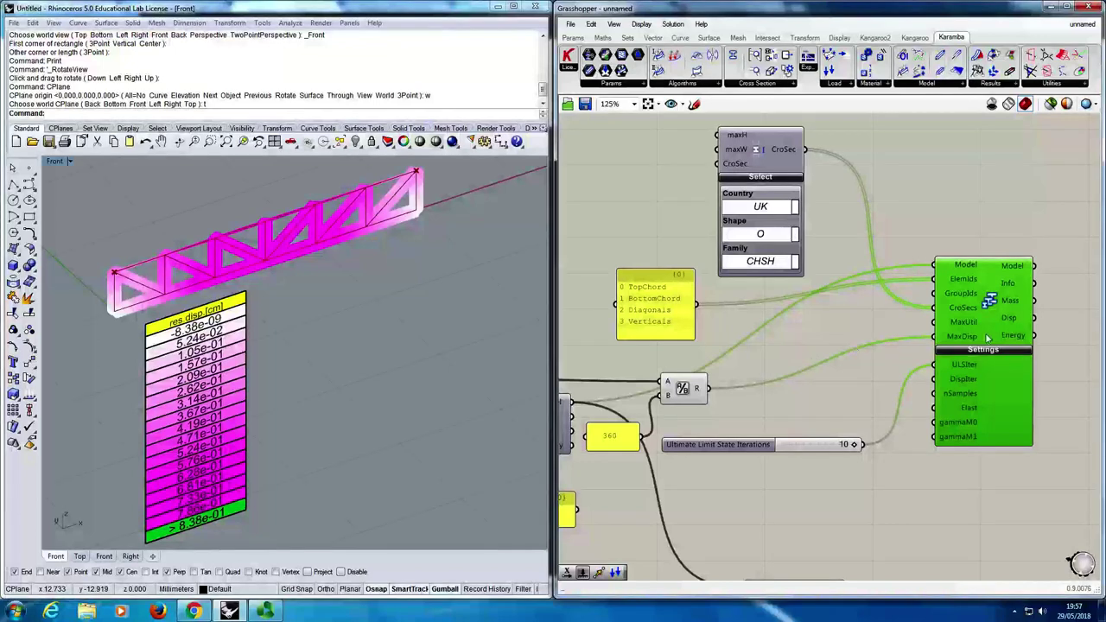
pyautogui.scroll(-6, 812, 361)
pyautogui.scroll(6, 935, 285)
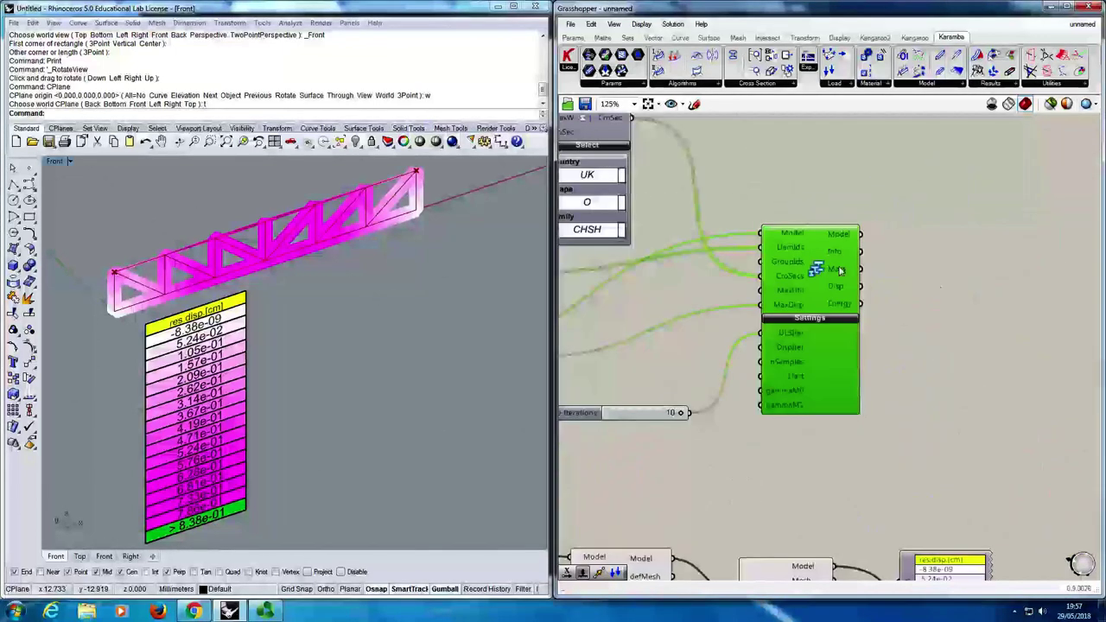
pyautogui.moveTo(838, 270)
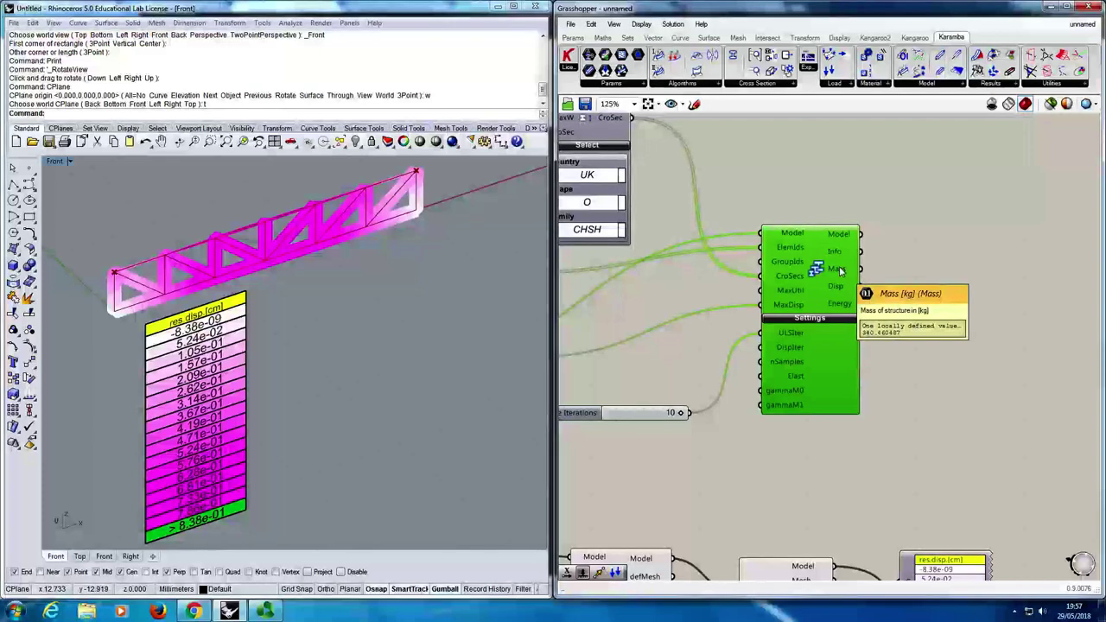
pyautogui.scroll(-4, 837, 271)
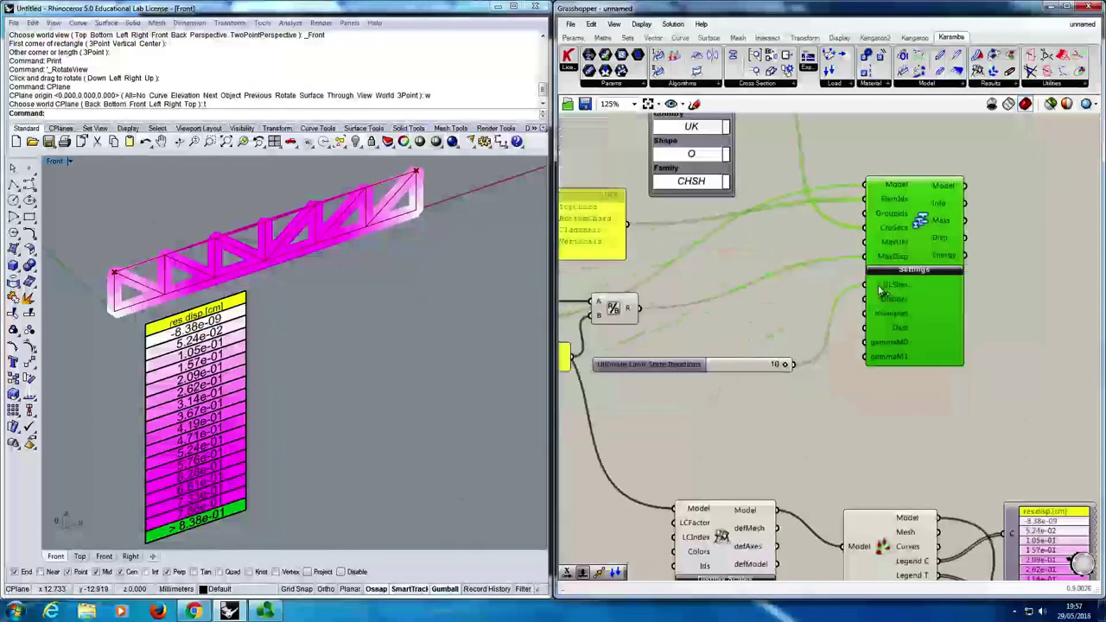
pyautogui.moveTo(898, 285); pyautogui.dragTo(706, 402, button='right')
pyautogui.scroll(4, 810, 370)
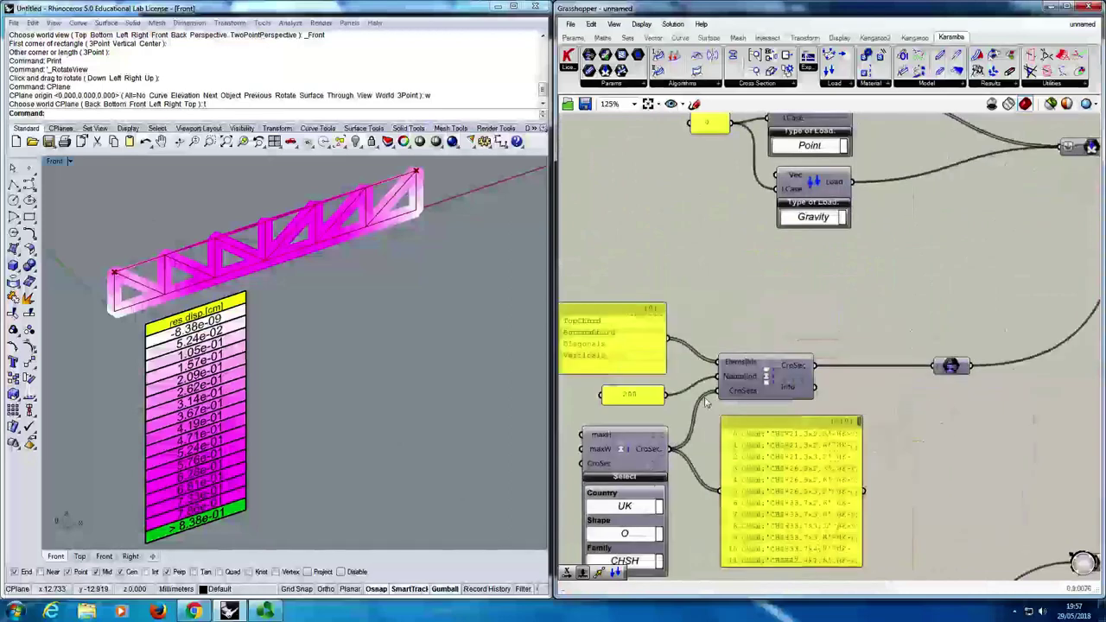
pyautogui.click(727, 87)
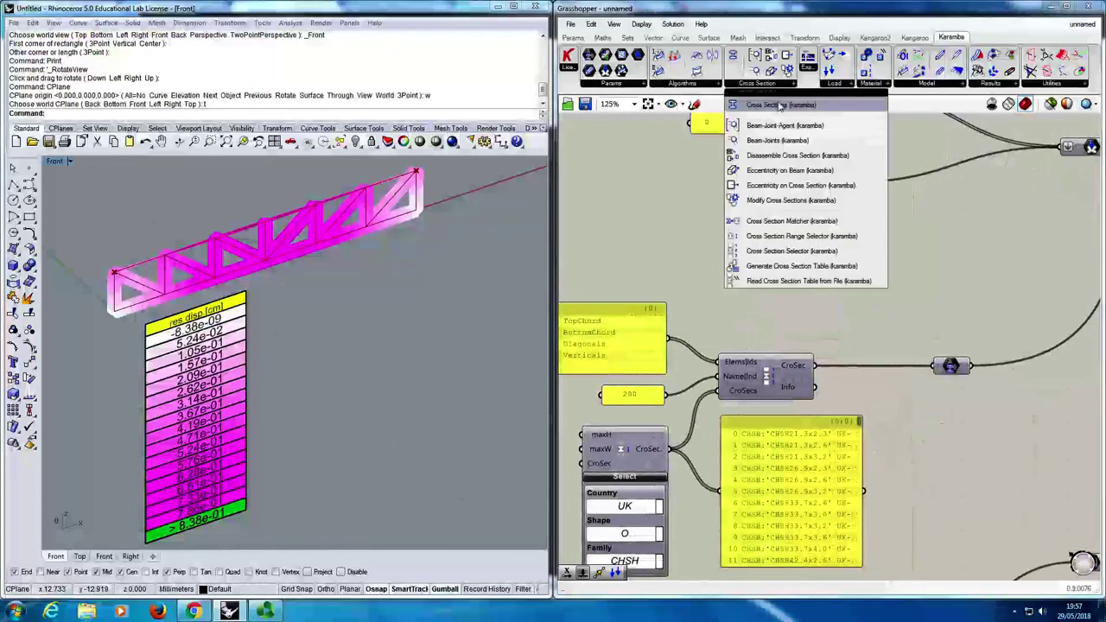
pyautogui.click(769, 108)
pyautogui.click(816, 250)
pyautogui.moveTo(816, 251); pyautogui.dragTo(725, 240)
pyautogui.press('Delete')
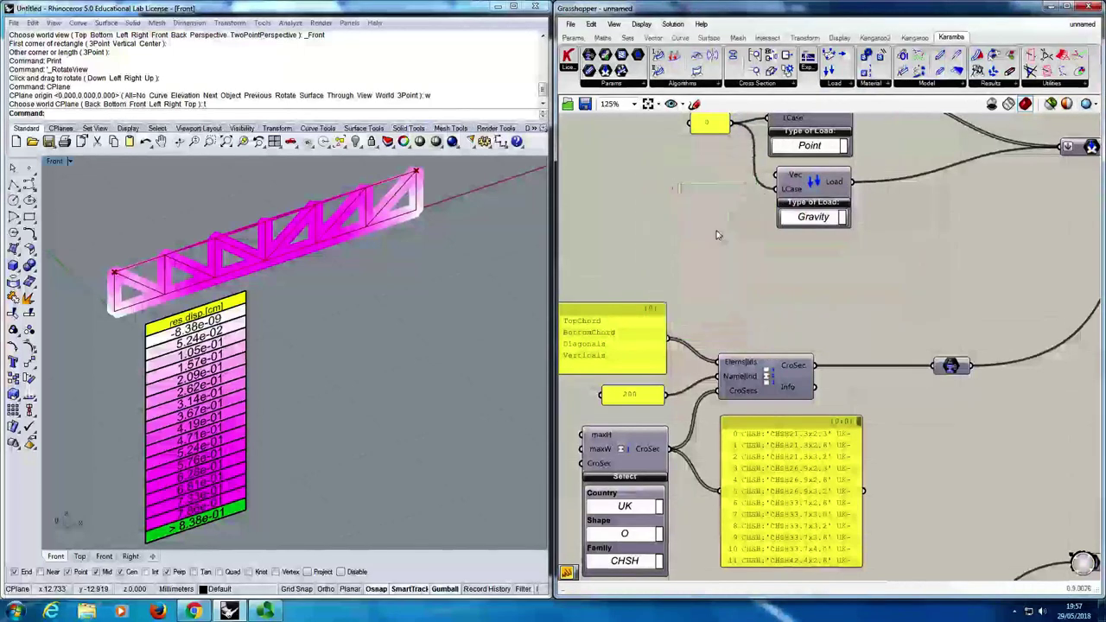
# Connect the optimised Model output of Optimize Cross Section to the Model input of the model view component.
pyautogui.scroll(-8, 851, 326)
pyautogui.scroll(6, 851, 326)
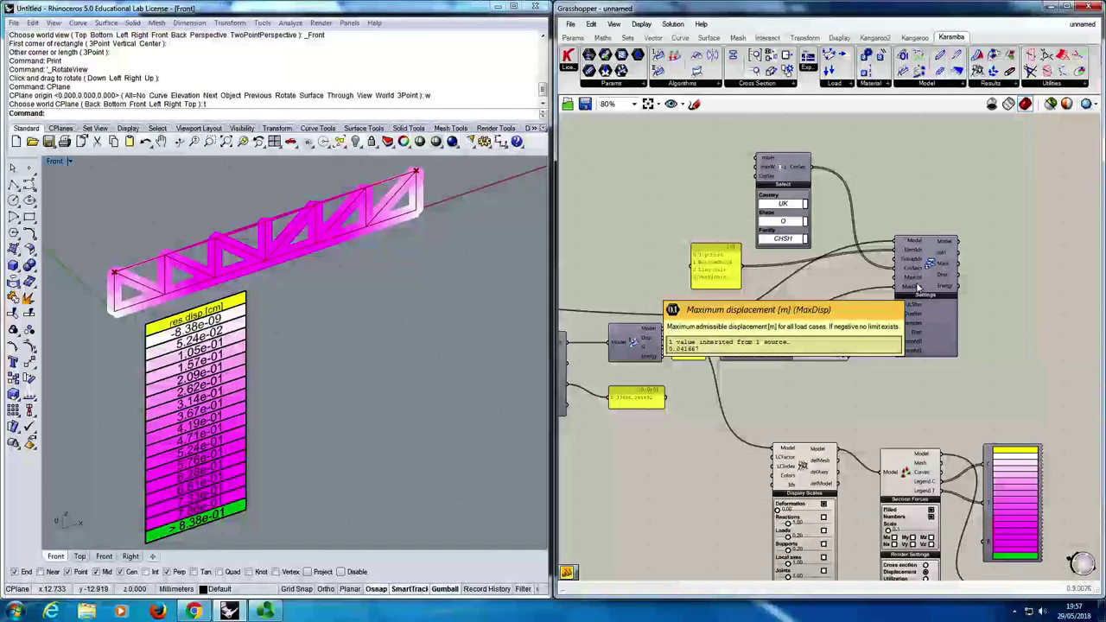
pyautogui.moveTo(918, 287); pyautogui.dragTo(779, 453)
pyautogui.moveTo(349, 326); pyautogui.dragTo(297, 359, button='right')
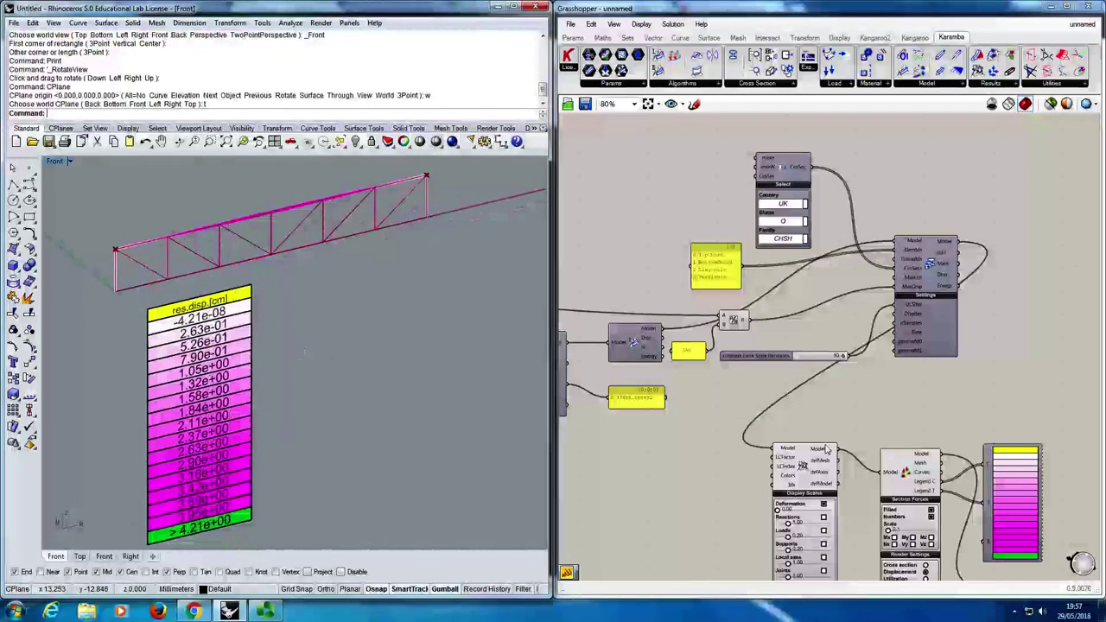
pyautogui.click(902, 477)
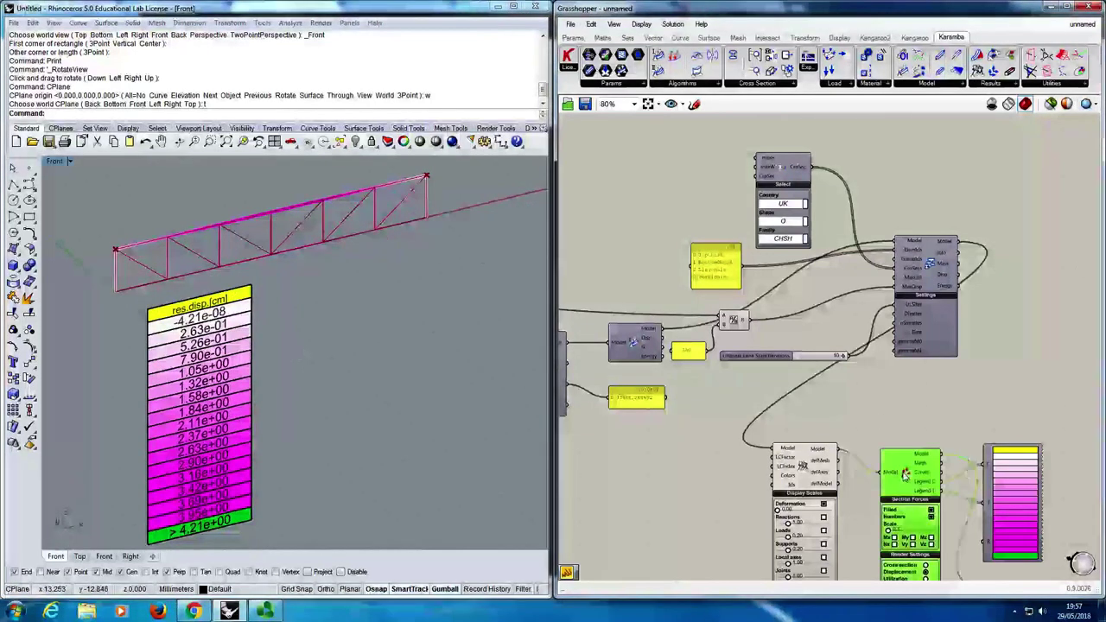
pyautogui.moveTo(971, 429); pyautogui.dragTo(978, 420, button='right')
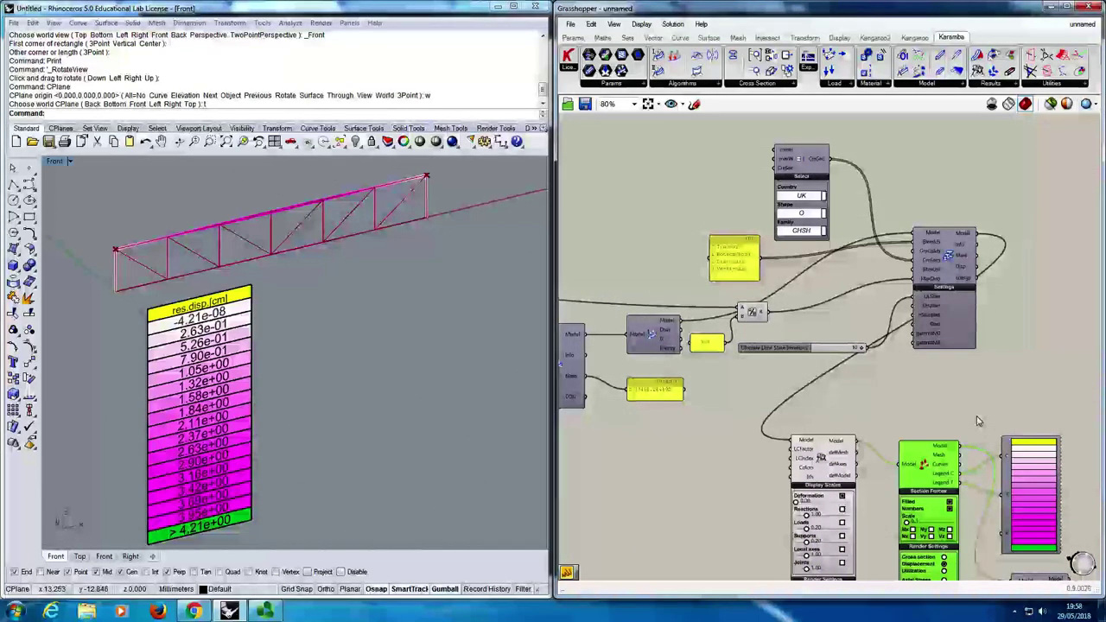
# Move the Ultimate Limit State Iterations slider above the division component and review the optimizer's inputs and section range selector.
pyautogui.moveTo(795, 350); pyautogui.dragTo(775, 296)
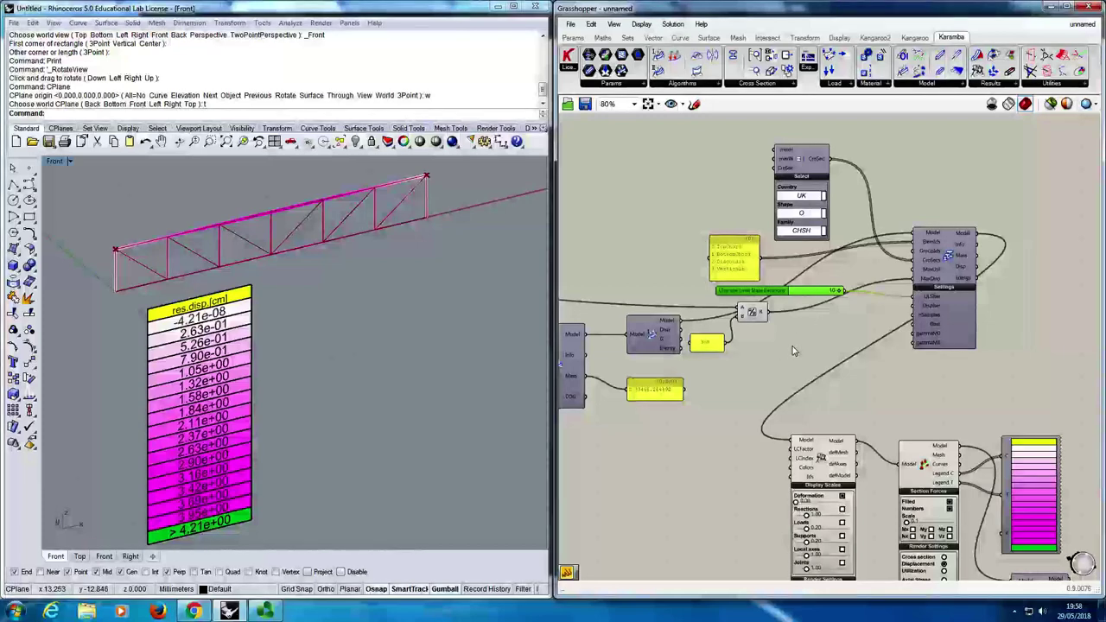
pyautogui.moveTo(793, 351); pyautogui.dragTo(828, 357, button='right')
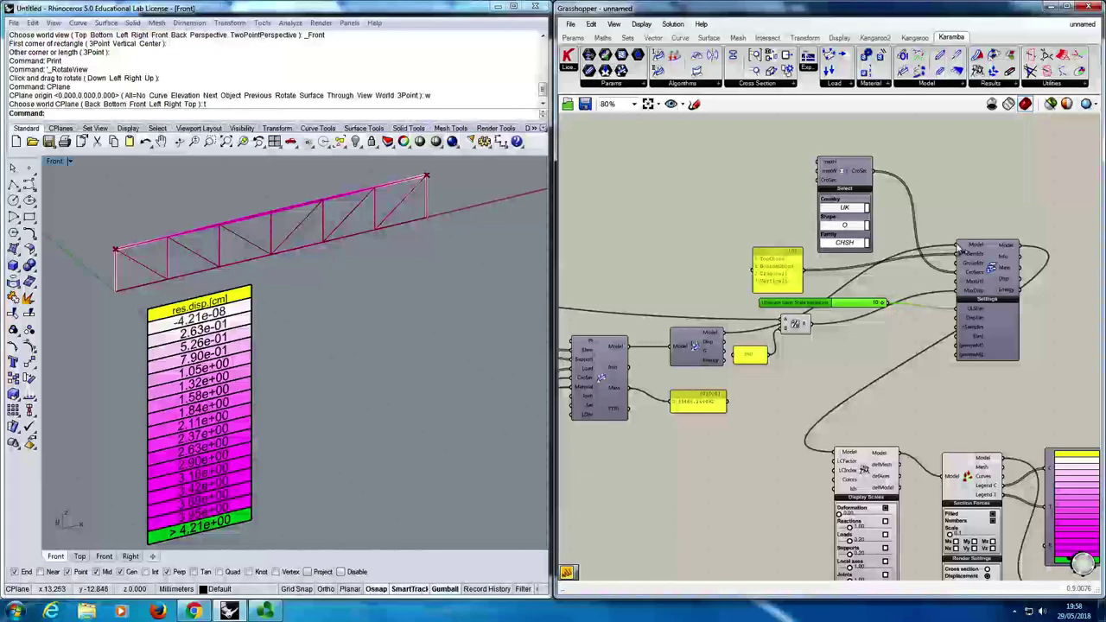
pyautogui.click(991, 273)
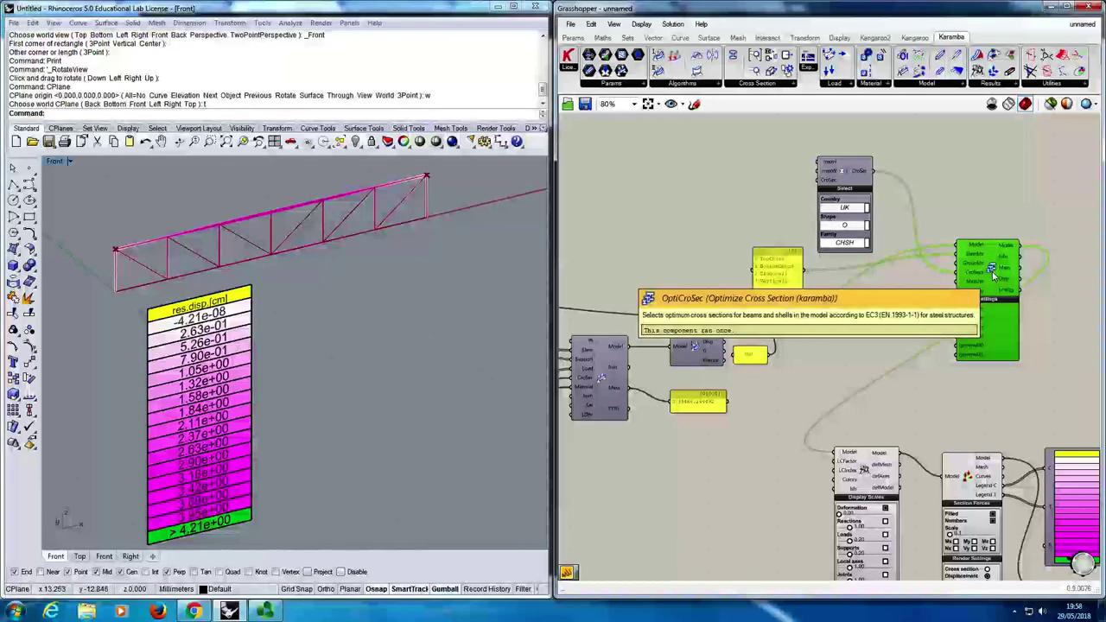
pyautogui.scroll(4, 992, 273)
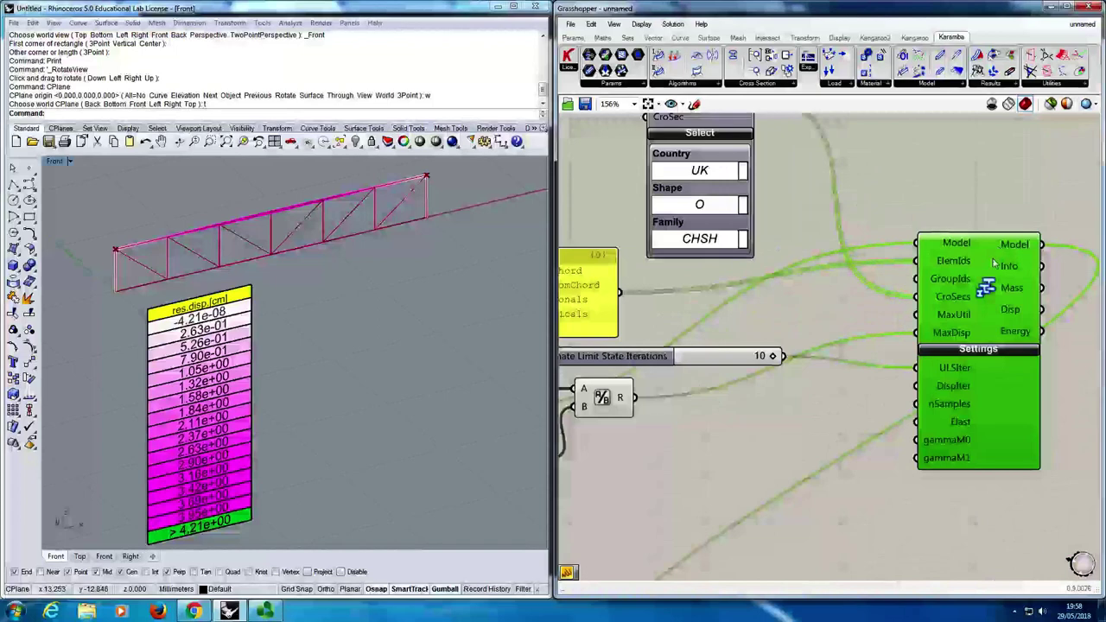
pyautogui.moveTo(672, 299); pyautogui.dragTo(754, 298, button='right')
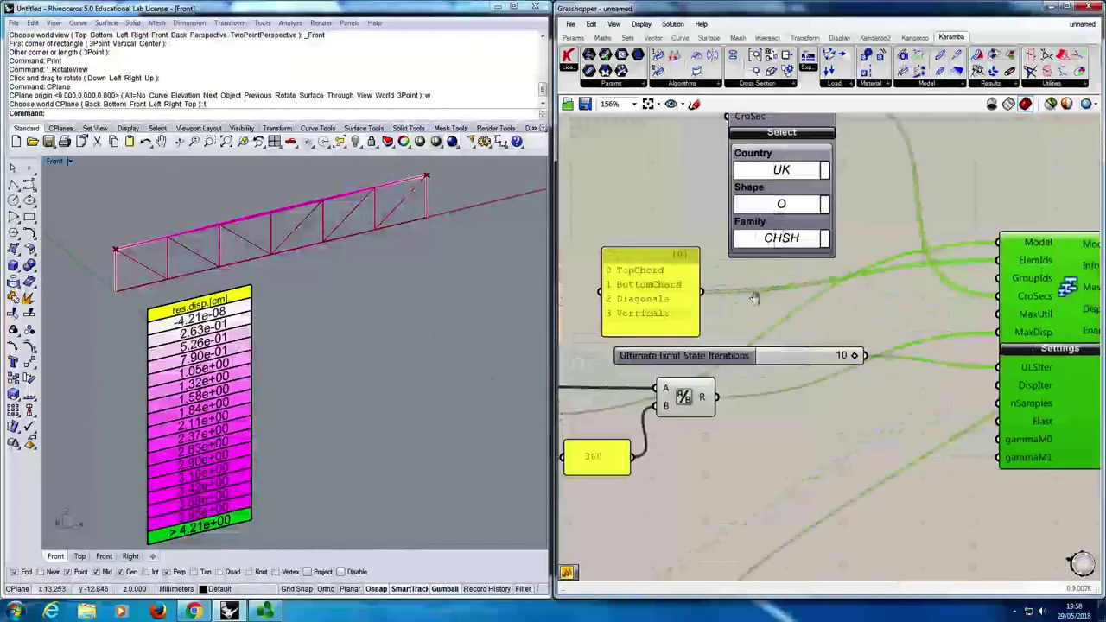
pyautogui.scroll(-2, 833, 274)
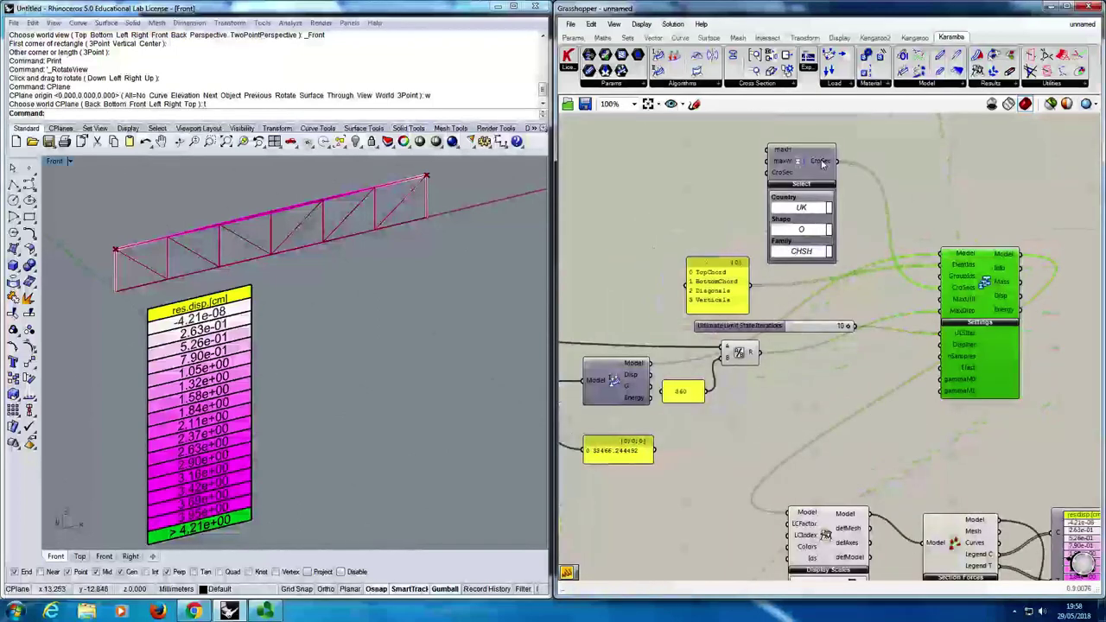
pyautogui.moveTo(821, 162)
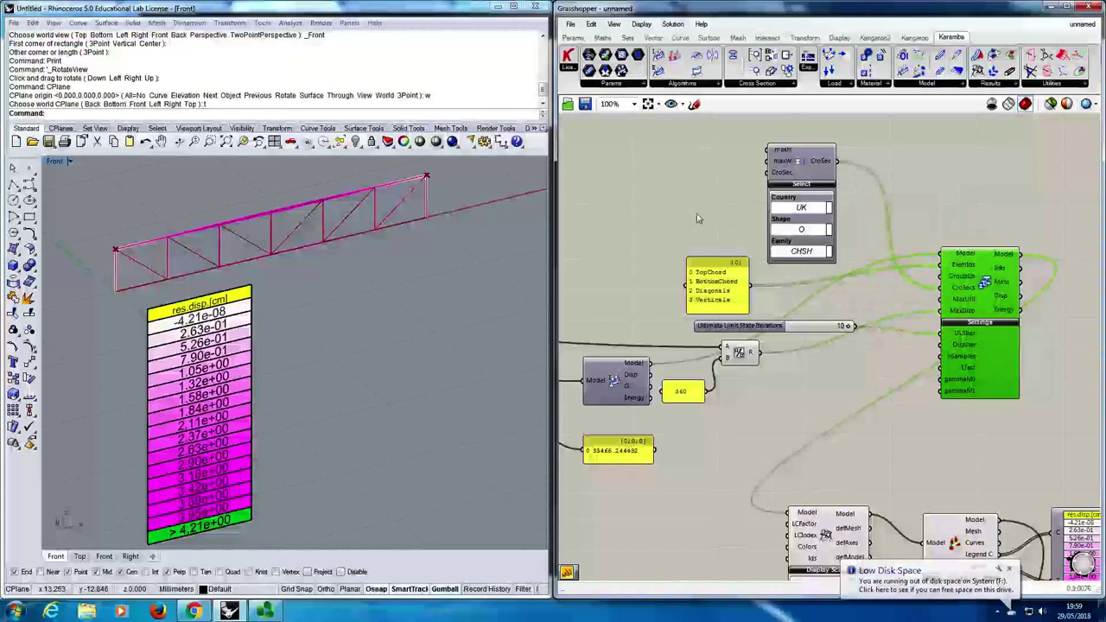
# Add a Galapagos evolutionary solver to an empty area of the canvas.
pyautogui.scroll(-3, 700, 216)
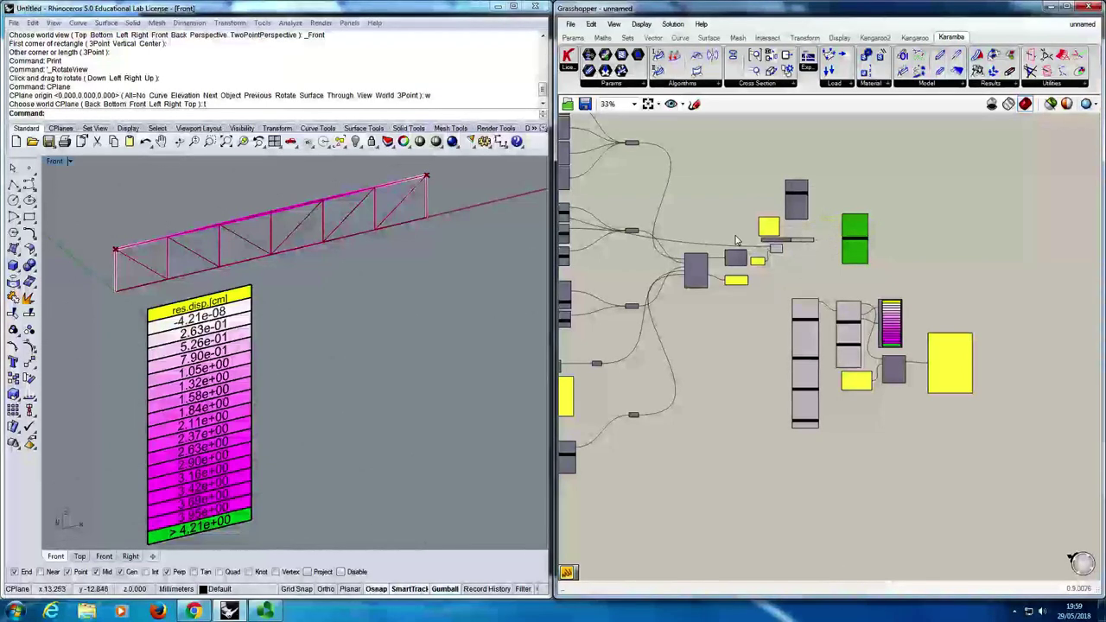
pyautogui.doubleClick(762, 433)
pyautogui.write('glapa')
pyautogui.press('BackSpace')
pyautogui.press('BackSpace')
pyautogui.press('BackSpace')
pyautogui.press('BackSpace')
pyautogui.press('BackSpace')
pyautogui.write('galapagos')
pyautogui.press('Return')
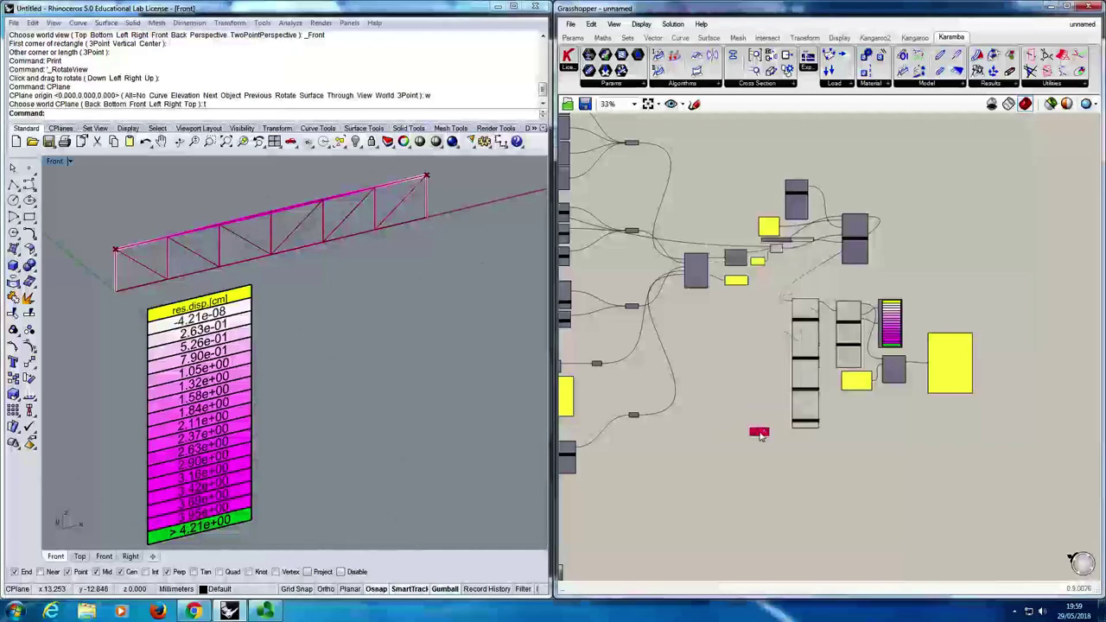
# Move Galapagos below the truss input sliders and link its Genome to the Height and Bays sliders.
pyautogui.moveTo(760, 435); pyautogui.dragTo(653, 340)
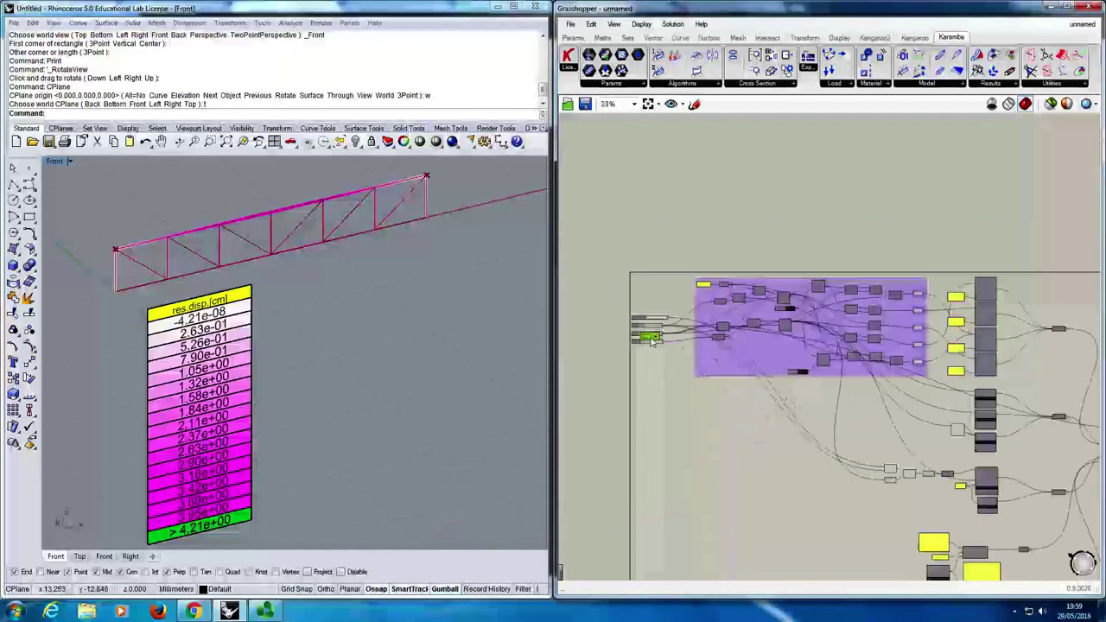
pyautogui.scroll(8, 653, 340)
pyautogui.scroll(-3, 687, 409)
pyautogui.scroll(1, 699, 449)
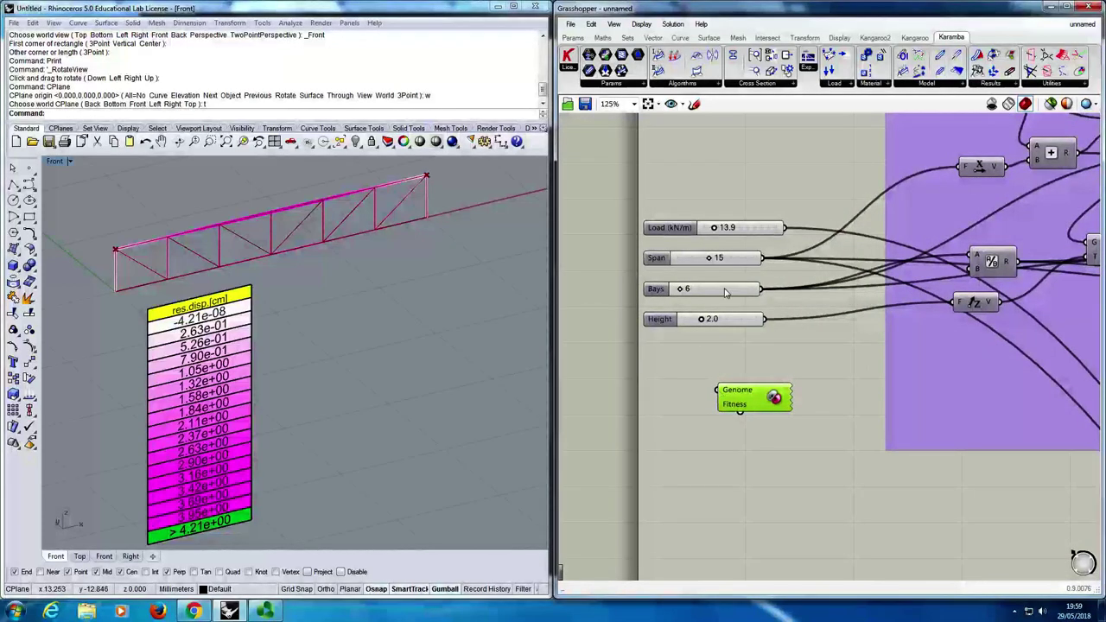
pyautogui.moveTo(719, 391); pyautogui.dragTo(728, 335)
pyautogui.keyDown('shift'); pyautogui.moveTo(719, 393); pyautogui.dragTo(679, 337); pyautogui.keyUp('shift')
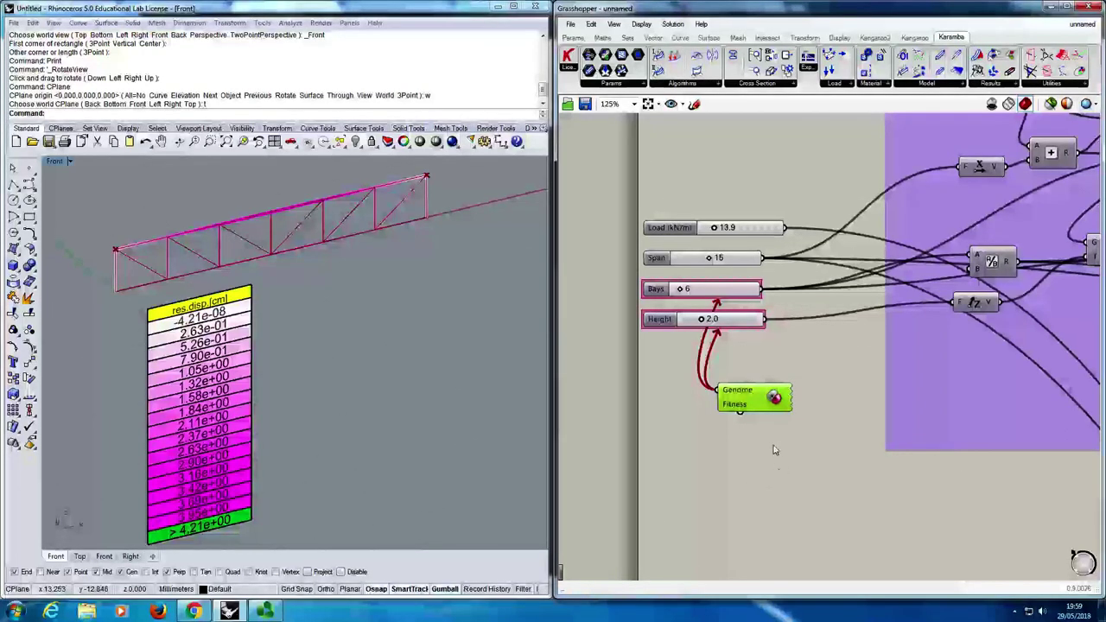
# Add an empty panel and place it below and beside the Galapagos component.
pyautogui.doubleClick(774, 451)
pyautogui.write('panel')
pyautogui.press('Return')
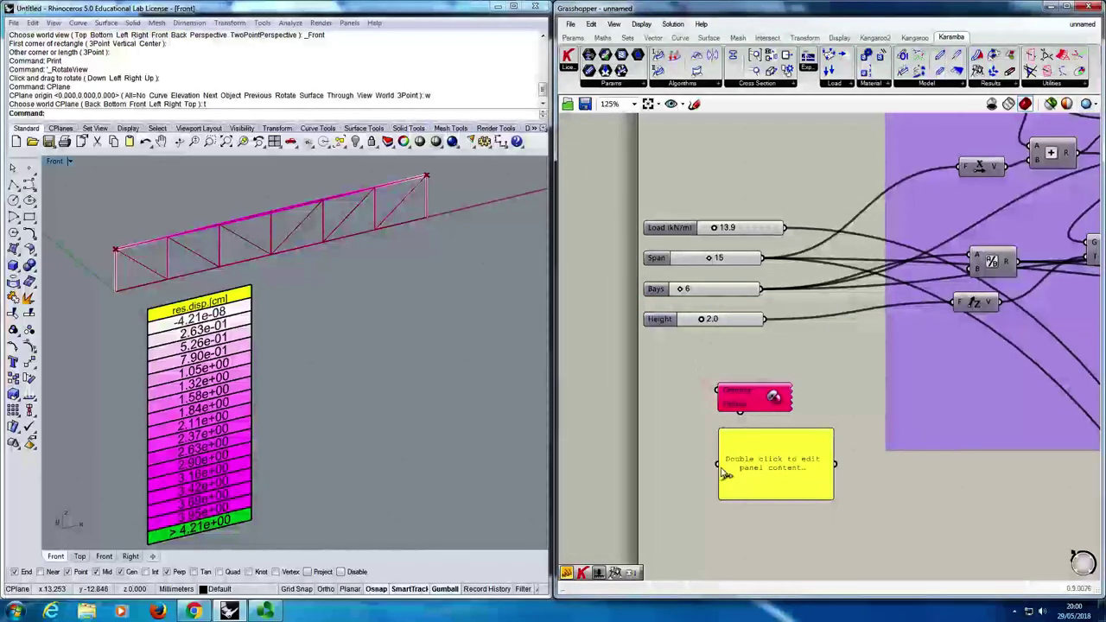
pyautogui.moveTo(726, 471); pyautogui.dragTo(811, 479)
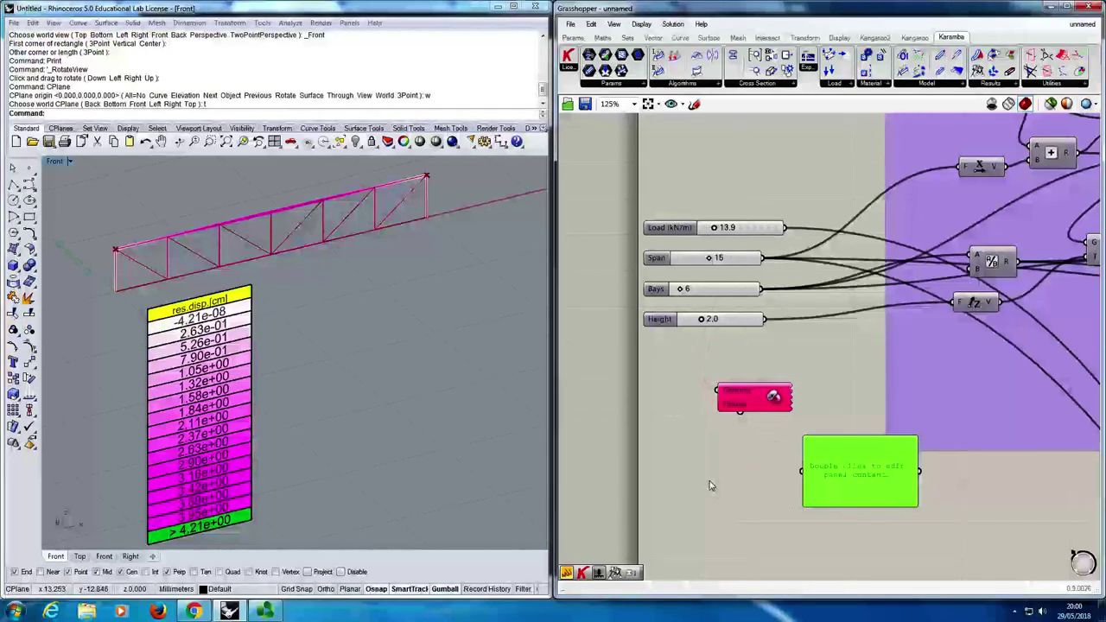
# Add a Number parameter beside the empty panel and connect its output to the panel.
pyautogui.doubleClick(708, 486)
pyautogui.write('nm')
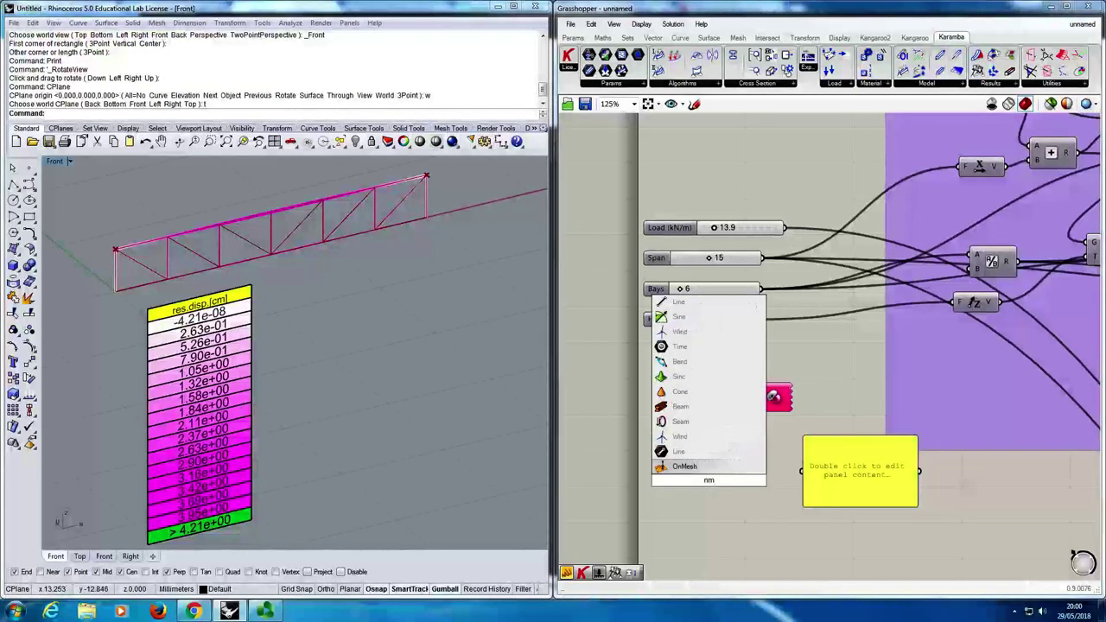
pyautogui.press('Return')
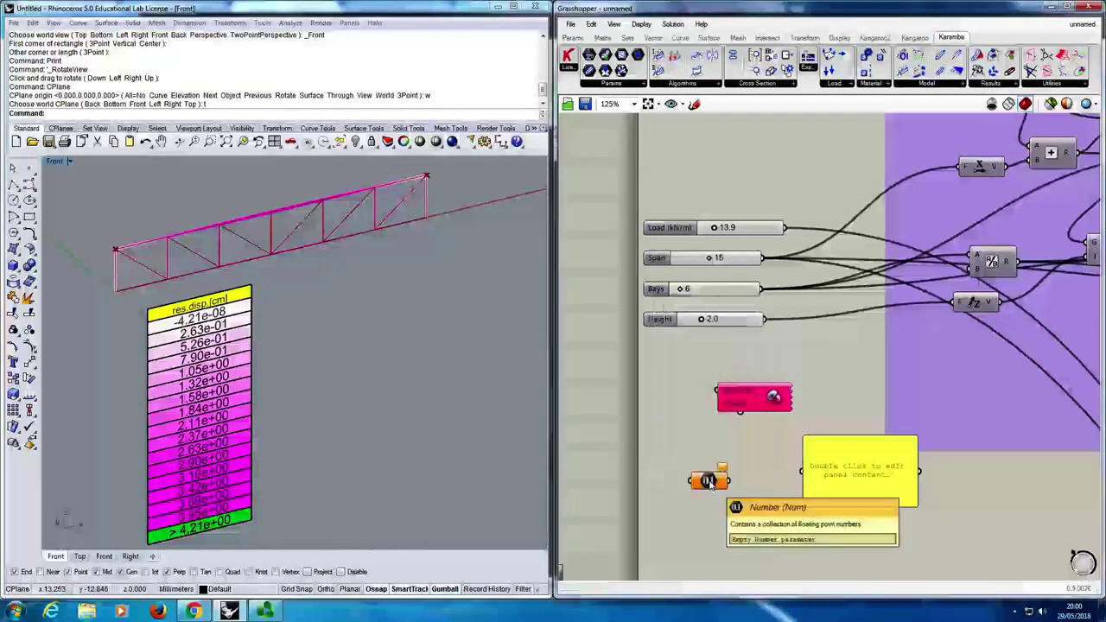
pyautogui.moveTo(802, 471); pyautogui.dragTo(728, 480)
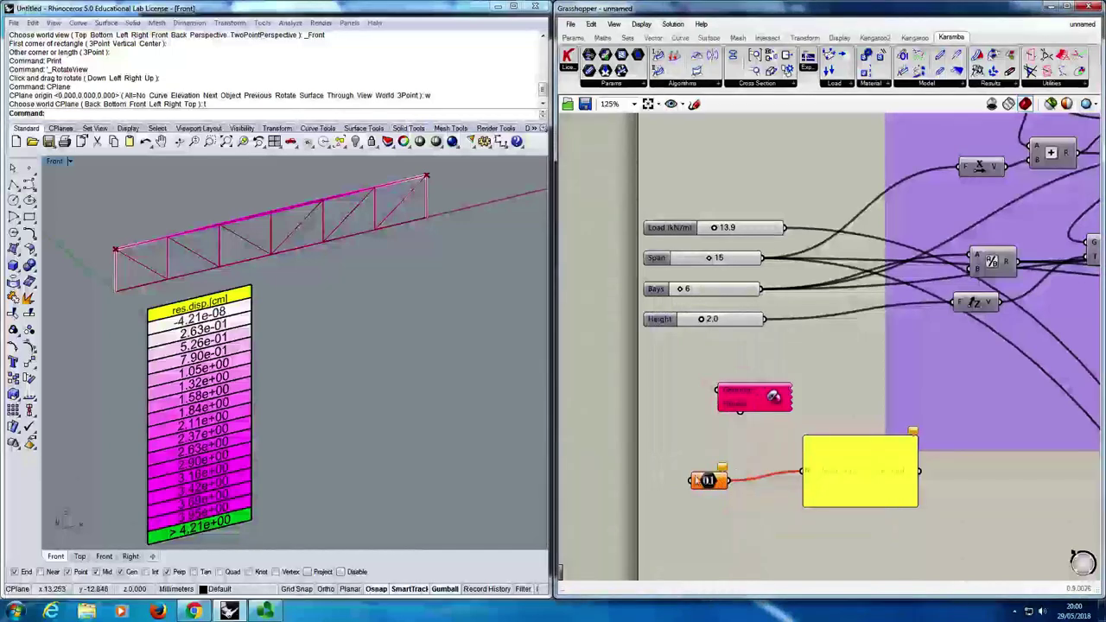
# Connect the cross-section optimizer's mass output to the new Number parameter.
pyautogui.scroll(-3, 695, 482)
pyautogui.moveTo(709, 481); pyautogui.dragTo(918, 357)
pyautogui.scroll(-4, 717, 484)
pyautogui.scroll(6, 864, 475)
pyautogui.scroll(3, 942, 432)
pyautogui.scroll(-5, 920, 363)
pyautogui.scroll(6, 752, 370)
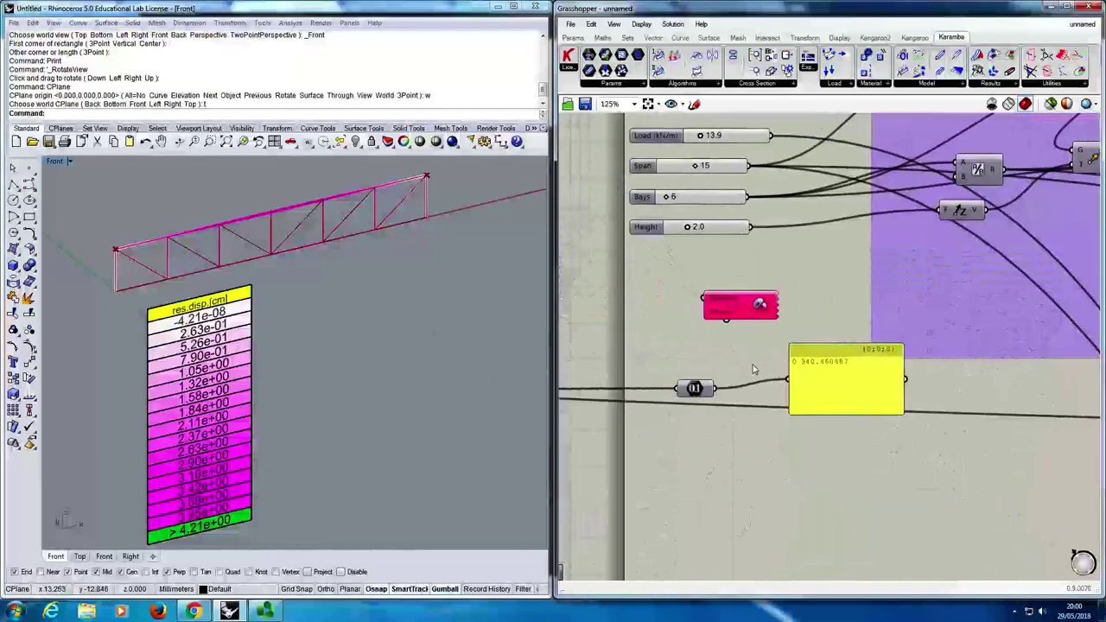
# Arrange the Number parameter and its panel below Galapagos and link the Fitness input to the Number parameter.
pyautogui.scroll(1, 753, 370)
pyautogui.moveTo(682, 396); pyautogui.dragTo(752, 386)
pyautogui.moveTo(905, 386); pyautogui.dragTo(955, 438)
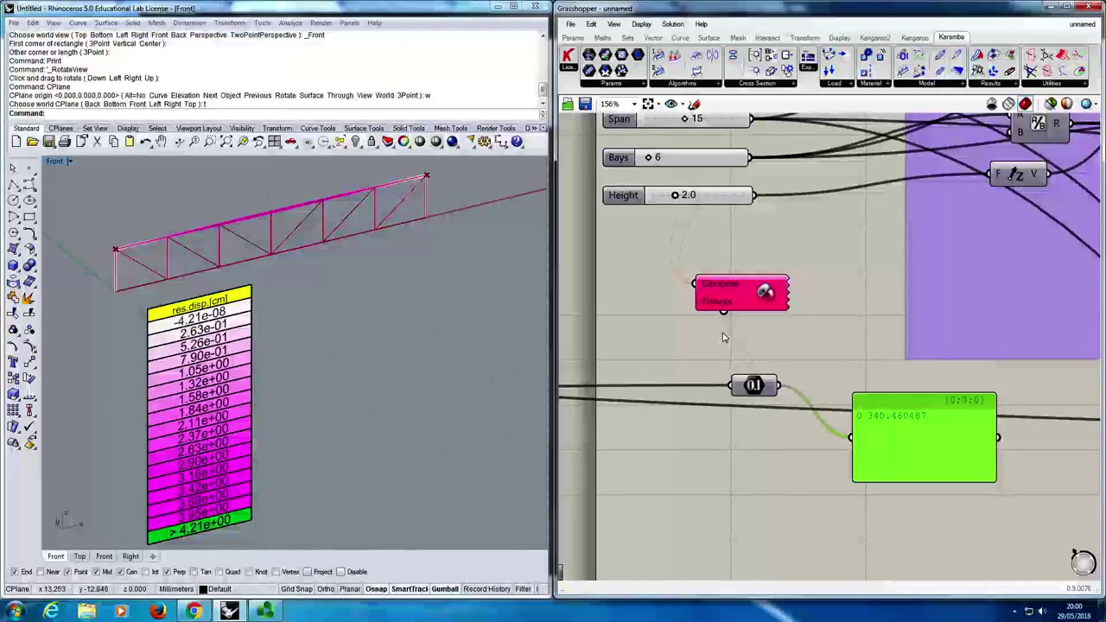
pyautogui.moveTo(758, 384); pyautogui.dragTo(760, 371)
pyautogui.moveTo(906, 427); pyautogui.dragTo(893, 412)
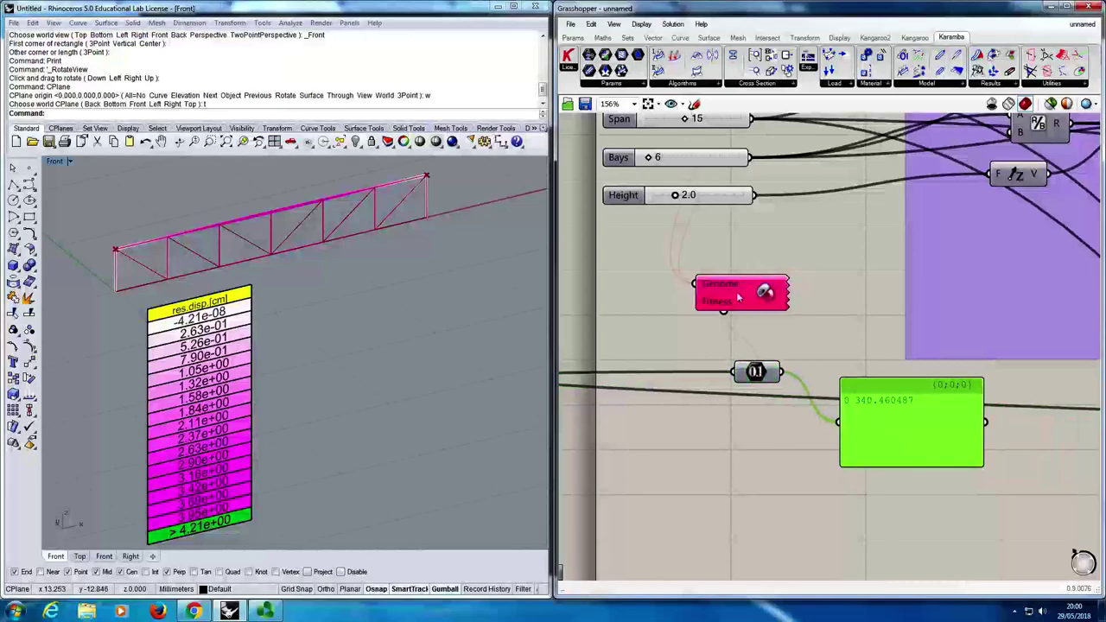
# Open the Galapagos editor, move it clear of the sliders and set the fitness goal to Minimize.
pyautogui.doubleClick(739, 298)
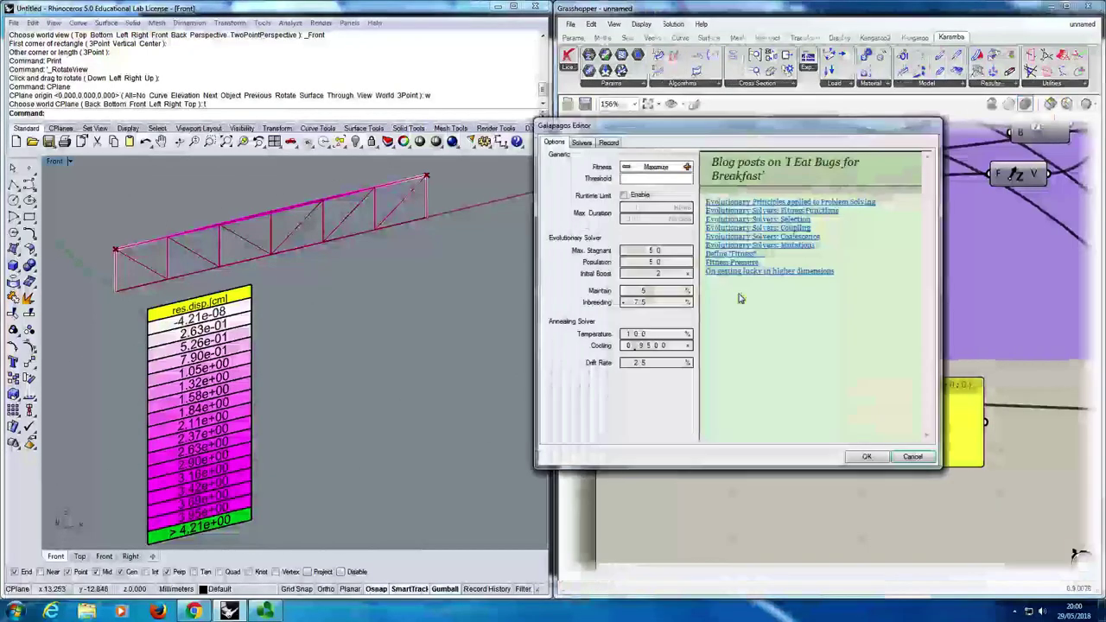
pyautogui.moveTo(687, 124); pyautogui.dragTo(536, 243)
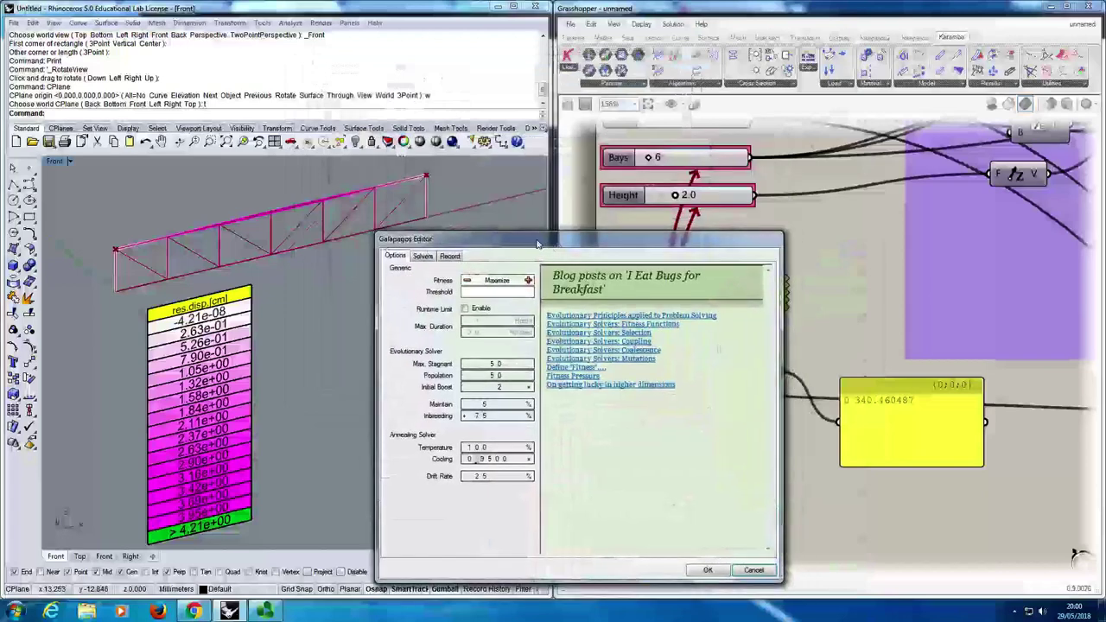
pyautogui.click(471, 285)
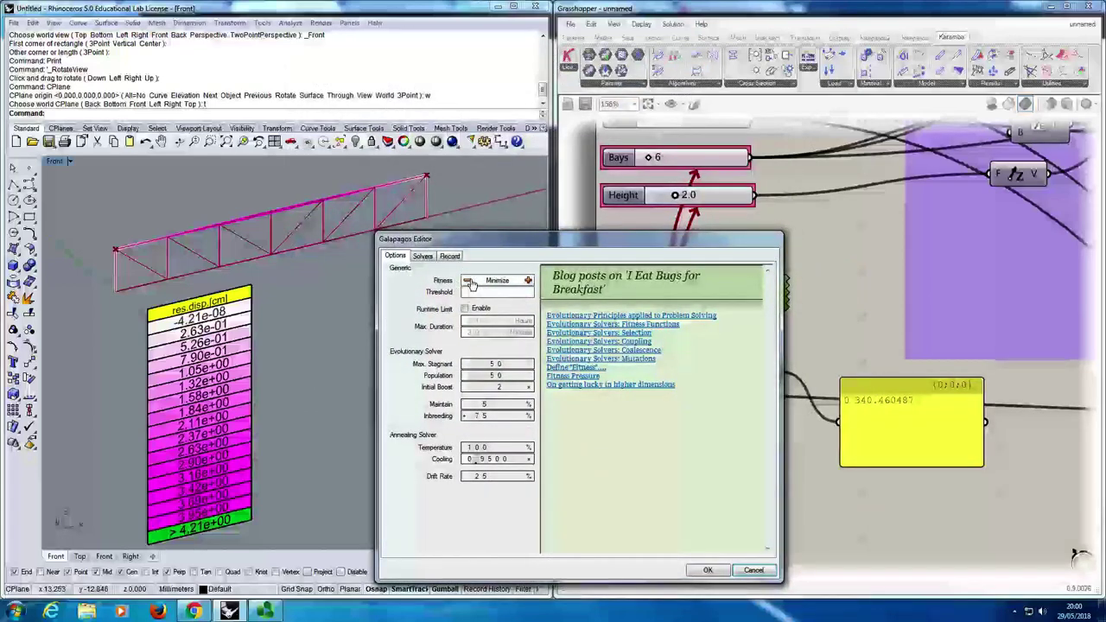
# Run the Galapagos solver for about 33 generations, stop it and accept the editor's result.
pyautogui.click(424, 257)
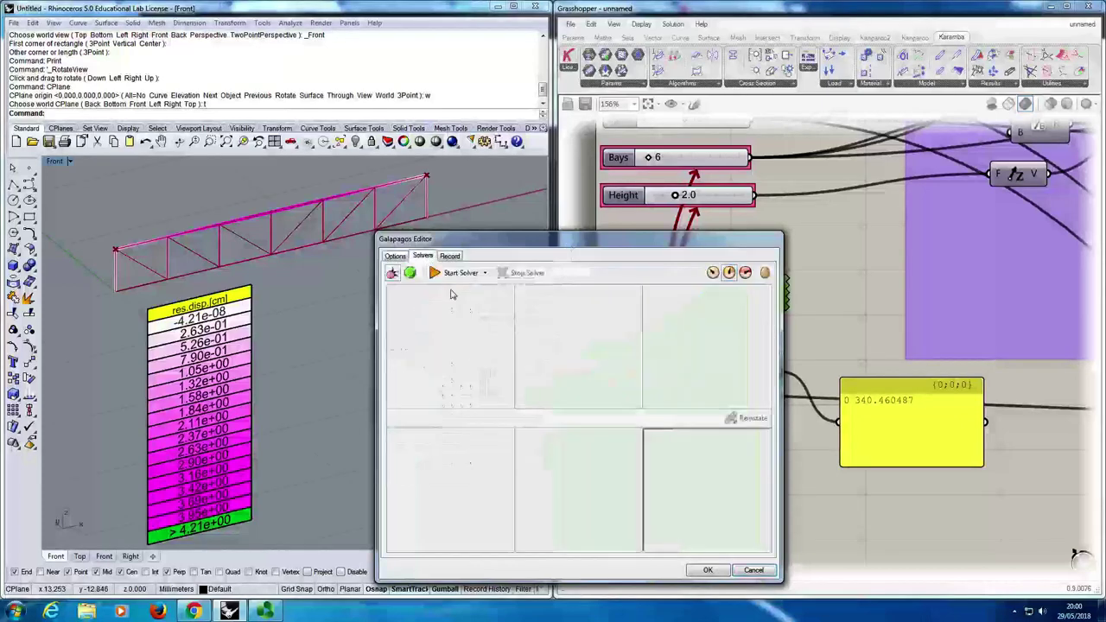
pyautogui.click(456, 275)
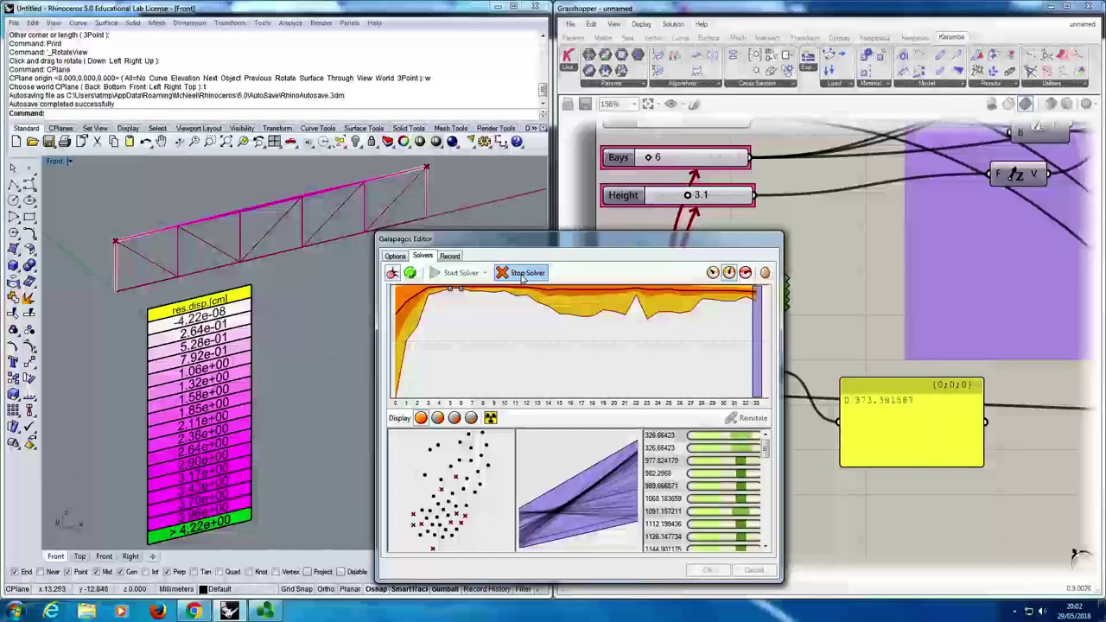
pyautogui.click(522, 273)
pyautogui.moveTo(571, 252); pyautogui.dragTo(403, 166)
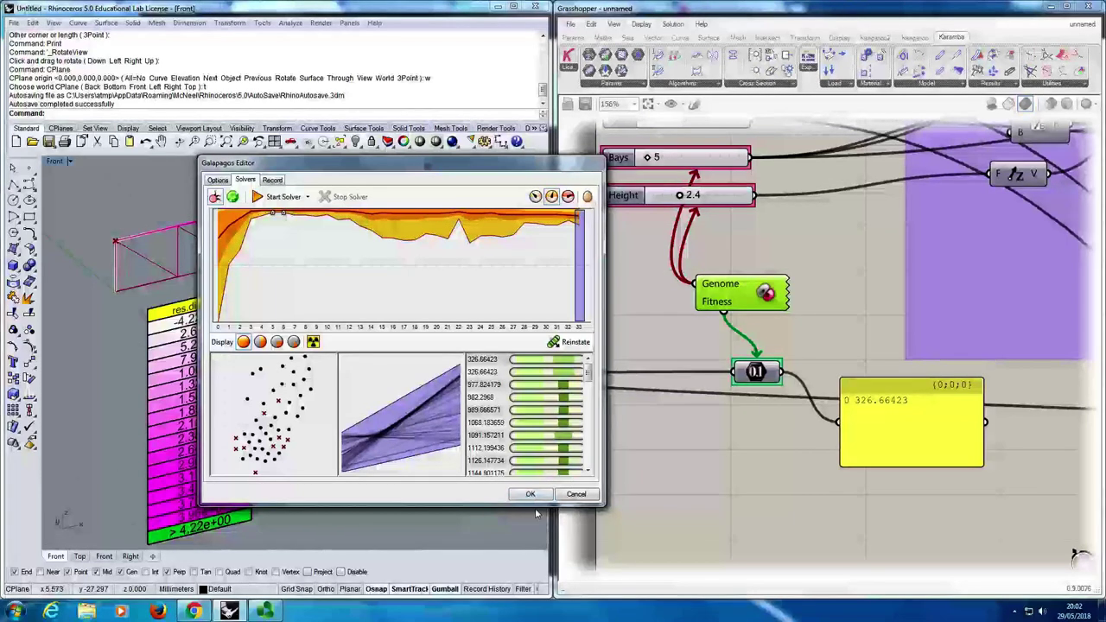
pyautogui.click(530, 493)
pyautogui.scroll(-5, 688, 471)
pyautogui.scroll(5, 688, 471)
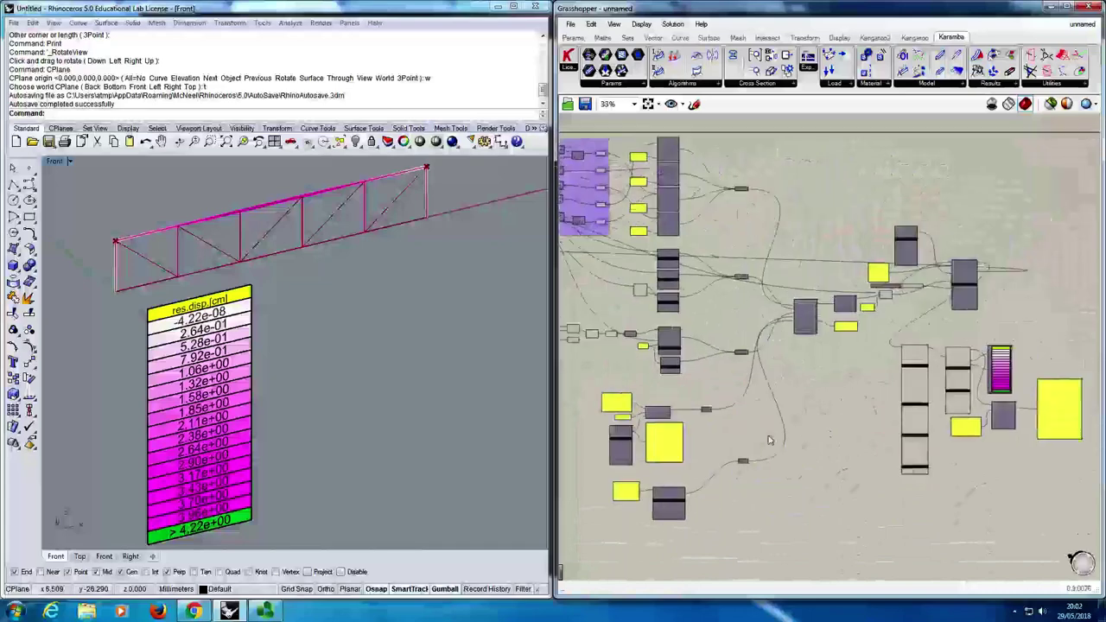
pyautogui.scroll(3, 900, 268)
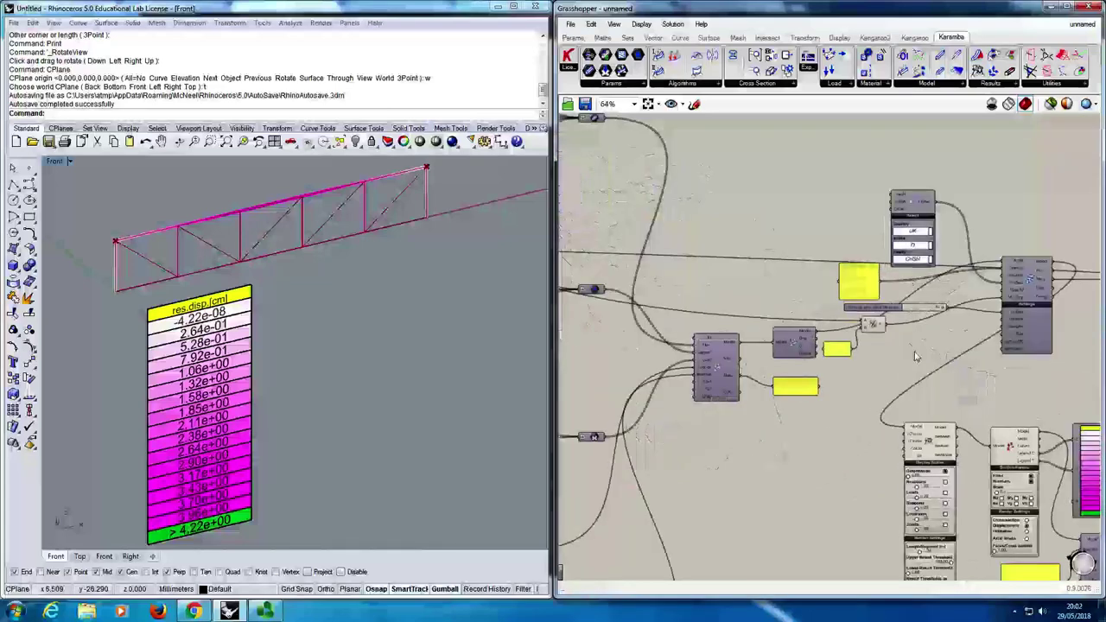
pyautogui.scroll(-4, 918, 358)
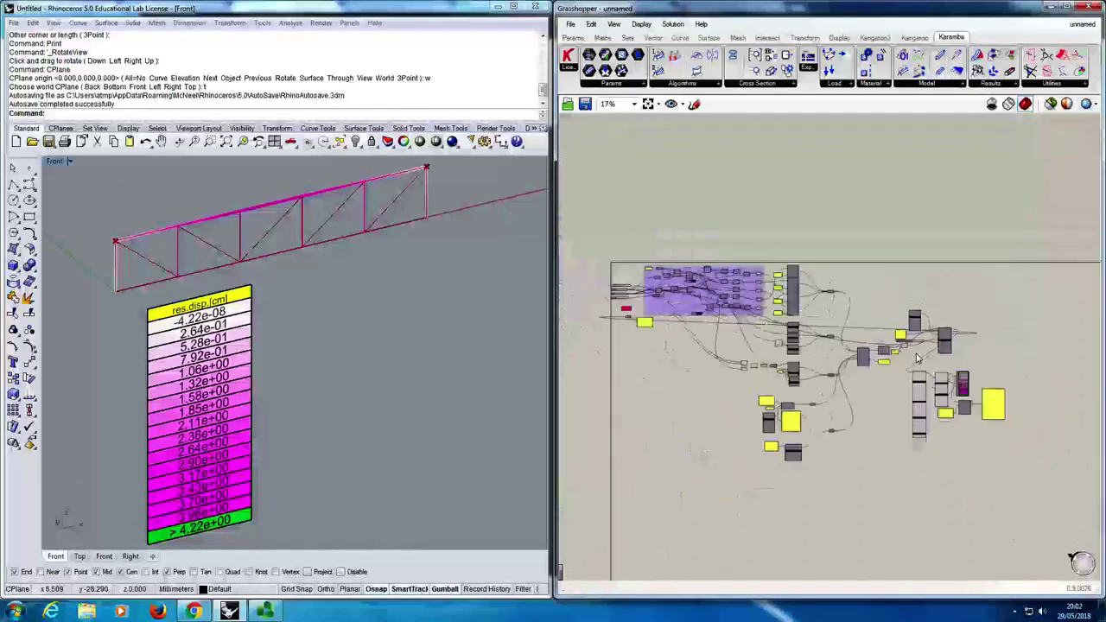
pyautogui.scroll(1, 855, 376)
pyautogui.moveTo(855, 375); pyautogui.dragTo(810, 381, button='right')
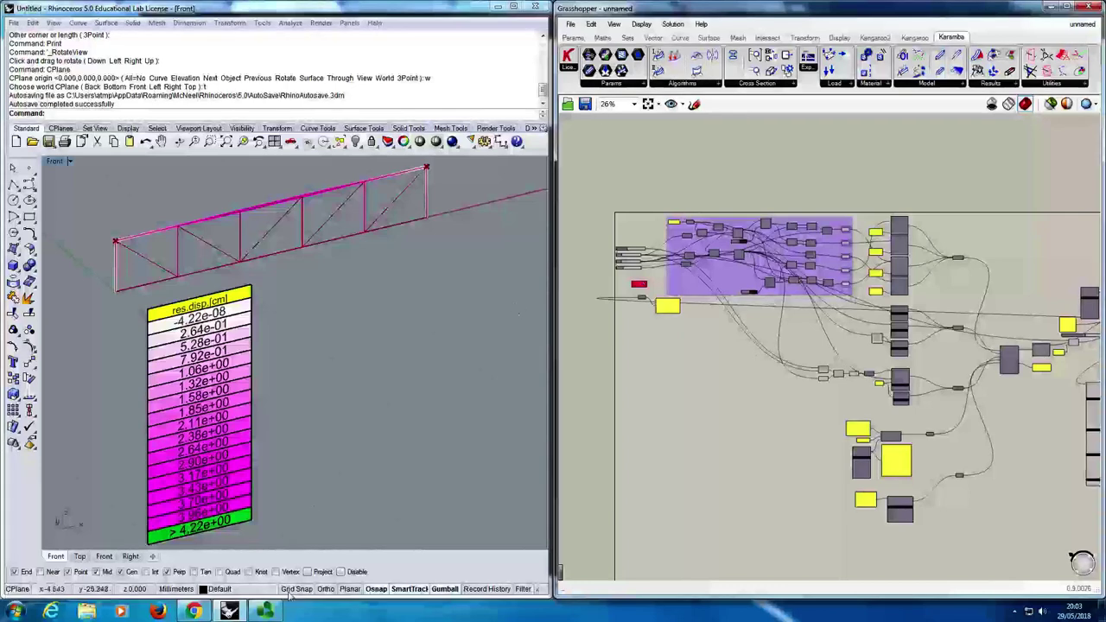
pyautogui.click(263, 543)
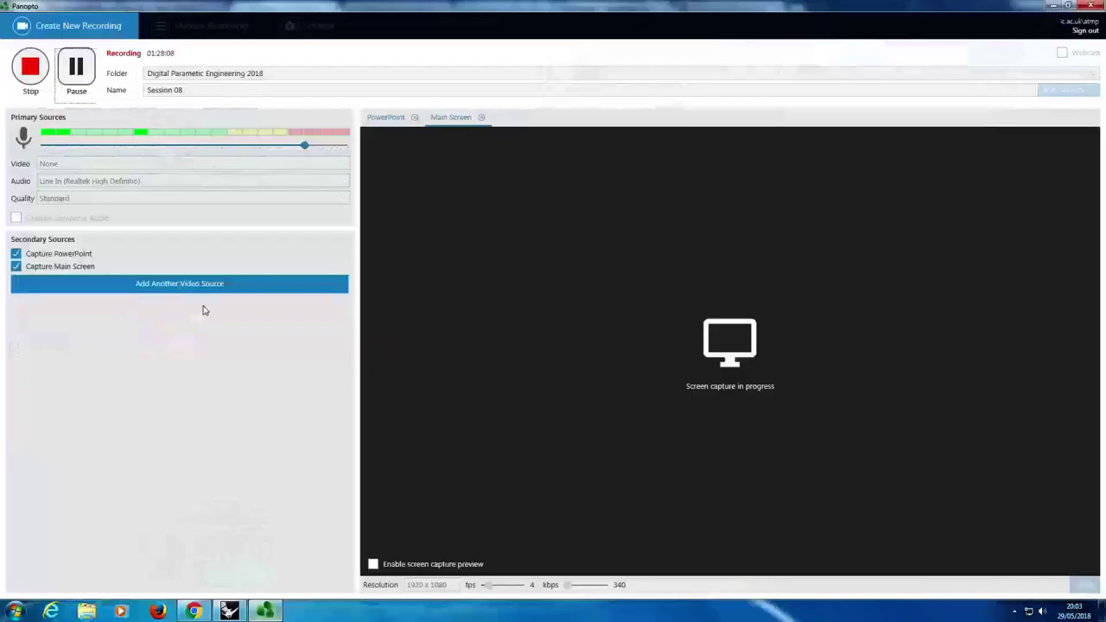